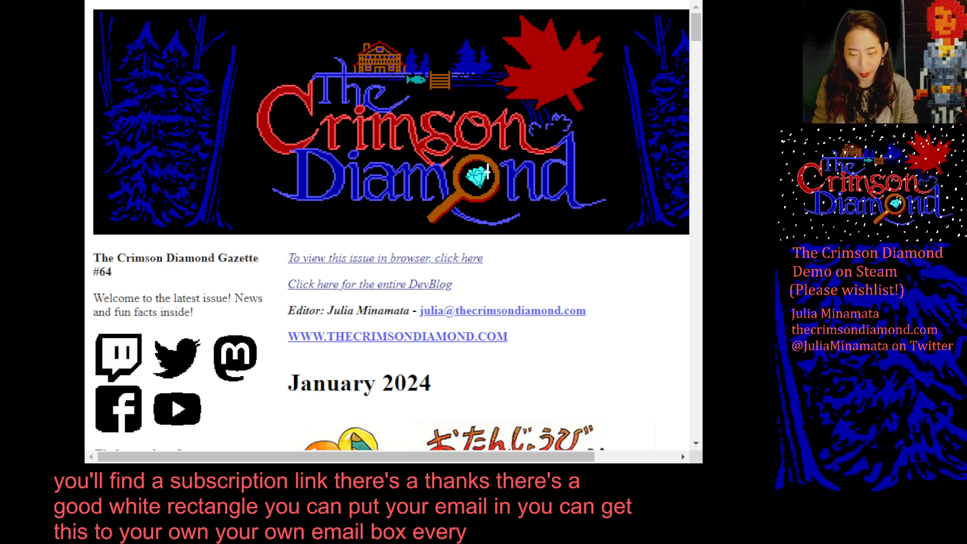
Read the opening of The Crimson Diamond Gazette #64, from the January 2024 artwork through the developer update
{"action": "scroll", "coordinate": [488, 171], "scroll_direction": "down", "scroll_amount": 5}
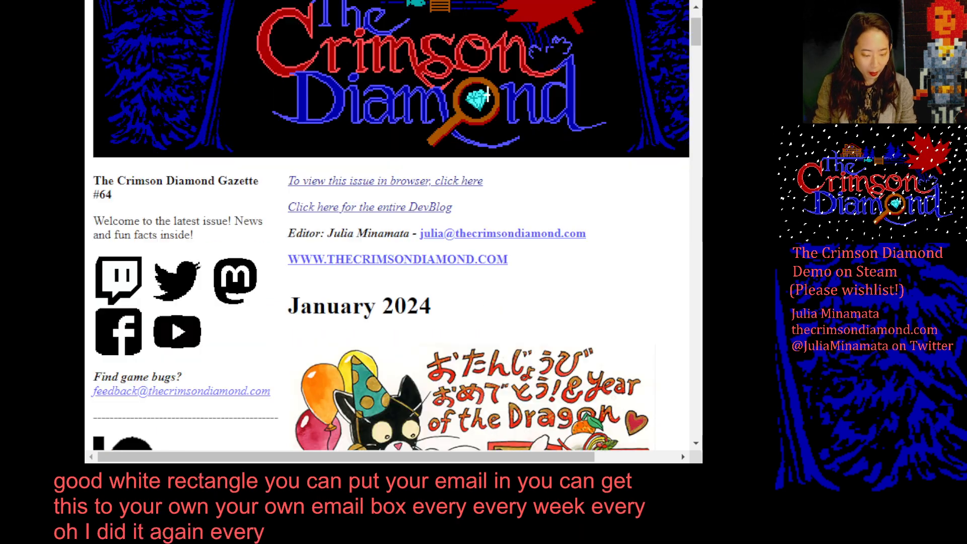
{"action": "scroll", "coordinate": [393, 227], "scroll_direction": "down", "scroll_amount": 2}
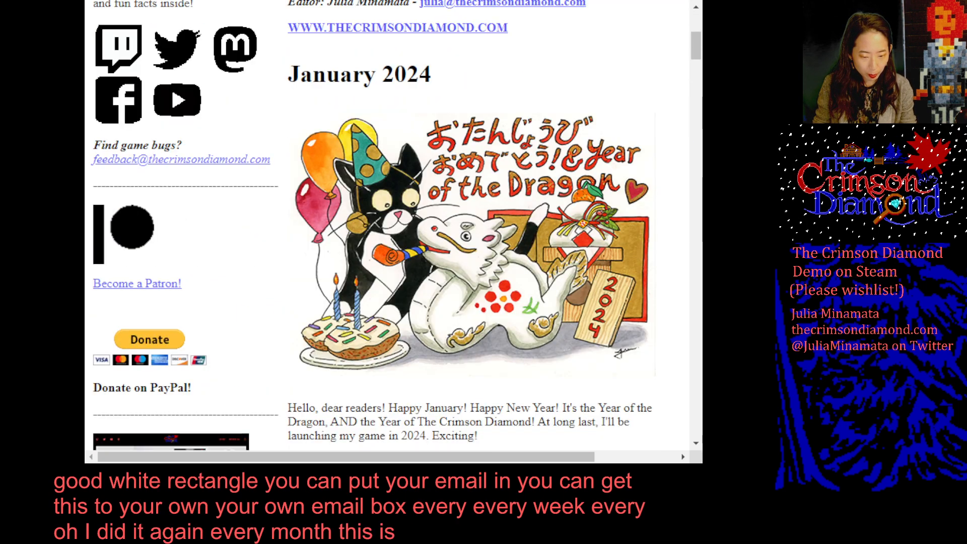
{"action": "scroll", "coordinate": [393, 226], "scroll_direction": "down", "scroll_amount": 2}
{"action": "scroll", "coordinate": [393, 226], "scroll_direction": "up", "scroll_amount": 2}
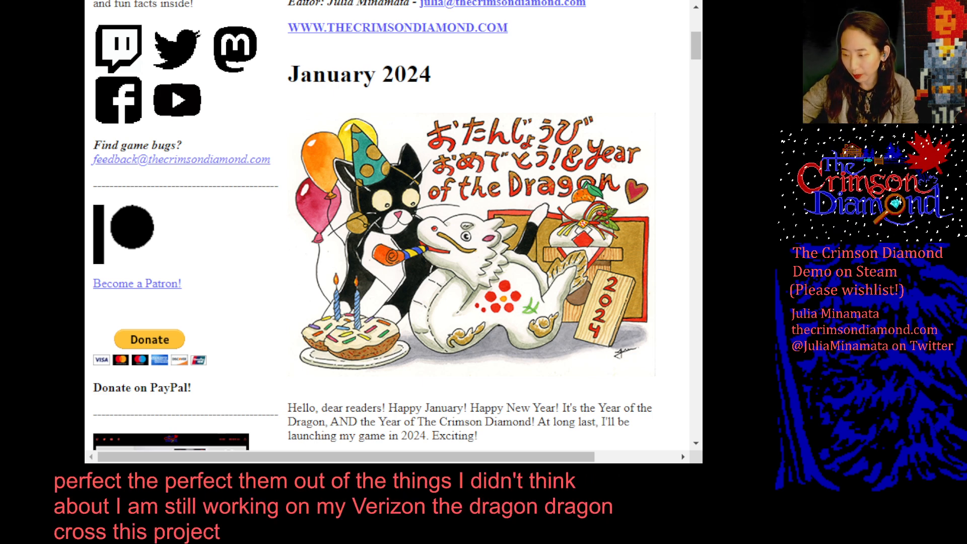
{"action": "scroll", "coordinate": [392, 226], "scroll_direction": "down", "scroll_amount": 5}
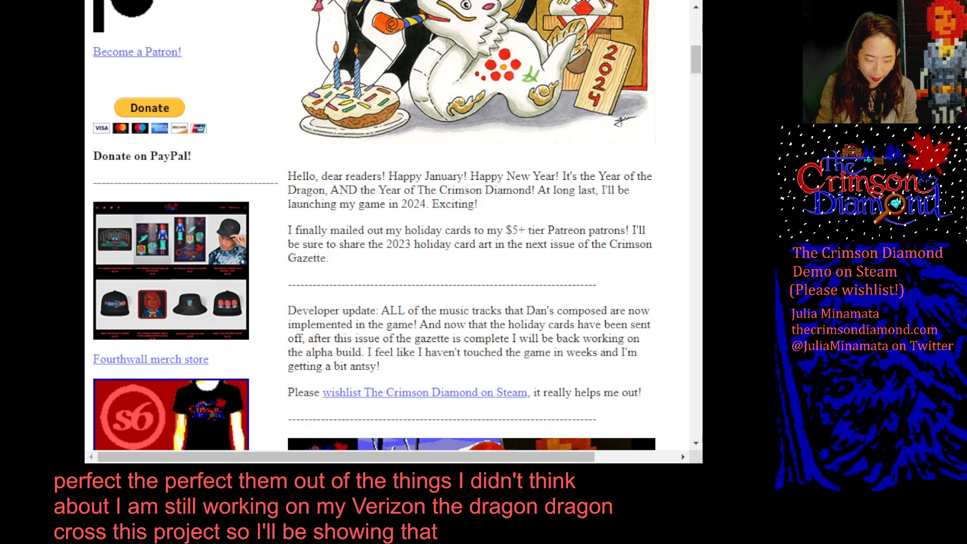
{"action": "scroll", "coordinate": [392, 227], "scroll_direction": "down", "scroll_amount": 2}
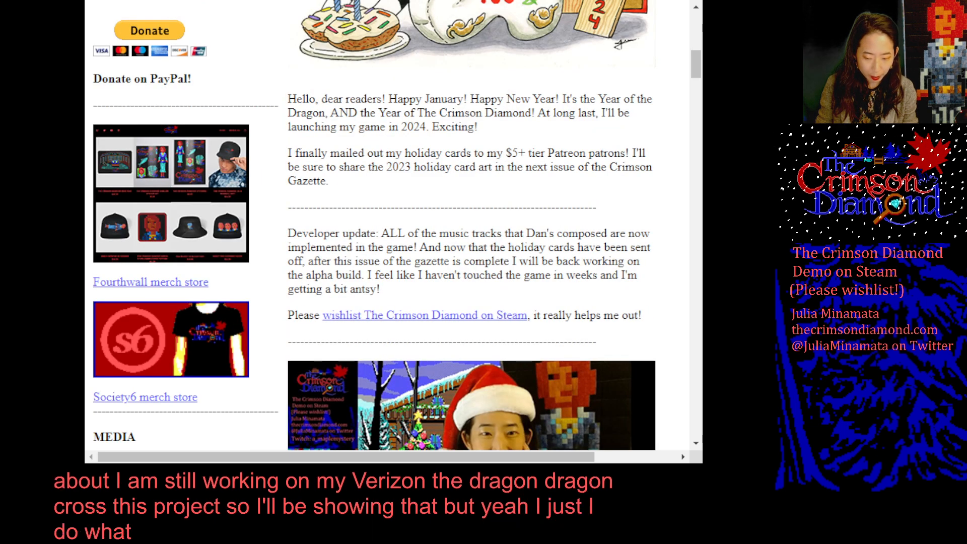
{"action": "scroll", "coordinate": [392, 227], "scroll_direction": "down", "scroll_amount": 2}
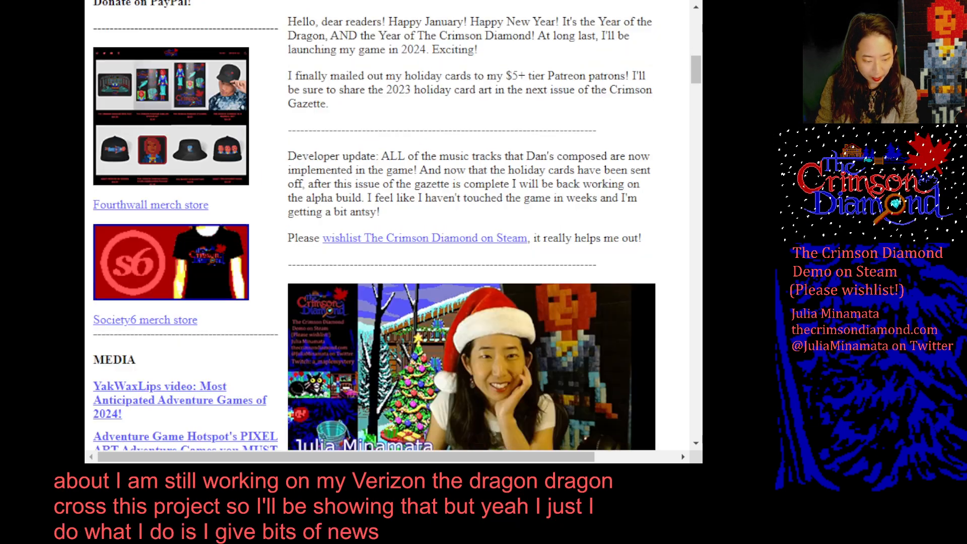
{"action": "scroll", "coordinate": [393, 226], "scroll_direction": "down", "scroll_amount": 2}
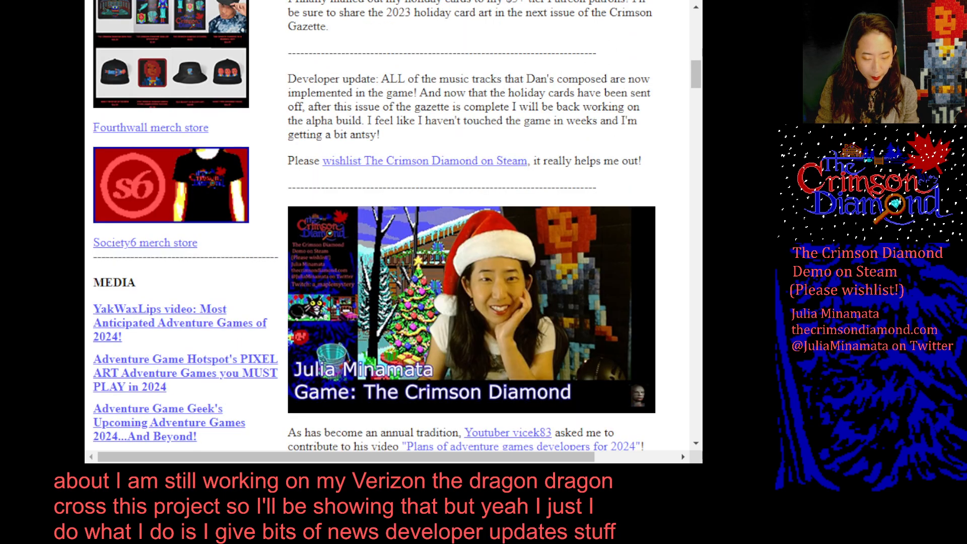
{"action": "scroll", "coordinate": [393, 227], "scroll_direction": "down", "scroll_amount": 2}
{"action": "scroll", "coordinate": [393, 227], "scroll_direction": "up", "scroll_amount": 10}
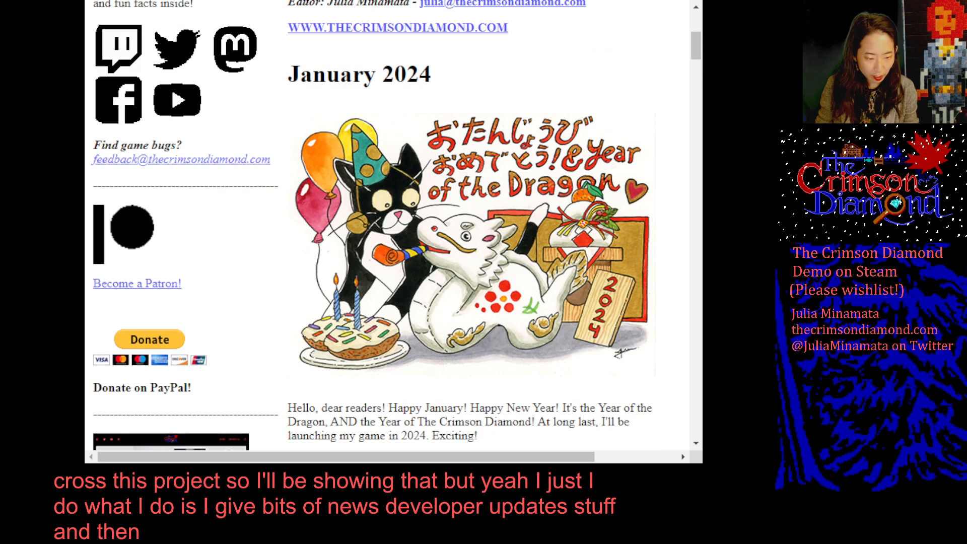
{"action": "scroll", "coordinate": [392, 226], "scroll_direction": "up", "scroll_amount": 8}
{"action": "scroll", "coordinate": [393, 227], "scroll_direction": "down", "scroll_amount": 20}
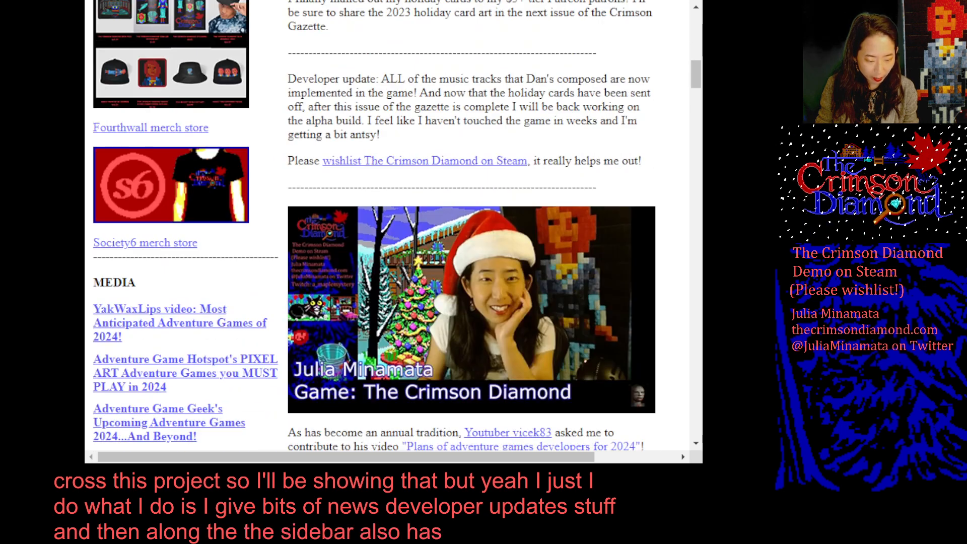
Read the gazette's write-ups of the YouTube videos about adventure games planned for 2024
{"action": "scroll", "coordinate": [392, 226], "scroll_direction": "down", "scroll_amount": 2}
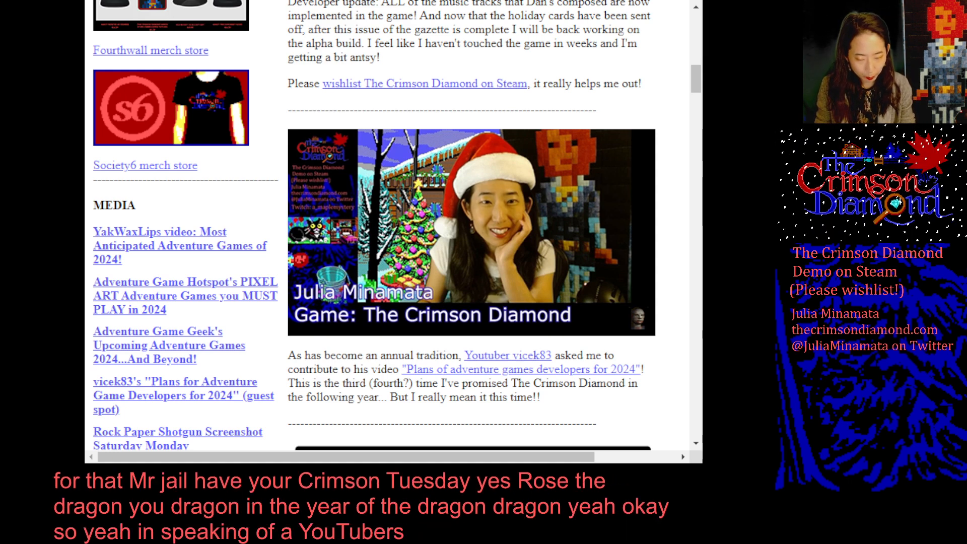
{"action": "scroll", "coordinate": [471, 226], "scroll_direction": "down", "scroll_amount": 3}
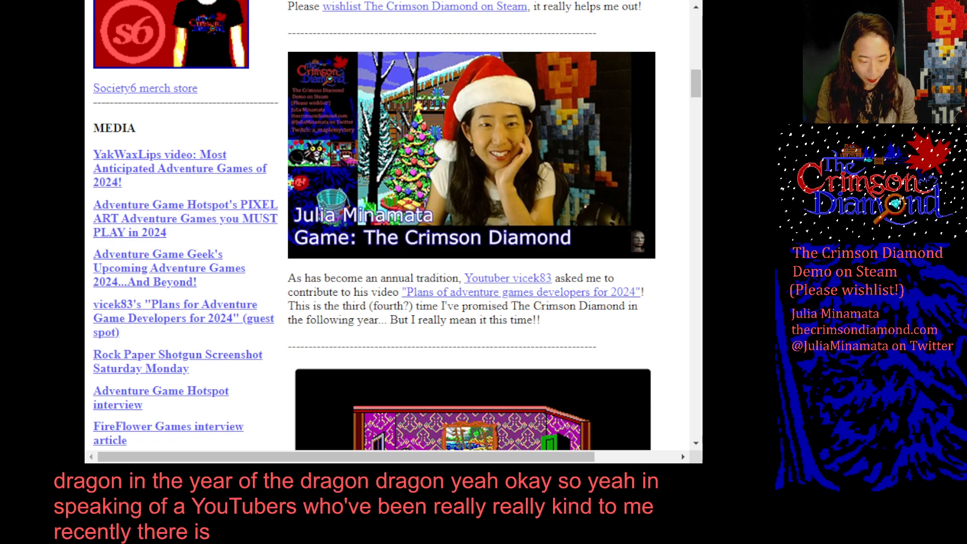
{"action": "scroll", "coordinate": [392, 227], "scroll_direction": "down", "scroll_amount": 3}
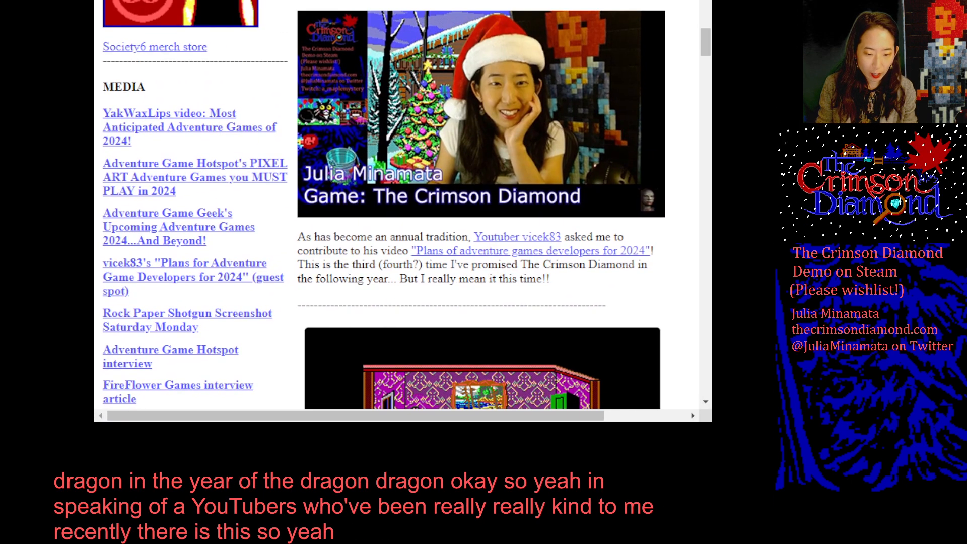
{"action": "scroll", "coordinate": [393, 226], "scroll_direction": "up", "scroll_amount": 3}
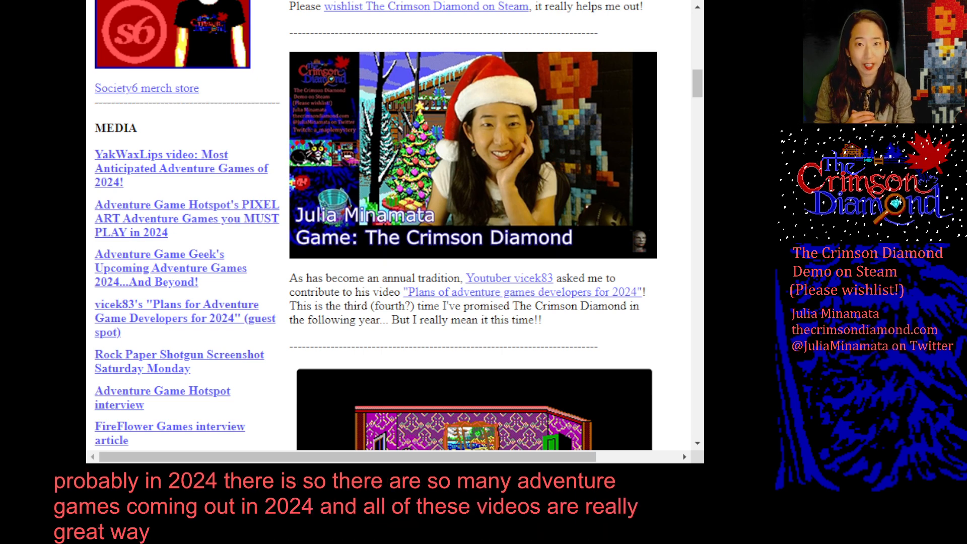
{"action": "scroll", "coordinate": [395, 227], "scroll_direction": "down", "scroll_amount": 3}
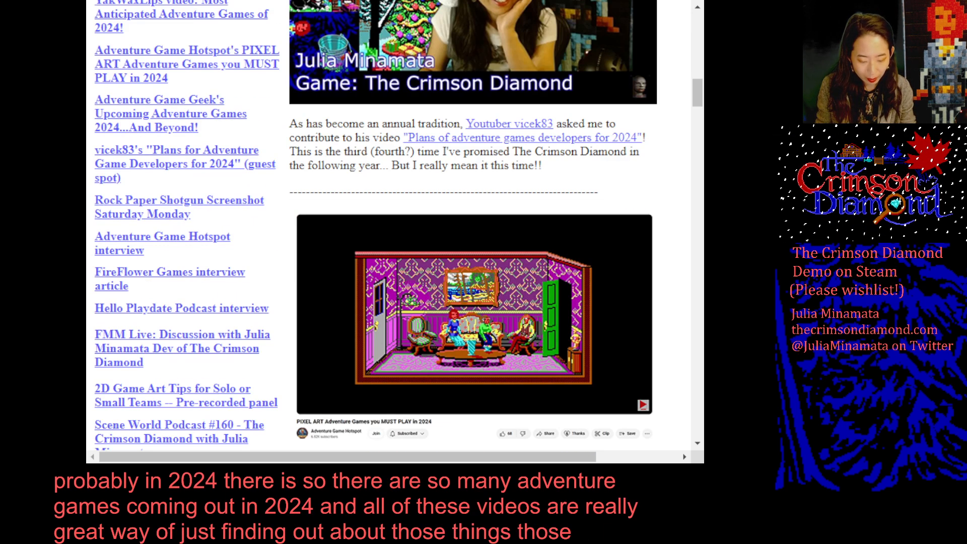
{"action": "scroll", "coordinate": [395, 226], "scroll_direction": "down", "scroll_amount": 3}
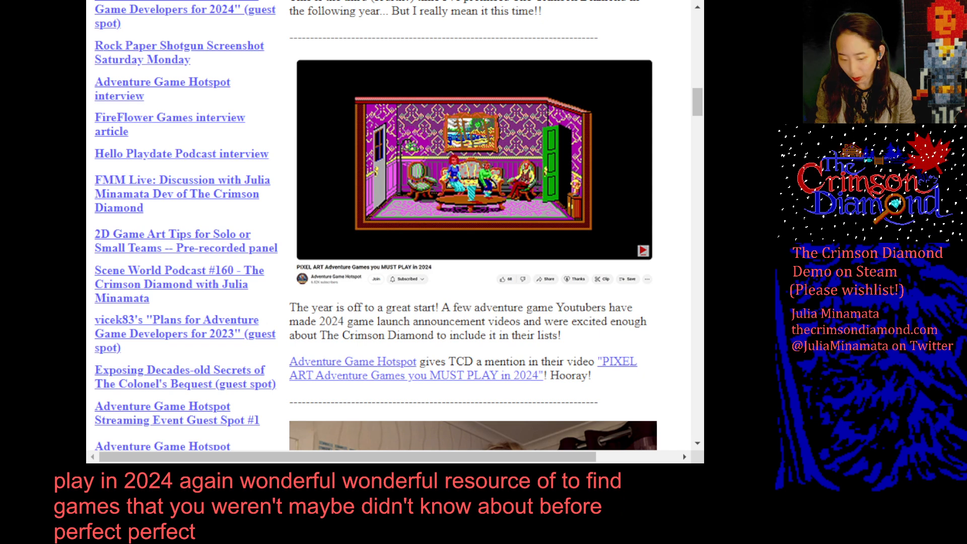
{"action": "scroll", "coordinate": [395, 226], "scroll_direction": "down", "scroll_amount": 6}
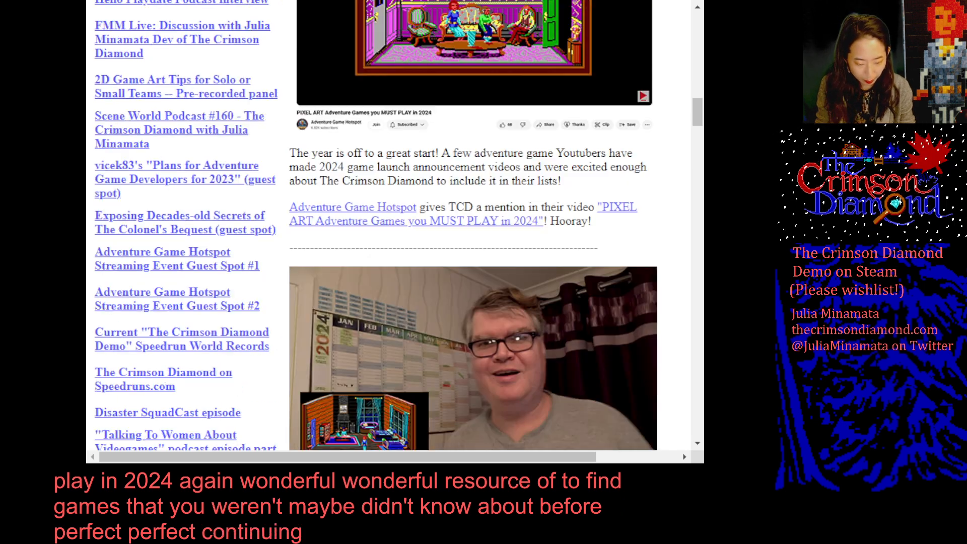
{"action": "scroll", "coordinate": [395, 227], "scroll_direction": "down", "scroll_amount": 2}
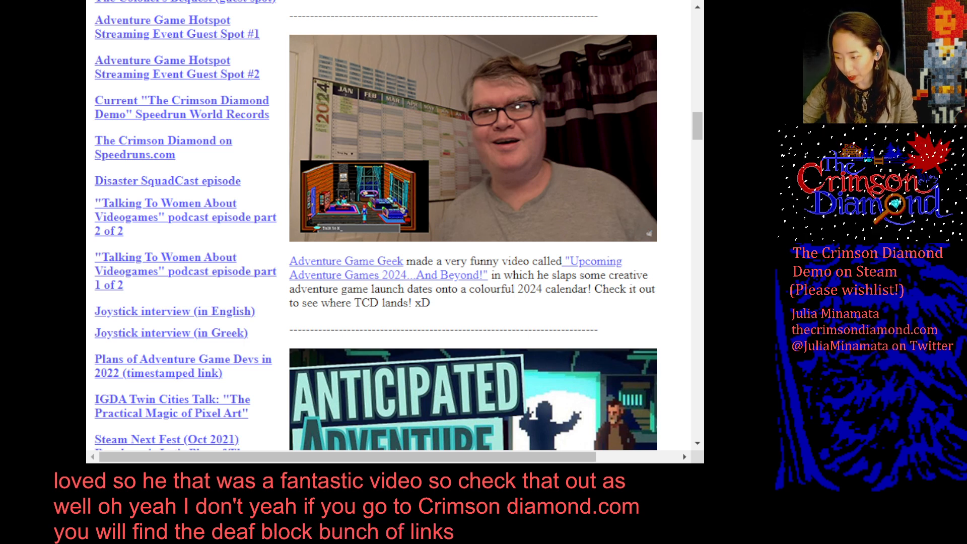
{"action": "scroll", "coordinate": [387, 227], "scroll_direction": "down", "scroll_amount": 6}
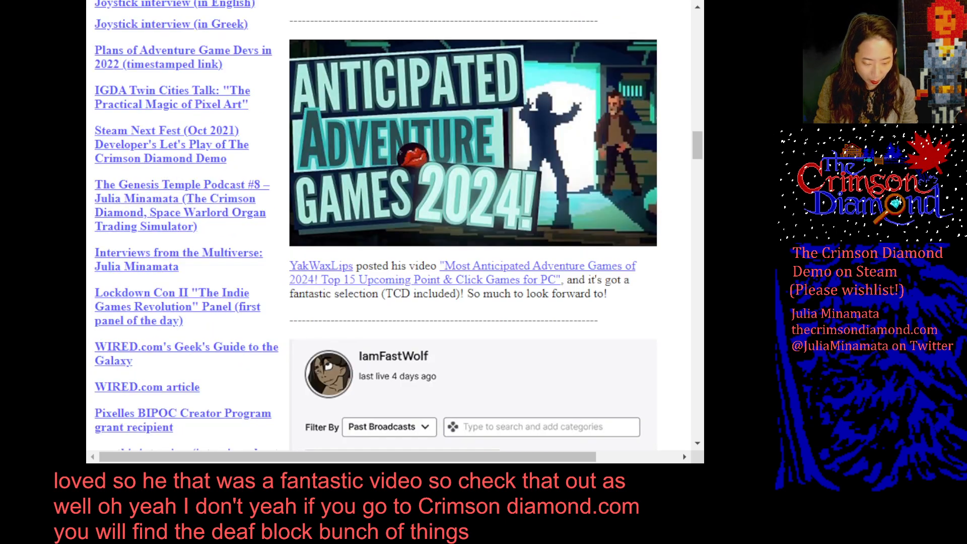
Go back over the Media sidebar links and the featured 2024 adventure game videos in the gazette
{"action": "scroll", "coordinate": [387, 227], "scroll_direction": "up", "scroll_amount": 12}
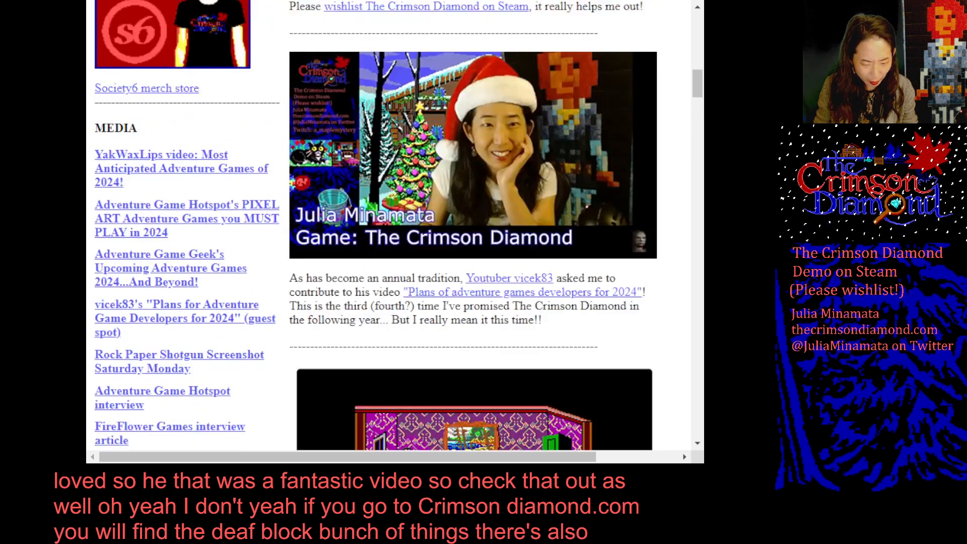
{"action": "scroll", "coordinate": [473, 227], "scroll_direction": "up", "scroll_amount": 6}
{"action": "scroll", "coordinate": [473, 227], "scroll_direction": "down", "scroll_amount": 12}
{"action": "scroll", "coordinate": [388, 227], "scroll_direction": "down", "scroll_amount": 5}
{"action": "scroll", "coordinate": [473, 227], "scroll_direction": "down", "scroll_amount": 2}
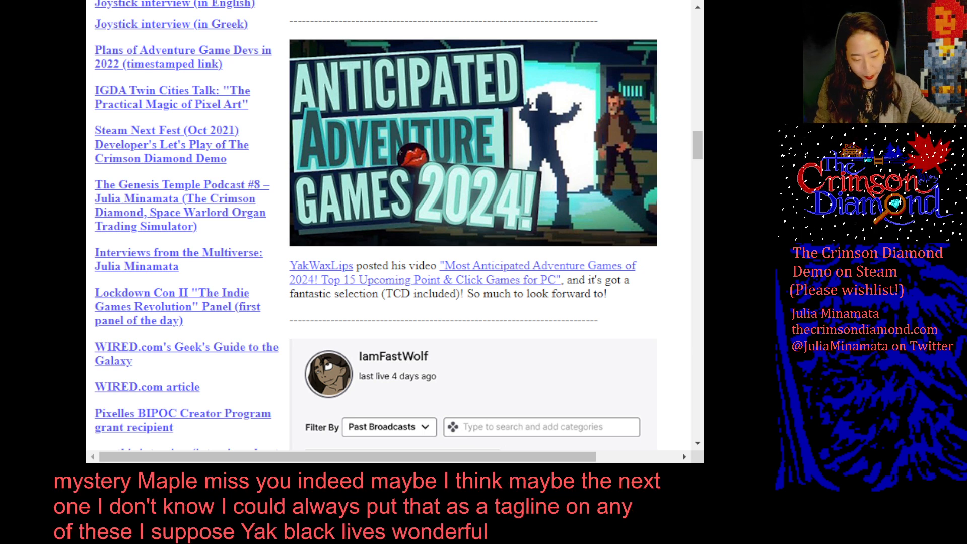
{"action": "scroll", "coordinate": [393, 227], "scroll_direction": "up", "scroll_amount": 9}
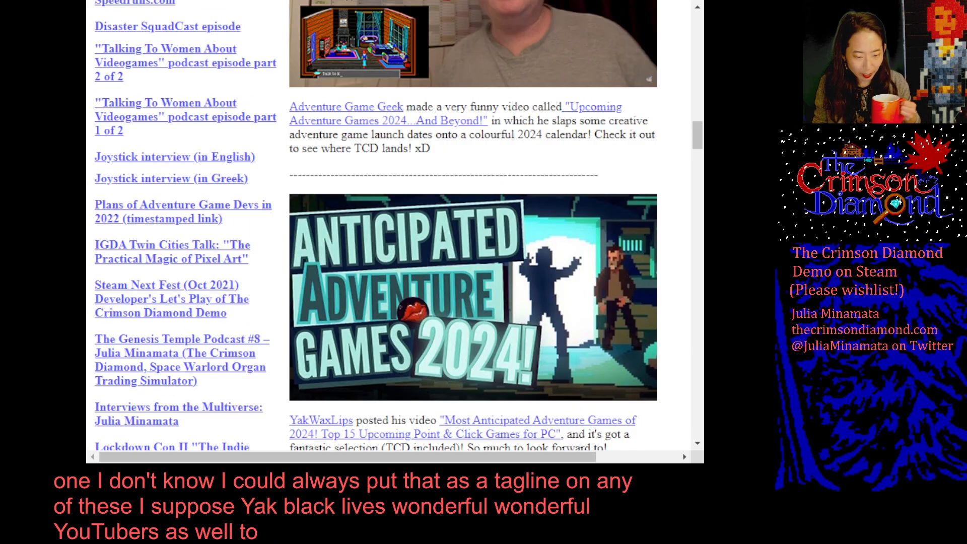
{"action": "scroll", "coordinate": [473, 227], "scroll_direction": "up", "scroll_amount": 15}
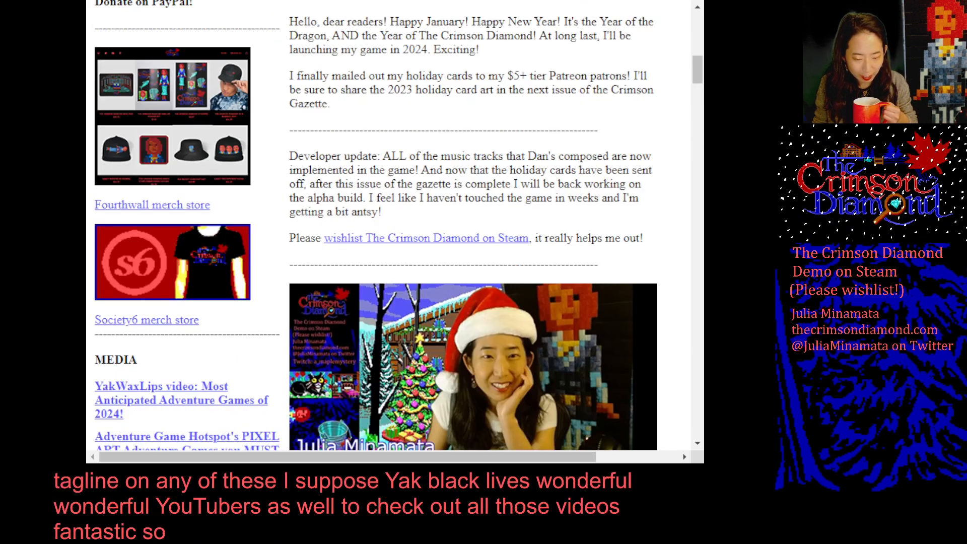
{"action": "scroll", "coordinate": [473, 227], "scroll_direction": "down", "scroll_amount": 3}
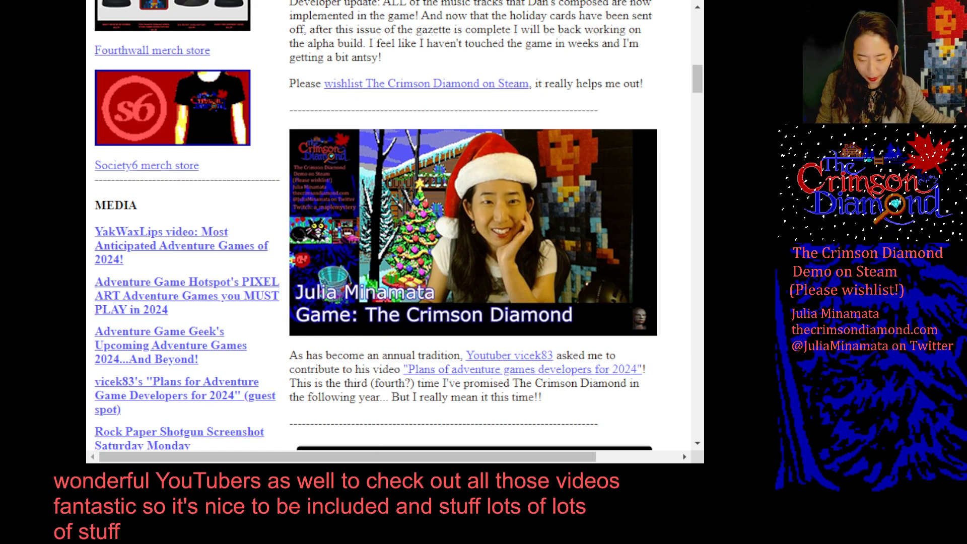
{"action": "scroll", "coordinate": [395, 227], "scroll_direction": "down", "scroll_amount": 20}
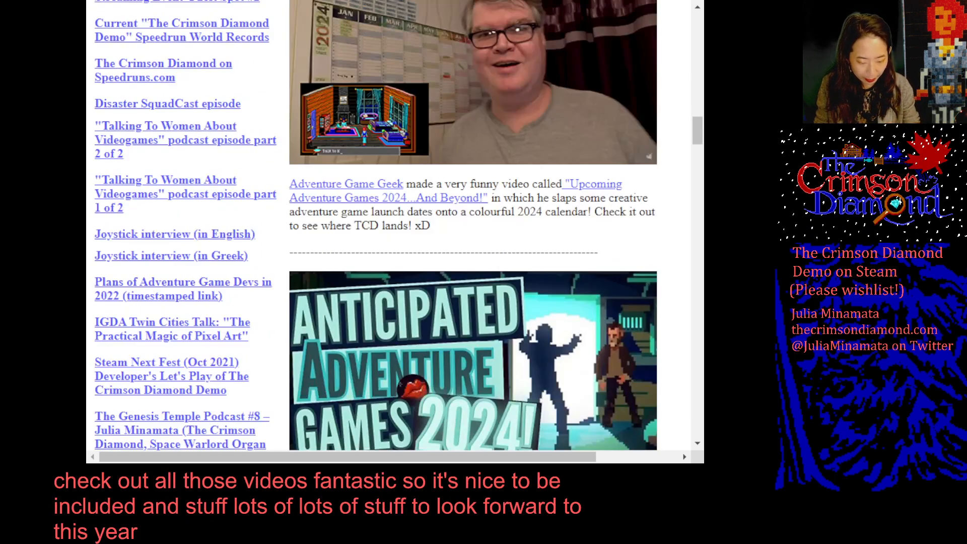
Examine the gazette's items on the Twitch demo stream, The Dagger of Amon Ra, the Fourthwall store and the art livestreams
{"action": "scroll", "coordinate": [395, 226], "scroll_direction": "down", "scroll_amount": 6}
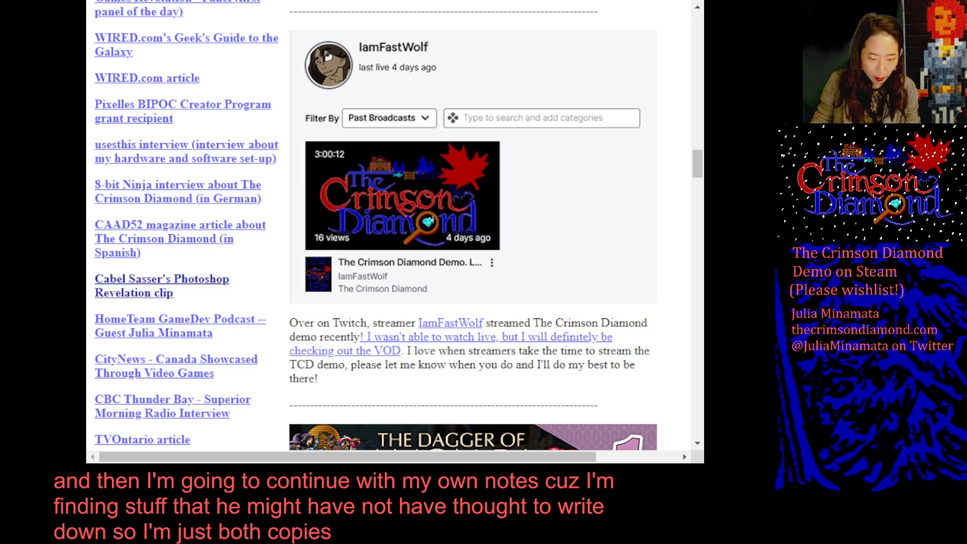
{"action": "scroll", "coordinate": [393, 226], "scroll_direction": "down", "scroll_amount": 8}
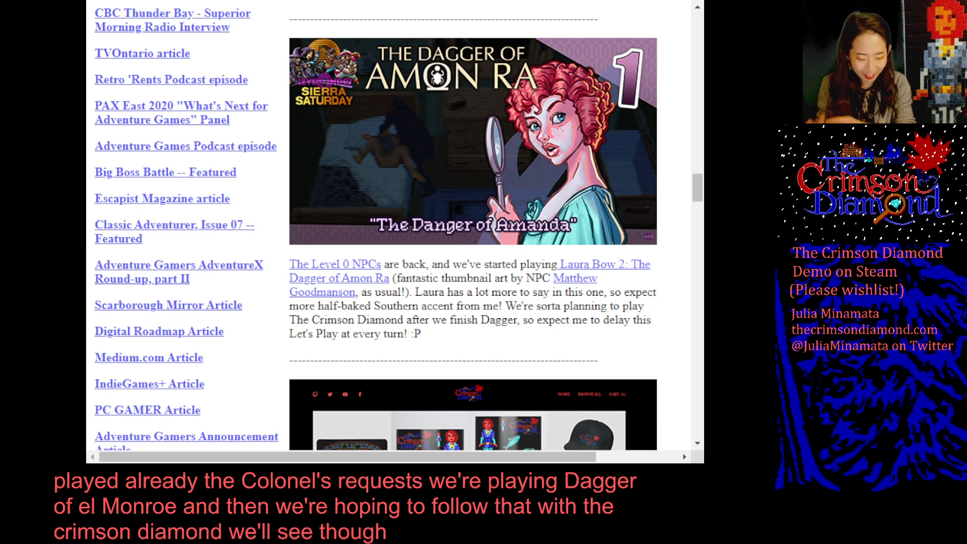
{"action": "scroll", "coordinate": [394, 227], "scroll_direction": "down", "scroll_amount": 2}
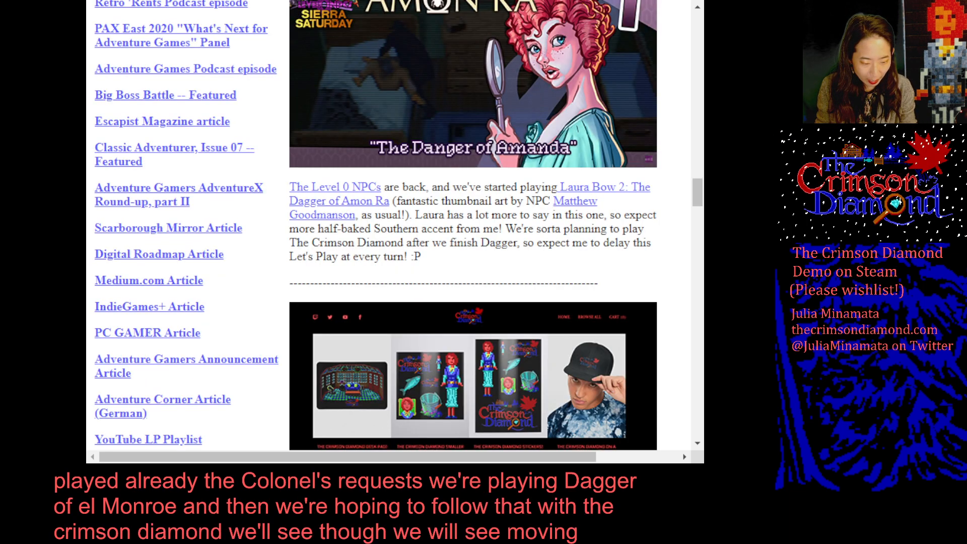
{"action": "scroll", "coordinate": [472, 226], "scroll_direction": "down", "scroll_amount": 10}
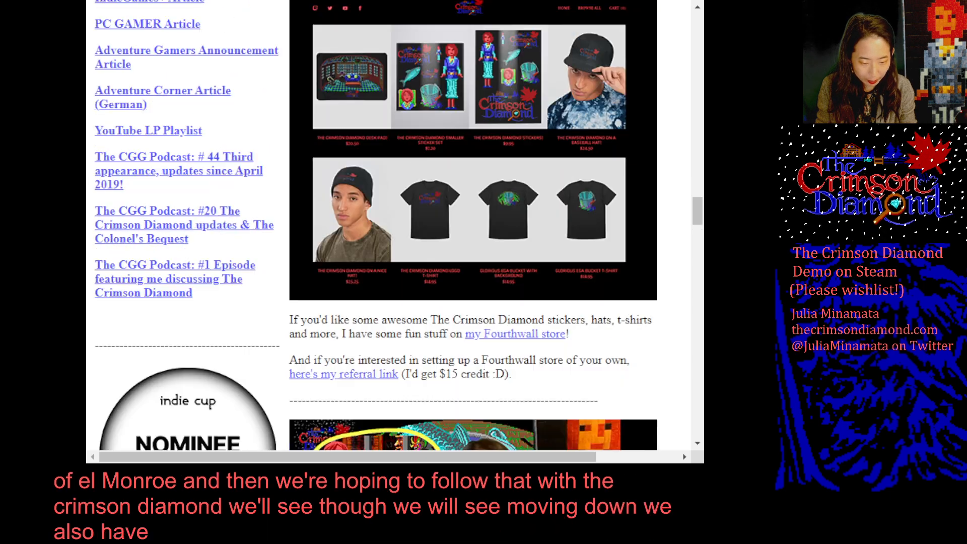
{"action": "scroll", "coordinate": [394, 226], "scroll_direction": "down", "scroll_amount": 8}
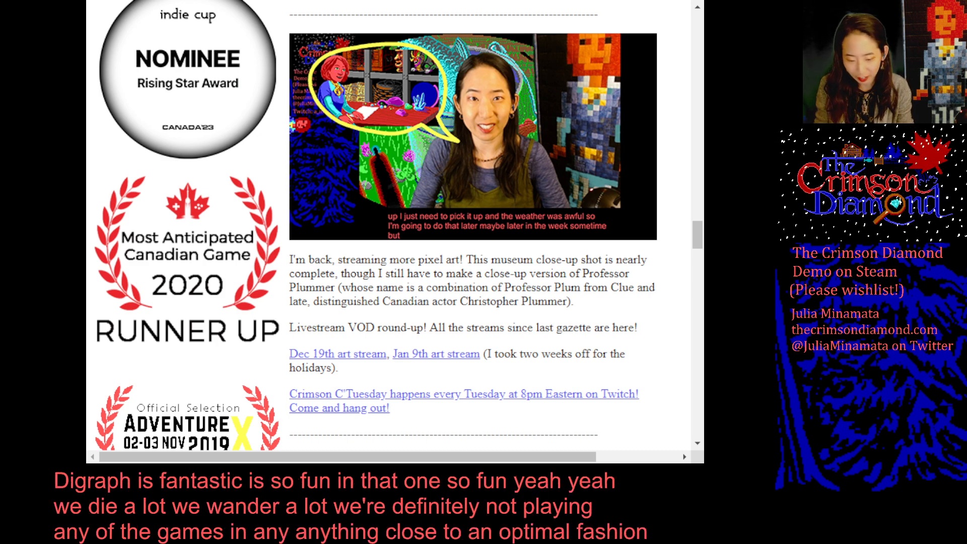
{"action": "scroll", "coordinate": [395, 227], "scroll_direction": "down", "scroll_amount": 3}
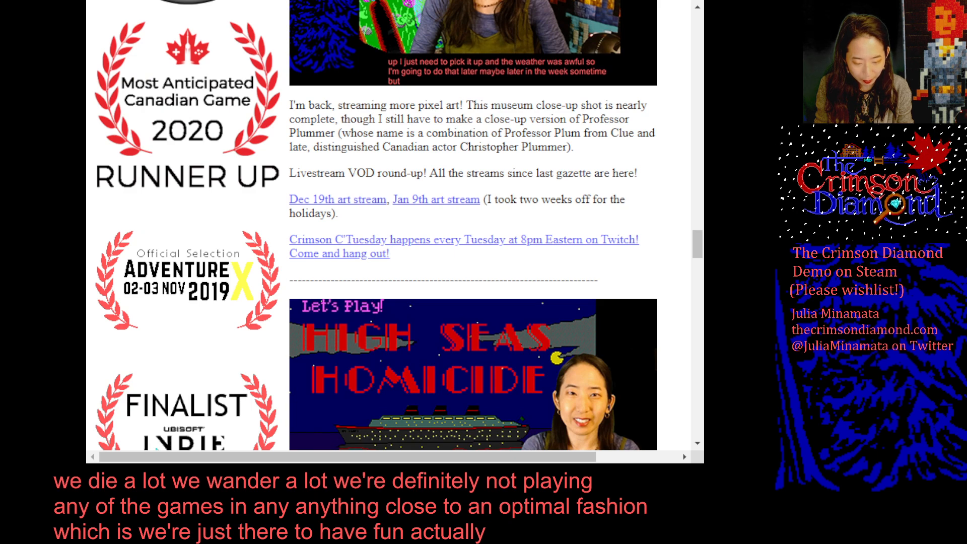
Examine the High Seas Homicide item, the completed Let's Plays list and the Craft Corner cross-stitch photo
{"action": "scroll", "coordinate": [473, 227], "scroll_direction": "down", "scroll_amount": 5}
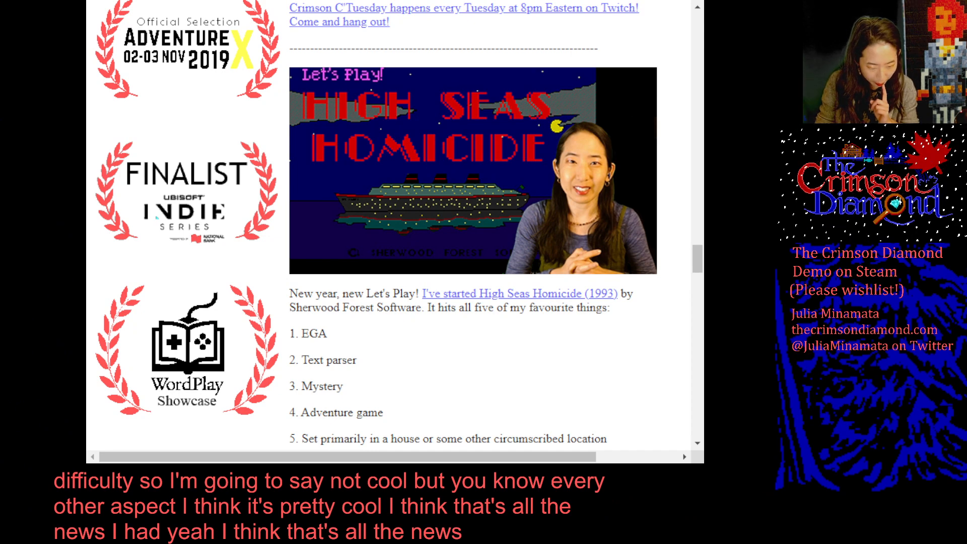
{"action": "scroll", "coordinate": [395, 226], "scroll_direction": "down", "scroll_amount": 8}
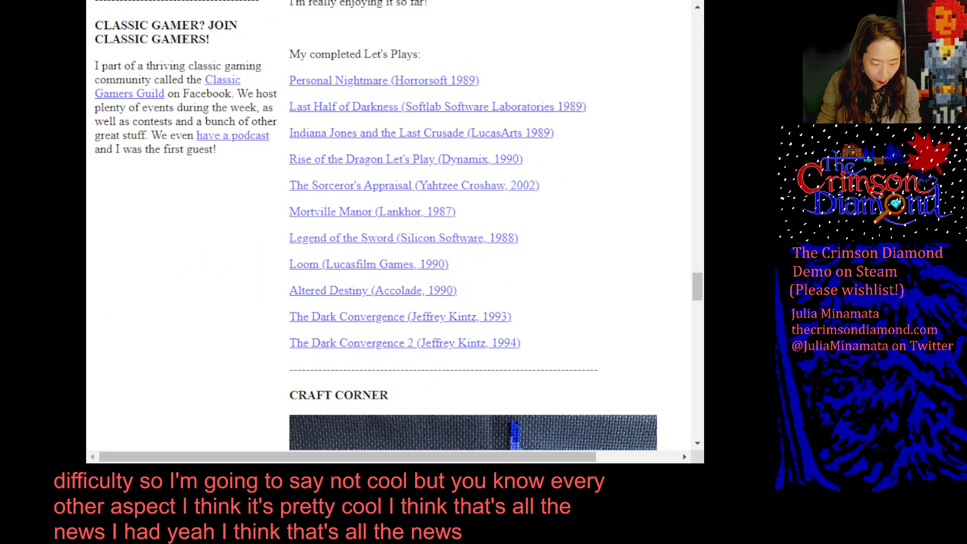
{"action": "scroll", "coordinate": [395, 227], "scroll_direction": "up", "scroll_amount": 3}
{"action": "scroll", "coordinate": [395, 227], "scroll_direction": "down", "scroll_amount": 5}
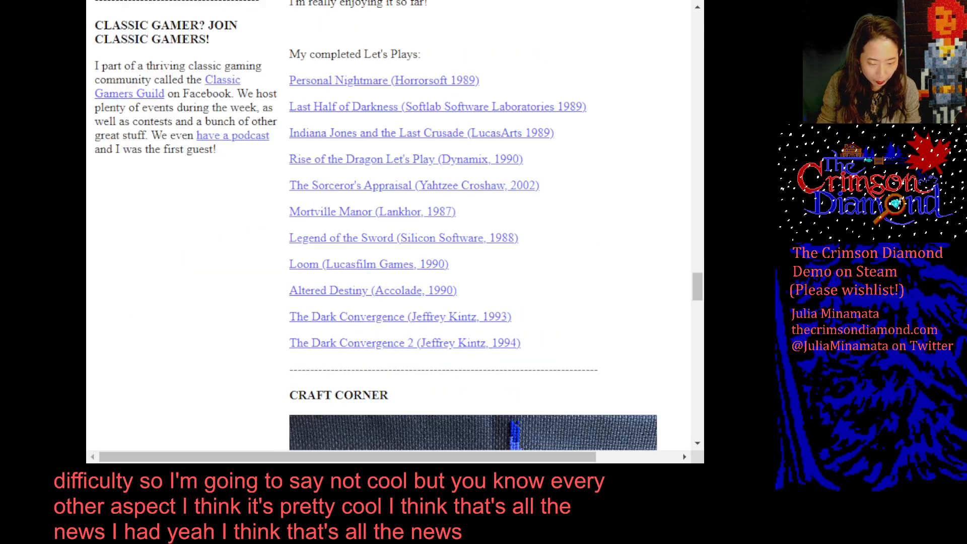
{"action": "scroll", "coordinate": [396, 227], "scroll_direction": "down", "scroll_amount": 5}
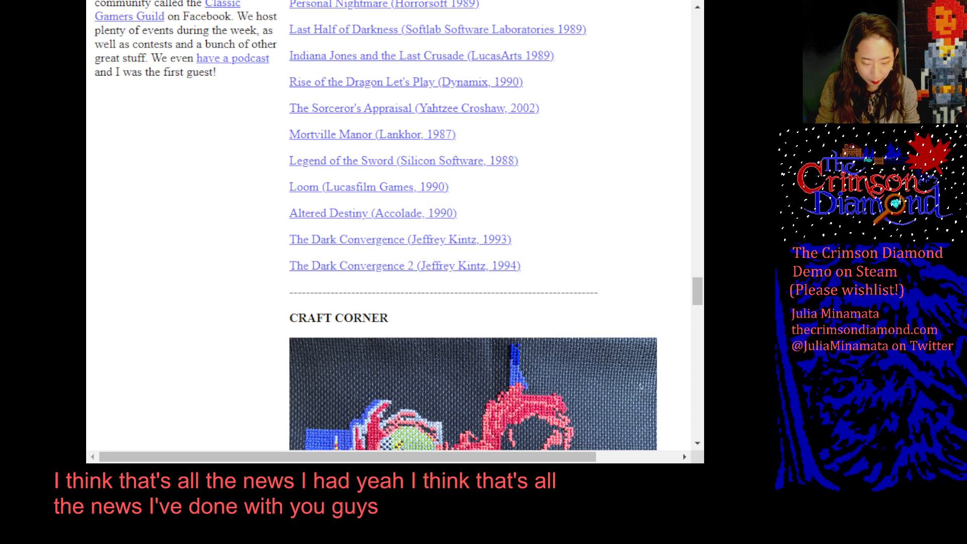
{"action": "scroll", "coordinate": [396, 226], "scroll_direction": "down", "scroll_amount": 2}
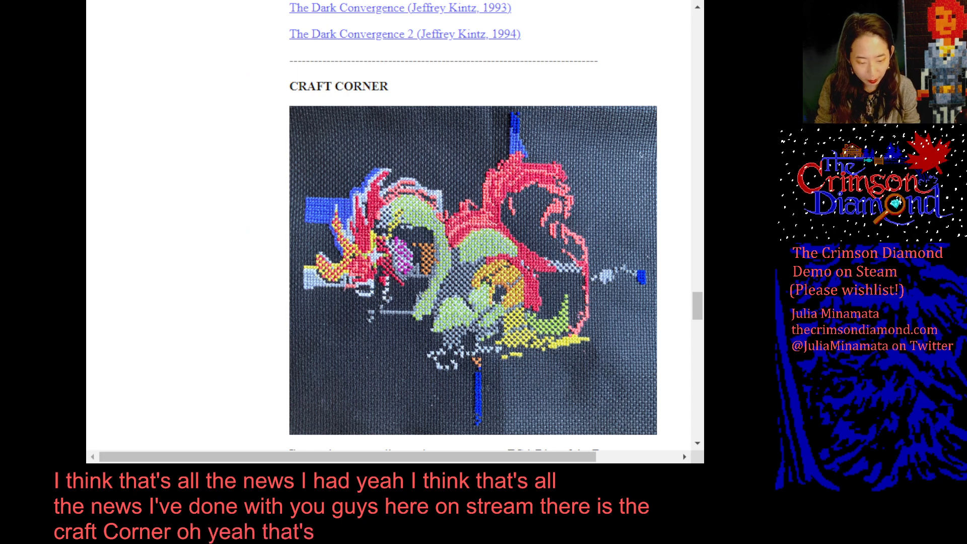
Examine the Craft Corner's dragon cross-stitch, its finished-look reference image and the DMC embroidery floss colour chart
{"action": "scroll", "coordinate": [395, 227], "scroll_direction": "down", "scroll_amount": 4}
{"action": "scroll", "coordinate": [396, 227], "scroll_direction": "down", "scroll_amount": 7}
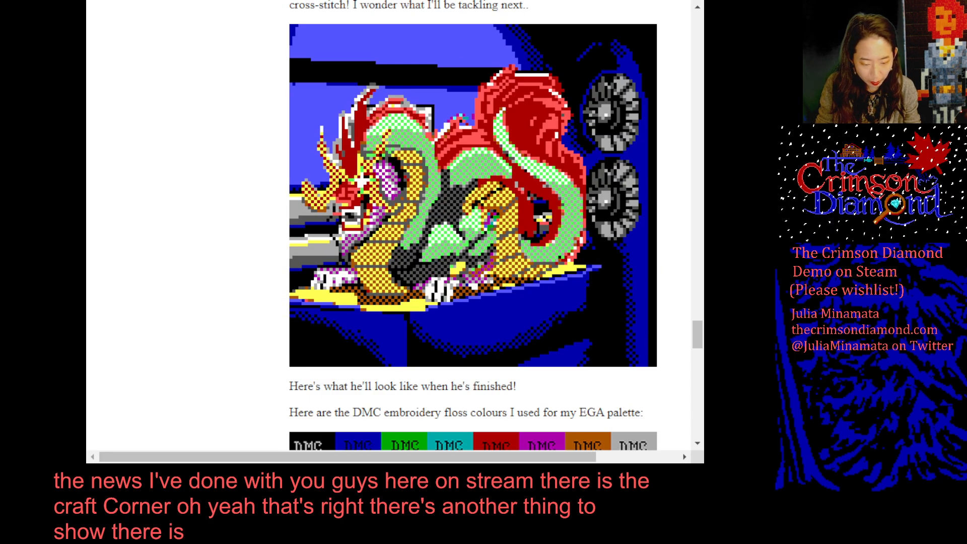
{"action": "scroll", "coordinate": [396, 227], "scroll_direction": "up", "scroll_amount": 7}
{"action": "scroll", "coordinate": [396, 227], "scroll_direction": "down", "scroll_amount": 4}
{"action": "scroll", "coordinate": [395, 226], "scroll_direction": "down", "scroll_amount": 4}
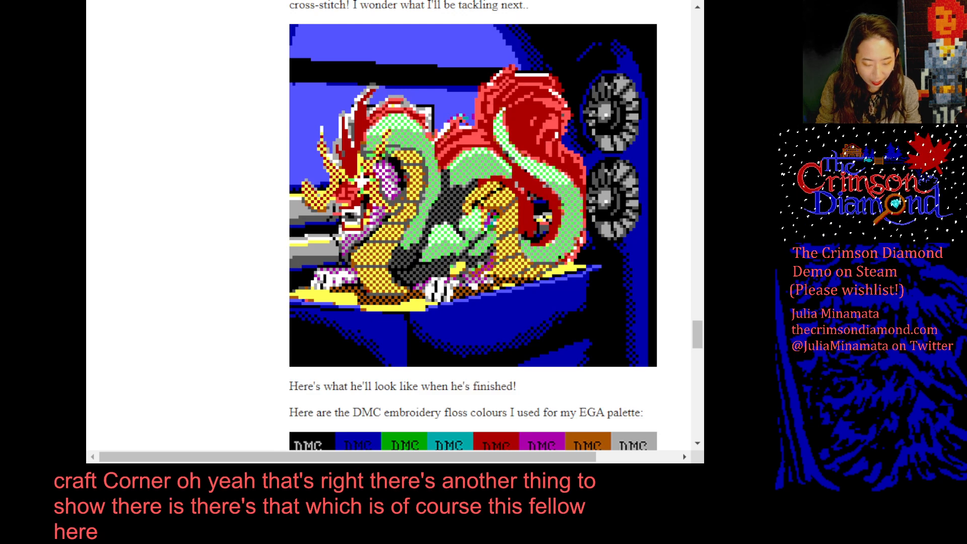
{"action": "scroll", "coordinate": [395, 226], "scroll_direction": "down", "scroll_amount": 4}
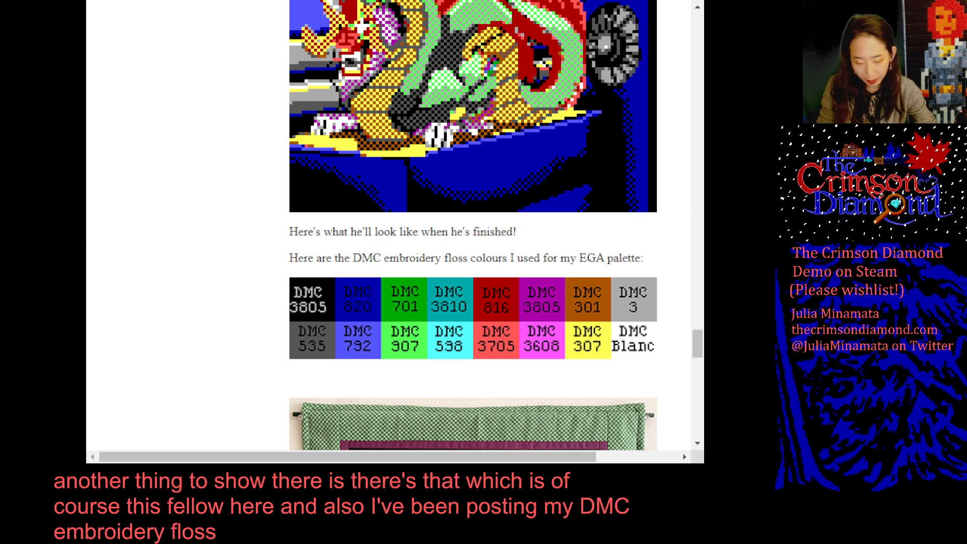
Examine the parlour cross-stitch with its sewn border and the Mineral Trivia section on the Ekati diamond mine
{"action": "scroll", "coordinate": [473, 226], "scroll_direction": "down", "scroll_amount": 8}
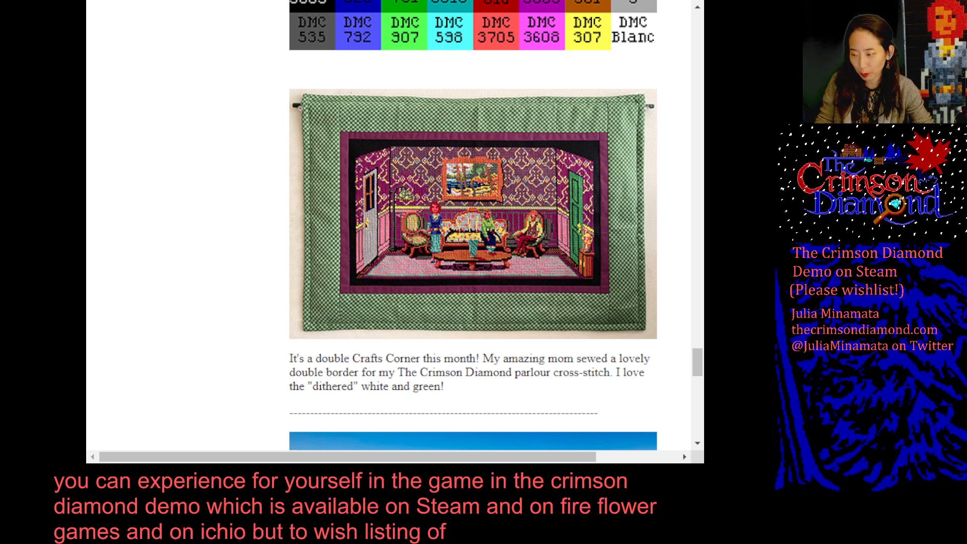
{"action": "scroll", "coordinate": [472, 225], "scroll_direction": "down", "scroll_amount": 3}
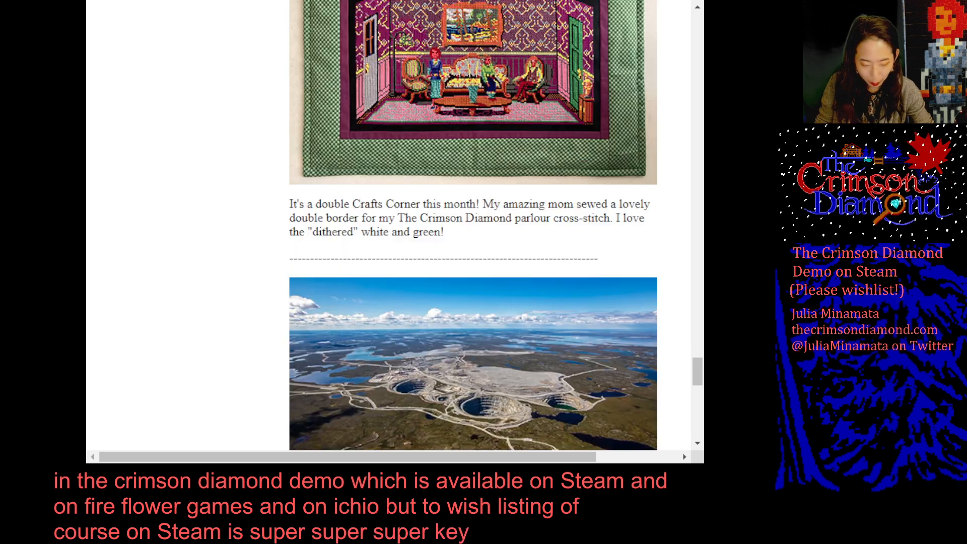
{"action": "scroll", "coordinate": [473, 225], "scroll_direction": "down", "scroll_amount": 4}
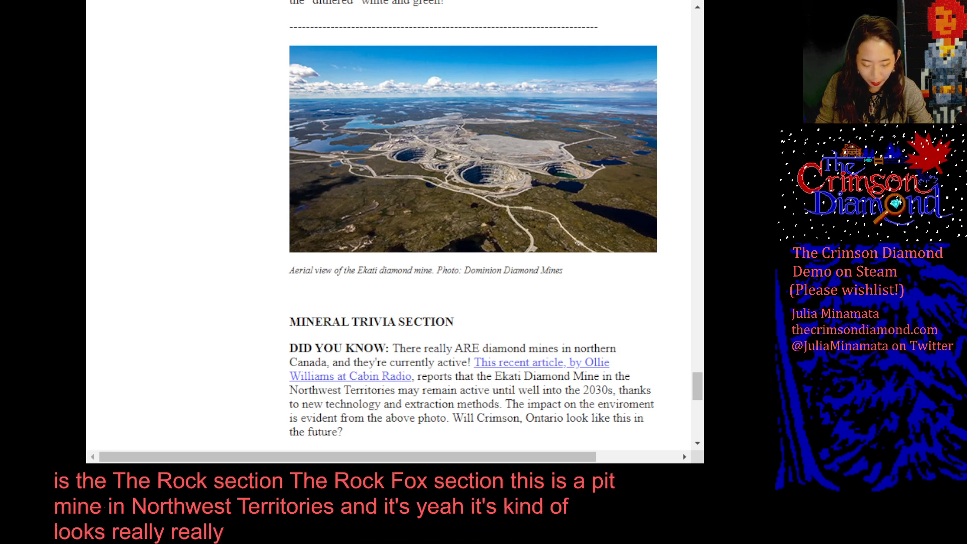
{"action": "scroll", "coordinate": [395, 226], "scroll_direction": "down", "scroll_amount": 12}
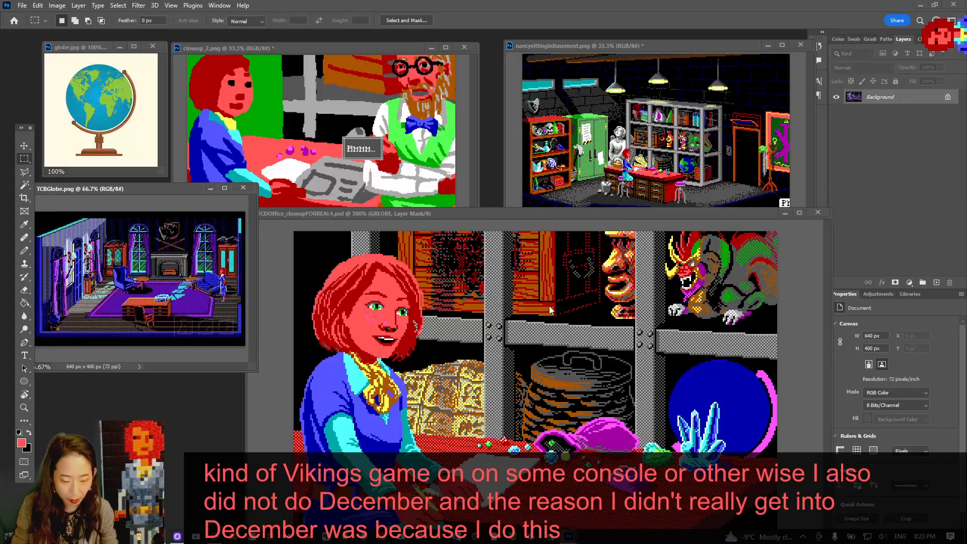
Switch to Photoshop and reposition the TCDOffice_closeupFORREAL4.psd window so the reference images above it remain in view
{"action": "left_click_drag", "start_coordinate": [574, 215], "coordinate": [578, 153]}
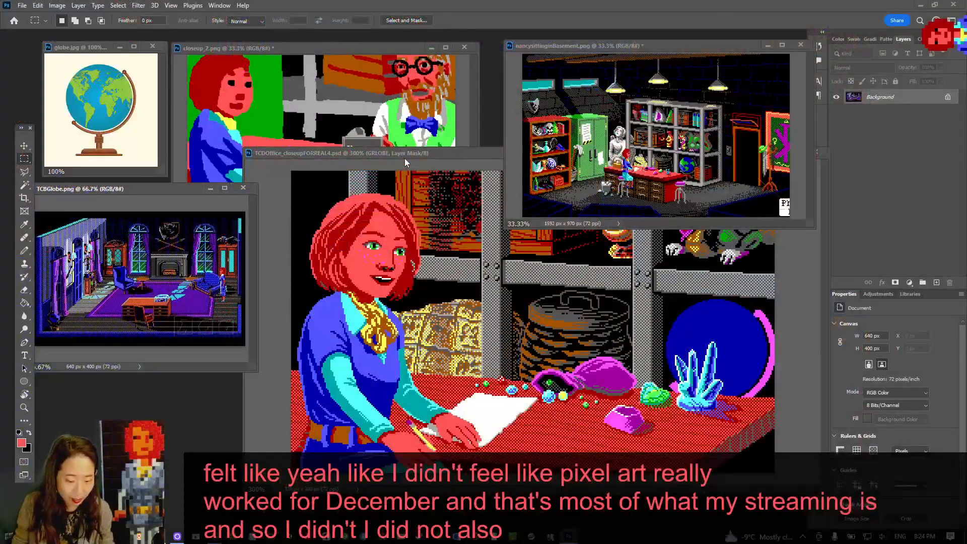
{"action": "left_click_drag", "start_coordinate": [409, 150], "coordinate": [418, 153]}
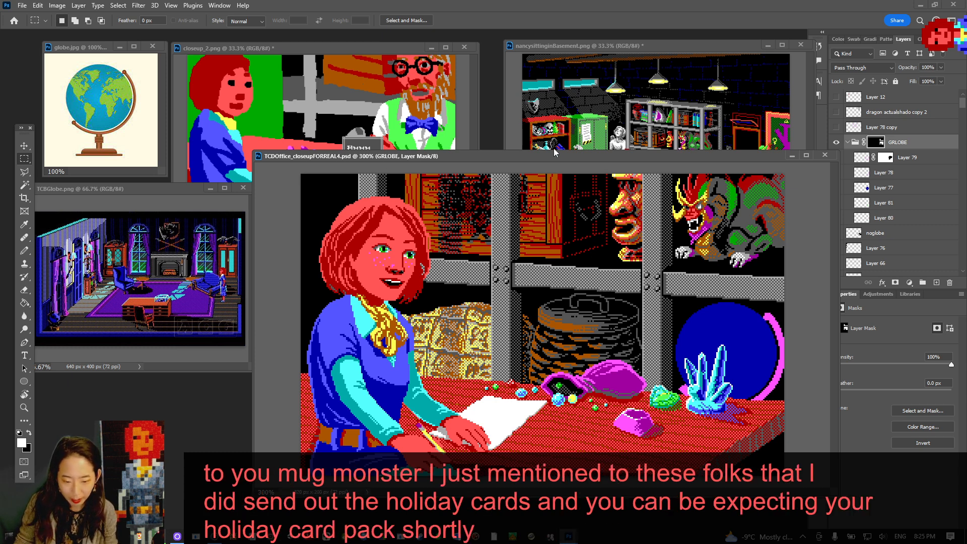
{"action": "left_click_drag", "start_coordinate": [562, 157], "coordinate": [545, 131]}
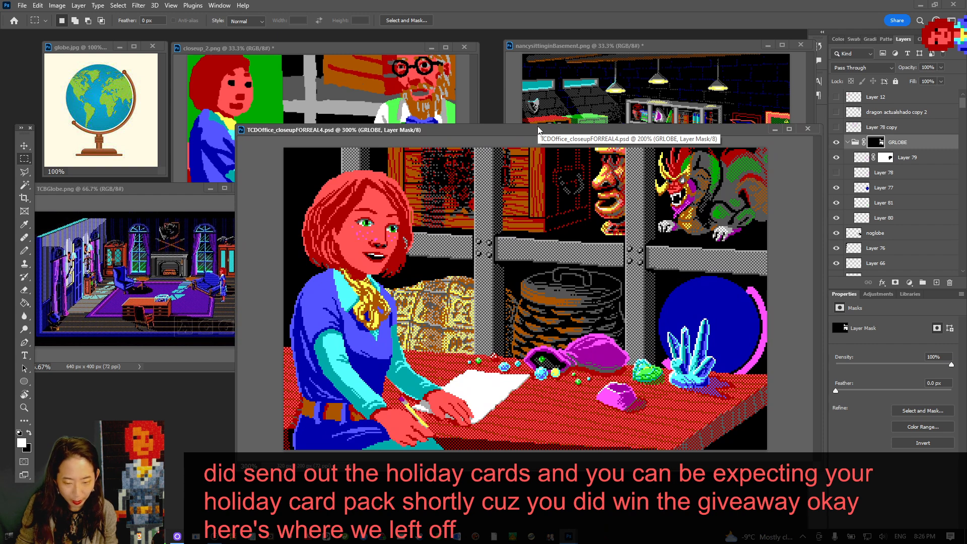
{"action": "left_click_drag", "start_coordinate": [537, 129], "coordinate": [526, 178]}
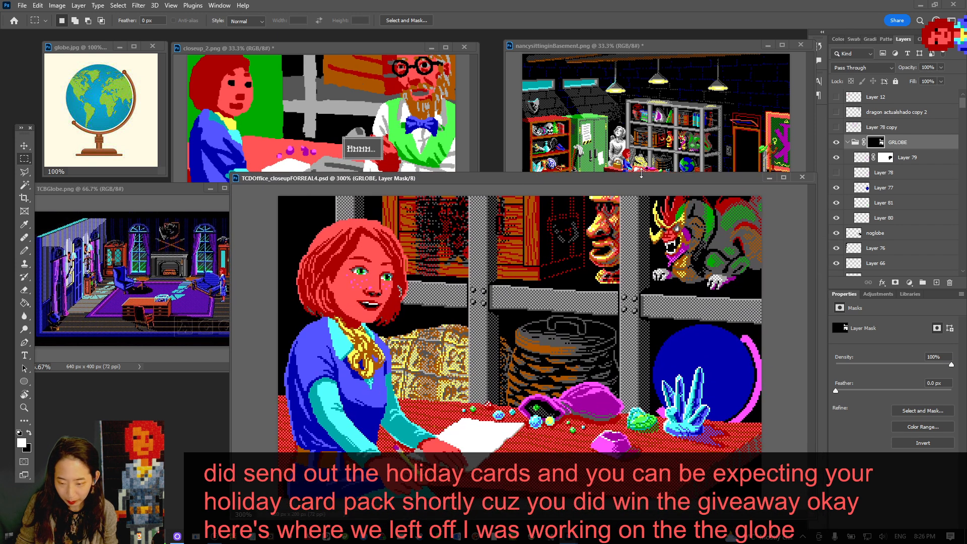
Toggle the visibility of the GRLOBE layer group to check the globe artwork on the shelf
{"action": "right_click", "coordinate": [714, 350], "text": "ctrl"}
{"action": "left_click", "coordinate": [747, 356]}
{"action": "left_click", "coordinate": [836, 143]}
{"action": "left_click", "coordinate": [836, 144]}
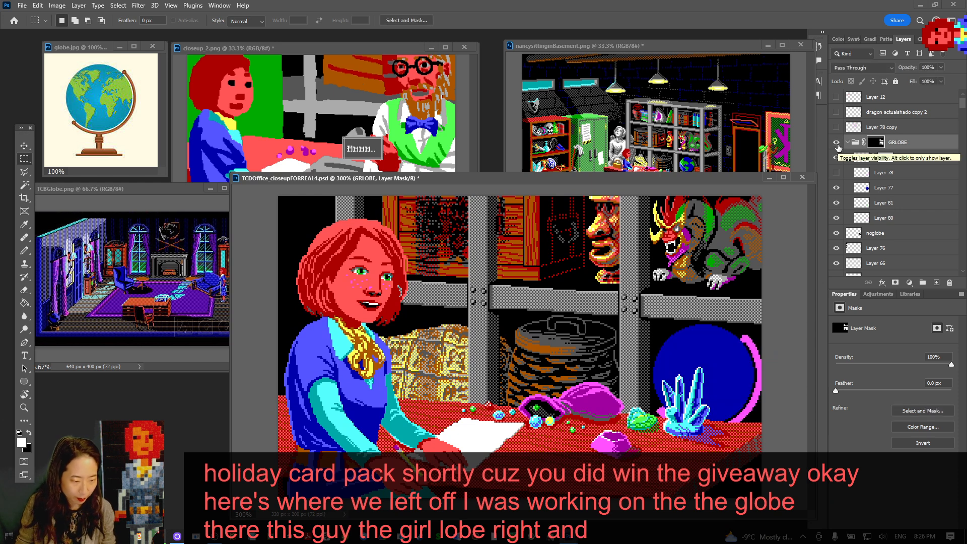
Magnify the globes in the TCBGlobe.png and nancysittinginBasement.png references and place both images for comparison
{"action": "left_click", "coordinate": [108, 187]}
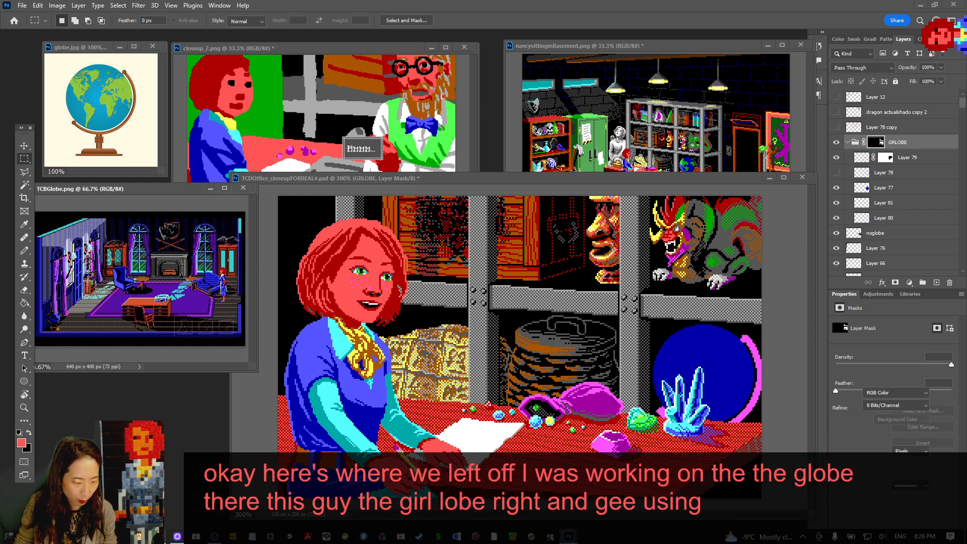
{"action": "scroll", "coordinate": [95, 305], "scroll_direction": "up", "scroll_amount": 4}
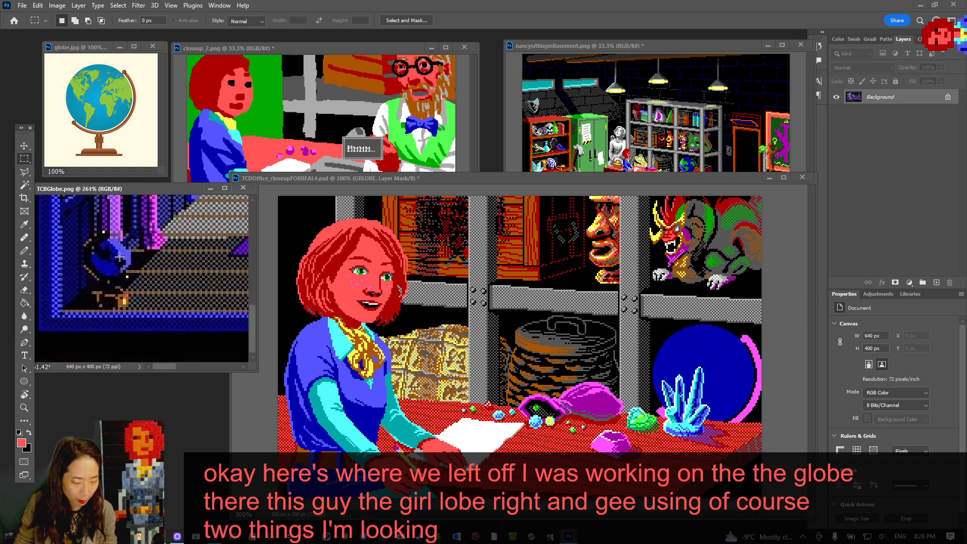
{"action": "mouse_move", "coordinate": [161, 189]}
{"action": "left_mouse_down"}
{"action": "mouse_move", "coordinate": [416, 171]}
{"action": "mouse_move", "coordinate": [506, 110]}
{"action": "mouse_move", "coordinate": [307, 172]}
{"action": "mouse_move", "coordinate": [164, 183]}
{"action": "left_mouse_up"}
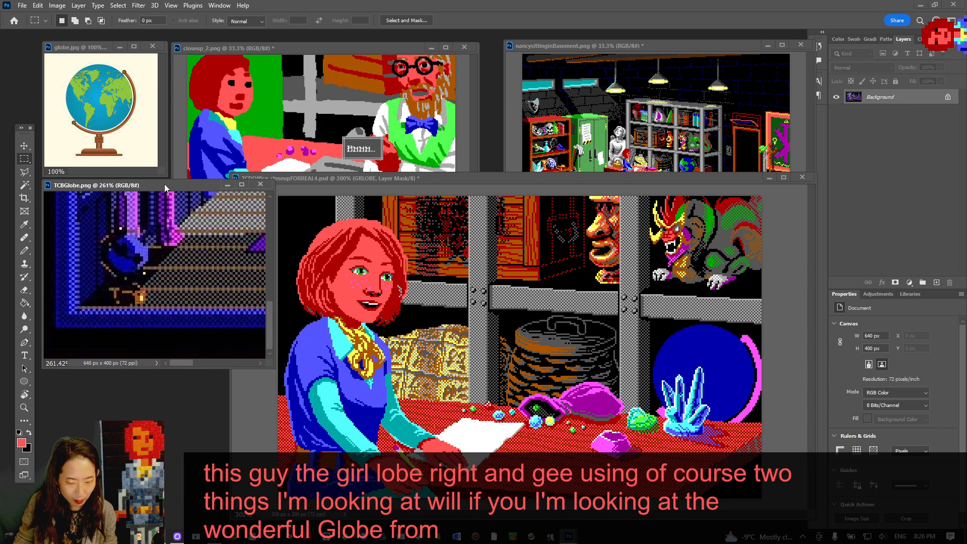
{"action": "left_click", "coordinate": [582, 43]}
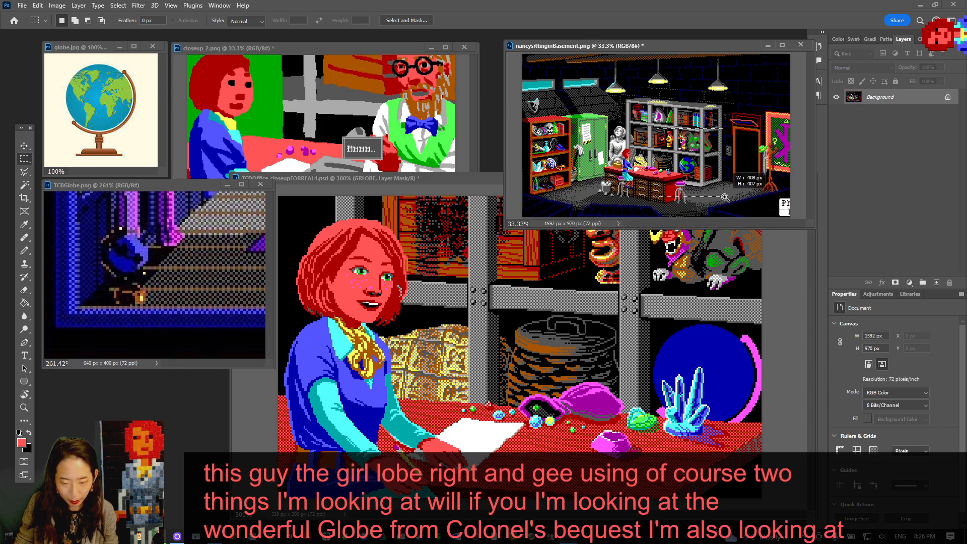
{"action": "scroll", "coordinate": [724, 196], "scroll_direction": "up", "scroll_amount": 5}
{"action": "left_click_drag", "start_coordinate": [627, 167], "coordinate": [676, 161]}
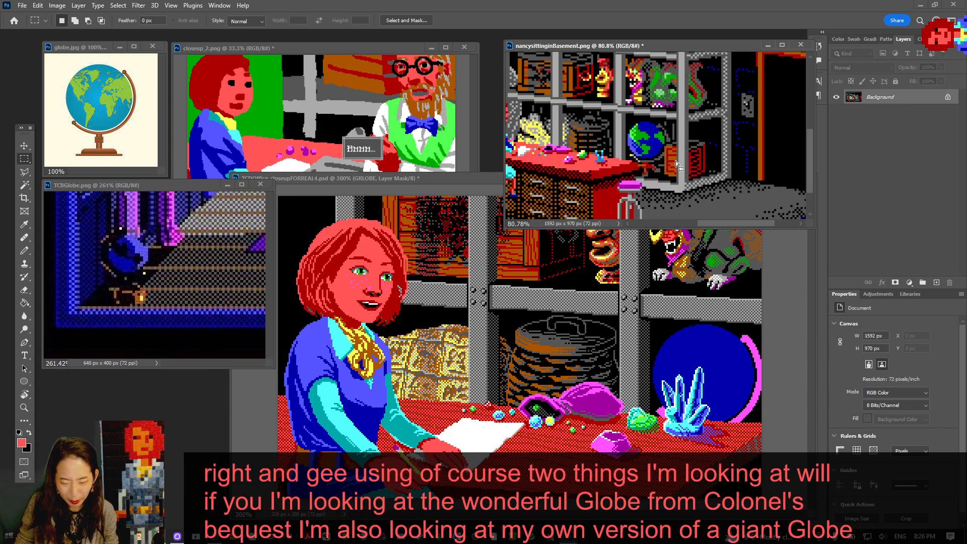
{"action": "left_click_drag", "start_coordinate": [616, 163], "coordinate": [681, 158]}
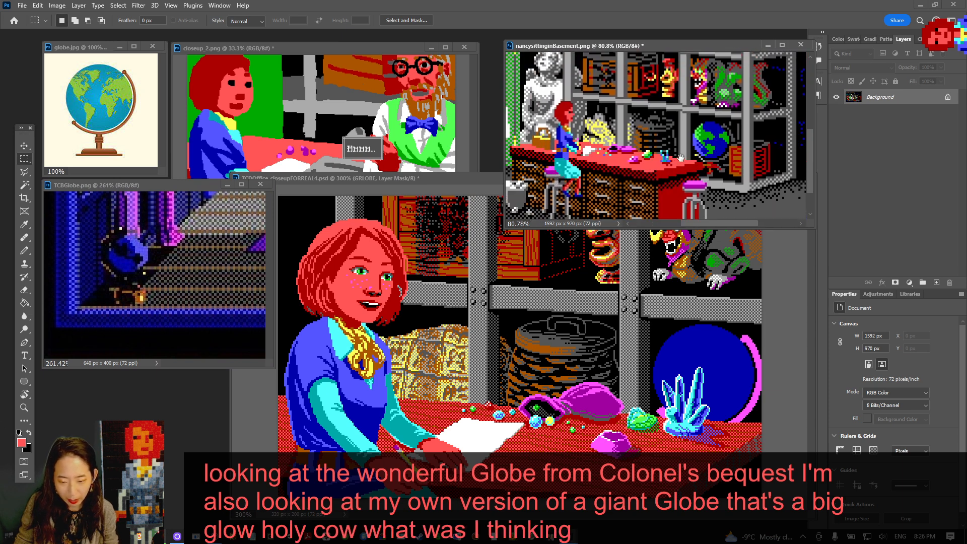
Rearrange the globe.jpg reference and the office close-up windows, and save TCDOffice_closeupFORREAL4.psd
{"action": "left_click", "coordinate": [463, 179]}
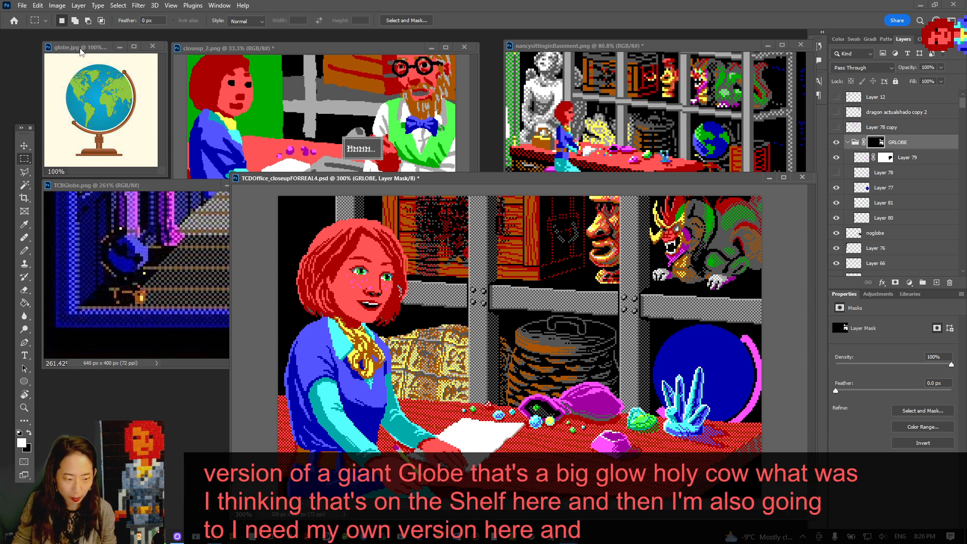
{"action": "left_click", "coordinate": [407, 146]}
{"action": "left_click_drag", "start_coordinate": [407, 147], "coordinate": [114, 52]}
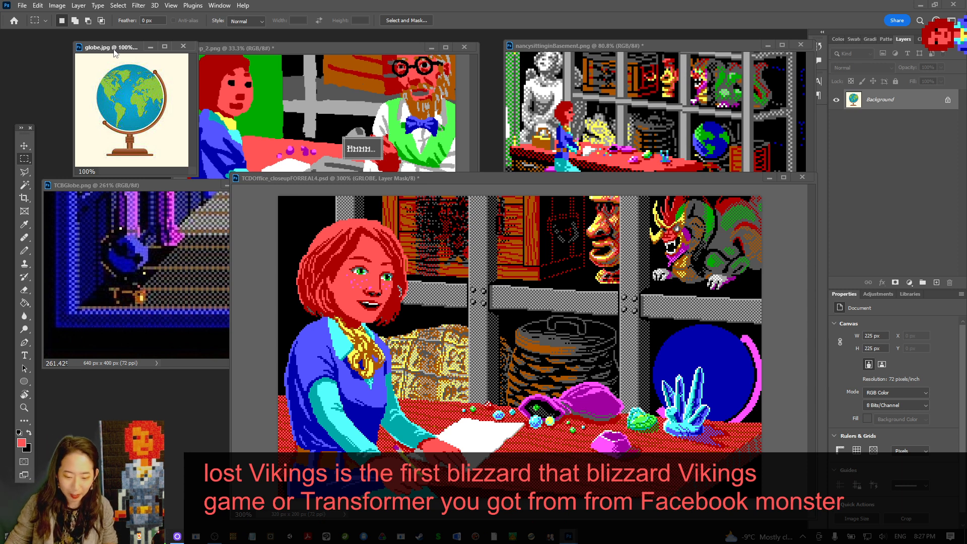
{"action": "left_click_drag", "start_coordinate": [543, 177], "coordinate": [543, 164]}
{"action": "key", "text": "ctrl+s"}
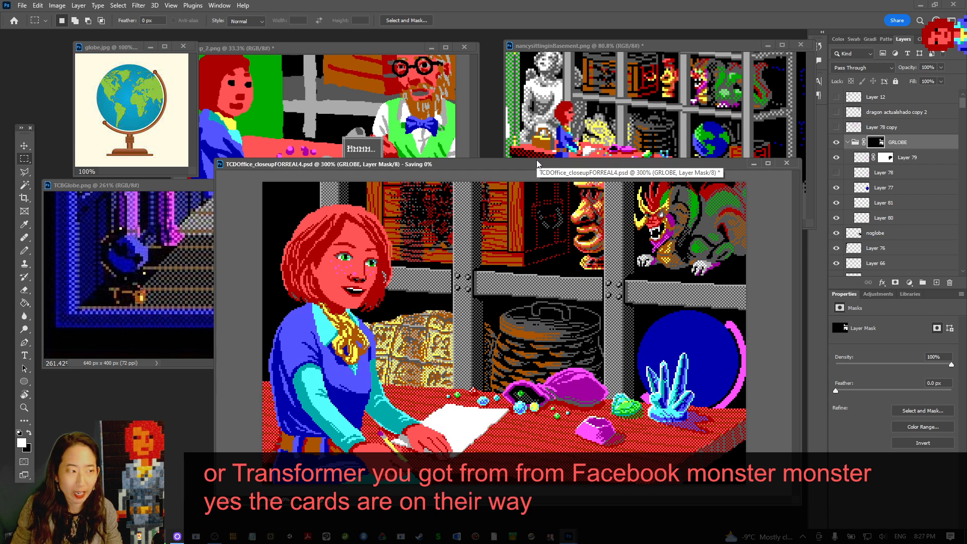
{"action": "mouse_move", "coordinate": [571, 166]}
{"action": "left_mouse_down"}
{"action": "mouse_move", "coordinate": [599, 192]}
{"action": "mouse_move", "coordinate": [597, 180]}
{"action": "mouse_move", "coordinate": [572, 177]}
{"action": "left_mouse_up"}
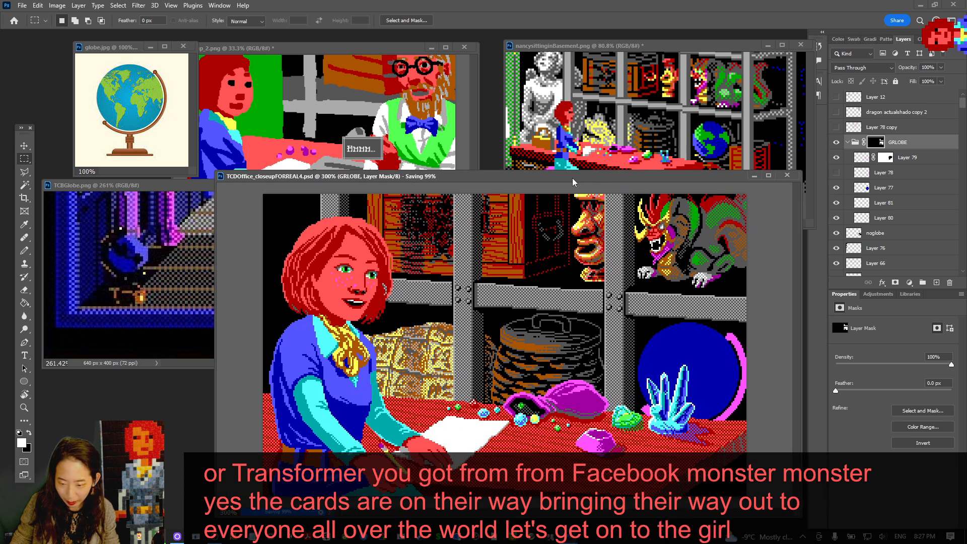
Collapse the GRLOBE group and toggle its visibility to check what the whole group contains
{"action": "left_click", "coordinate": [851, 144]}
{"action": "left_click", "coordinate": [848, 143]}
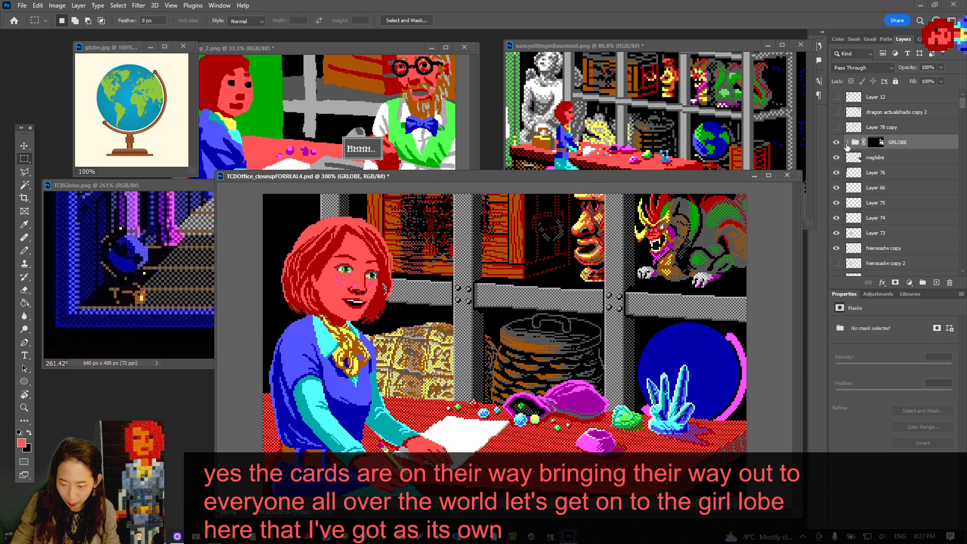
{"action": "left_click", "coordinate": [836, 143]}
{"action": "left_click", "coordinate": [836, 143]}
{"action": "left_click", "coordinate": [836, 143]}
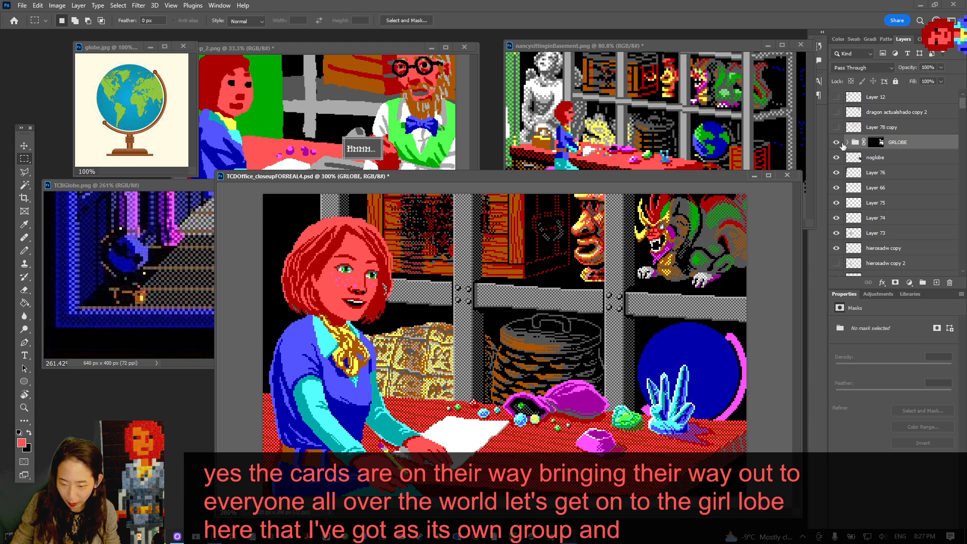
Expand the GRLOBE group, select Layer 79 and toggle its visibility to identify which globe part it holds
{"action": "left_click", "coordinate": [848, 143]}
{"action": "left_click", "coordinate": [835, 158]}
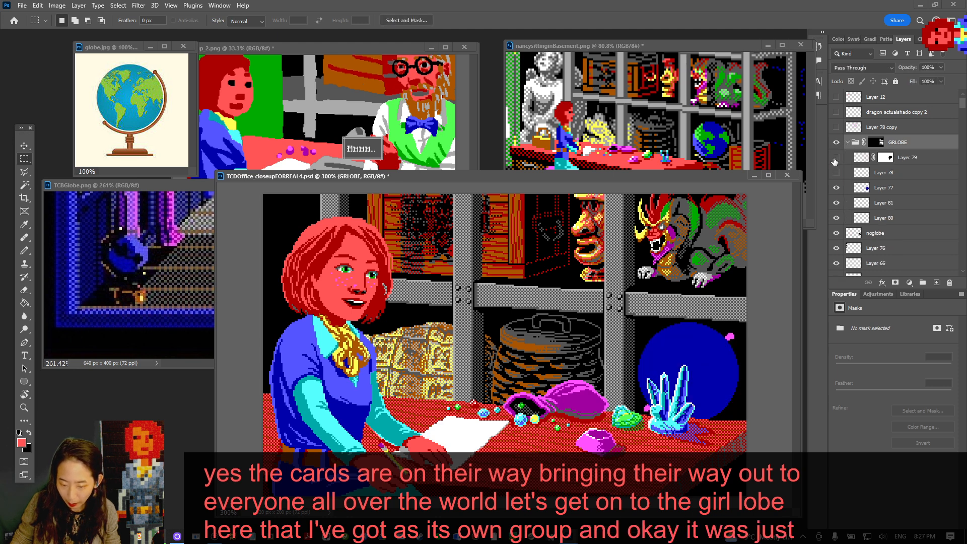
{"action": "left_click", "coordinate": [835, 159]}
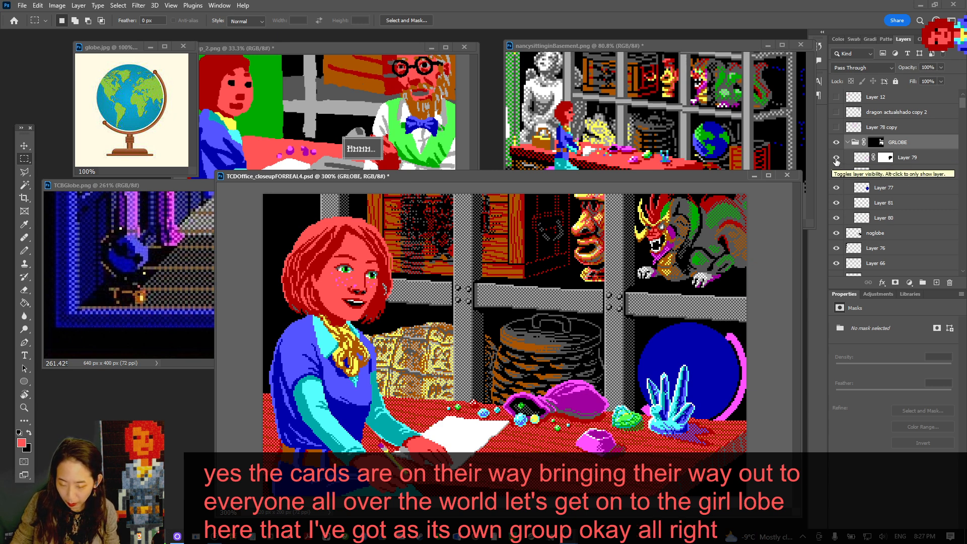
{"action": "left_click", "coordinate": [857, 160]}
{"action": "left_click", "coordinate": [835, 159]}
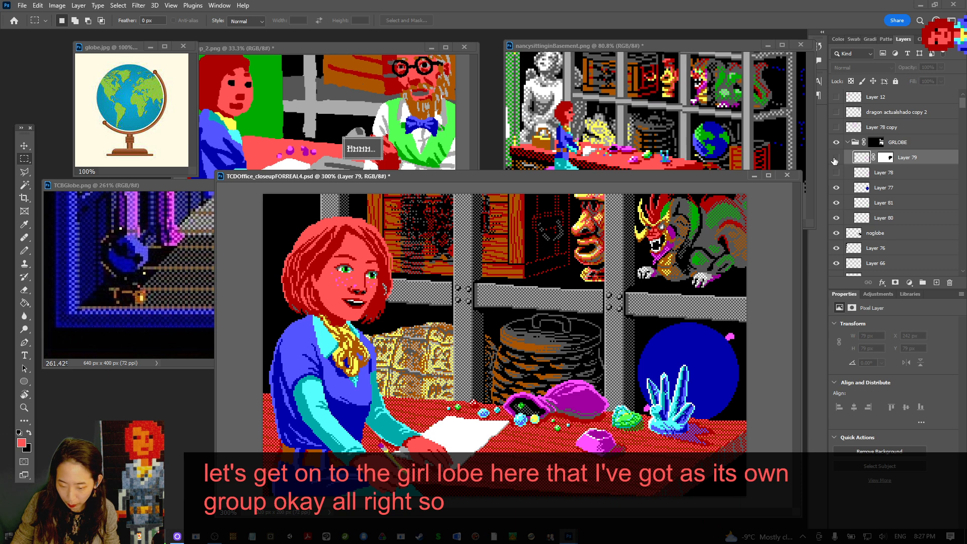
{"action": "left_click", "coordinate": [835, 158]}
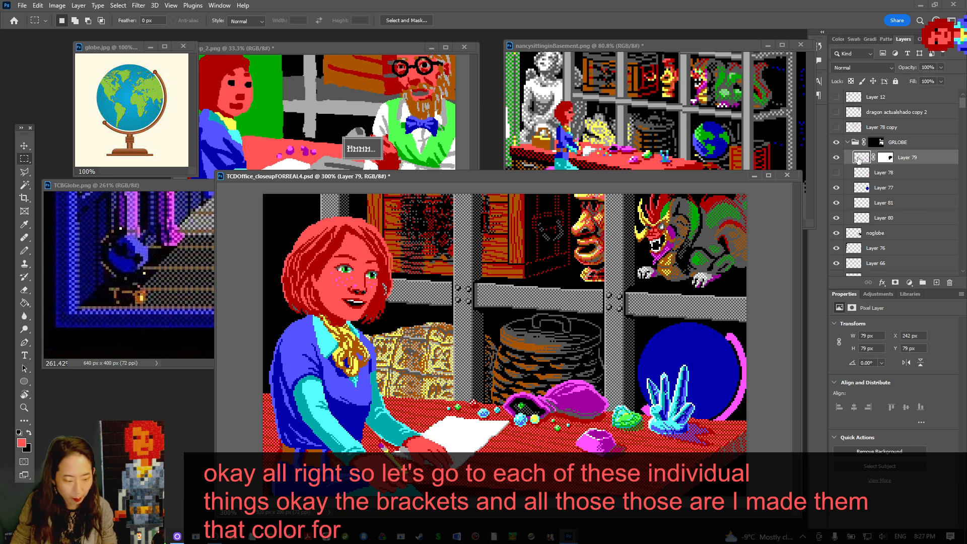
Recolour the globe's magenta bracket arc on Layer 79 dark grey using a Magic Wand selection
{"action": "key", "text": "b"}
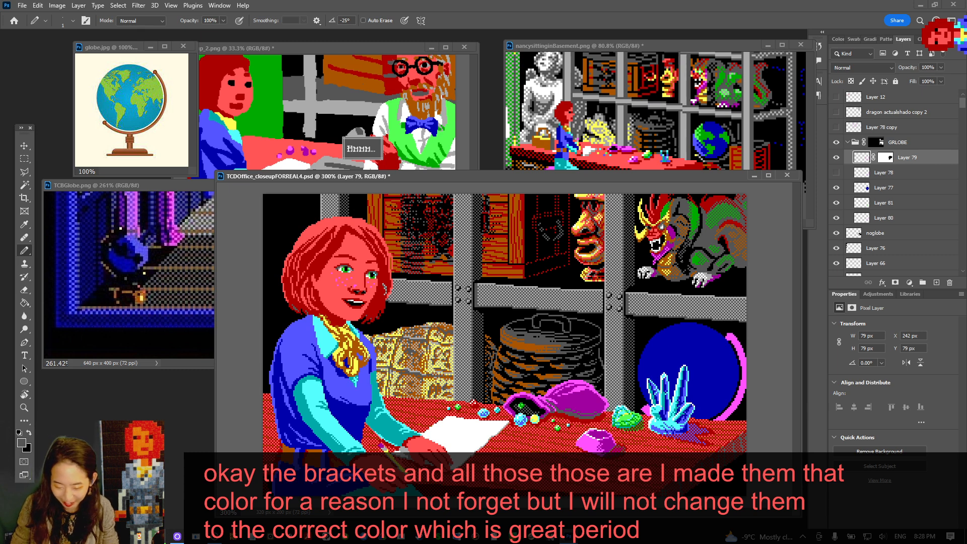
{"action": "key", "text": "d"}
{"action": "key", "text": "w"}
{"action": "left_click", "coordinate": [739, 350]}
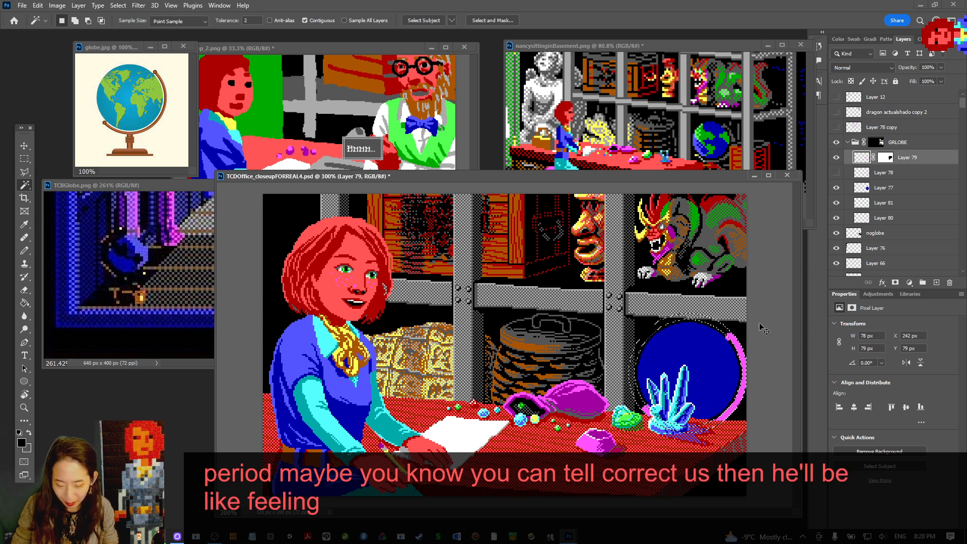
{"action": "key", "text": "Delete"}
{"action": "key", "text": "ctrl+d"}
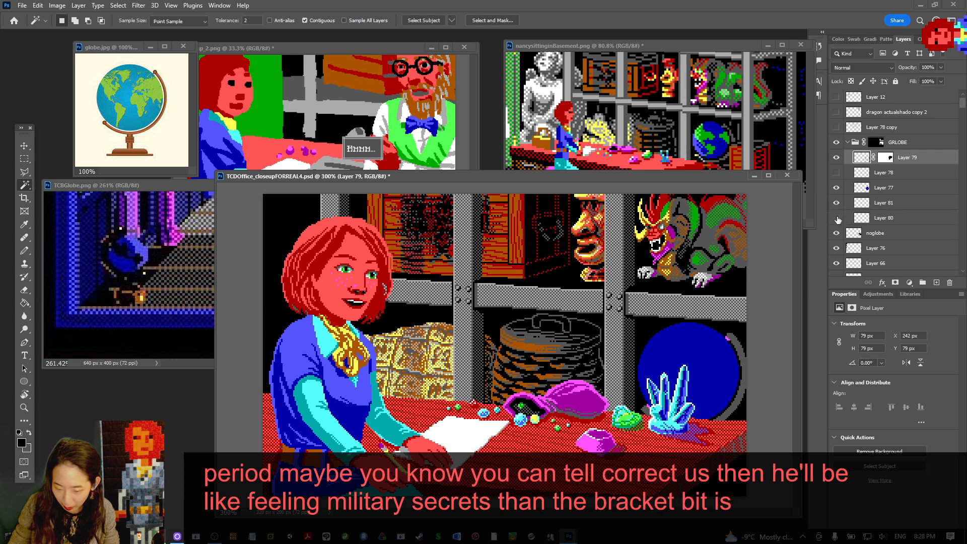
Recolour the remaining magenta bracket piece on Layer 80 dark grey and clear the selection
{"action": "left_click", "coordinate": [894, 220]}
{"action": "left_click", "coordinate": [729, 339]}
{"action": "key", "text": "ctrl+d"}
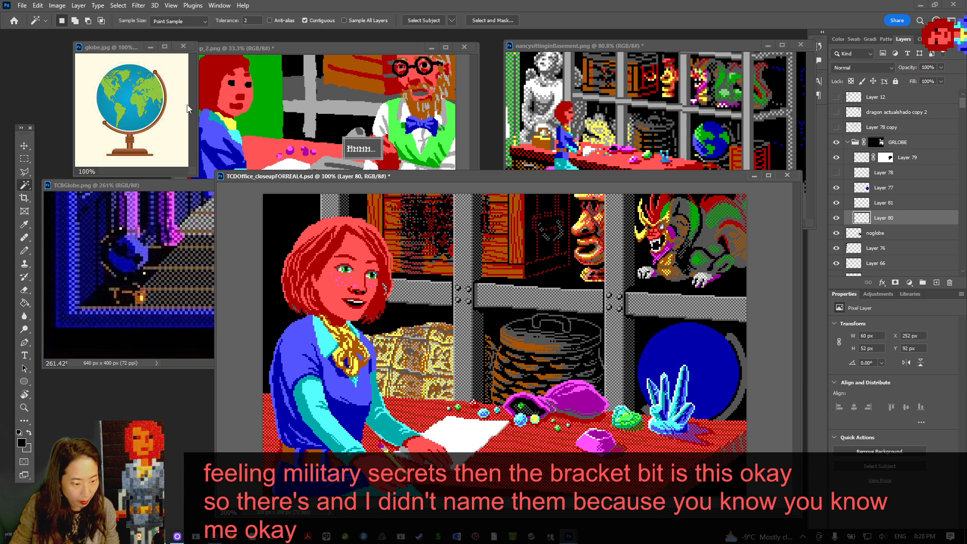
{"action": "left_click_drag", "start_coordinate": [104, 49], "coordinate": [292, 87]}
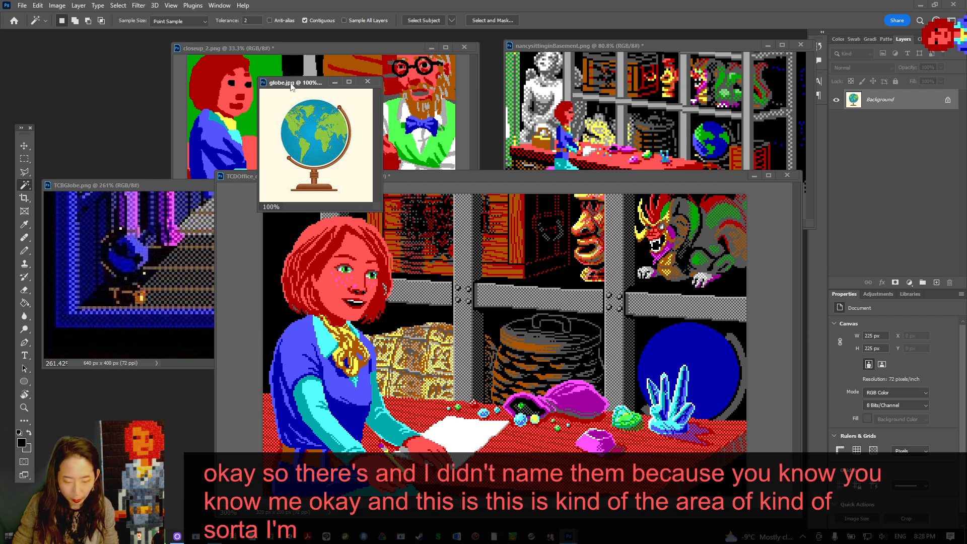
{"action": "key", "text": "ctrl+o"}
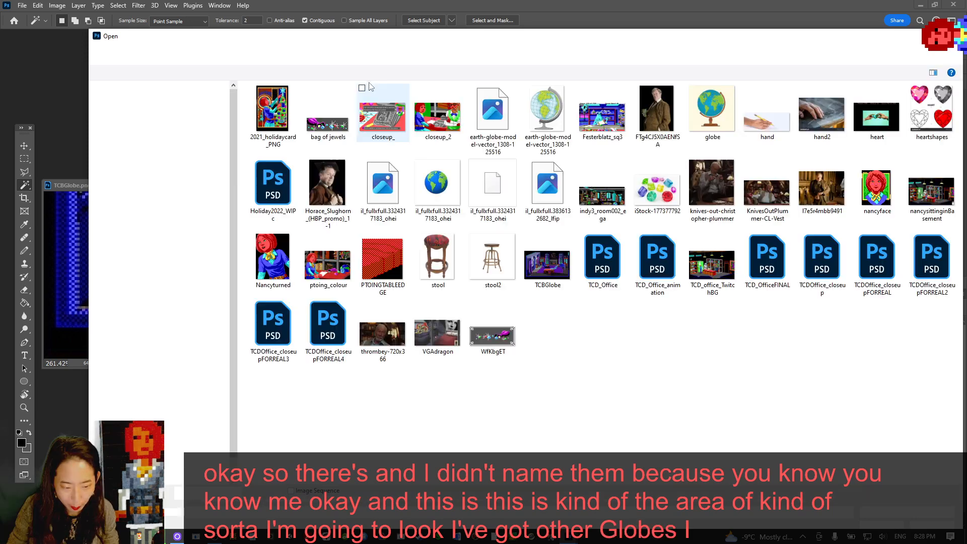
{"action": "left_click", "coordinate": [544, 116]}
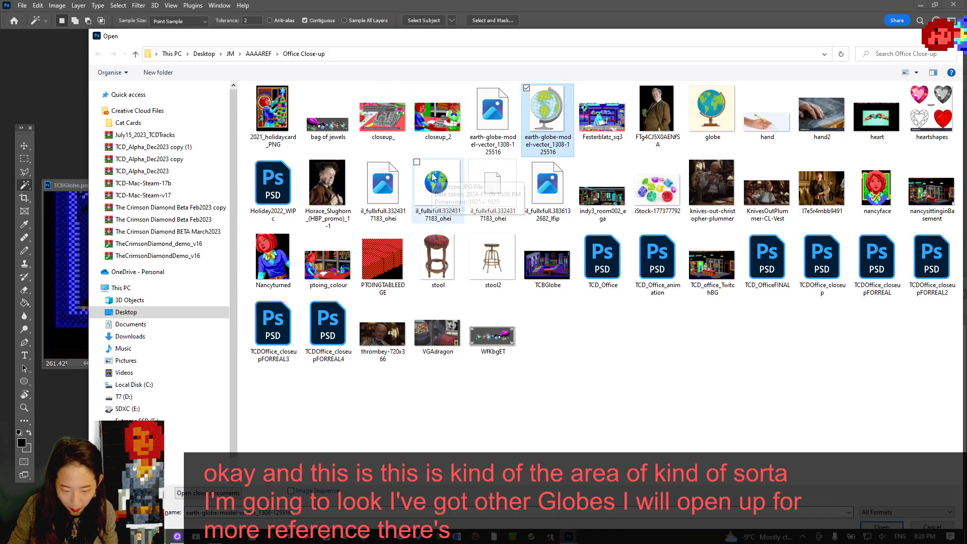
{"action": "left_click", "coordinate": [434, 178]}
{"action": "left_click", "coordinate": [491, 113], "text": "ctrl"}
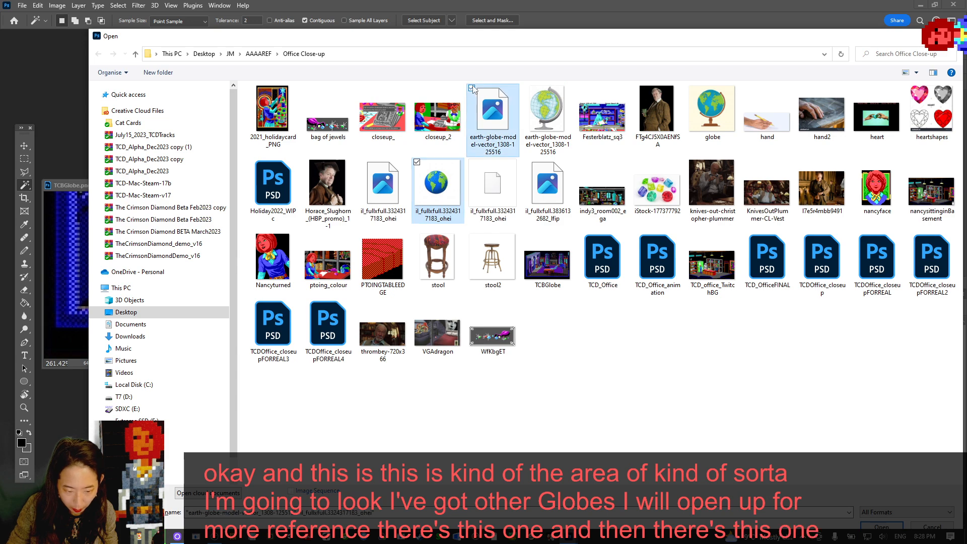
{"action": "left_click", "coordinate": [526, 90]}
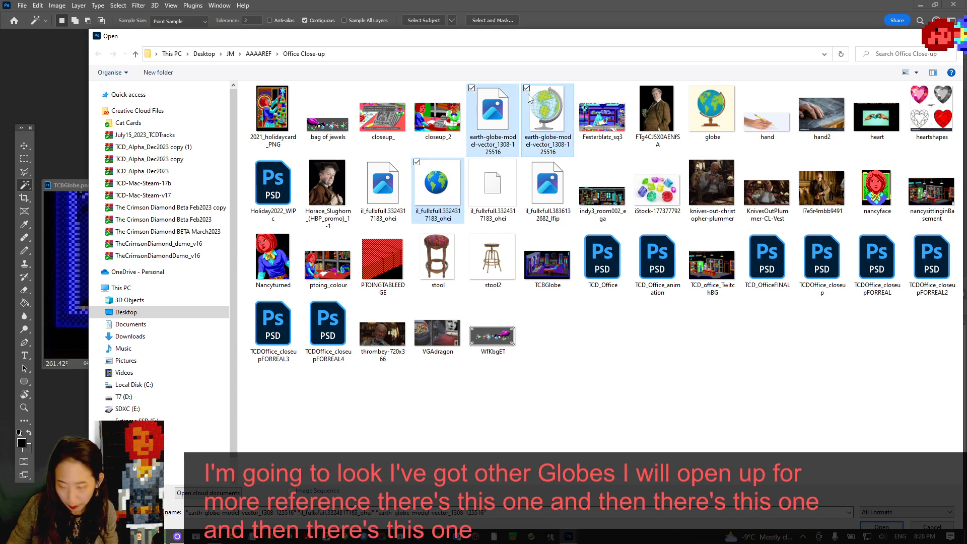
{"action": "key", "text": "Return"}
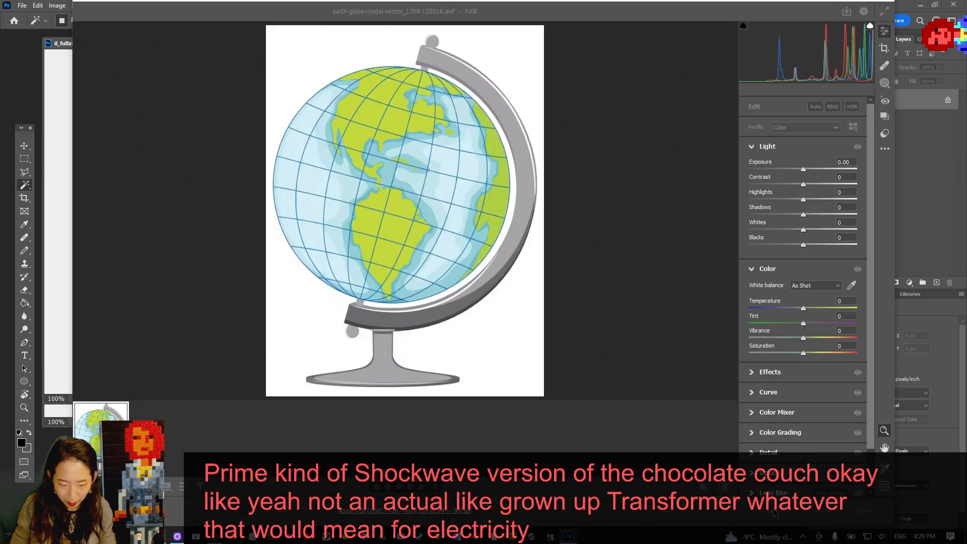
{"action": "left_click", "coordinate": [775, 513]}
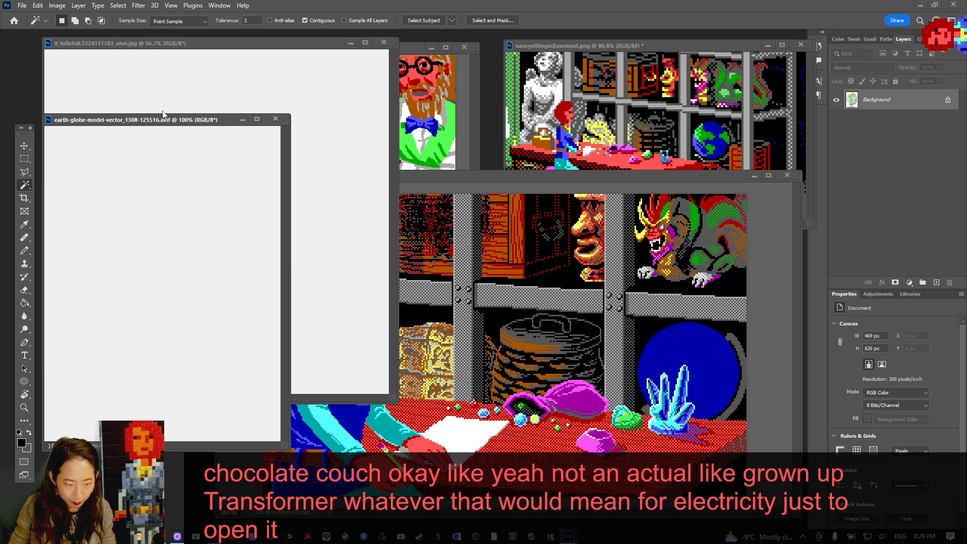
Zoom the AVIF earth globe reference out to 50% and shrink its window around the image
{"action": "left_click_drag", "start_coordinate": [151, 120], "coordinate": [494, 96]}
{"action": "key", "text": "ctrl+minus"}
{"action": "key", "text": "ctrl+minus"}
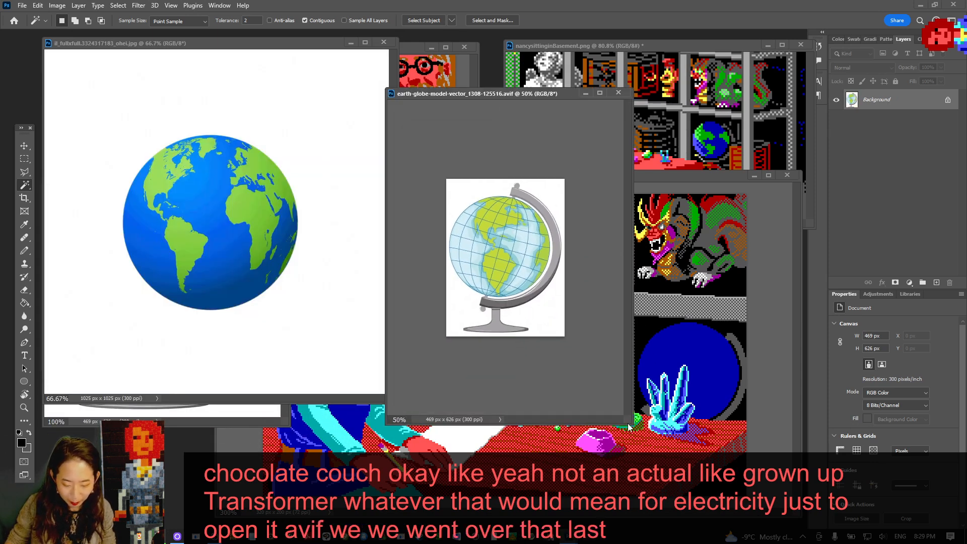
{"action": "left_click_drag", "start_coordinate": [632, 424], "coordinate": [523, 269]}
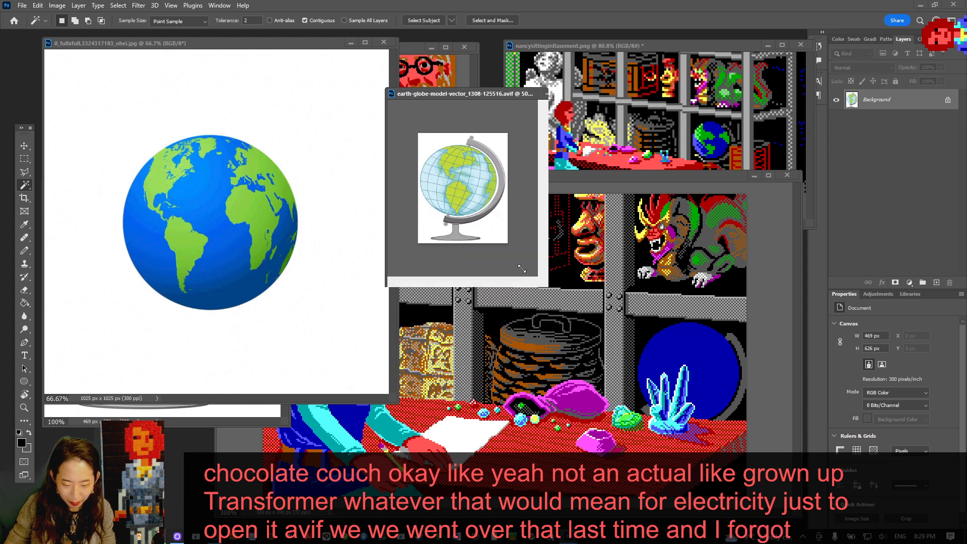
Close the duplicate JPG of the earth globe model and reposition the smaller blue globe reference window
{"action": "left_click_drag", "start_coordinate": [292, 43], "coordinate": [356, 101]}
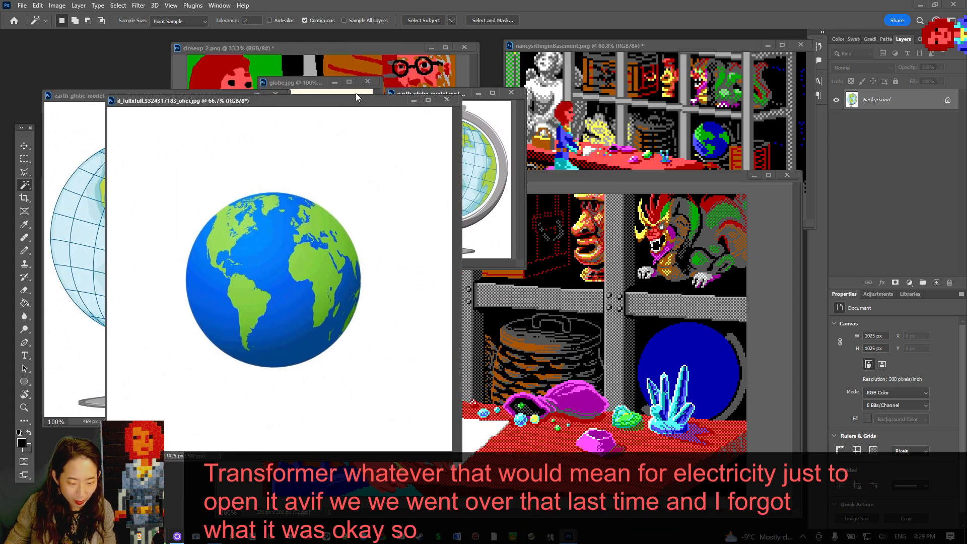
{"action": "left_click_drag", "start_coordinate": [459, 94], "coordinate": [339, 297]}
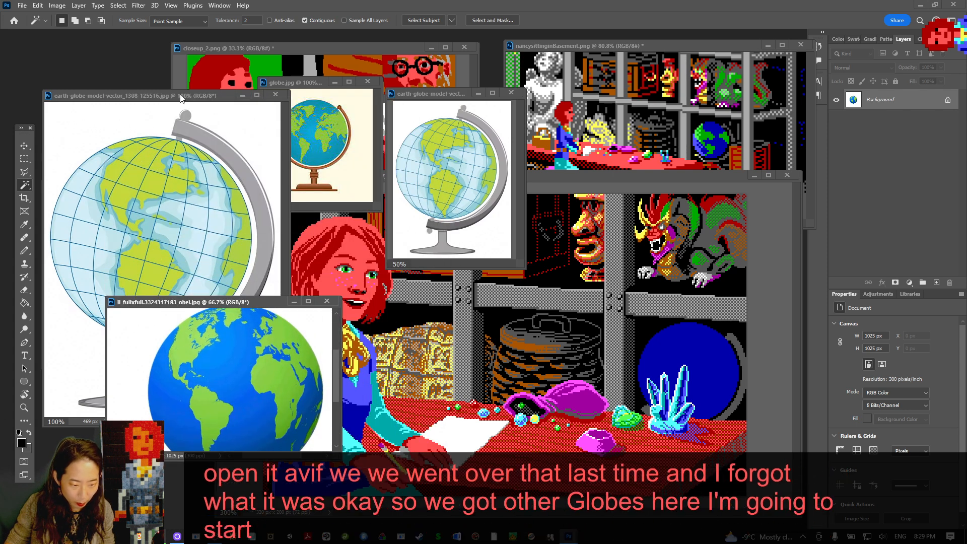
{"action": "left_click_drag", "start_coordinate": [178, 100], "coordinate": [235, 101]}
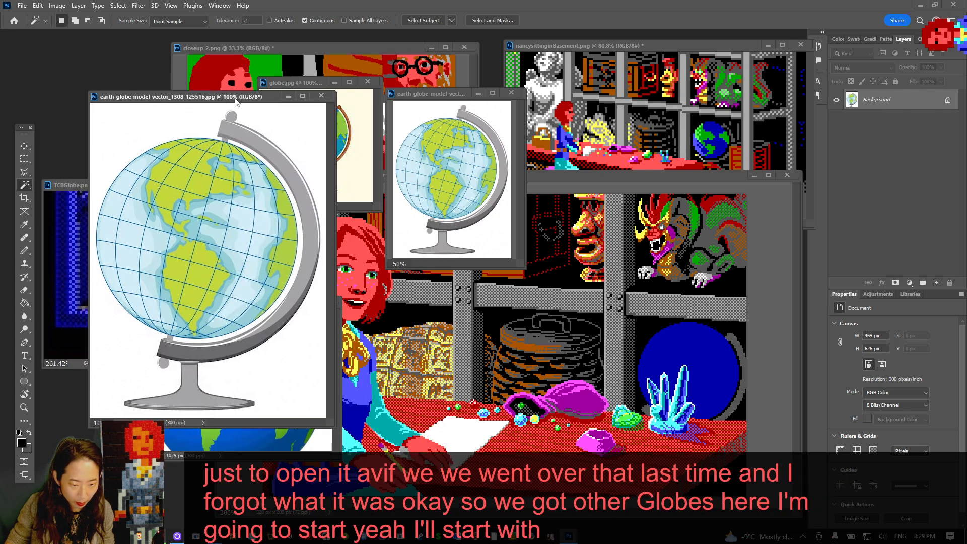
{"action": "left_click", "coordinate": [321, 96]}
{"action": "left_click_drag", "start_coordinate": [239, 304], "coordinate": [283, 280]}
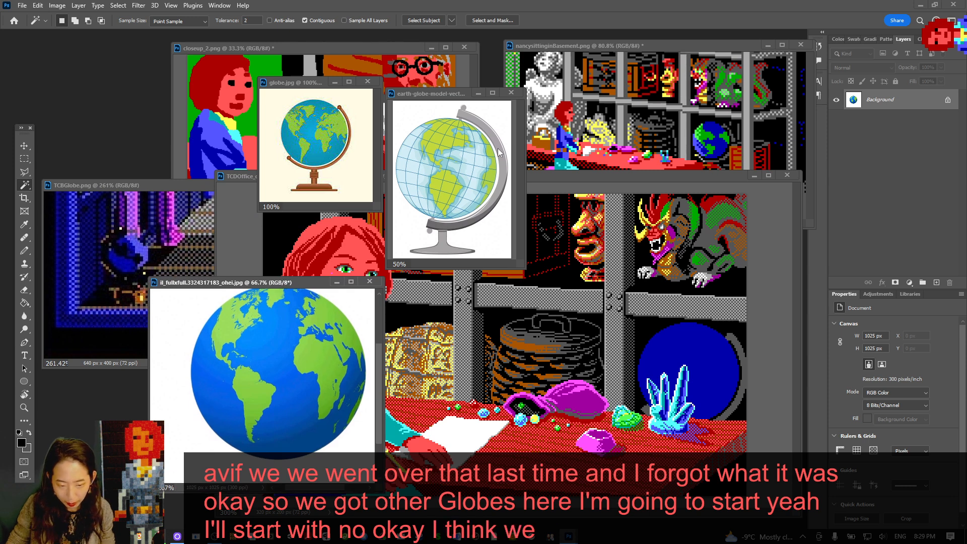
Zoom the blue globe reference out to 50% and arrange it above the TCBGlobe.png window, beside globe.jpg
{"action": "key", "text": "ctrl+minus"}
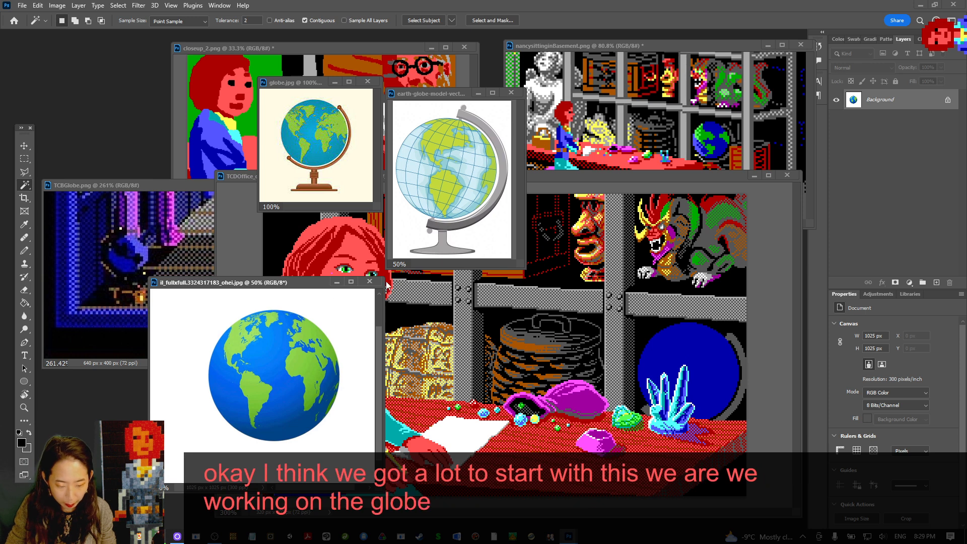
{"action": "left_click_drag", "start_coordinate": [267, 292], "coordinate": [184, 59]}
{"action": "left_click_drag", "start_coordinate": [186, 157], "coordinate": [159, 109]}
{"action": "left_click", "coordinate": [155, 262]}
{"action": "mouse_move", "coordinate": [157, 204]}
{"action": "left_mouse_down"}
{"action": "mouse_move", "coordinate": [158, 176]}
{"action": "mouse_move", "coordinate": [168, 216]}
{"action": "left_mouse_up"}
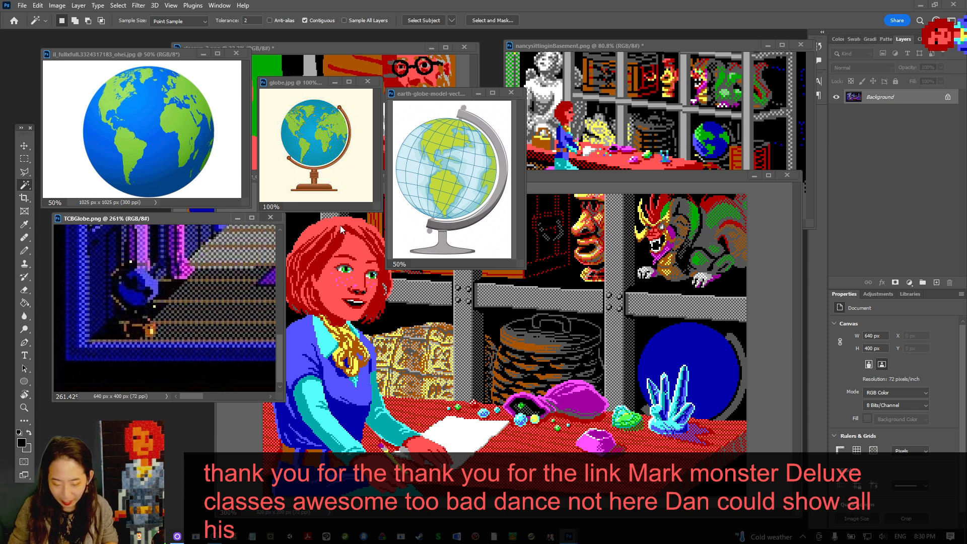
Add a new layer named landmasses above Layer 79 in the GRLOBE group of the office close-up
{"action": "left_click", "coordinate": [679, 177]}
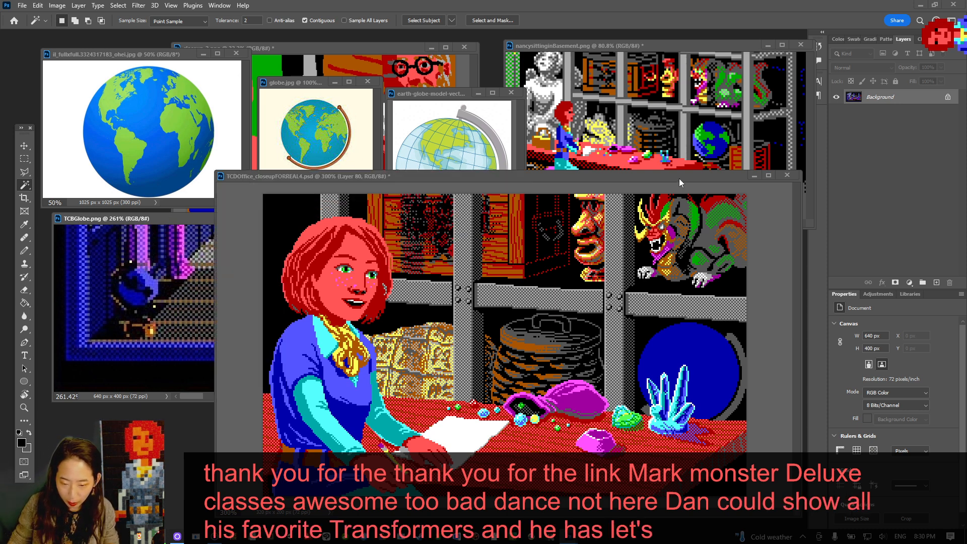
{"action": "left_click", "coordinate": [904, 159]}
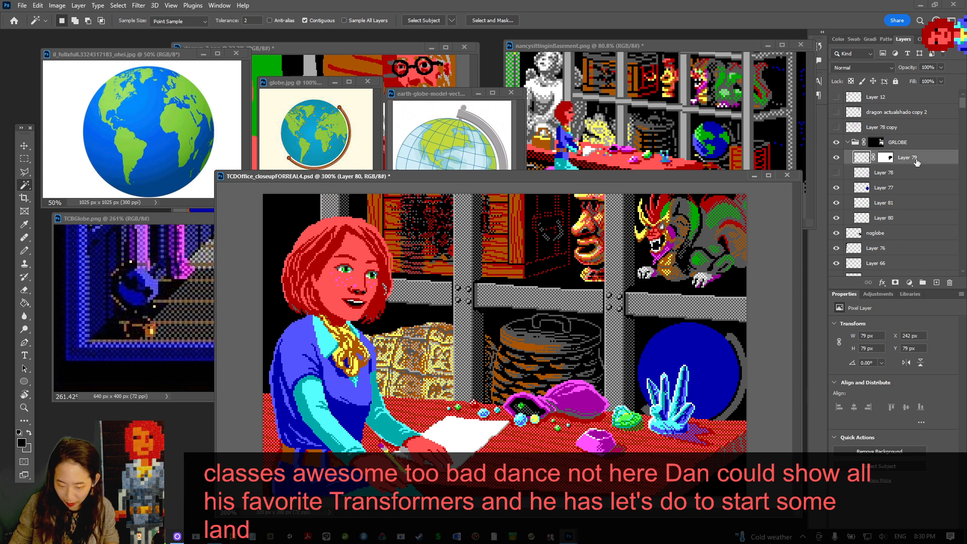
{"action": "key", "text": "ctrl+shift+n"}
{"action": "type", "text": "landmasses"}
{"action": "key", "text": "Return"}
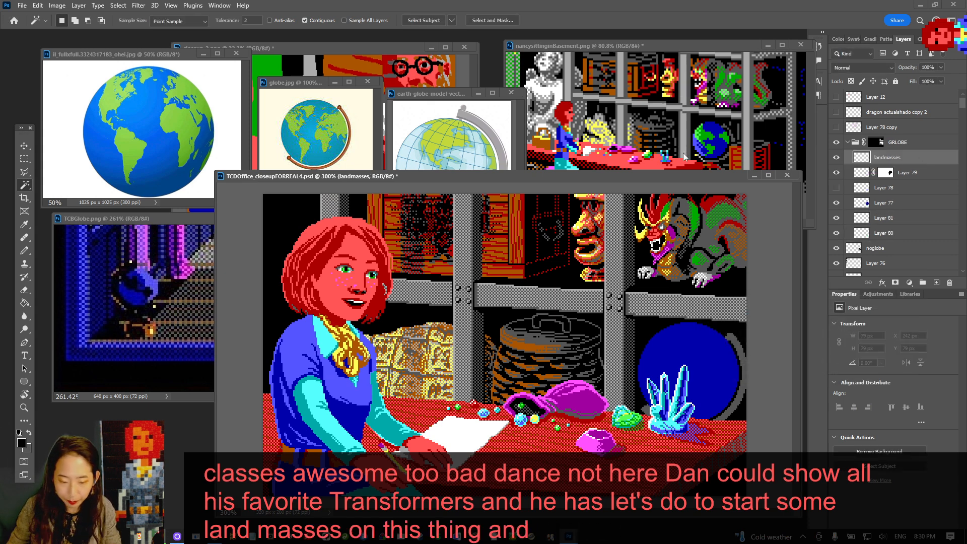
Move the earth globe model and globe.jpg reference windows so they stay visible above the office close-up
{"action": "left_click", "coordinate": [450, 96]}
{"action": "left_click_drag", "start_coordinate": [449, 95], "coordinate": [480, 15]}
{"action": "left_click_drag", "start_coordinate": [299, 86], "coordinate": [316, 37]}
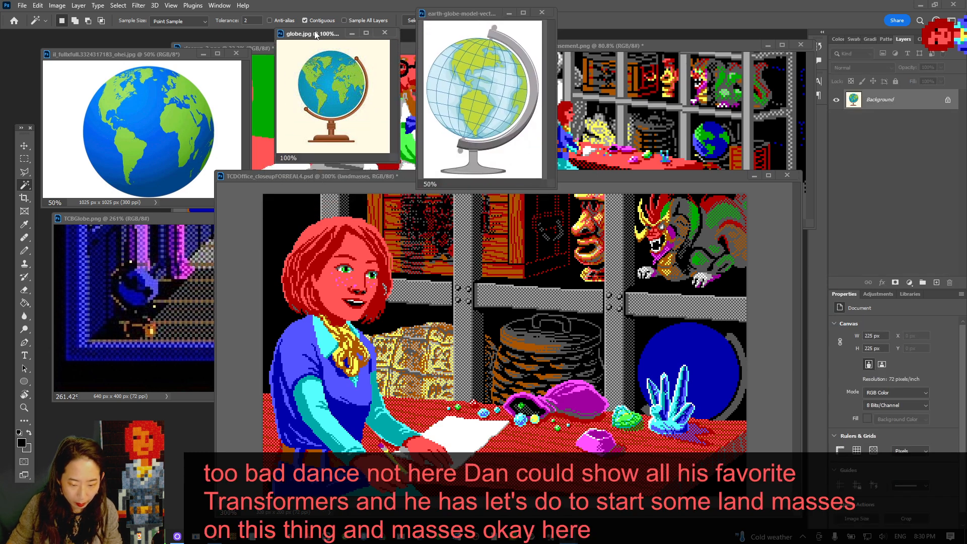
Outline North America on the close-up's globe with the Pencil in green sampled from the basement scene's globe, zoomed to 500%
{"action": "left_click", "coordinate": [659, 177]}
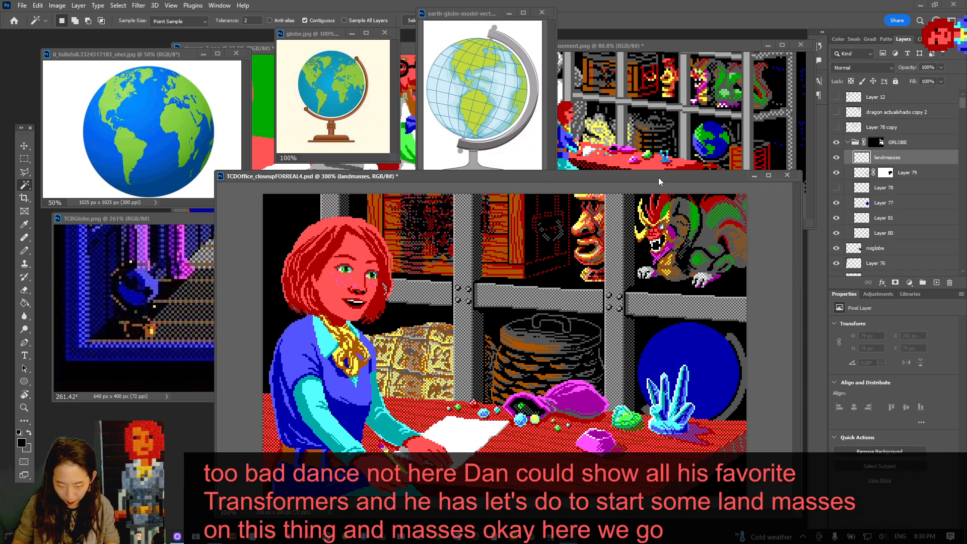
{"action": "key", "text": "b"}
{"action": "key", "text": "ctrl+plus"}
{"action": "key", "text": "ctrl+plus"}
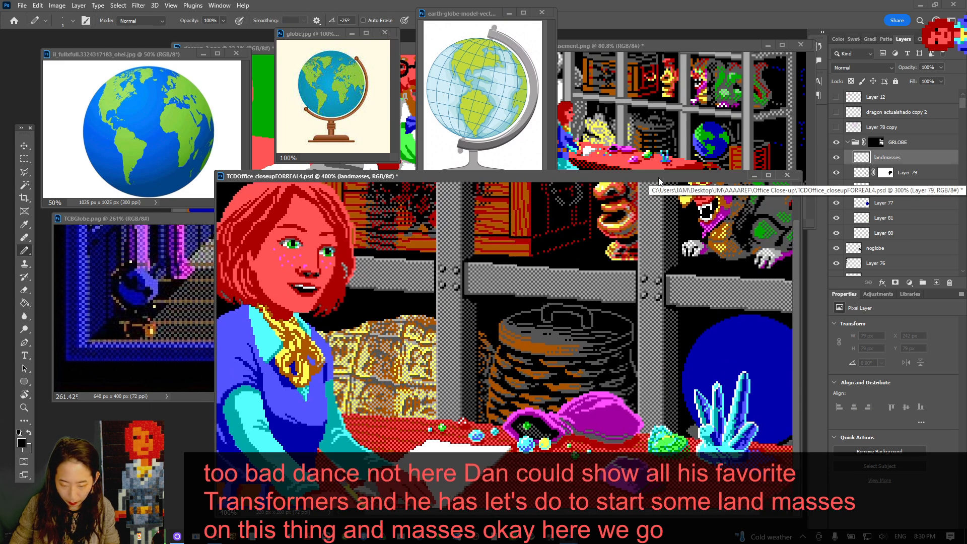
{"action": "mouse_move", "coordinate": [717, 321]}
{"action": "left_mouse_down"}
{"action": "mouse_move", "coordinate": [599, 292]}
{"action": "mouse_move", "coordinate": [599, 283]}
{"action": "left_mouse_up"}
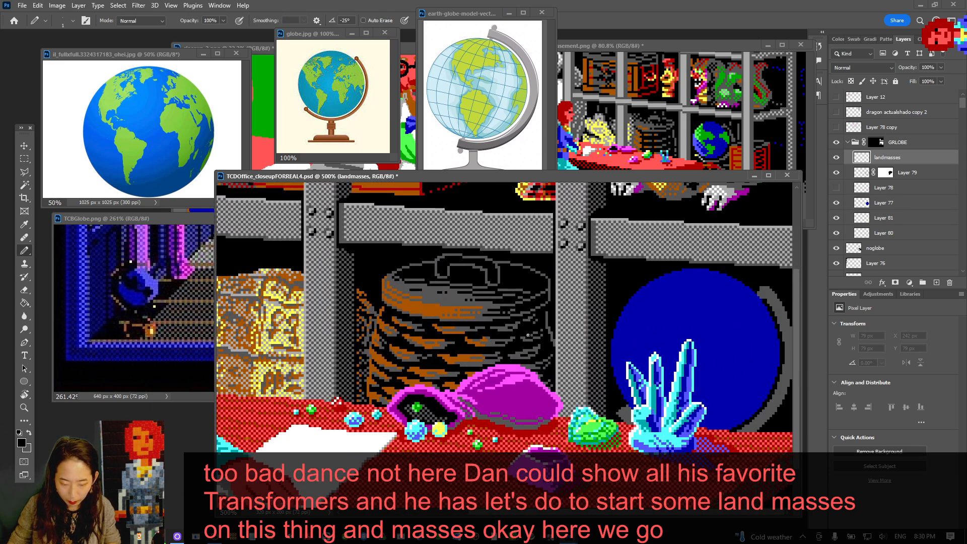
{"action": "left_click", "coordinate": [710, 132], "text": "alt"}
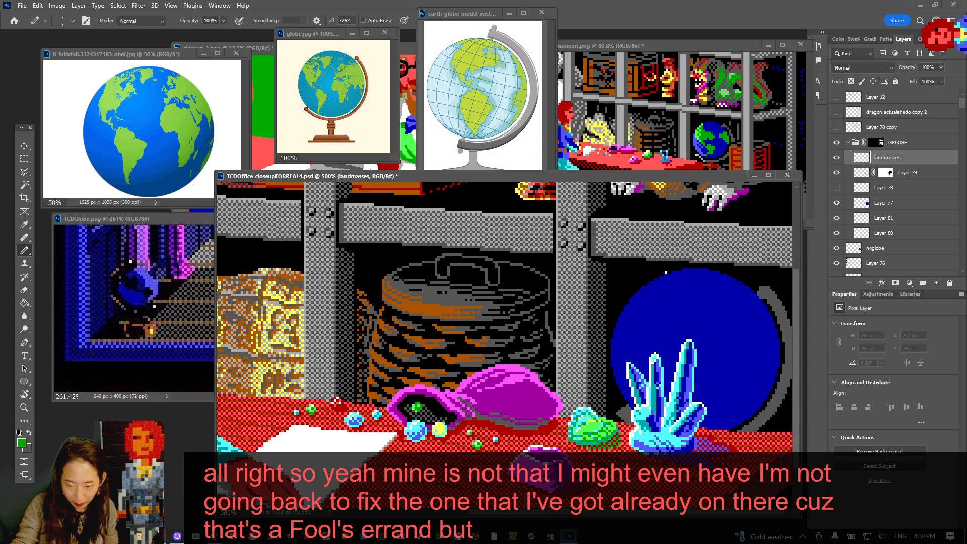
{"action": "mouse_move", "coordinate": [661, 277]}
{"action": "left_mouse_down"}
{"action": "mouse_move", "coordinate": [717, 308]}
{"action": "mouse_move", "coordinate": [710, 326]}
{"action": "left_mouse_up"}
{"action": "left_click_drag", "start_coordinate": [624, 305], "coordinate": [647, 347]}
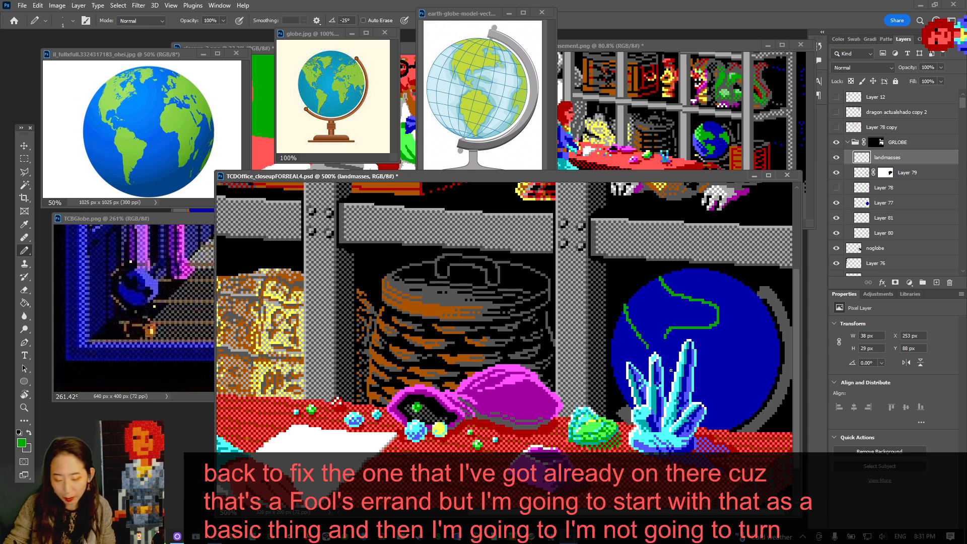
{"action": "left_click_drag", "start_coordinate": [666, 339], "coordinate": [660, 354]}
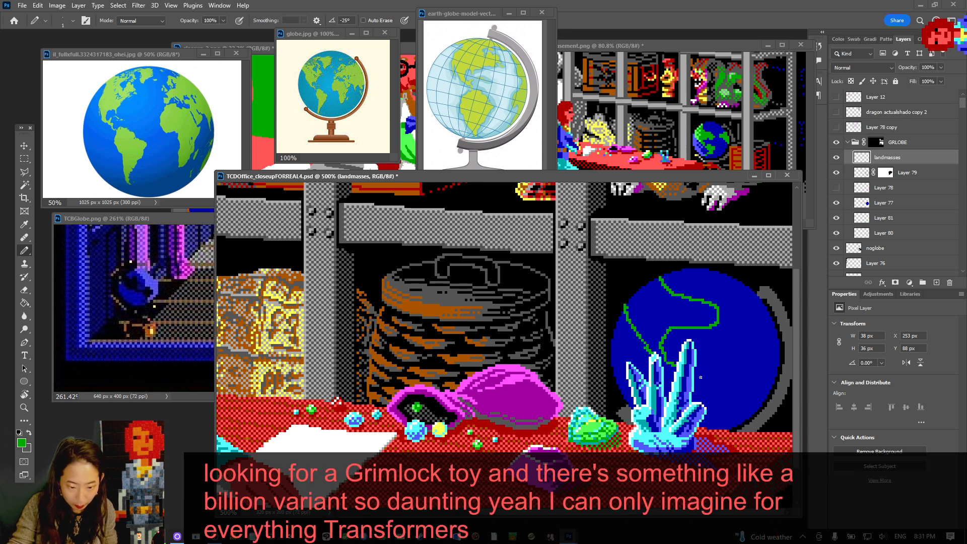
Outline South America beside the crystals and the landmasses along the globe's bracket-side edge in green
{"action": "mouse_move", "coordinate": [704, 378]}
{"action": "left_mouse_down"}
{"action": "mouse_move", "coordinate": [721, 381]}
{"action": "mouse_move", "coordinate": [727, 405]}
{"action": "mouse_move", "coordinate": [710, 427]}
{"action": "left_mouse_up"}
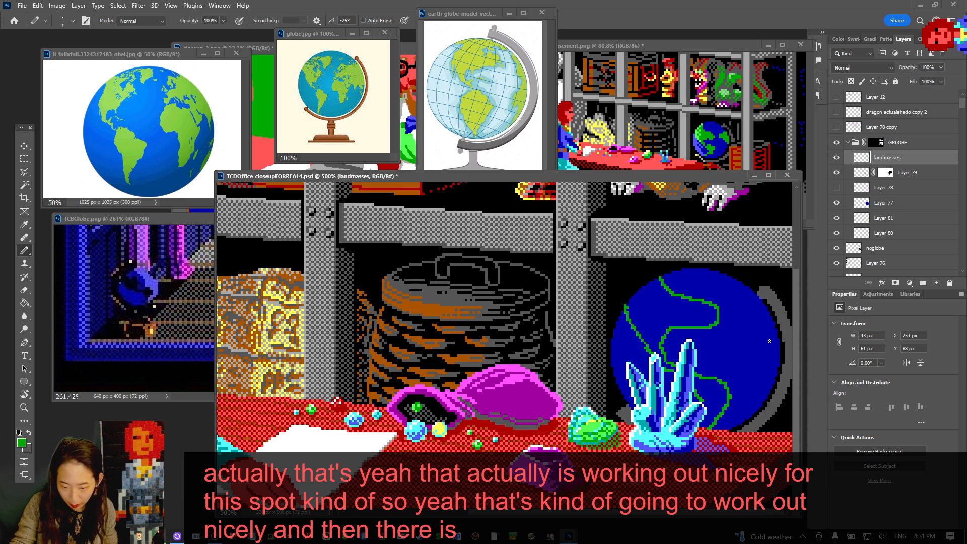
{"action": "mouse_move", "coordinate": [775, 333]}
{"action": "left_mouse_down"}
{"action": "mouse_move", "coordinate": [757, 345]}
{"action": "mouse_move", "coordinate": [763, 368]}
{"action": "left_mouse_up"}
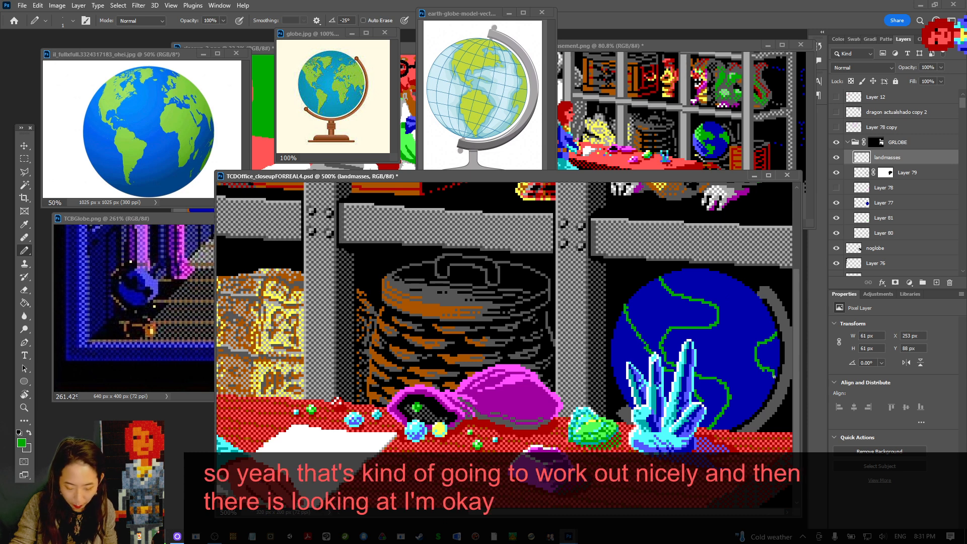
{"action": "left_click_drag", "start_coordinate": [763, 369], "coordinate": [766, 388]}
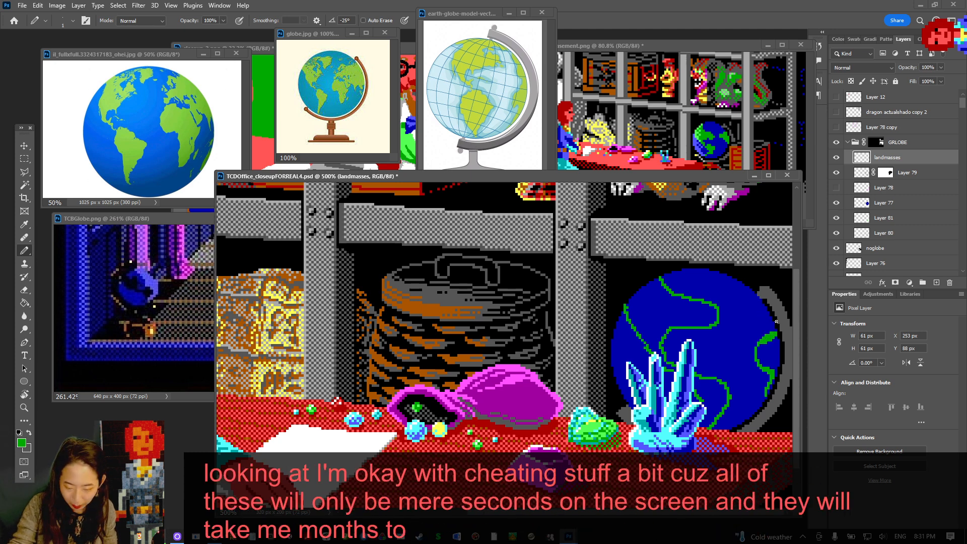
{"action": "mouse_move", "coordinate": [771, 320]}
{"action": "left_mouse_down"}
{"action": "mouse_move", "coordinate": [761, 327]}
{"action": "mouse_move", "coordinate": [765, 316]}
{"action": "left_mouse_up"}
Fill the outlined landmasses with green using a Magic Wand selection sampling all layers, clear the selection and save the document
{"action": "key", "text": "w"}
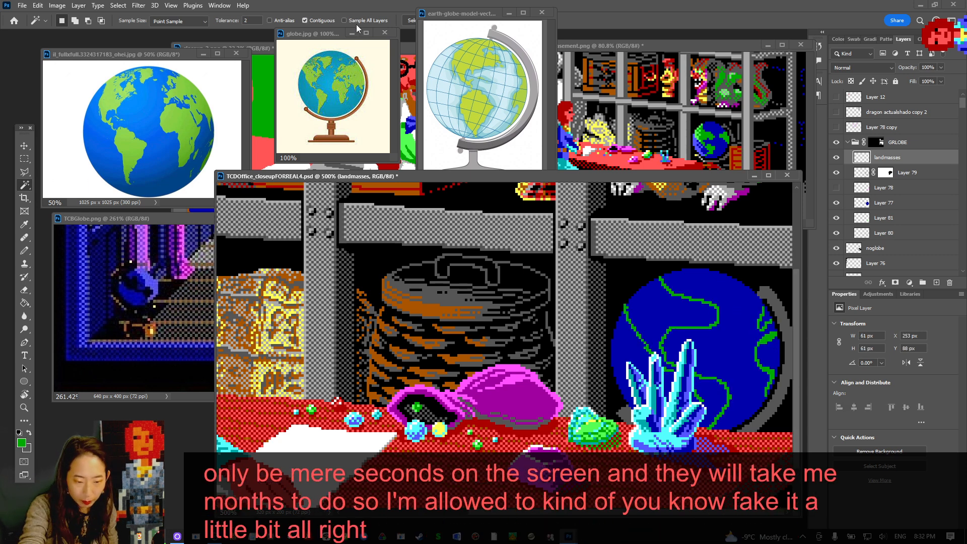
{"action": "left_click", "coordinate": [764, 318]}
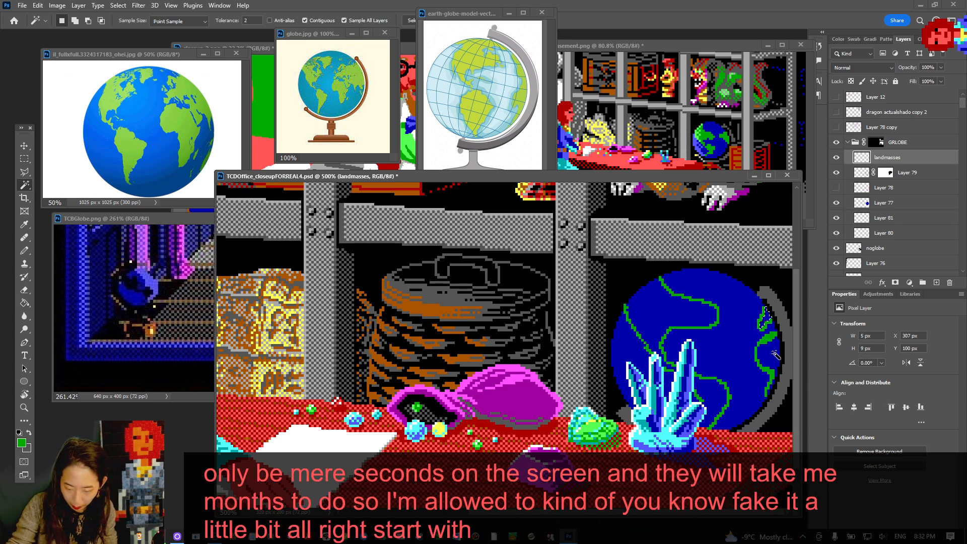
{"action": "left_click", "coordinate": [710, 391], "text": "shift"}
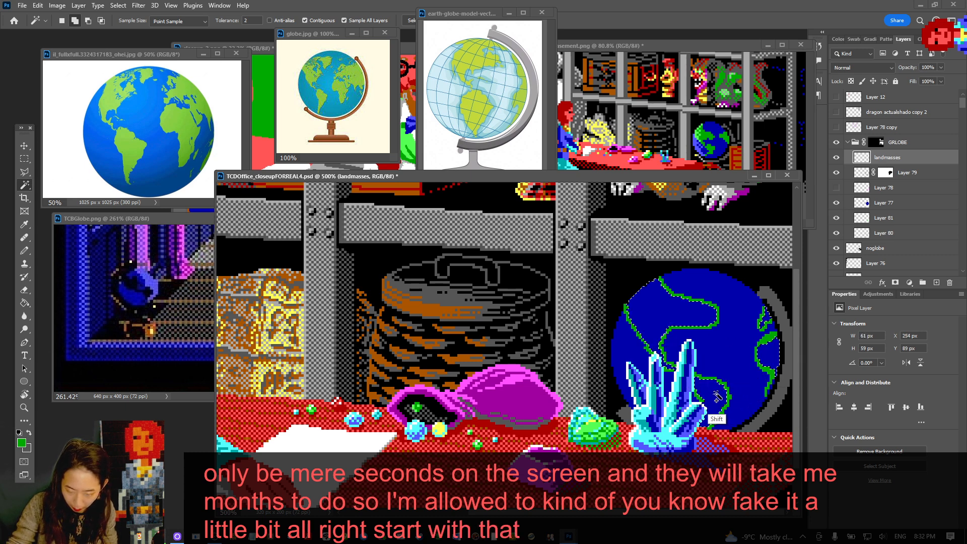
{"action": "key", "text": "x"}
{"action": "key", "text": "ctrl+BackSpace"}
{"action": "key", "text": "ctrl+d"}
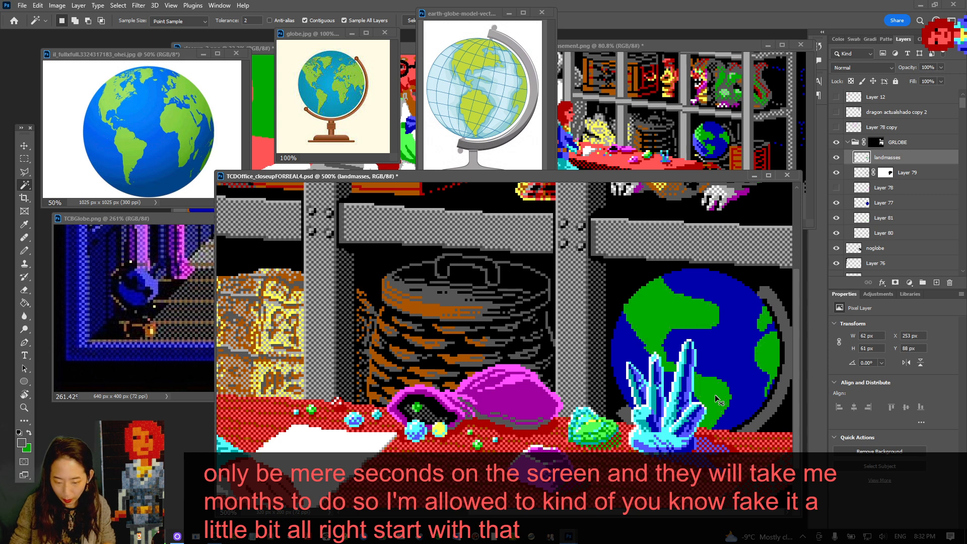
{"action": "key", "text": "e"}
{"action": "key", "text": "ctrl+s"}
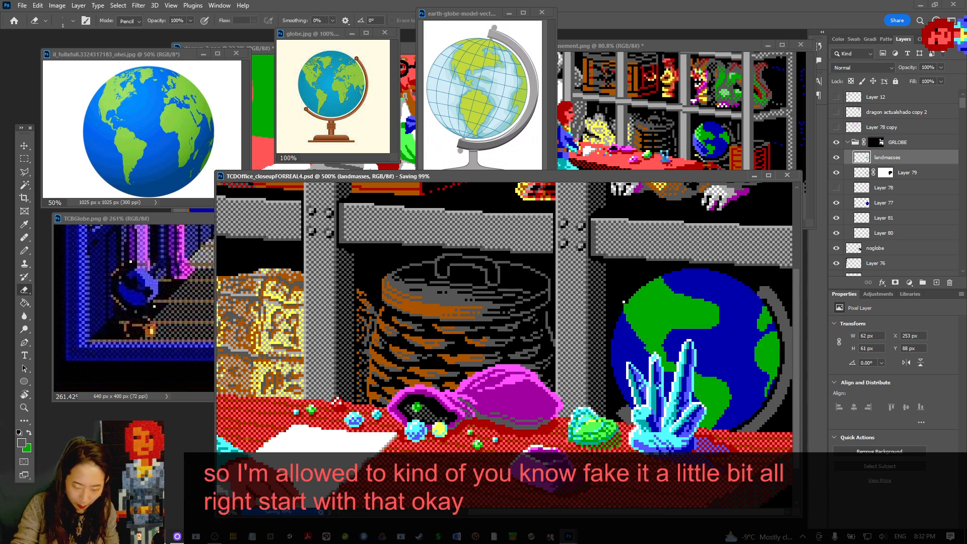
Reshape the southern edge of the globe's green North America with the Pencil and Eraser on the landmasses layer
{"action": "key", "text": "b"}
{"action": "key", "text": "x"}
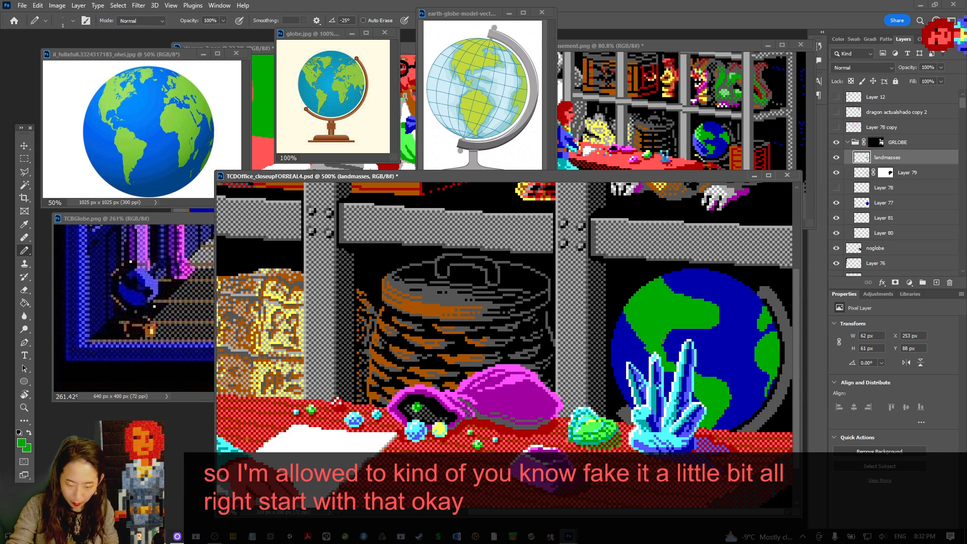
{"action": "key", "text": "e"}
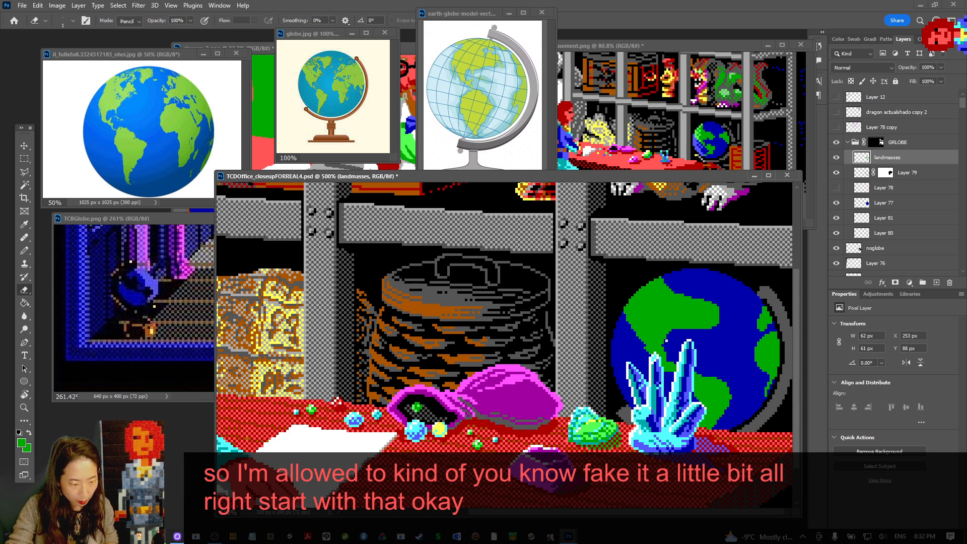
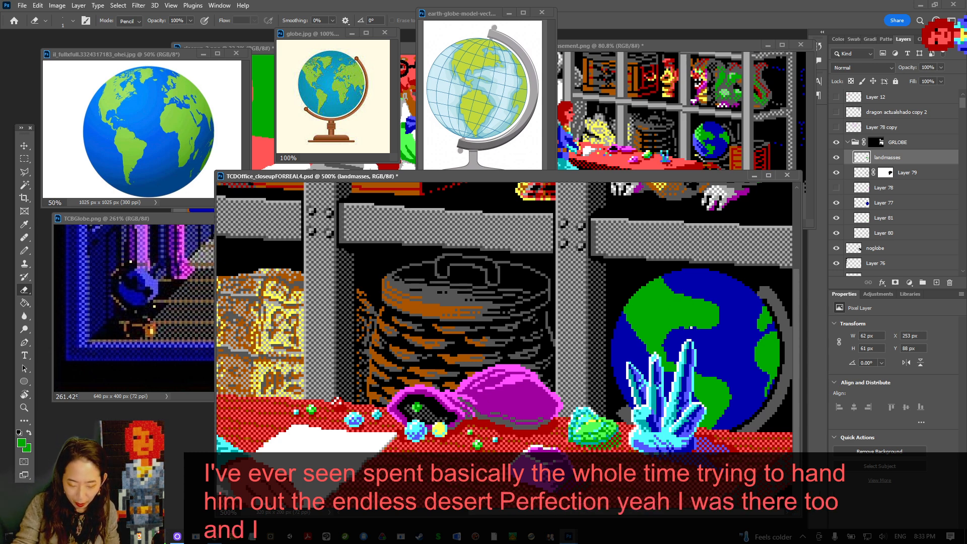
{"action": "key", "text": "b"}
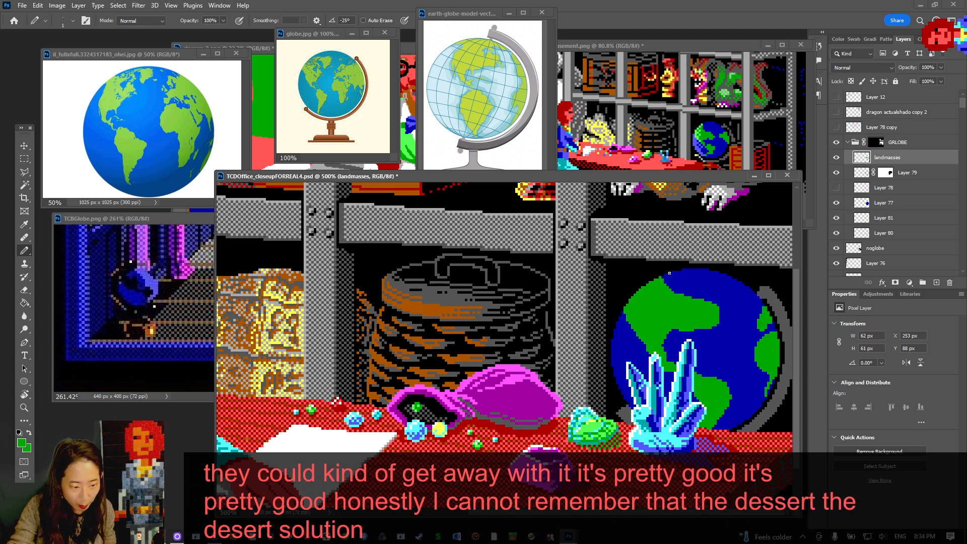
Carve an inlet into northern North America with the Pencil in sampled ocean blue, trim its western coast and save the document
{"action": "left_click", "coordinate": [693, 302], "text": "alt"}
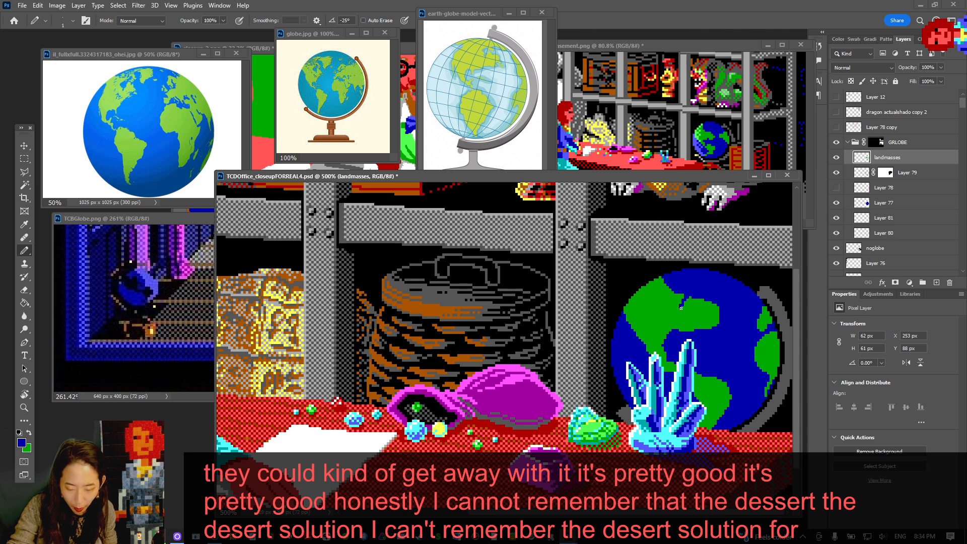
{"action": "left_click", "coordinate": [683, 309]}
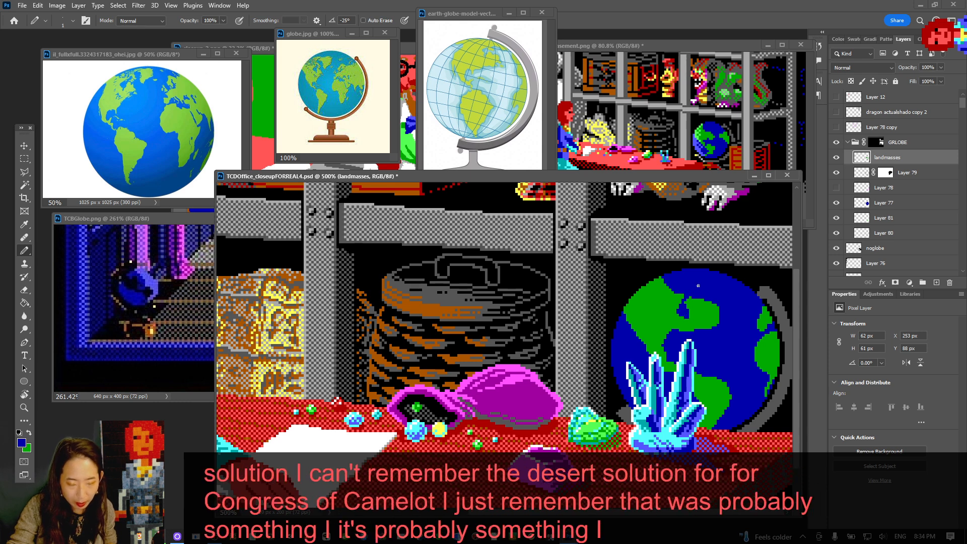
{"action": "key", "text": "alt"}
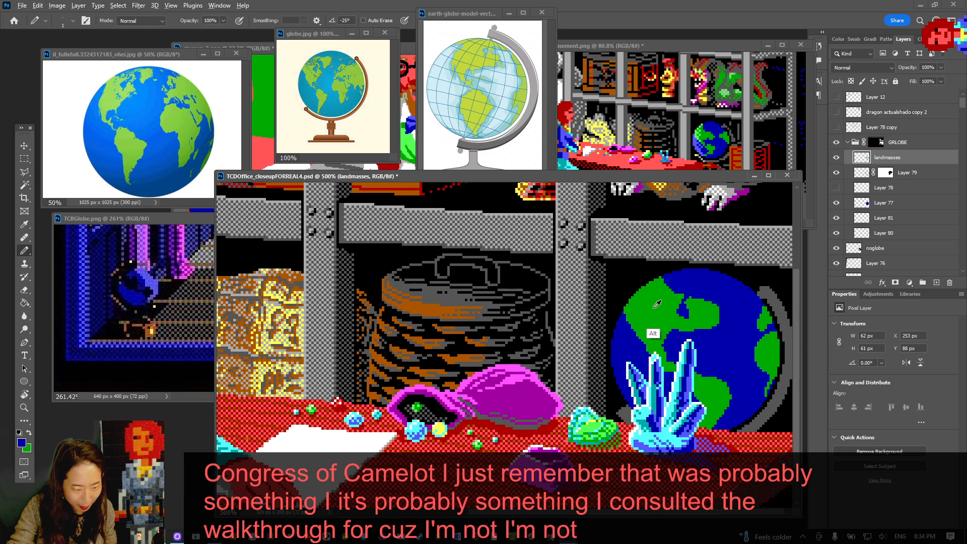
{"action": "left_click", "coordinate": [629, 339], "text": "alt"}
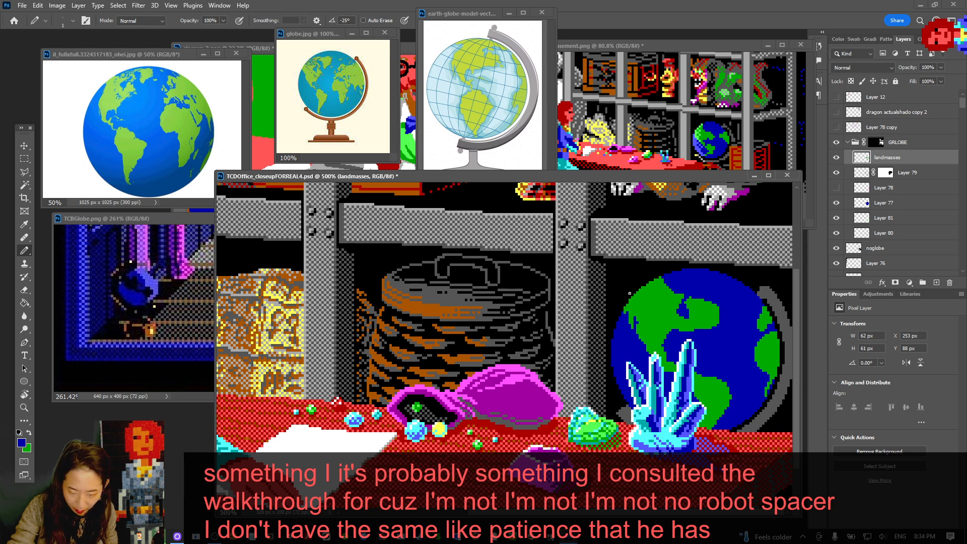
{"action": "left_click", "coordinate": [637, 320], "text": "alt"}
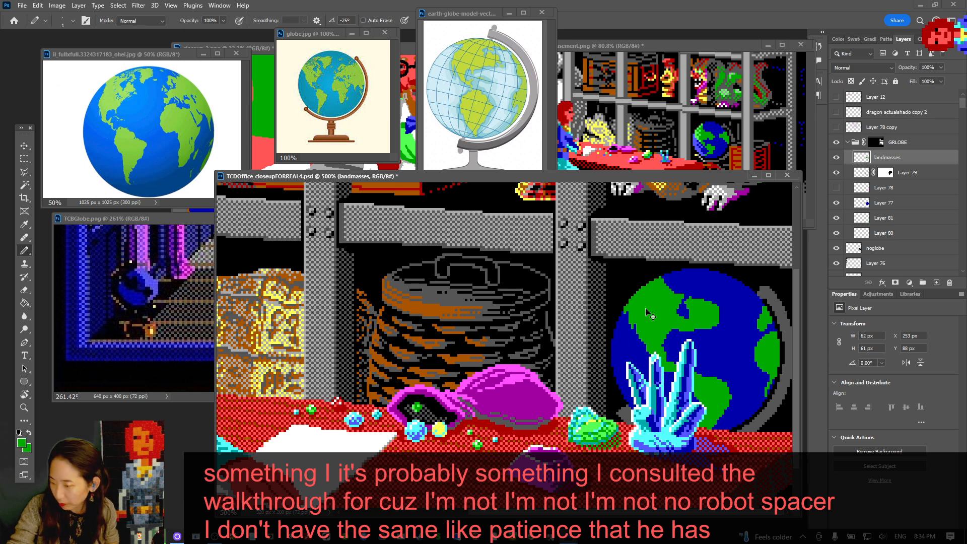
{"action": "key", "text": "ctrl+s"}
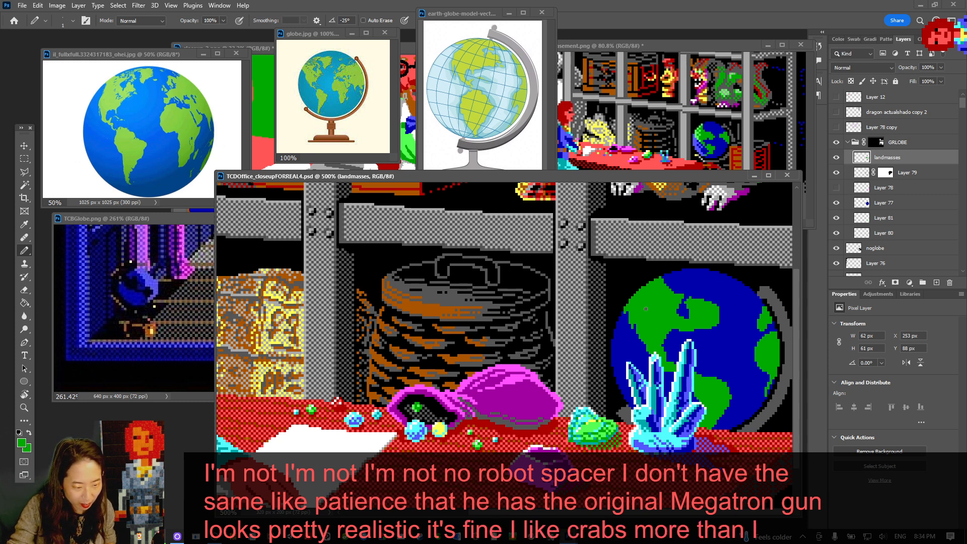
Carve the gulf below North America in sampled blue and dot small green islands in it, alternating the two colours
{"action": "left_click", "coordinate": [669, 333], "text": "alt"}
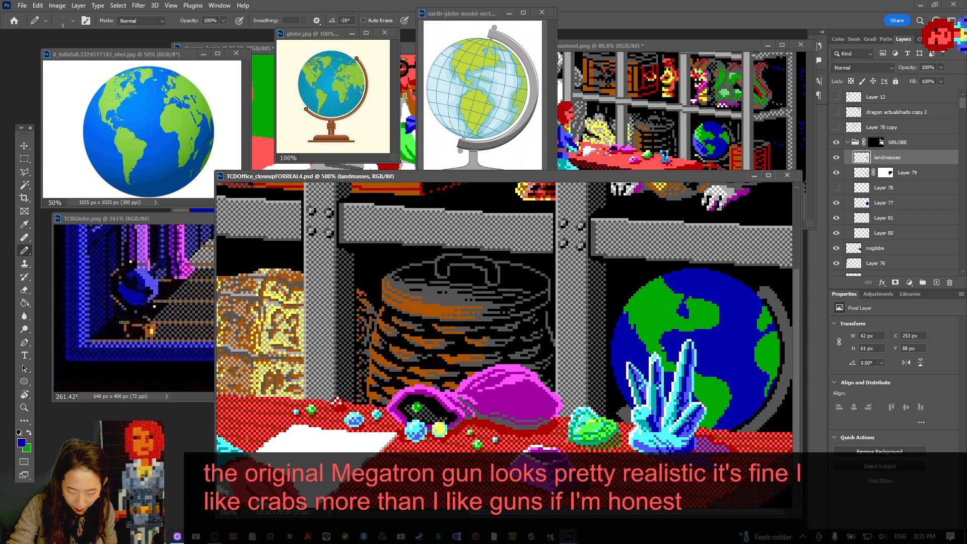
{"action": "key", "text": "x"}
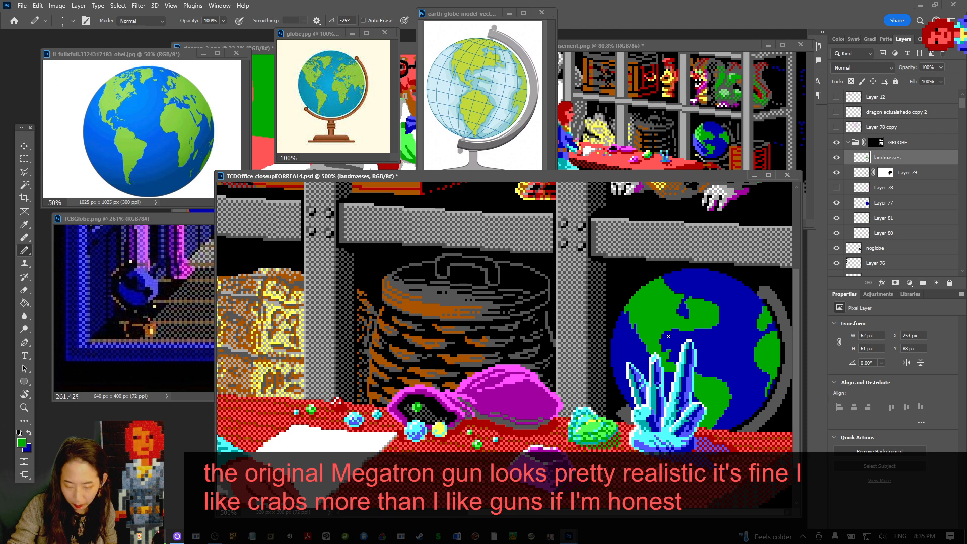
{"action": "key", "text": "x"}
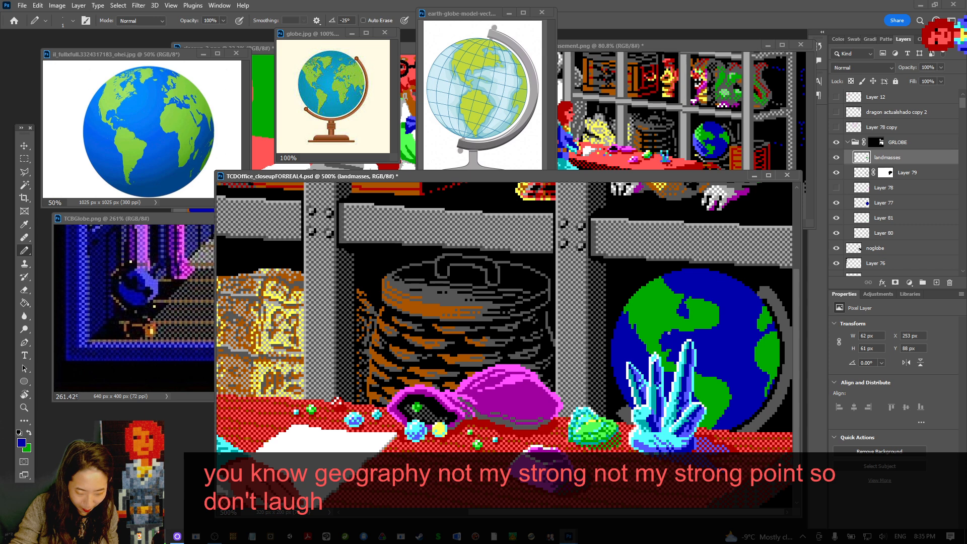
{"action": "key", "text": "x"}
{"action": "key", "text": "x"}
{"action": "key", "text": "x"}
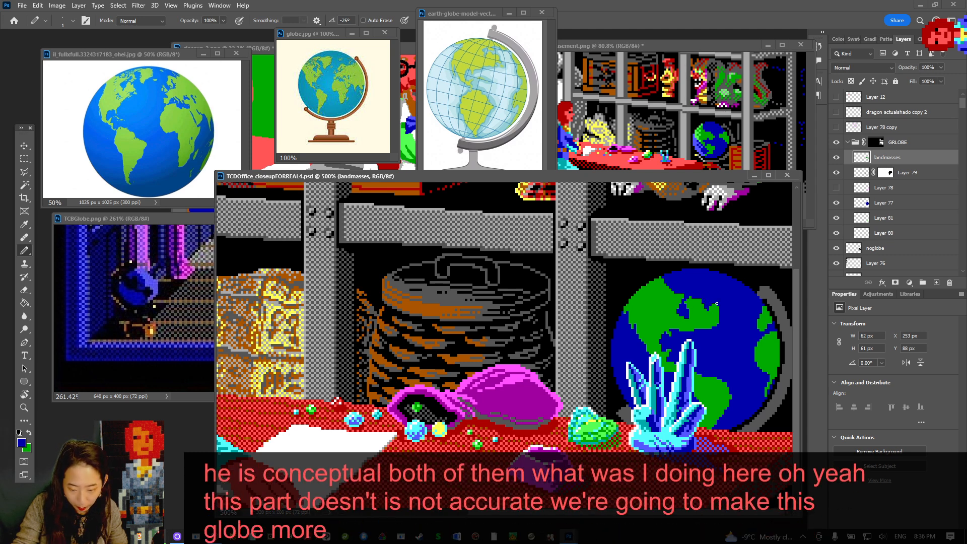
Trim North America's eastern and northern coasts with sampled blue and green pixels, then save the document
{"action": "left_click_drag", "start_coordinate": [719, 315], "coordinate": [720, 324]}
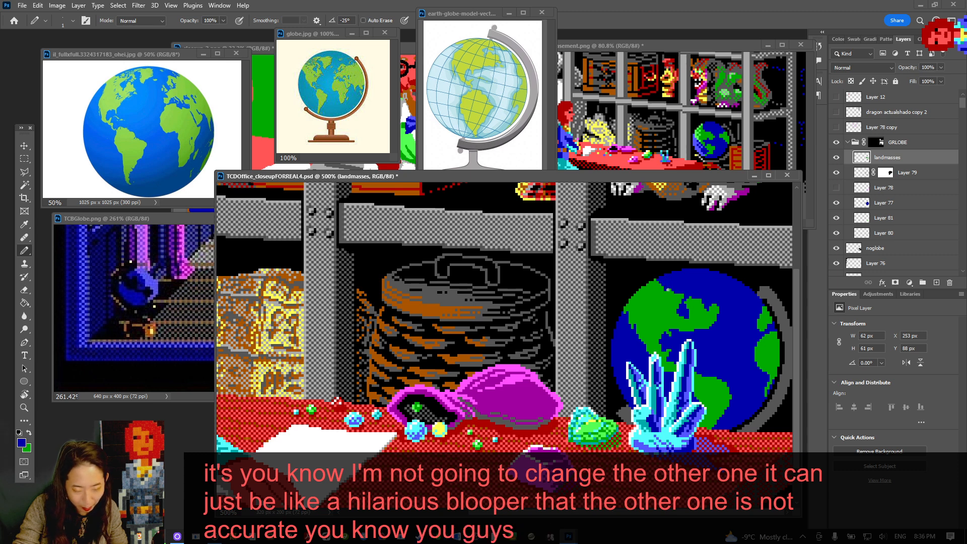
{"action": "left_click", "coordinate": [671, 294], "text": "alt"}
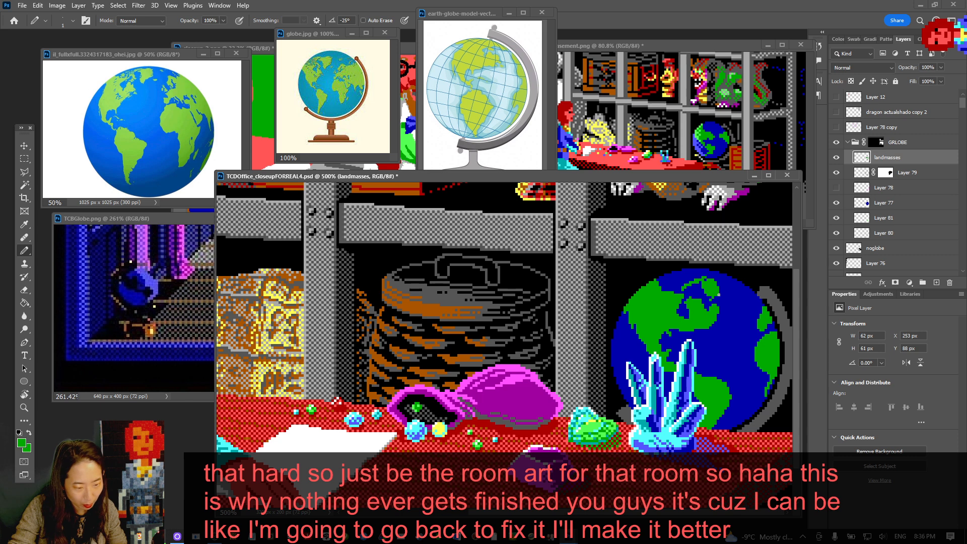
{"action": "left_click", "coordinate": [724, 299], "text": "alt"}
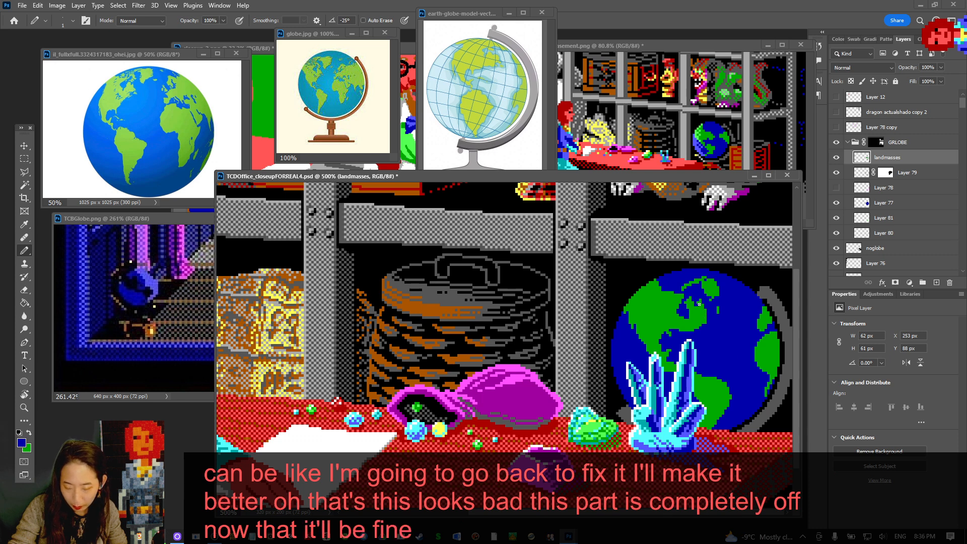
{"action": "key", "text": "ctrl+s"}
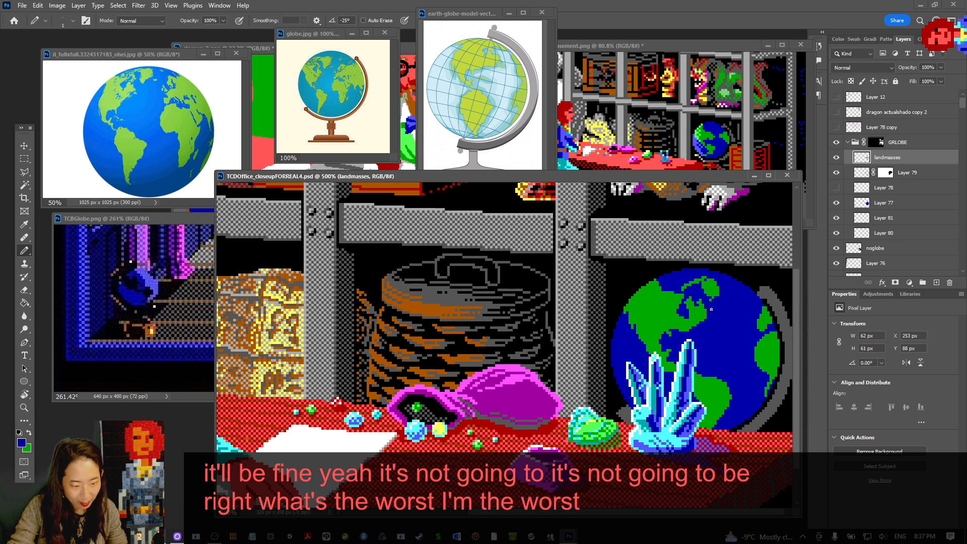
Break up the far northern land into separate green pieces with blue channels, trim the northwestern coast and save the document
{"action": "left_click", "coordinate": [701, 312], "text": "alt"}
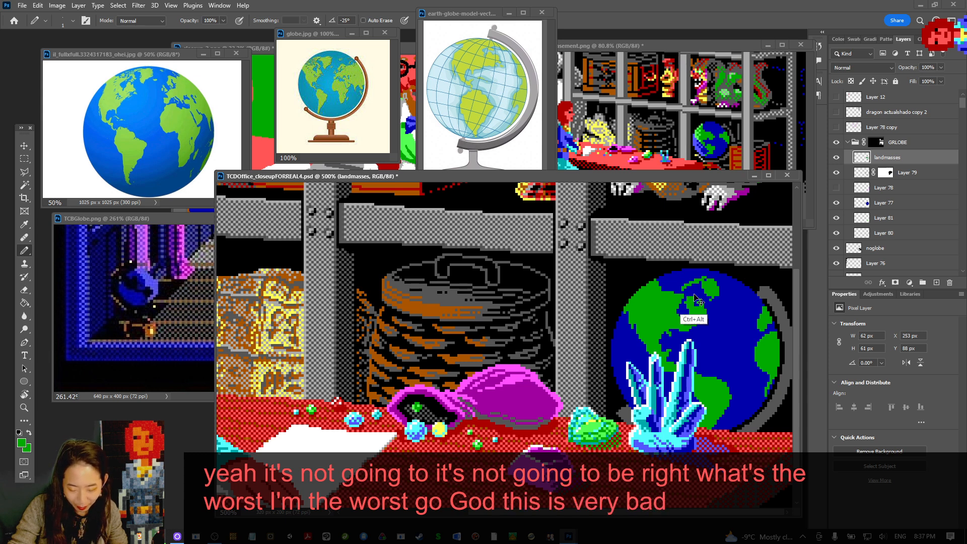
{"action": "left_click", "coordinate": [689, 297], "text": "alt"}
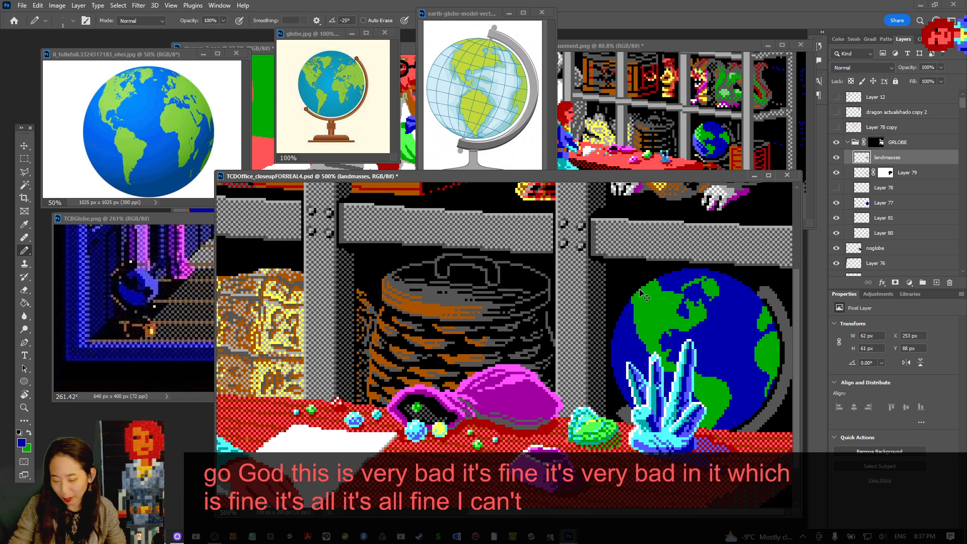
{"action": "key", "text": "ctrl+s"}
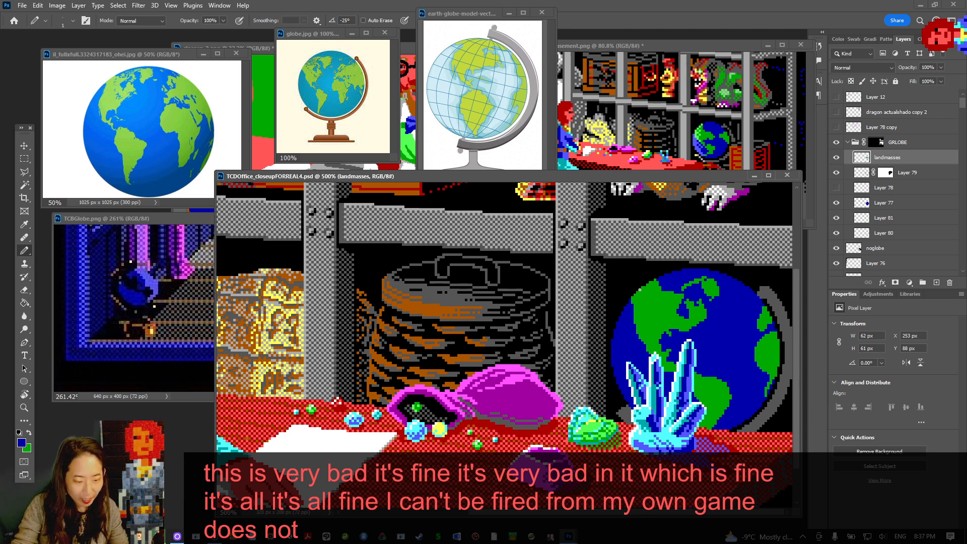
Refine the coastline around North America's northeastern inlet by alternating green and blue Pencil pixels, then save the document
{"action": "key", "text": "x"}
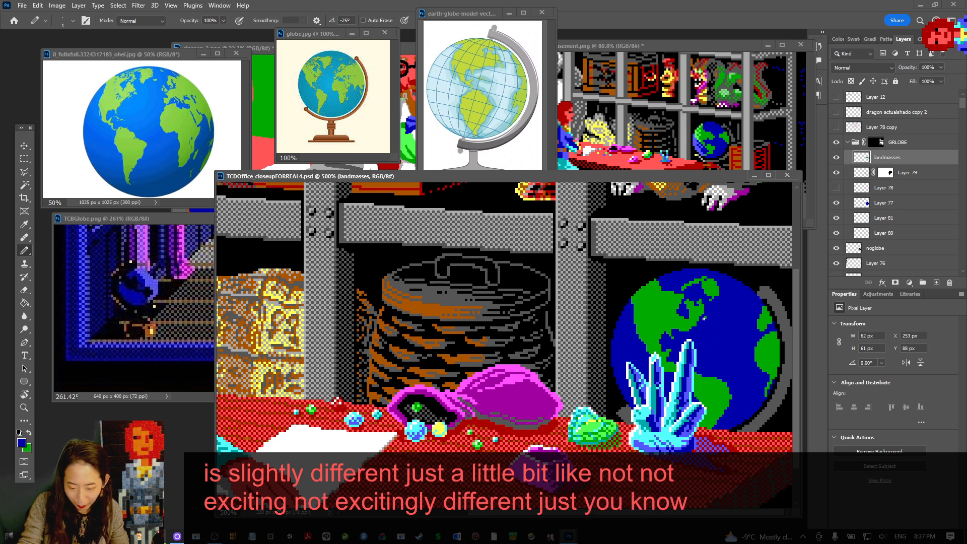
{"action": "key", "text": "x"}
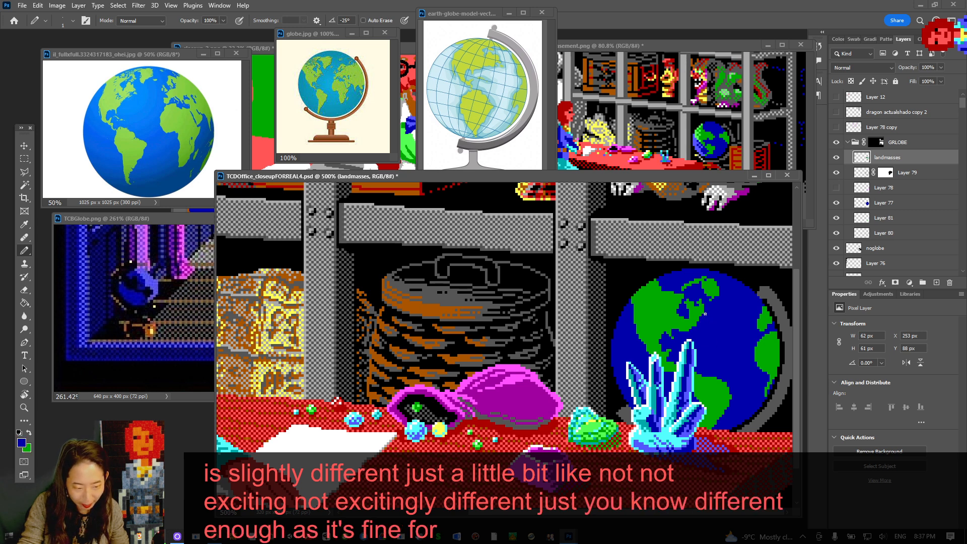
{"action": "left_click", "coordinate": [705, 298]}
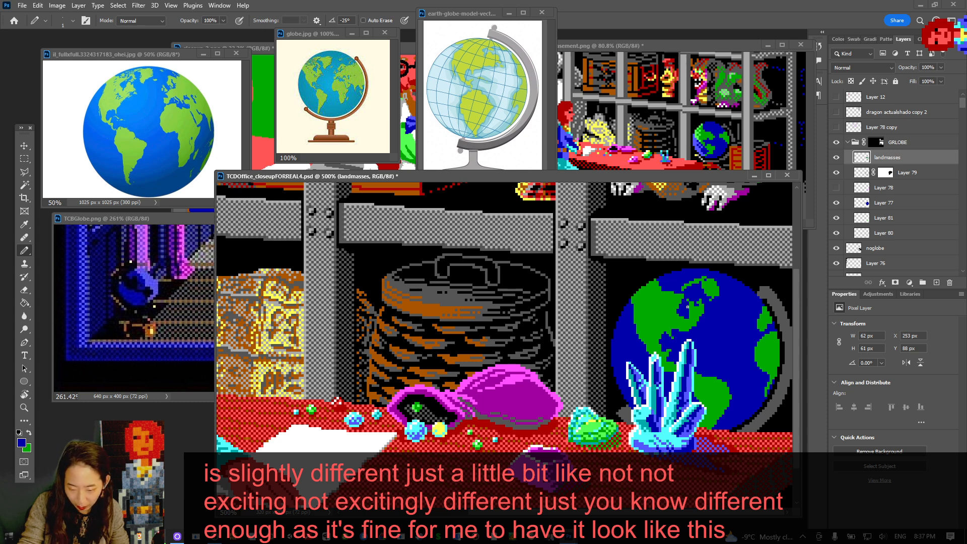
{"action": "key", "text": "x"}
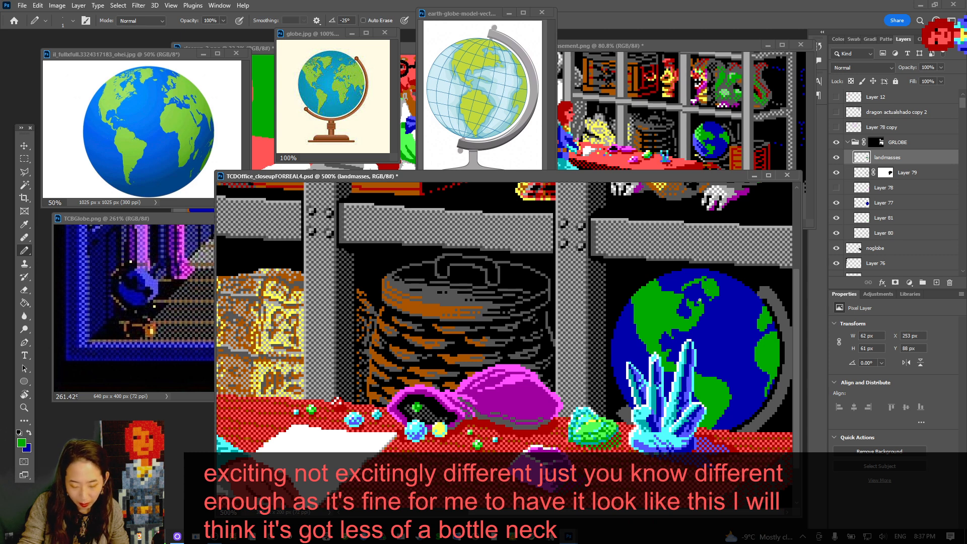
{"action": "key", "text": "x"}
{"action": "key", "text": "x"}
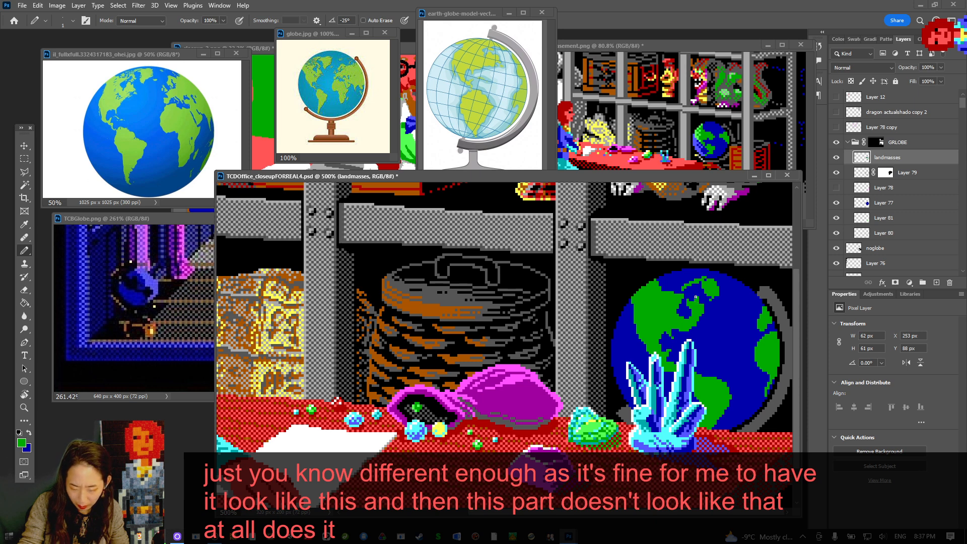
{"action": "key", "text": "x"}
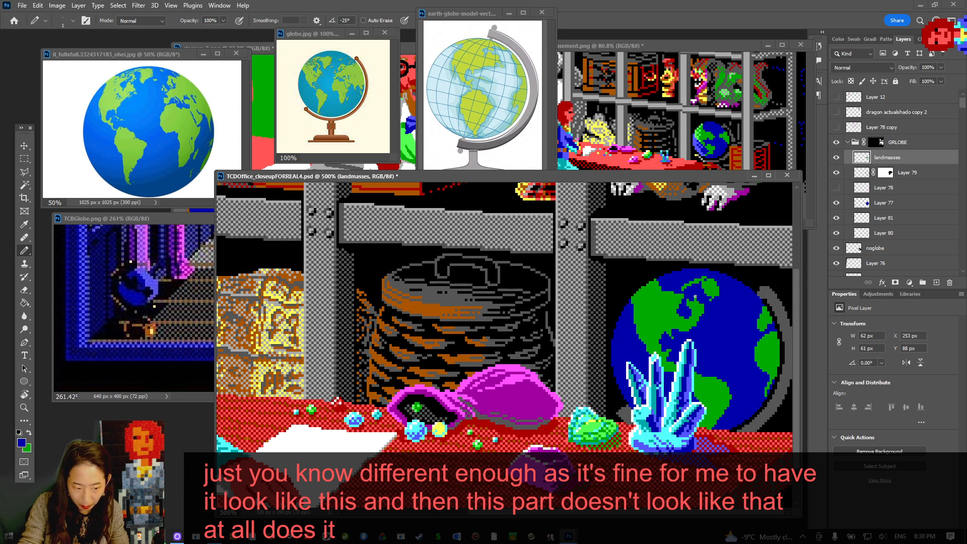
{"action": "key", "text": "ctrl+s"}
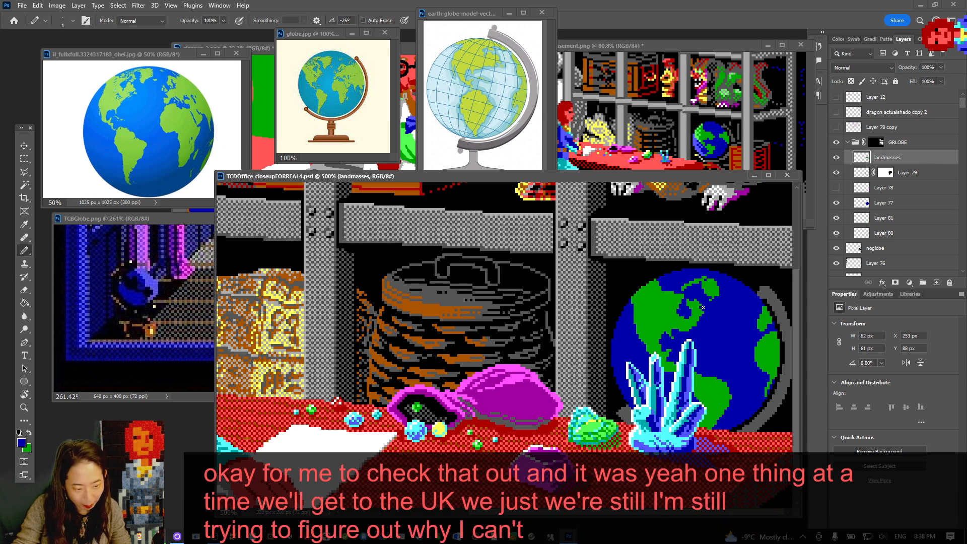
Touch up North America's northern coast and the land near the globe's top edge in green and blue, saving the document
{"action": "key", "text": "x"}
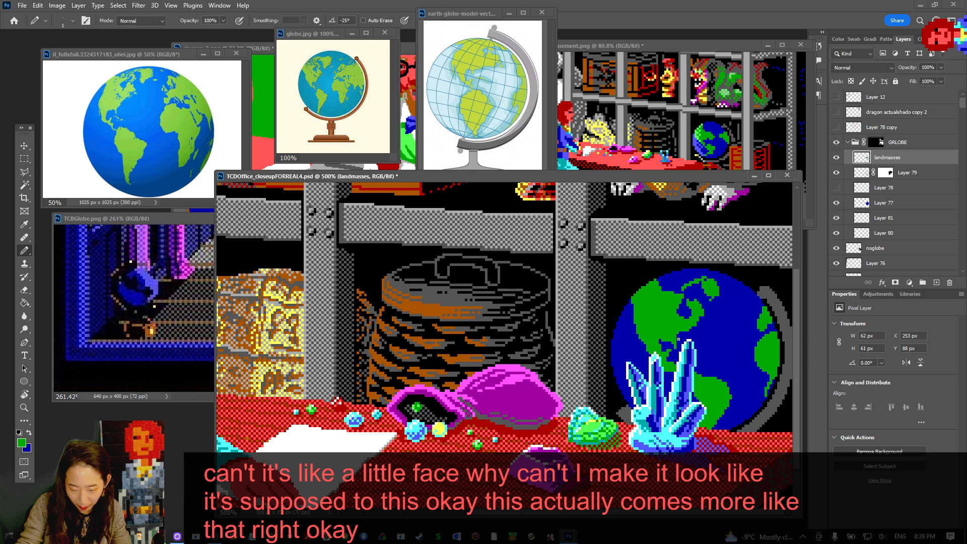
{"action": "key", "text": "x"}
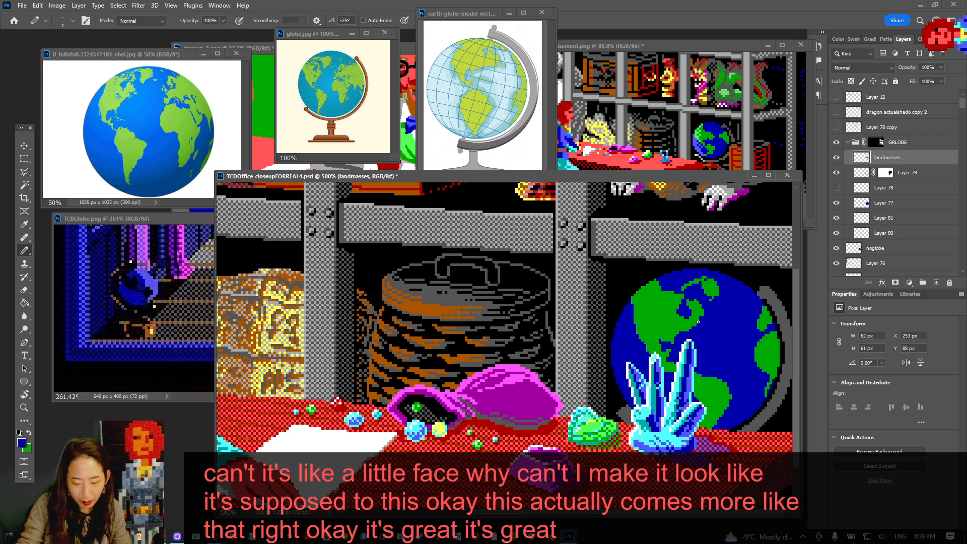
{"action": "key", "text": "x"}
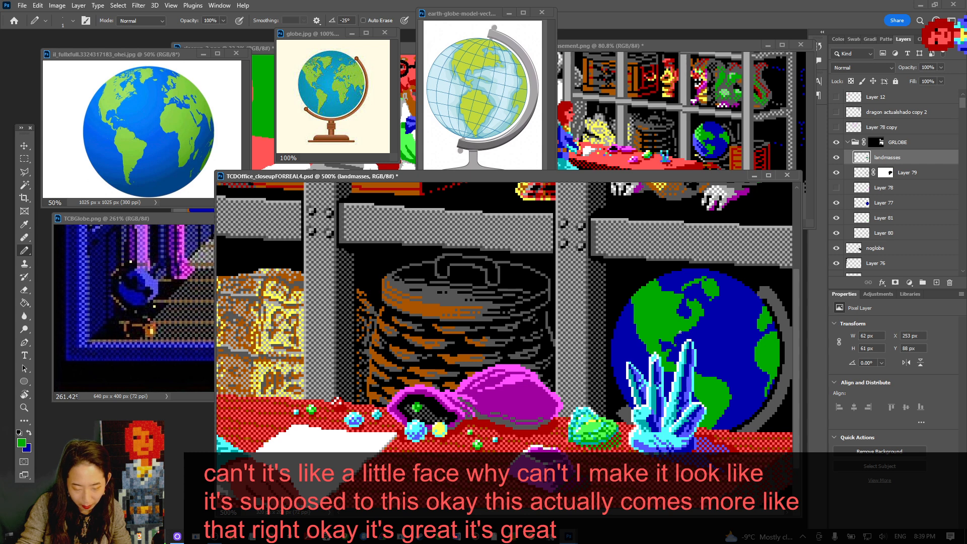
{"action": "key", "text": "x"}
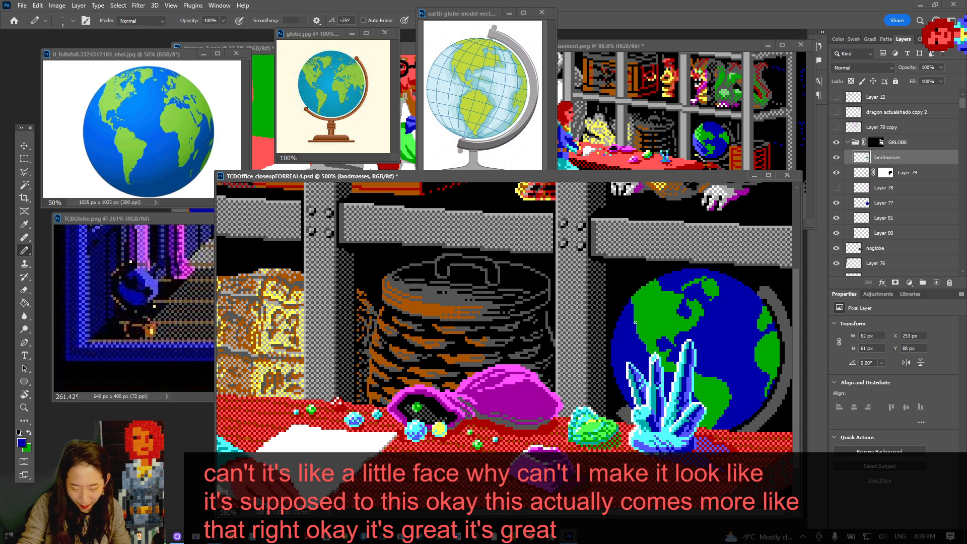
{"action": "key", "text": "x"}
{"action": "key", "text": "x"}
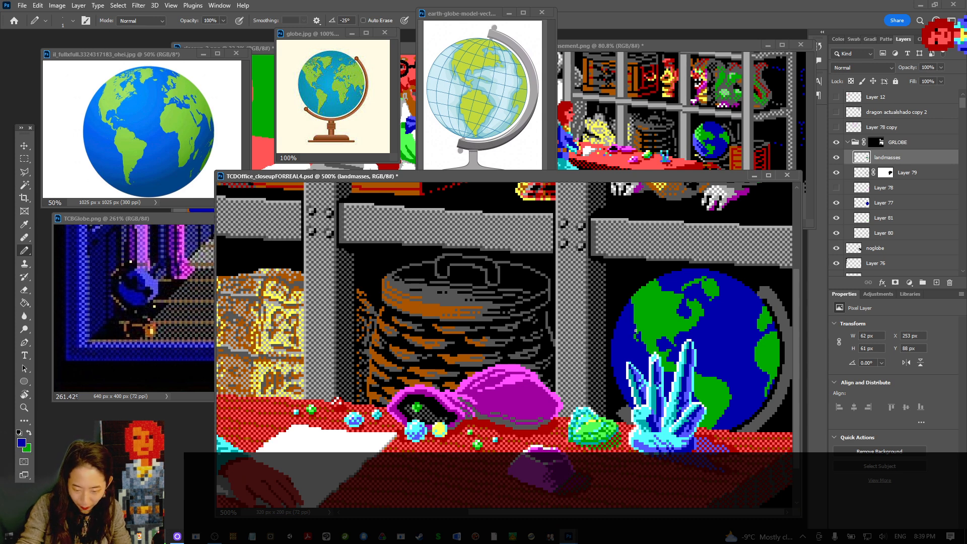
{"action": "key", "text": "x"}
{"action": "key", "text": "ctrl+s"}
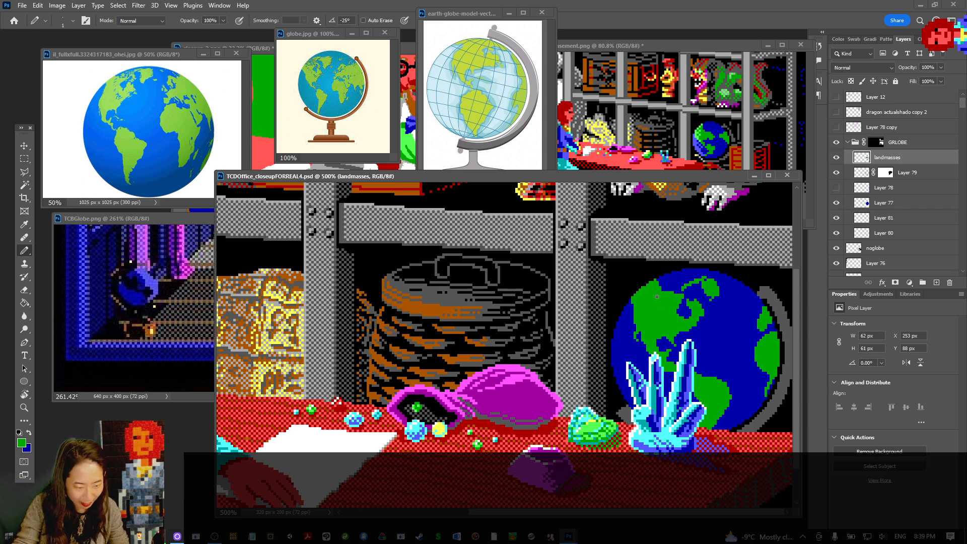
{"action": "key", "text": "x"}
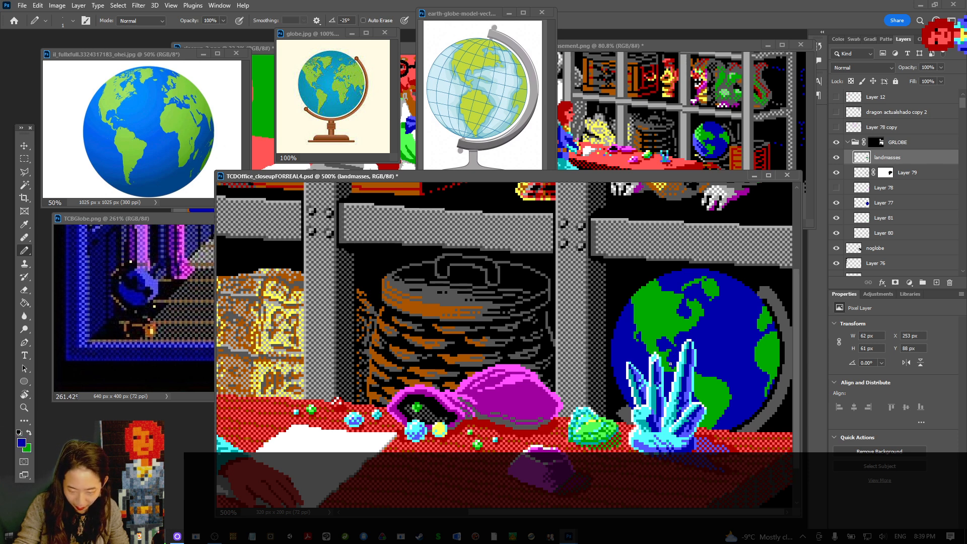
Refine South America's coastline near the crystals with alternating green and blue Pencil pixels, then save the document
{"action": "key", "text": "x"}
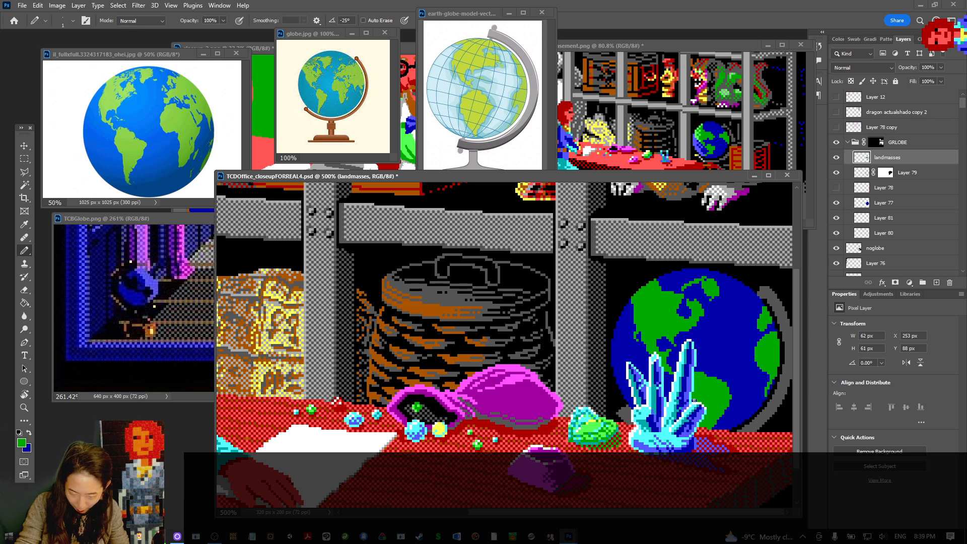
{"action": "key", "text": "x"}
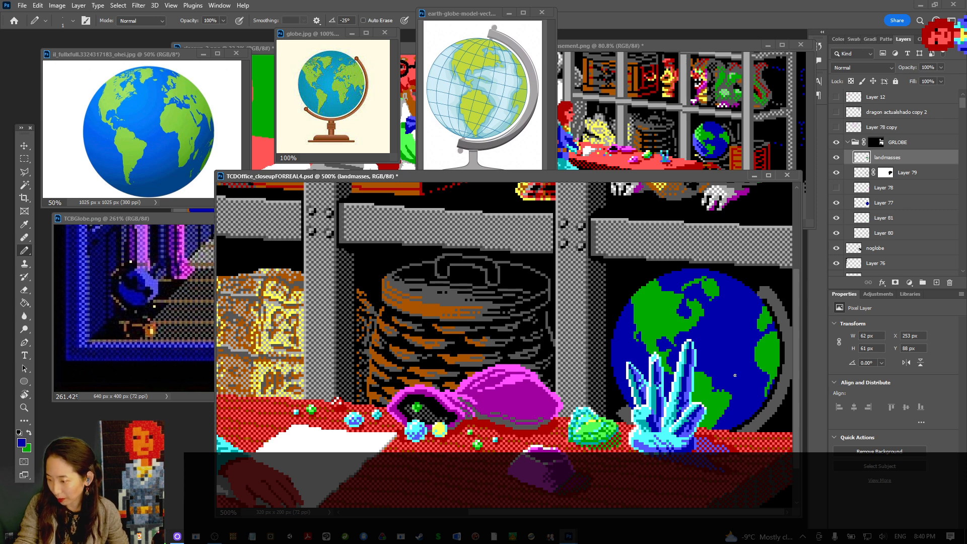
{"action": "key", "text": "x"}
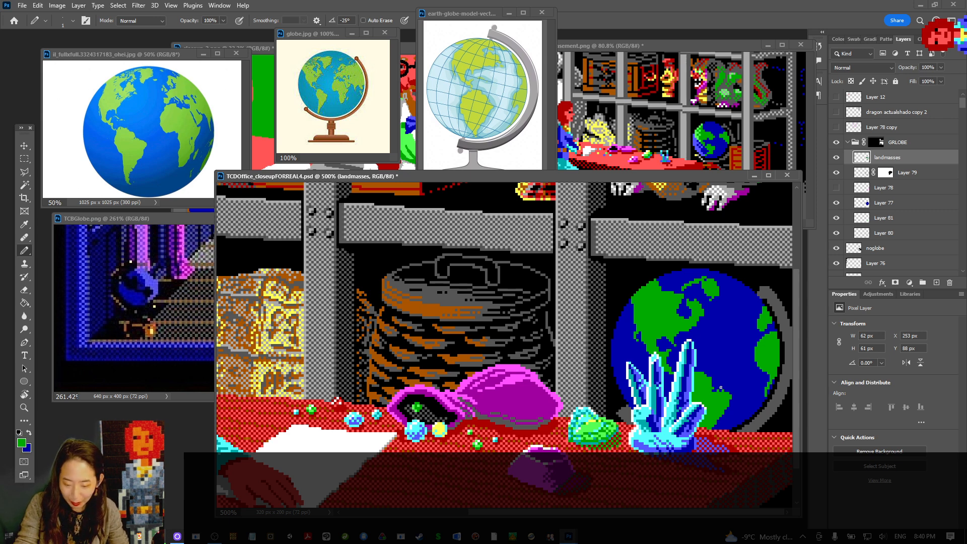
{"action": "key", "text": "x"}
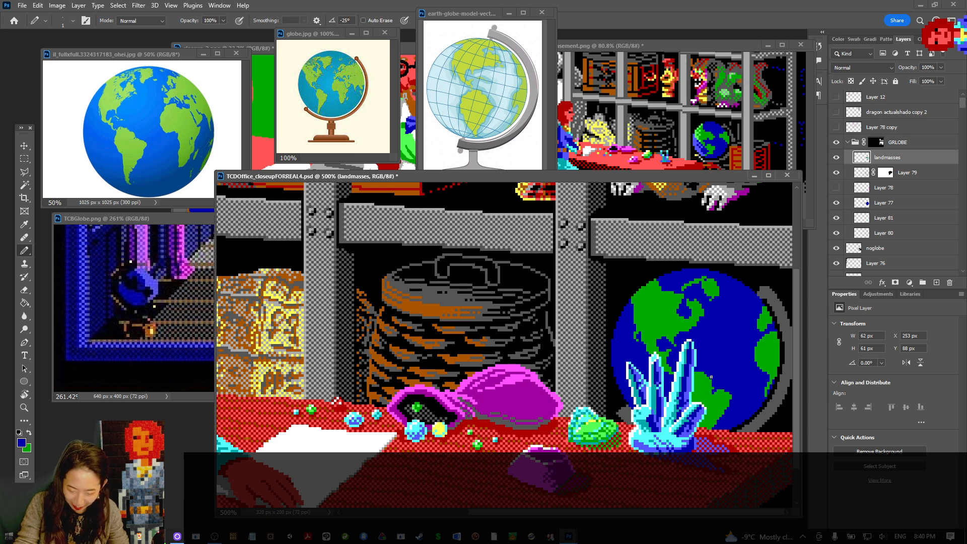
{"action": "key", "text": "x"}
{"action": "key", "text": "x"}
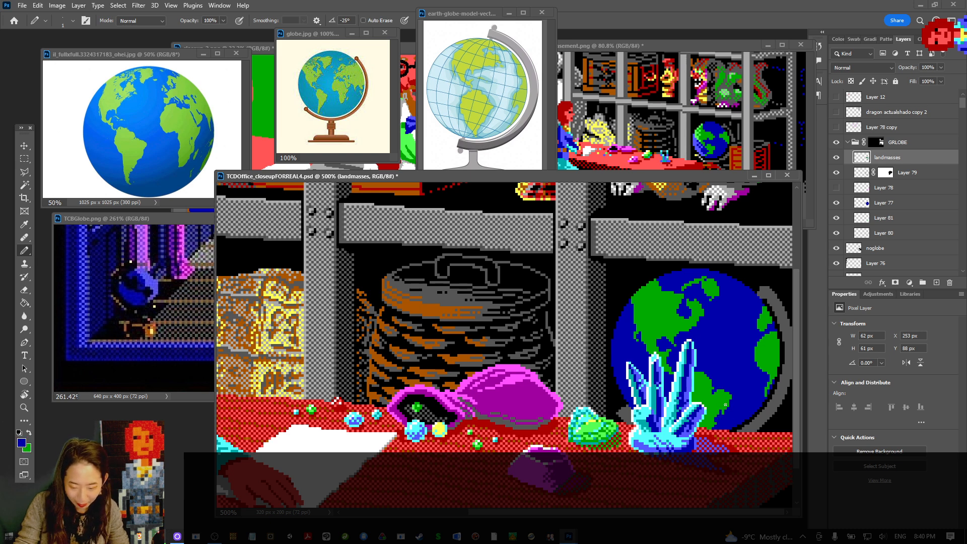
{"action": "key", "text": "x"}
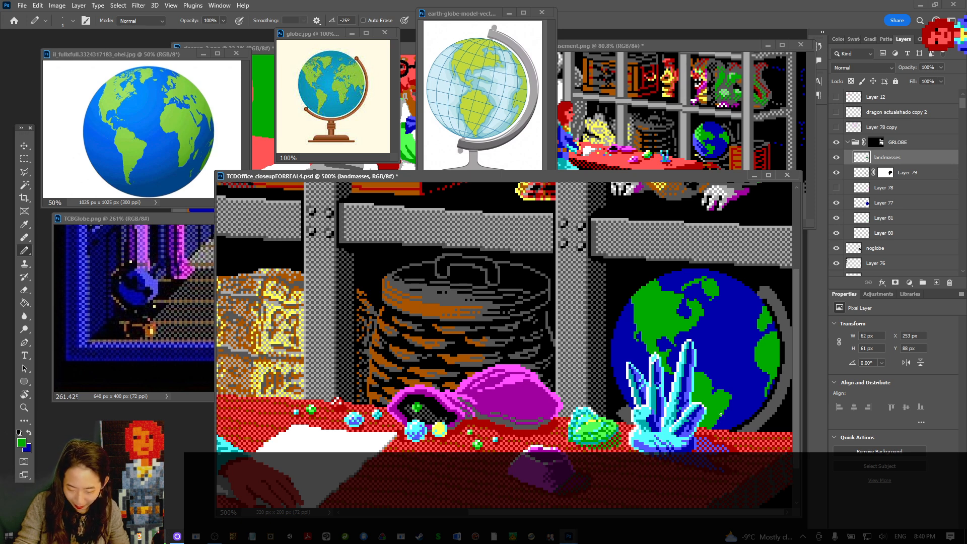
{"action": "key", "text": "ctrl+s"}
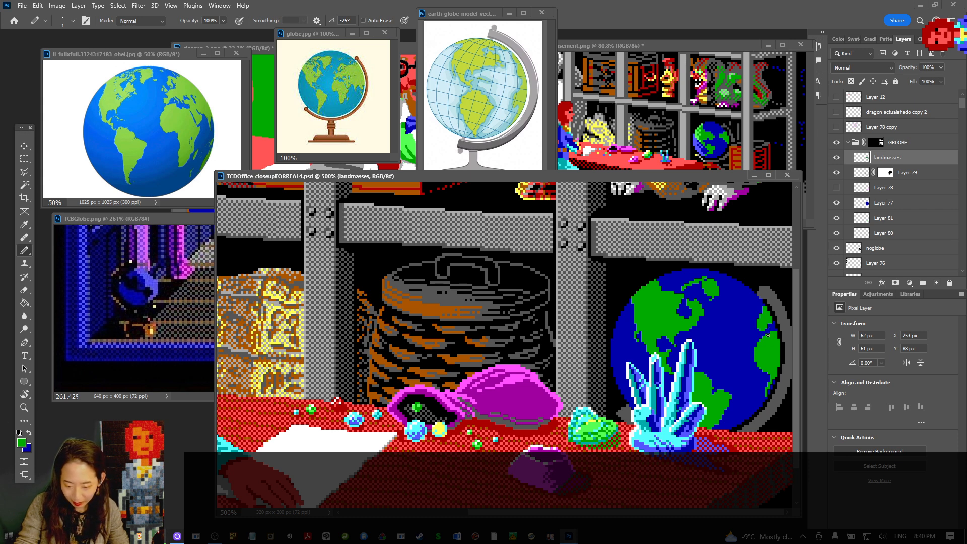
Reshape the far northern land with blue pixels, extend it in green to the globe's upper edge, and save the document
{"action": "key", "text": "x"}
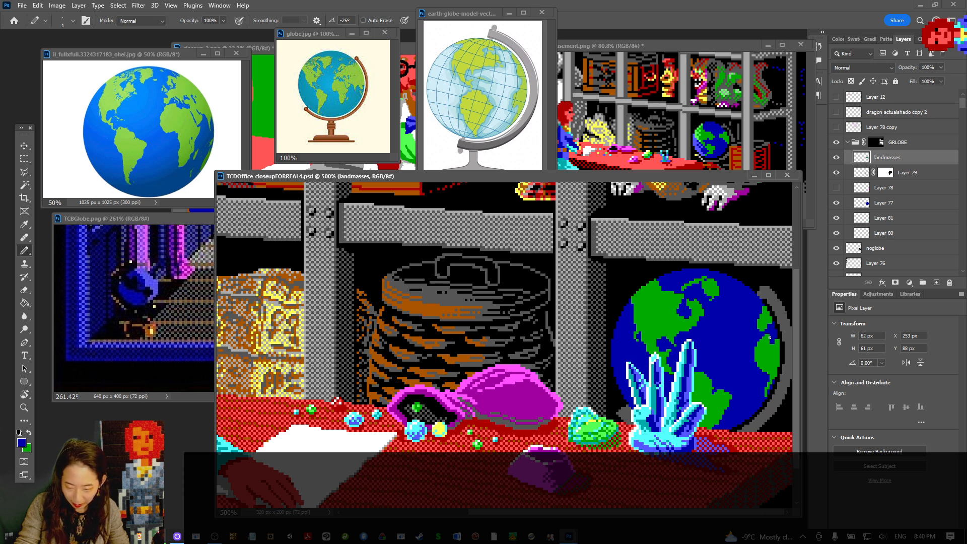
{"action": "left_click", "coordinate": [702, 272]}
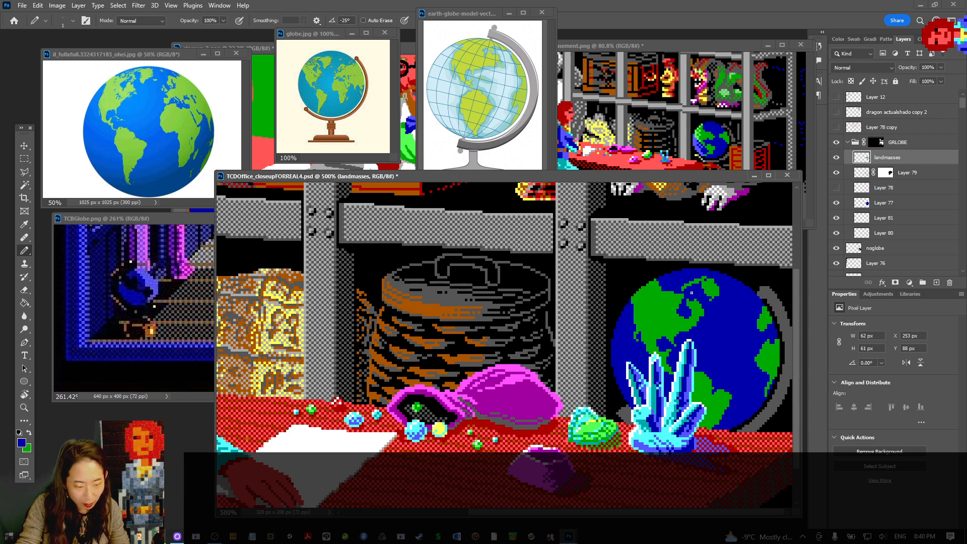
{"action": "key", "text": "x"}
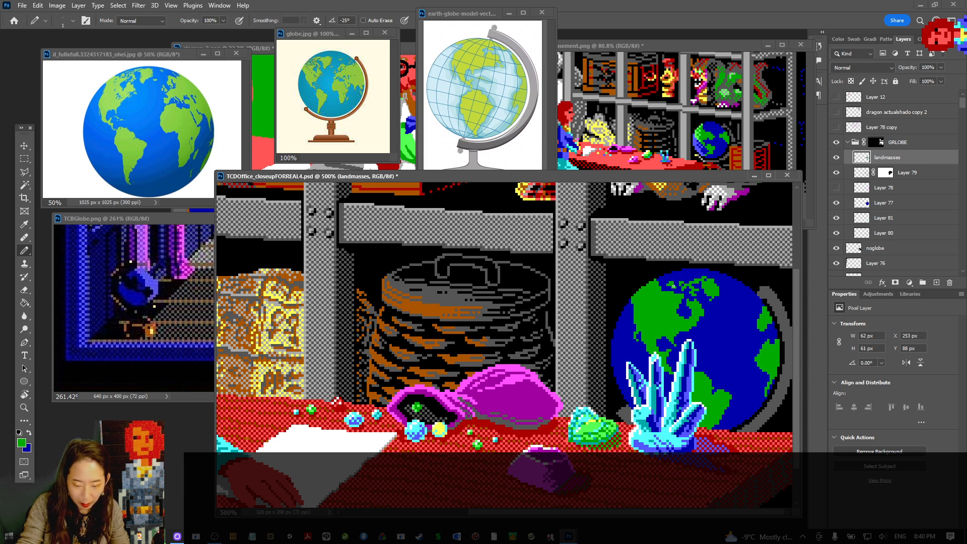
{"action": "left_click", "coordinate": [693, 278]}
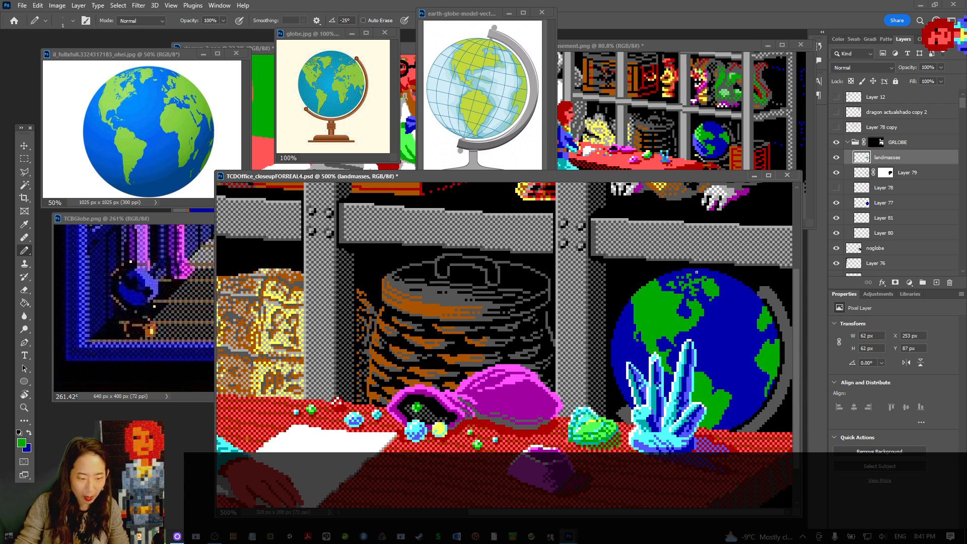
{"action": "key", "text": "x"}
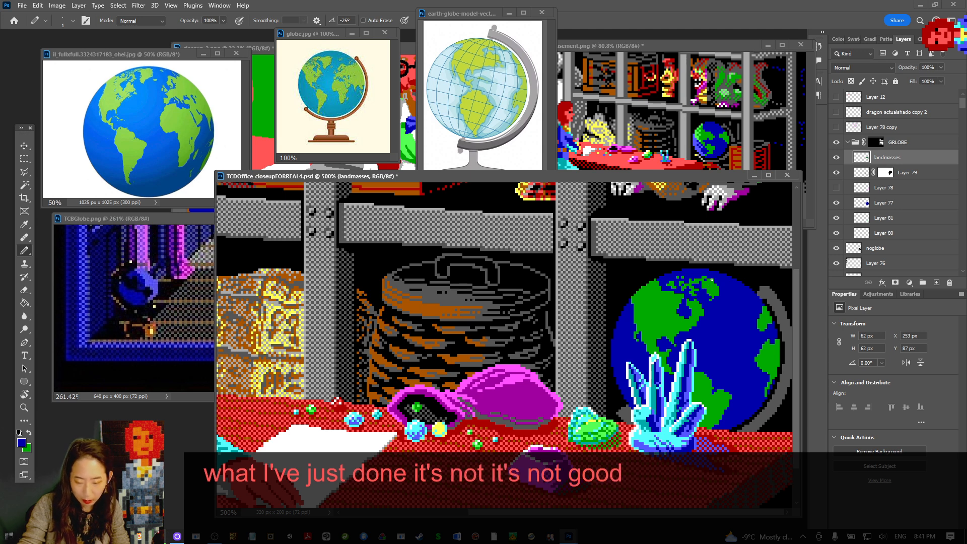
{"action": "key", "text": "ctrl+s"}
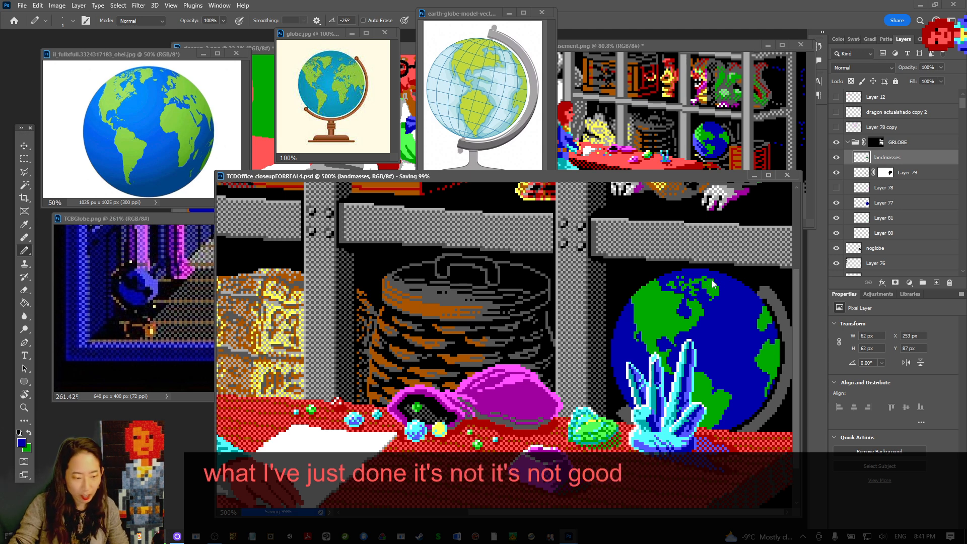
Touch up the blue channels between the northern islands at the globe's upper edge with blue and green pixels, then save the document
{"action": "key", "text": "x"}
{"action": "key", "text": "x"}
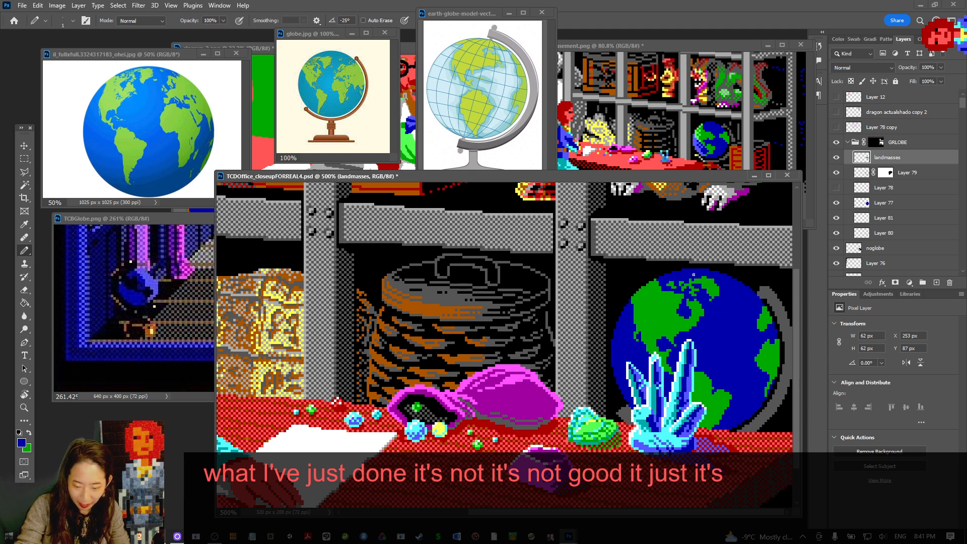
{"action": "key", "text": "x"}
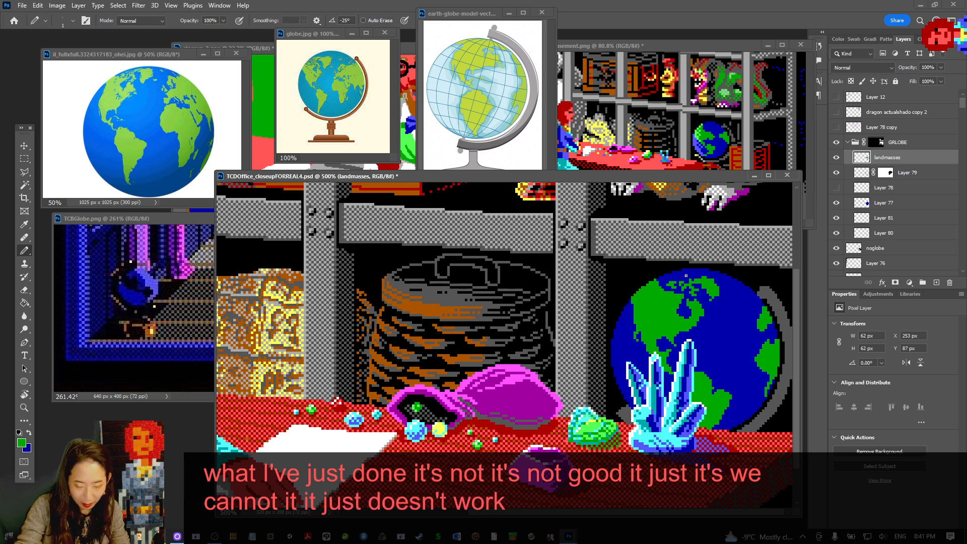
{"action": "key", "text": "x"}
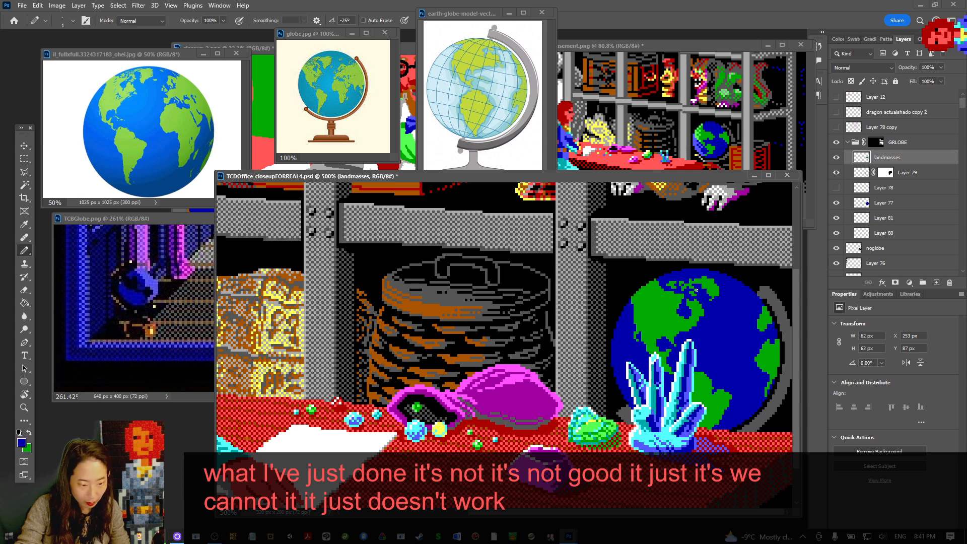
{"action": "key", "text": "ctrl+s"}
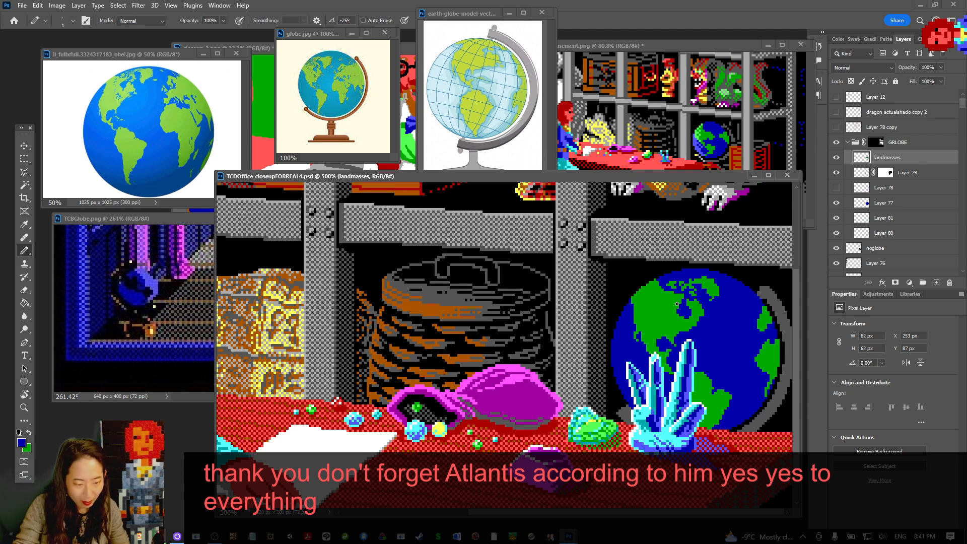
Adjust North America's northeastern coast and Great Lakes area with blue and green pixels, then save the document
{"action": "key", "text": "x"}
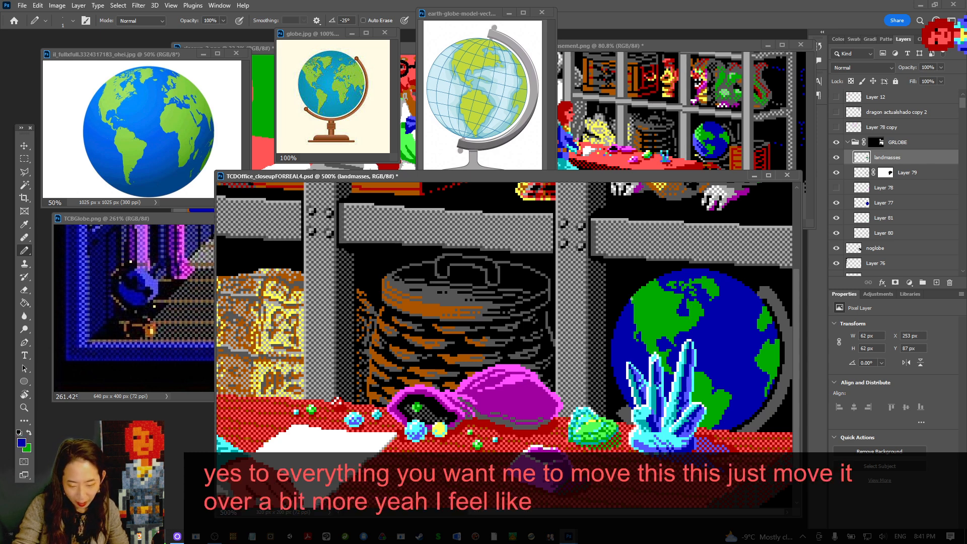
{"action": "key", "text": "x"}
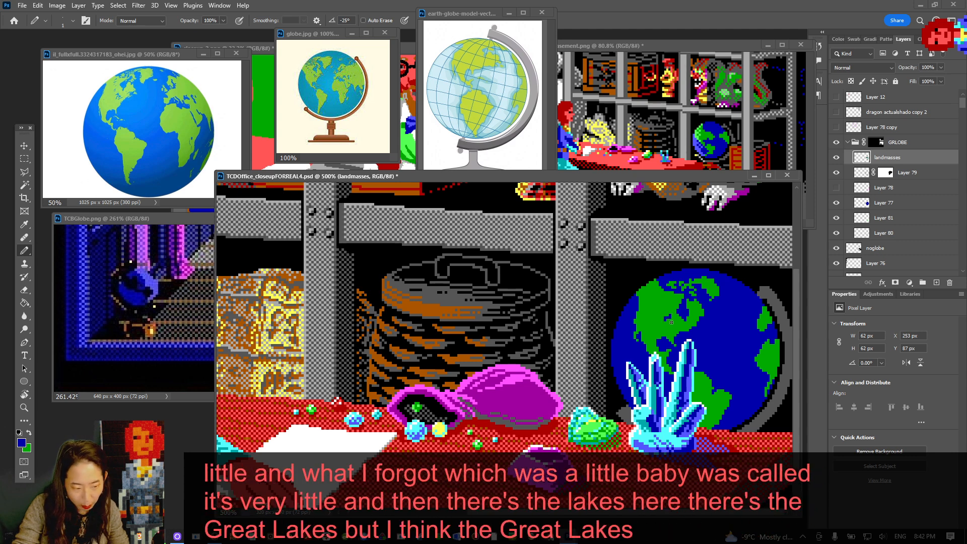
{"action": "key", "text": "x"}
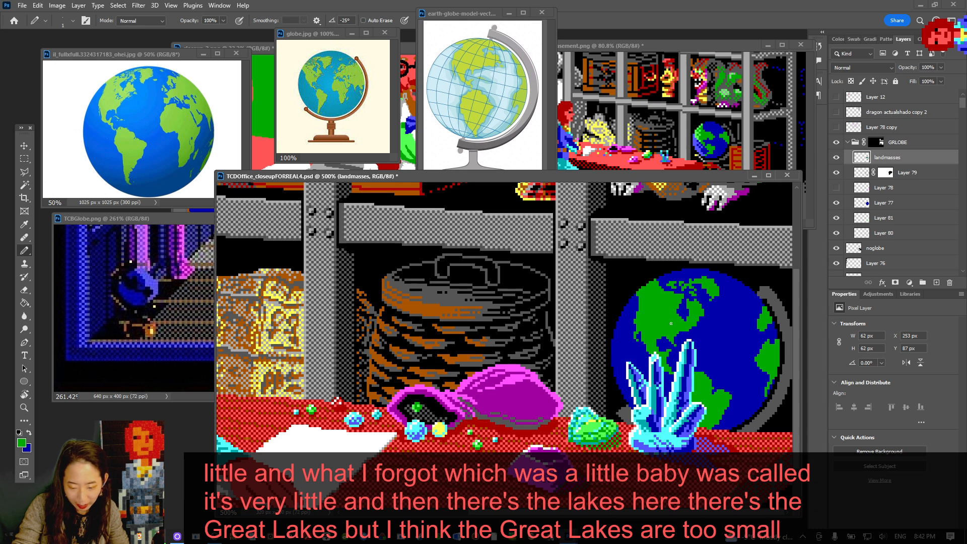
{"action": "key", "text": "ctrl+s"}
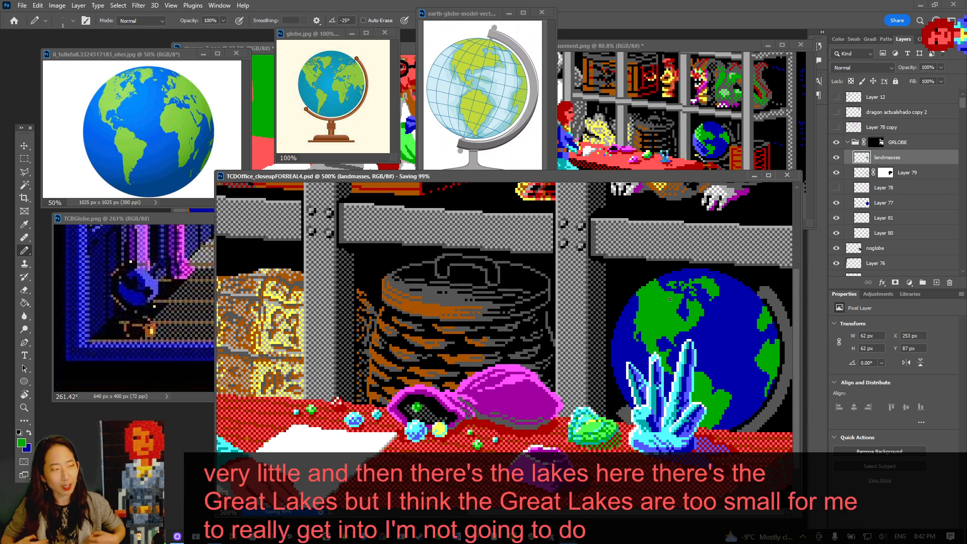
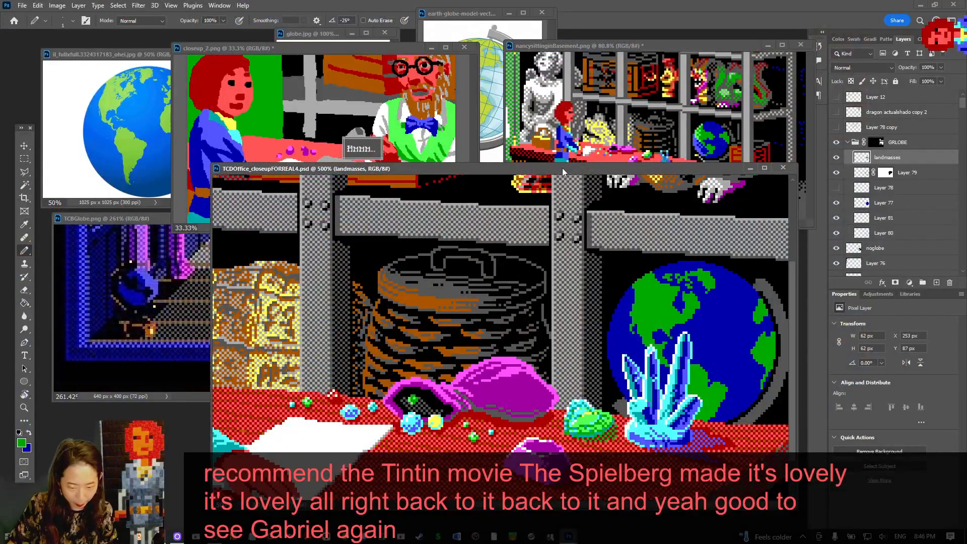
Rearrange the document windows so the globe.jpg and blue-green globe references are in front beside the office close-up
{"action": "mouse_move", "coordinate": [562, 167]}
{"action": "left_mouse_down"}
{"action": "mouse_move", "coordinate": [561, 155]}
{"action": "mouse_move", "coordinate": [565, 183]}
{"action": "left_mouse_up"}
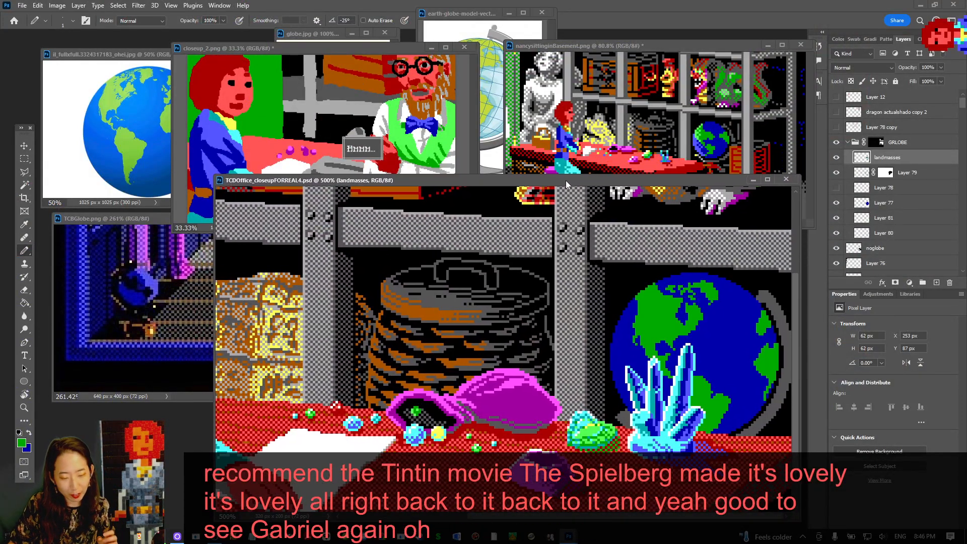
{"action": "left_click", "coordinate": [324, 33]}
{"action": "left_click", "coordinate": [122, 57]}
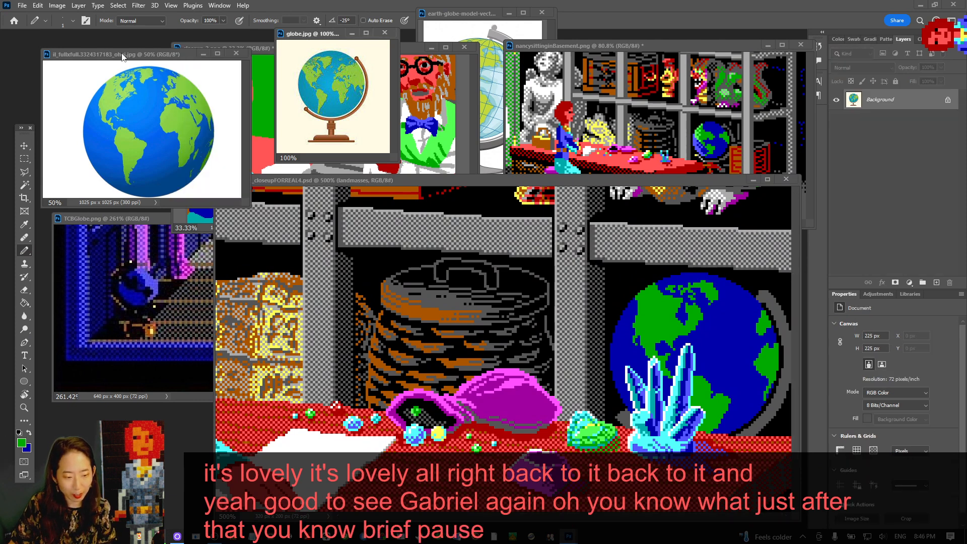
{"action": "left_click_drag", "start_coordinate": [122, 57], "coordinate": [112, 49]}
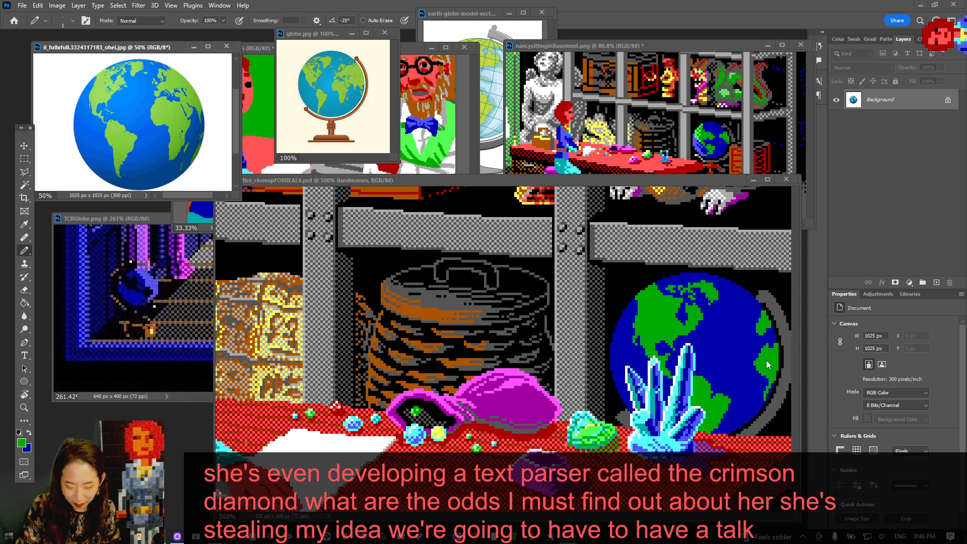
Mark North America's Great Lakes area with a magenta pixel sampled from the bag, paint it back to green, and save the document
{"action": "key", "text": "alt"}
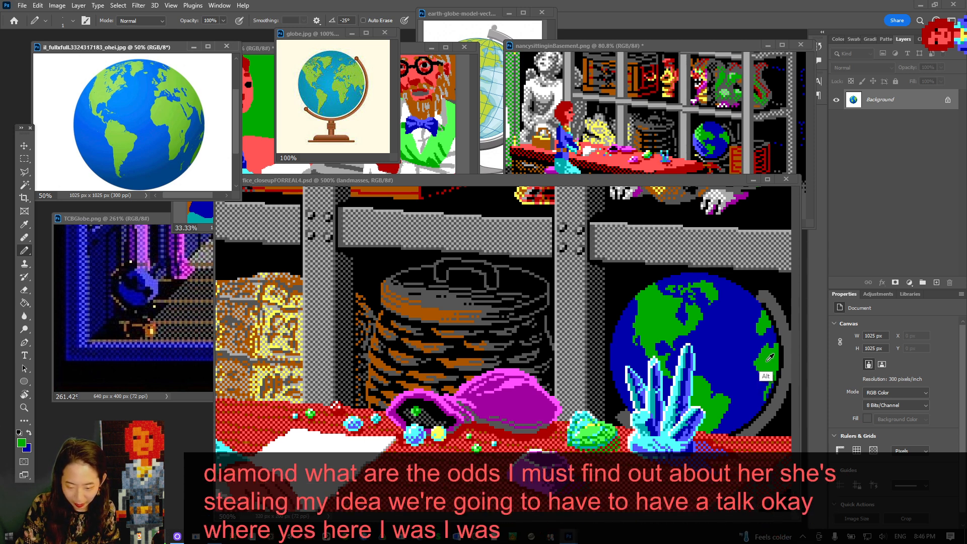
{"action": "key", "text": "alt"}
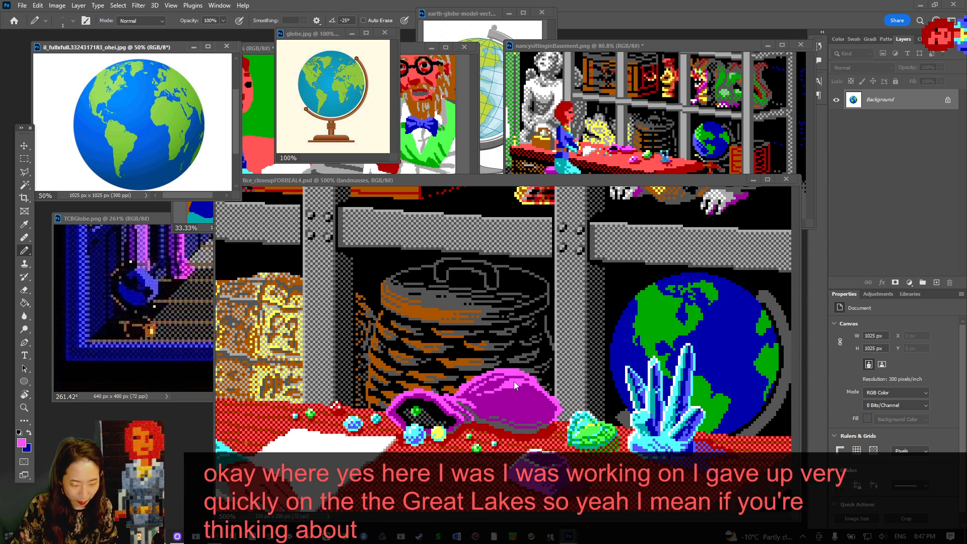
{"action": "left_click", "coordinate": [677, 323]}
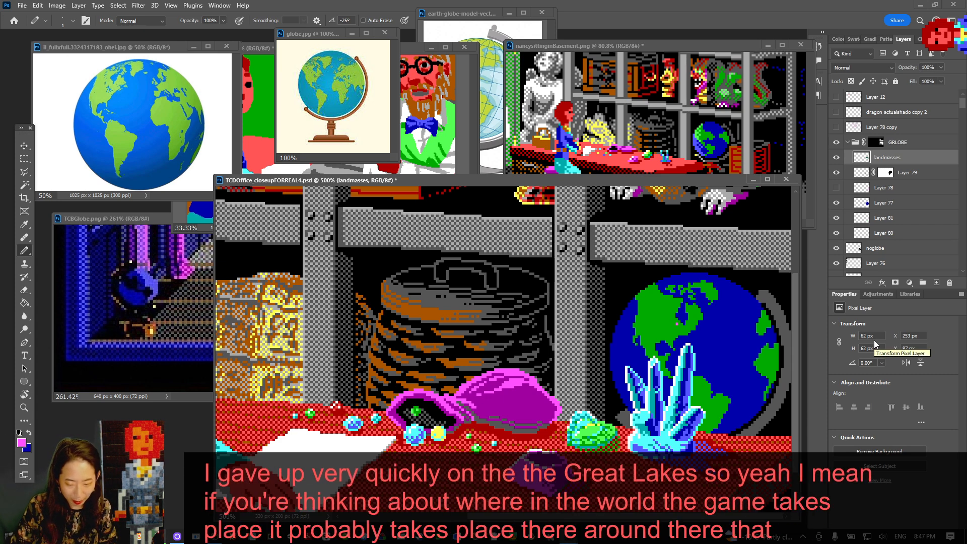
{"action": "key", "text": "x"}
{"action": "left_click", "coordinate": [675, 323], "text": "alt"}
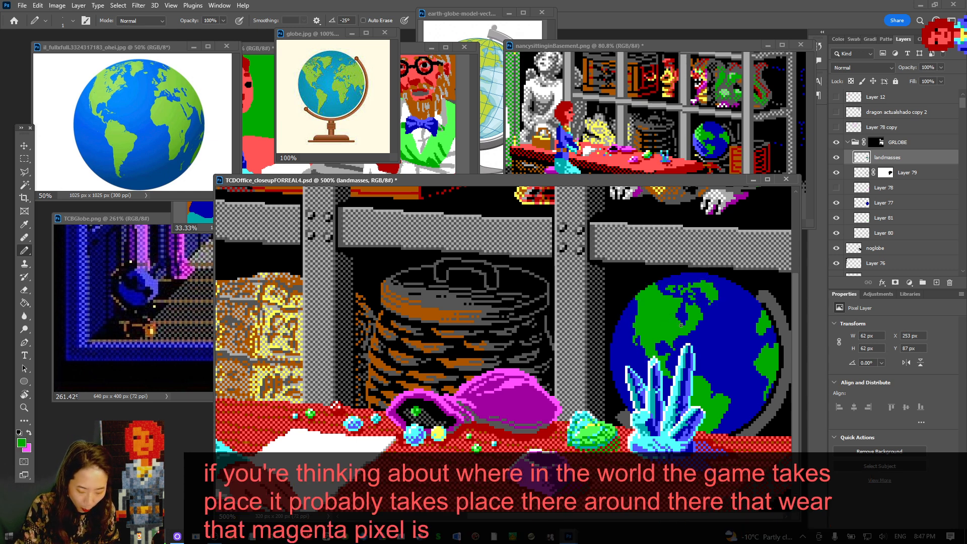
{"action": "key", "text": "x"}
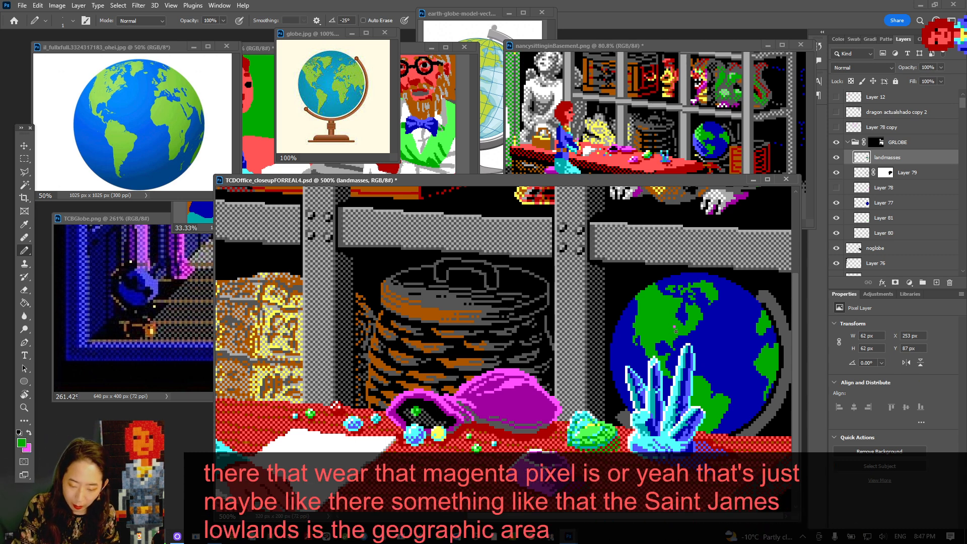
{"action": "key", "text": "x"}
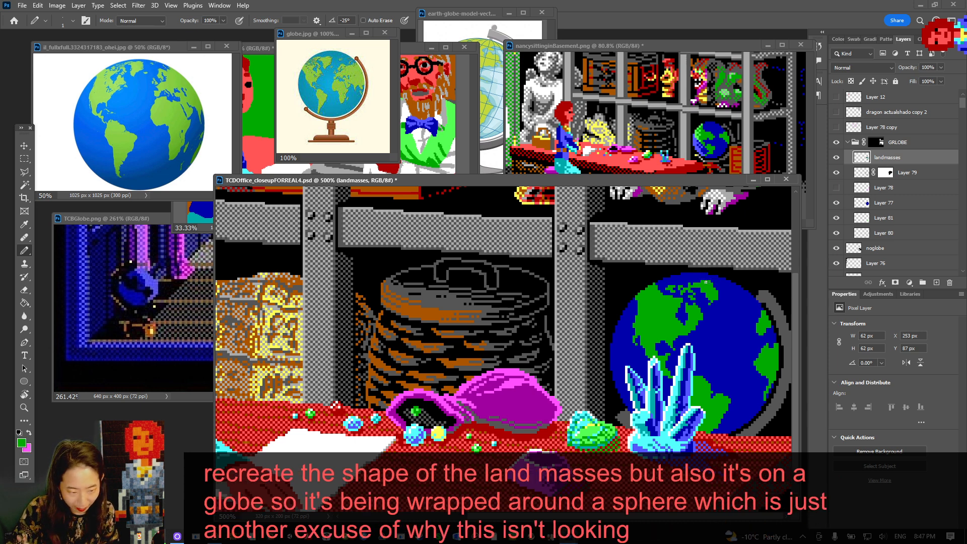
{"action": "key", "text": "ctrl+s"}
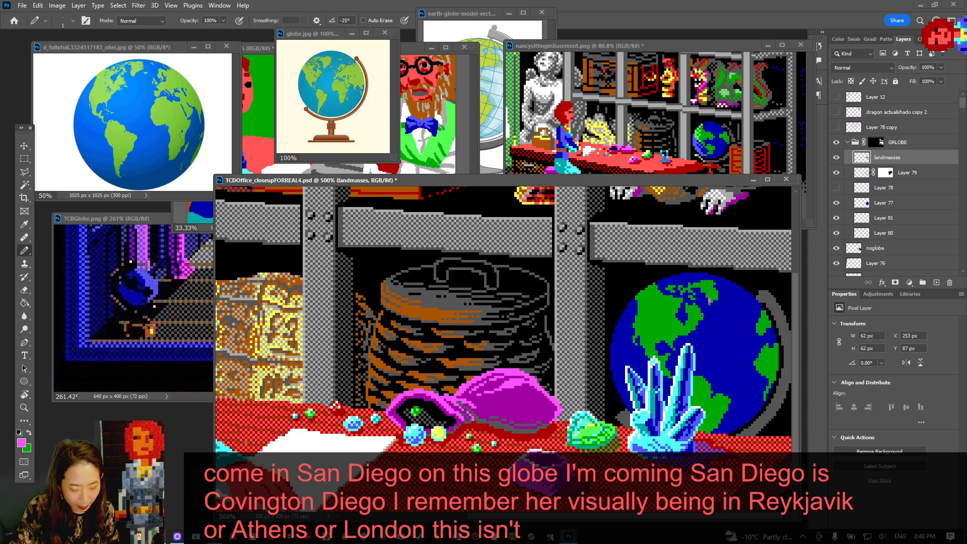
Sample the globe's ocean blue, refine North America's northeastern coast and nearby islands with green and blue pixels, and save the document
{"action": "key", "text": "x"}
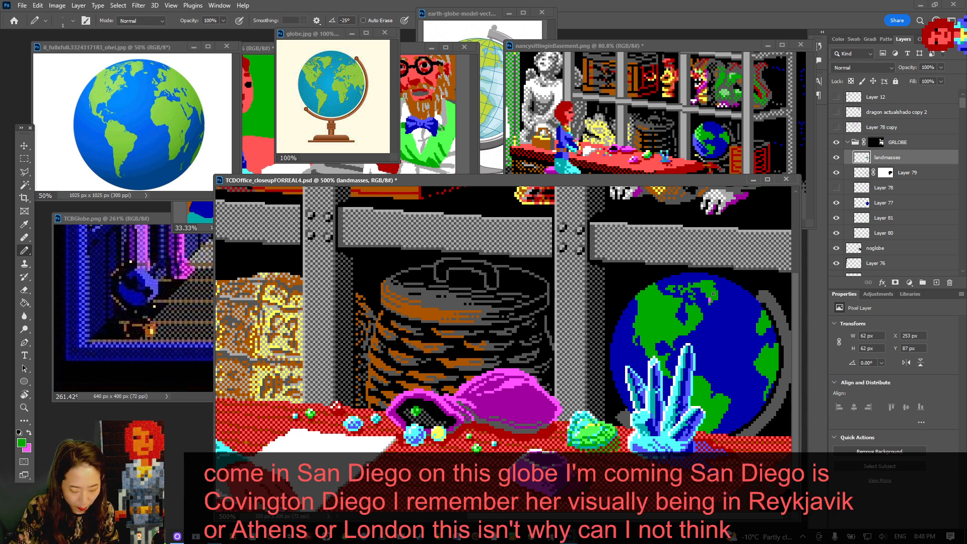
{"action": "key", "text": "x"}
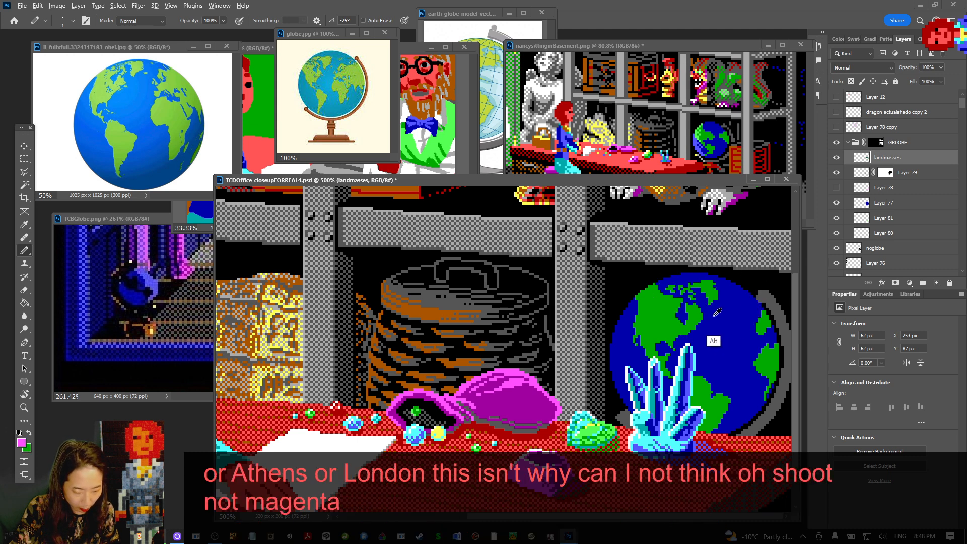
{"action": "left_click", "coordinate": [715, 314], "text": "alt"}
{"action": "key", "text": "x"}
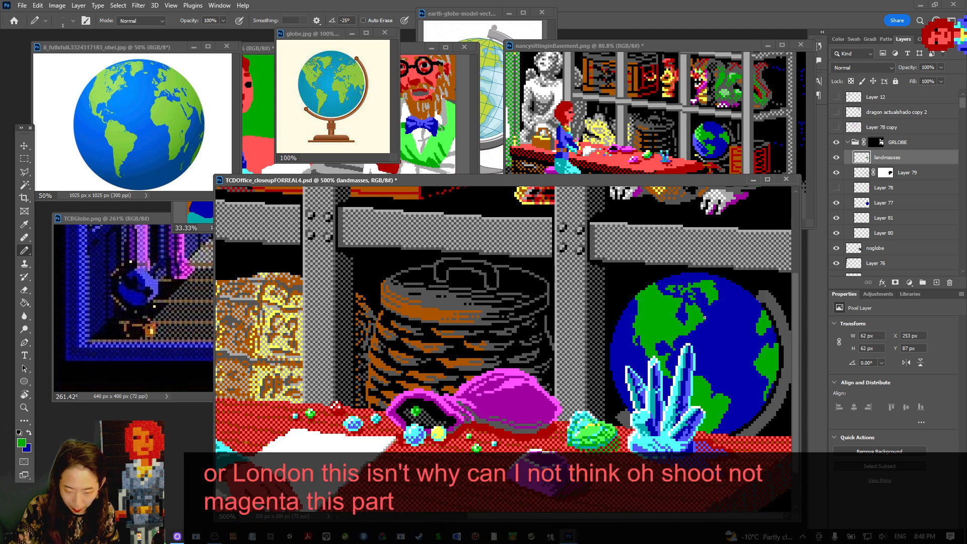
{"action": "key", "text": "x"}
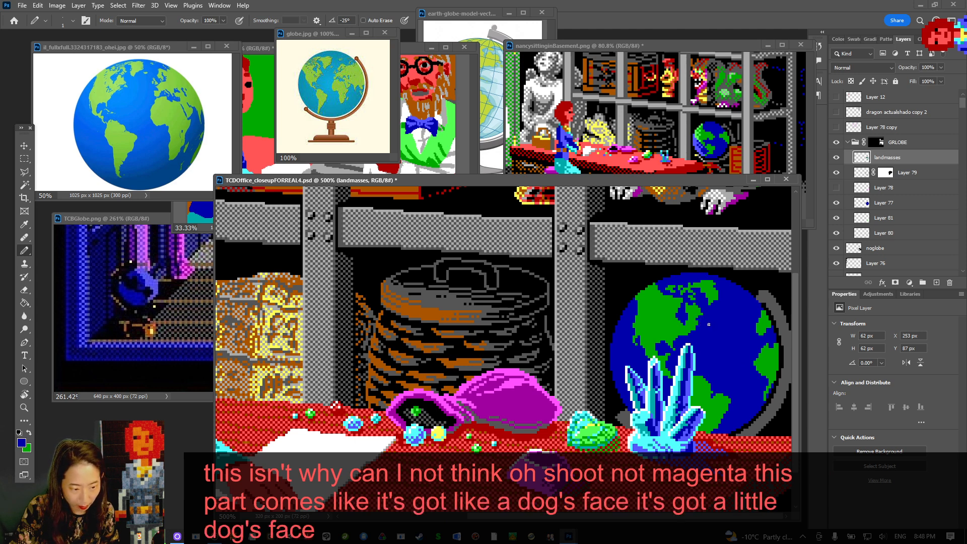
{"action": "key", "text": "x"}
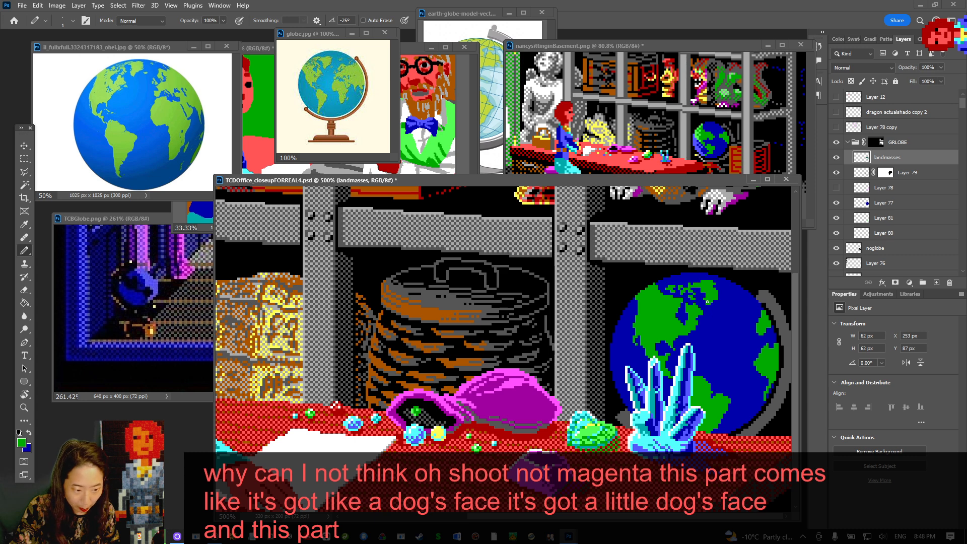
{"action": "key", "text": "x"}
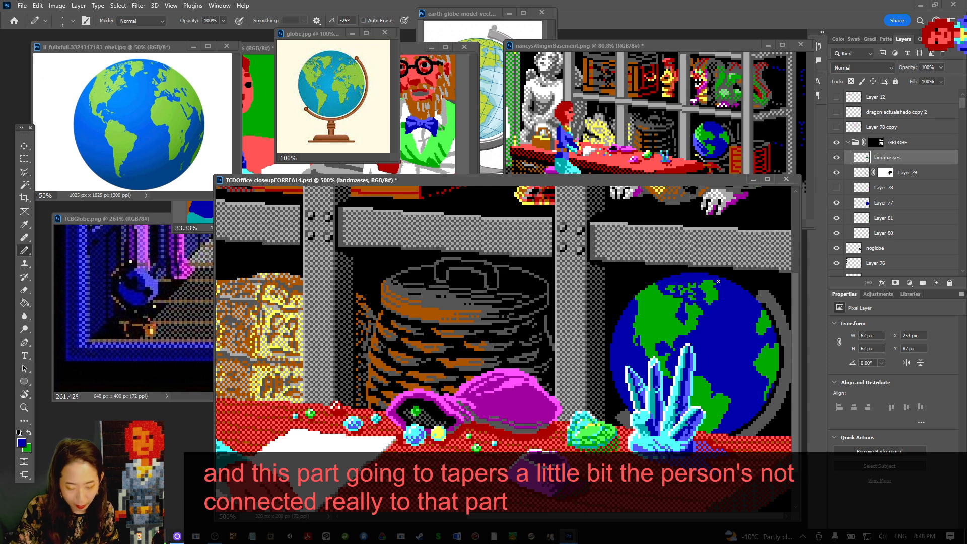
{"action": "key", "text": "x"}
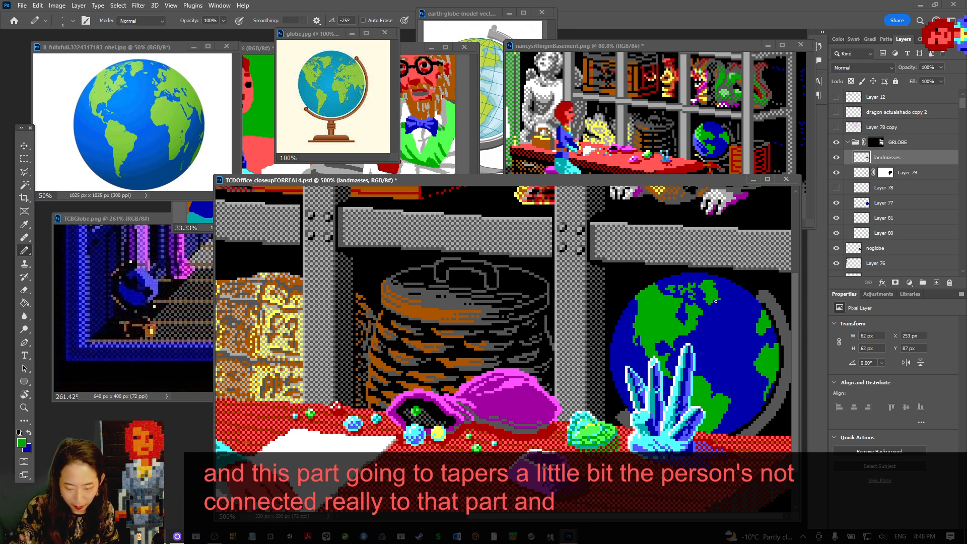
{"action": "key", "text": "x"}
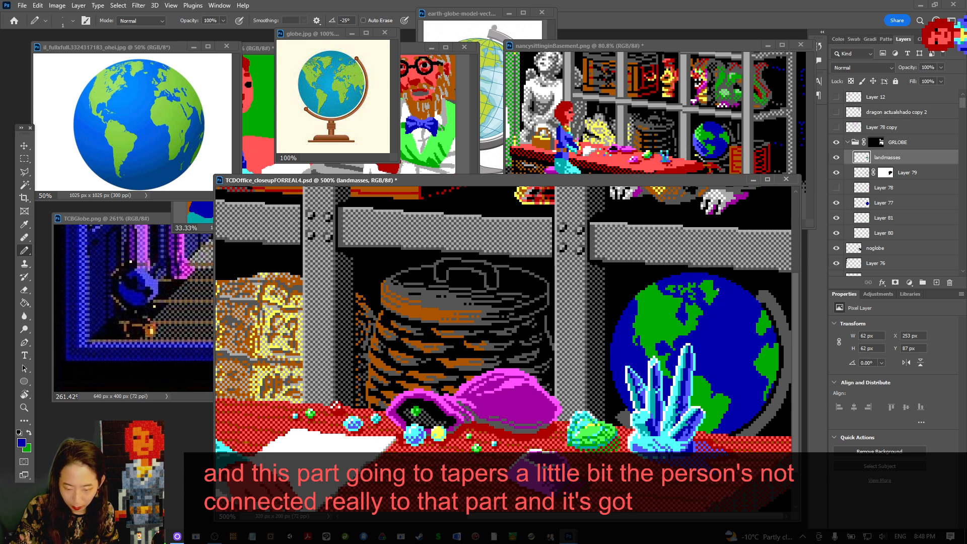
{"action": "key", "text": "x"}
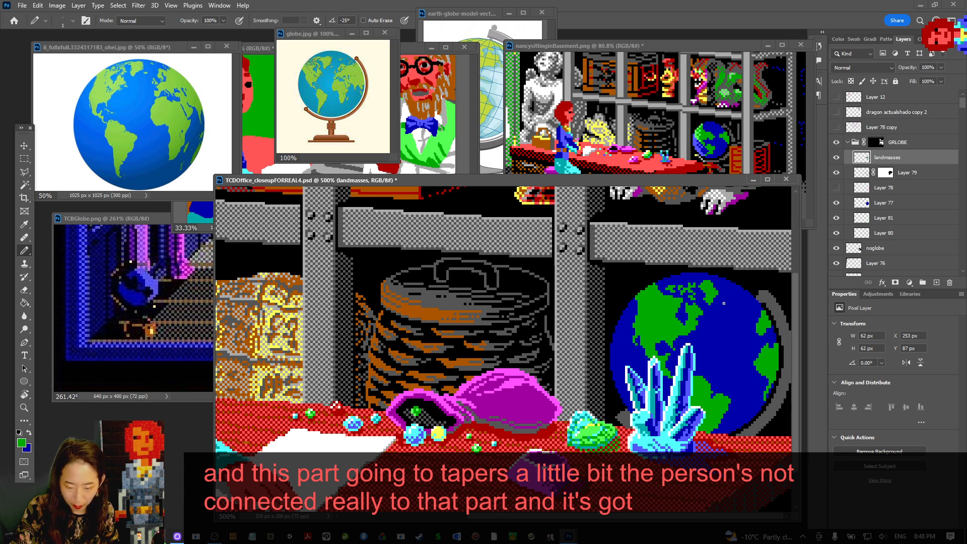
{"action": "key", "text": "ctrl+s"}
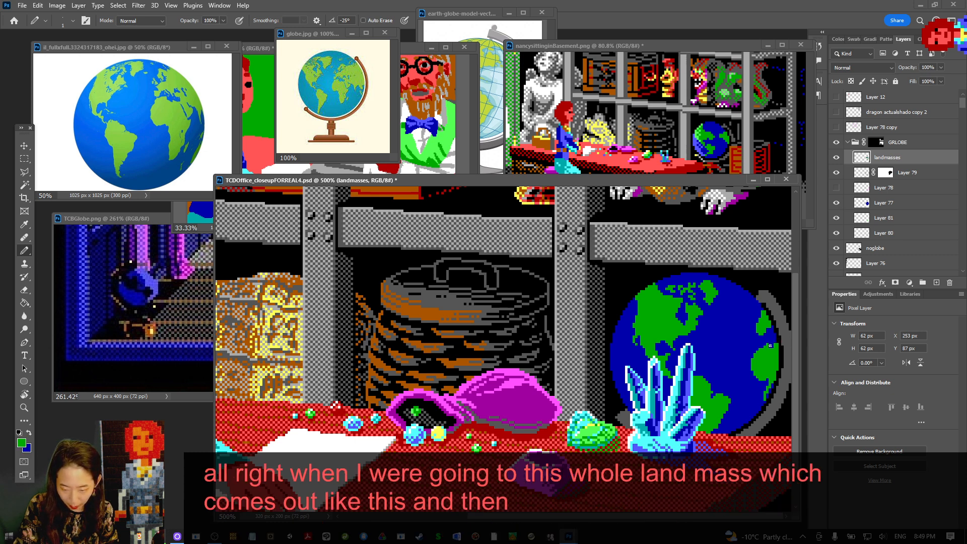
Reshape Africa's northern and western coastline at the globe's eastern edge with green and blue pixels, saving the document
{"action": "key", "text": "x"}
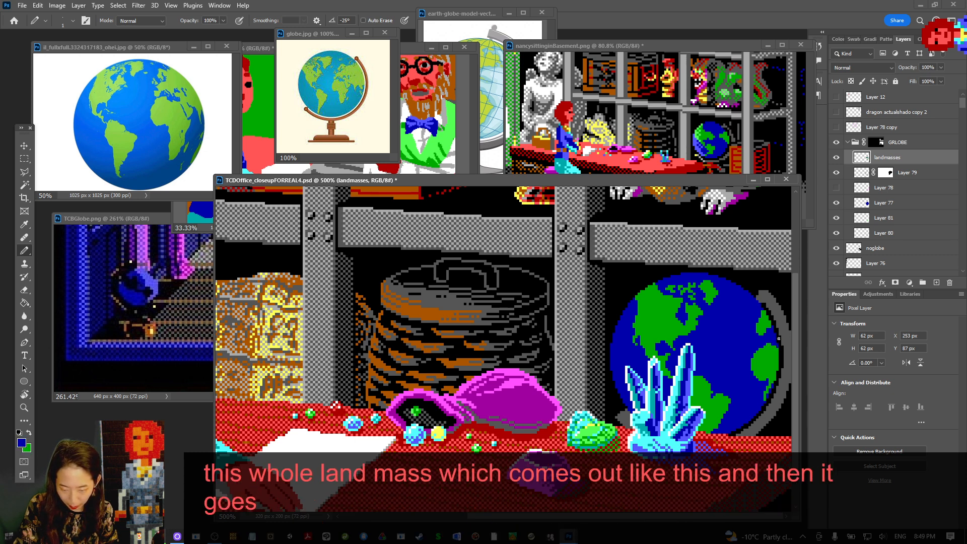
{"action": "key", "text": "x"}
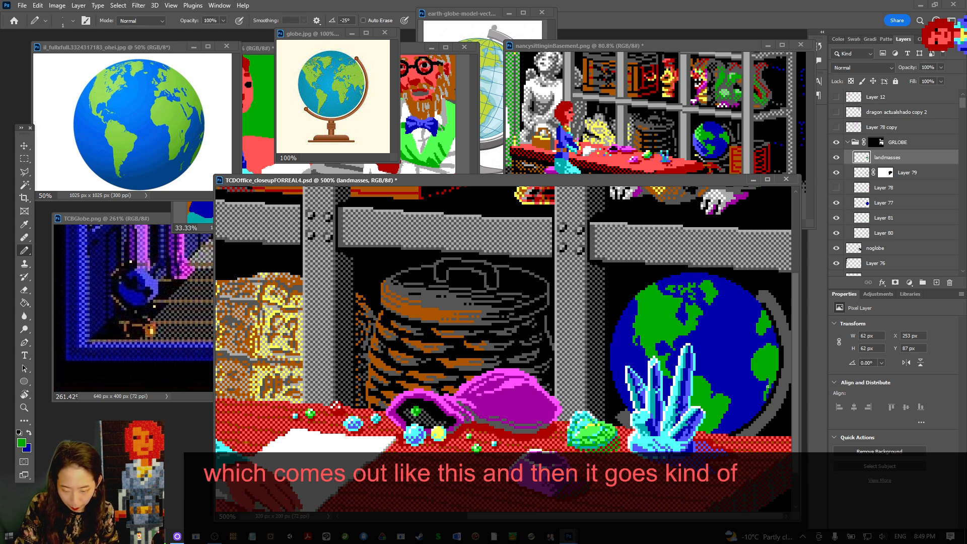
{"action": "key", "text": "x"}
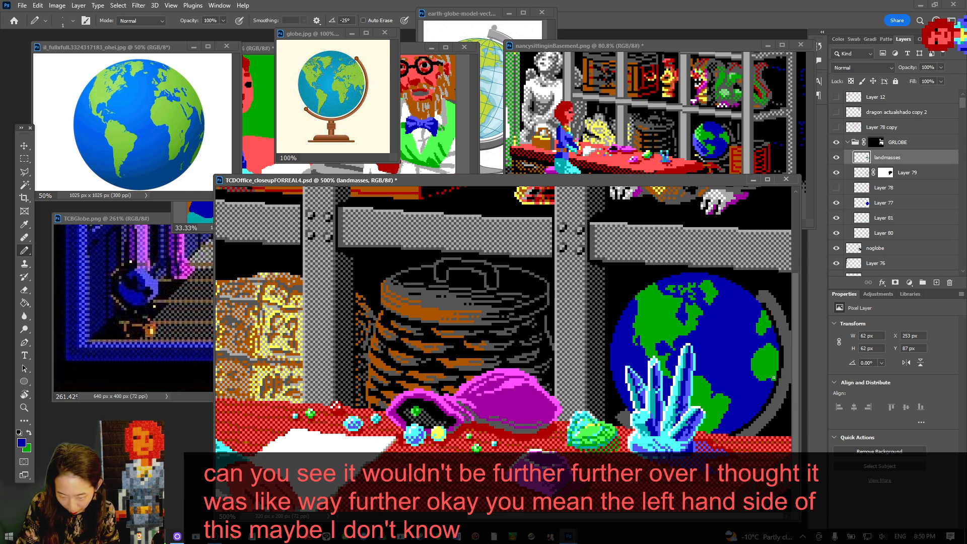
{"action": "key", "text": "x"}
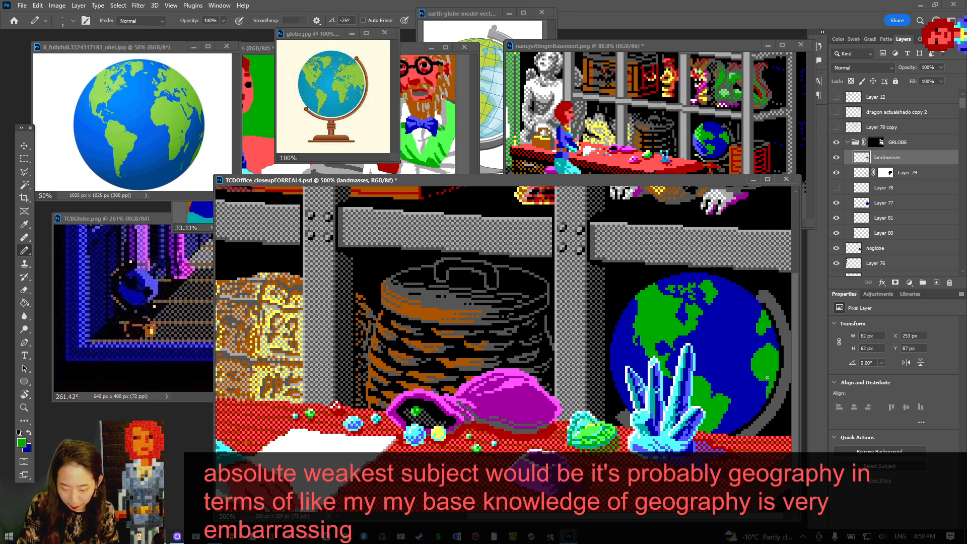
{"action": "key", "text": "x"}
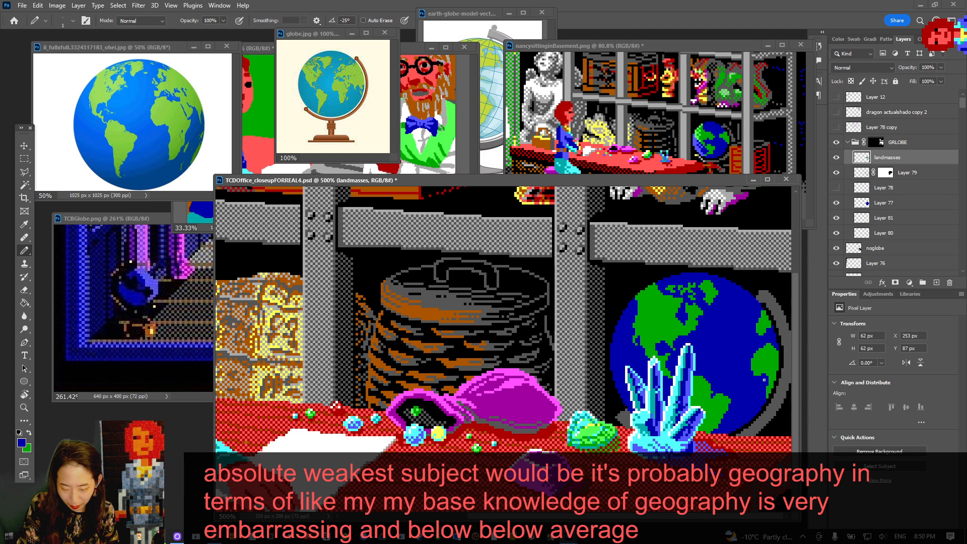
{"action": "key", "text": "ctrl+s"}
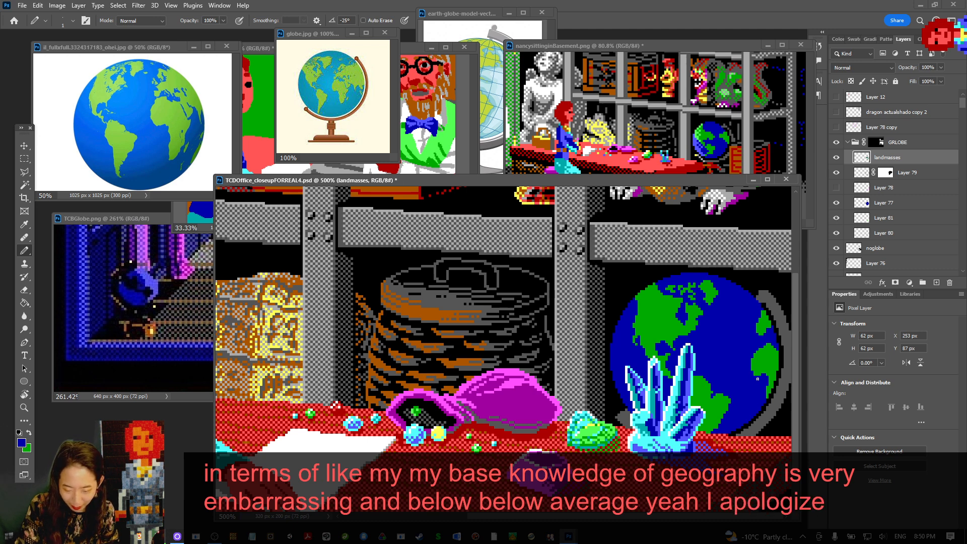
{"action": "left_click", "coordinate": [755, 376]}
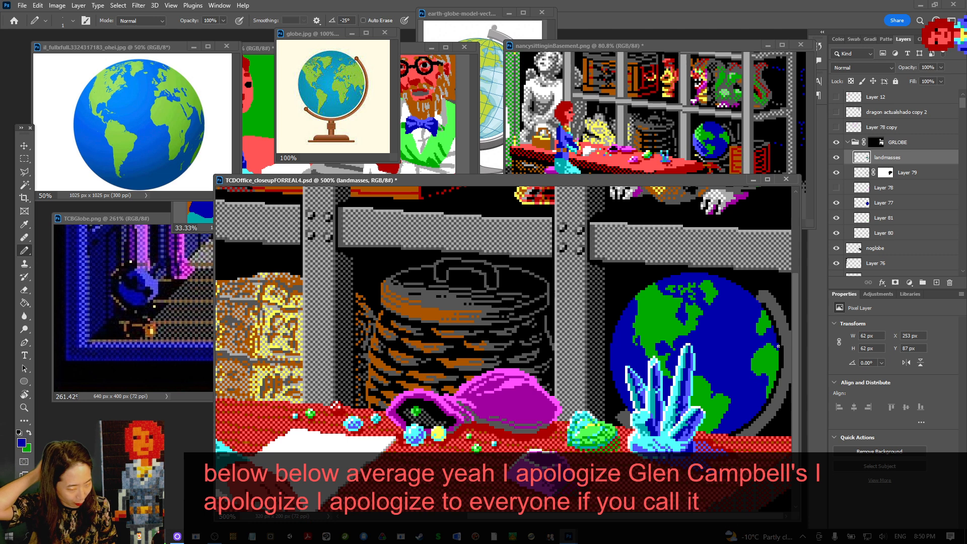
{"action": "key", "text": "x"}
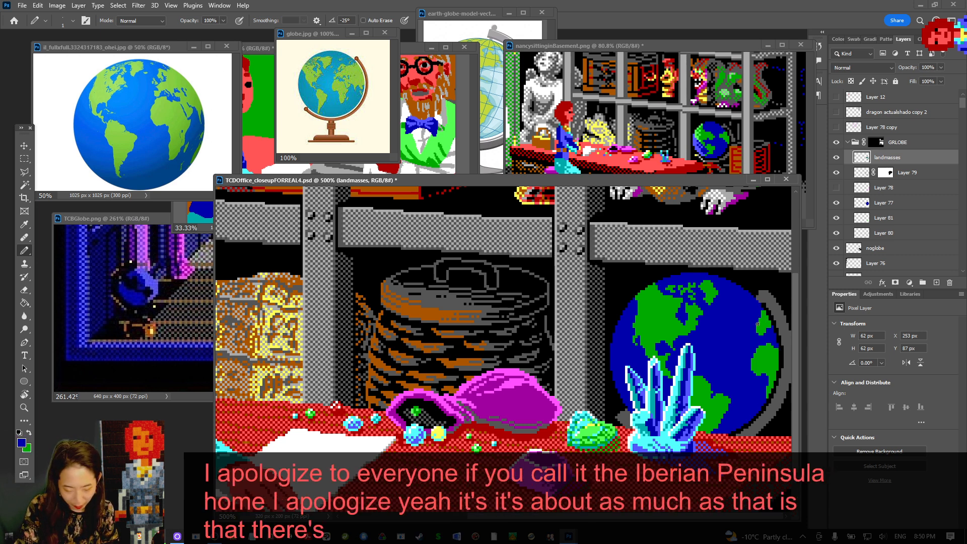
{"action": "key", "text": "x"}
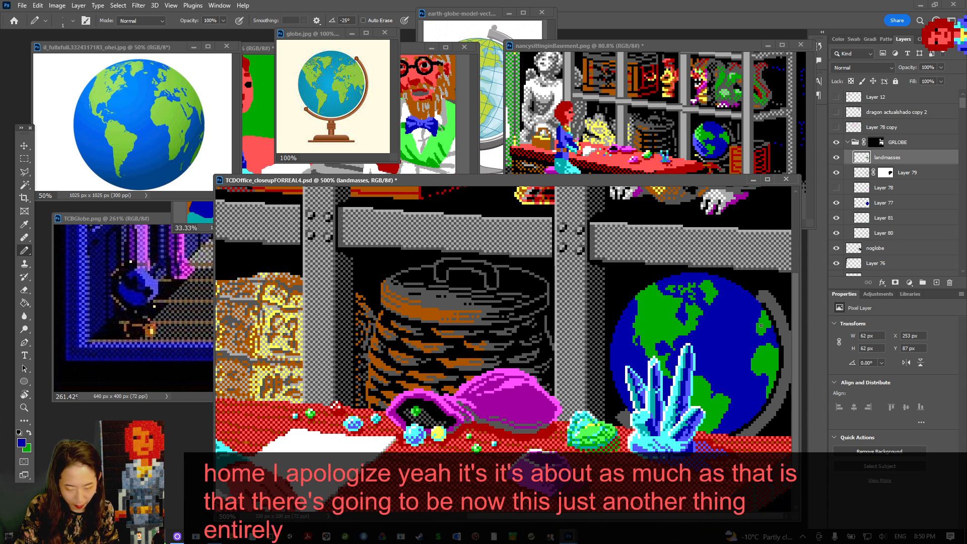
Select the green European landmass above Africa with the Magic Wand, delete it from the landmasses layer, deselect, and save the document
{"action": "key", "text": "w"}
{"action": "left_click", "coordinate": [762, 323]}
{"action": "key", "text": "x"}
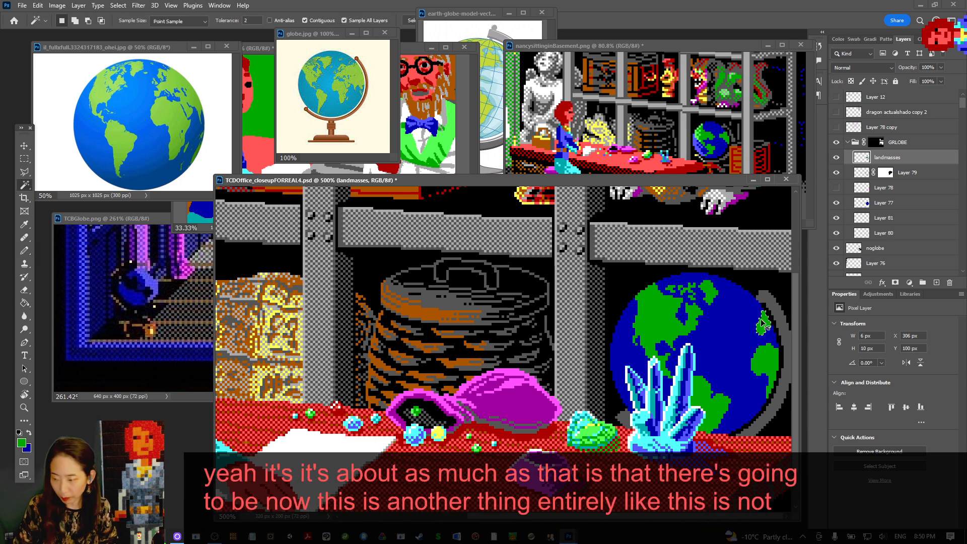
{"action": "key", "text": "Delete"}
{"action": "key", "text": "ctrl+d"}
{"action": "key", "text": "ctrl+s"}
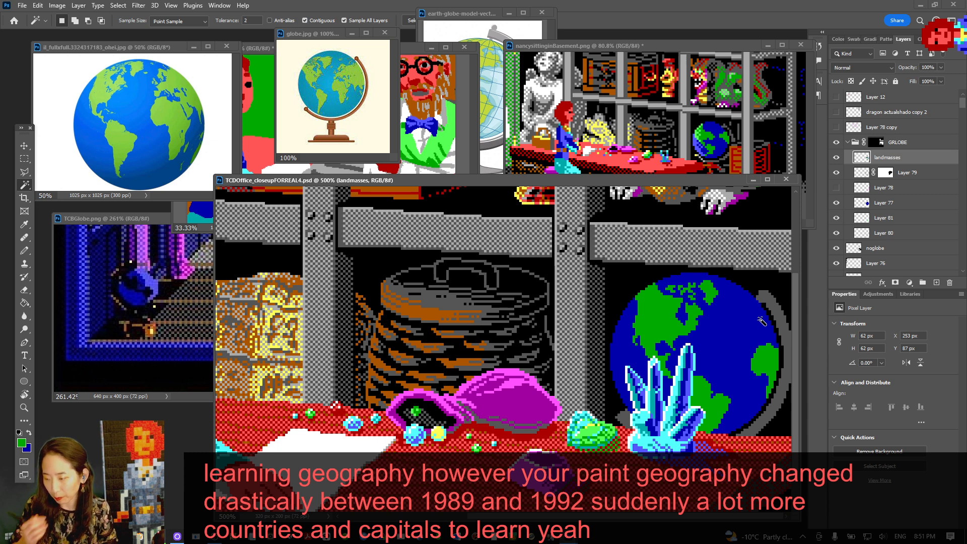
Redraw western Europe and the UK above Africa with green and blue Pencil pixels, then save the document
{"action": "key", "text": "b"}
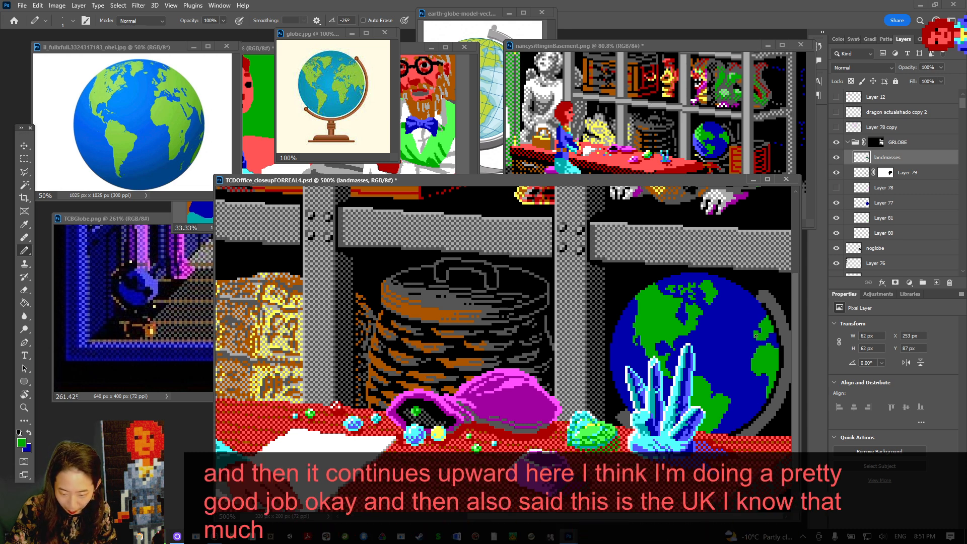
{"action": "key", "text": "x"}
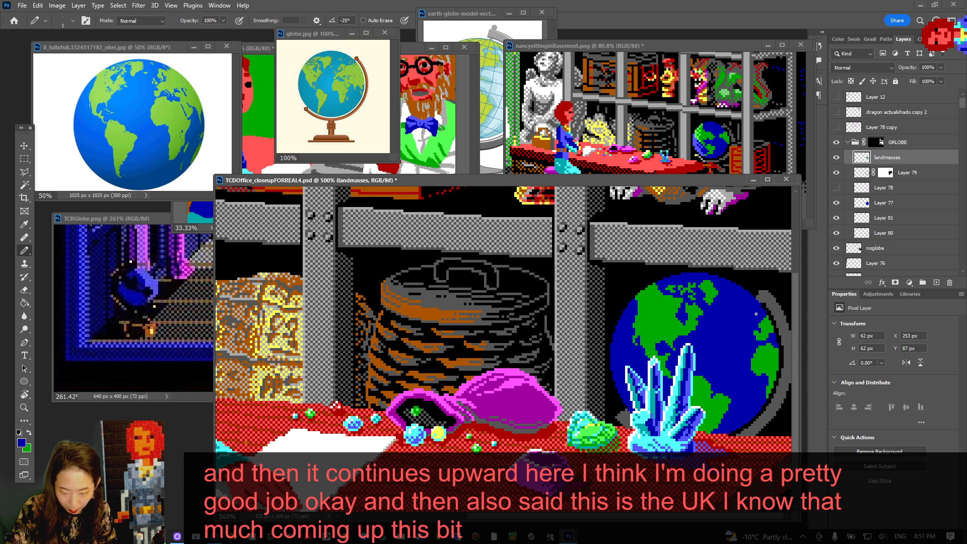
{"action": "key", "text": "x"}
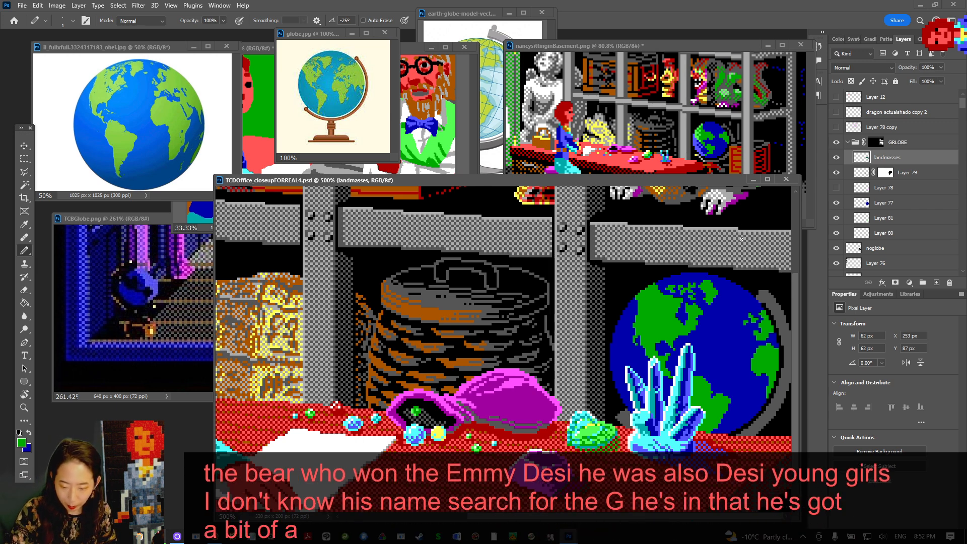
{"action": "left_click", "coordinate": [763, 312]}
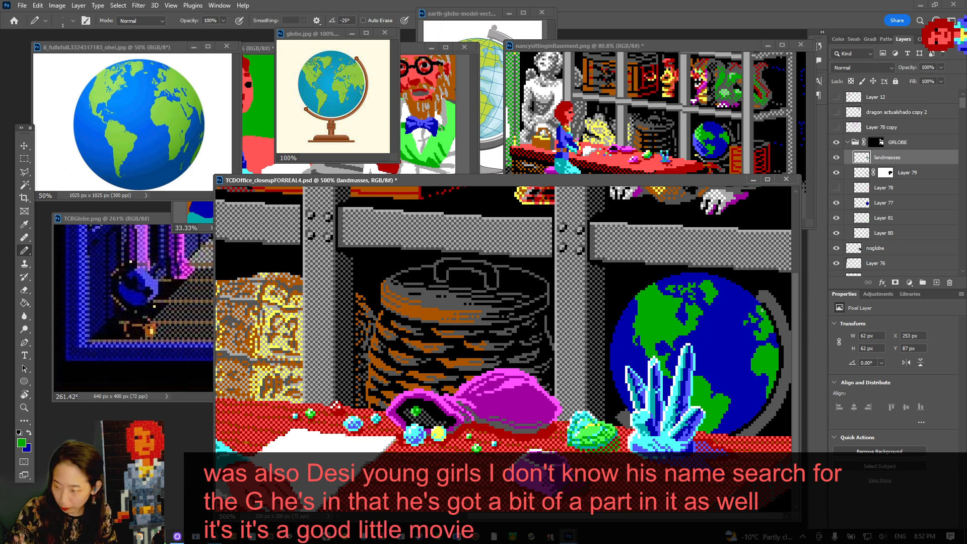
{"action": "key", "text": "ctrl+s"}
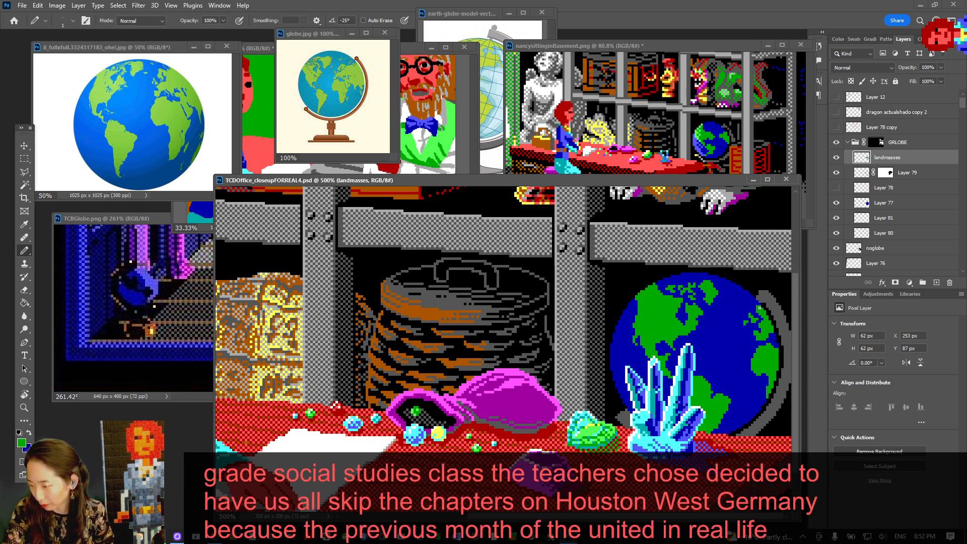
Shape the northern European land above the UK at the globe's edge with green and blue pixels, then save the document
{"action": "key", "text": "x"}
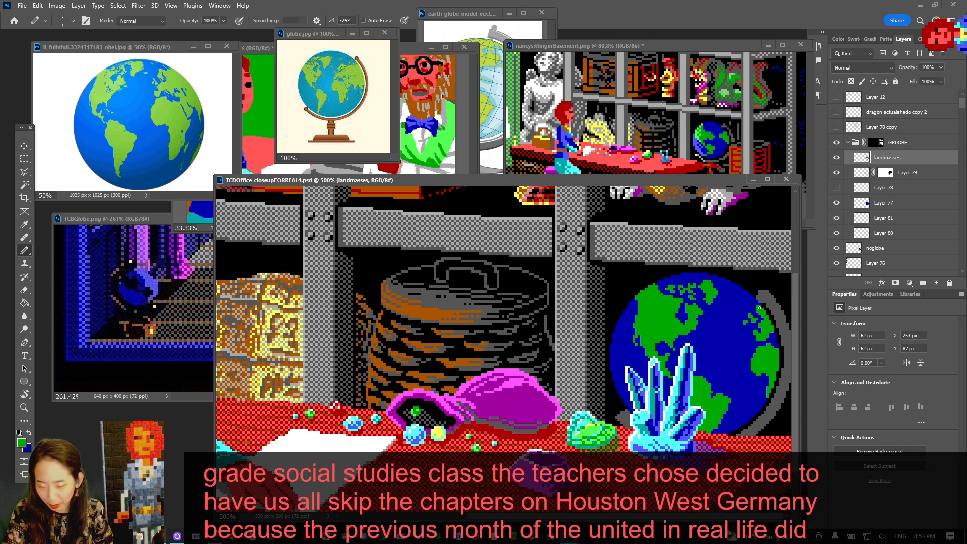
{"action": "left_click", "coordinate": [759, 301]}
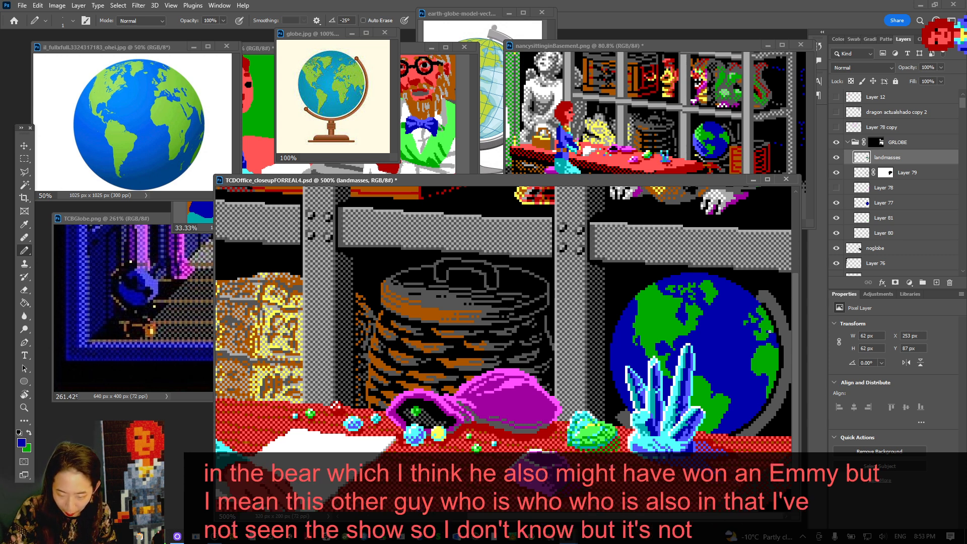
{"action": "key", "text": "x"}
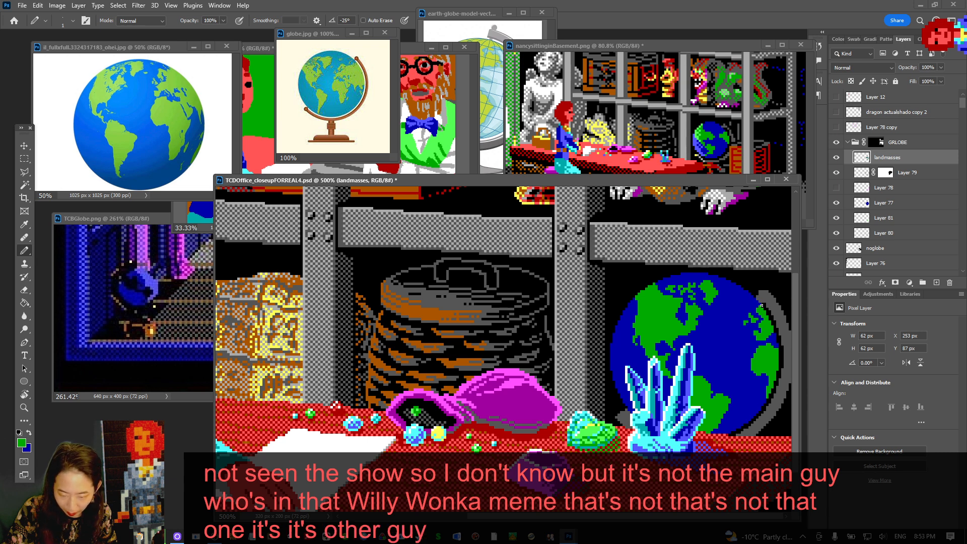
{"action": "key", "text": "x"}
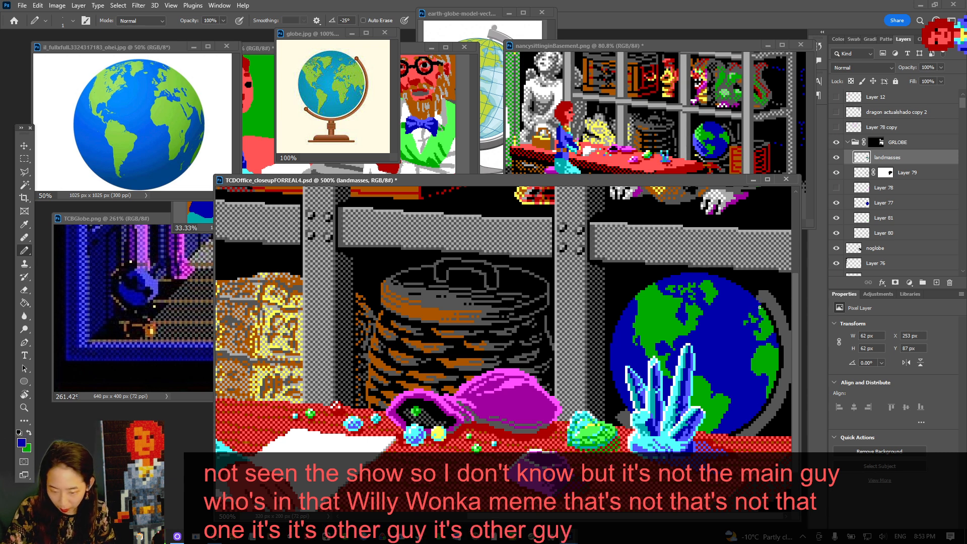
{"action": "key", "text": "ctrl+s"}
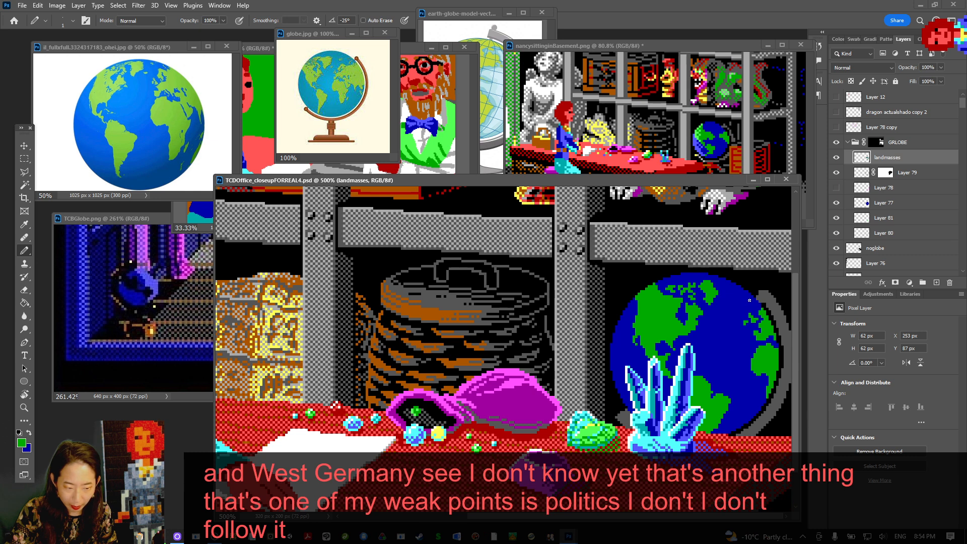
Touch up Europe's coastline and Africa's southwestern coast with blue and green pixels, then save the document
{"action": "key", "text": "x"}
{"action": "left_click", "coordinate": [764, 311]}
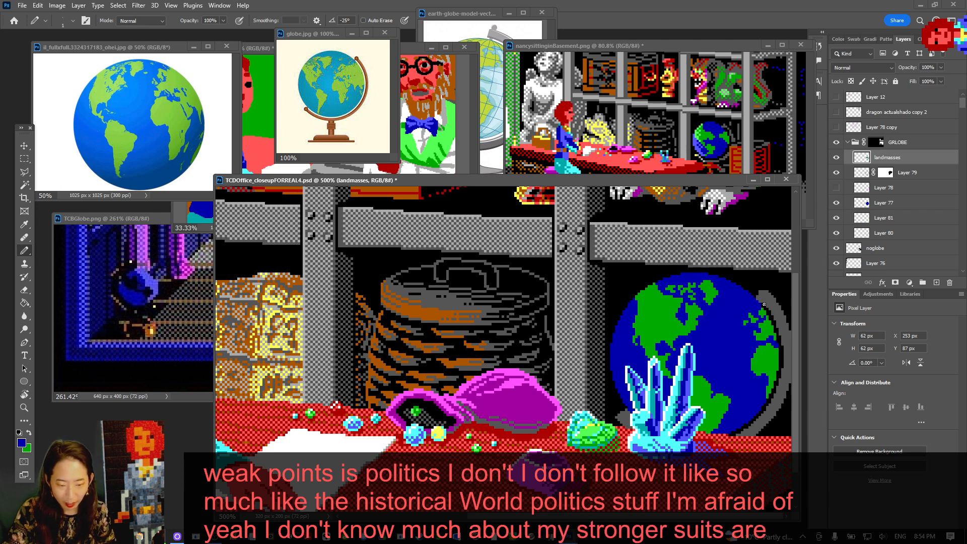
{"action": "key", "text": "x"}
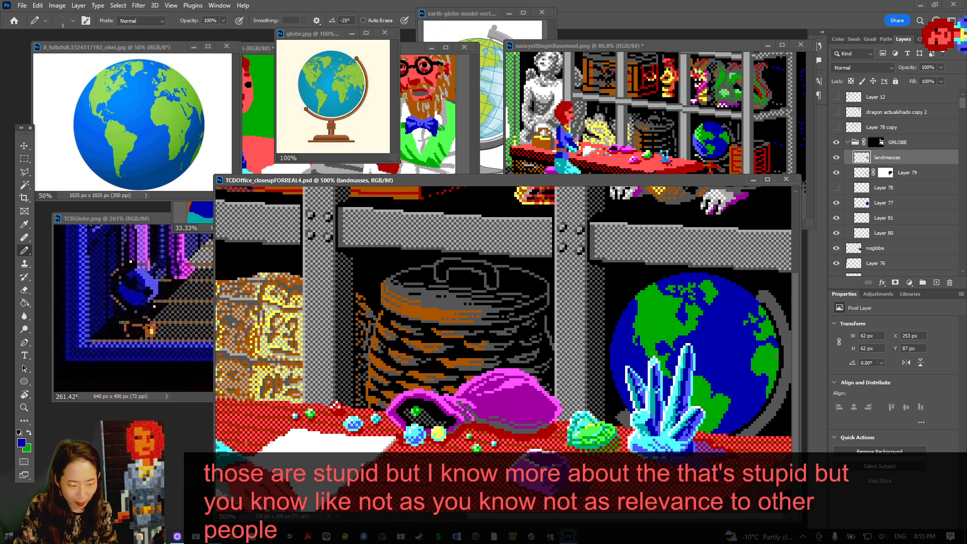
{"action": "left_click", "coordinate": [763, 394]}
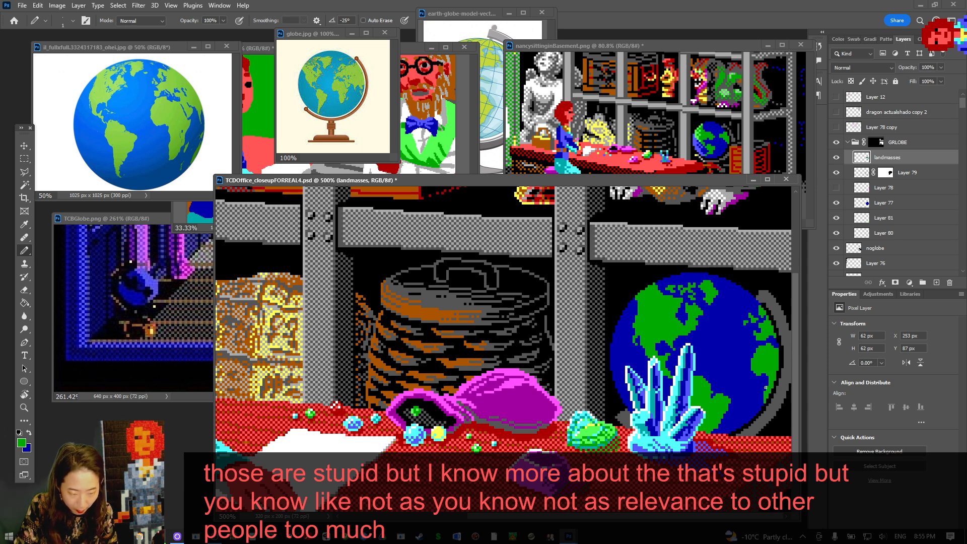
{"action": "key", "text": "ctrl+s"}
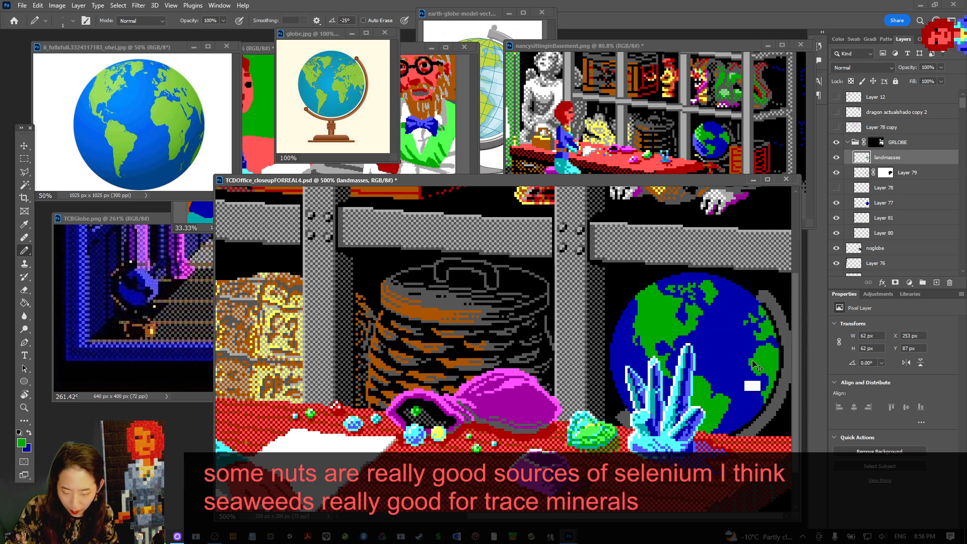
Save the document and add a new layer above the landmasses layer with the default settings
{"action": "key", "text": "ctrl+s"}
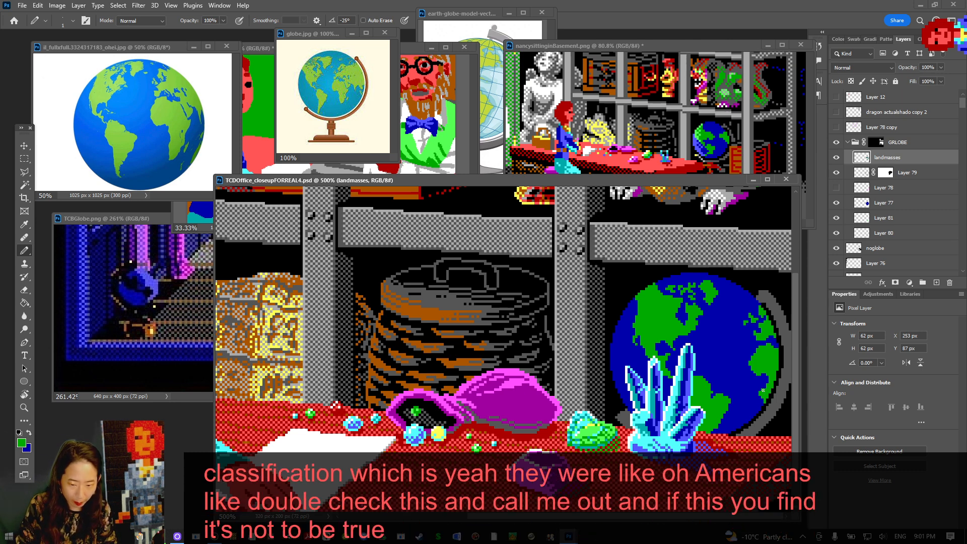
{"action": "key", "text": "ctrl+shift+n"}
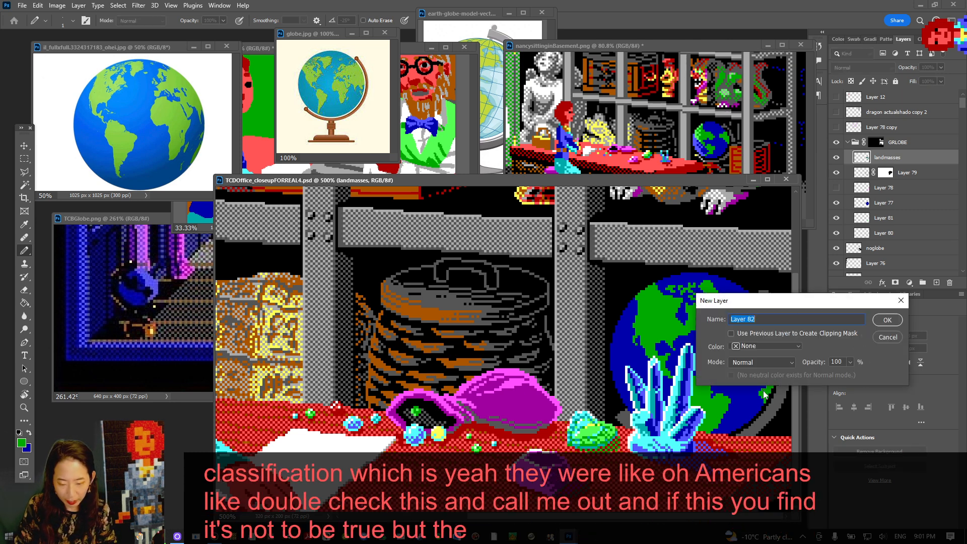
{"action": "key", "text": "Return"}
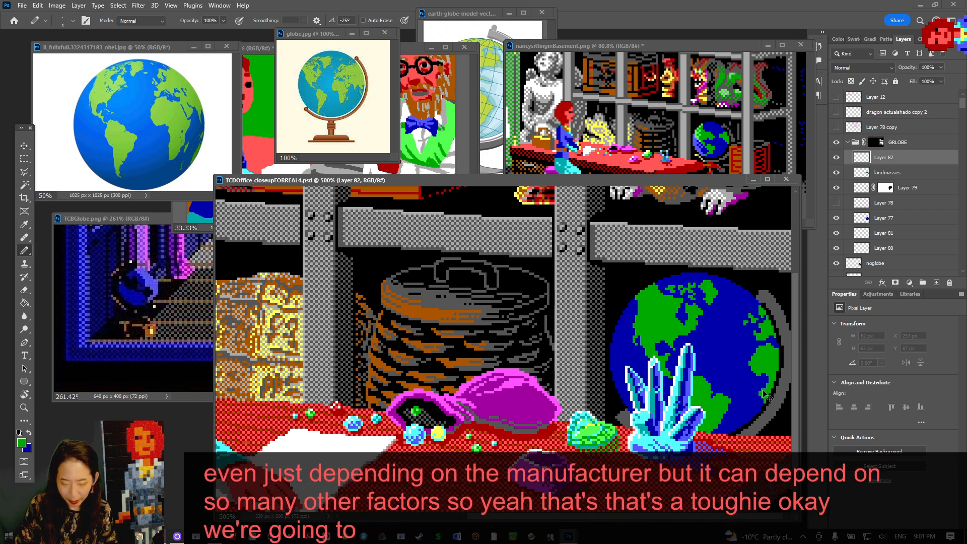
Add a small yellow highlight at the globe's lower-left edge on the new layer, using a sampled yellow, then save the document
{"action": "scroll", "coordinate": [764, 392], "scroll_direction": "down", "scroll_amount": 1}
{"action": "scroll", "coordinate": [764, 393], "scroll_direction": "down", "scroll_amount": 2}
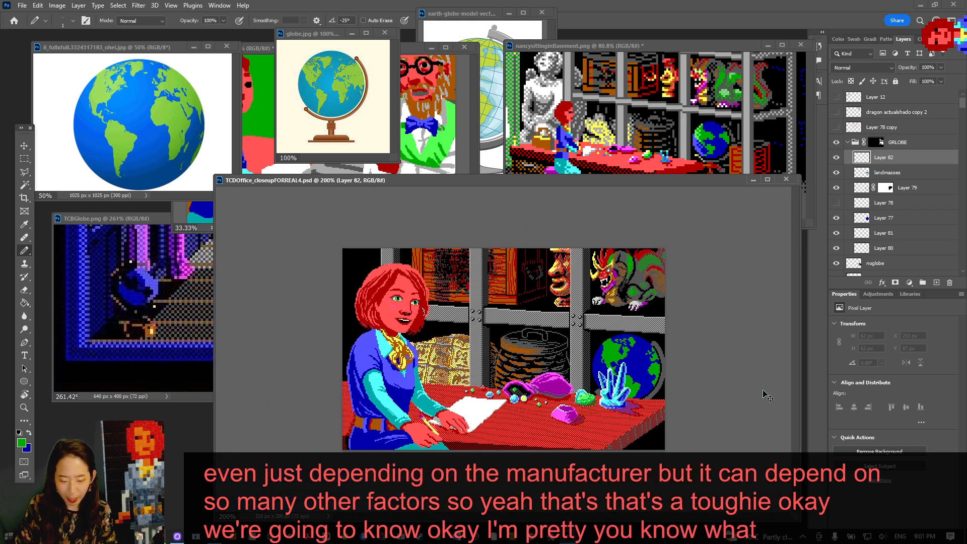
{"action": "scroll", "coordinate": [765, 393], "scroll_direction": "down", "scroll_amount": 1}
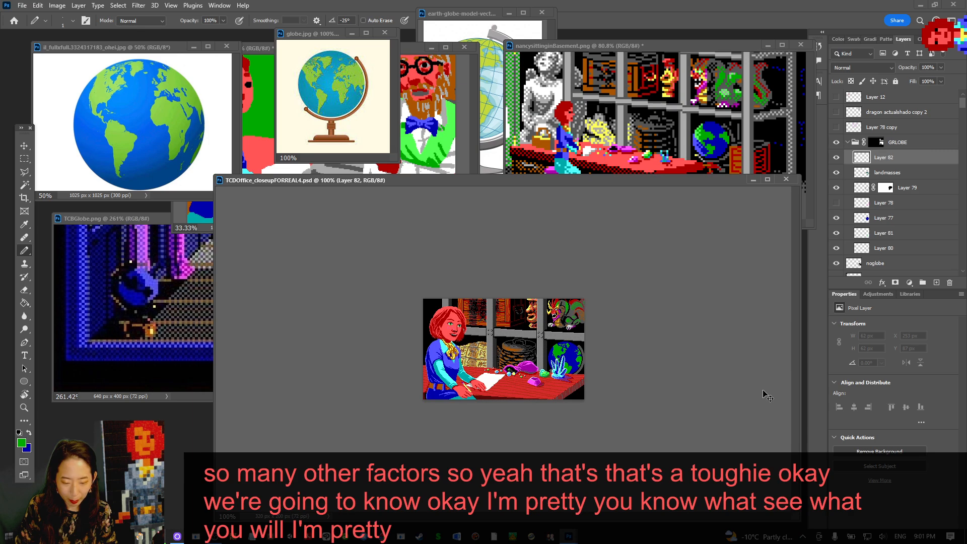
{"action": "scroll", "coordinate": [764, 392], "scroll_direction": "up", "scroll_amount": 4}
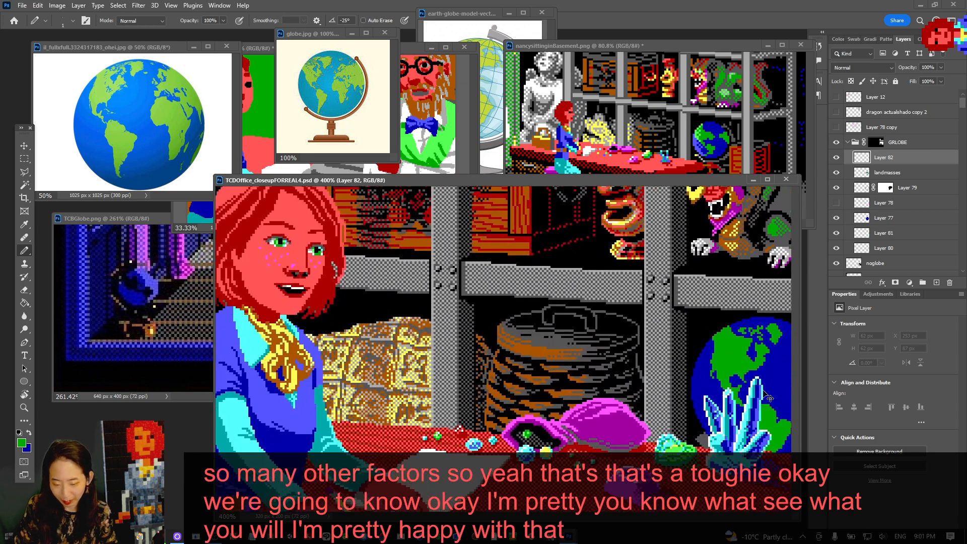
{"action": "left_click_drag", "start_coordinate": [671, 376], "coordinate": [462, 351]}
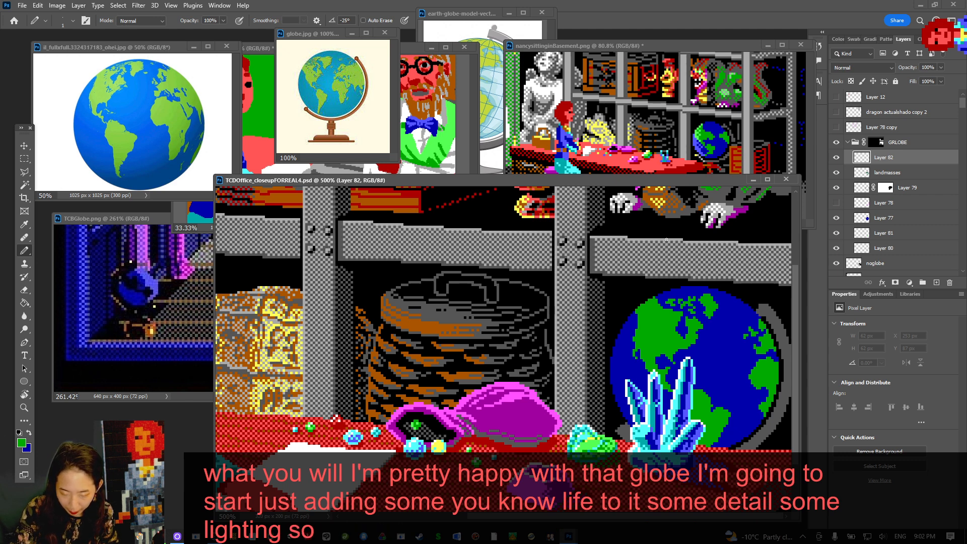
{"action": "left_click", "coordinate": [525, 213], "text": "alt"}
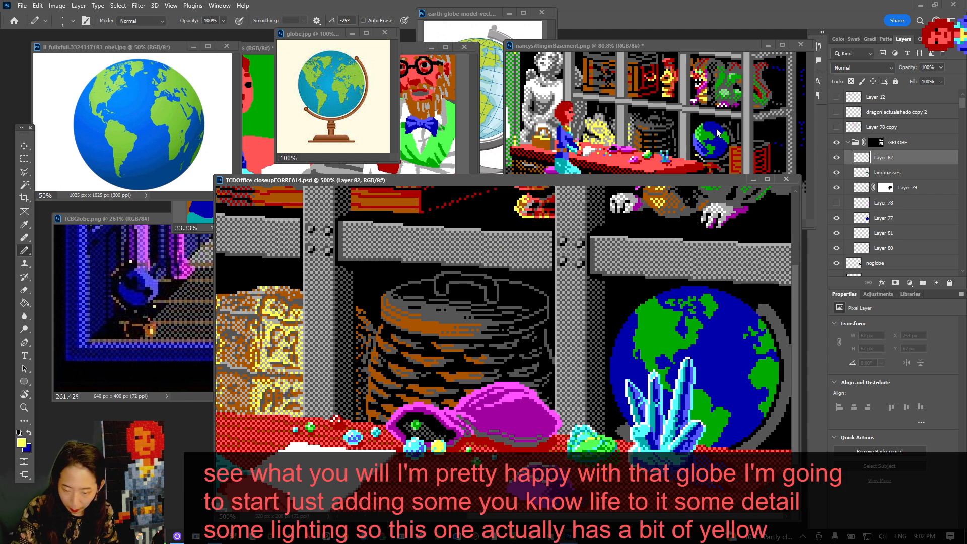
{"action": "left_click", "coordinate": [698, 43]}
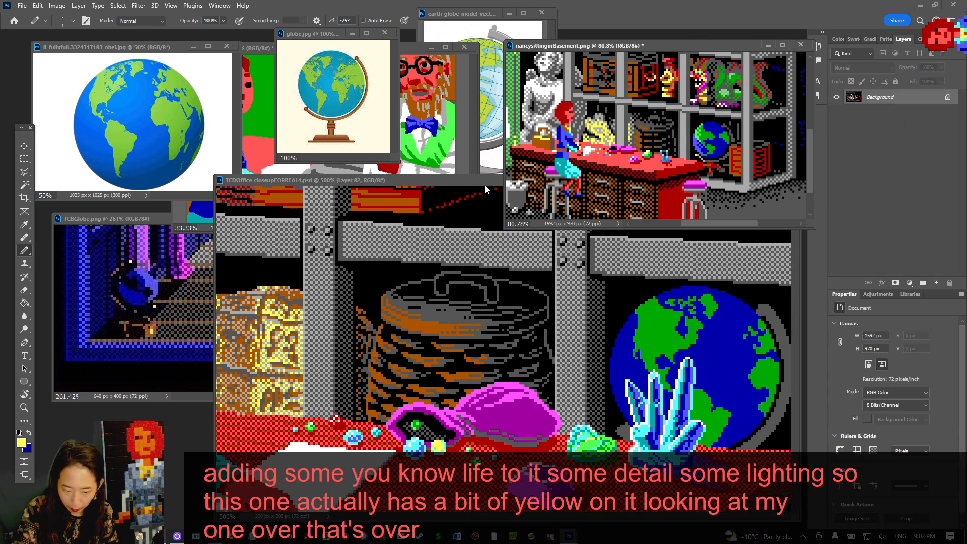
{"action": "left_click", "coordinate": [486, 180]}
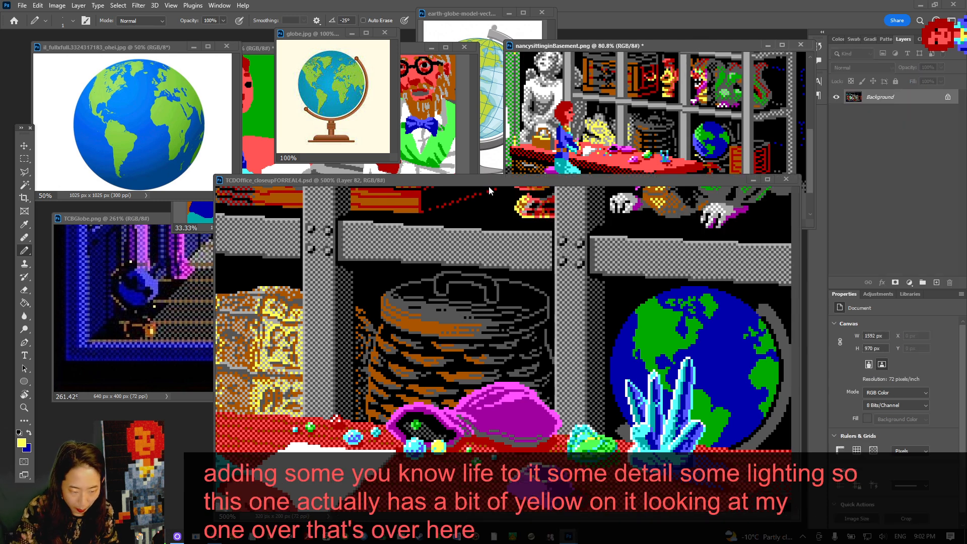
{"action": "left_click", "coordinate": [617, 429]}
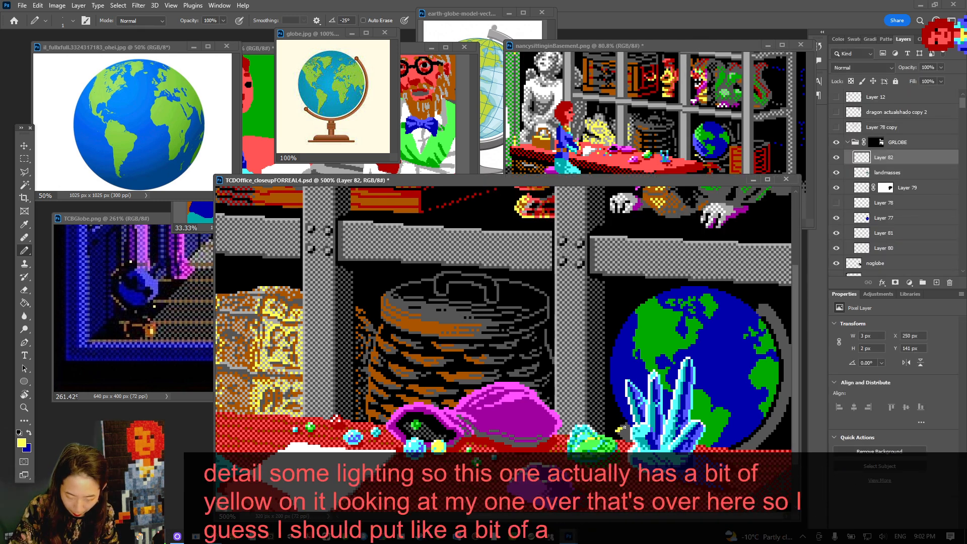
{"action": "left_click_drag", "start_coordinate": [622, 429], "coordinate": [626, 425]}
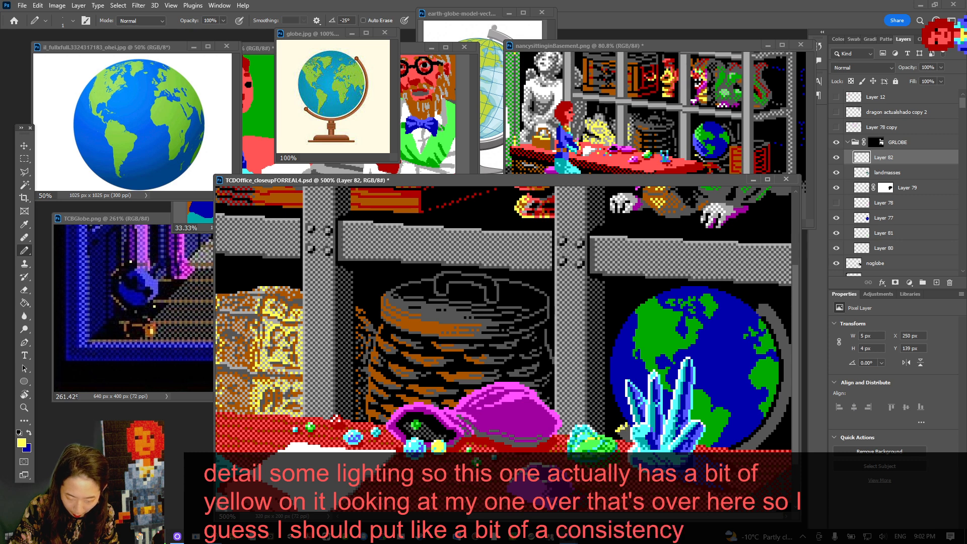
{"action": "key", "text": "ctrl+s"}
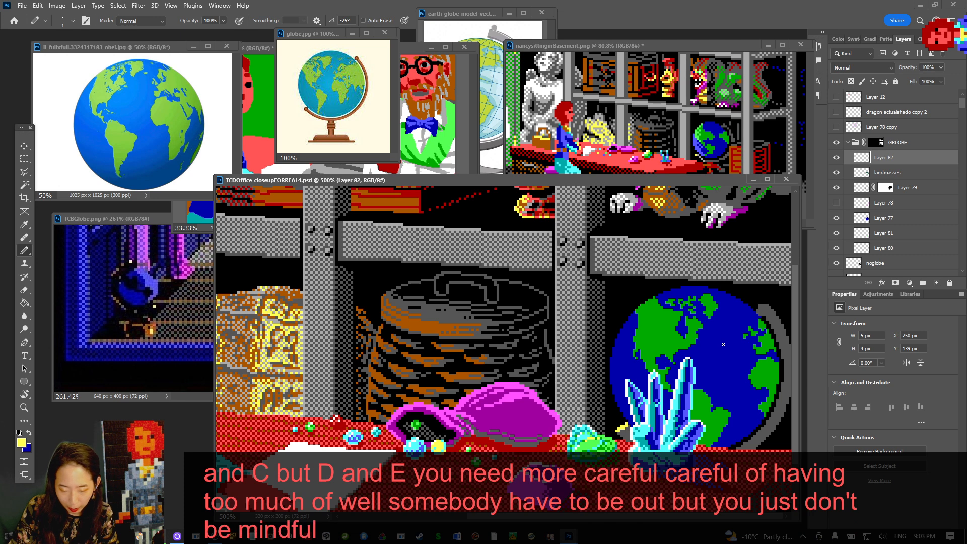
Shade around the yellow highlight at the globe's lower-left edge with sampled gray Pencil pixels, then save the document
{"action": "left_click", "coordinate": [626, 231], "text": "alt"}
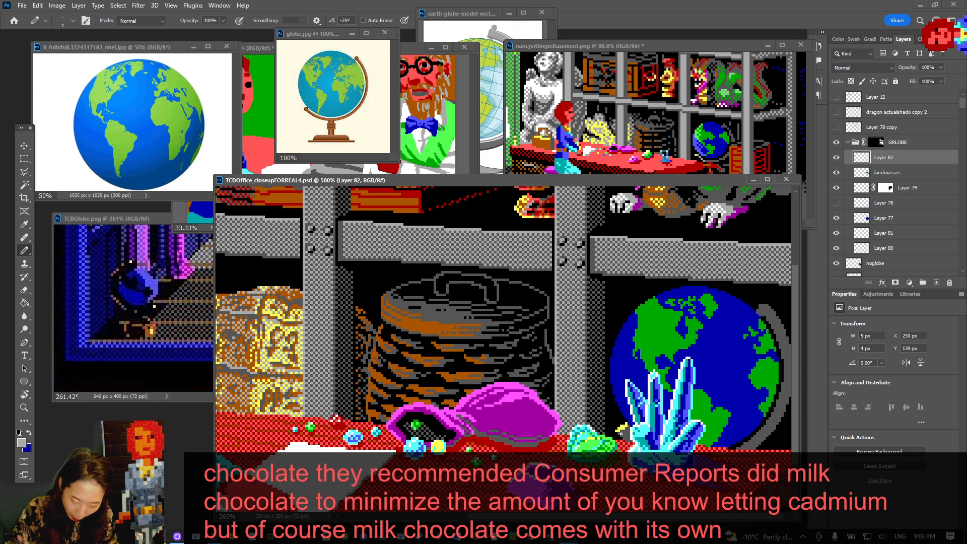
{"action": "left_click", "coordinate": [622, 428]}
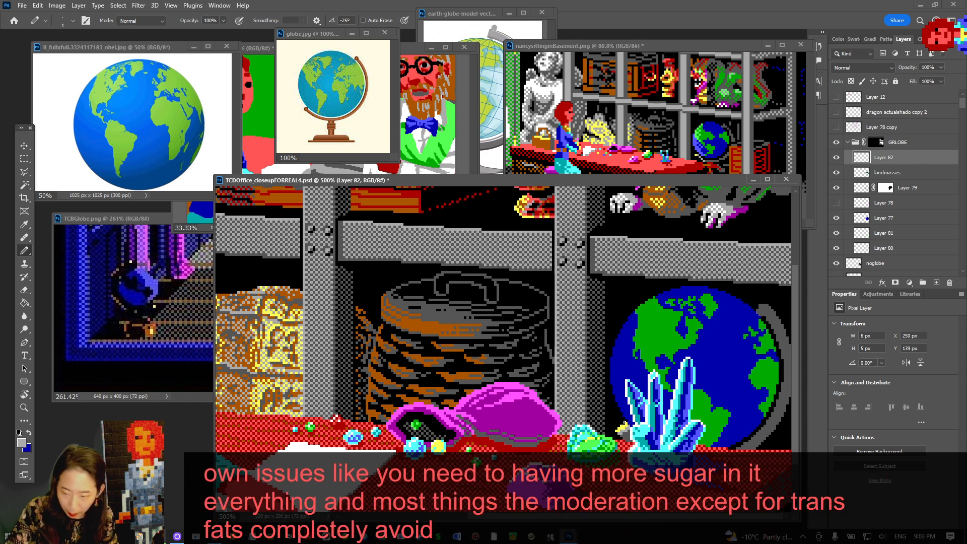
{"action": "key", "text": "ctrl+s"}
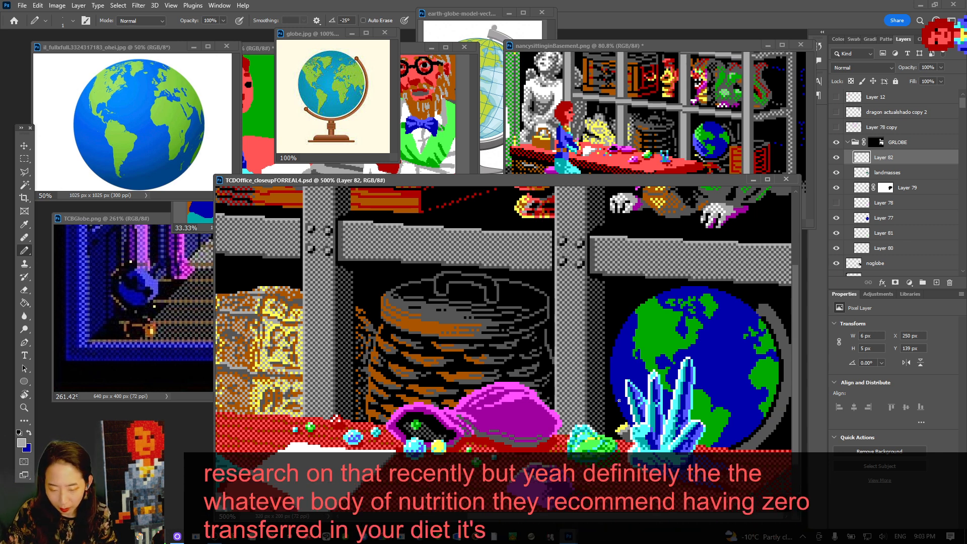
{"action": "left_click", "coordinate": [624, 437]}
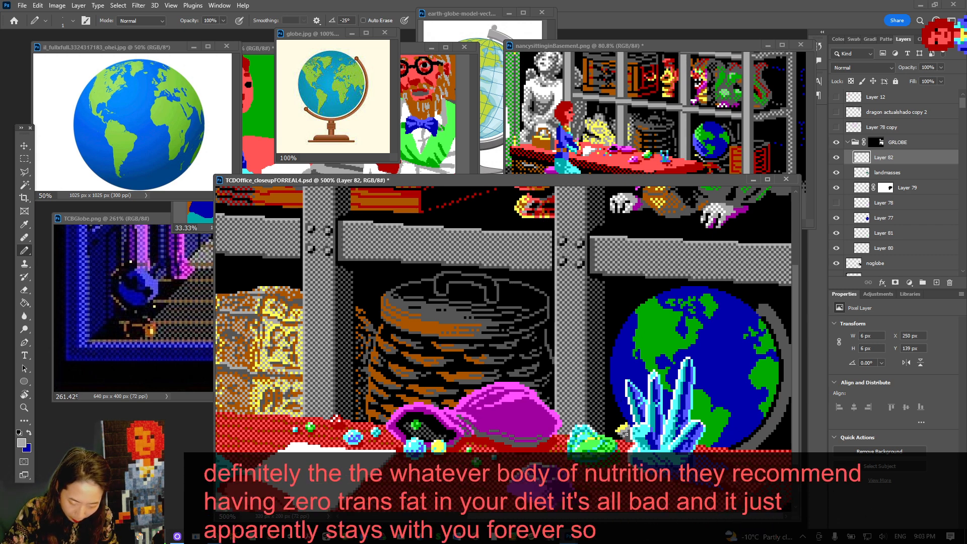
{"action": "left_click", "coordinate": [627, 432], "text": "alt"}
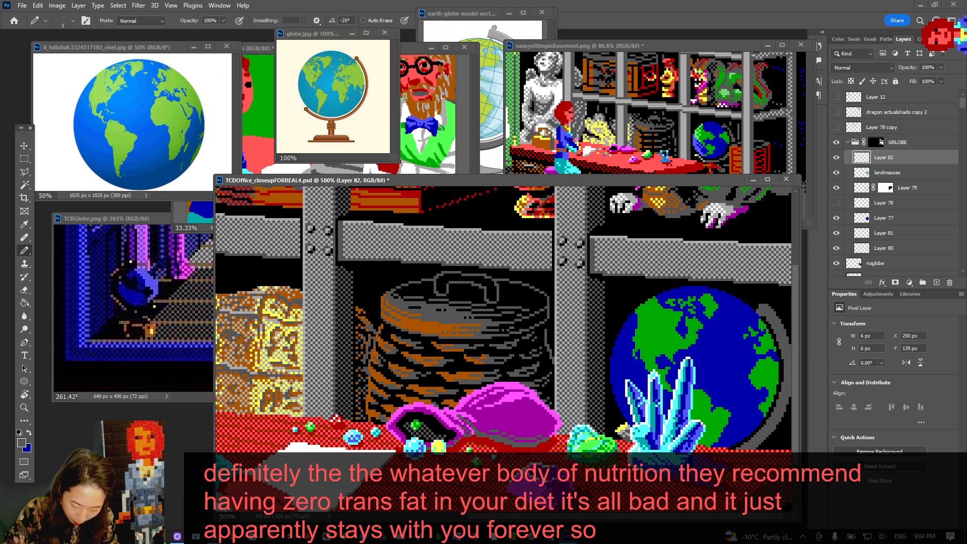
{"action": "left_click", "coordinate": [628, 432], "text": "alt"}
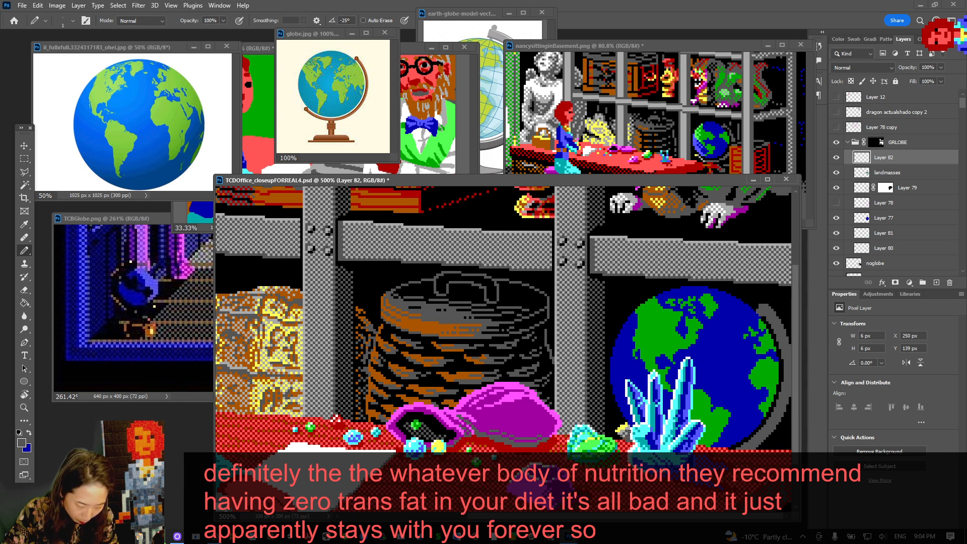
{"action": "left_click", "coordinate": [628, 430], "text": "alt"}
{"action": "key", "text": "ctrl+s"}
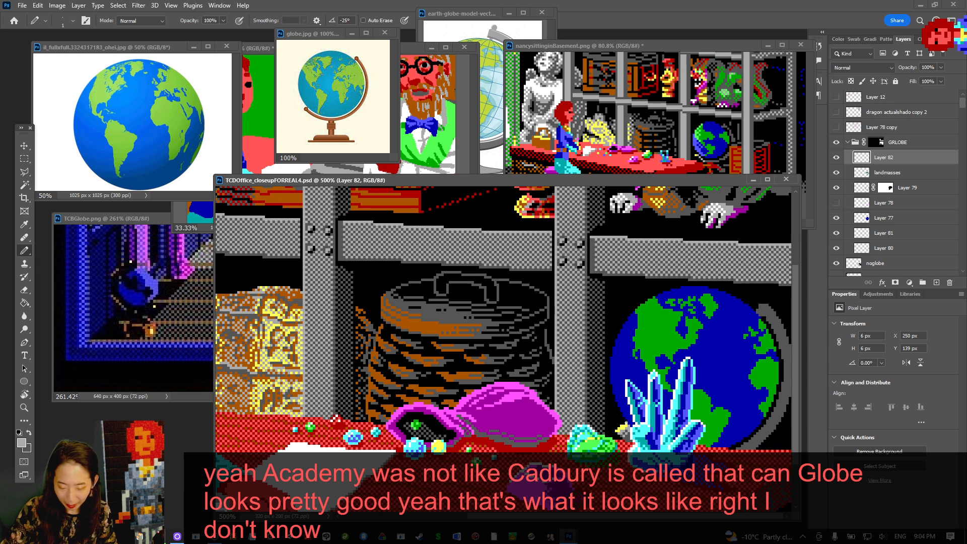
Refine the upper end of the globe's gray bracket with black and dark gray pixels, then save the document
{"action": "left_click", "coordinate": [747, 295], "text": "alt"}
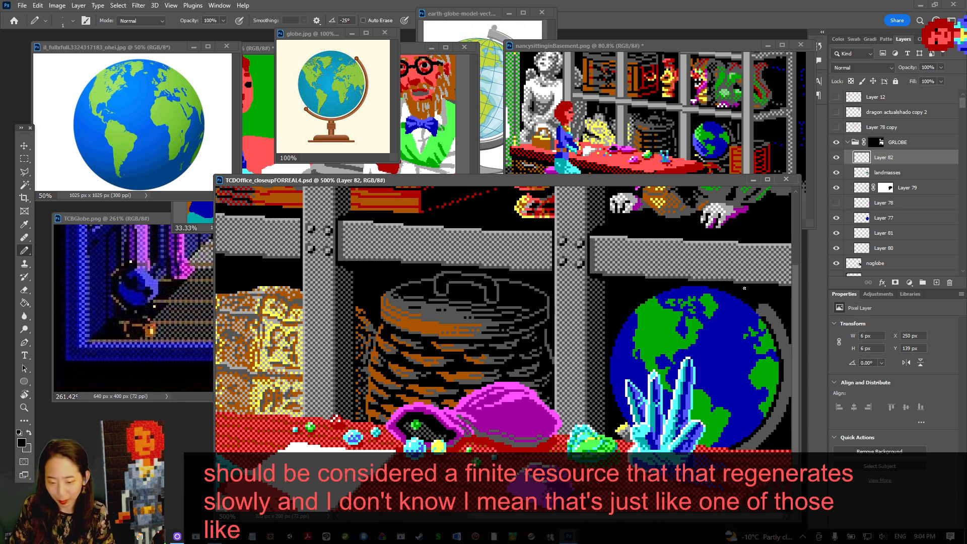
{"action": "left_click", "coordinate": [761, 308]}
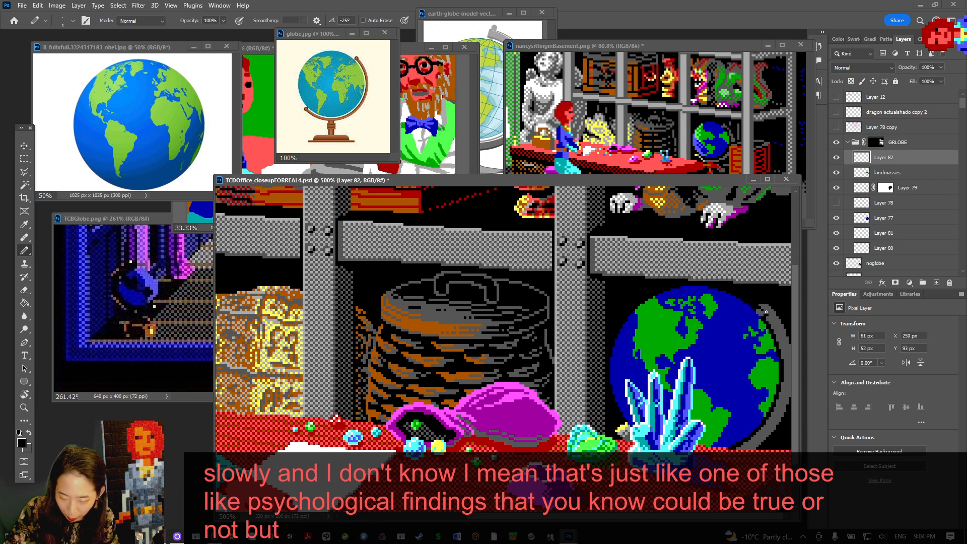
{"action": "key", "text": "ctrl+s"}
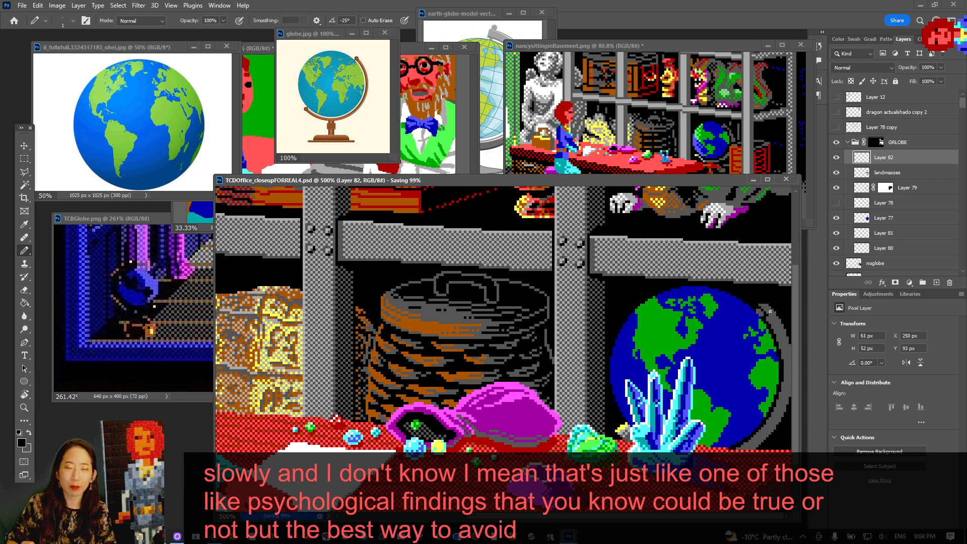
{"action": "left_click", "coordinate": [770, 306]}
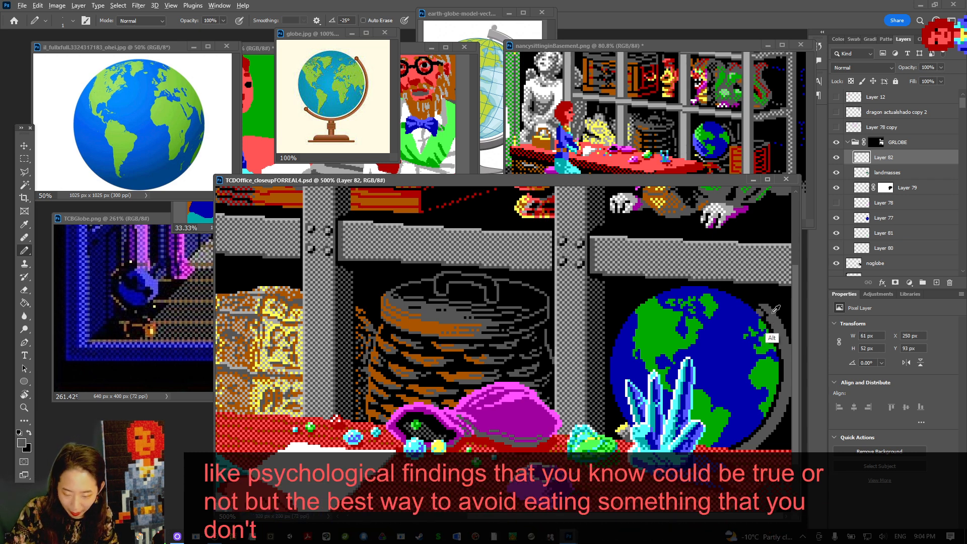
{"action": "key", "text": "ctrl+s"}
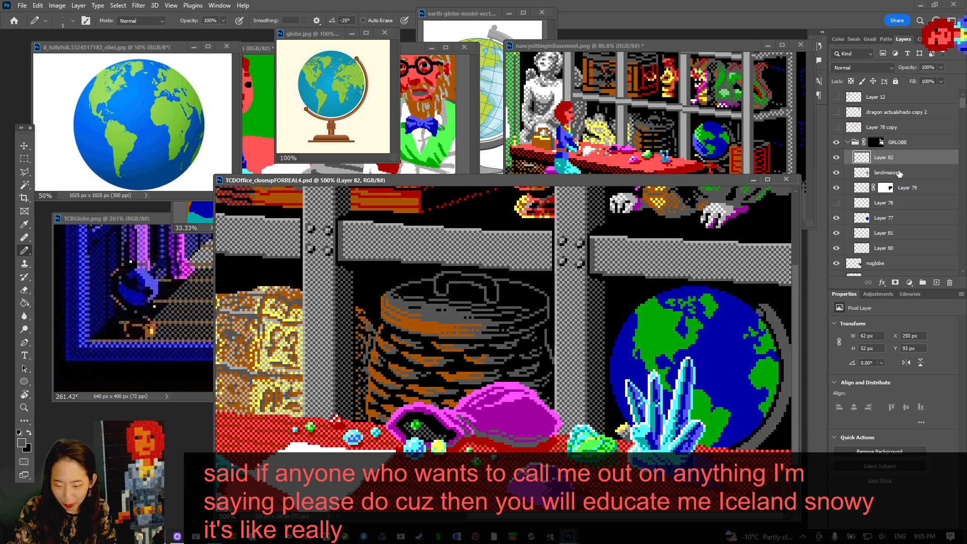
Draw a small Iceland northwest of Europe on the landmasses layer using sampled green and blue
{"action": "left_click", "coordinate": [863, 172]}
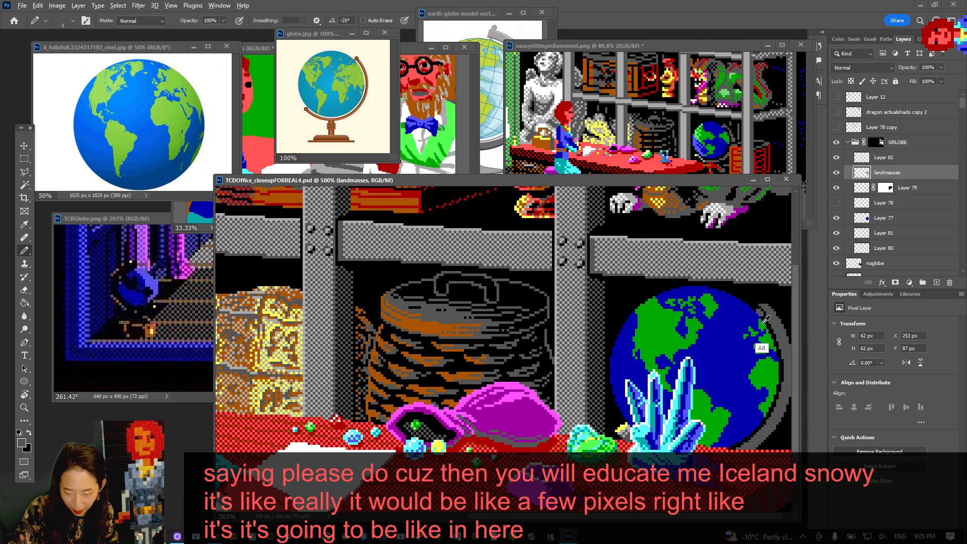
{"action": "left_click", "coordinate": [748, 318], "text": "alt"}
{"action": "left_click", "coordinate": [738, 314]}
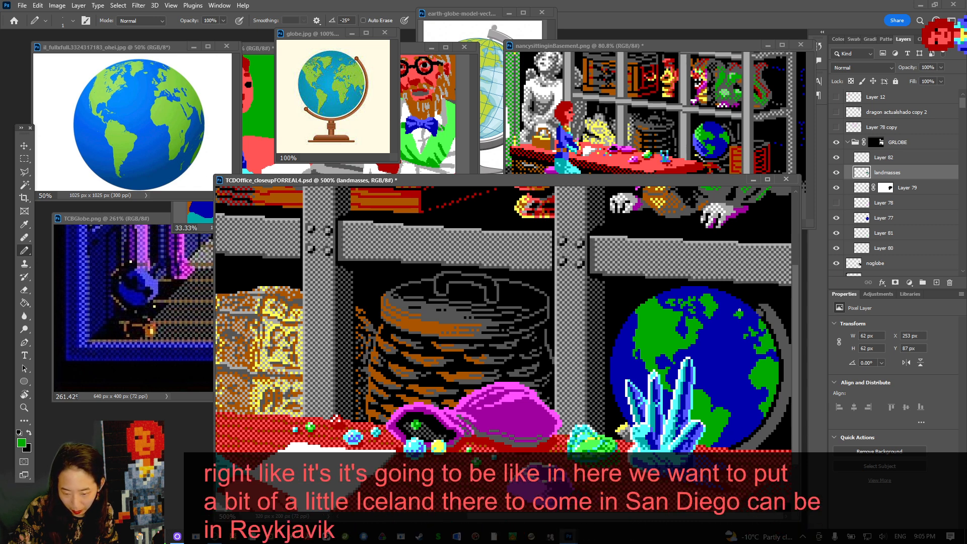
{"action": "left_click", "coordinate": [741, 312], "text": "alt"}
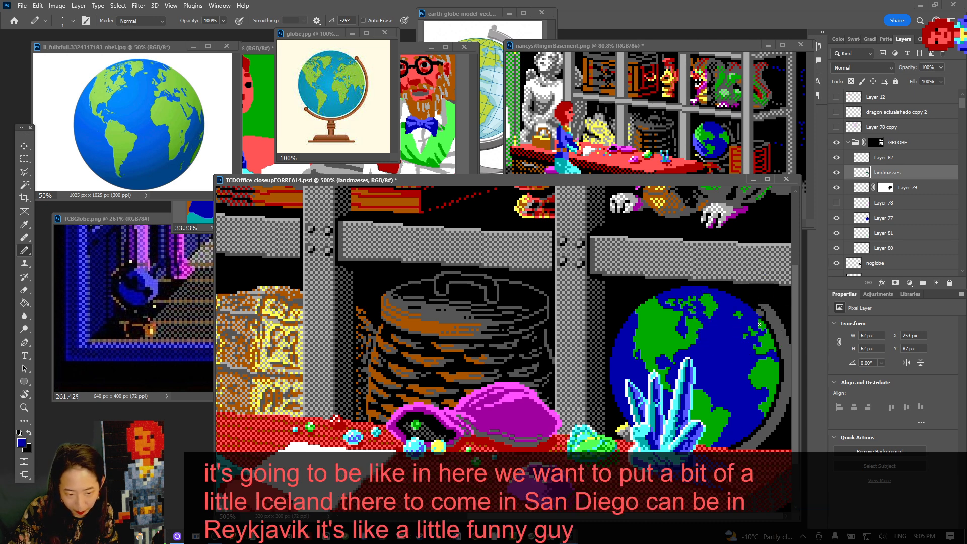
{"action": "left_click", "coordinate": [759, 322], "text": "alt"}
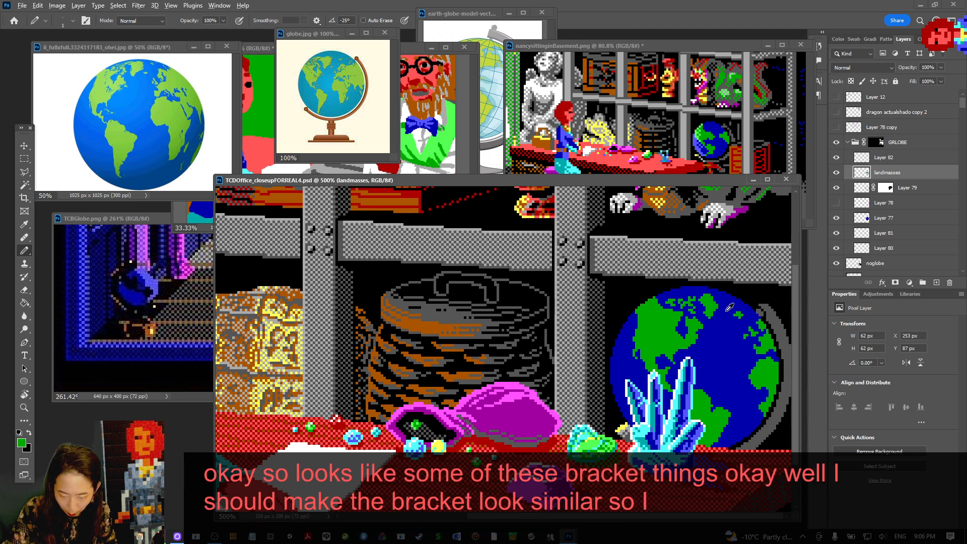
Color the upper end of the globe's bracket with brown sampled from the basket, then save the document
{"action": "key", "text": "alt"}
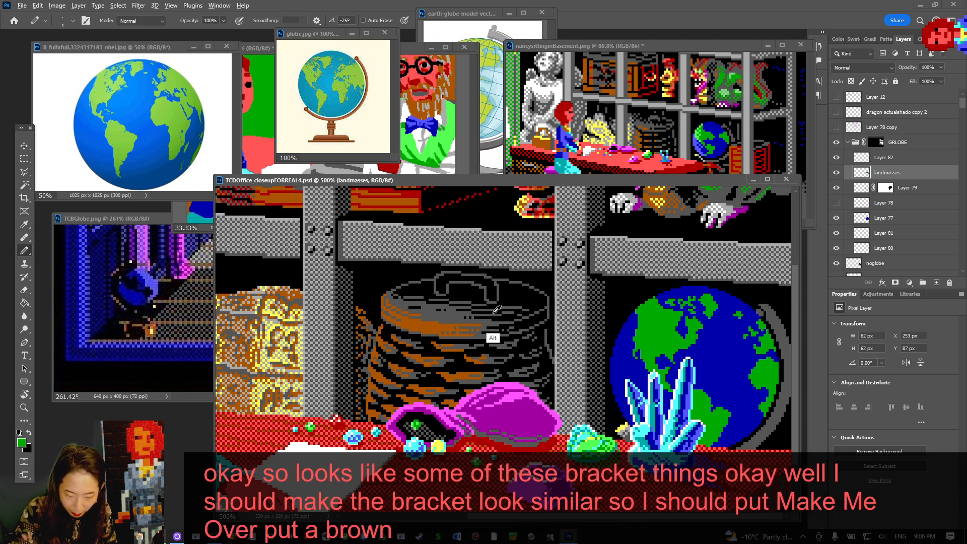
{"action": "left_click", "coordinate": [433, 325], "text": "alt"}
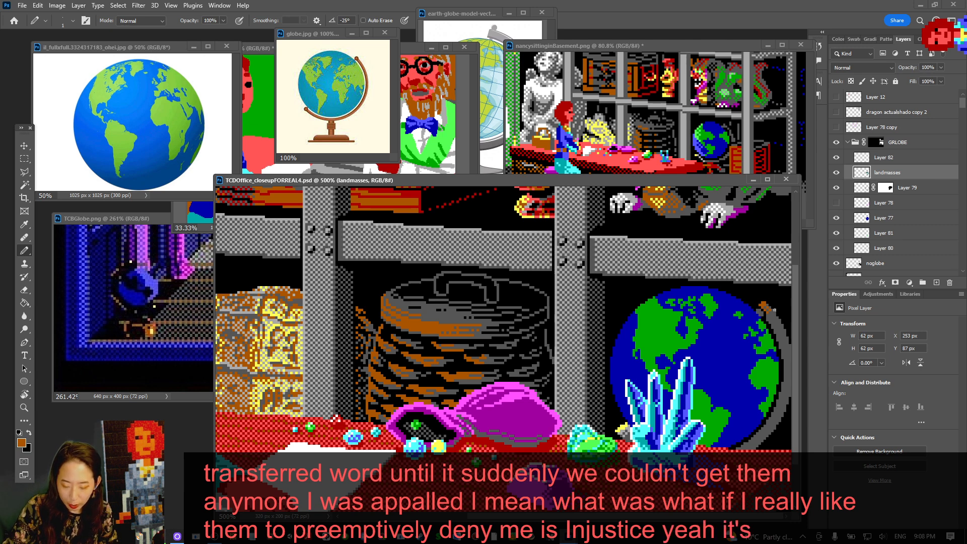
{"action": "left_click", "coordinate": [758, 311]}
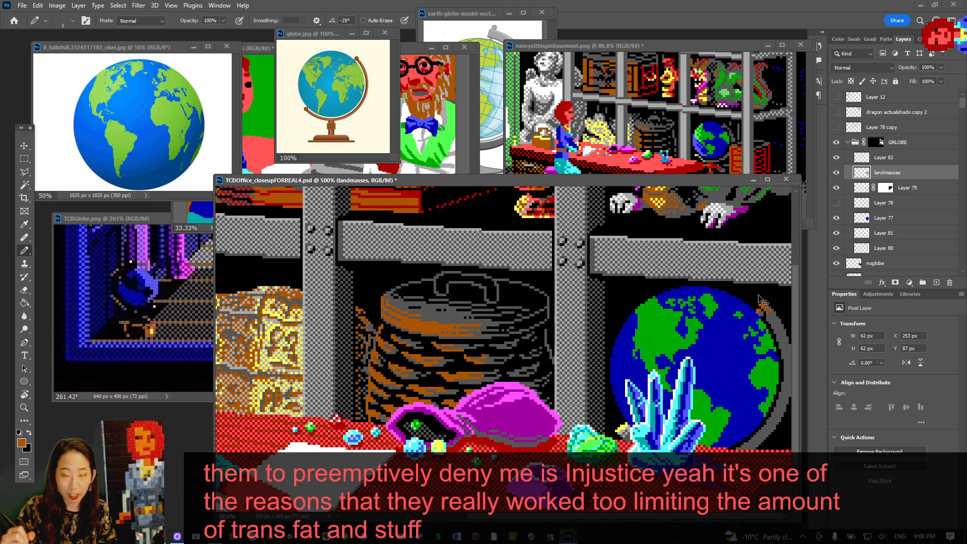
{"action": "key", "text": "ctrl+s"}
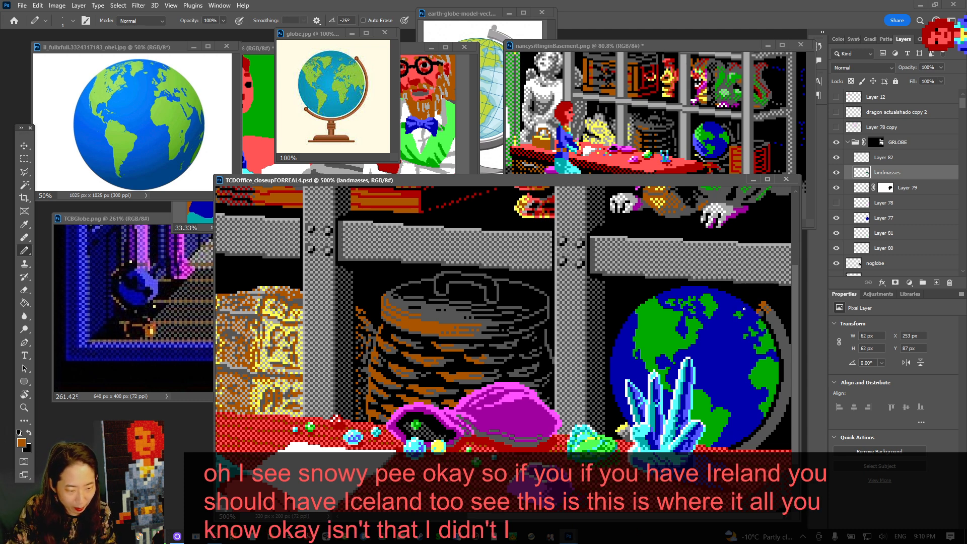
Touch up the globe's small European landmasses and South America with green sampled from the landmasses, and save the document
{"action": "left_click", "coordinate": [754, 333], "text": "alt"}
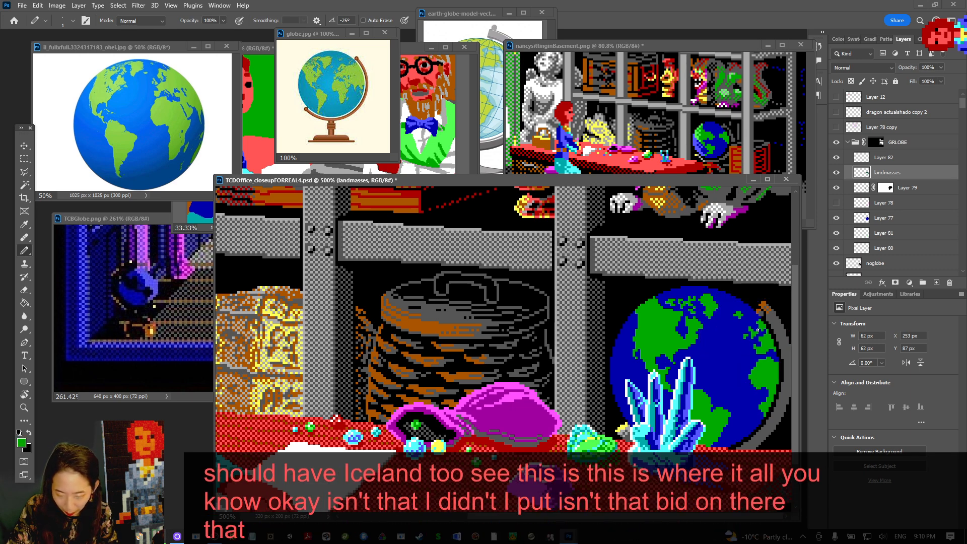
{"action": "left_click", "coordinate": [757, 331]}
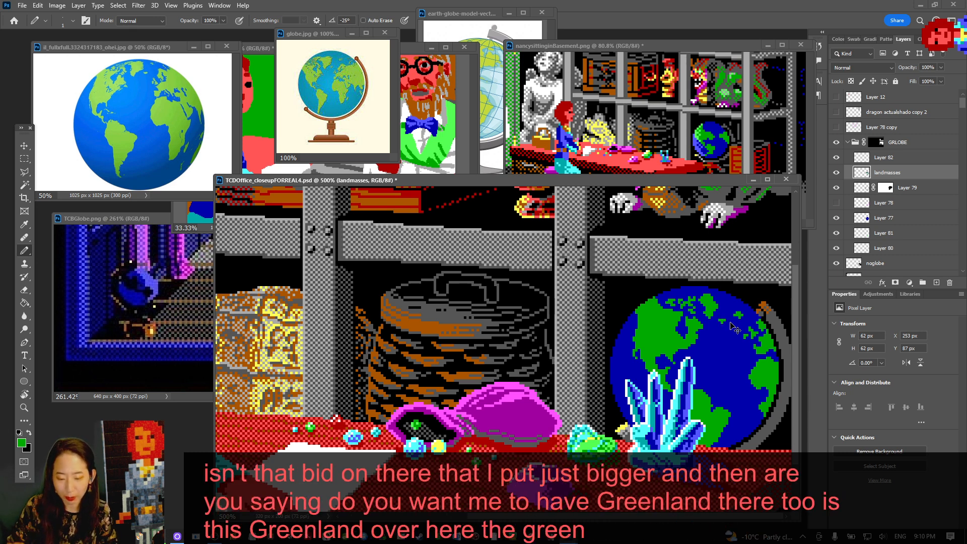
{"action": "key", "text": "ctrl+s"}
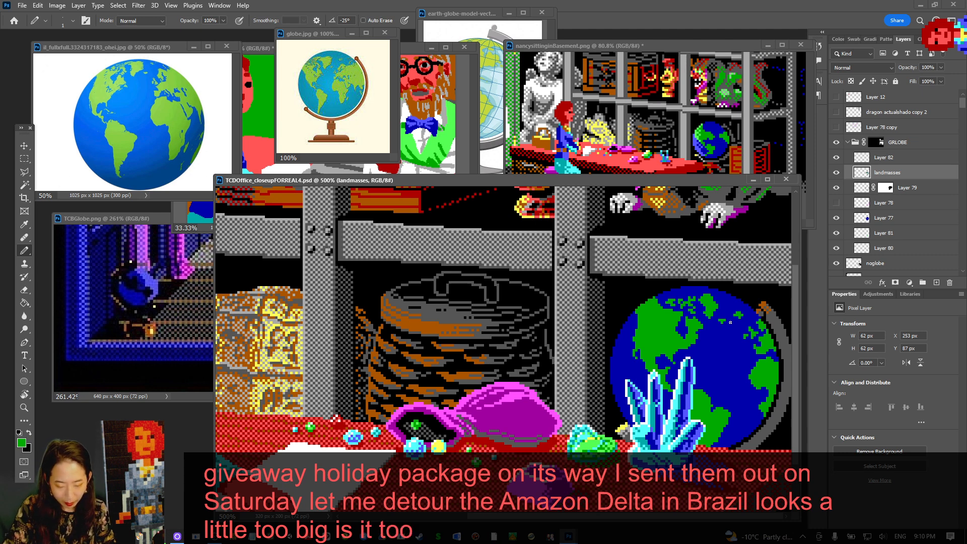
{"action": "left_click", "coordinate": [711, 411]}
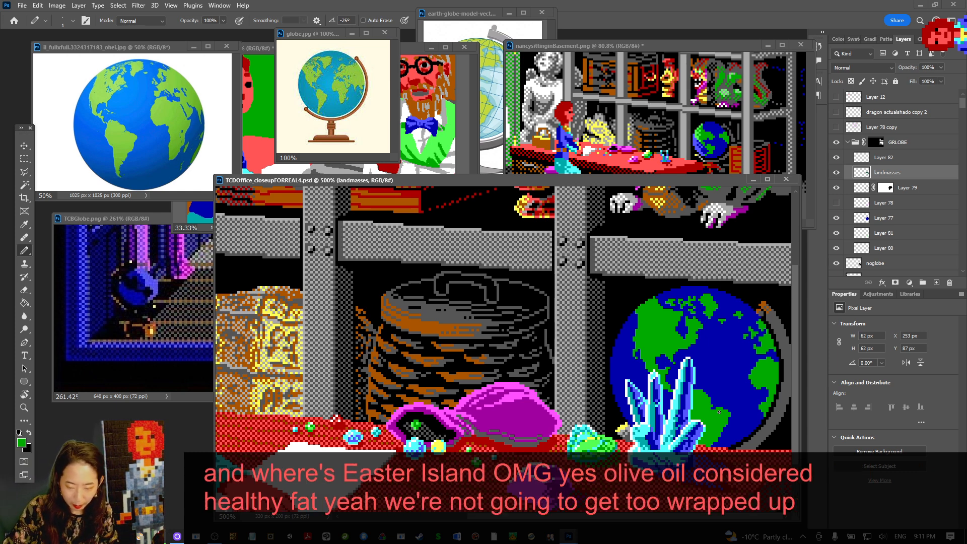
{"action": "left_click", "coordinate": [775, 327], "text": "alt"}
{"action": "left_click_drag", "start_coordinate": [770, 316], "coordinate": [780, 336]}
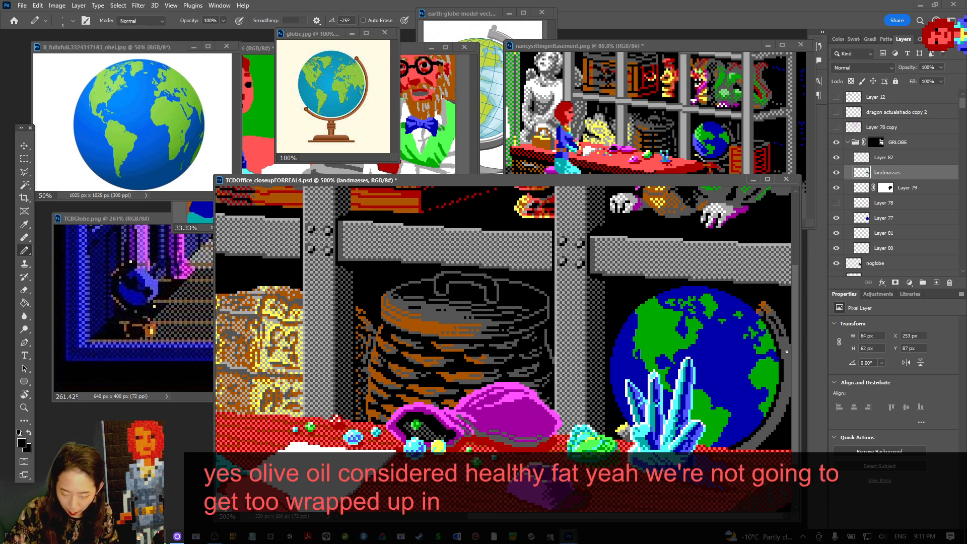
{"action": "key", "text": "ctrl+z"}
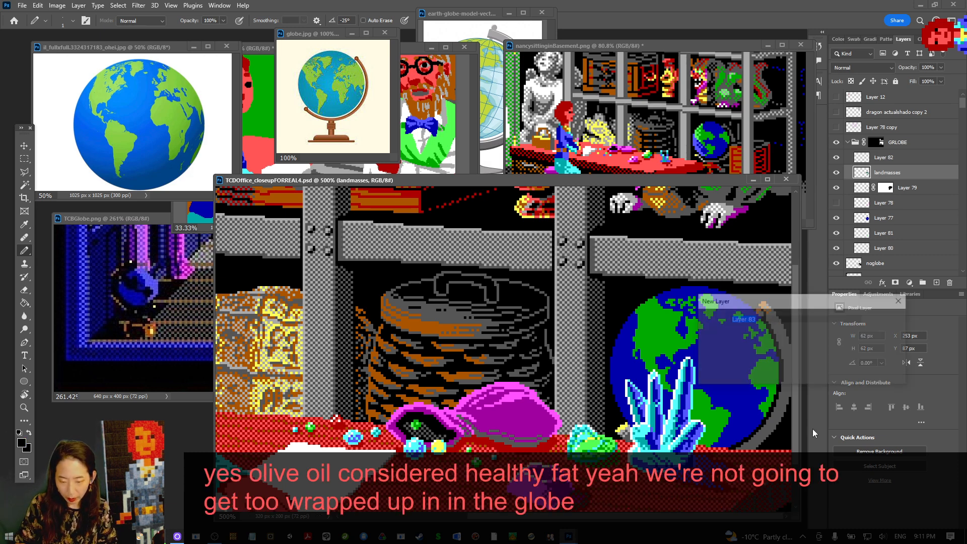
Create a new layer, draw a thin black line along the upper part of the globe's bracket, and place the layer above Layer 82
{"action": "key", "text": "ctrl+shift+alt+n"}
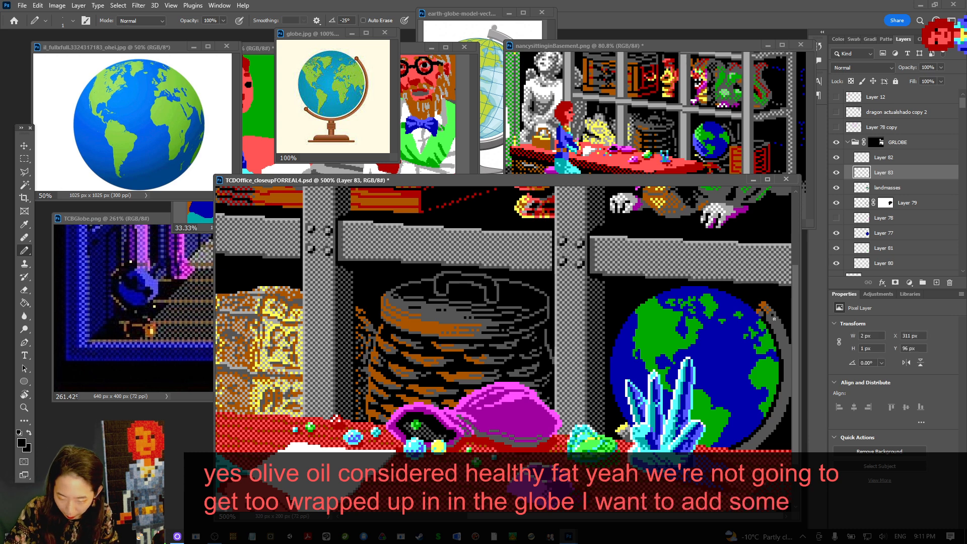
{"action": "left_click", "coordinate": [771, 308]}
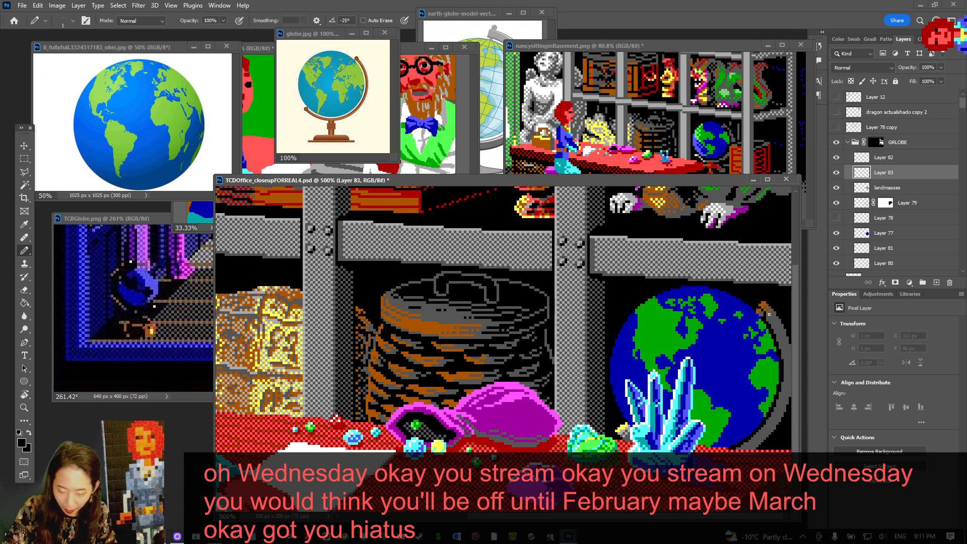
{"action": "left_click_drag", "start_coordinate": [771, 317], "coordinate": [788, 350]}
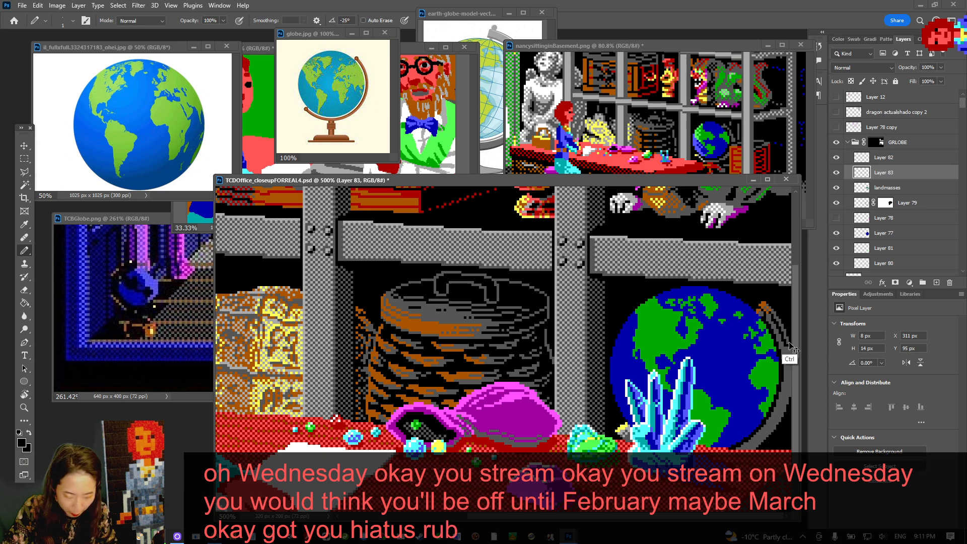
{"action": "key", "text": "ctrl+z"}
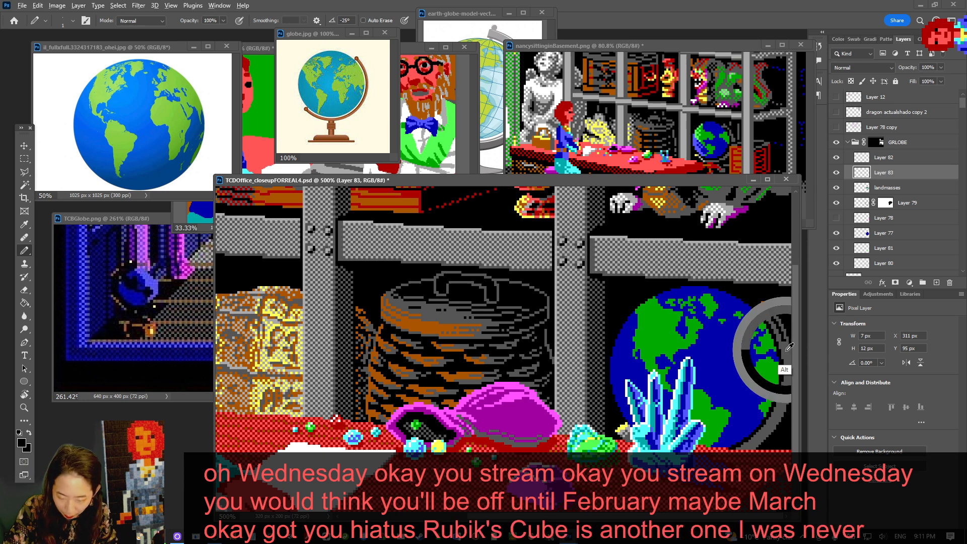
{"action": "left_click_drag", "start_coordinate": [788, 344], "coordinate": [790, 361]}
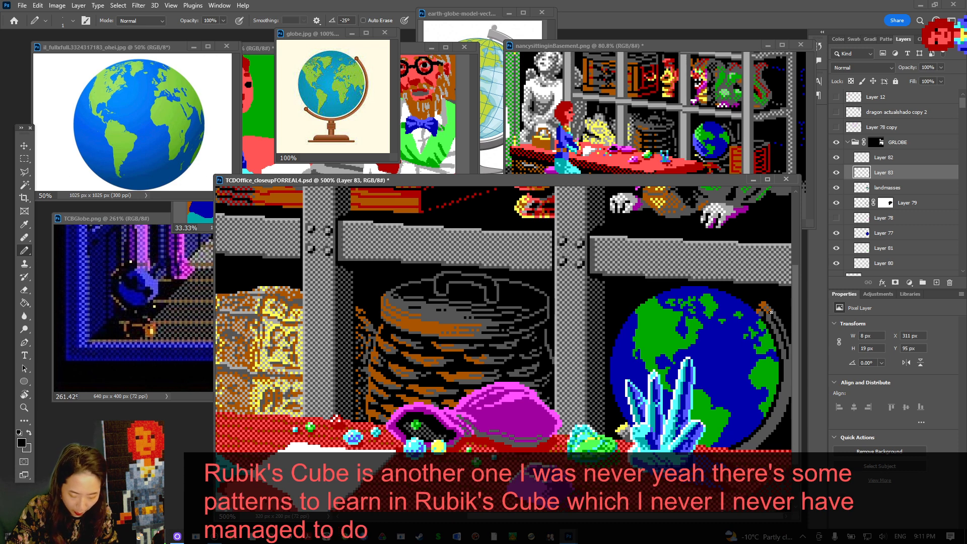
{"action": "left_click_drag", "start_coordinate": [896, 173], "coordinate": [899, 154]}
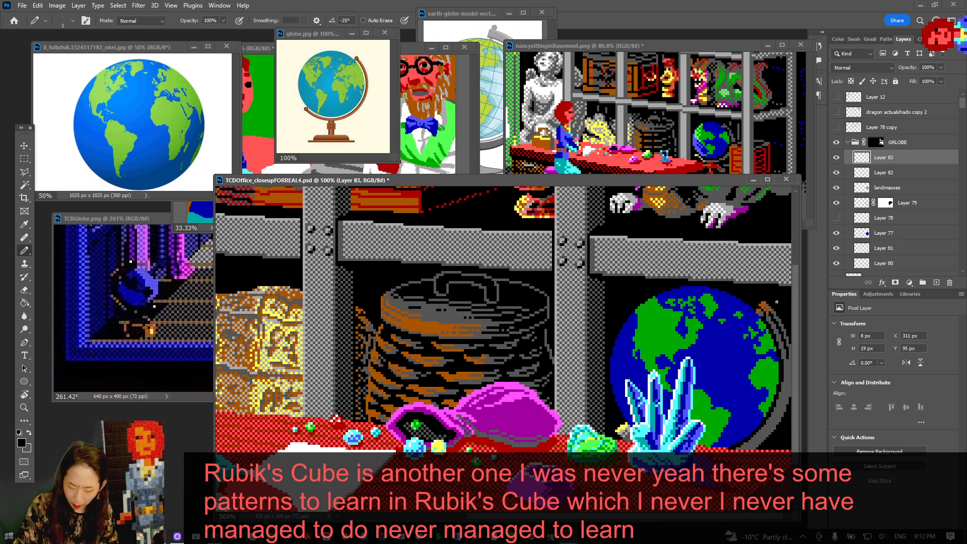
Extend the black line down the middle of the bracket's outer curve, then save the document
{"action": "left_click_drag", "start_coordinate": [787, 358], "coordinate": [786, 369]}
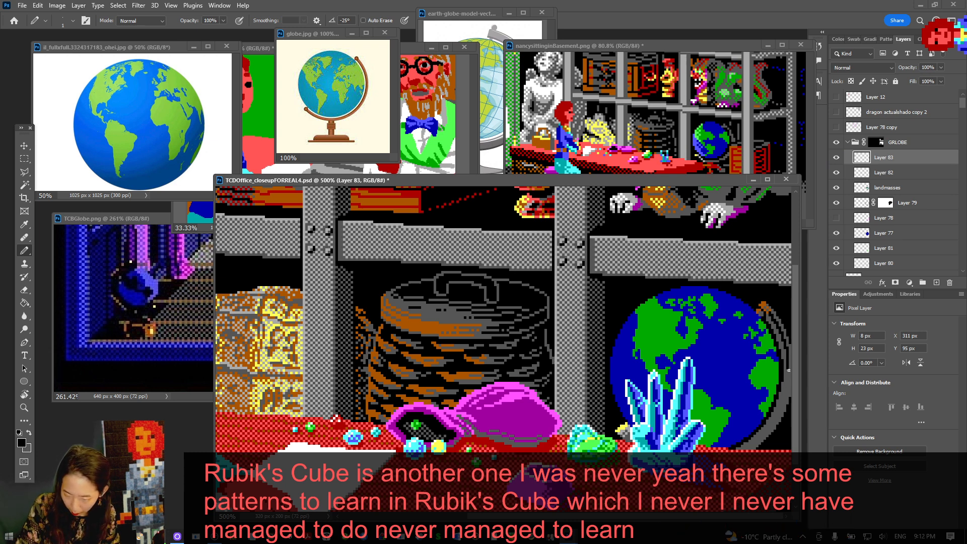
{"action": "left_click", "coordinate": [788, 371]}
{"action": "key", "text": "x"}
{"action": "key", "text": "x"}
{"action": "left_click_drag", "start_coordinate": [788, 367], "coordinate": [788, 381]}
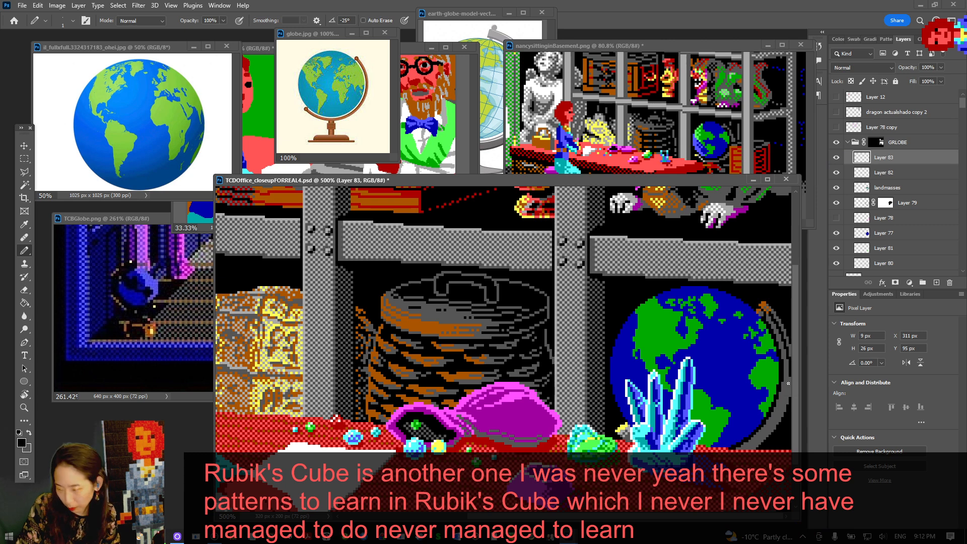
{"action": "key", "text": "ctrl+s"}
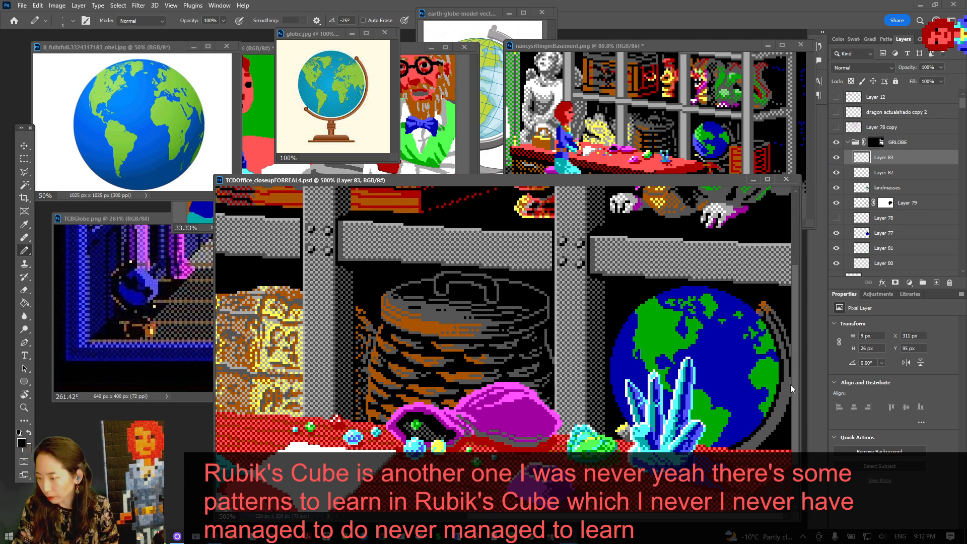
Continue the black Pencil line along the bracket's lower curve toward its bottom end, undoing stray strokes
{"action": "left_click_drag", "start_coordinate": [789, 384], "coordinate": [787, 394]}
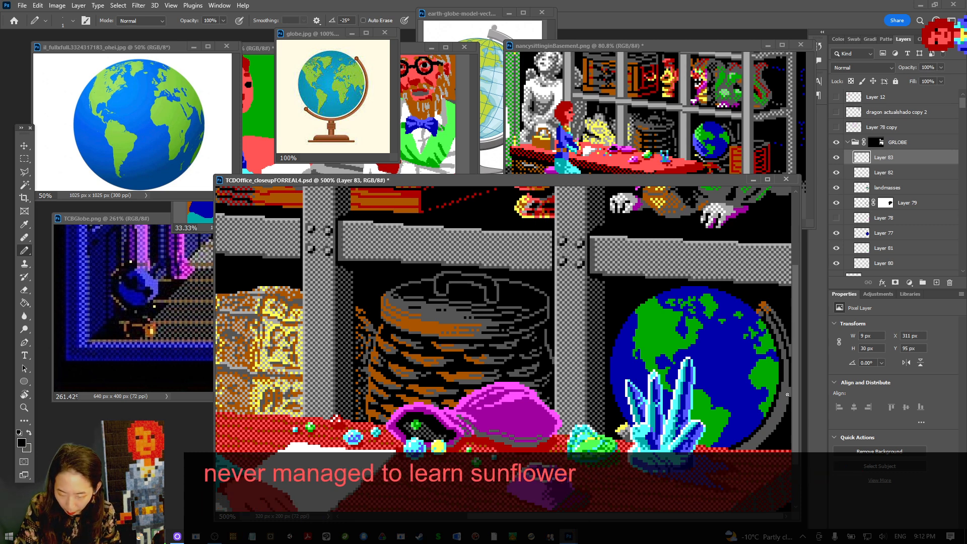
{"action": "key", "text": "ctrl+z"}
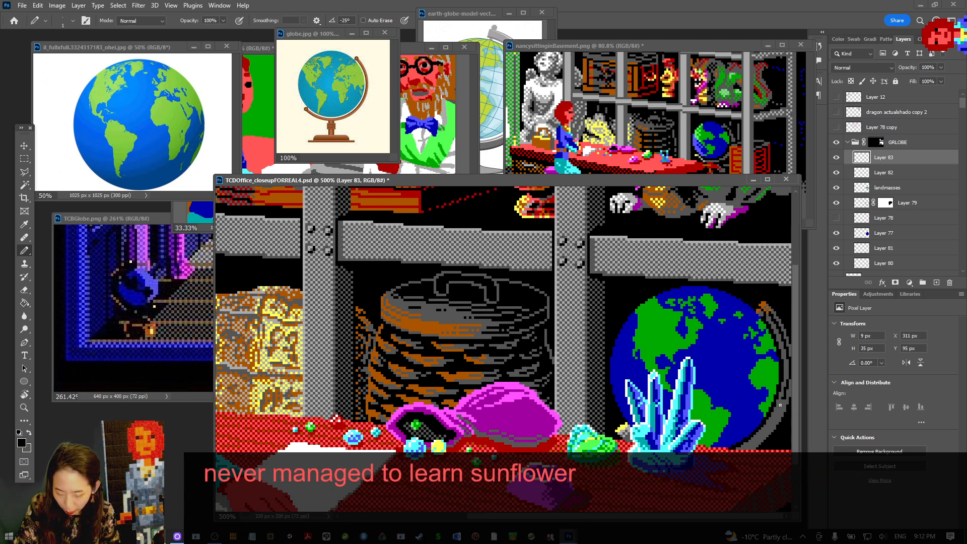
{"action": "left_click_drag", "start_coordinate": [780, 404], "coordinate": [769, 428]}
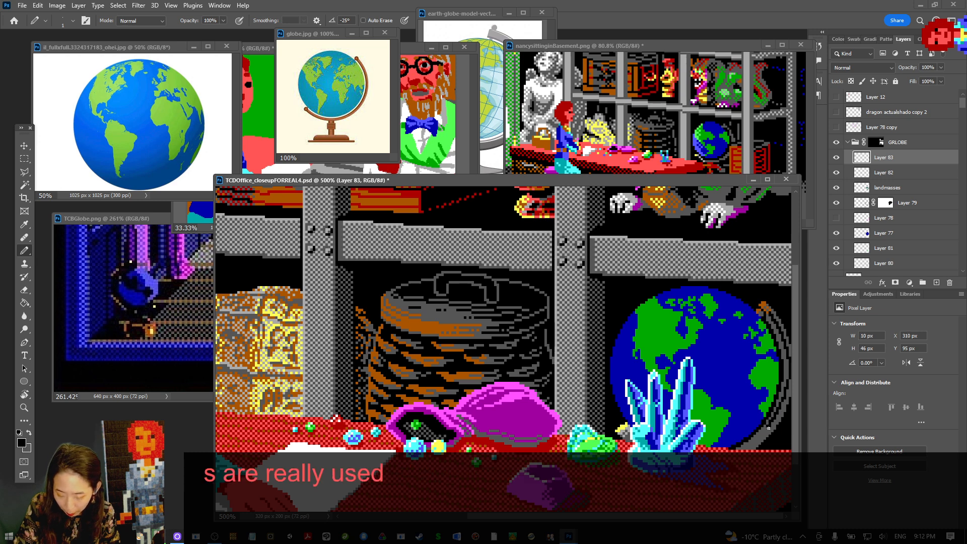
{"action": "key", "text": "ctrl+z"}
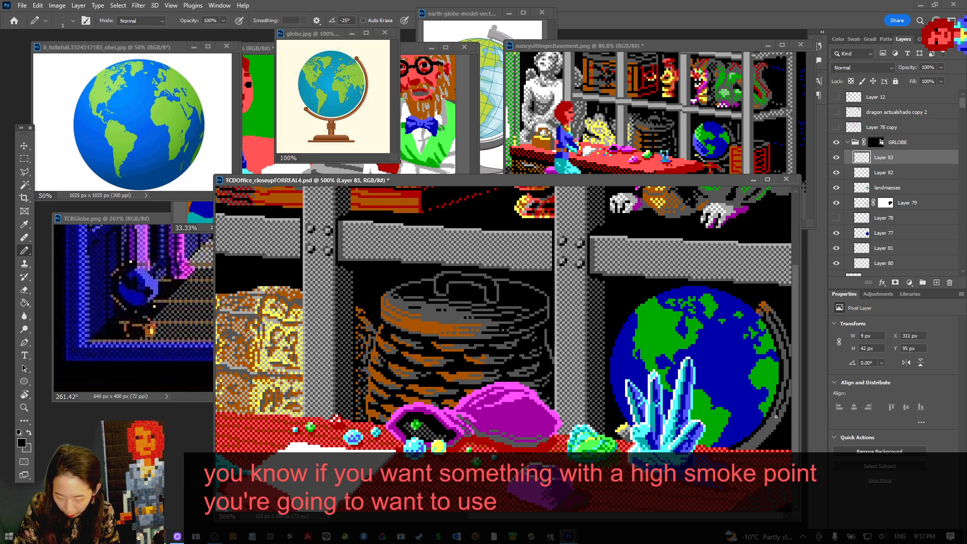
{"action": "left_click", "coordinate": [770, 424]}
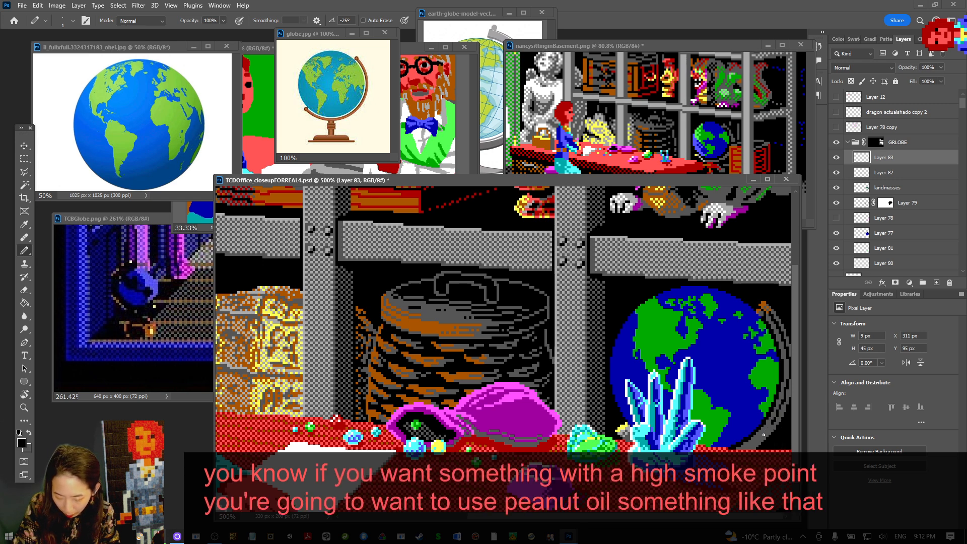
{"action": "left_click", "coordinate": [768, 427]}
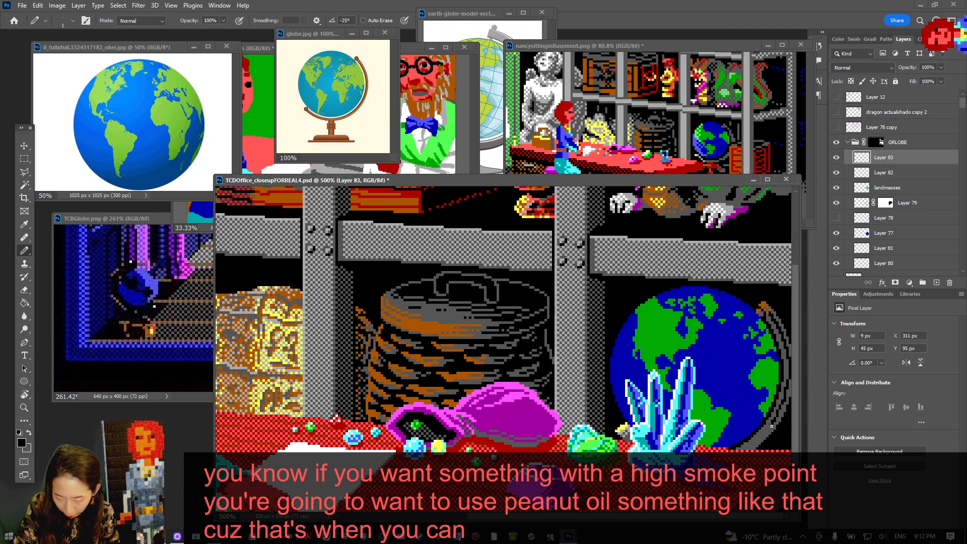
{"action": "left_click", "coordinate": [758, 437]}
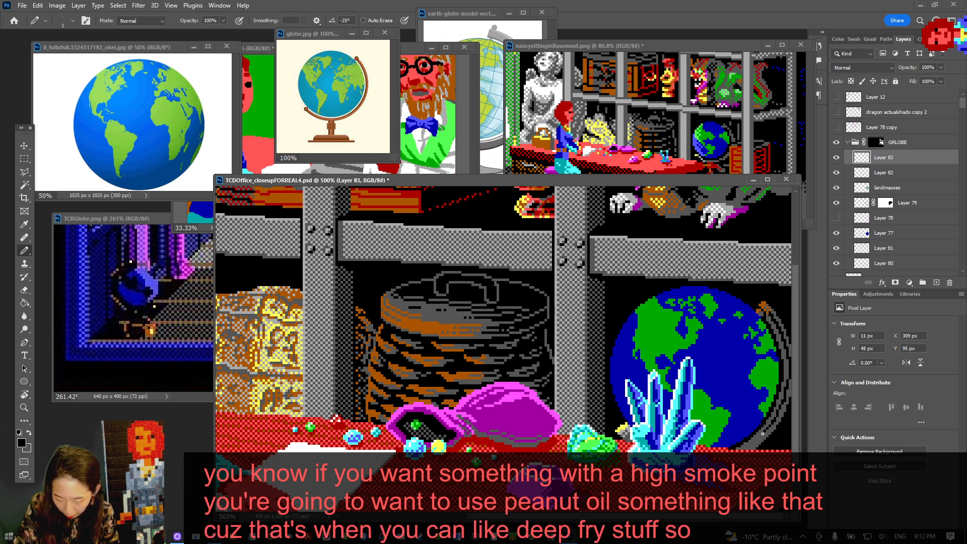
{"action": "left_click", "coordinate": [756, 440]}
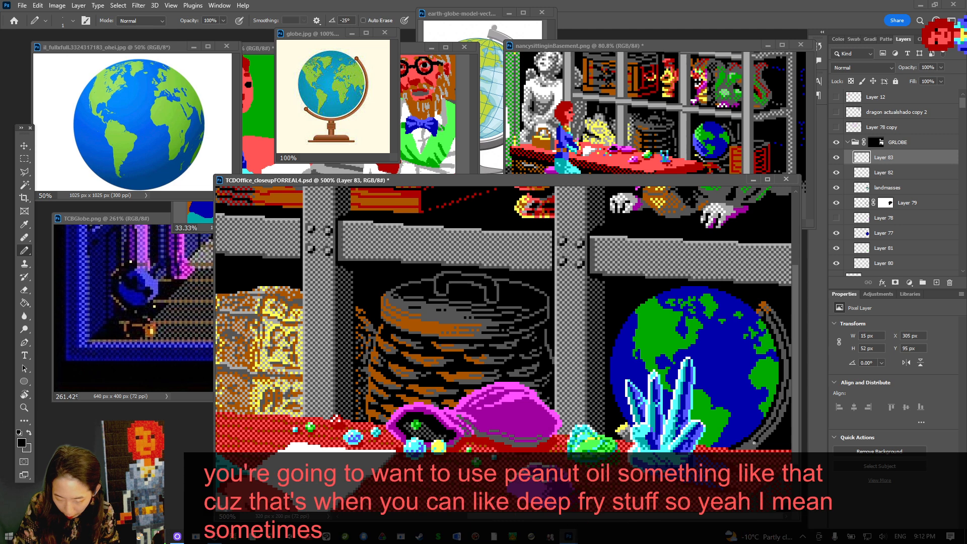
{"action": "left_click", "coordinate": [751, 442]}
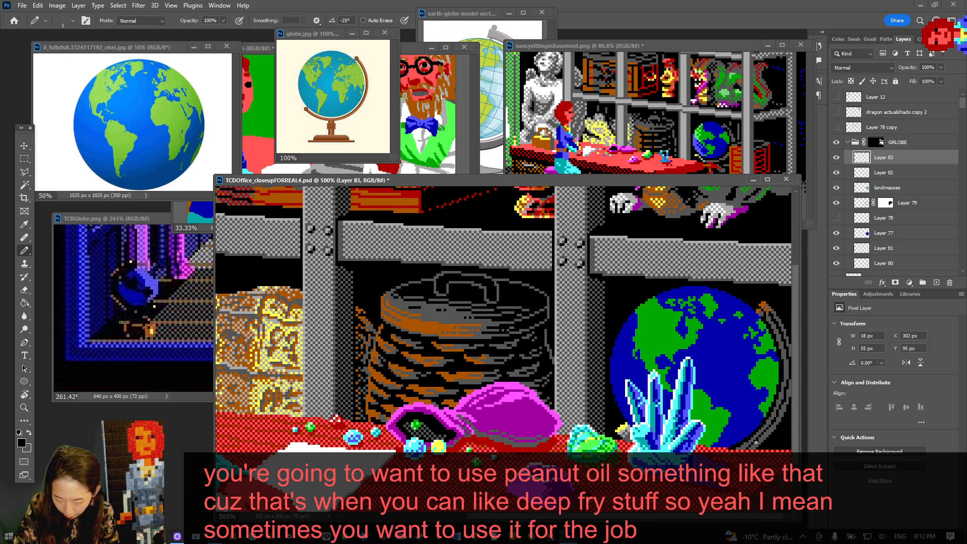
Refine the line at the bracket's bottom end, alternating the Pencil between black and dark gray
{"action": "key", "text": "x"}
{"action": "left_click", "coordinate": [748, 447]}
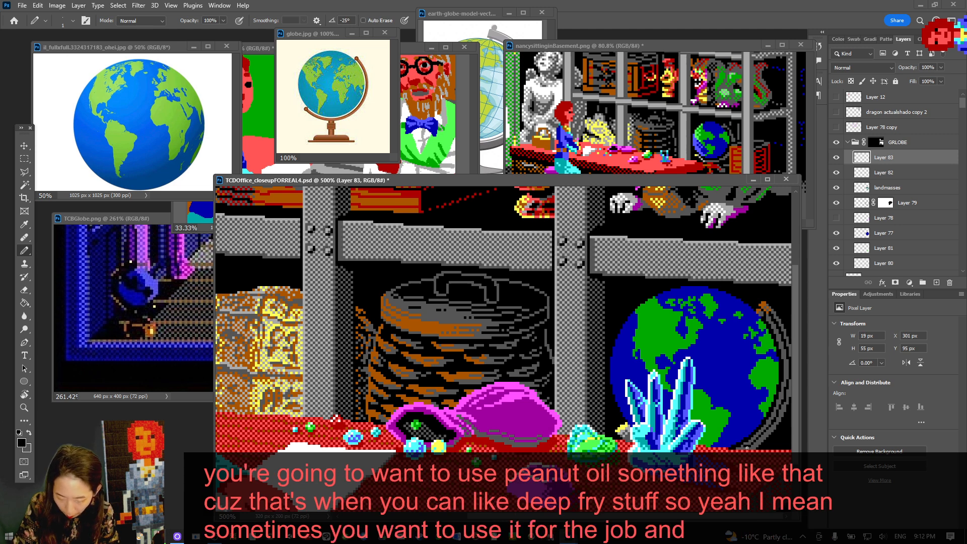
{"action": "key", "text": "x"}
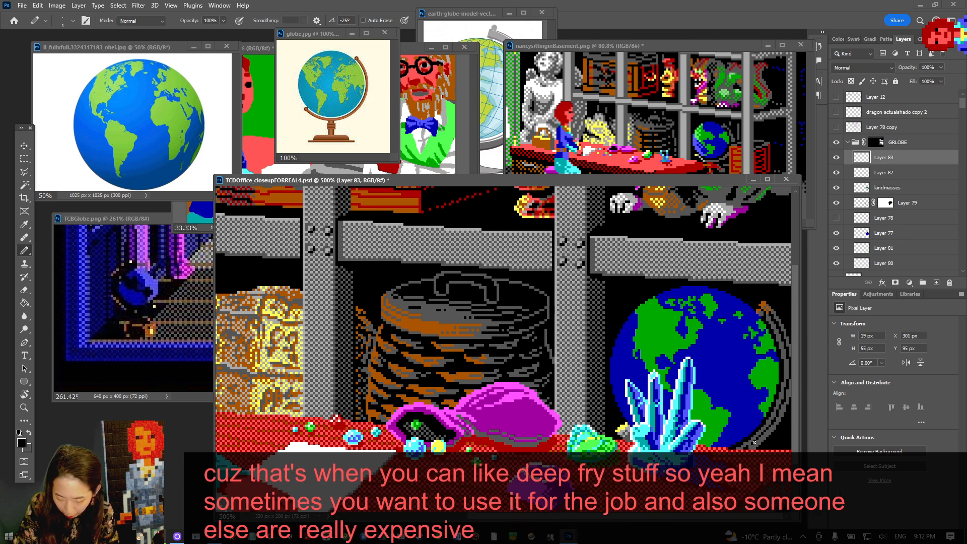
{"action": "key", "text": "x"}
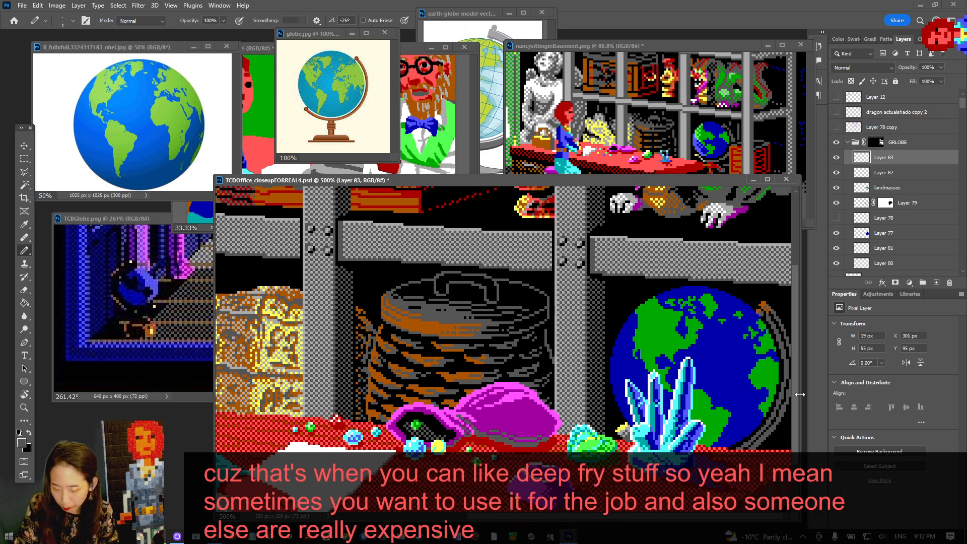
{"action": "key", "text": "x"}
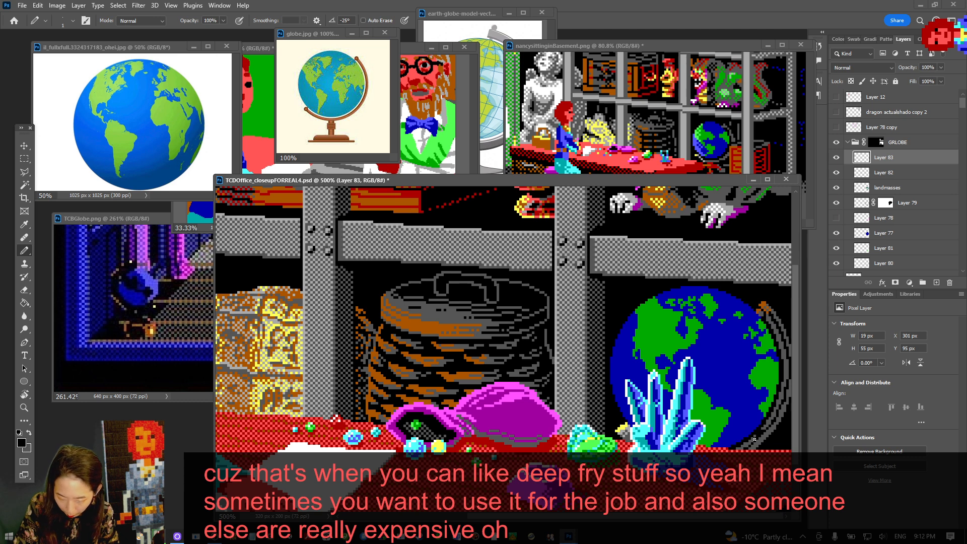
{"action": "key", "text": "x"}
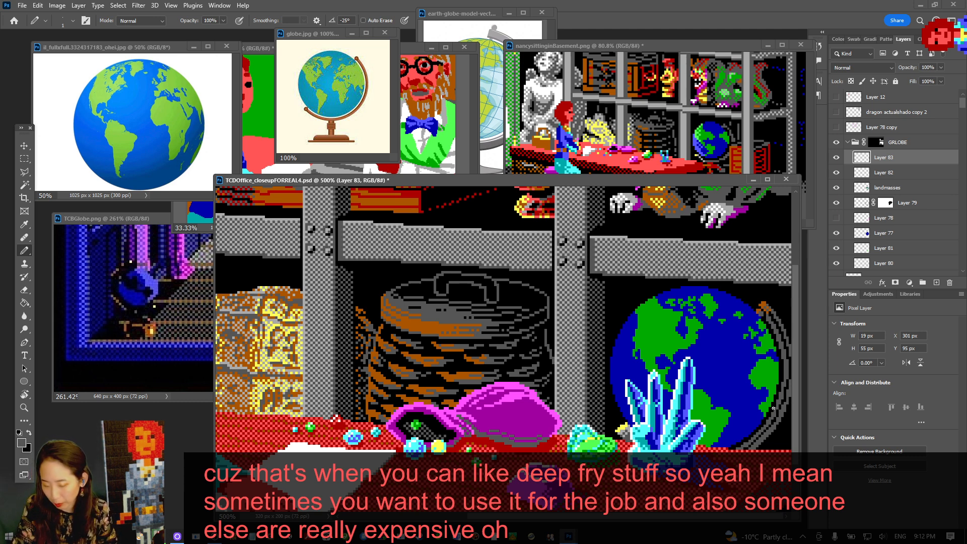
{"action": "key", "text": "x"}
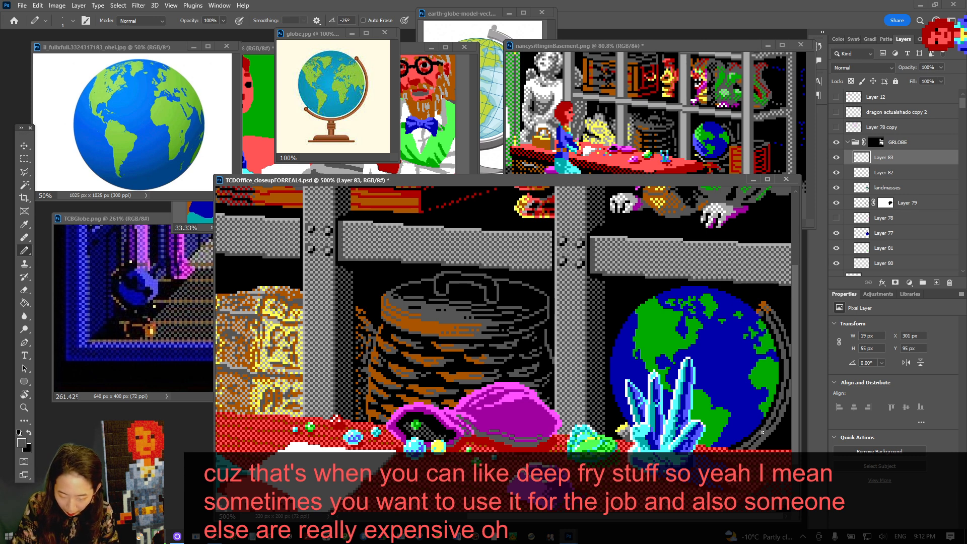
{"action": "key", "text": "x"}
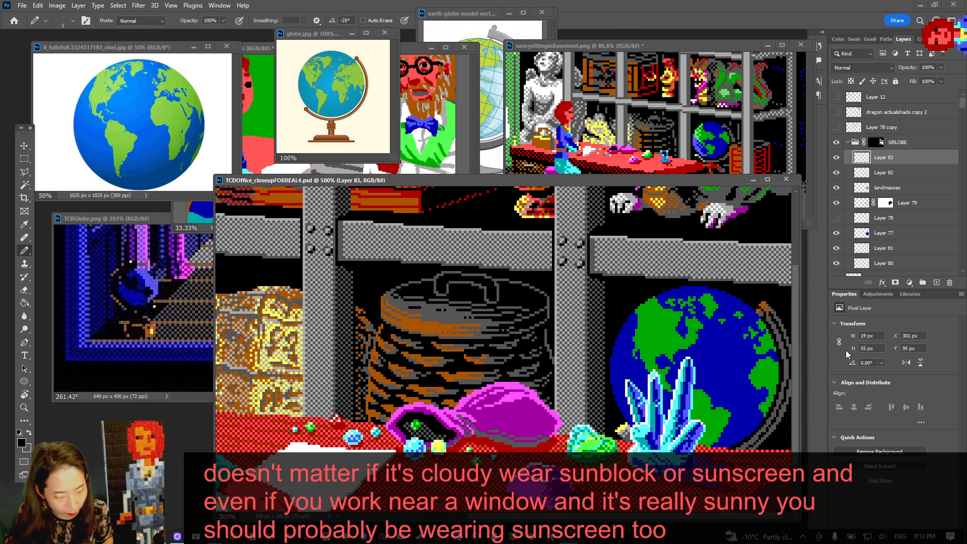
Sample light blue from the globe in nancysittinginbasement.png and select the close-up globe's dark blue ocean using the Magic Wand with Contiguous off
{"action": "left_click", "coordinate": [695, 135], "text": "alt"}
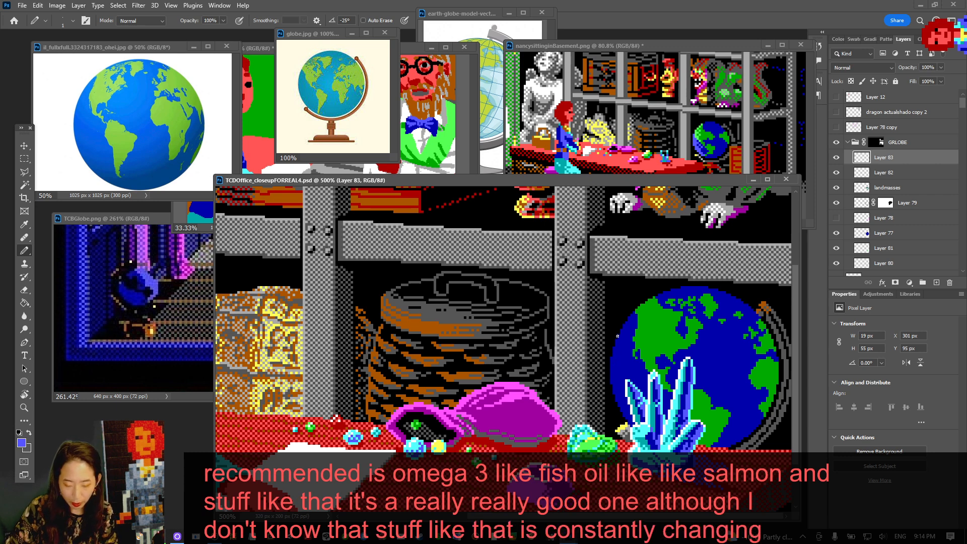
{"action": "key", "text": "w"}
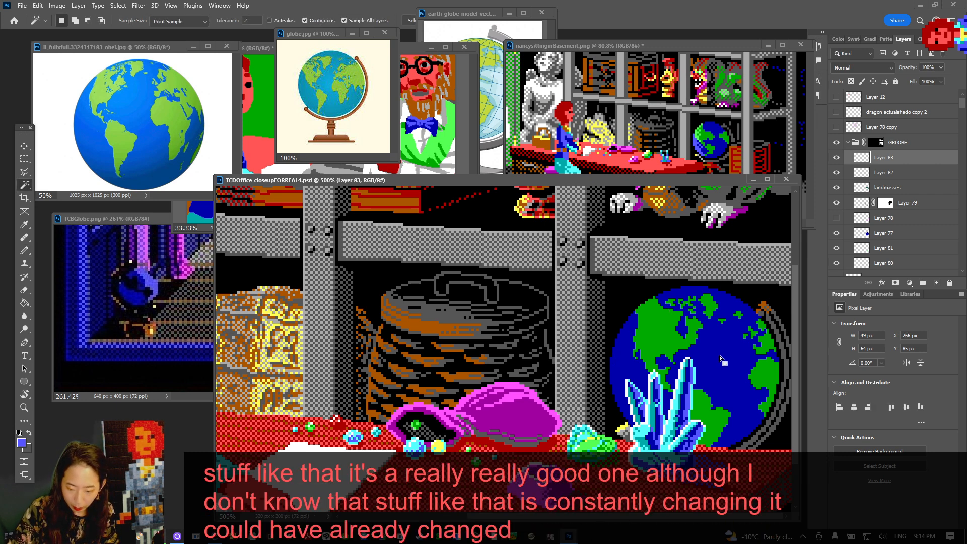
{"action": "left_click", "coordinate": [720, 356]}
{"action": "left_click", "coordinate": [714, 313]}
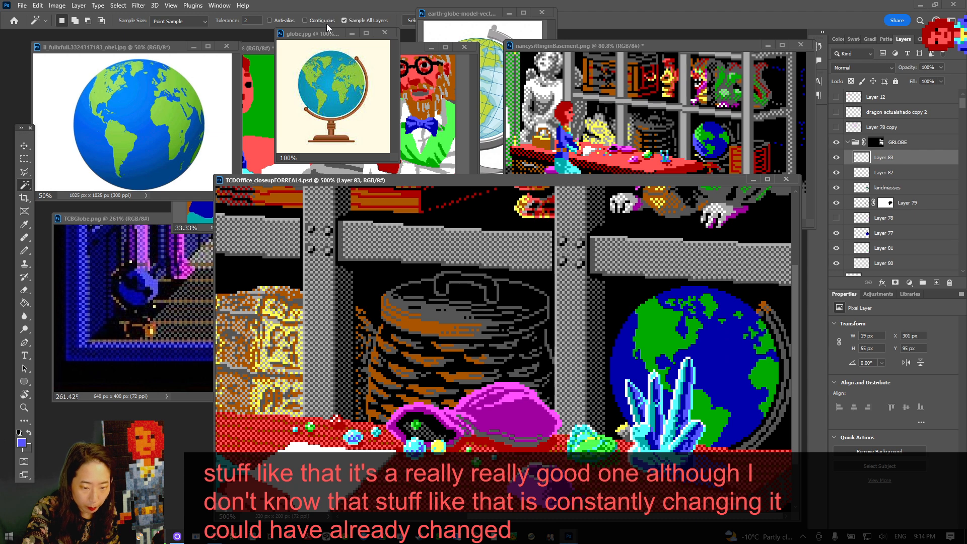
{"action": "left_click", "coordinate": [720, 357]}
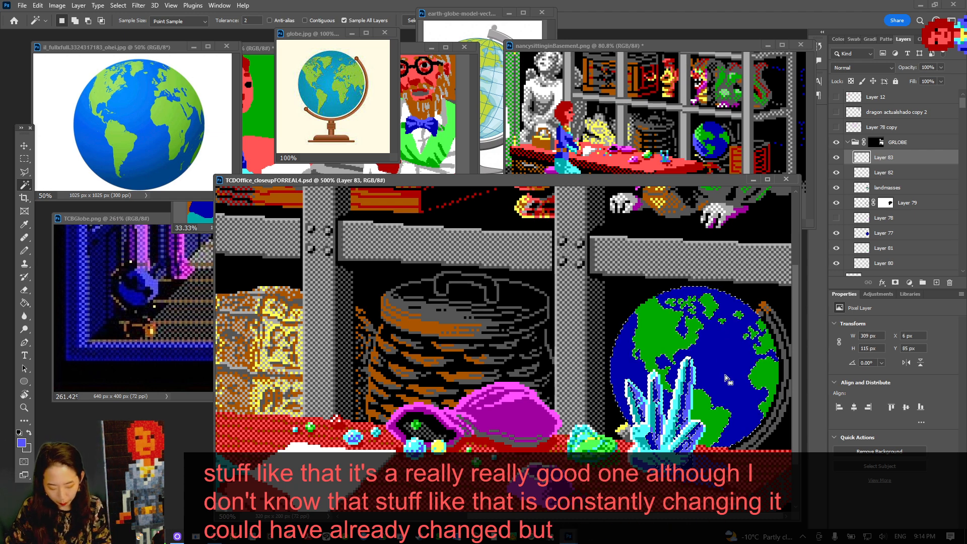
Clear the ocean selection, shade the globe's left edge with light blue Pencil strokes, and save the document
{"action": "key", "text": "ctrl+d"}
{"action": "key", "text": "b"}
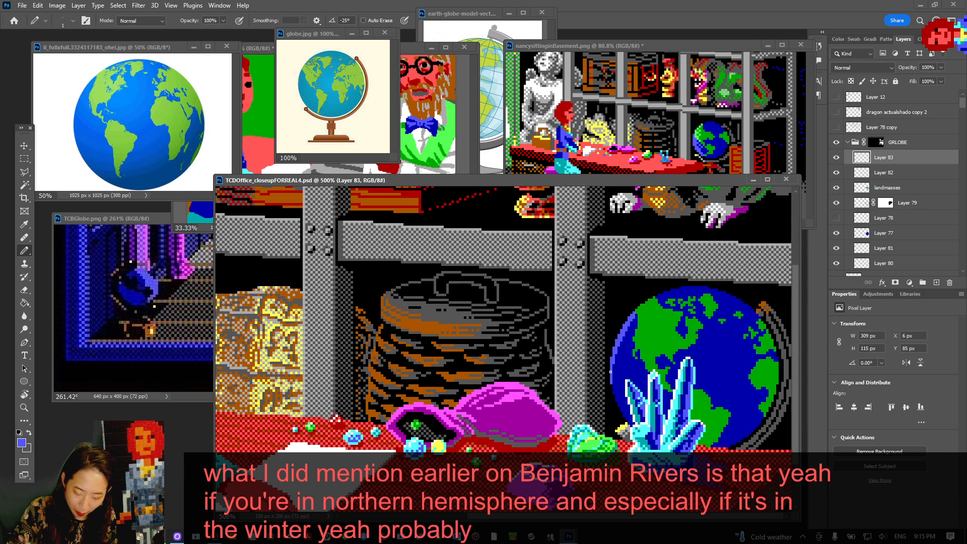
{"action": "left_click", "coordinate": [625, 420]}
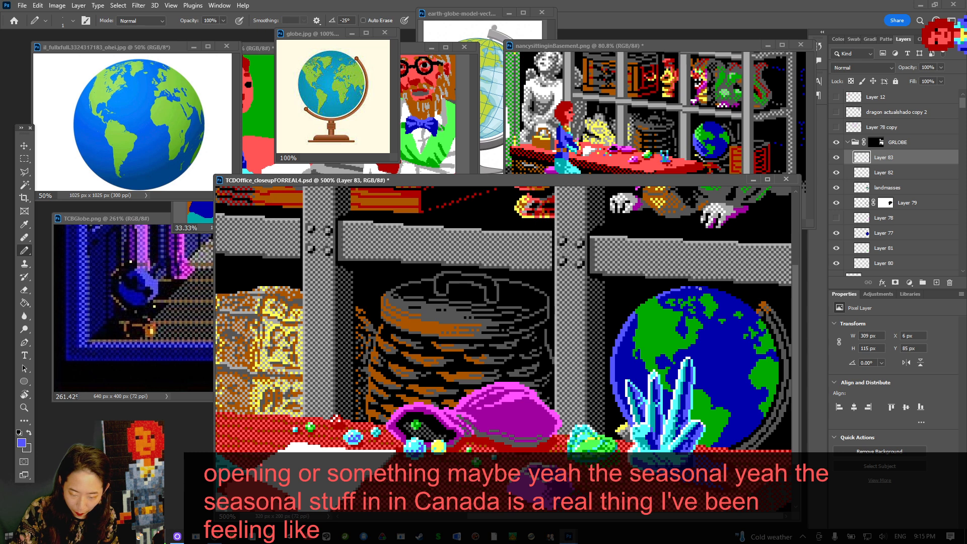
{"action": "key", "text": "ctrl+s"}
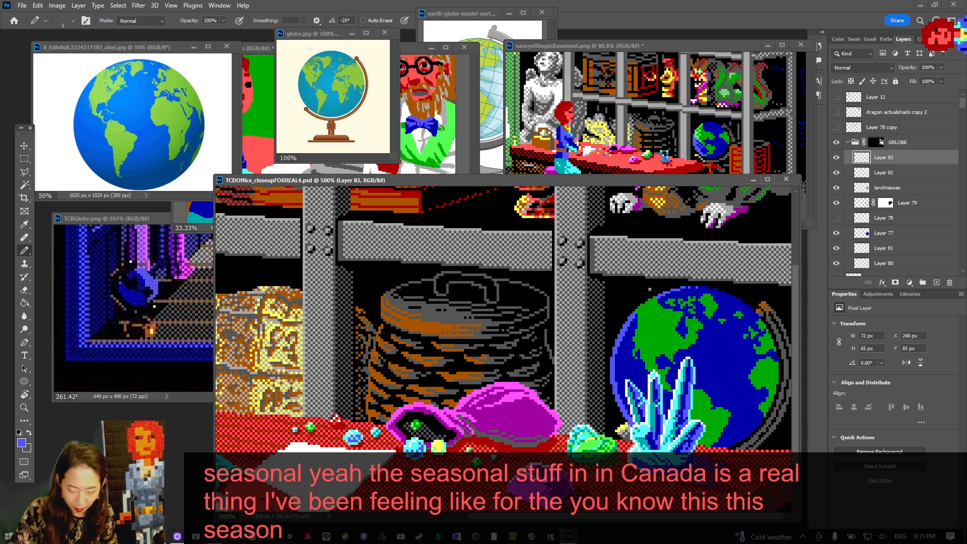
Select the green landmasses with the Magic Wand, add light green Pencil highlights sampled from nancysittinginbasement.png along their upper-left edges, and save the document
{"action": "key", "text": "w"}
{"action": "left_click", "coordinate": [652, 307]}
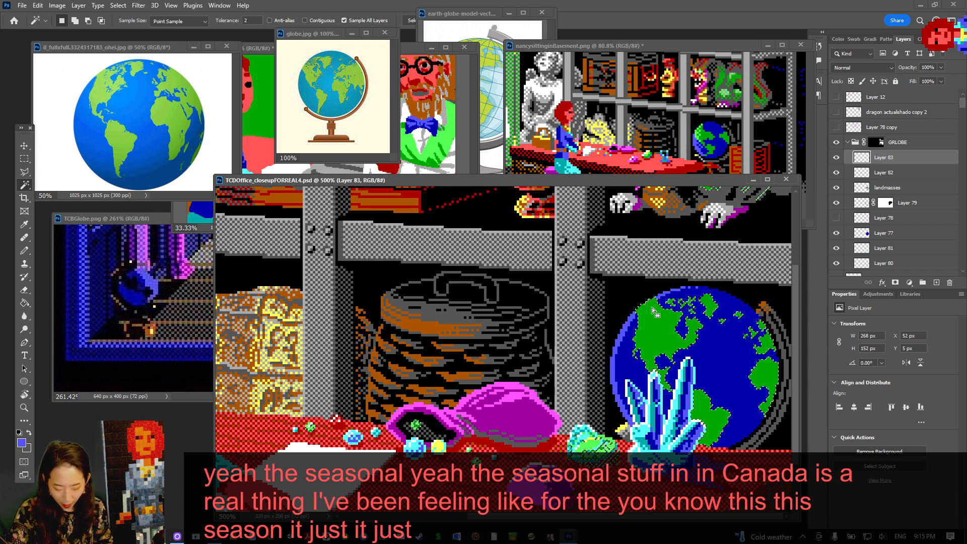
{"action": "key", "text": "b"}
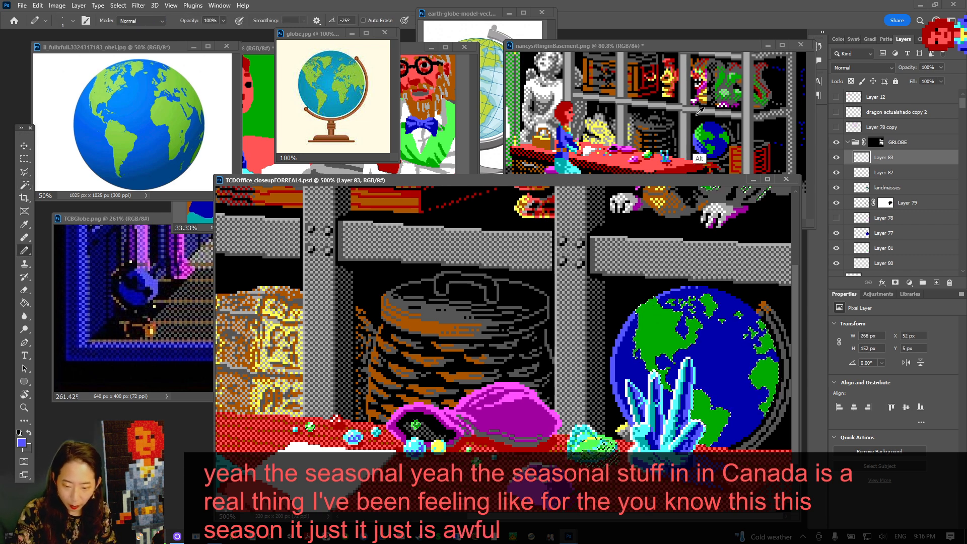
{"action": "left_click", "coordinate": [699, 132], "text": "alt"}
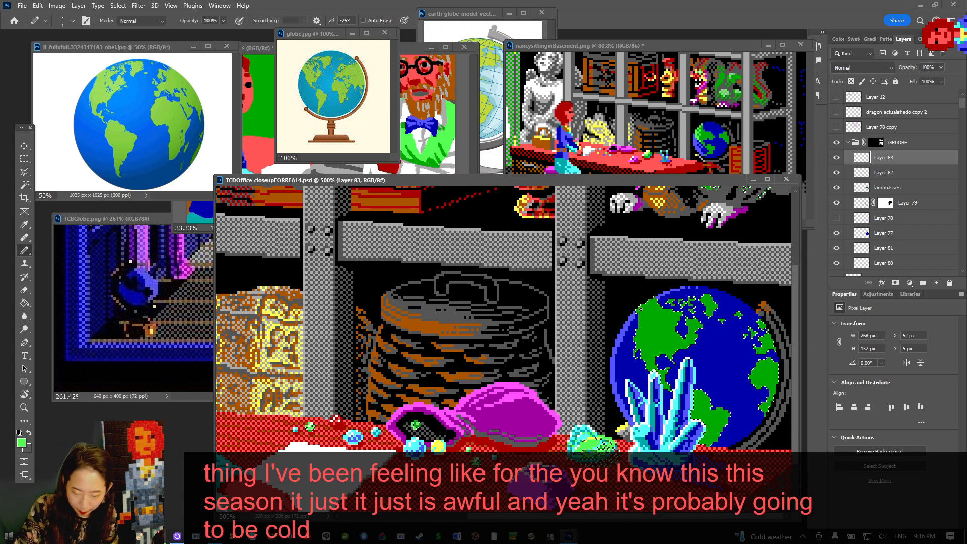
{"action": "left_click", "coordinate": [647, 302]}
{"action": "left_click", "coordinate": [652, 298]}
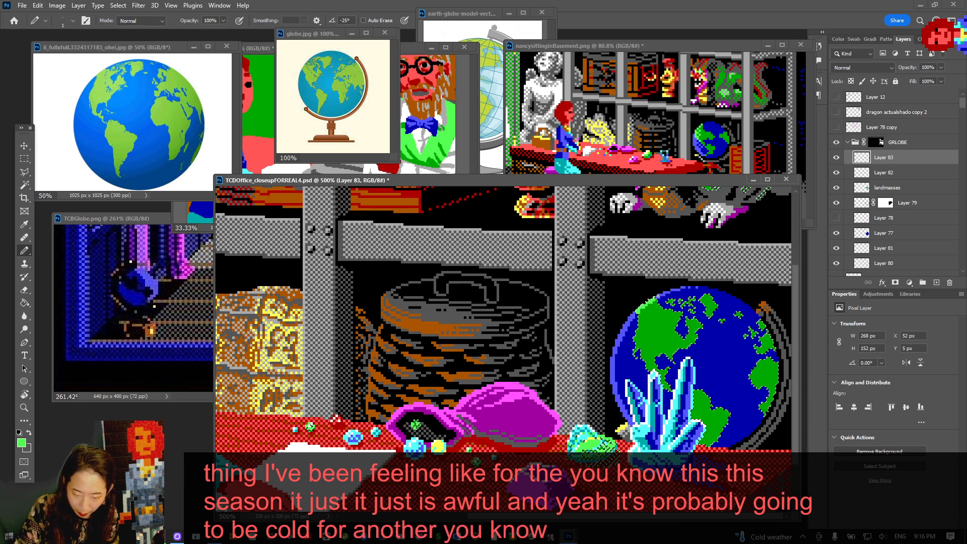
{"action": "left_click", "coordinate": [687, 302]}
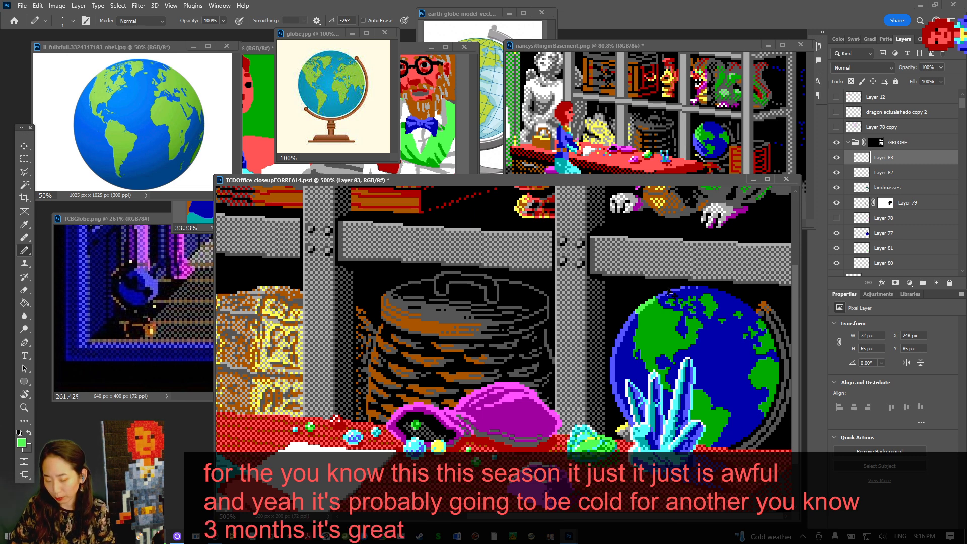
{"action": "key", "text": "ctrl+s"}
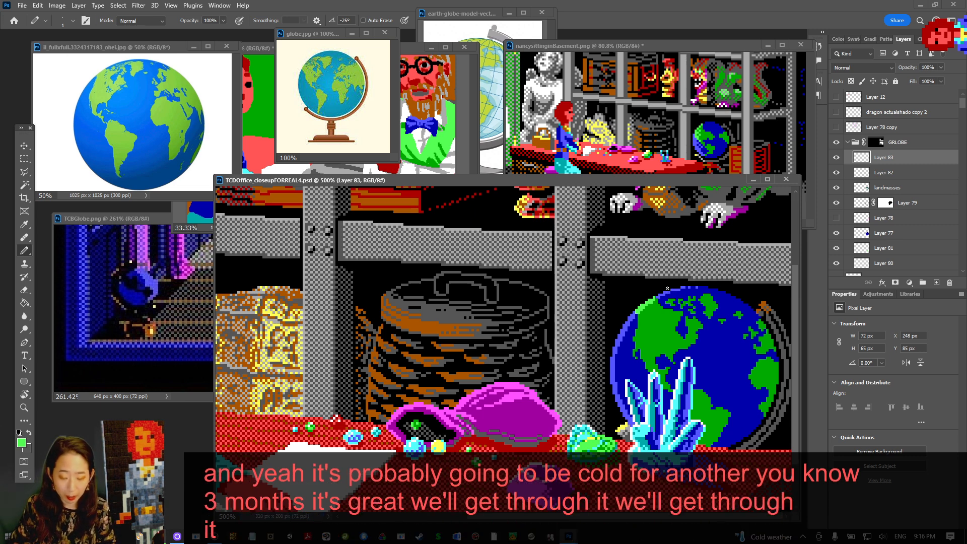
{"action": "left_click", "coordinate": [628, 333], "text": "alt"}
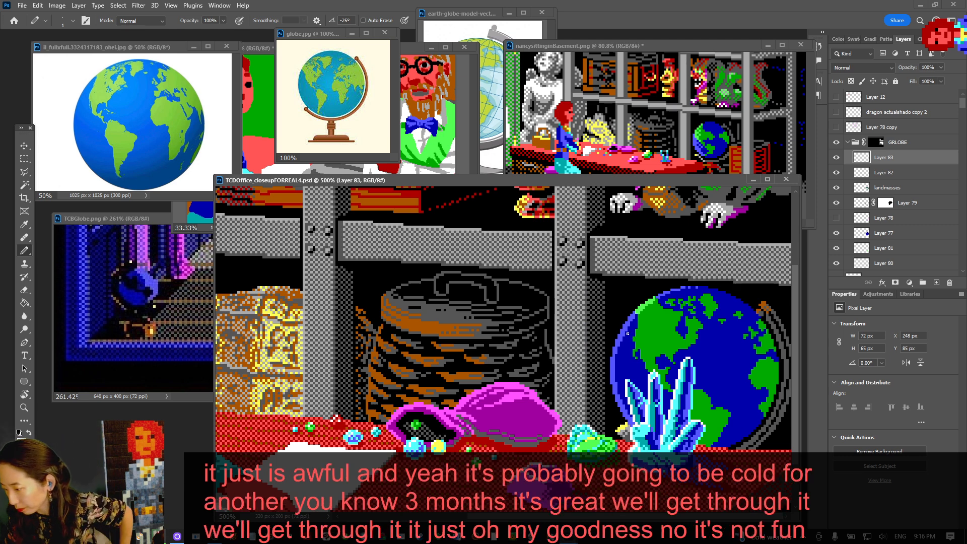
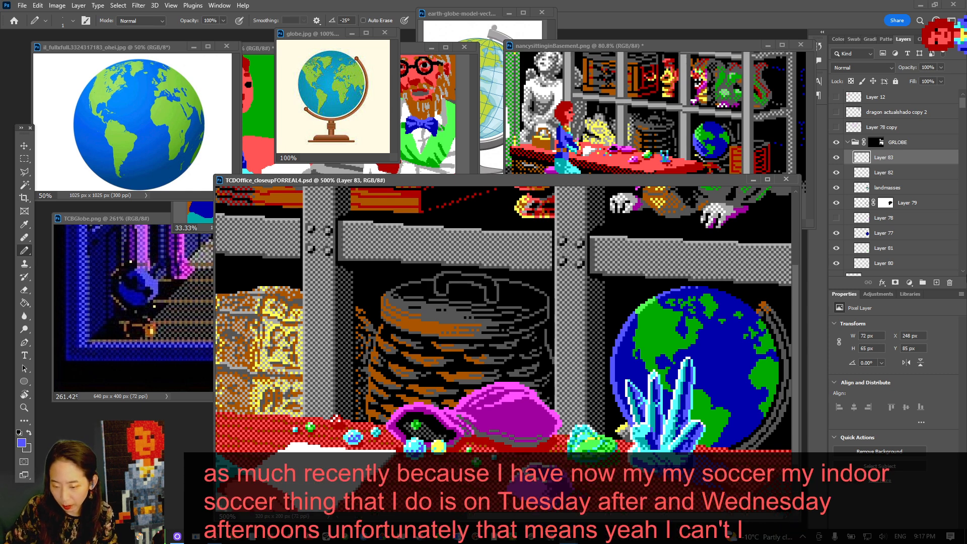
Duplicate the crate dither layer together with its mask, keeping the default copy name
{"action": "scroll", "coordinate": [930, 146], "scroll_direction": "down", "scroll_amount": 2}
{"action": "scroll", "coordinate": [929, 146], "scroll_direction": "down", "scroll_amount": 5}
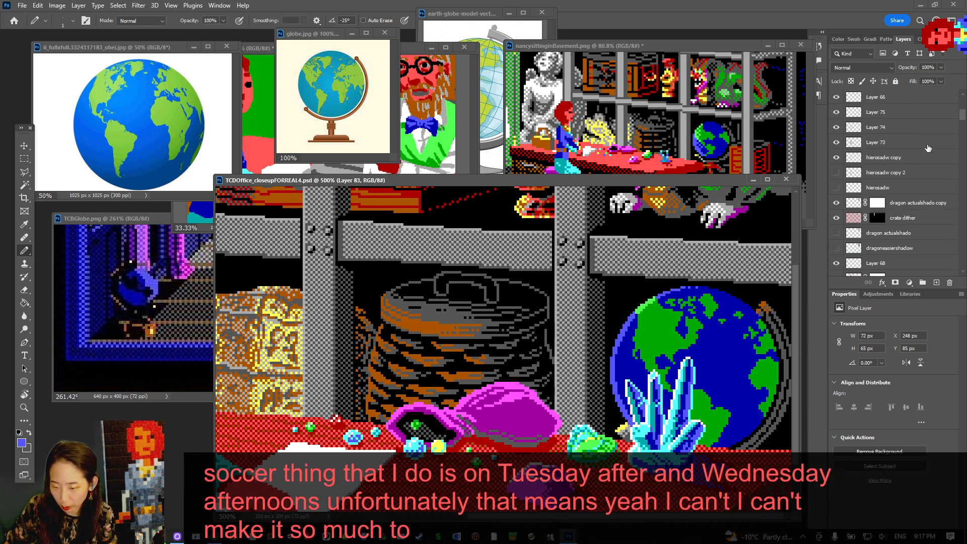
{"action": "right_click", "coordinate": [911, 219]}
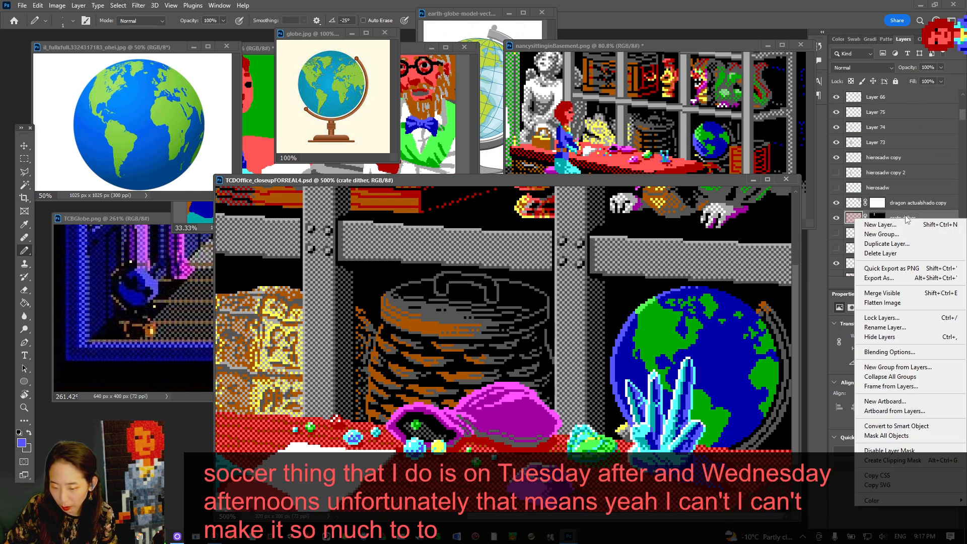
{"action": "left_click", "coordinate": [901, 247]}
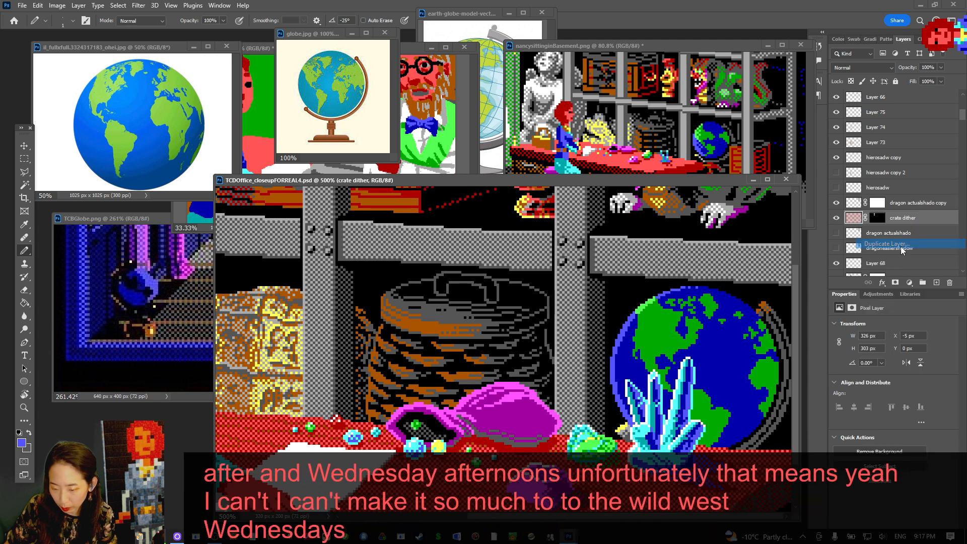
{"action": "key", "text": "Return"}
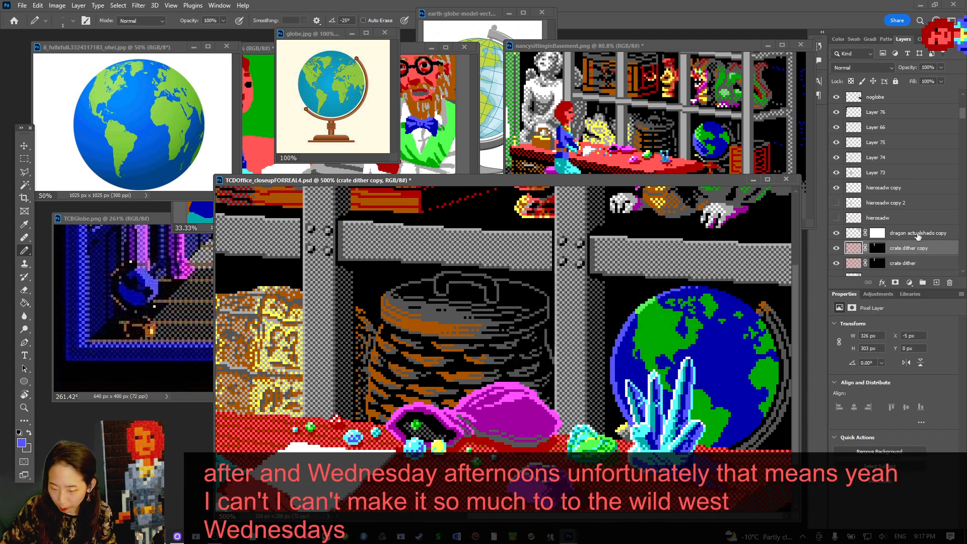
Move the crate dither copy layer up the stack to the top of the GRLOBE group
{"action": "left_click_drag", "start_coordinate": [919, 250], "coordinate": [912, 137]}
{"action": "scroll", "coordinate": [921, 211], "scroll_direction": "up", "scroll_amount": 2}
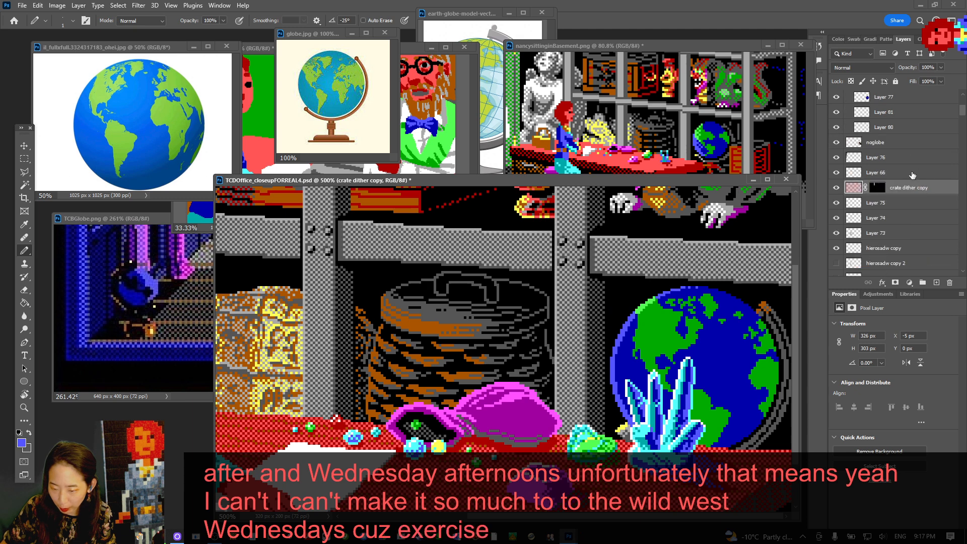
{"action": "left_click_drag", "start_coordinate": [924, 234], "coordinate": [929, 169]}
{"action": "scroll", "coordinate": [929, 161], "scroll_direction": "up", "scroll_amount": 2}
{"action": "scroll", "coordinate": [930, 190], "scroll_direction": "up", "scroll_amount": 2}
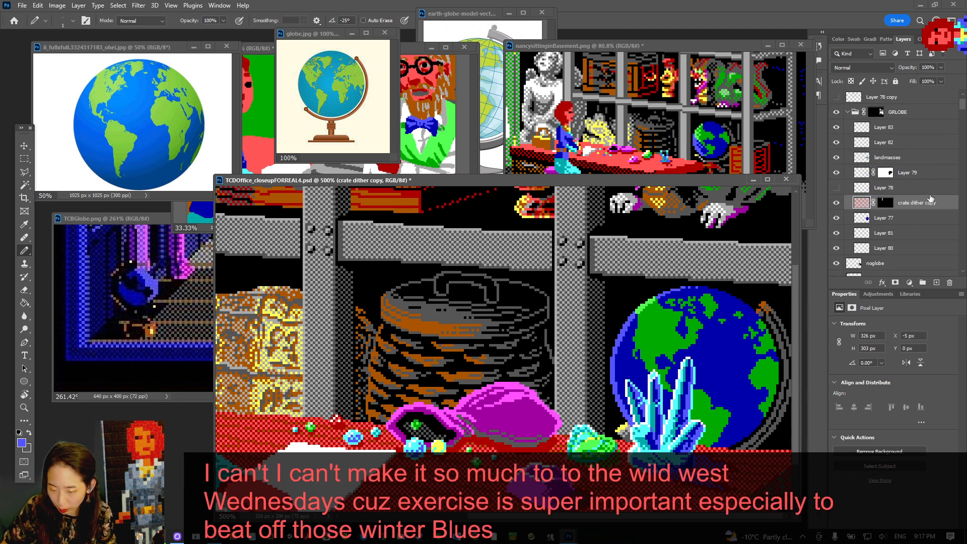
{"action": "left_click_drag", "start_coordinate": [931, 239], "coordinate": [889, 152]}
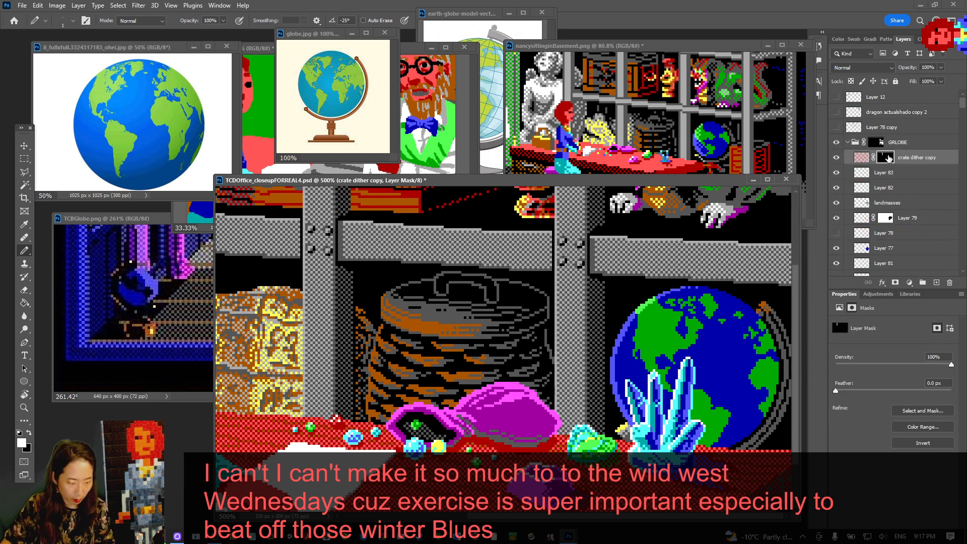
Invert the crate dither copy's mask and sample the light blue of the globe's edge with the dither temporarily hidden
{"action": "left_click", "coordinate": [885, 159]}
{"action": "key", "text": "ctrl+i"}
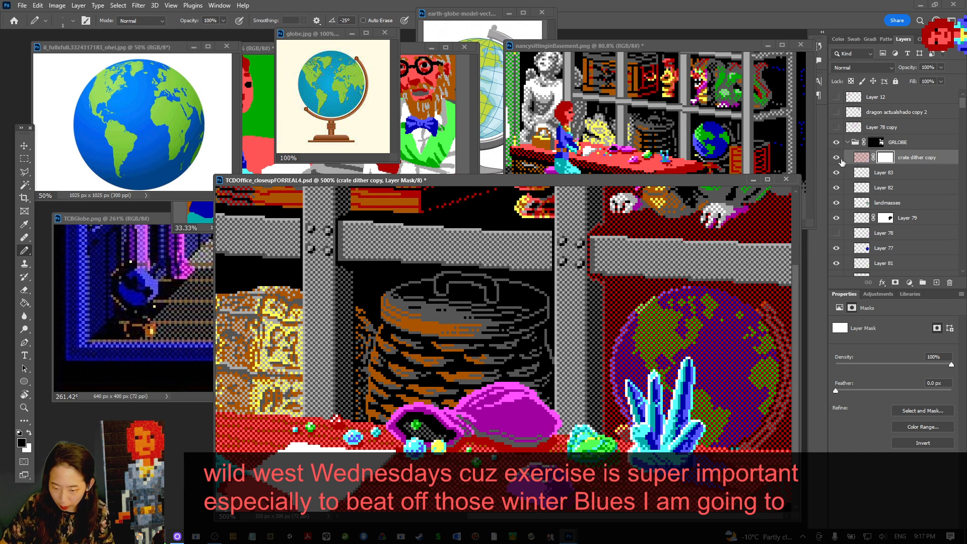
{"action": "left_click", "coordinate": [843, 158]}
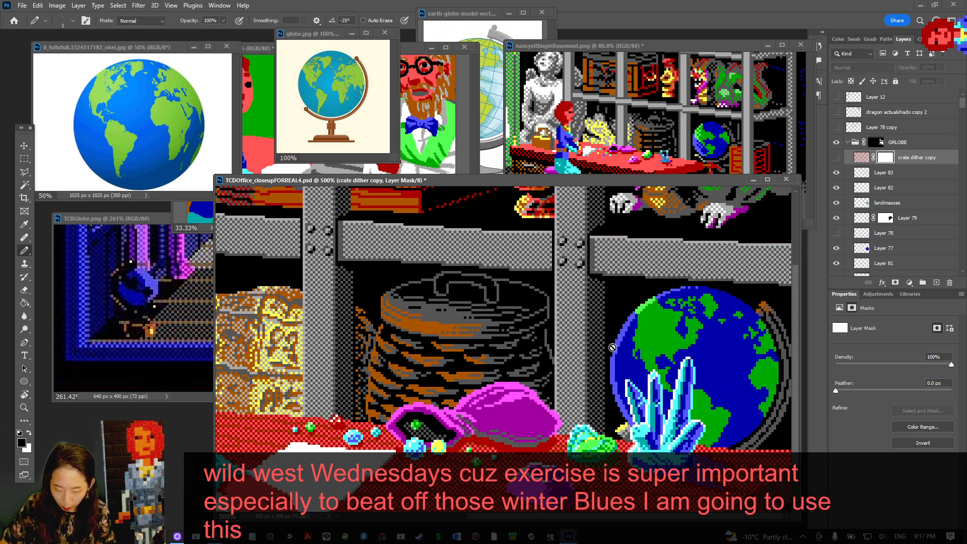
{"action": "left_click", "coordinate": [628, 322], "text": "alt"}
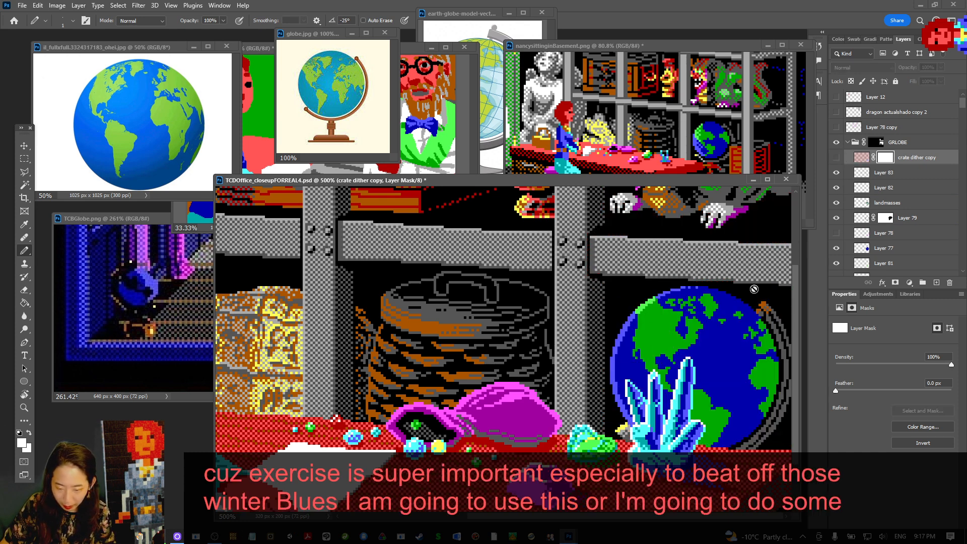
{"action": "left_click", "coordinate": [626, 323], "text": "ctrl"}
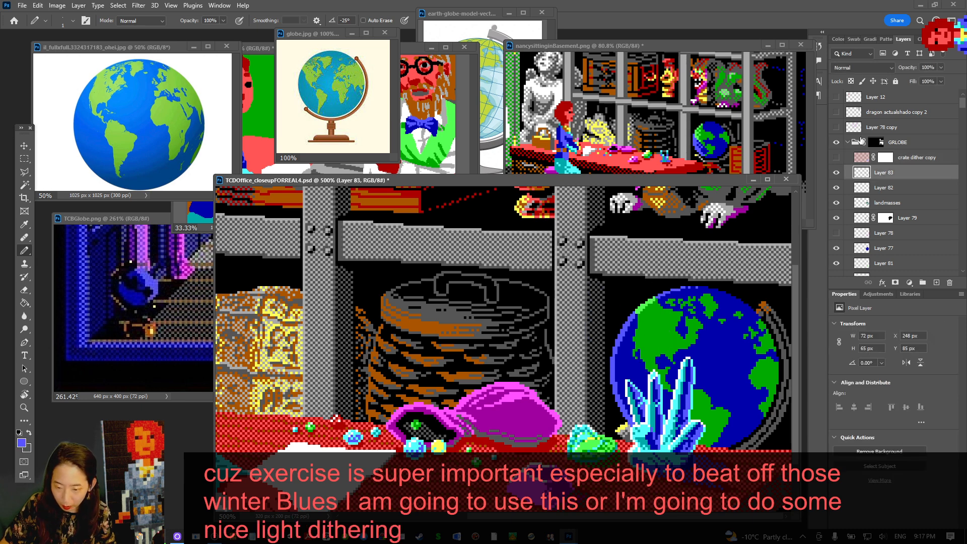
{"action": "left_click", "coordinate": [864, 160]}
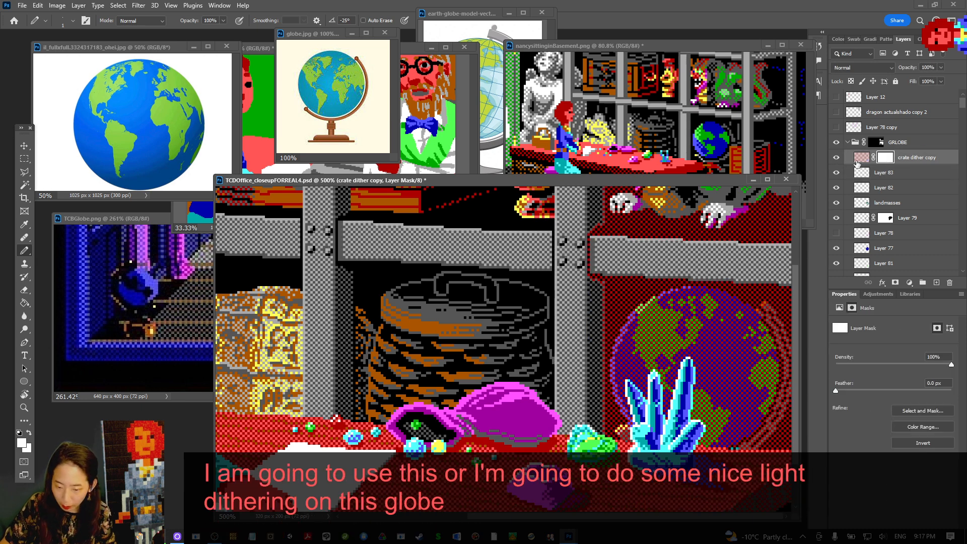
Select the red pixels of the crate dither copy with the Magic Wand, fill them with light blue, and deselect
{"action": "key", "text": "w"}
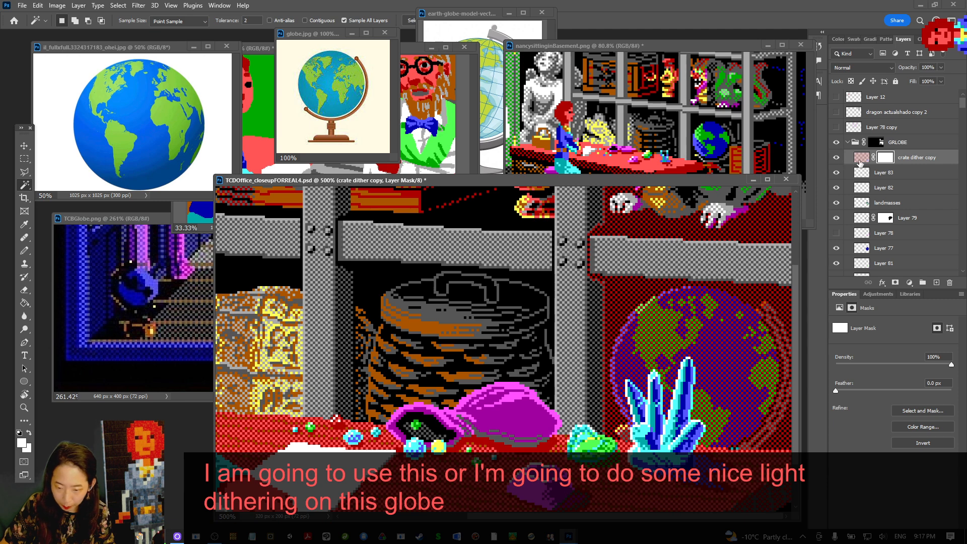
{"action": "left_click", "coordinate": [859, 160]}
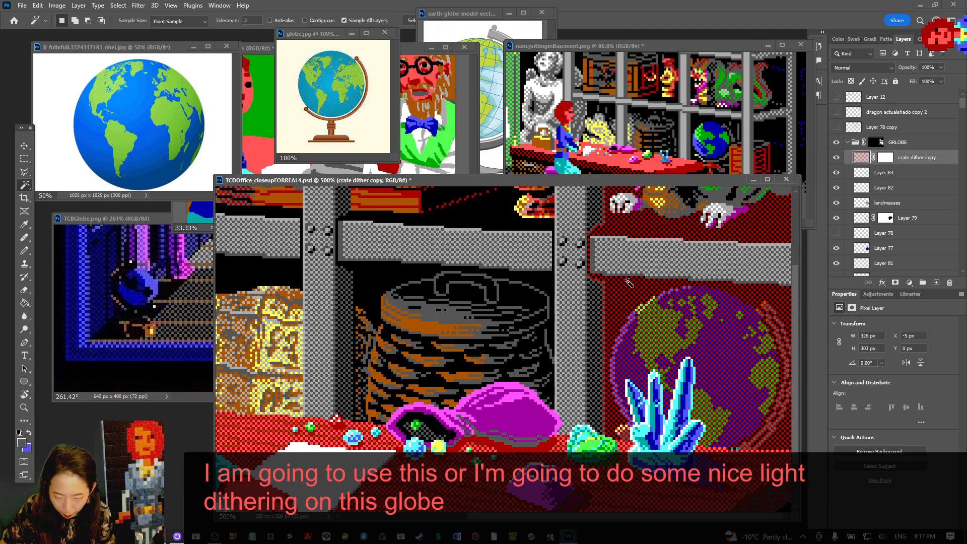
{"action": "left_click", "coordinate": [672, 282]}
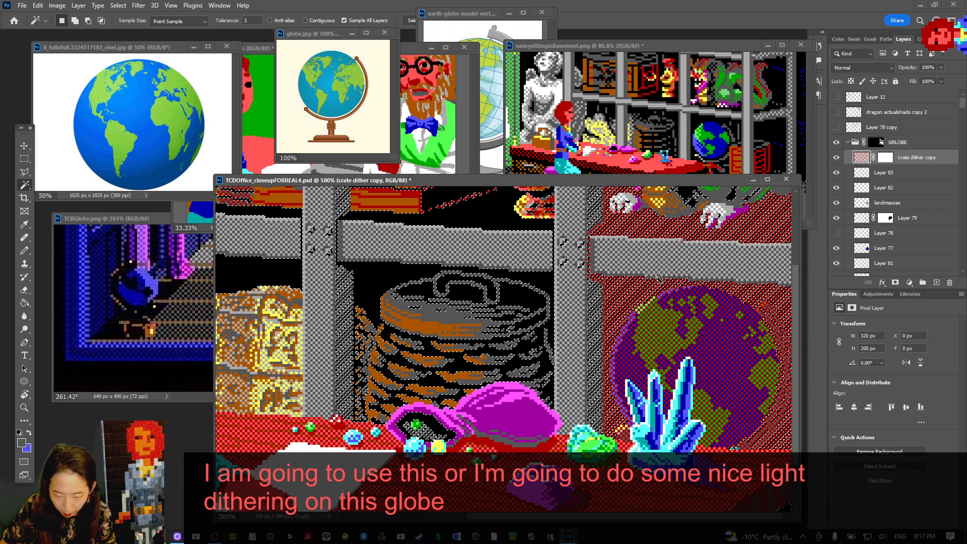
{"action": "left_click", "coordinate": [683, 252]}
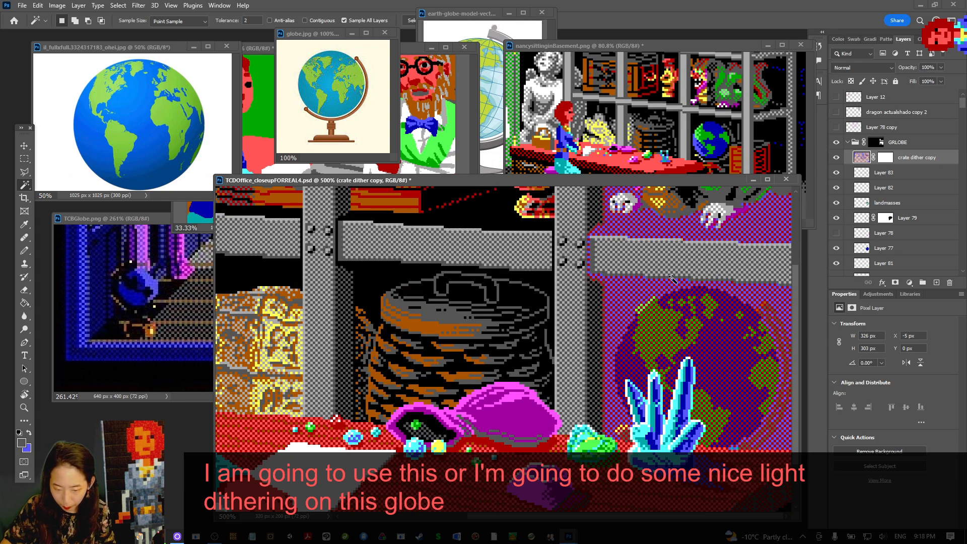
{"action": "scroll", "coordinate": [683, 251], "scroll_direction": "up", "scroll_amount": 6}
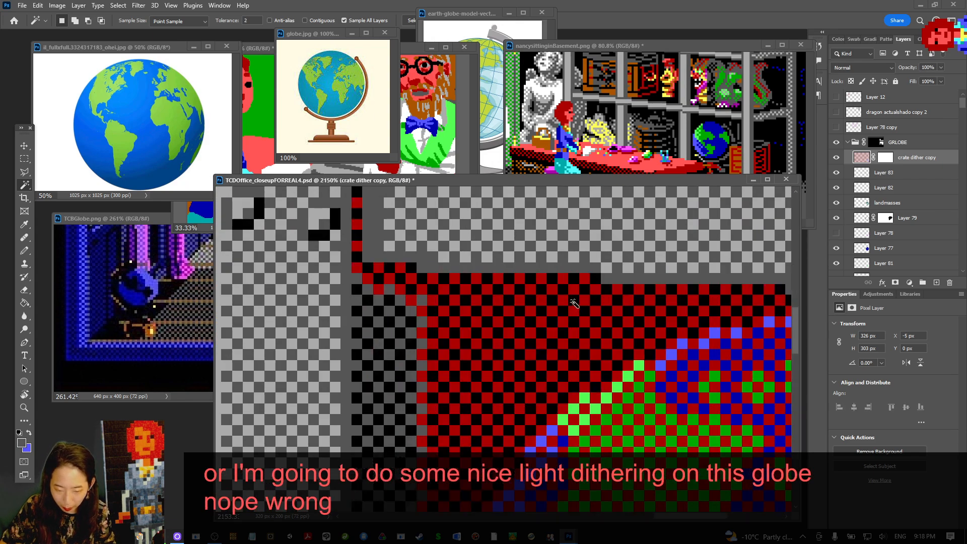
{"action": "left_click", "coordinate": [574, 294]}
{"action": "key", "text": "ctrl+BackSpace"}
{"action": "key", "text": "ctrl+d"}
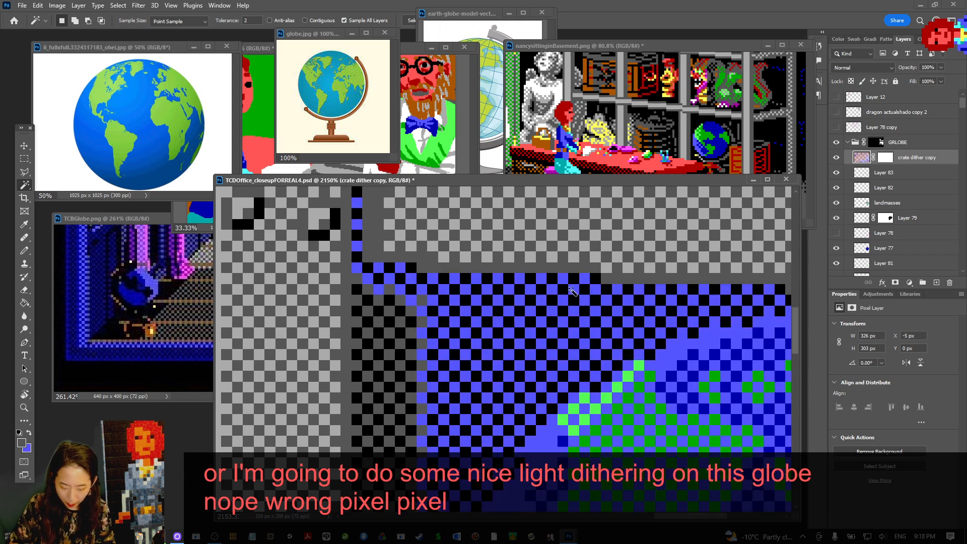
Fill the crate dither copy's layer mask with black to hide the blue dithering
{"action": "key", "text": "ctrl+0"}
{"action": "key", "text": "ctrl+minus"}
{"action": "key", "text": "ctrl+minus"}
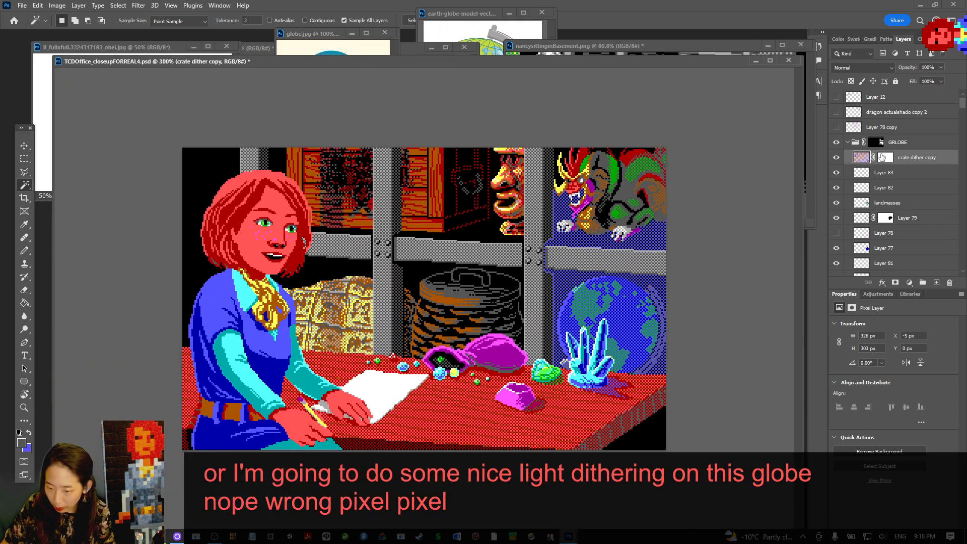
{"action": "left_click", "coordinate": [884, 157]}
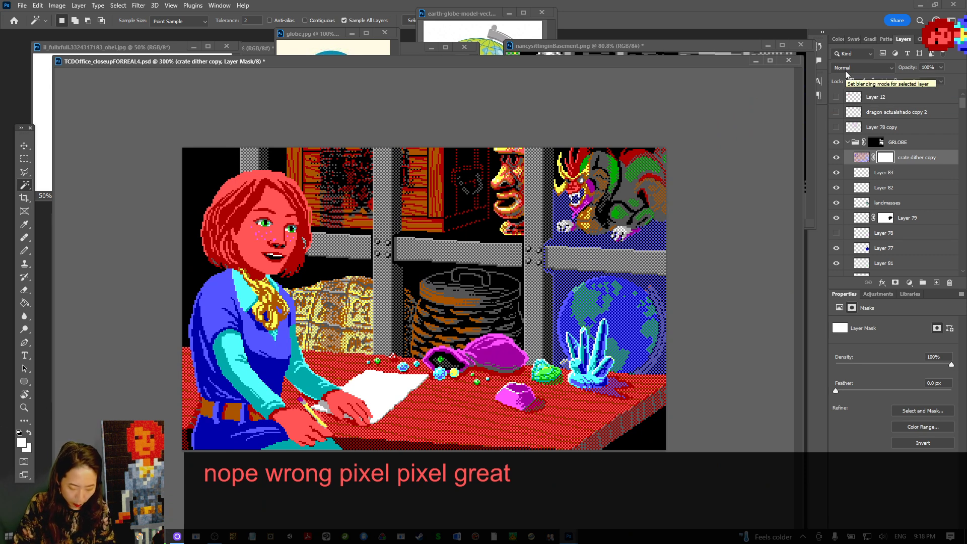
{"action": "key", "text": "F6"}
{"action": "left_click", "coordinate": [856, 276]}
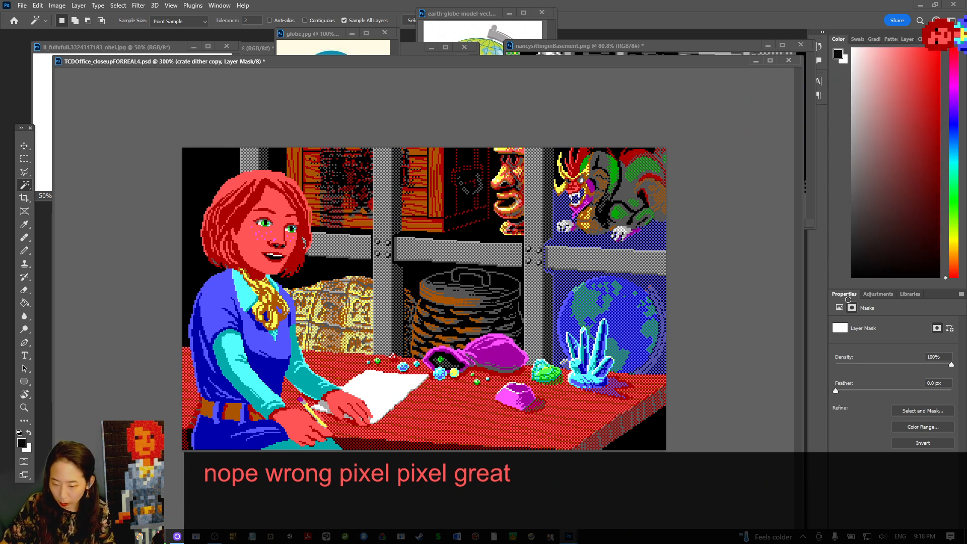
{"action": "key", "text": "x"}
{"action": "key", "text": "ctrl+BackSpace"}
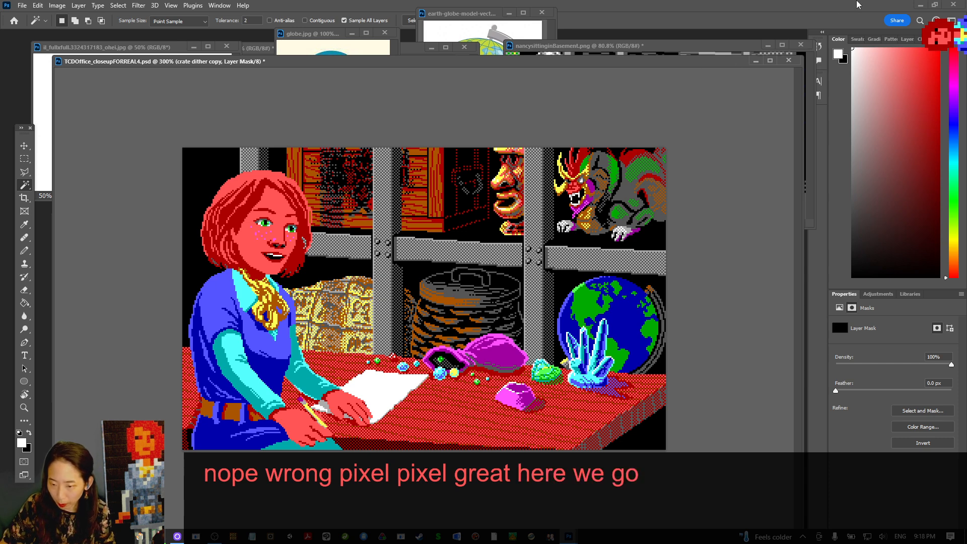
Reduce the program window from its maximized size and float the Layers panel beside the artwork
{"action": "double_click", "coordinate": [856, 5]}
{"action": "left_click_drag", "start_coordinate": [803, 8], "coordinate": [759, 11]}
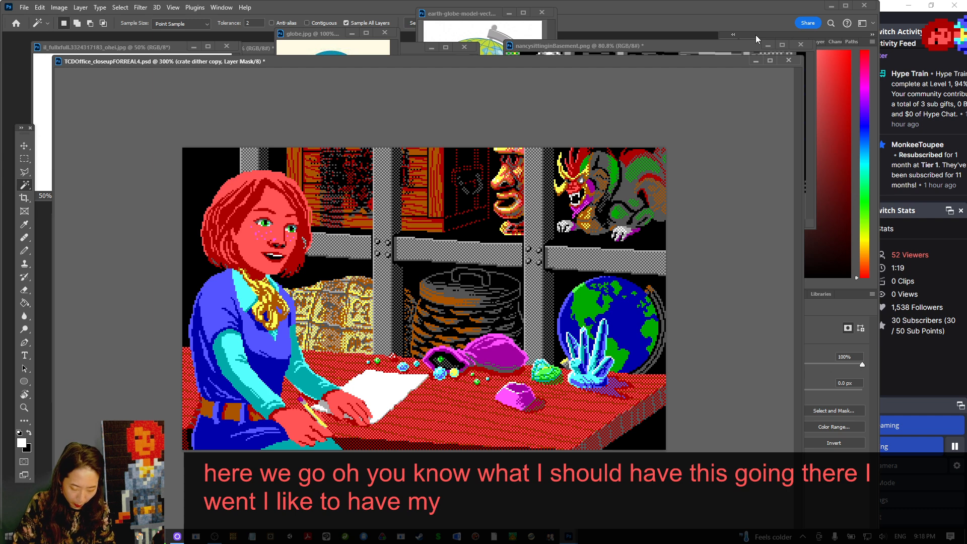
{"action": "key", "text": "F7"}
{"action": "left_click_drag", "start_coordinate": [784, 32], "coordinate": [886, 144]}
{"action": "left_click", "coordinate": [886, 144]}
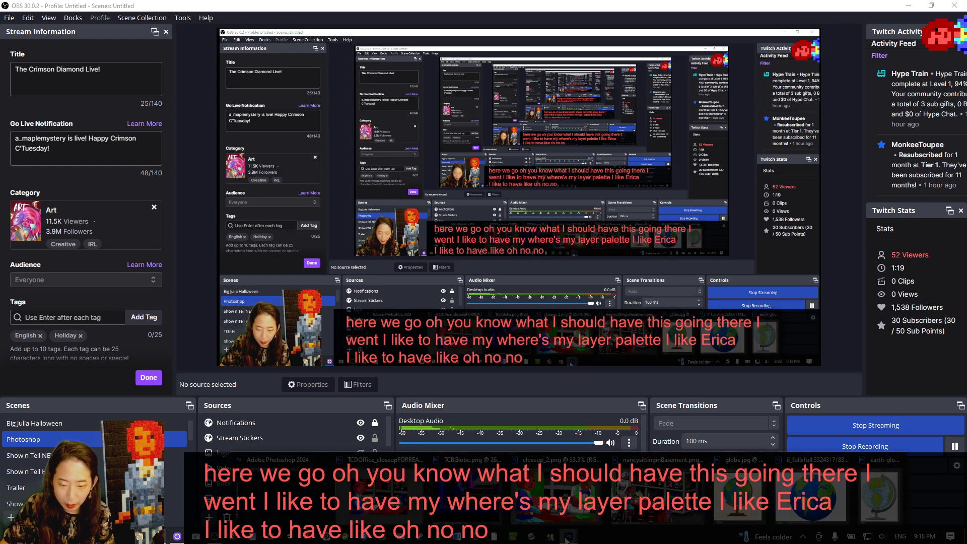
{"action": "key", "text": "alt+Tab"}
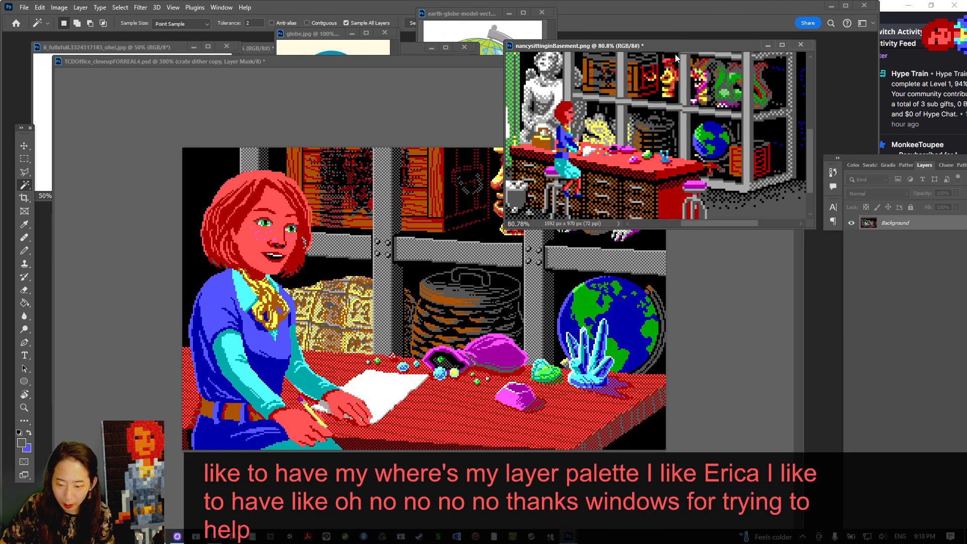
{"action": "left_click_drag", "start_coordinate": [872, 156], "coordinate": [865, 146]}
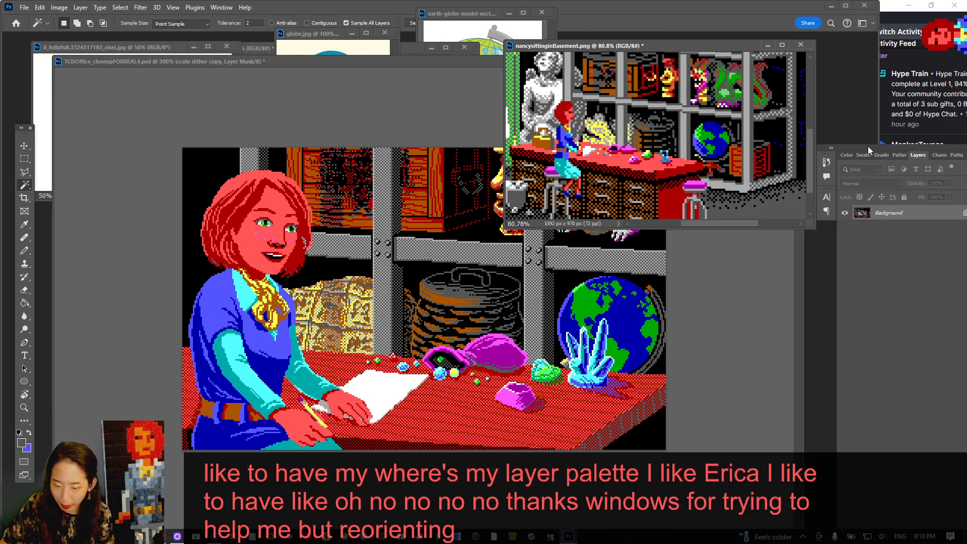
Bring the TCDOffice_closeupFORREAL4.psd window in front of the reference images and shift it closer to the Layers panel
{"action": "left_click", "coordinate": [753, 308]}
{"action": "left_click_drag", "start_coordinate": [543, 62], "coordinate": [570, 83]}
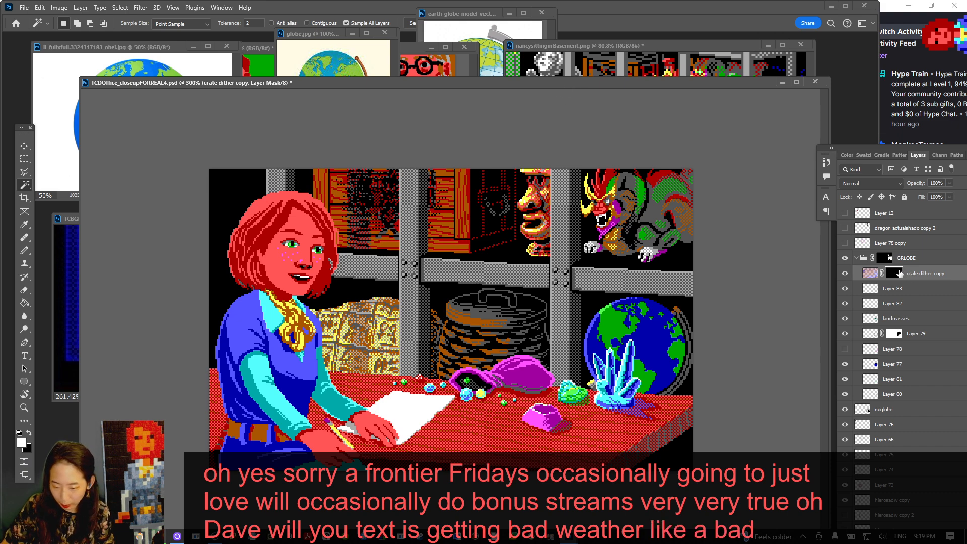
{"action": "key", "text": "ctrl+plus"}
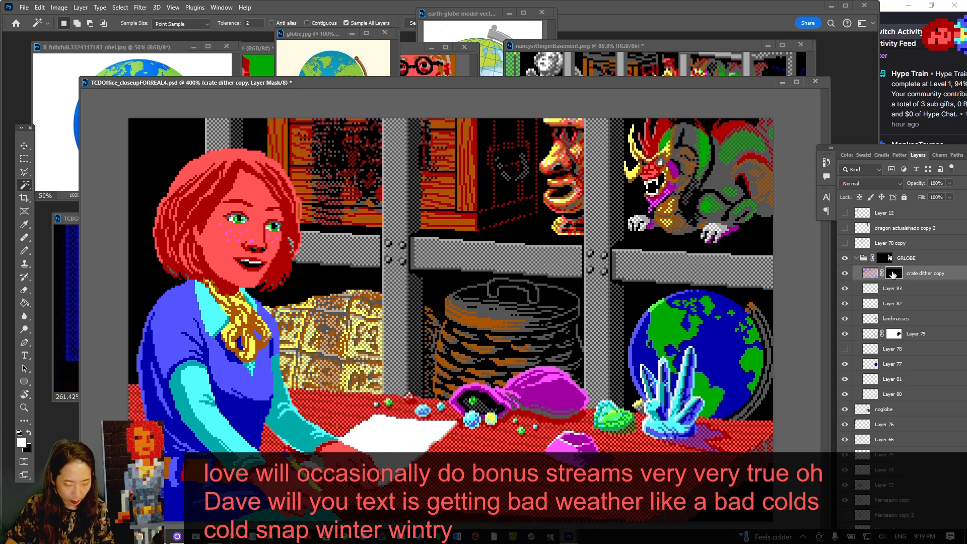
{"action": "key", "text": "b"}
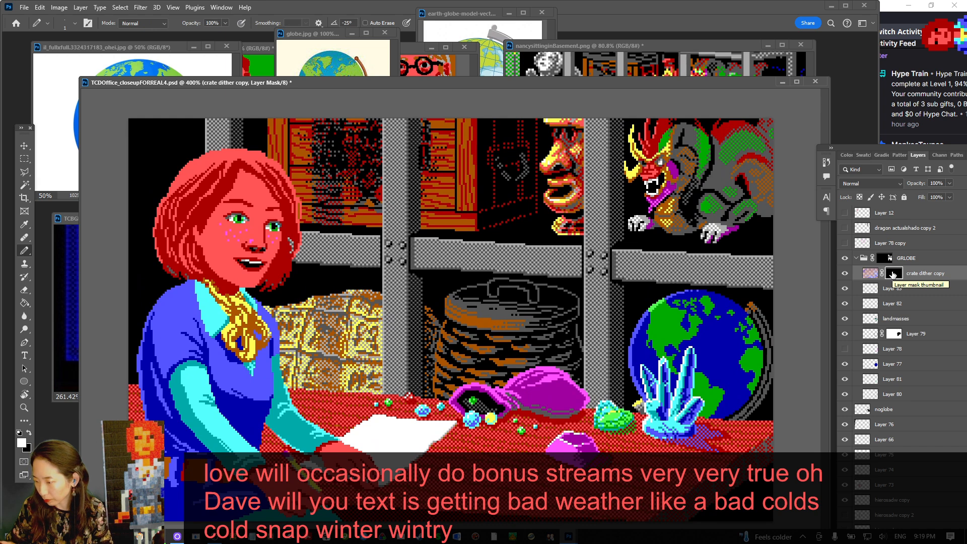
{"action": "key", "text": "w"}
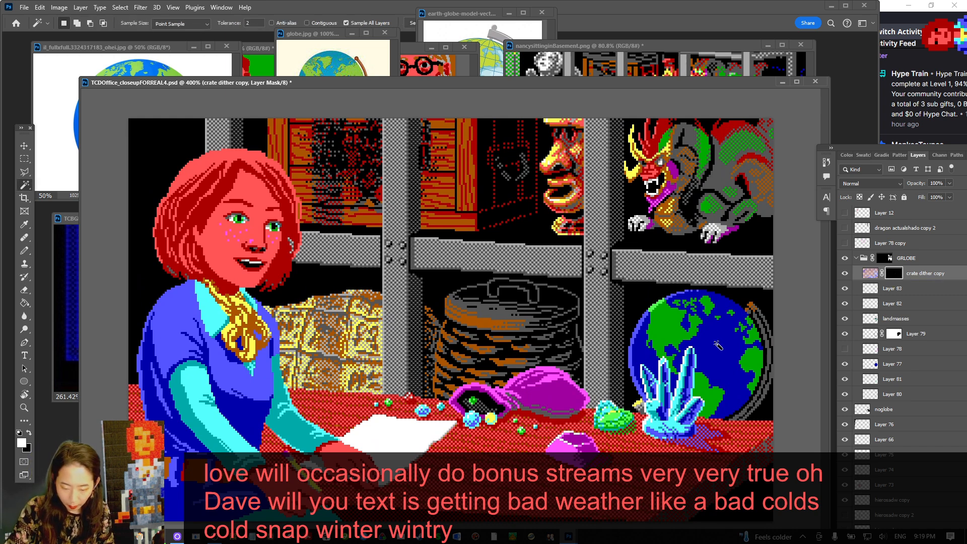
{"action": "left_click", "coordinate": [721, 341]}
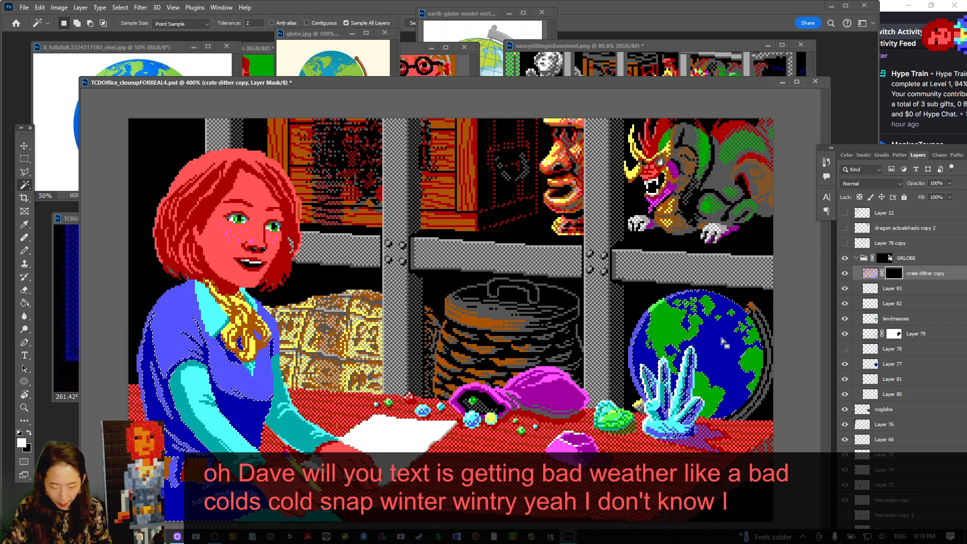
{"action": "key", "text": "ctrl+d"}
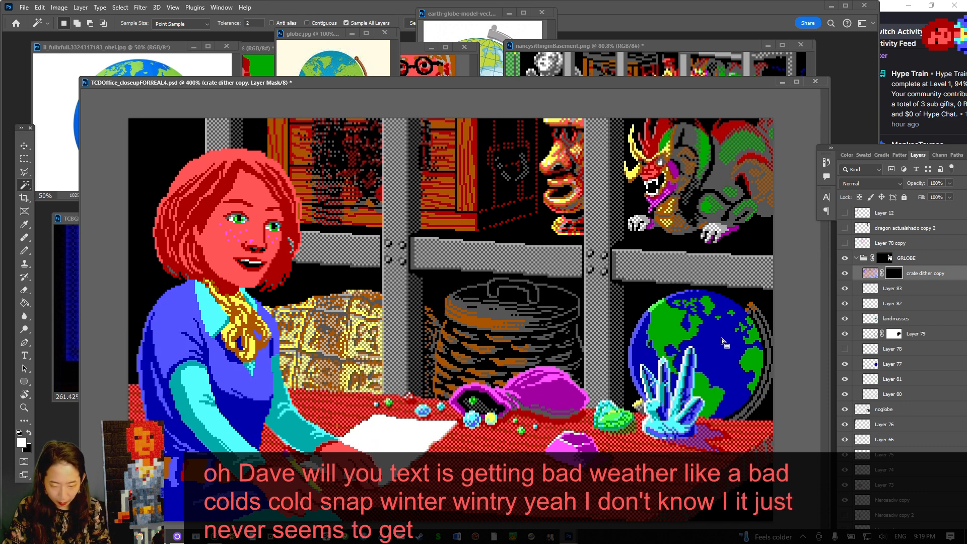
Pencil white and black on the crate dither copy's layer mask to shape light blue dithering along the globe's lit edge, and save
{"action": "key", "text": "b"}
{"action": "key", "text": "x"}
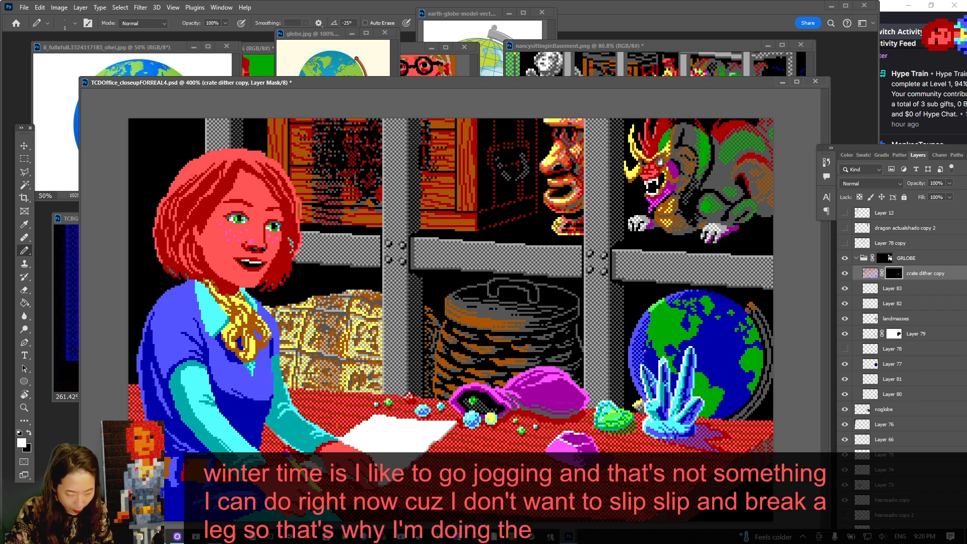
{"action": "key", "text": "x"}
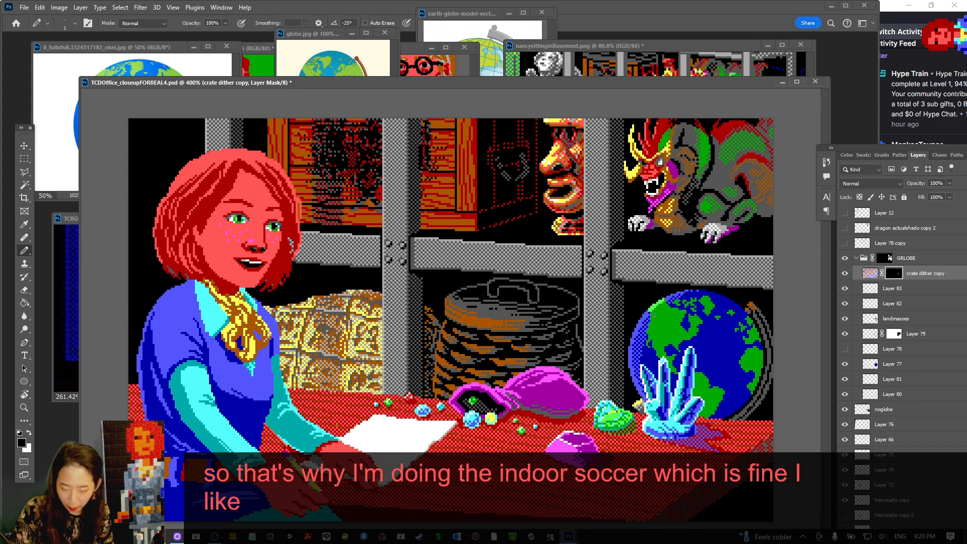
{"action": "key", "text": "x"}
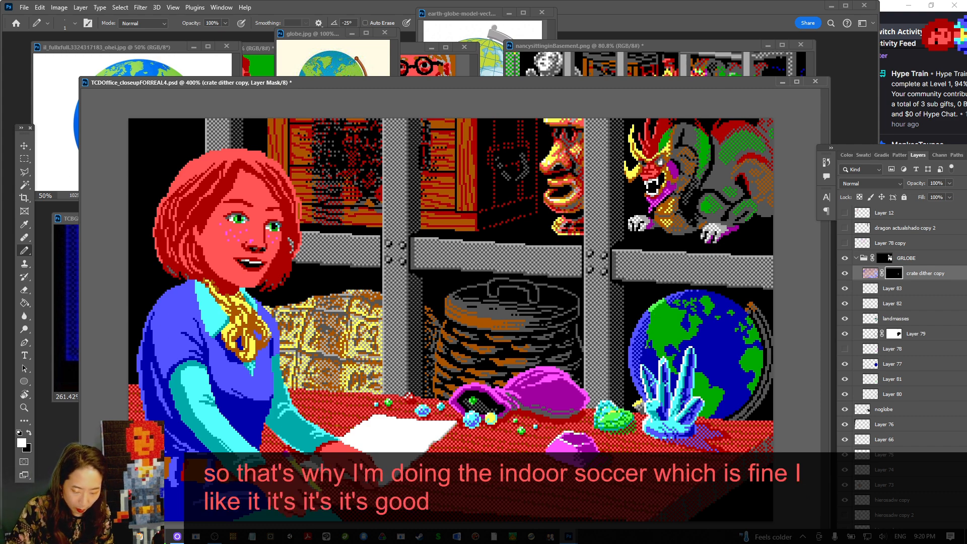
{"action": "key", "text": "x"}
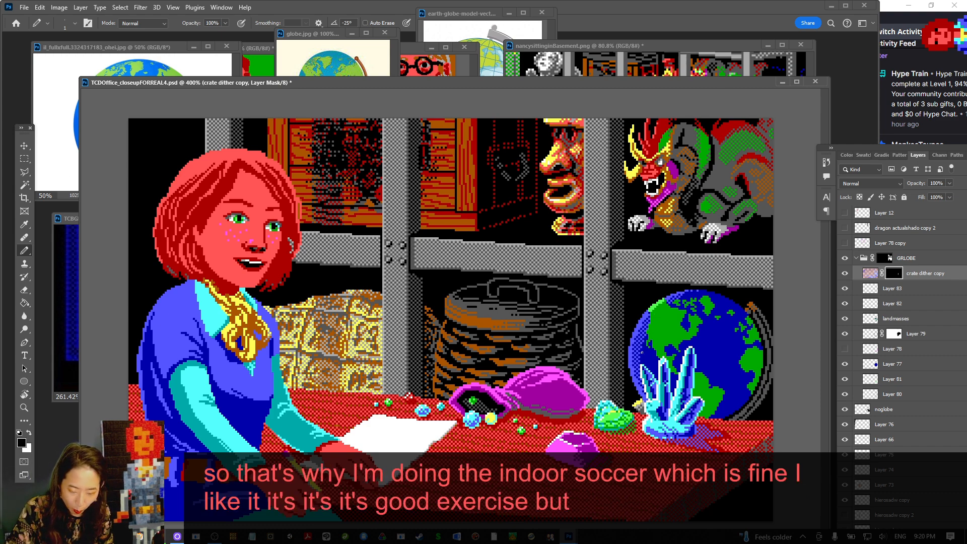
{"action": "key", "text": "ctrl+s"}
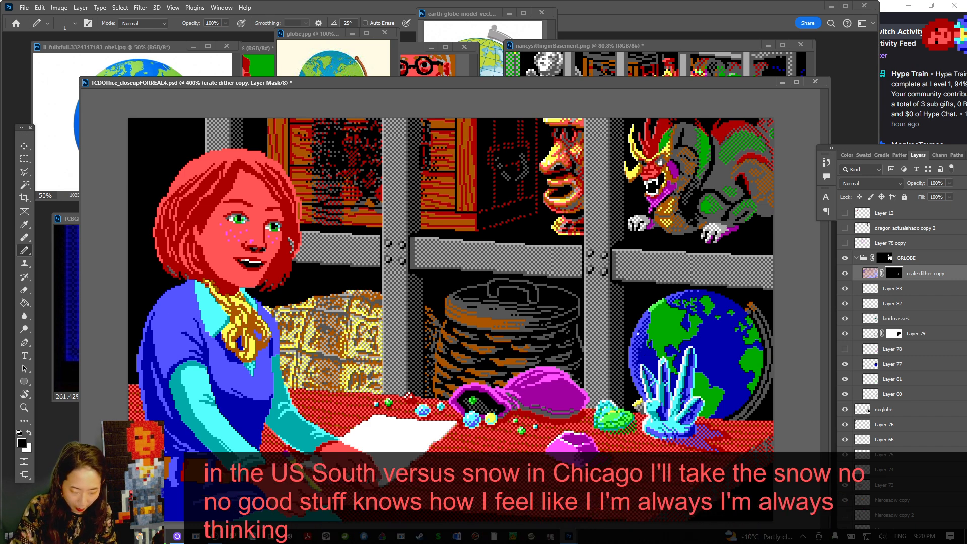
{"action": "key", "text": "x"}
{"action": "left_click", "coordinate": [644, 356]}
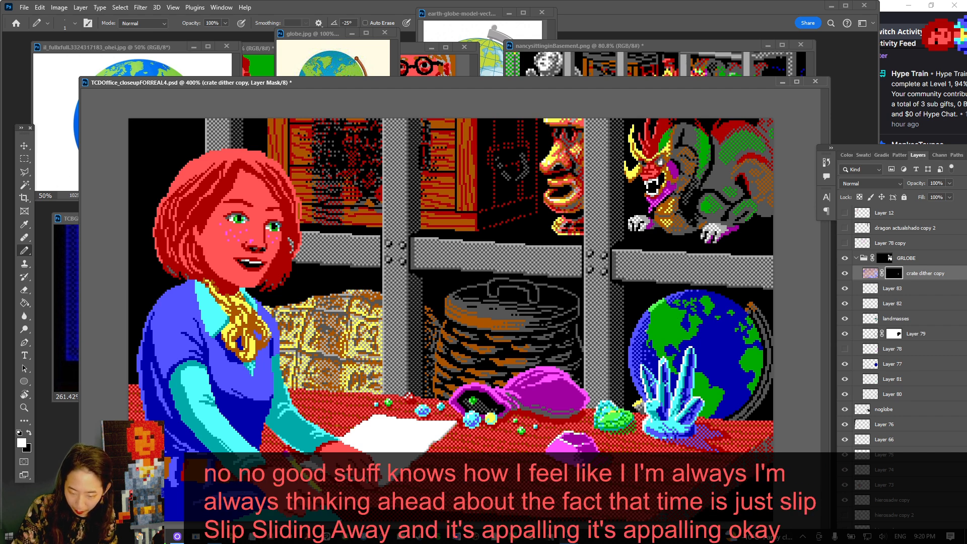
{"action": "key", "text": "x"}
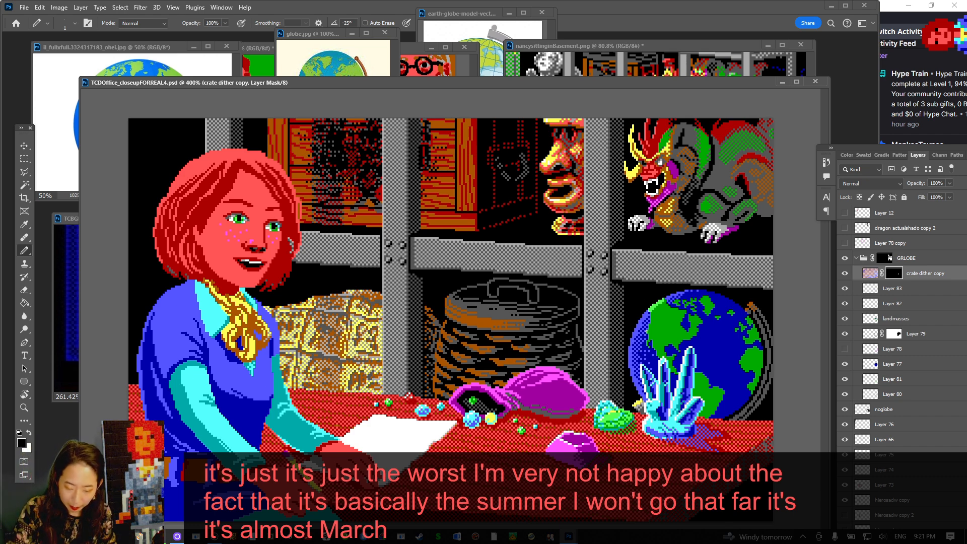
{"action": "key", "text": "x"}
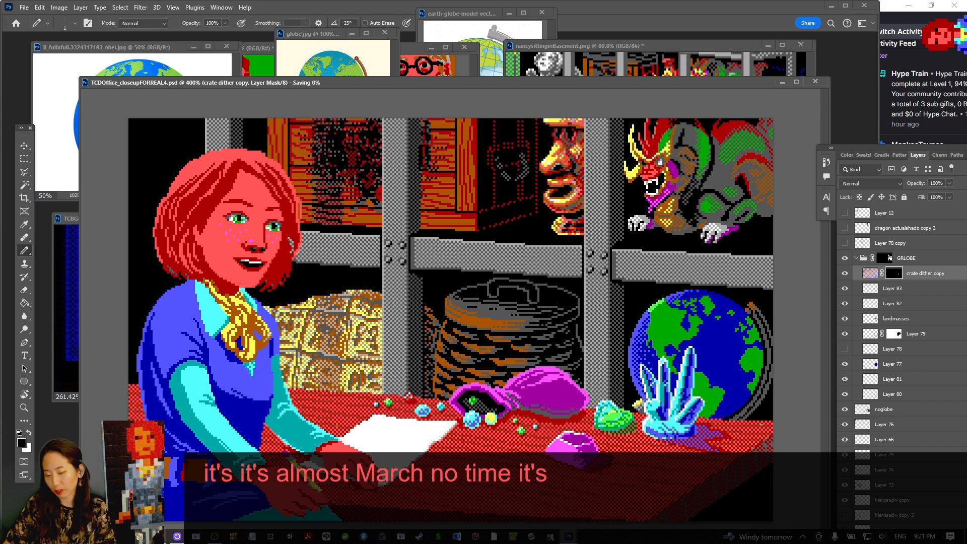
{"action": "key", "text": "ctrl+s"}
Rename the crate dither copy layer as globe dither and save the document
{"action": "right_click", "coordinate": [927, 273]}
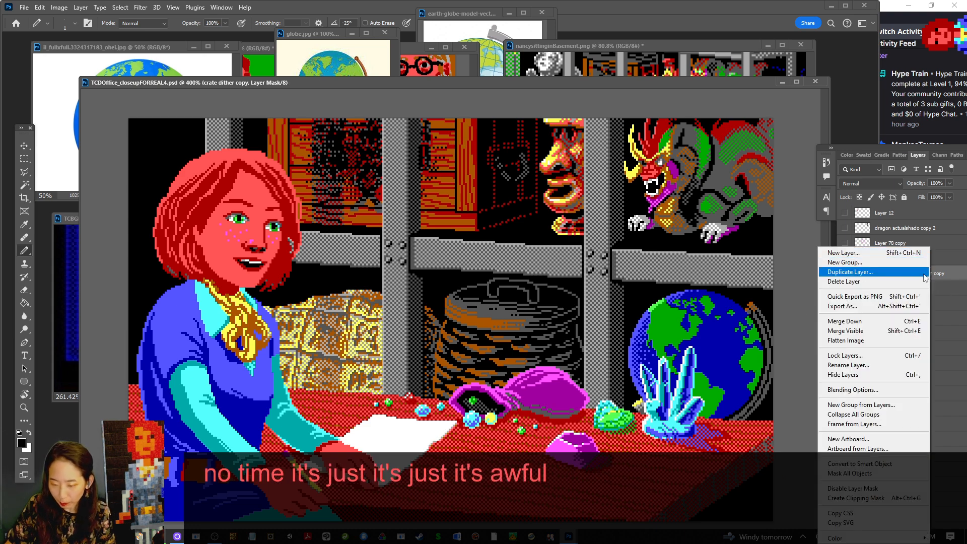
{"action": "left_click", "coordinate": [953, 281]}
{"action": "double_click", "coordinate": [916, 272]}
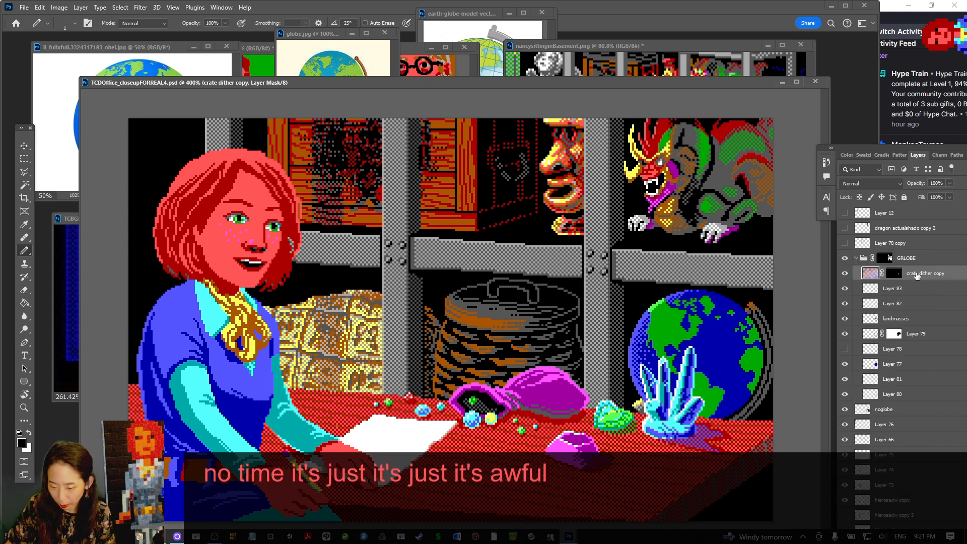
{"action": "type", "text": "globe"}
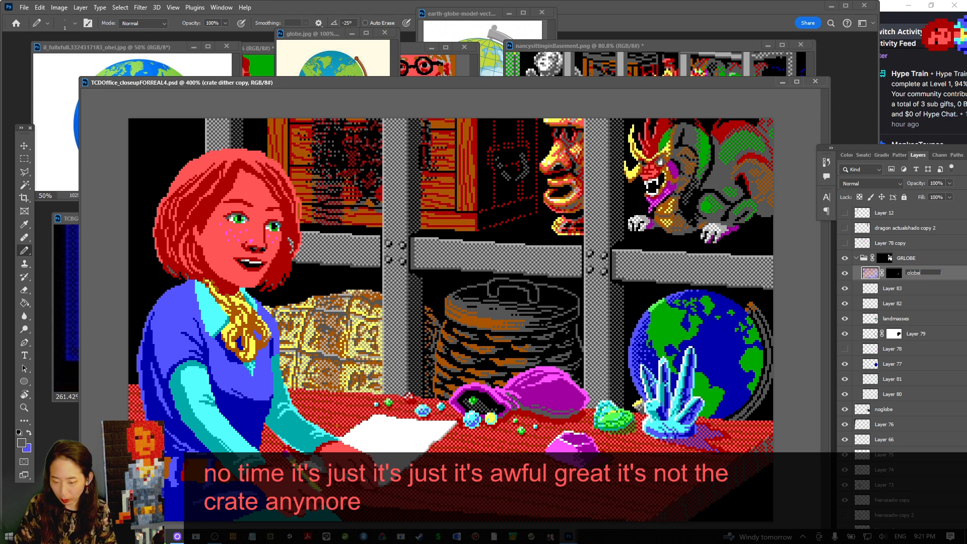
{"action": "type", "text": " dither"}
{"action": "key", "text": "Return"}
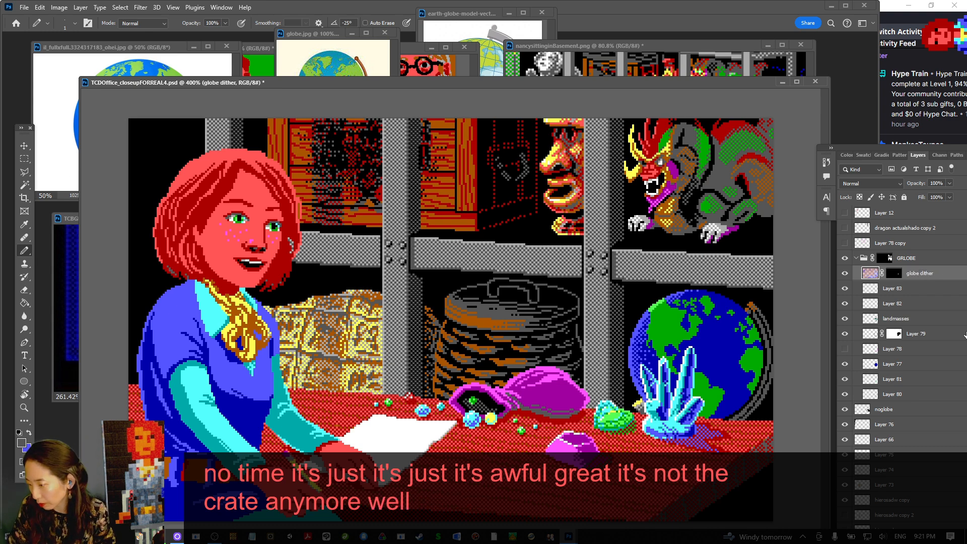
{"action": "key", "text": "ctrl+s"}
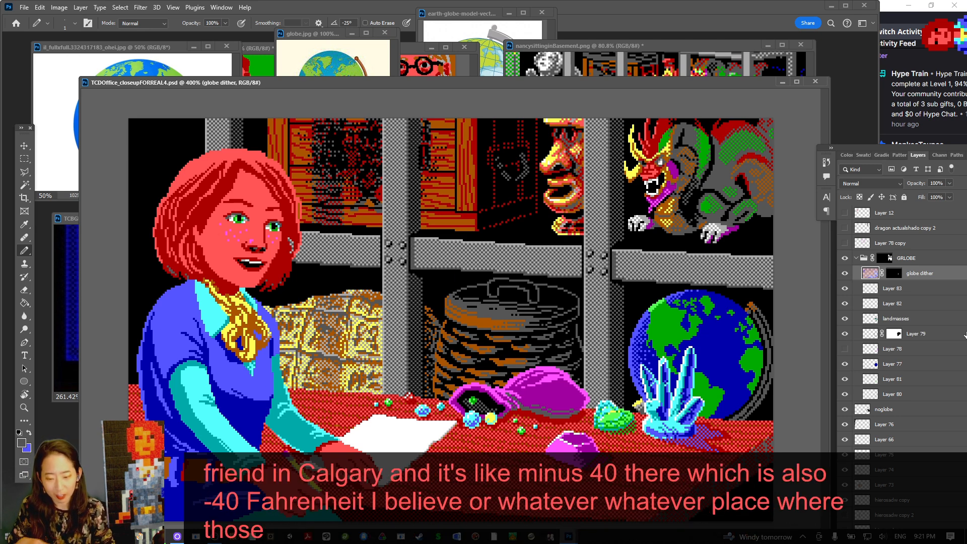
Duplicate the globe dither layer together with its mask
{"action": "right_click", "coordinate": [928, 270]}
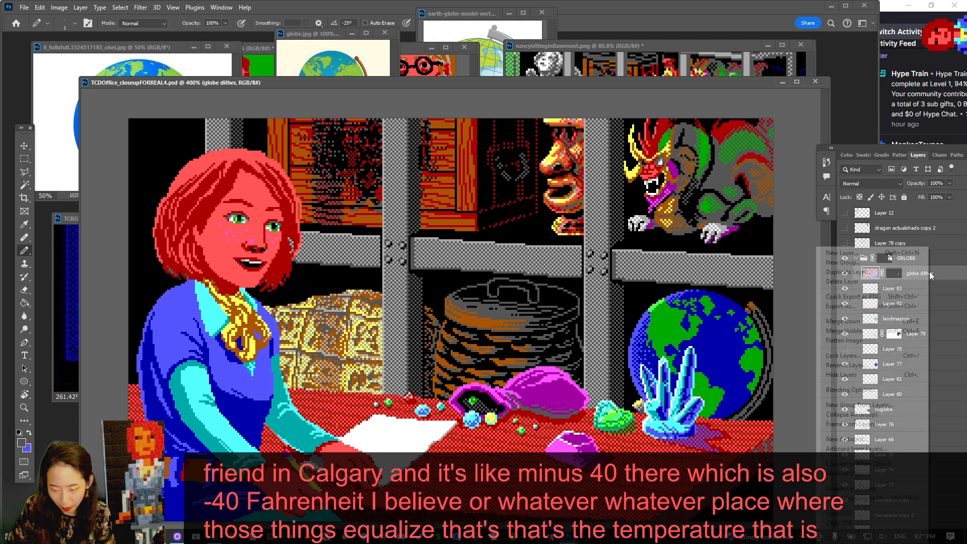
{"action": "left_click", "coordinate": [887, 274]}
{"action": "key", "text": "Return"}
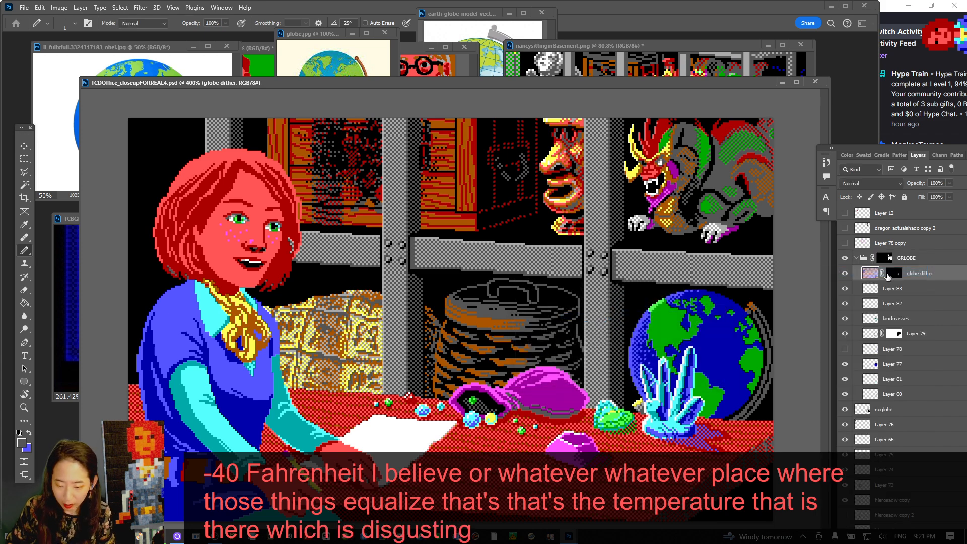
Invert the globe dither copy's layer mask and make it fully white to reveal the whole dither pattern
{"action": "left_click", "coordinate": [894, 272]}
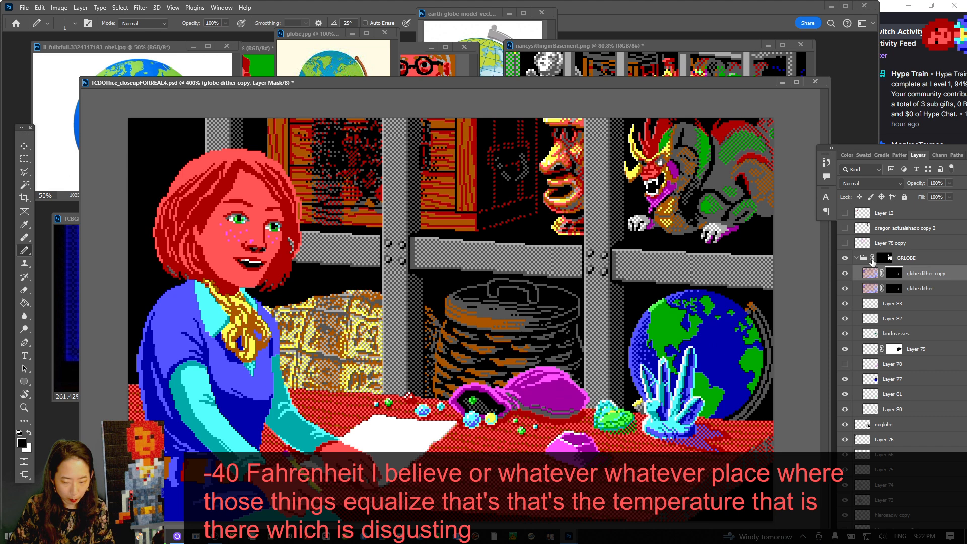
{"action": "left_click", "coordinate": [905, 304]}
{"action": "left_click", "coordinate": [668, 314], "text": "alt"}
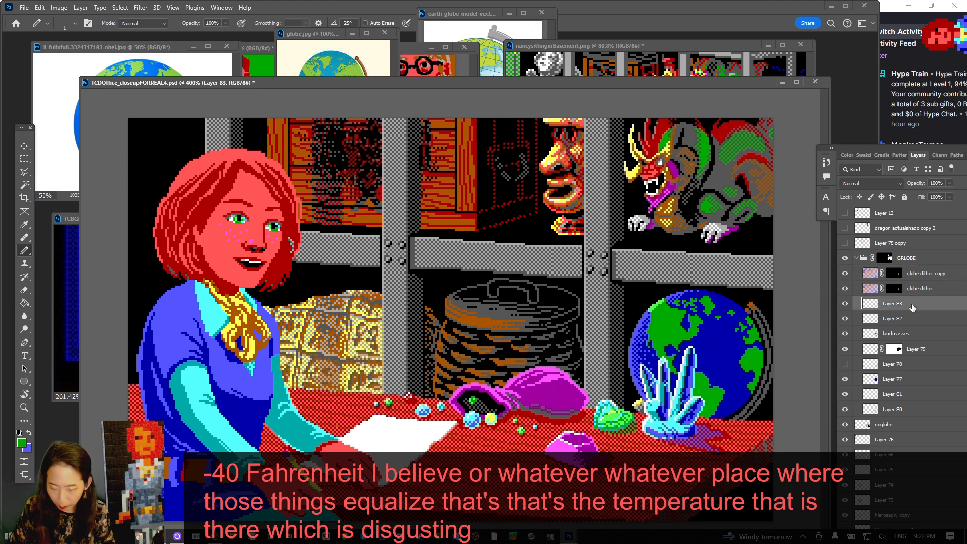
{"action": "left_click", "coordinate": [892, 274]}
{"action": "left_click", "coordinate": [893, 273]}
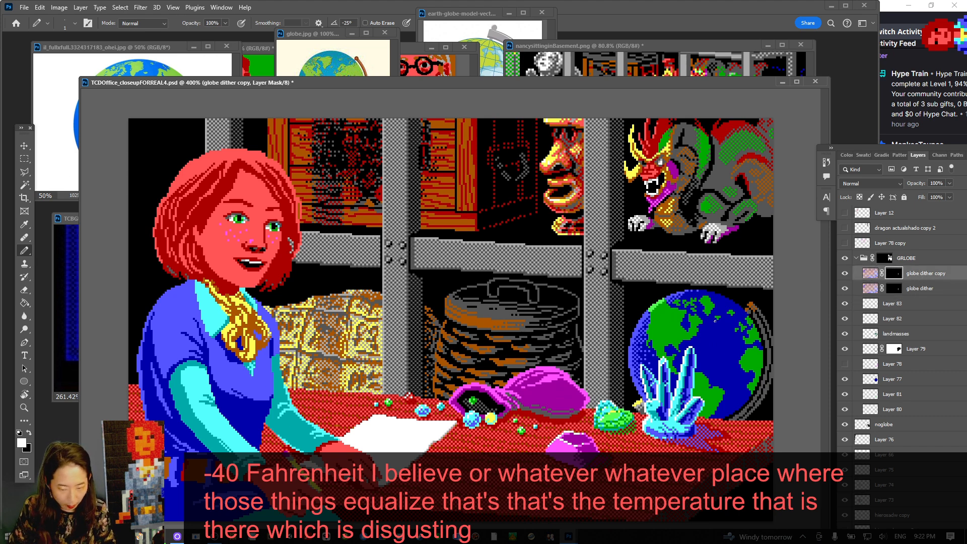
{"action": "key", "text": "w"}
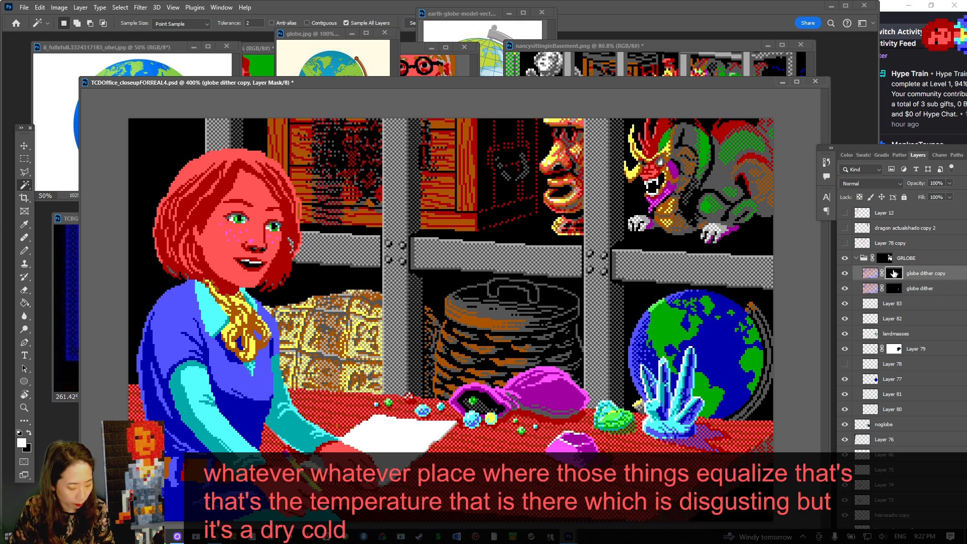
{"action": "key", "text": "ctrl+i"}
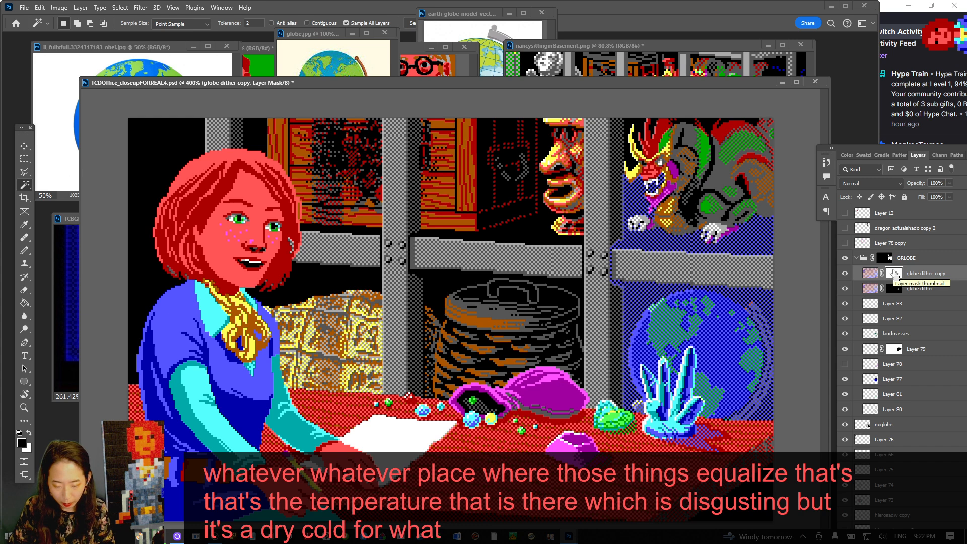
{"action": "key", "text": "b"}
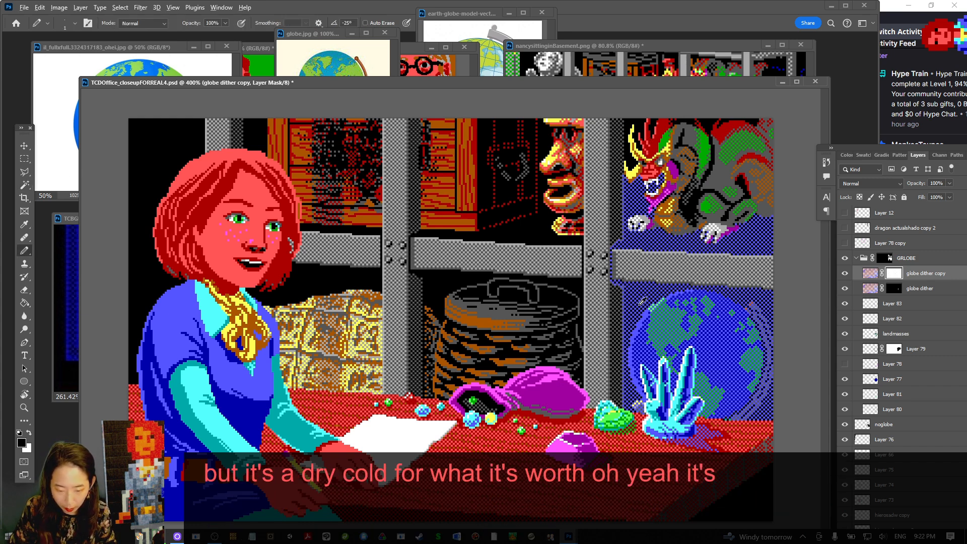
{"action": "left_click", "coordinate": [616, 412], "text": "alt"}
Fill the blue pixels of the globe dither copy with light green sampled on Layer 83, using a Magic Wand selection, and deselect
{"action": "left_click", "coordinate": [916, 303]}
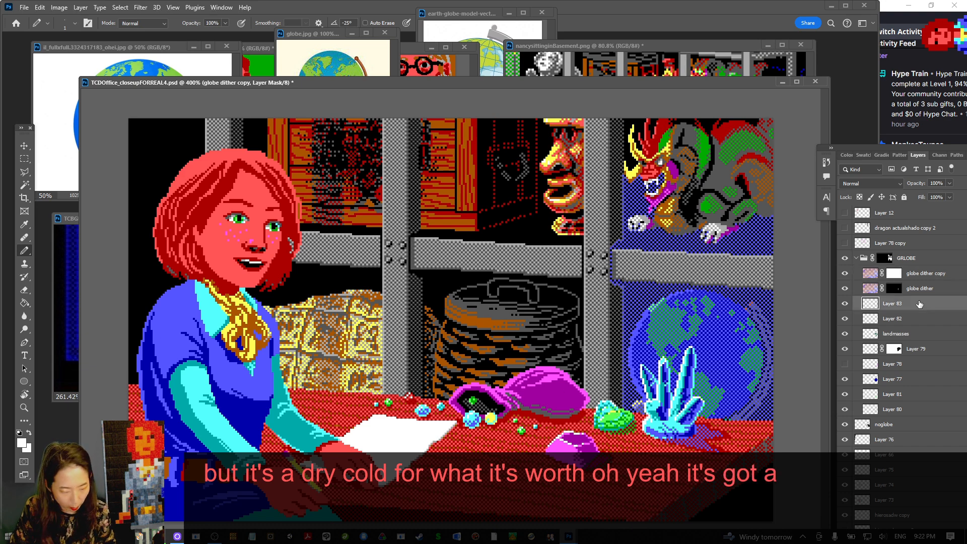
{"action": "key", "text": "x"}
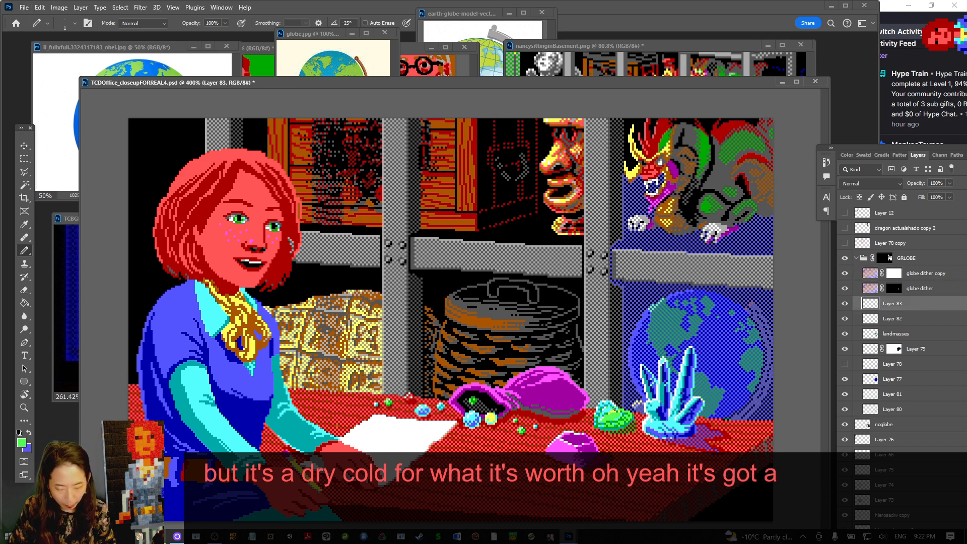
{"action": "left_click", "coordinate": [921, 273]}
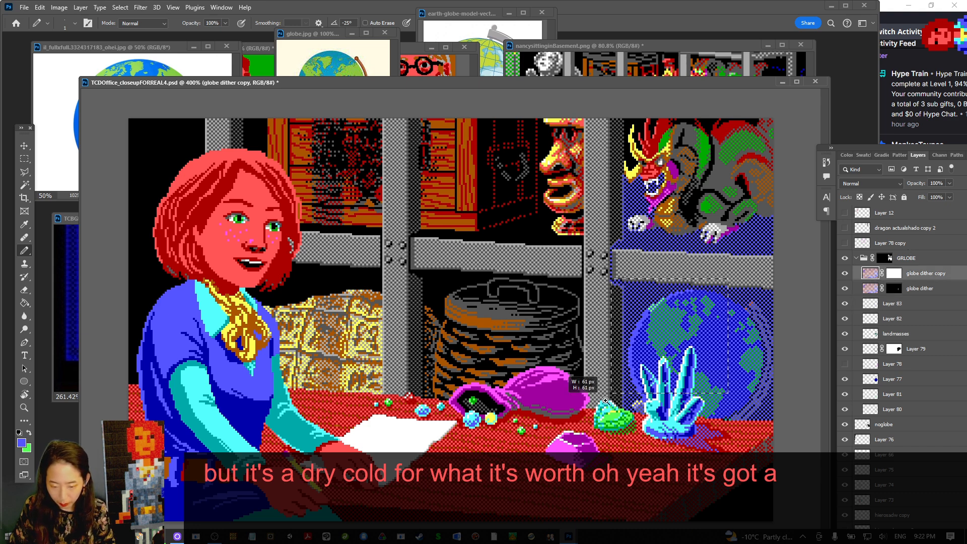
{"action": "scroll", "coordinate": [601, 395], "scroll_direction": "up", "scroll_amount": 4}
{"action": "key", "text": "w"}
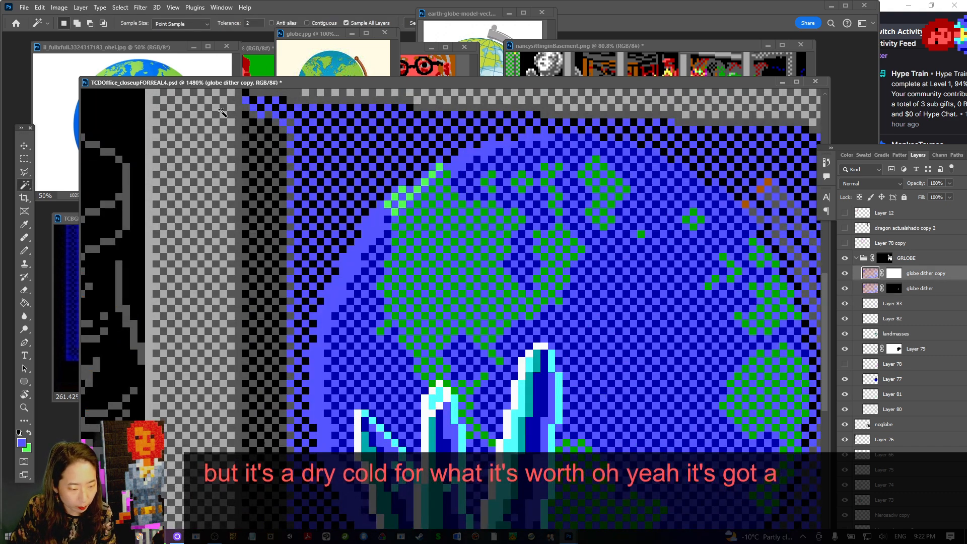
{"action": "left_click", "coordinate": [319, 115]}
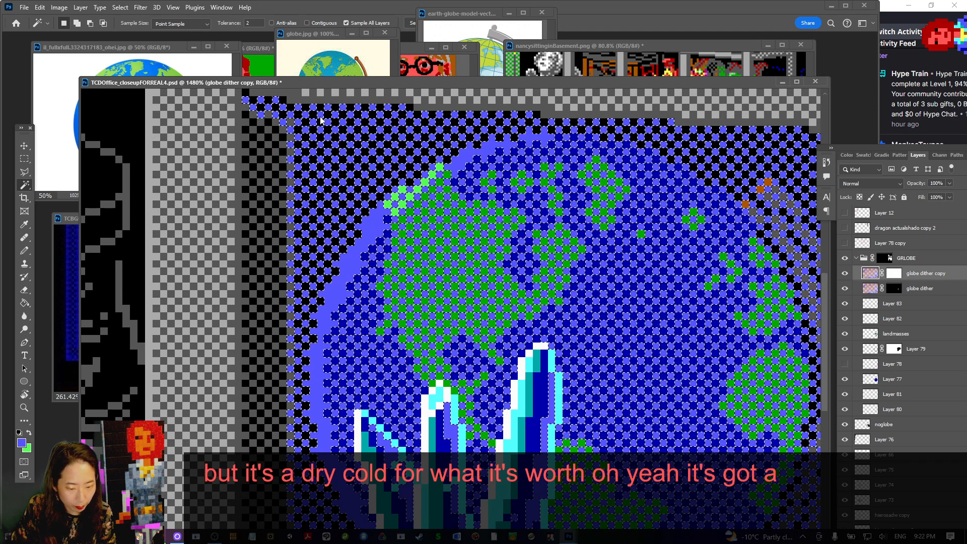
{"action": "key", "text": "ctrl+BackSpace"}
{"action": "key", "text": "ctrl+d"}
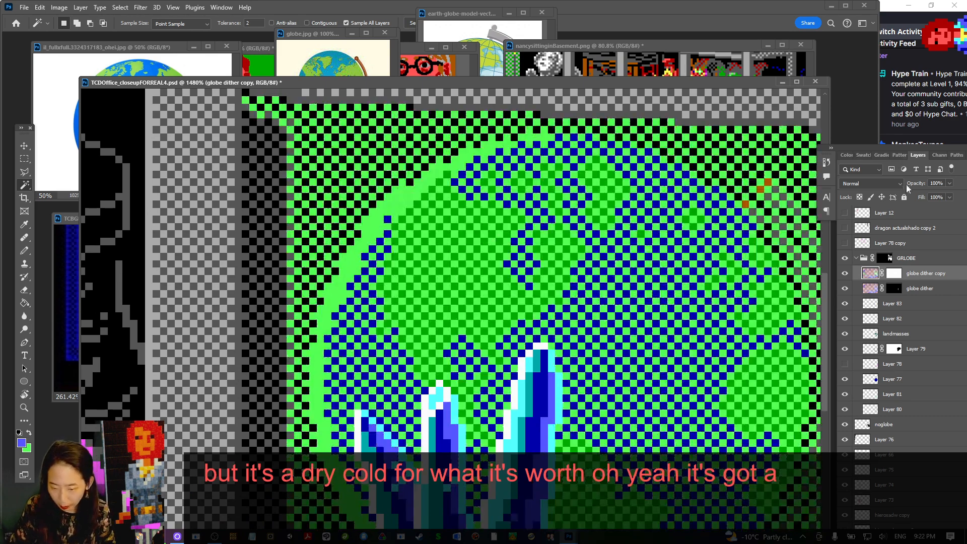
Invert the globe dither copy's layer mask to black to hide the green dithering, and save the document
{"action": "left_click", "coordinate": [894, 278]}
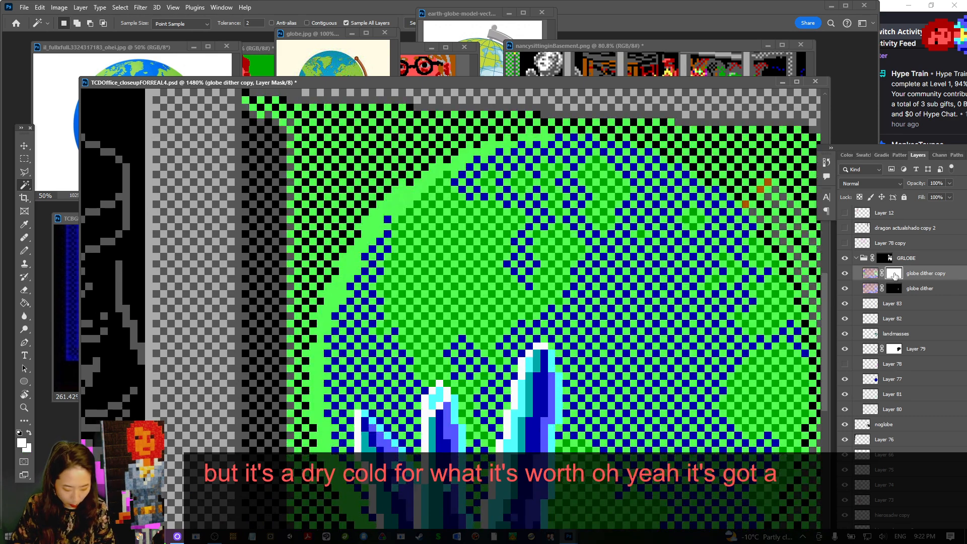
{"action": "double_click", "coordinate": [894, 274]}
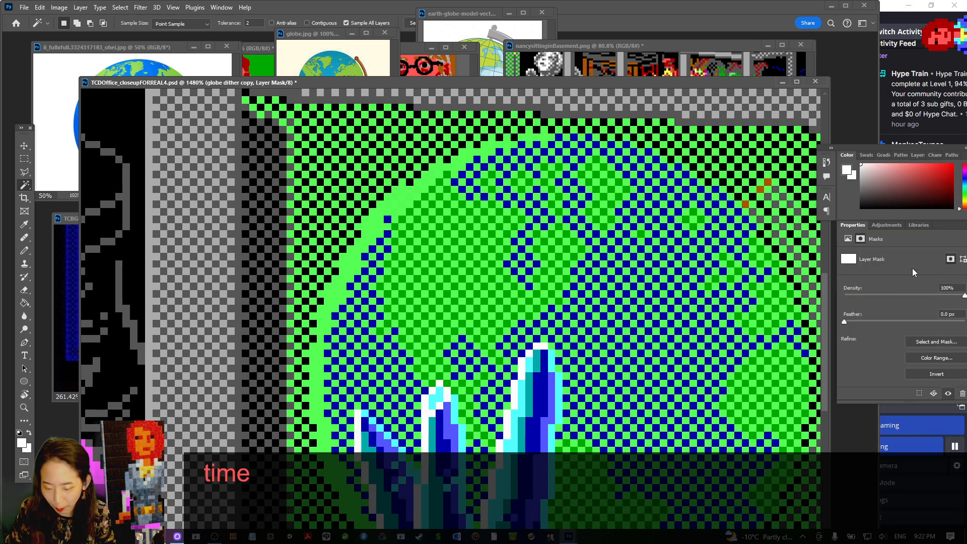
{"action": "key", "text": "x"}
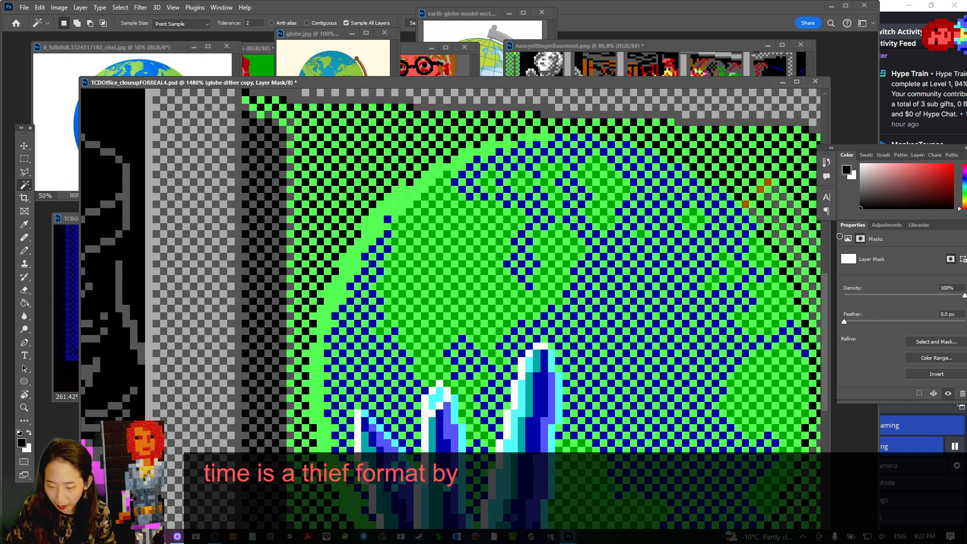
{"action": "key", "text": "x"}
{"action": "key", "text": "ctrl+i"}
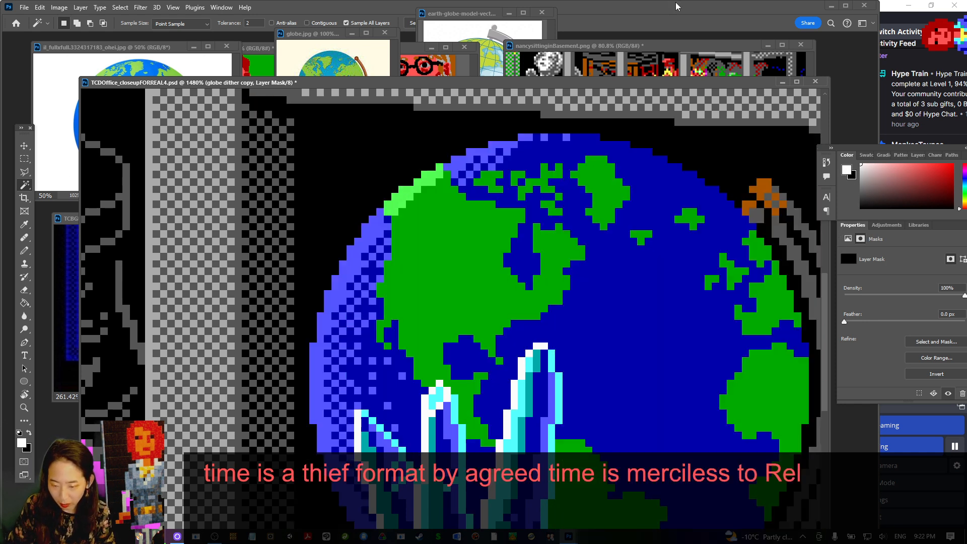
{"action": "left_click", "coordinate": [917, 154]}
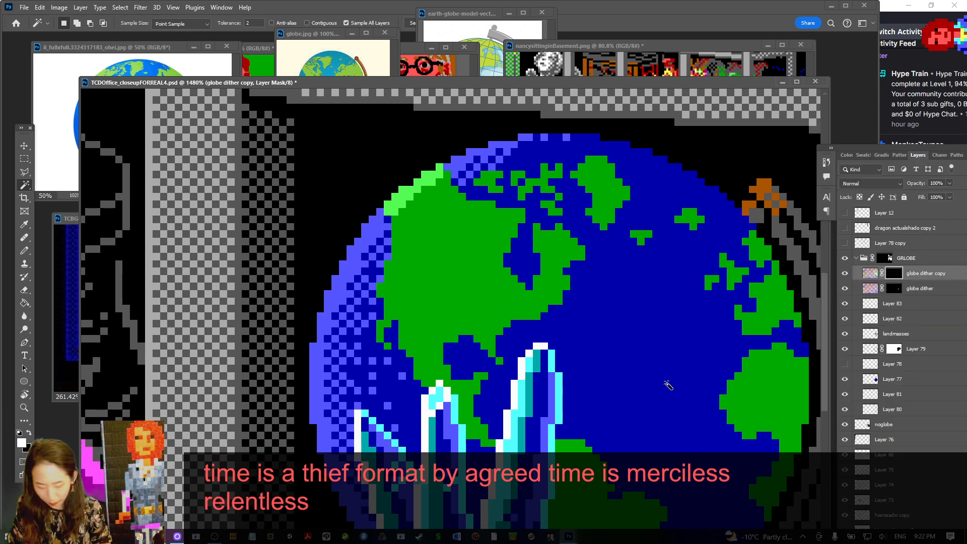
{"action": "key", "text": "ctrl+s"}
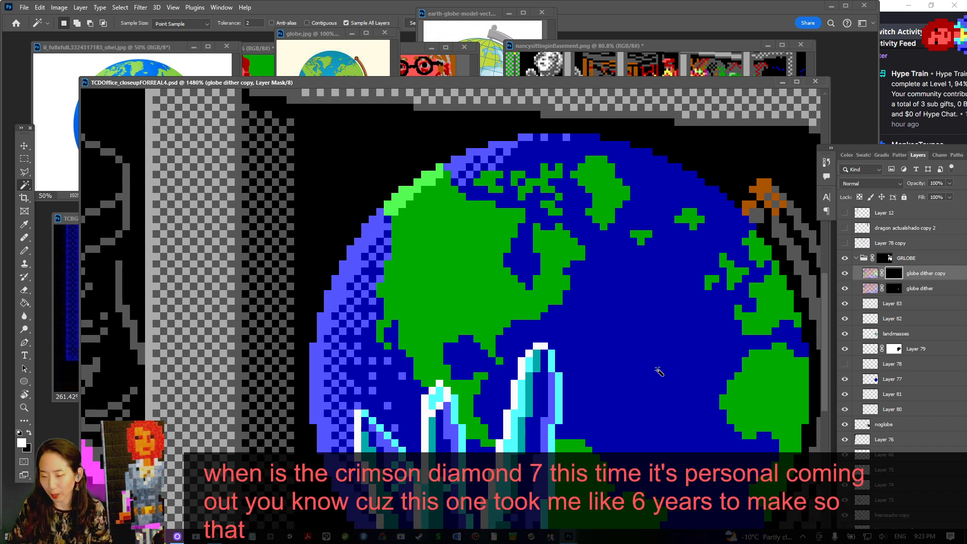
Paint white with the Pencil on the globe dither copy's mask to reveal light green dithering along the upper-left landmass, and save the document
{"action": "key", "text": "b"}
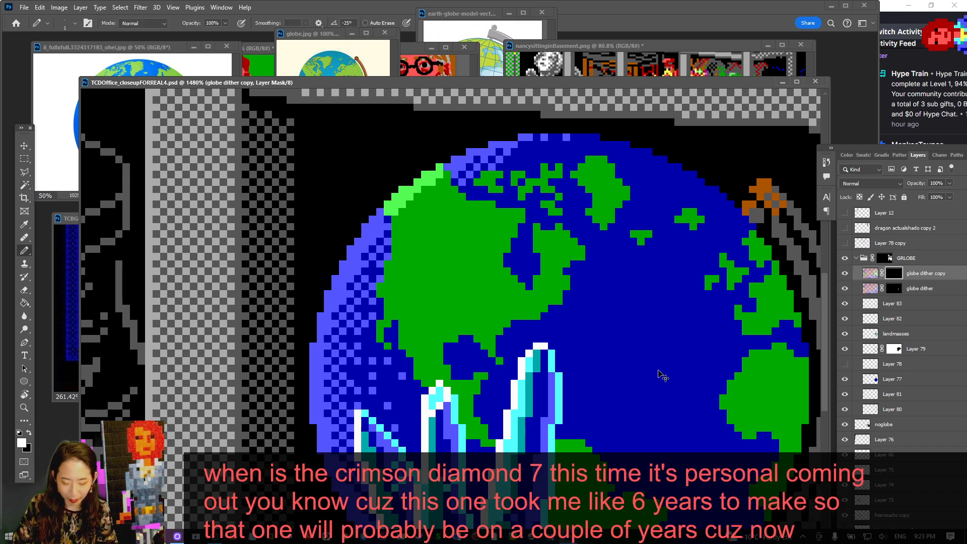
{"action": "scroll", "coordinate": [659, 372], "scroll_direction": "down", "scroll_amount": 3}
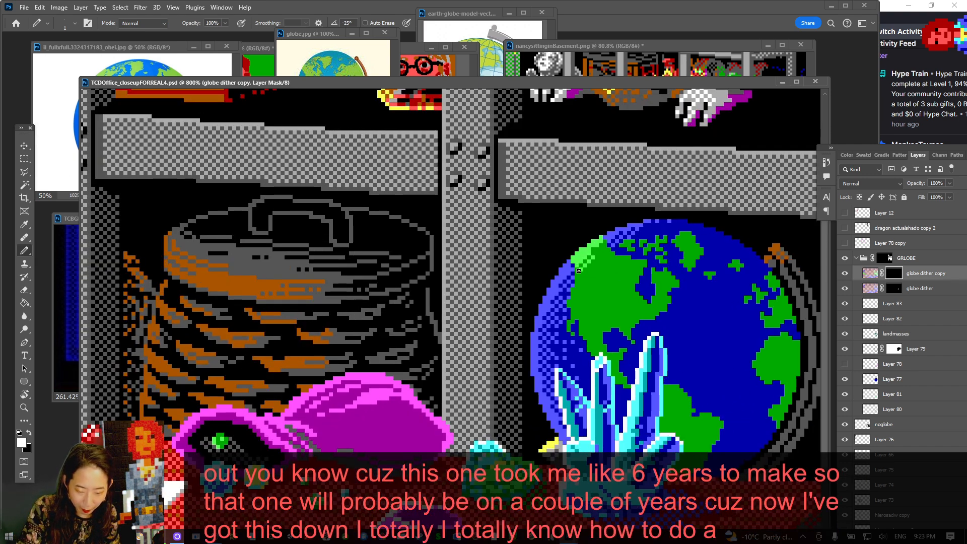
{"action": "left_click_drag", "start_coordinate": [585, 264], "coordinate": [596, 250]}
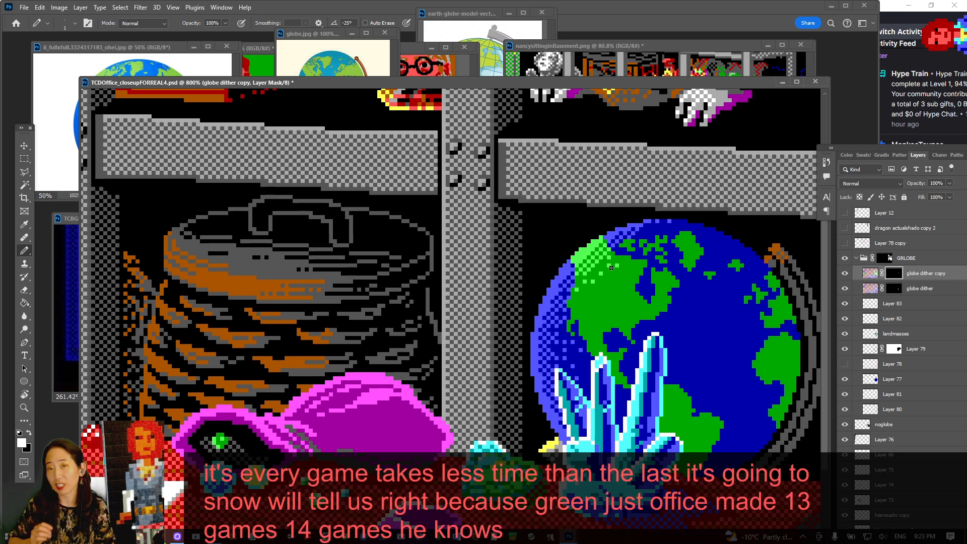
{"action": "key", "text": "ctrl+s"}
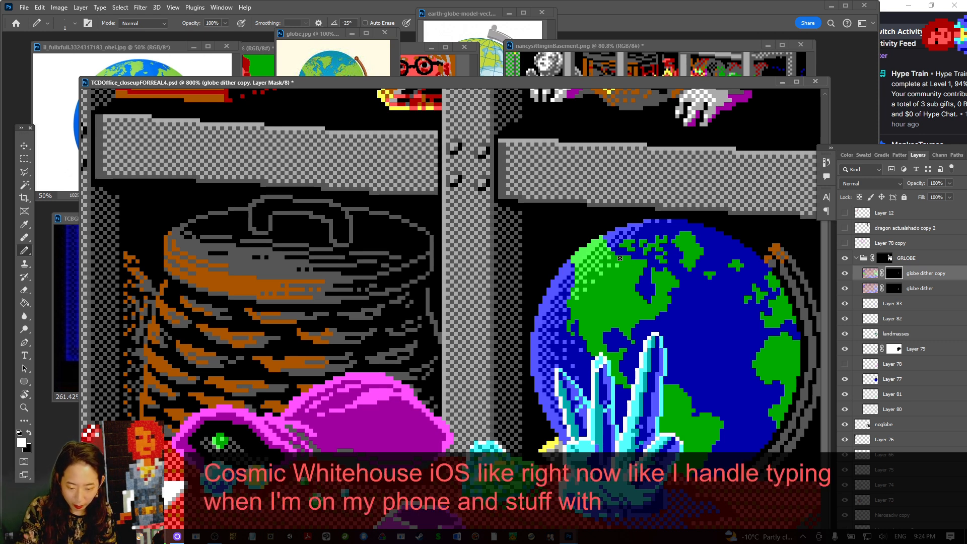
{"action": "key", "text": "ctrl+s"}
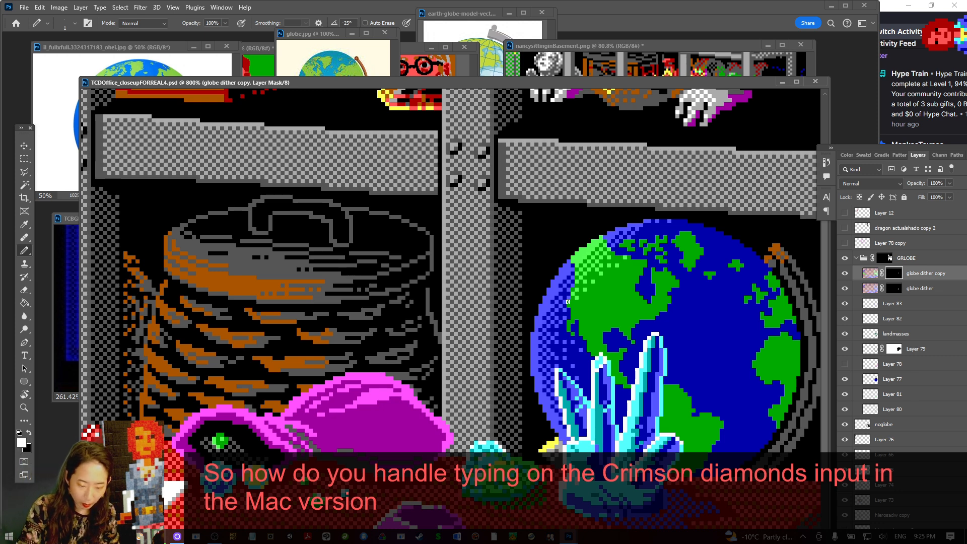
{"action": "left_click_drag", "start_coordinate": [575, 290], "coordinate": [568, 302]}
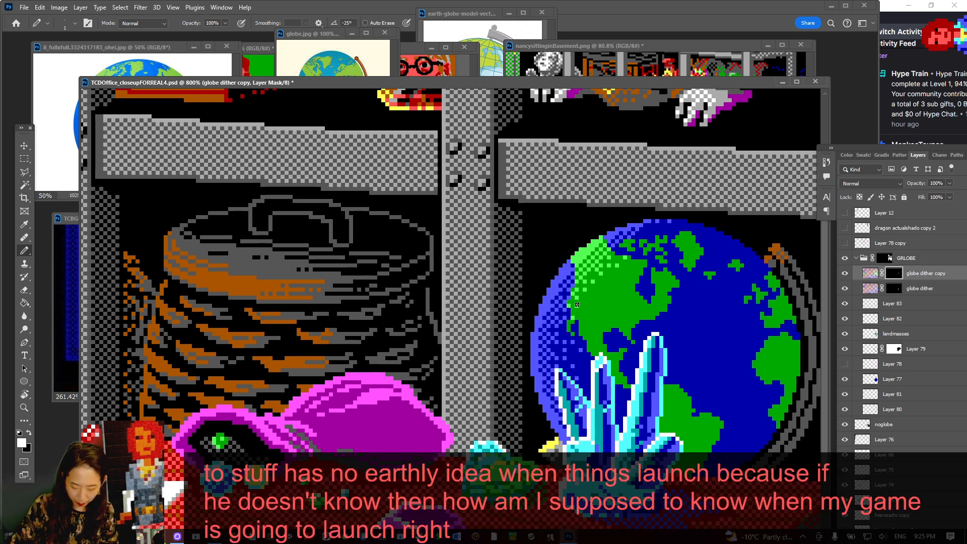
Examine the globe's shading within the whole office scene at several magnifications
{"action": "key", "text": "ctrl+minus"}
{"action": "key", "text": "ctrl+minus"}
{"action": "key", "text": "ctrl+minus"}
{"action": "key", "text": "ctrl+minus"}
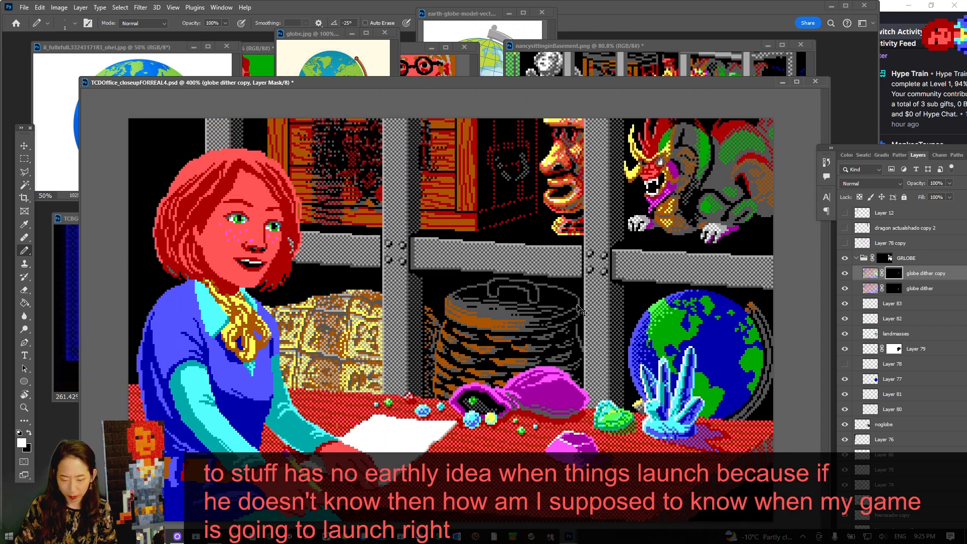
{"action": "key", "text": "ctrl+minus"}
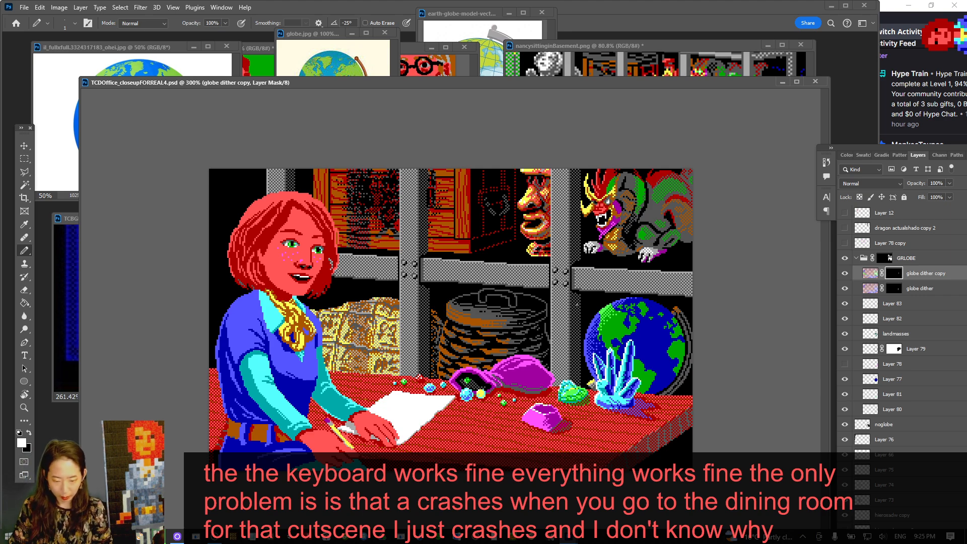
{"action": "key", "text": "ctrl+plus"}
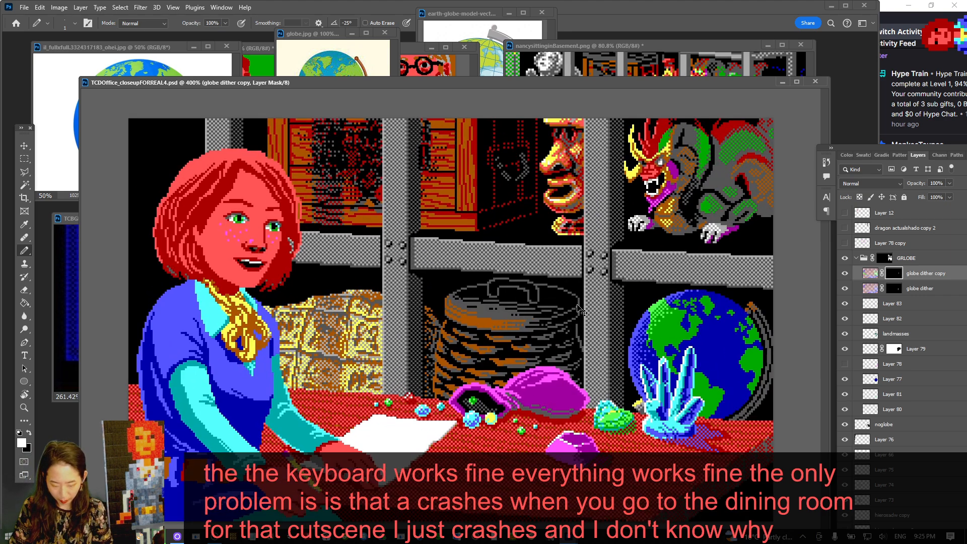
{"action": "key", "text": "ctrl+minus"}
{"action": "key", "text": "ctrl+minus"}
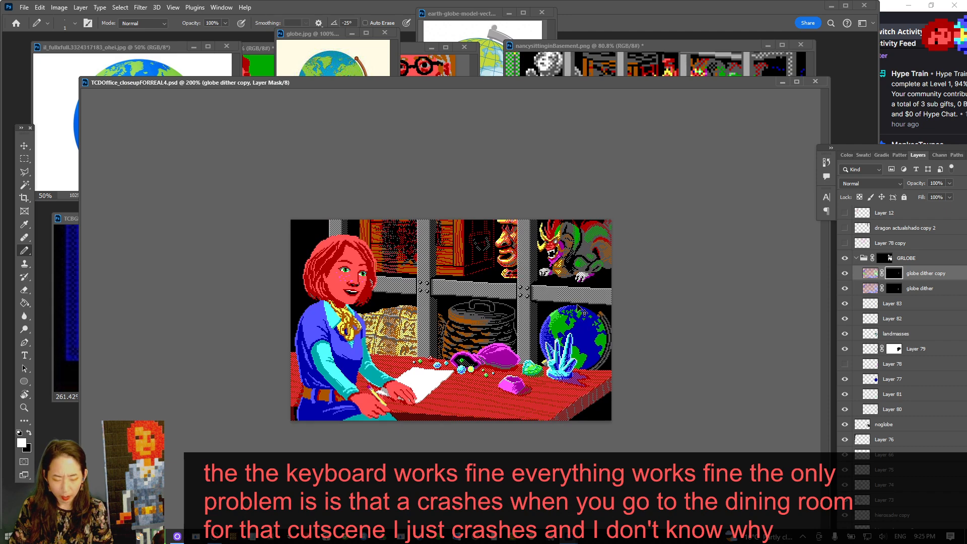
{"action": "key", "text": "ctrl+minus"}
{"action": "key", "text": "ctrl+plus"}
{"action": "key", "text": "ctrl+plus"}
{"action": "key", "text": "ctrl+plus"}
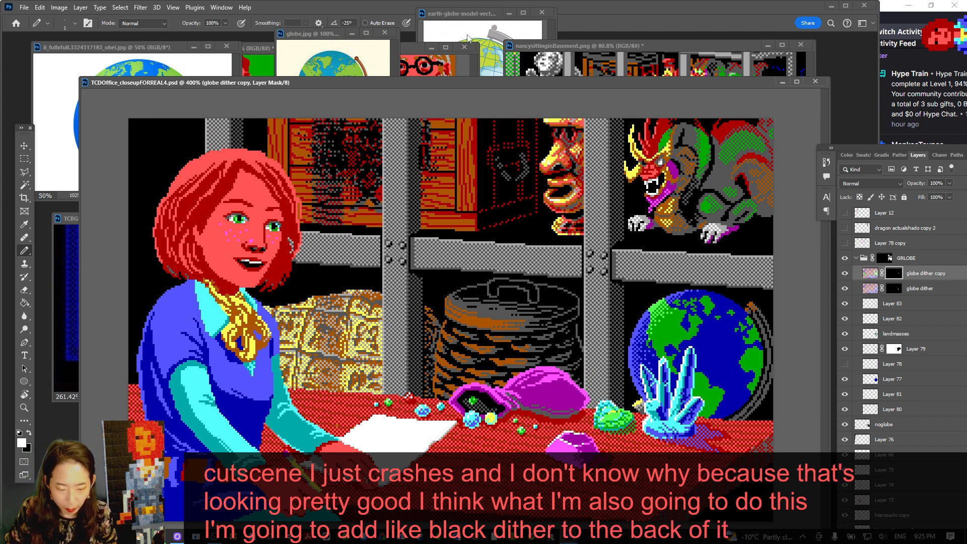
{"action": "right_click", "coordinate": [691, 196], "text": "ctrl"}
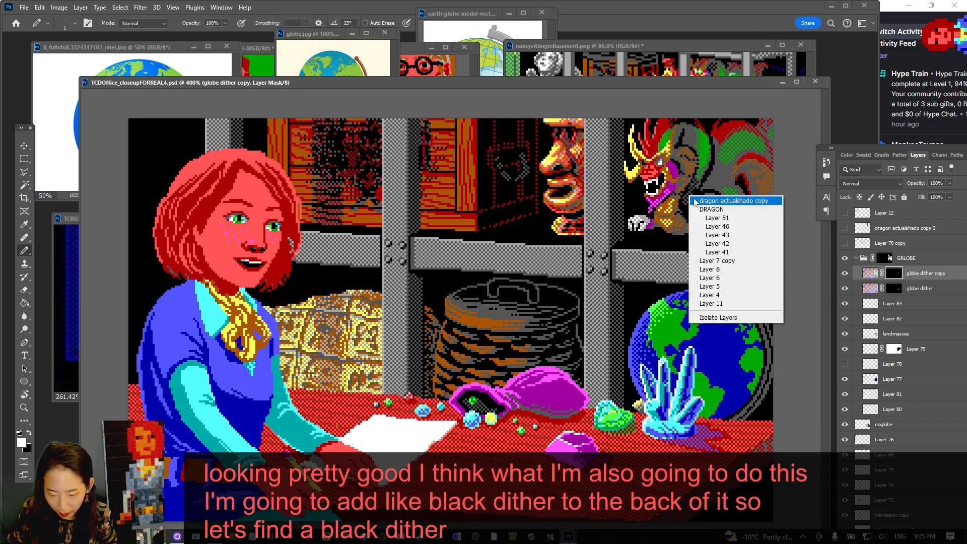
{"action": "left_click", "coordinate": [780, 85]}
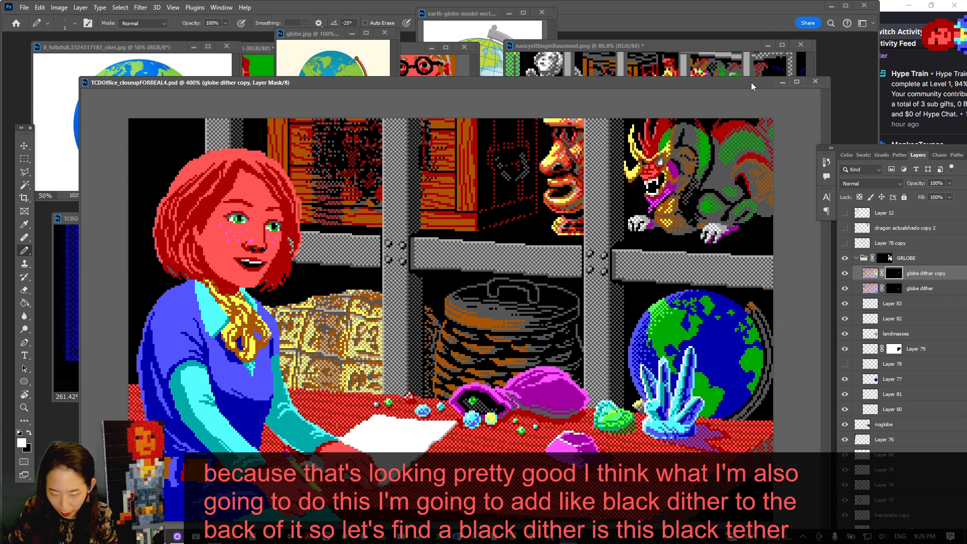
{"action": "right_click", "coordinate": [932, 273]}
{"action": "key", "text": "Escape"}
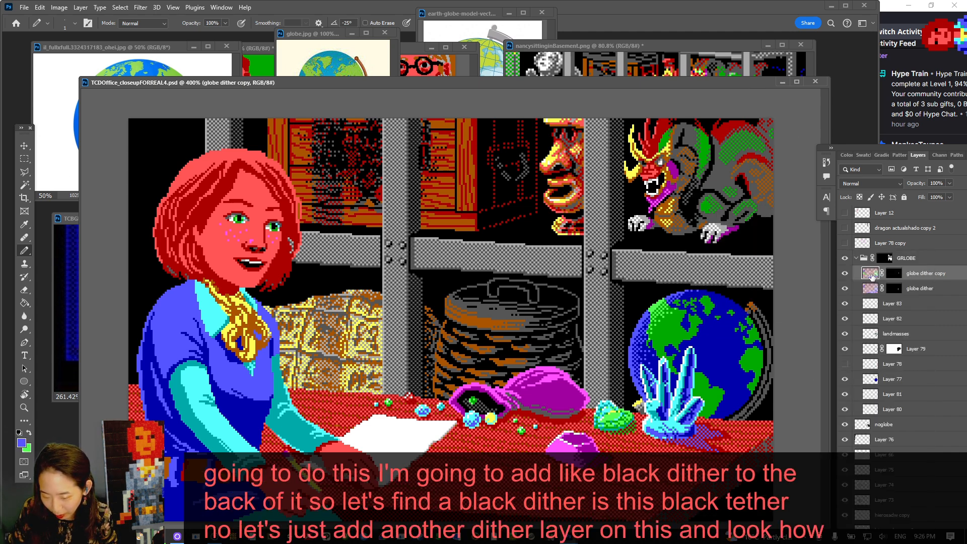
Duplicate the globe dither copy layer together with its mask, and save the document
{"action": "right_click", "coordinate": [914, 276]}
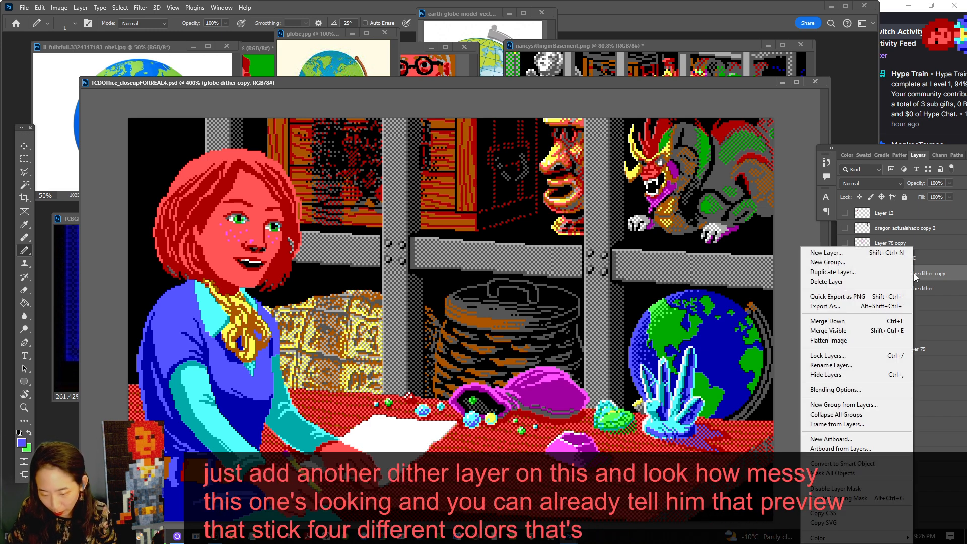
{"action": "left_click", "coordinate": [869, 272]}
{"action": "key", "text": "Return"}
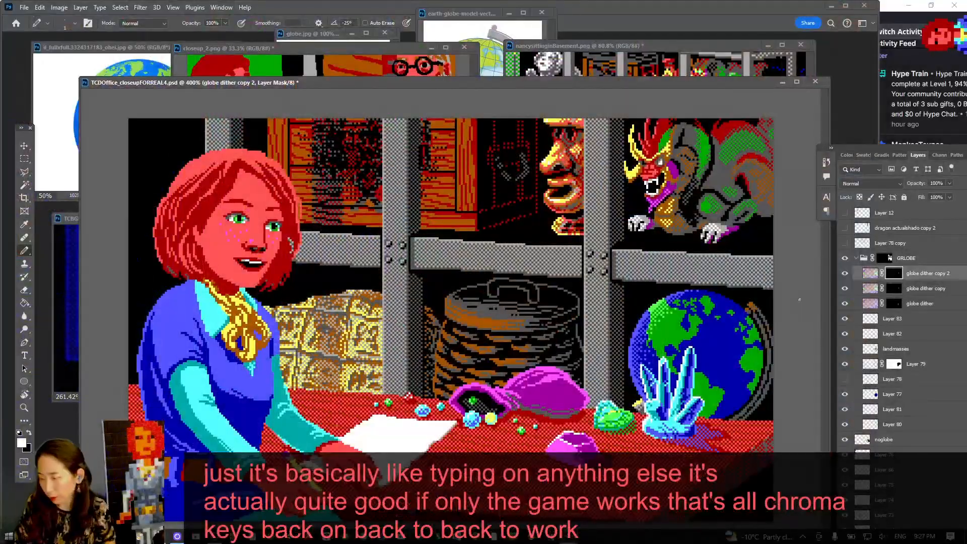
{"action": "key", "text": "ctrl+s"}
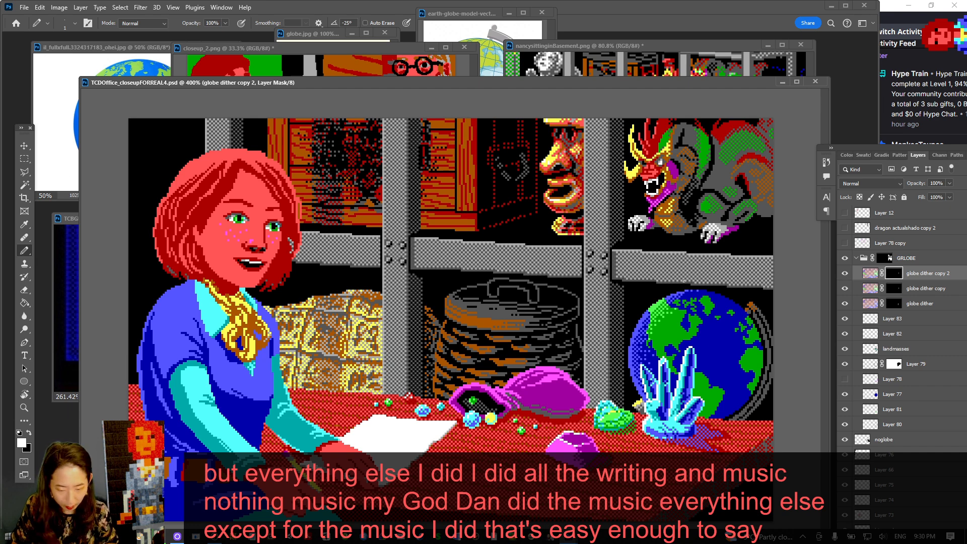
Invert the layer mask of globe dither copy 2 to white to reveal its whole dither pattern
{"action": "left_click", "coordinate": [908, 321]}
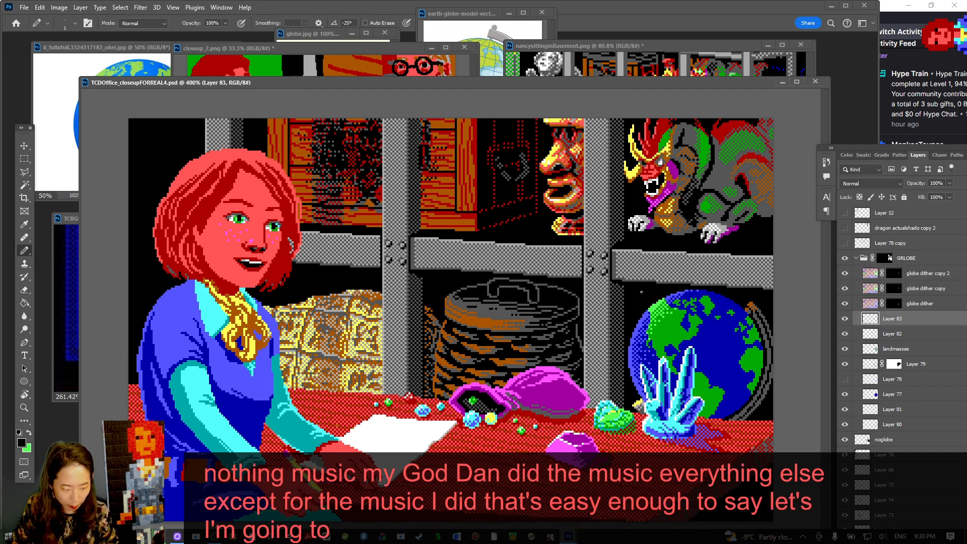
{"action": "left_click", "coordinate": [889, 277]}
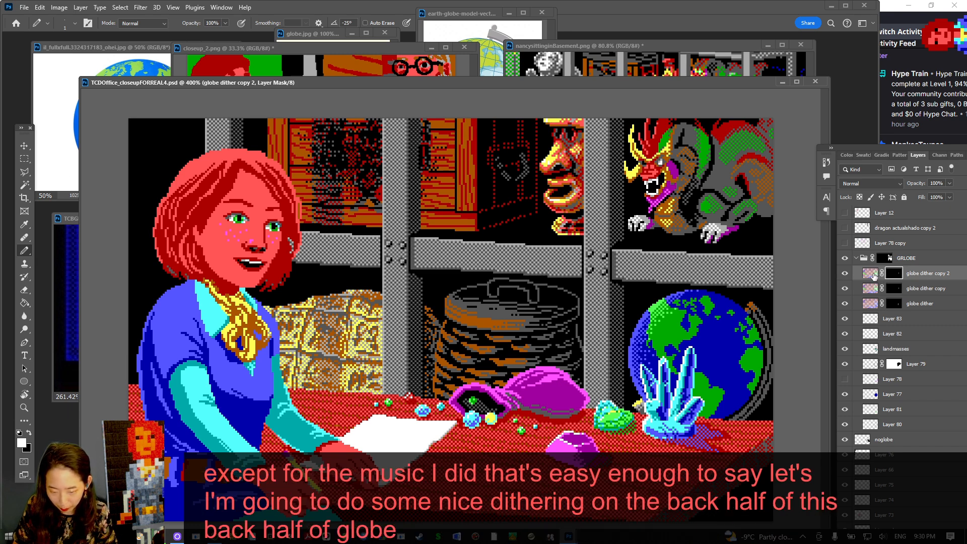
{"action": "left_click", "coordinate": [893, 275]}
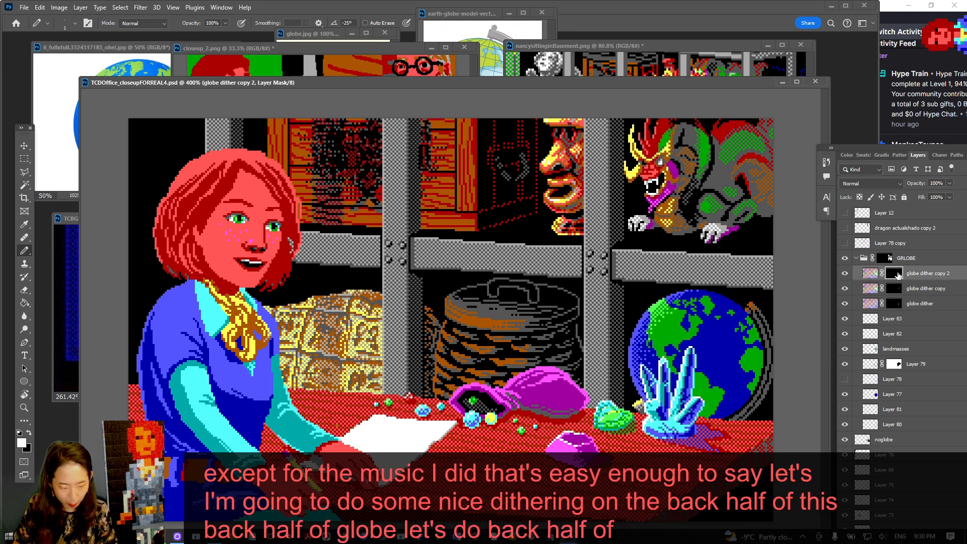
{"action": "key", "text": "ctrl+i"}
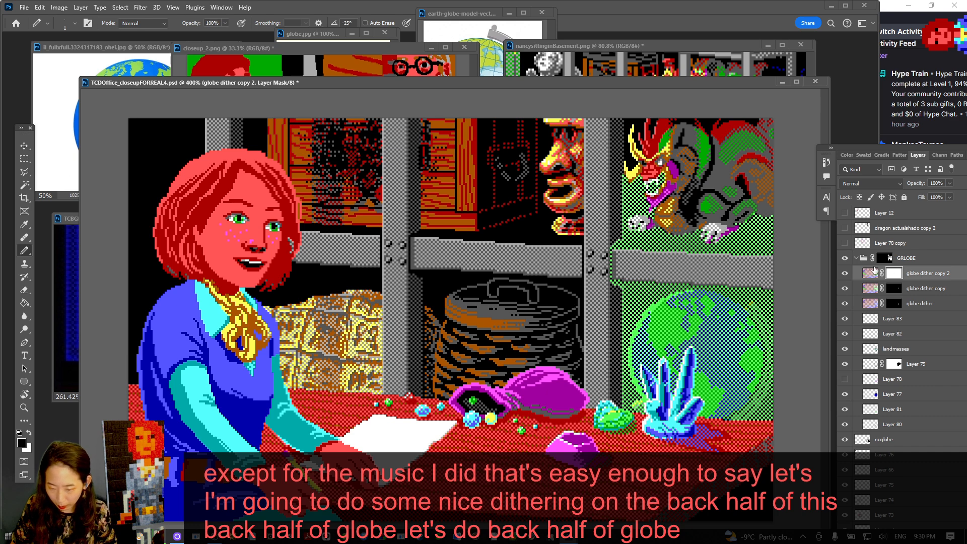
Select the light green pixels of globe dither copy 2 with the Magic Wand and fill them with black
{"action": "key", "text": "w"}
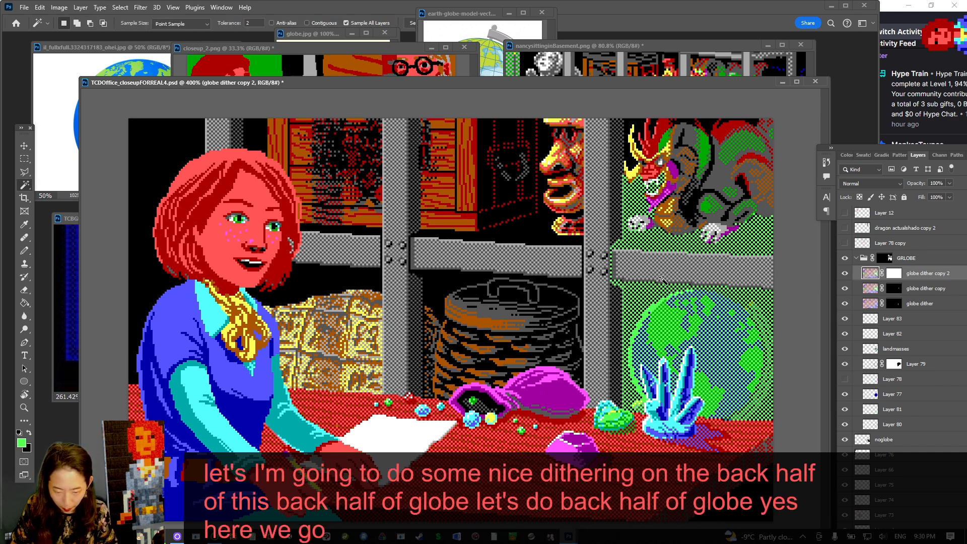
{"action": "scroll", "coordinate": [629, 277], "scroll_direction": "up", "scroll_amount": 5}
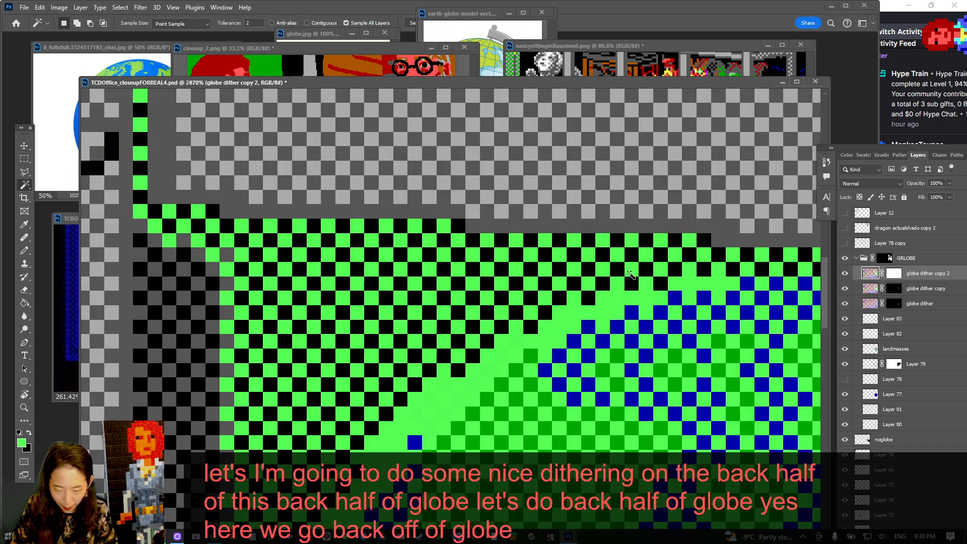
{"action": "left_click", "coordinate": [629, 276]}
{"action": "key", "text": "Delete"}
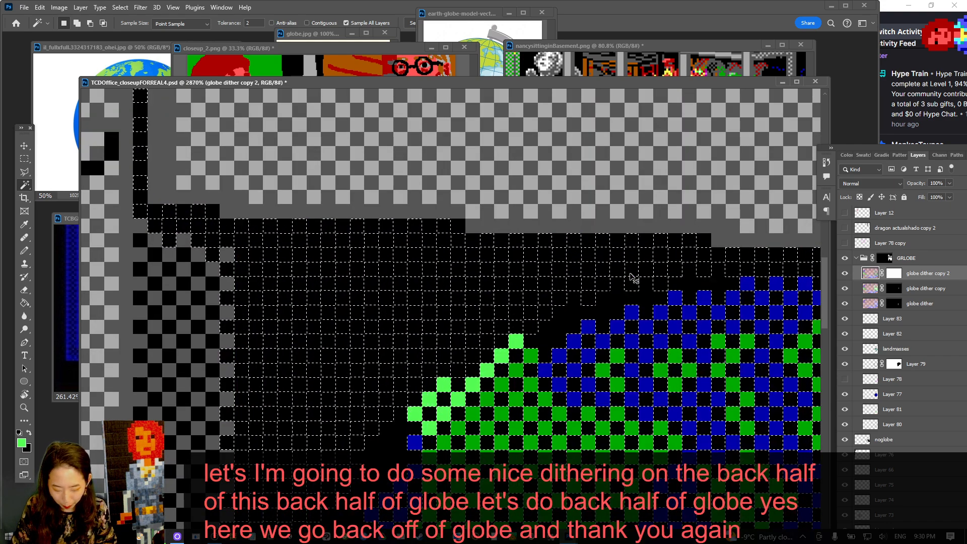
{"action": "key", "text": "ctrl+0"}
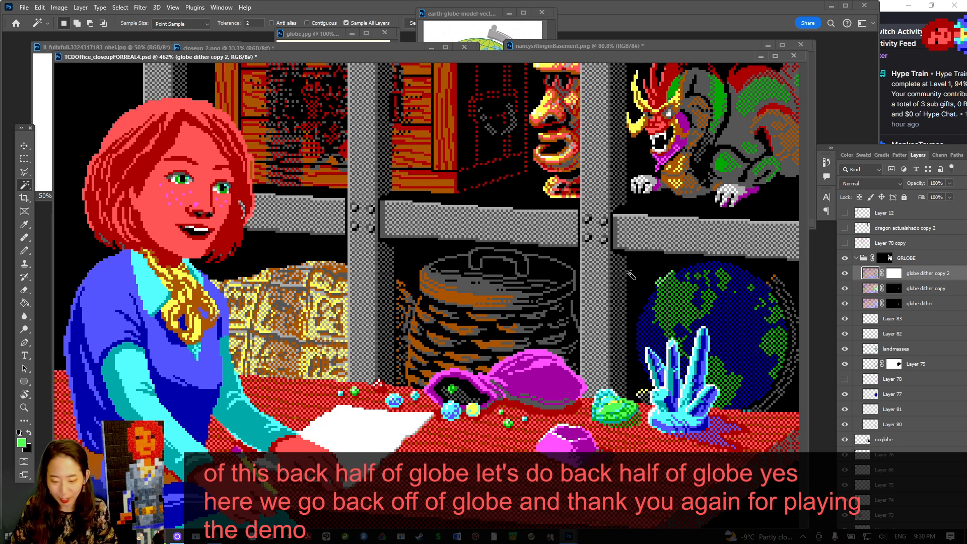
Invert the layer mask of globe dither copy 2 to black to hide the black dithering
{"action": "left_click", "coordinate": [893, 274]}
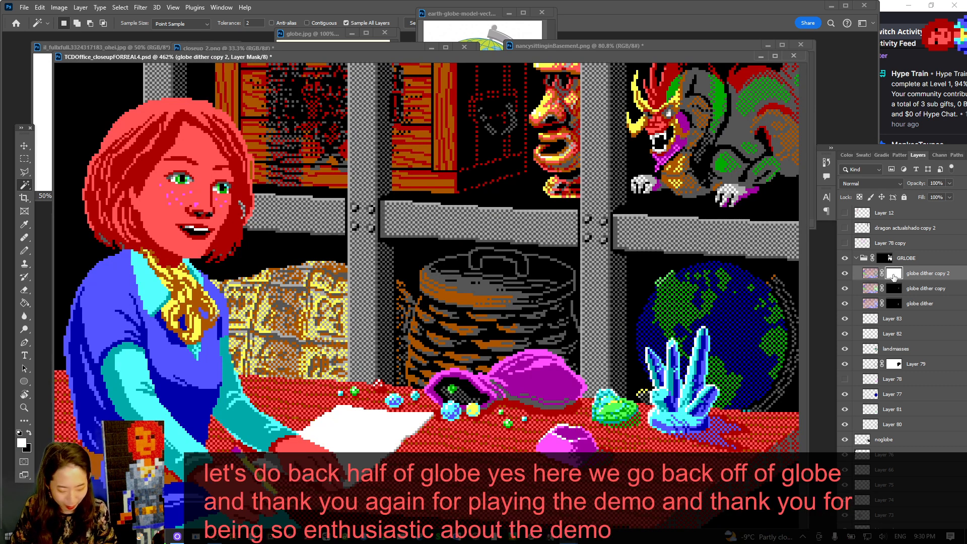
{"action": "key", "text": "ctrl+i"}
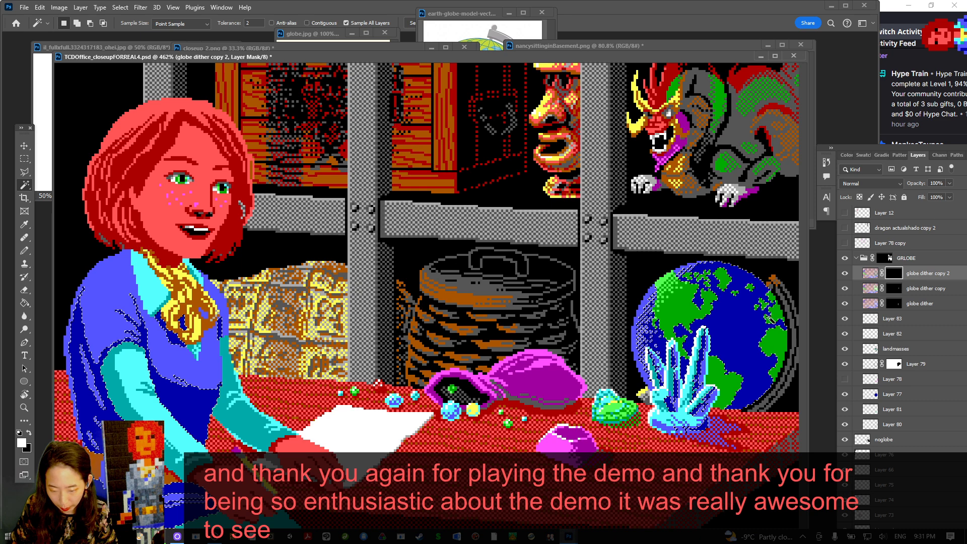
{"action": "left_click", "coordinate": [778, 321]}
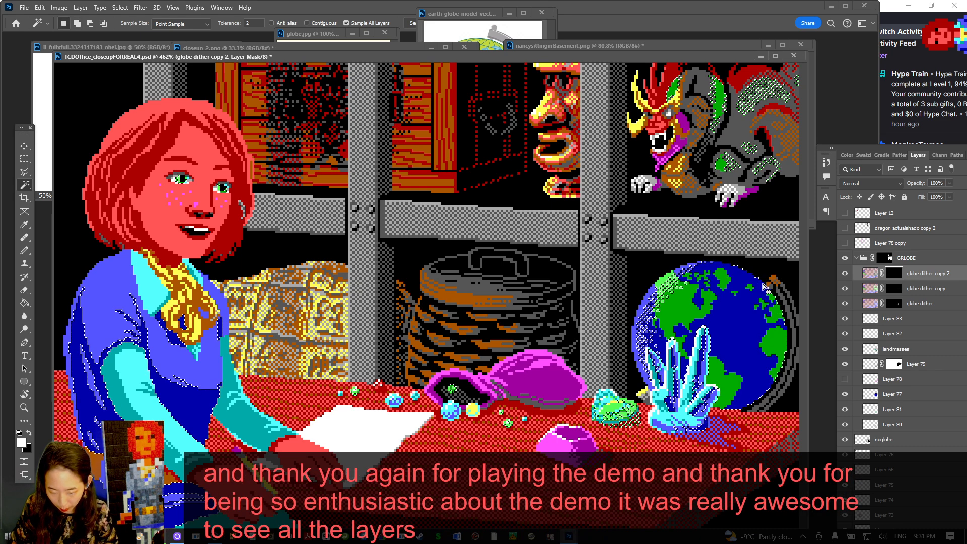
Deselect and paint white on the globe dither copy 2 mask with an enlarged Pencil, adding black dither shadow along the globe's right edge
{"action": "key", "text": "b"}
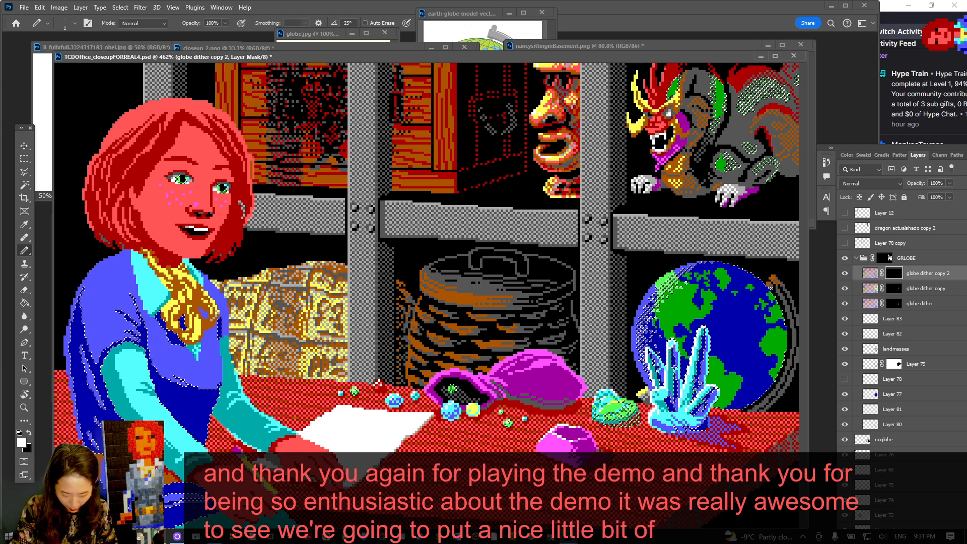
{"action": "key", "text": "ctrl+d"}
{"action": "key", "text": "bracketright"}
{"action": "key", "text": "bracketright"}
{"action": "key", "text": "bracketright"}
{"action": "key", "text": "bracketright"}
{"action": "key", "text": "bracketright"}
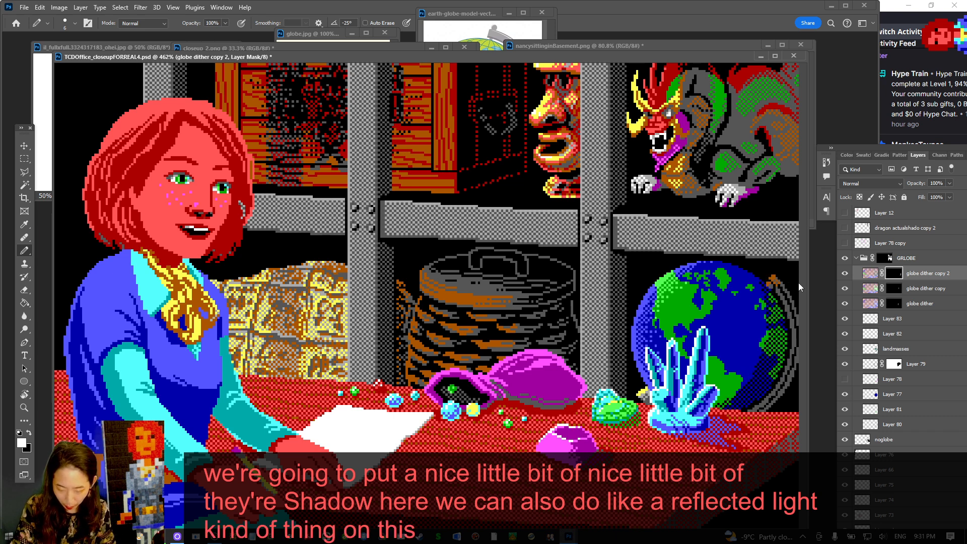
Refine the globe dither copy 2 mask with alternating black and white Pencil touches along the globe's shadow side, and save the file
{"action": "key", "text": "u"}
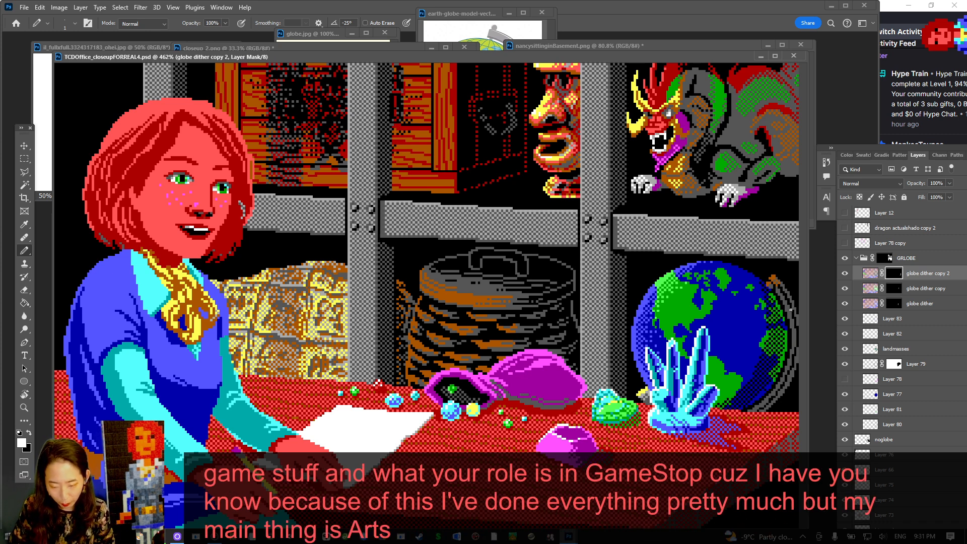
{"action": "key", "text": "x"}
{"action": "left_click", "coordinate": [773, 305]}
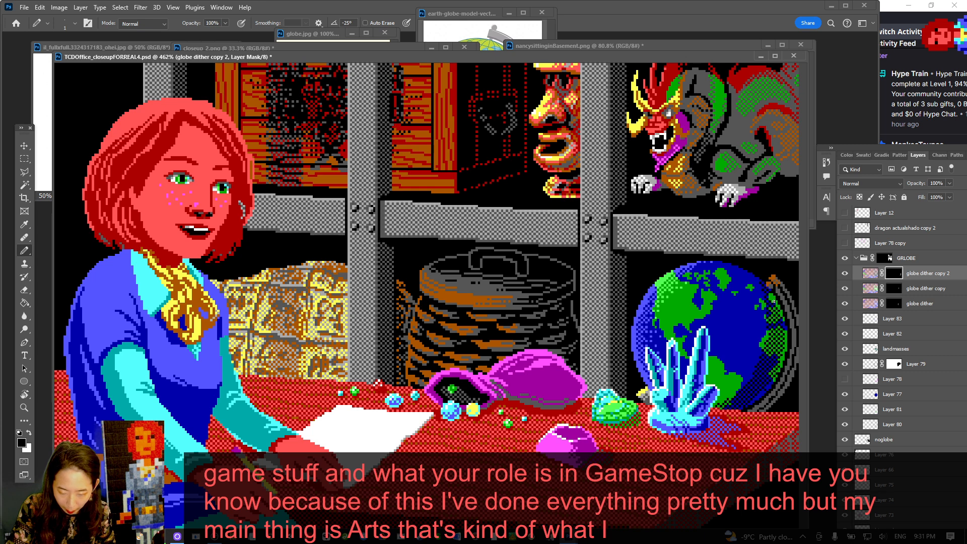
{"action": "key", "text": "x"}
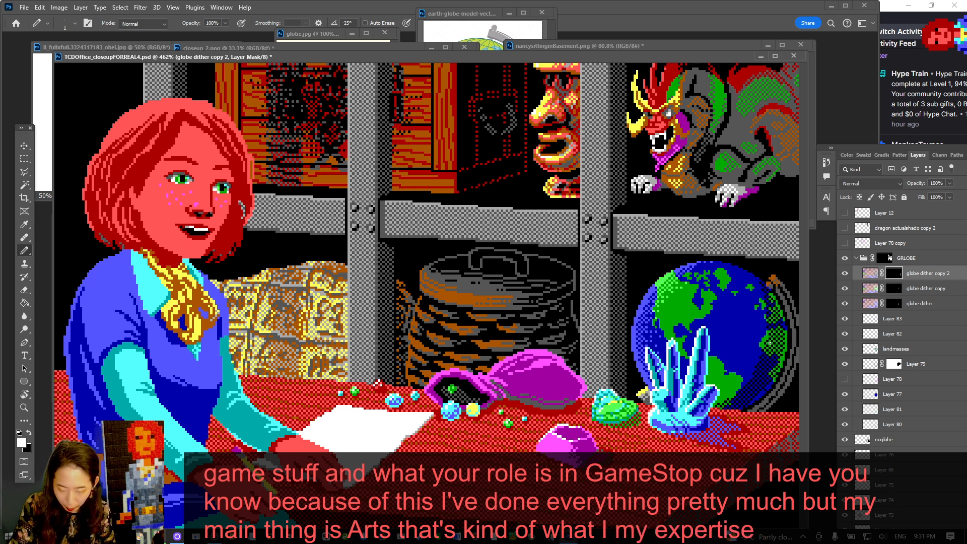
{"action": "key", "text": "x"}
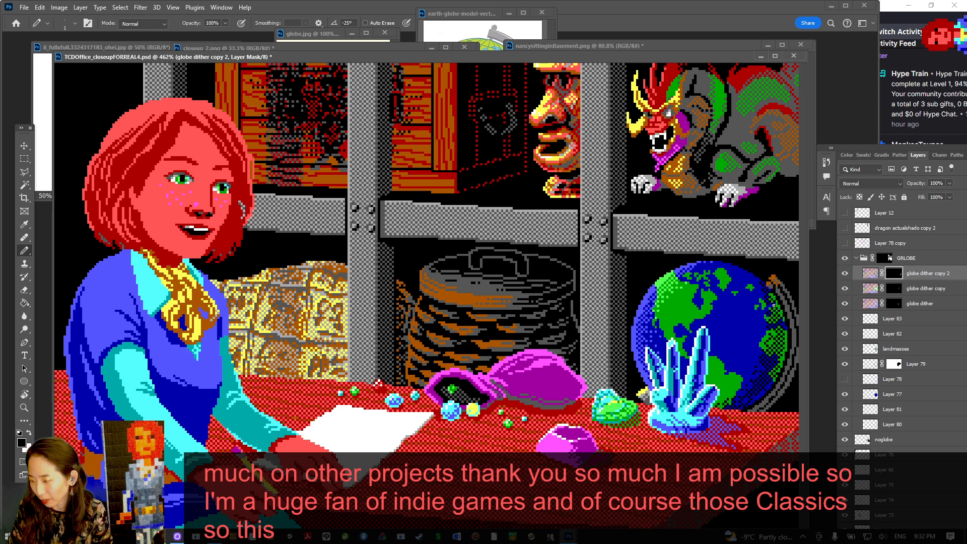
{"action": "key", "text": "x"}
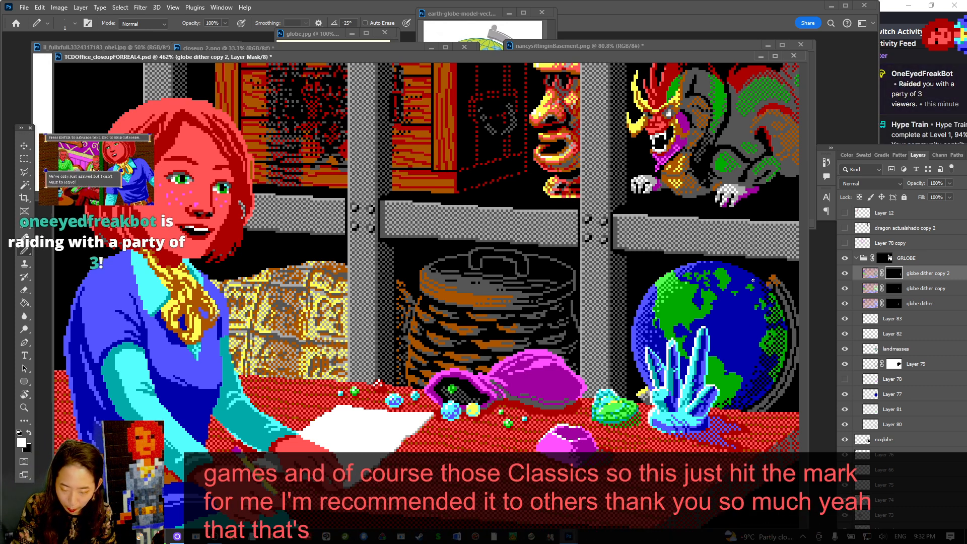
{"action": "key", "text": "ctrl+s"}
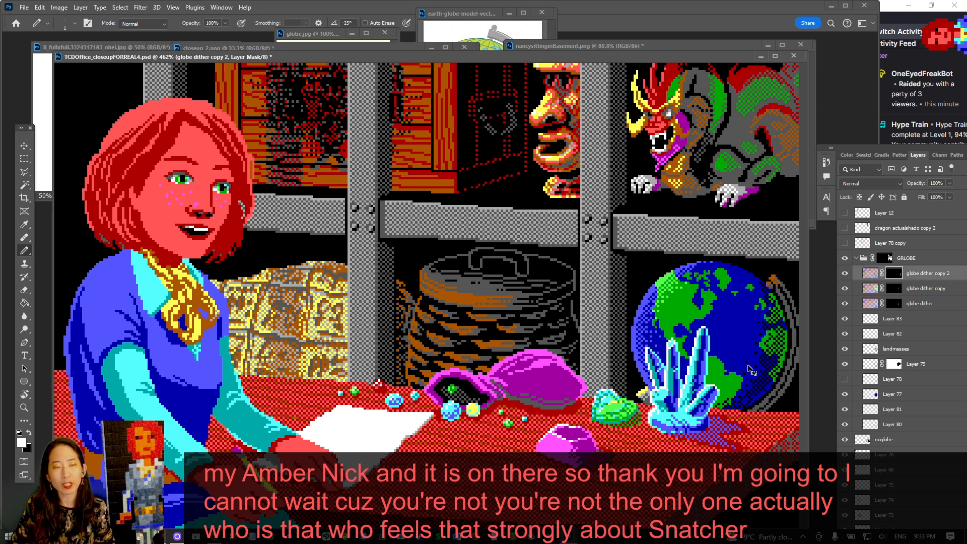
{"action": "key", "text": "ctrl+s"}
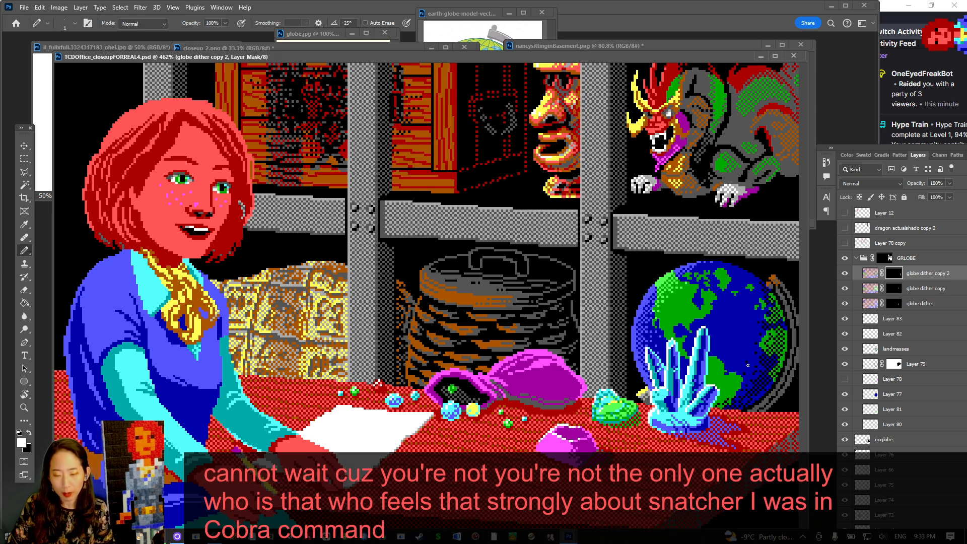
{"action": "left_click", "coordinate": [747, 280]}
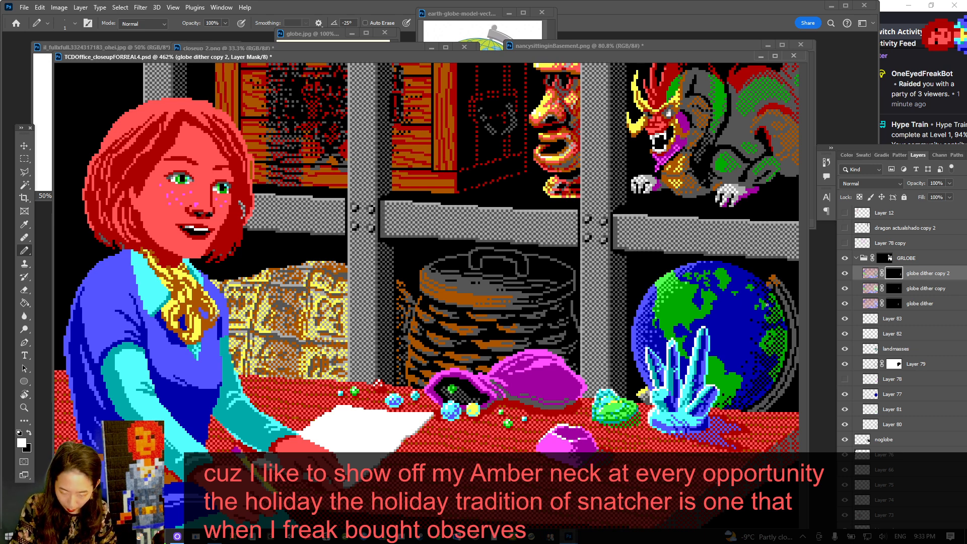
Review the whole office picture at reduced size and move its window aside to uncover the reference globe images
{"action": "key", "text": "ctrl+minus"}
{"action": "key", "text": "ctrl+minus"}
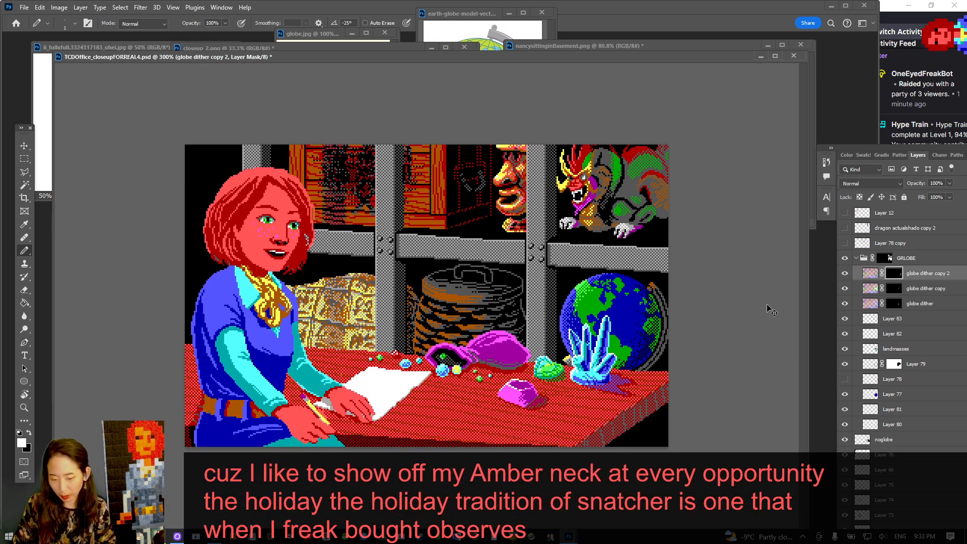
{"action": "key", "text": "ctrl+minus"}
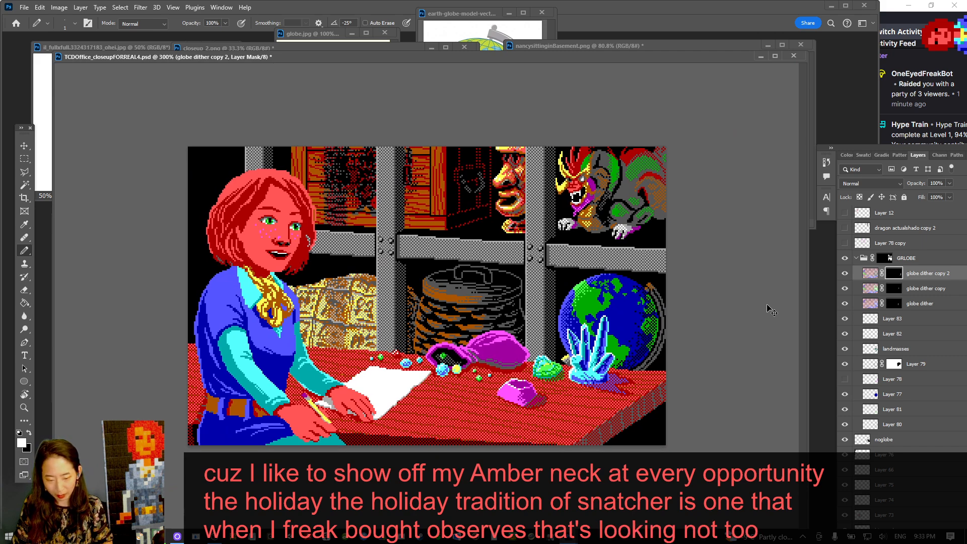
{"action": "key", "text": "ctrl+minus"}
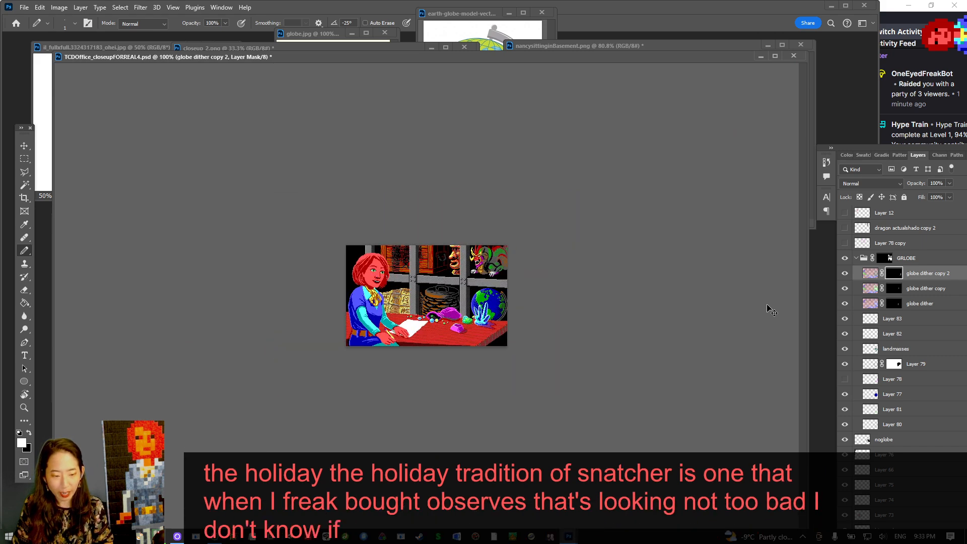
{"action": "key", "text": "ctrl+plus"}
{"action": "key", "text": "ctrl+plus"}
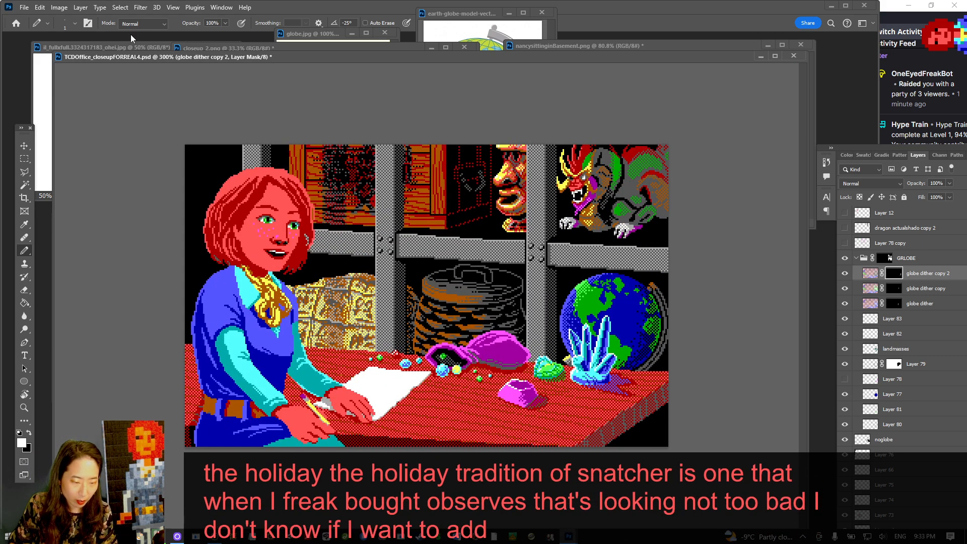
{"action": "left_click_drag", "start_coordinate": [53, 48], "coordinate": [212, 162]}
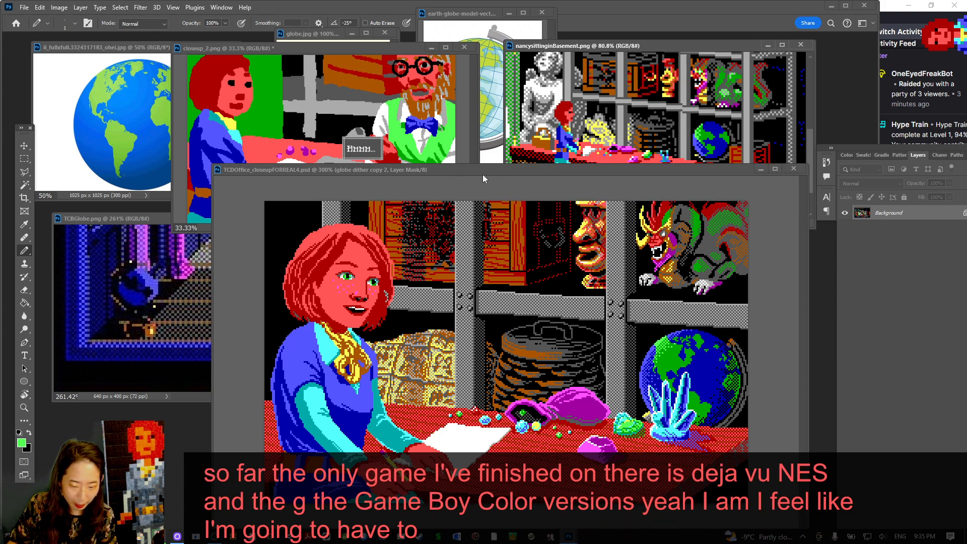
{"action": "left_click_drag", "start_coordinate": [455, 171], "coordinate": [500, 179]}
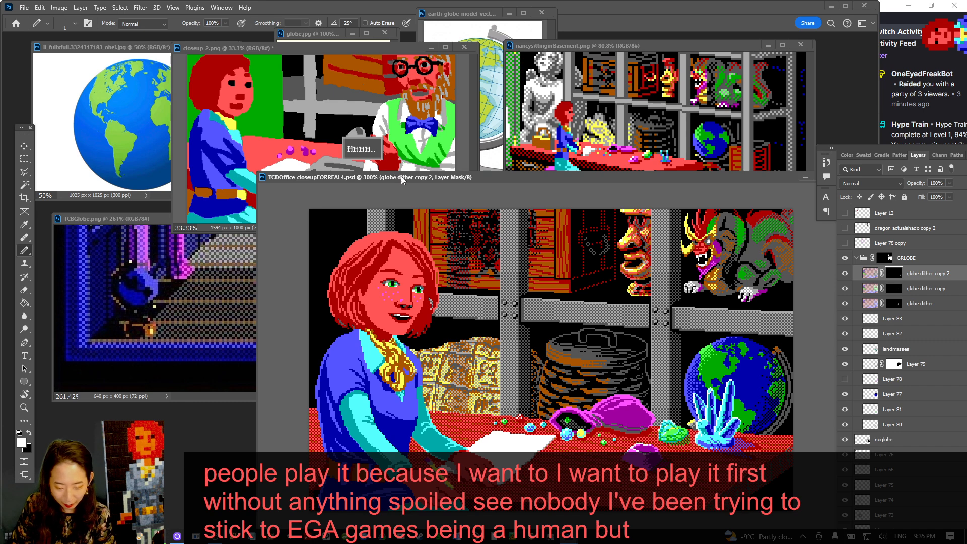
Add a new empty layer directly above Layer 83 in the GRLOBE group
{"action": "left_click", "coordinate": [919, 320]}
{"action": "key", "text": "ctrl+shift+n"}
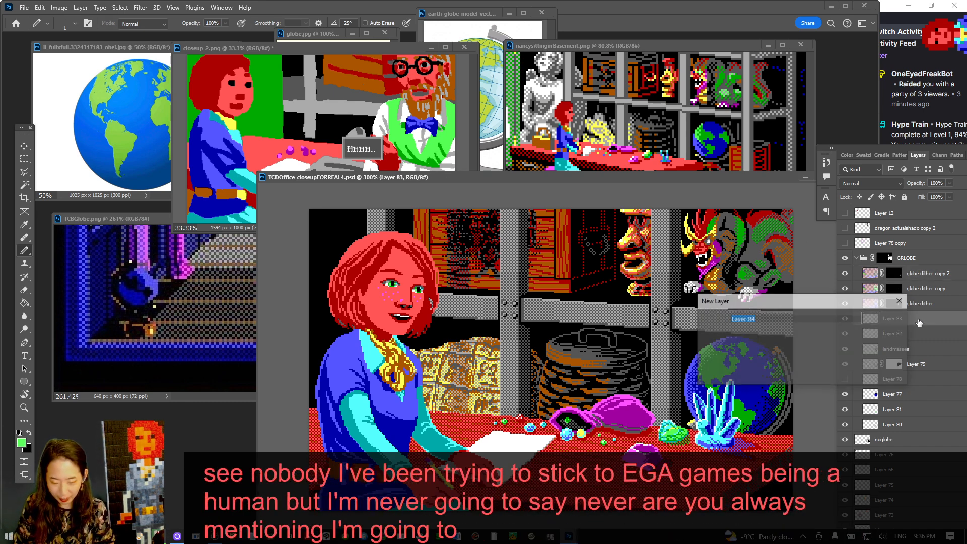
{"action": "key", "text": "Return"}
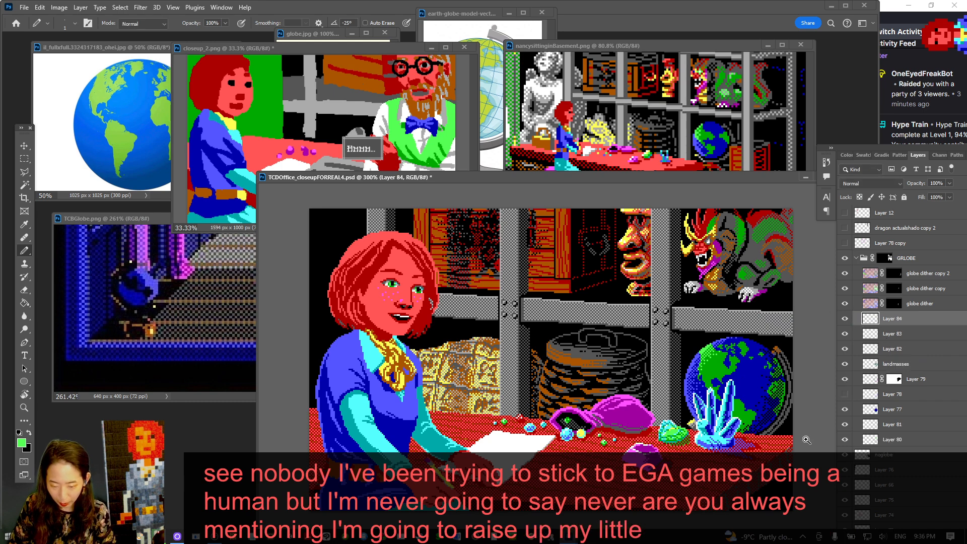
Pencil black shadow pixels along the edges of the globe's northern landmasses on Layer 84, and save the file
{"action": "scroll", "coordinate": [788, 414], "scroll_direction": "up", "scroll_amount": 5}
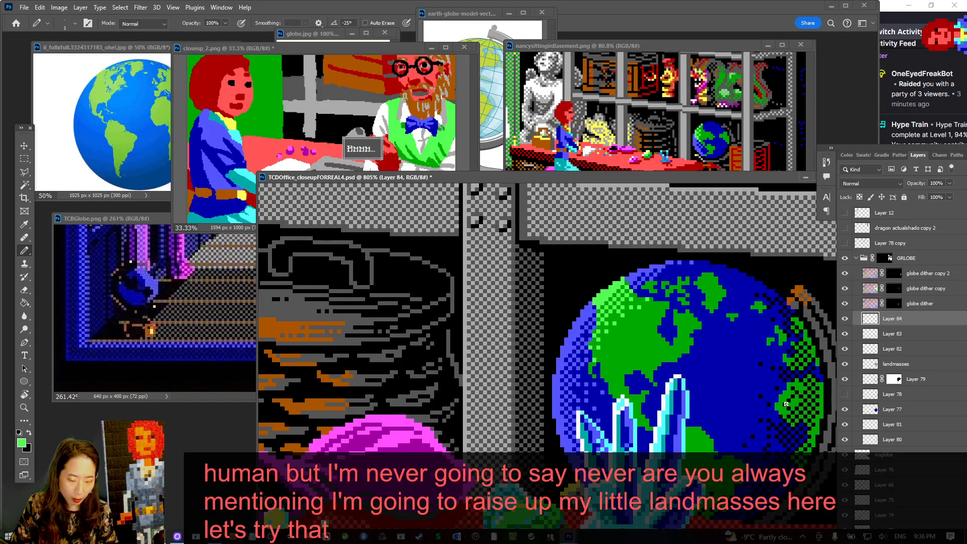
{"action": "left_click_drag", "start_coordinate": [679, 178], "coordinate": [665, 156]}
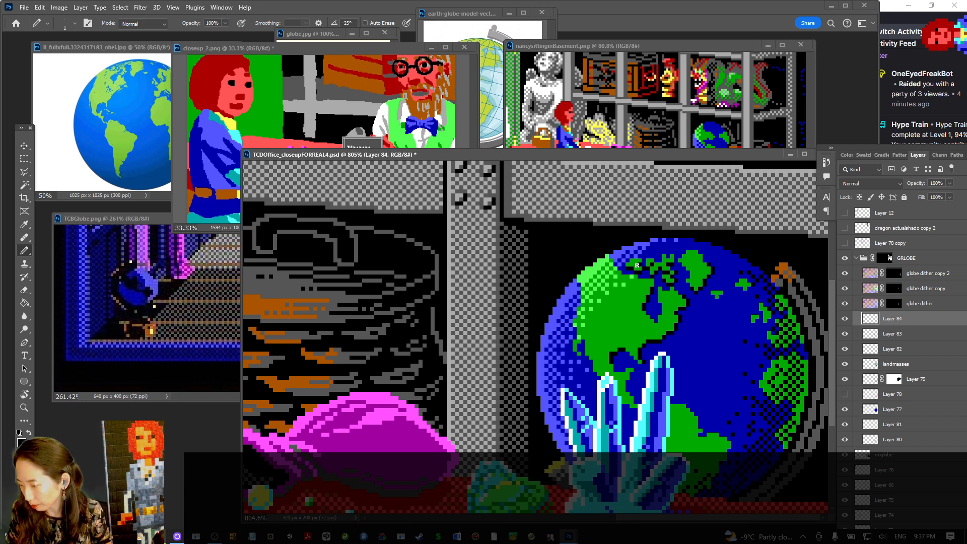
{"action": "key", "text": "ctrl+s"}
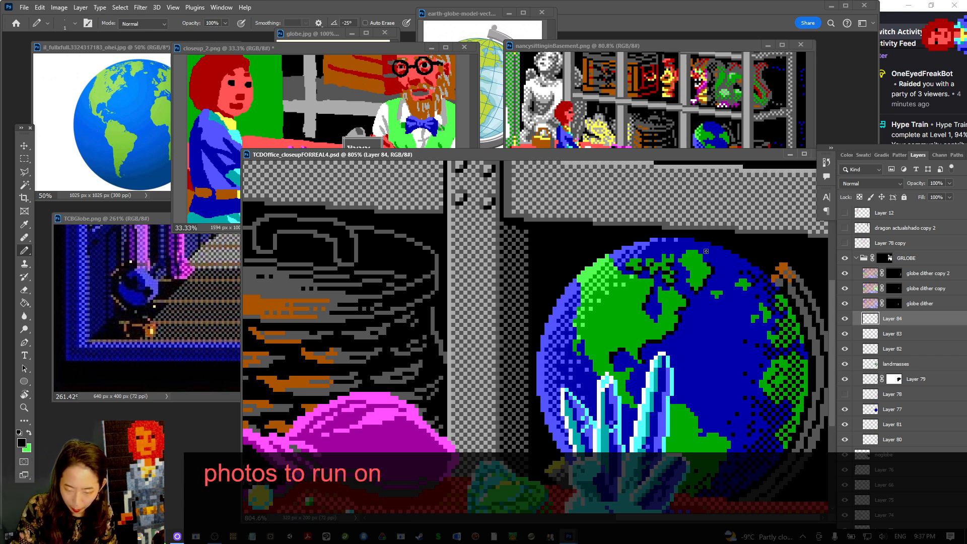
{"action": "left_click", "coordinate": [717, 294]}
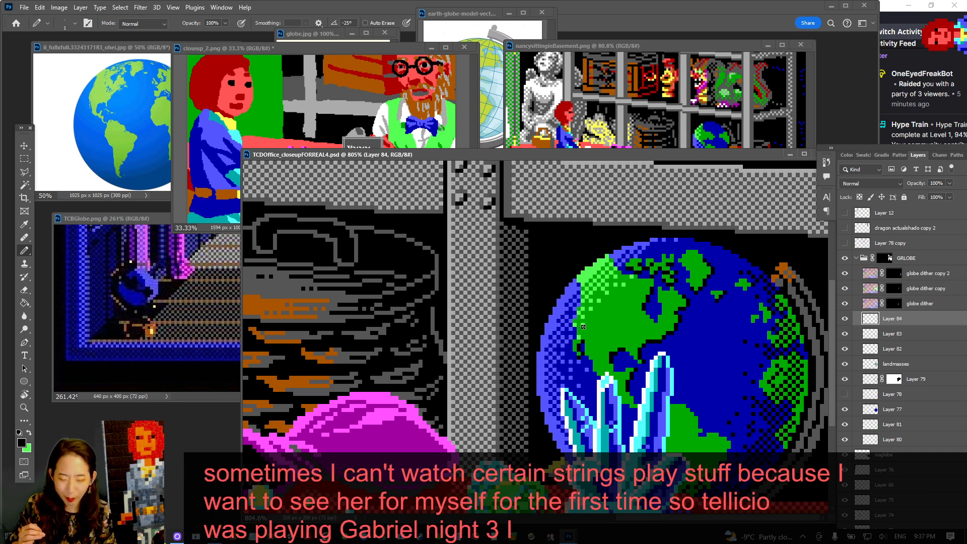
Continue the black pixel shadow along the globe's southern landmass on Layer 84, tidying it with the Pencil and Eraser, and save
{"action": "left_click", "coordinate": [627, 406]}
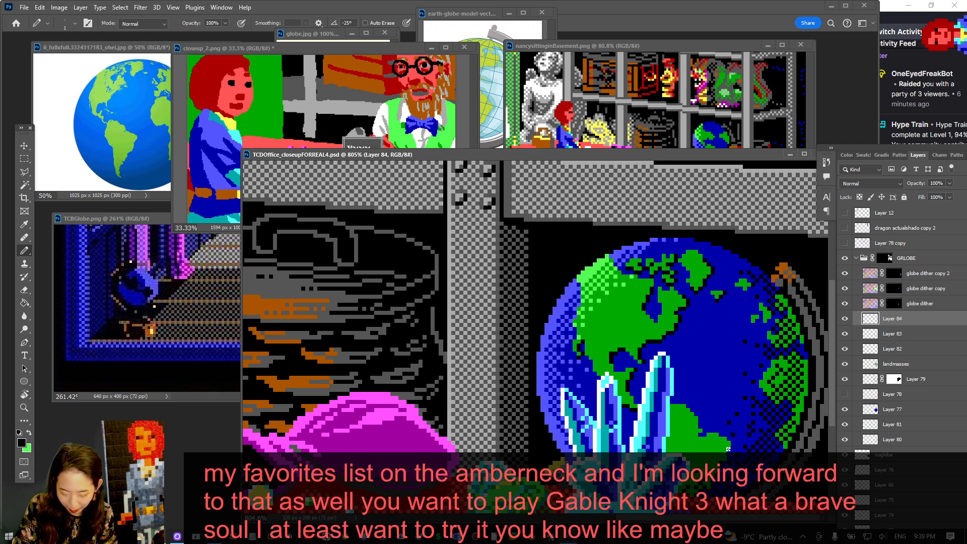
{"action": "left_click", "coordinate": [726, 458]}
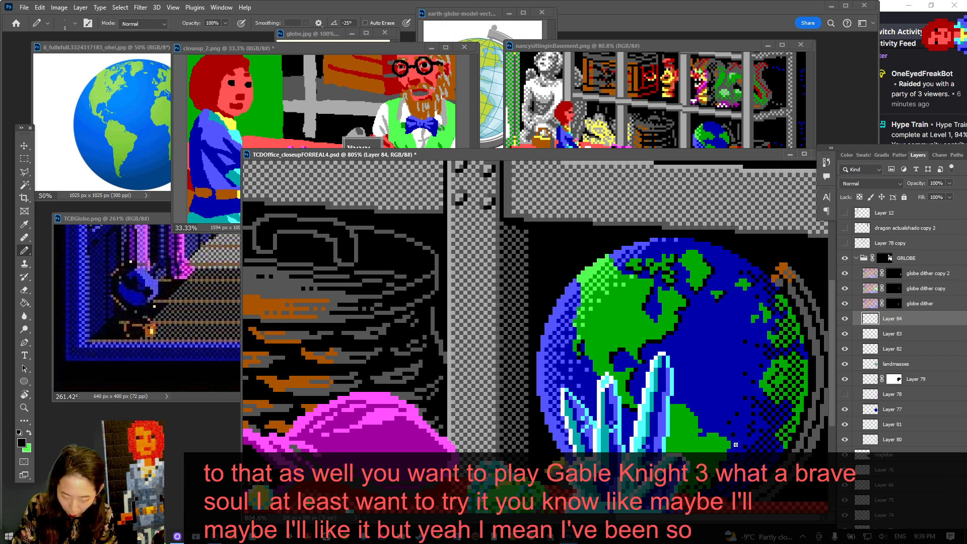
{"action": "key", "text": "e"}
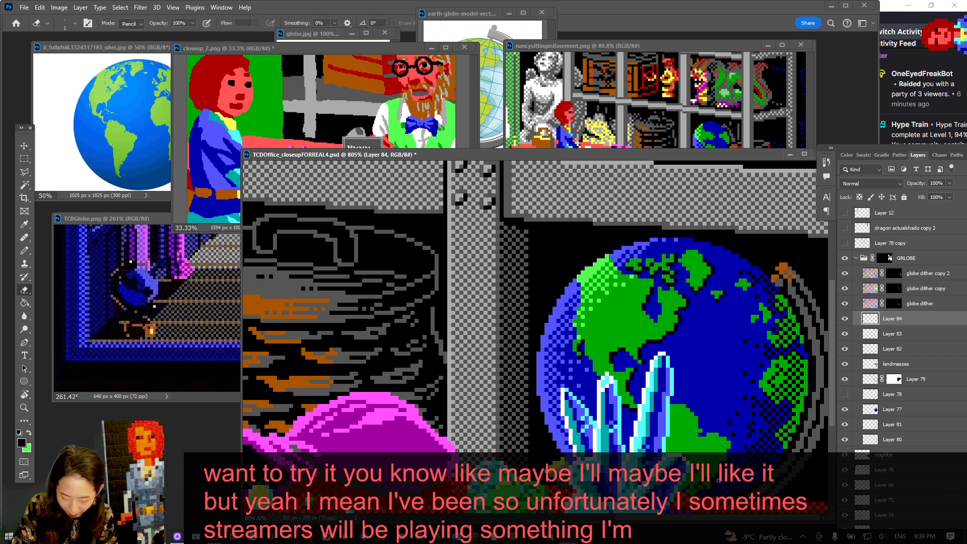
{"action": "key", "text": "b"}
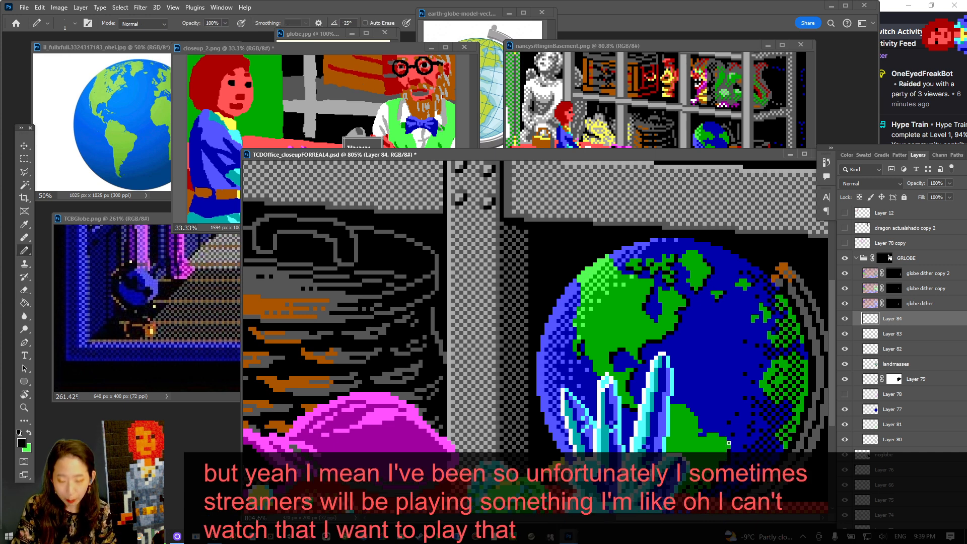
{"action": "key", "text": "ctrl+s"}
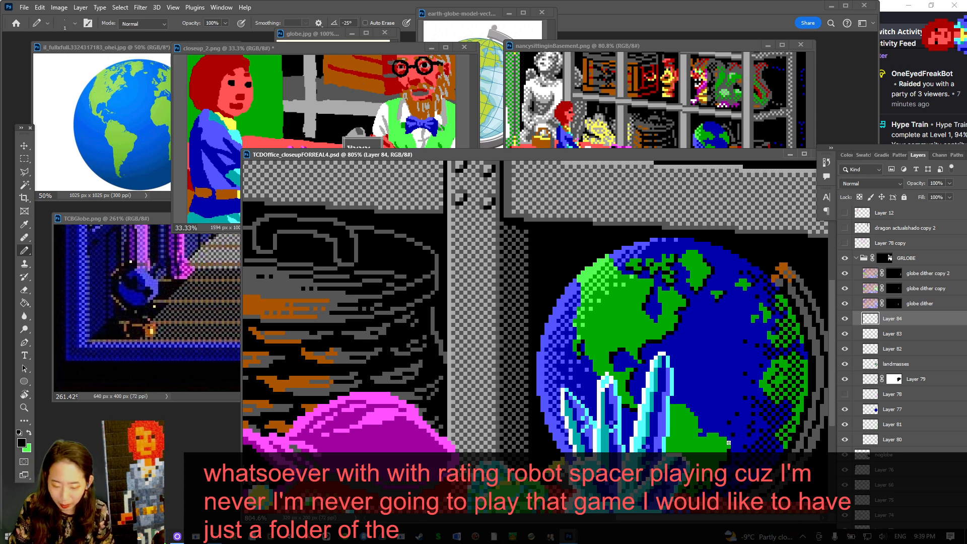
{"action": "left_click", "coordinate": [739, 287]}
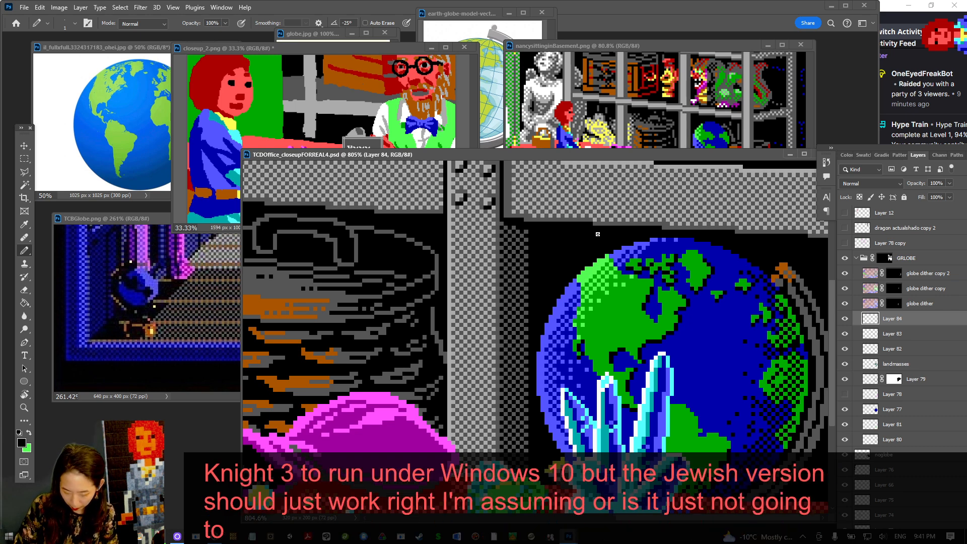
Sample the light green from the globe and pencil highlight pixels on the landmasses on Layer 84, cleaning up with the Eraser
{"action": "scroll", "coordinate": [597, 234], "scroll_direction": "down", "scroll_amount": 2}
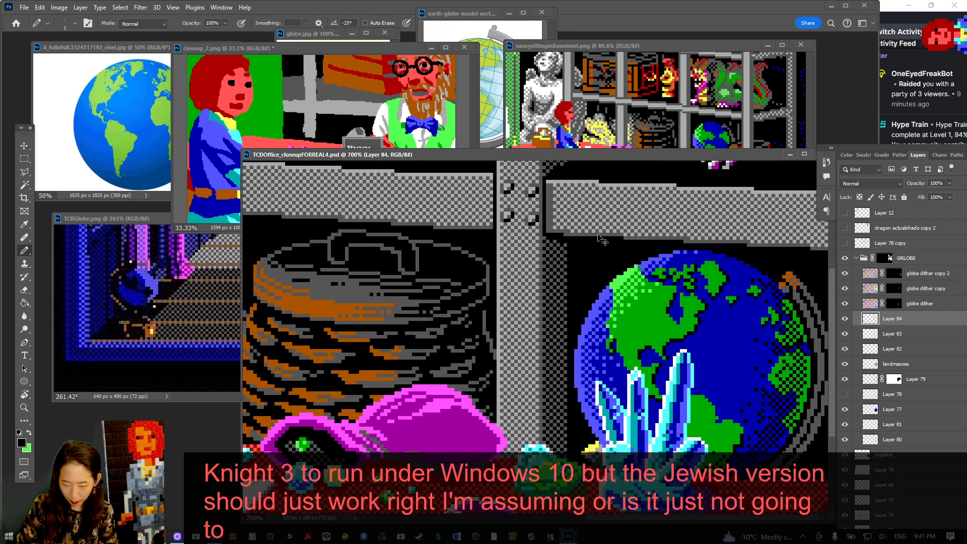
{"action": "scroll", "coordinate": [597, 234], "scroll_direction": "down", "scroll_amount": 3}
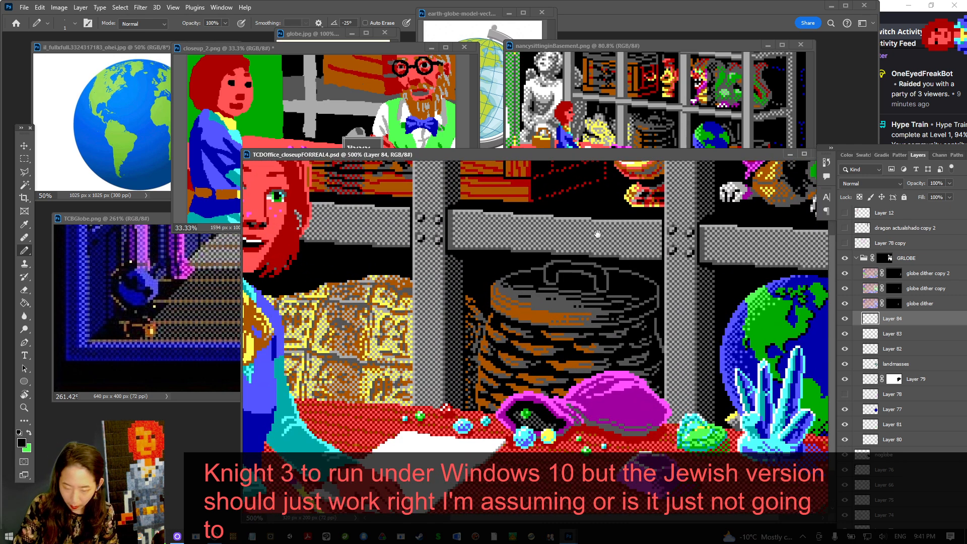
{"action": "scroll", "coordinate": [707, 339], "scroll_direction": "up", "scroll_amount": 1}
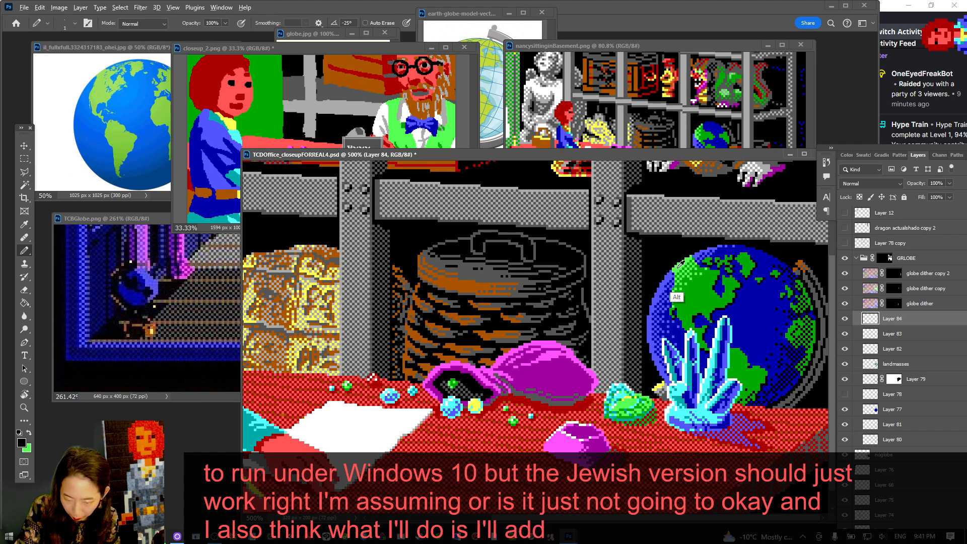
{"action": "left_click", "coordinate": [671, 301], "text": "alt"}
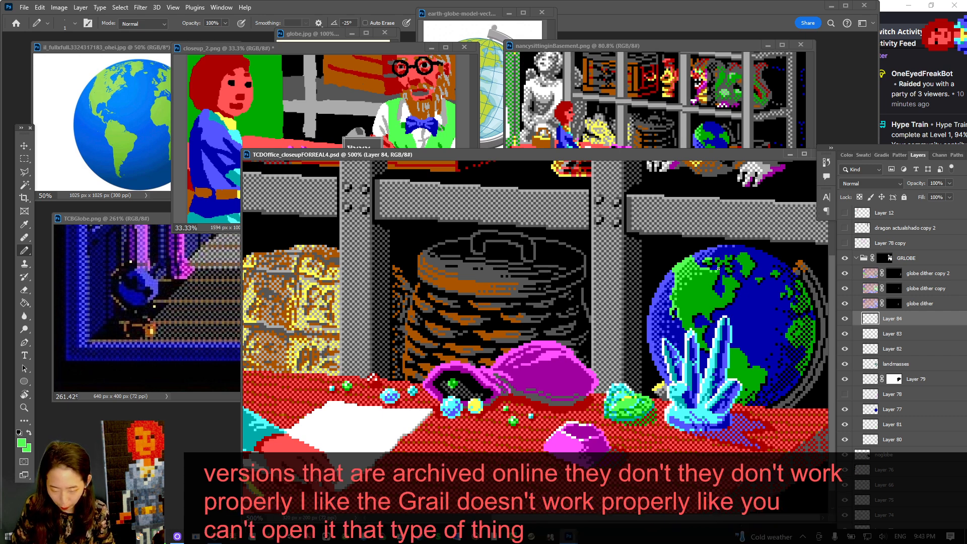
{"action": "key", "text": "e"}
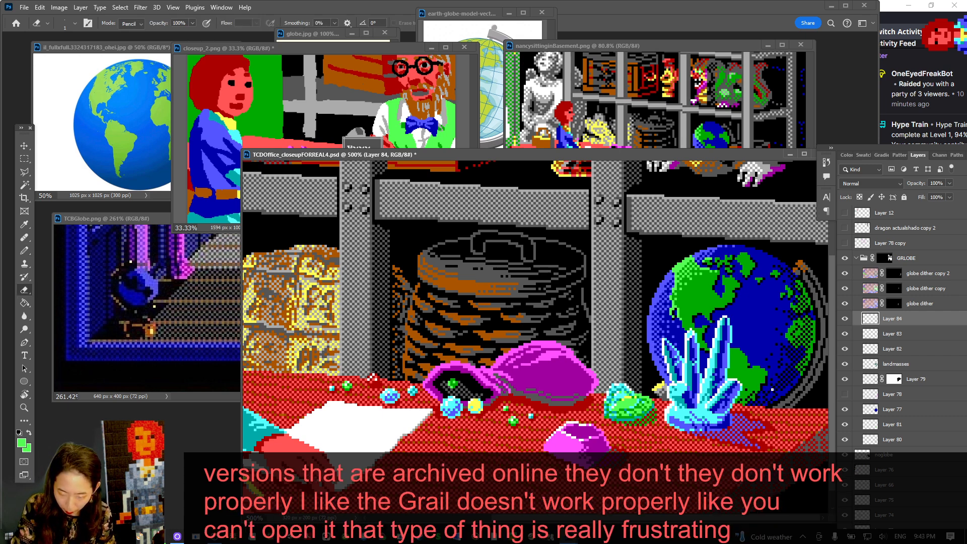
Pencil white on the mask of globe dither copy 2 along the globe's upper right edge, undoing the first stroke
{"action": "key", "text": "ctrl+minus"}
{"action": "key", "text": "ctrl+minus"}
{"action": "key", "text": "ctrl+minus"}
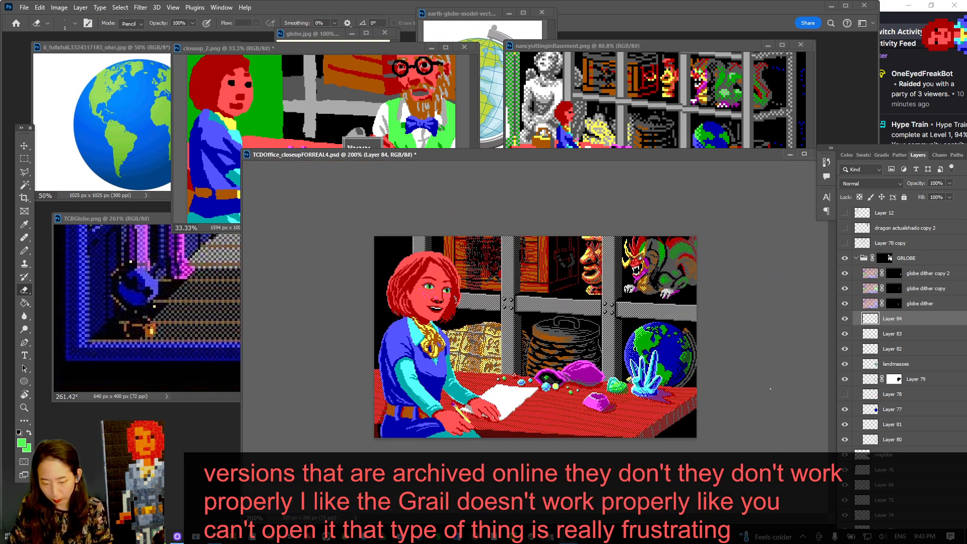
{"action": "key", "text": "ctrl+plus"}
{"action": "key", "text": "ctrl+plus"}
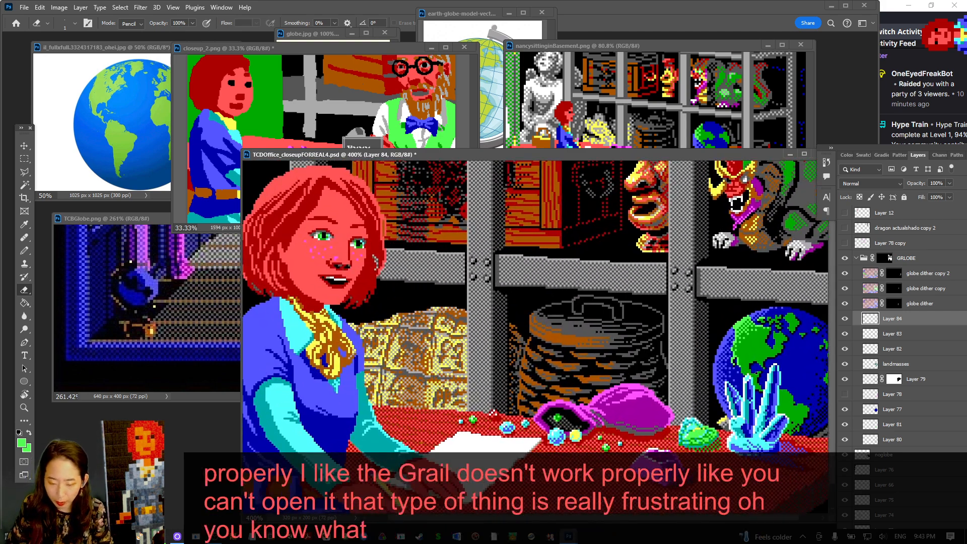
{"action": "key", "text": "w"}
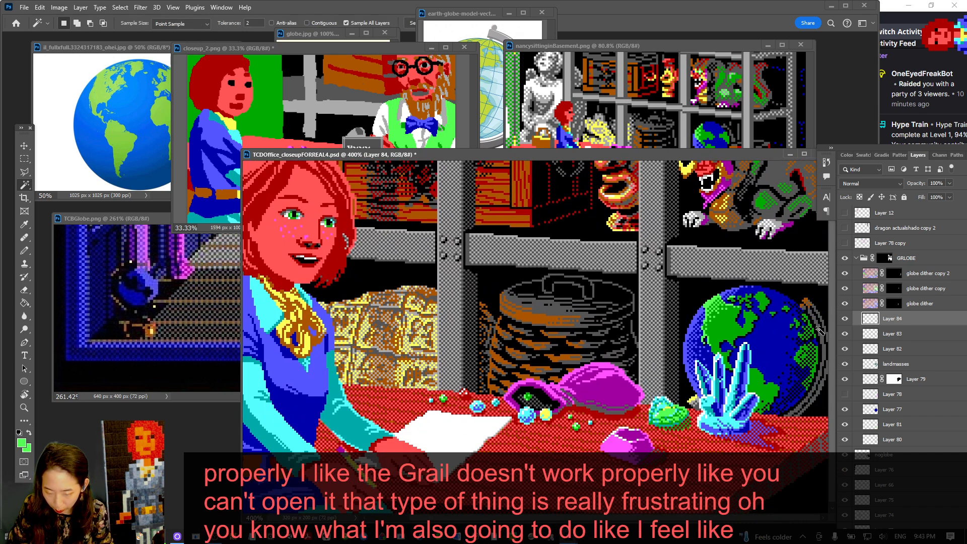
{"action": "left_click", "coordinate": [893, 274]}
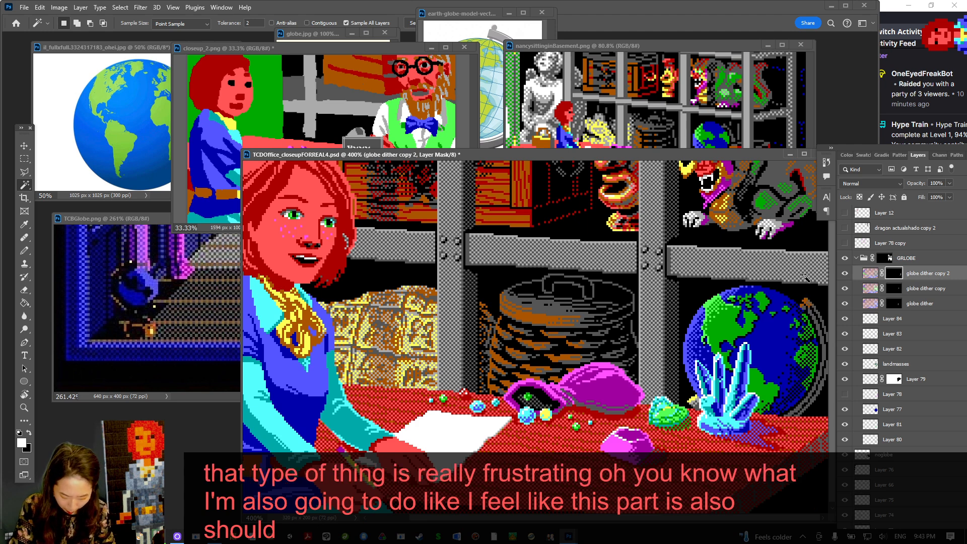
{"action": "key", "text": "b"}
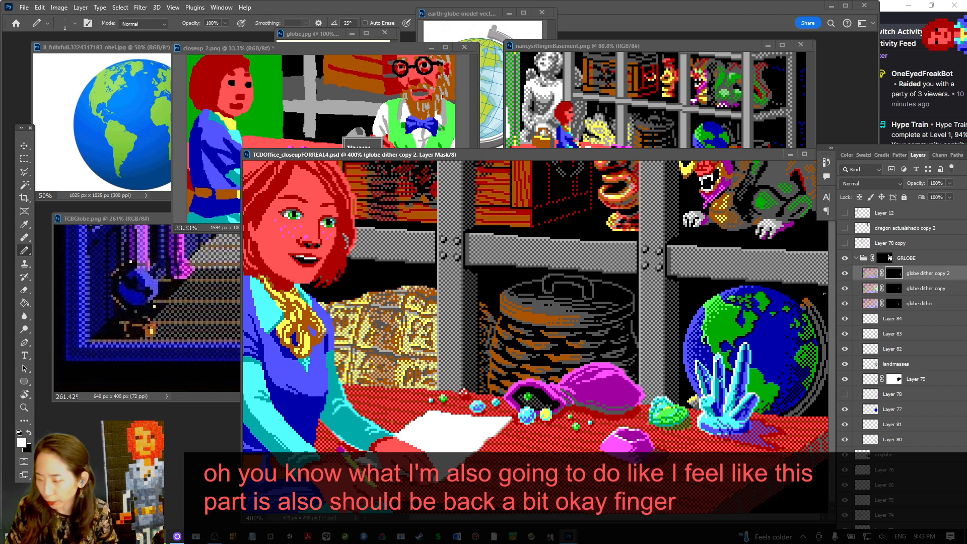
{"action": "left_click_drag", "start_coordinate": [672, 150], "coordinate": [607, 124]}
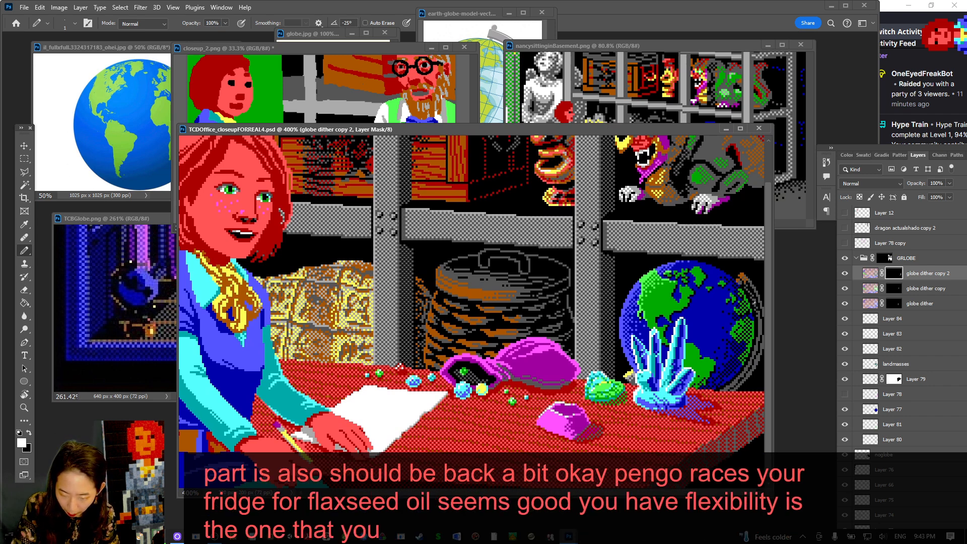
{"action": "left_click_drag", "start_coordinate": [753, 280], "coordinate": [758, 284]}
{"action": "key", "text": "ctrl+z"}
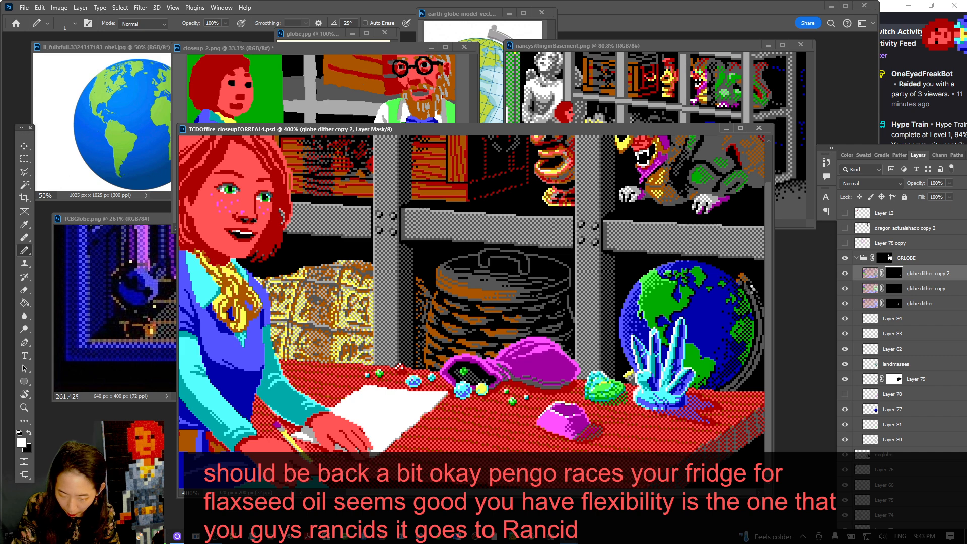
{"action": "left_click", "coordinate": [755, 307]}
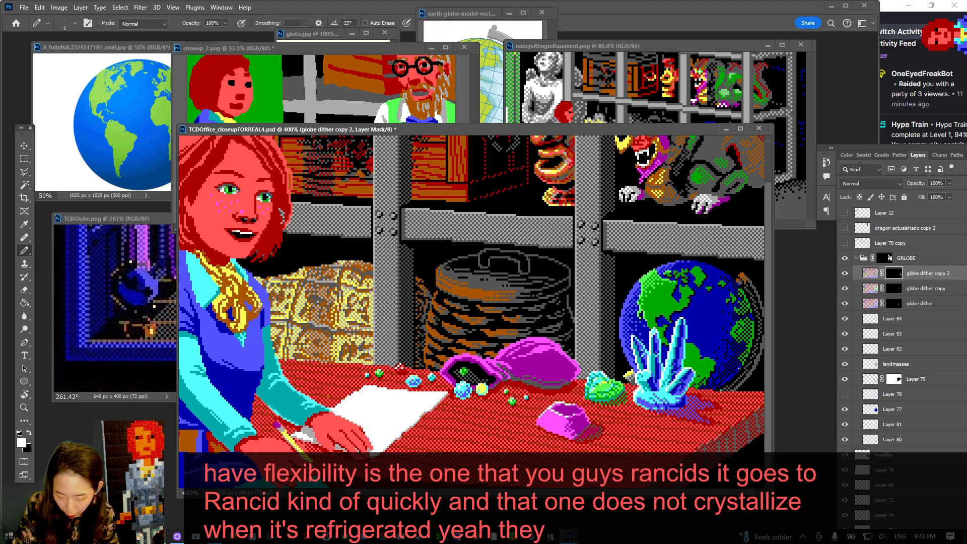
Extend the dither on the globe's lower right edge by penciling white on the globe dither copy 2 mask, and save
{"action": "left_click", "coordinate": [870, 273]}
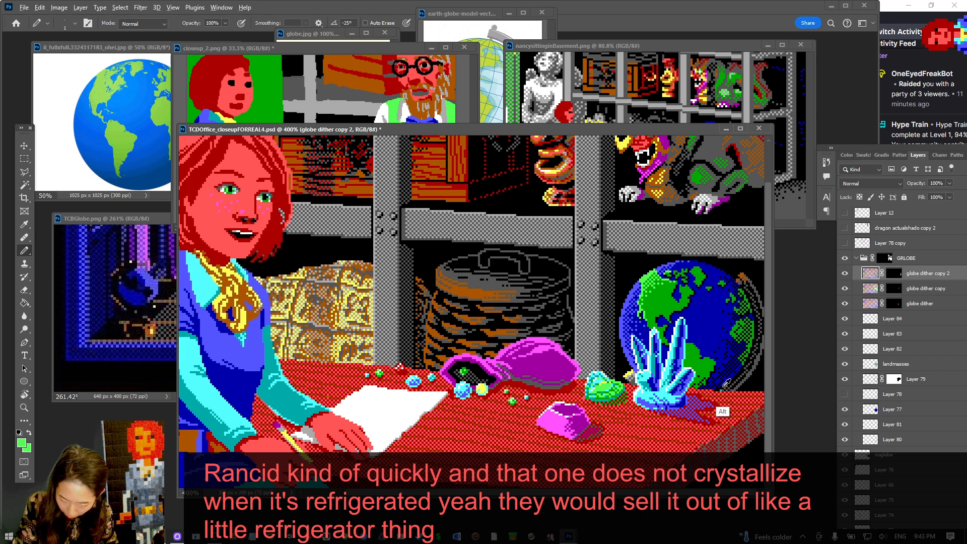
{"action": "left_click", "coordinate": [724, 380], "text": "alt"}
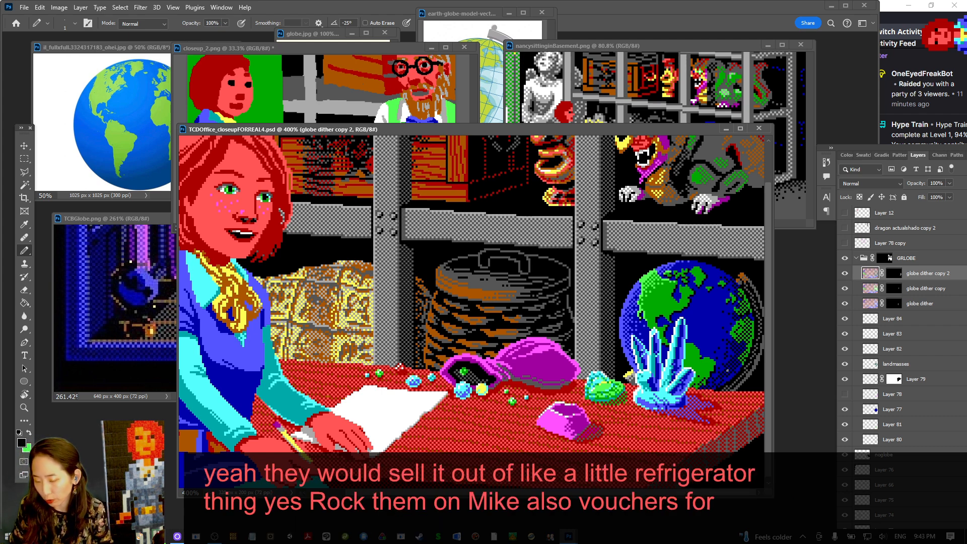
{"action": "left_click", "coordinate": [894, 273]}
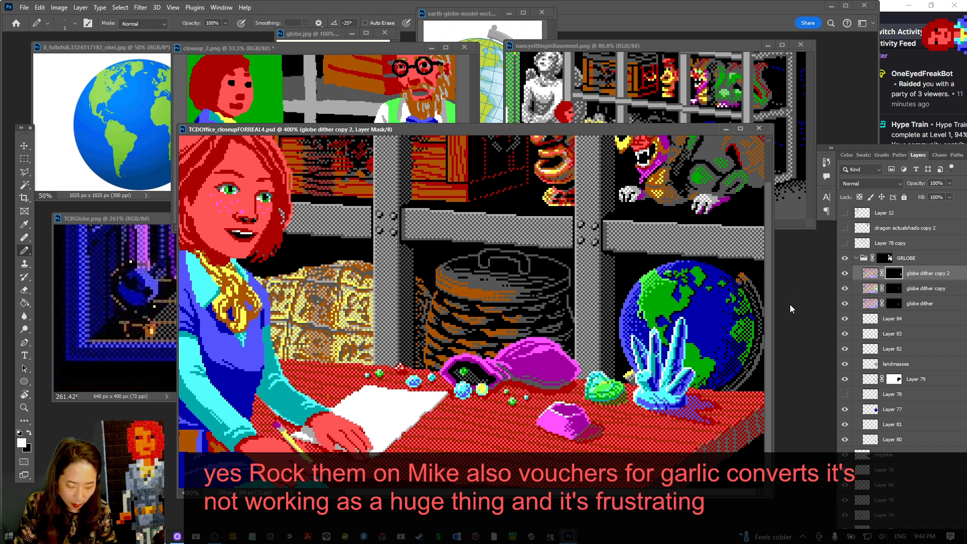
{"action": "left_click", "coordinate": [735, 388]}
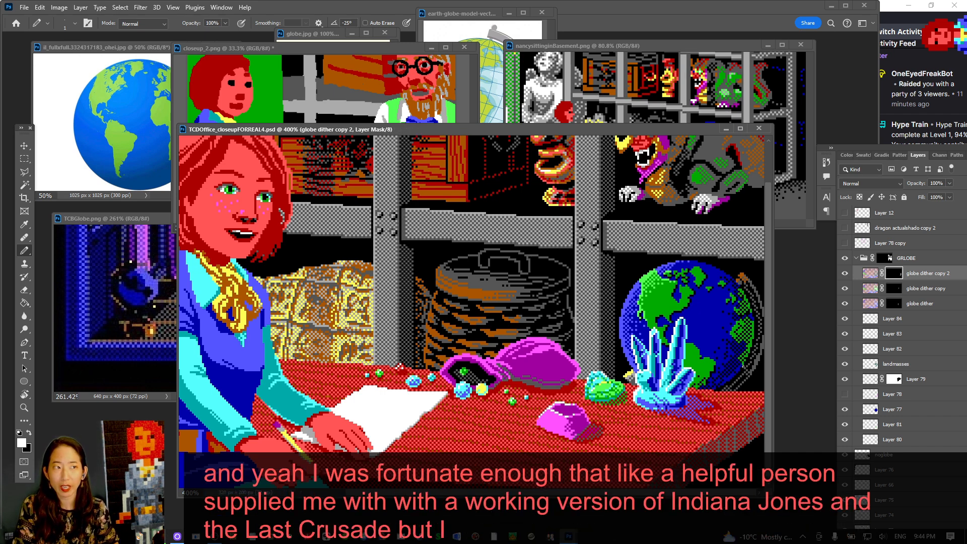
{"action": "left_click", "coordinate": [743, 366]}
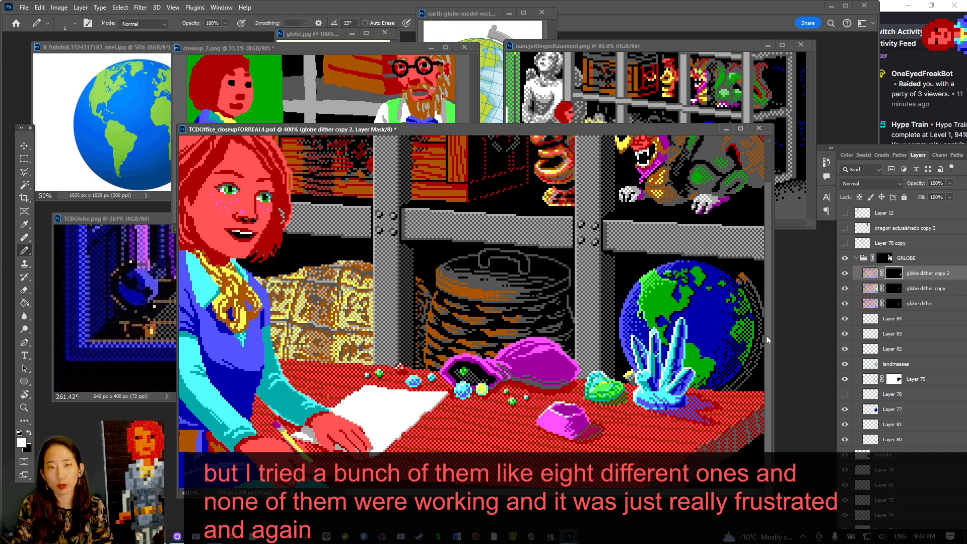
{"action": "key", "text": "ctrl+s"}
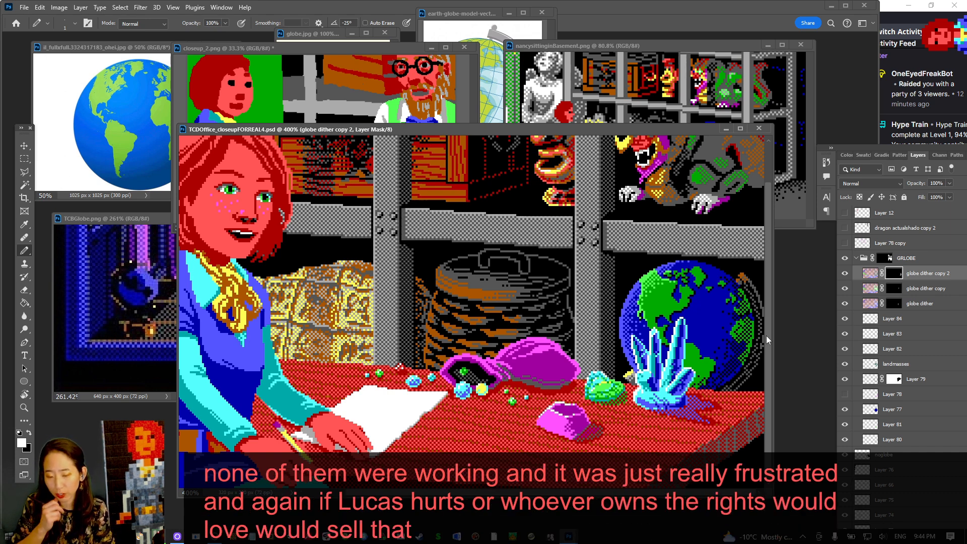
Touch up the globe dither copy 2 mask with white pencil dabs near the globe's right side, and save the file
{"action": "left_click", "coordinate": [741, 283]}
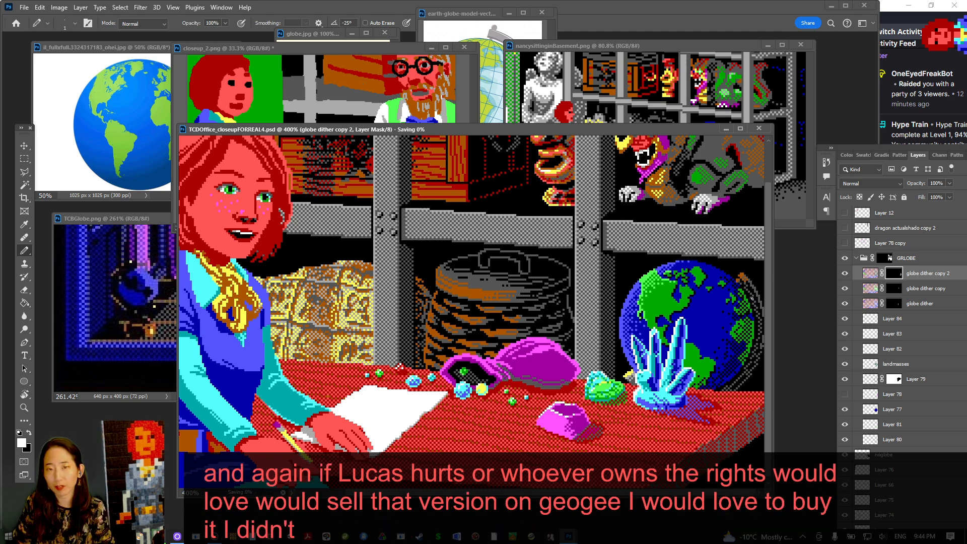
{"action": "key", "text": "ctrl+s"}
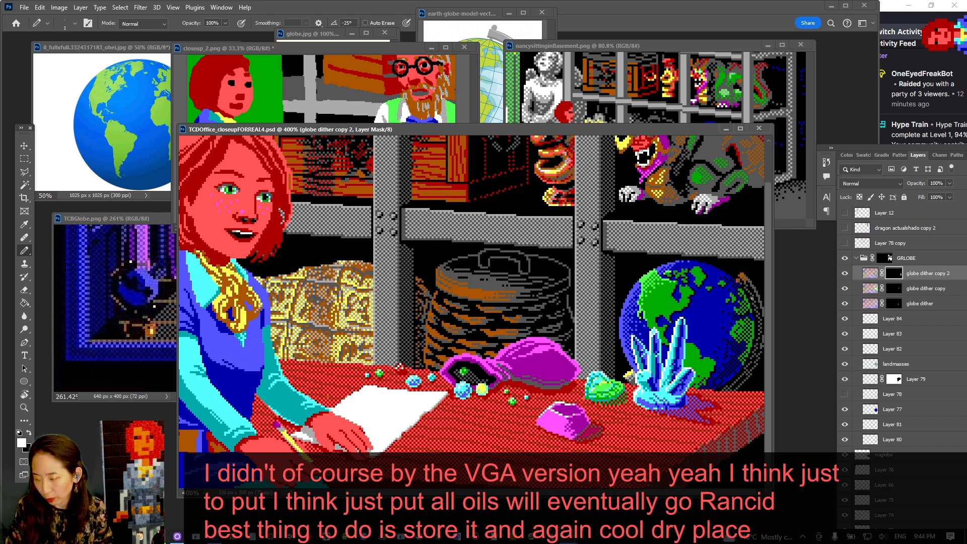
{"action": "key", "text": "ctrl+minus"}
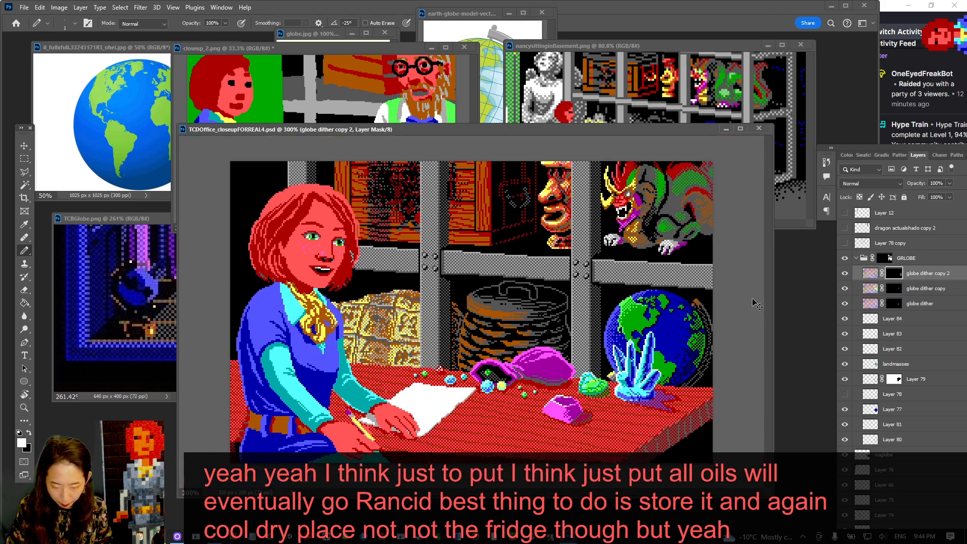
{"action": "key", "text": "ctrl+minus"}
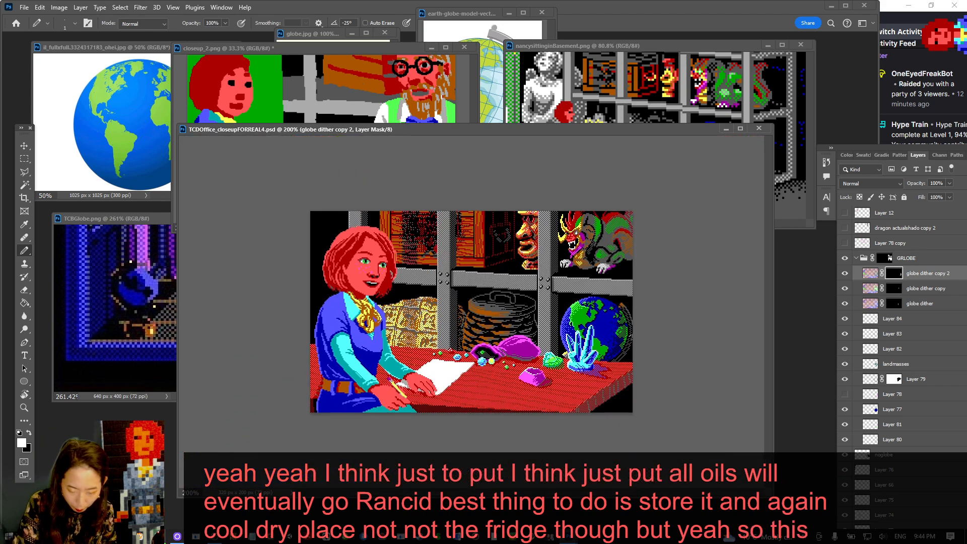
{"action": "left_click", "coordinate": [630, 343]}
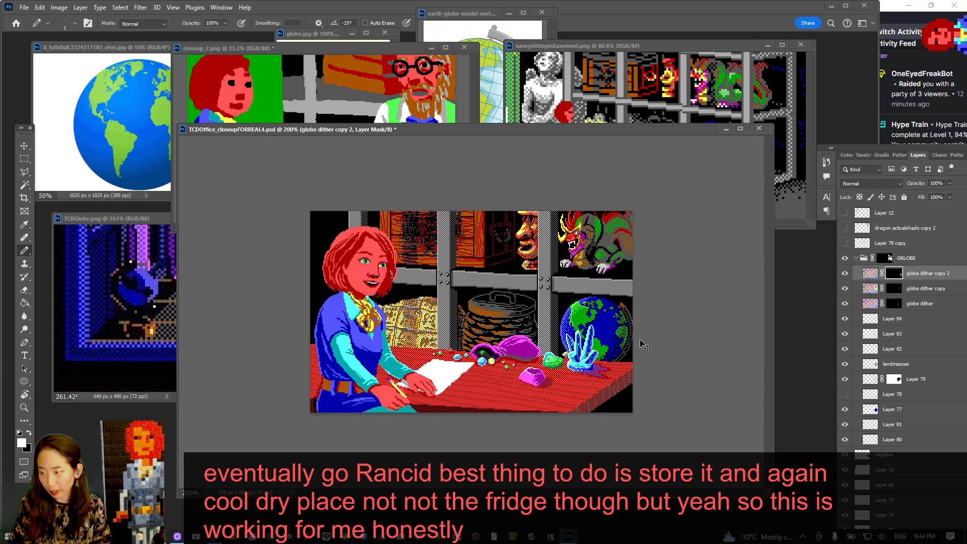
{"action": "key", "text": "ctrl+s"}
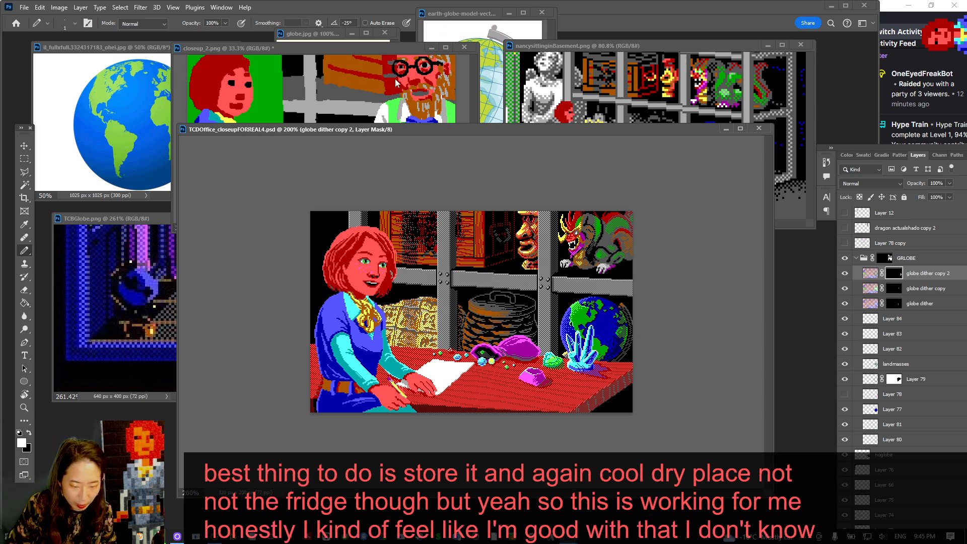
Reposition the office close-up window below the reference images to compare the globe and shelving with them
{"action": "left_click_drag", "start_coordinate": [371, 131], "coordinate": [420, 134]}
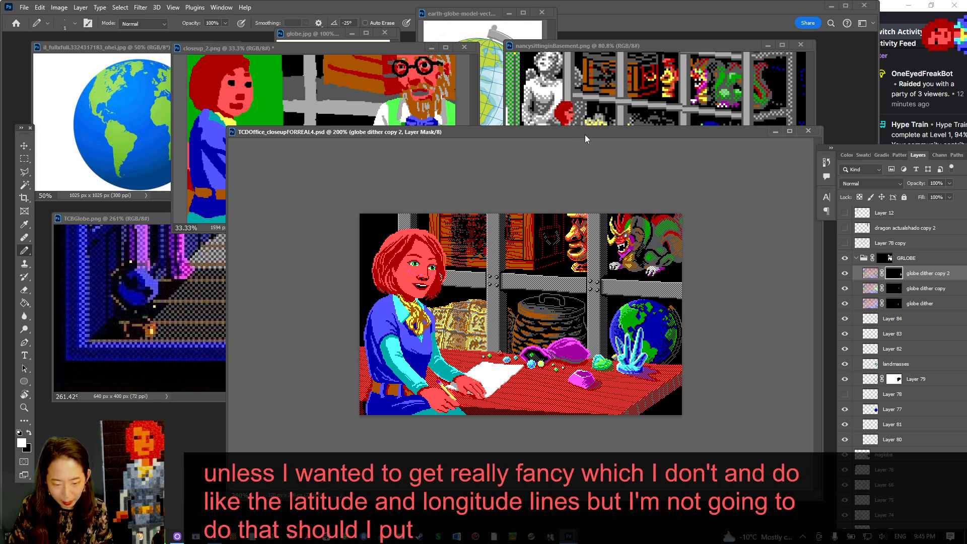
{"action": "mouse_move", "coordinate": [585, 134]}
{"action": "left_mouse_down"}
{"action": "mouse_move", "coordinate": [587, 270]}
{"action": "mouse_move", "coordinate": [586, 152]}
{"action": "left_mouse_up"}
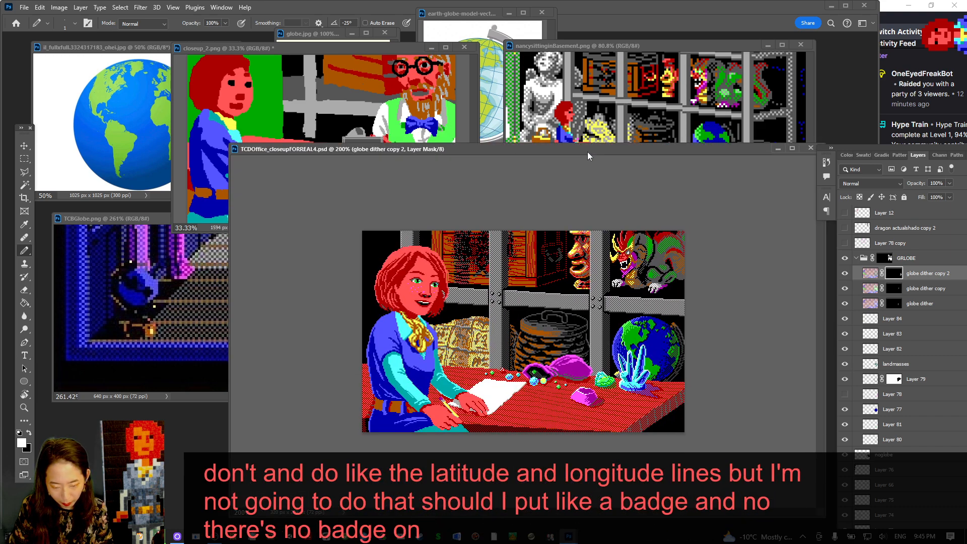
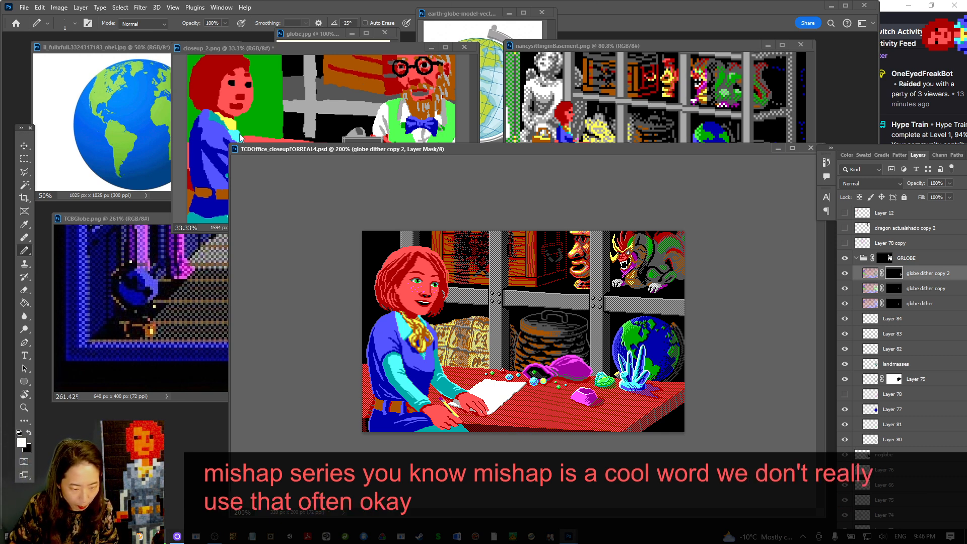
{"action": "left_click_drag", "start_coordinate": [230, 146], "coordinate": [352, 214]}
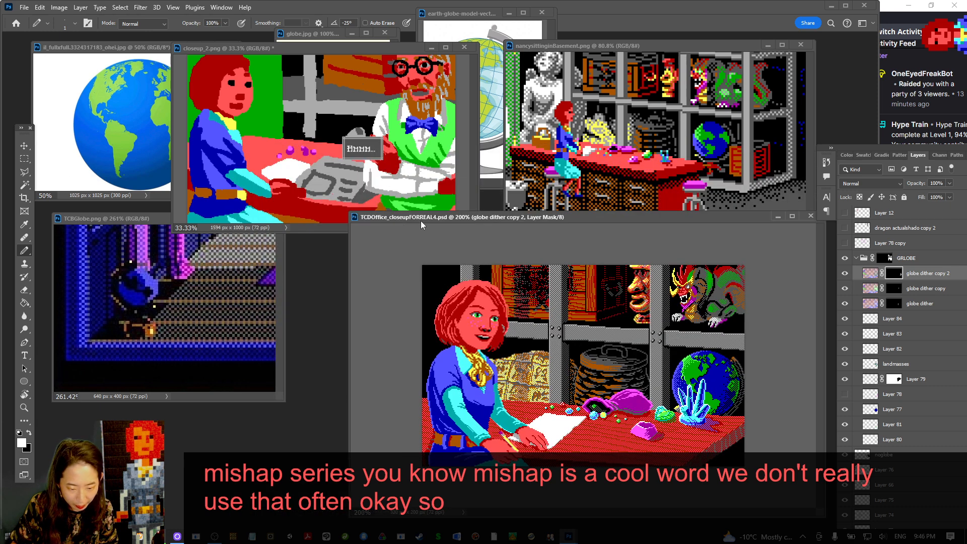
{"action": "left_click_drag", "start_coordinate": [421, 220], "coordinate": [388, 188]}
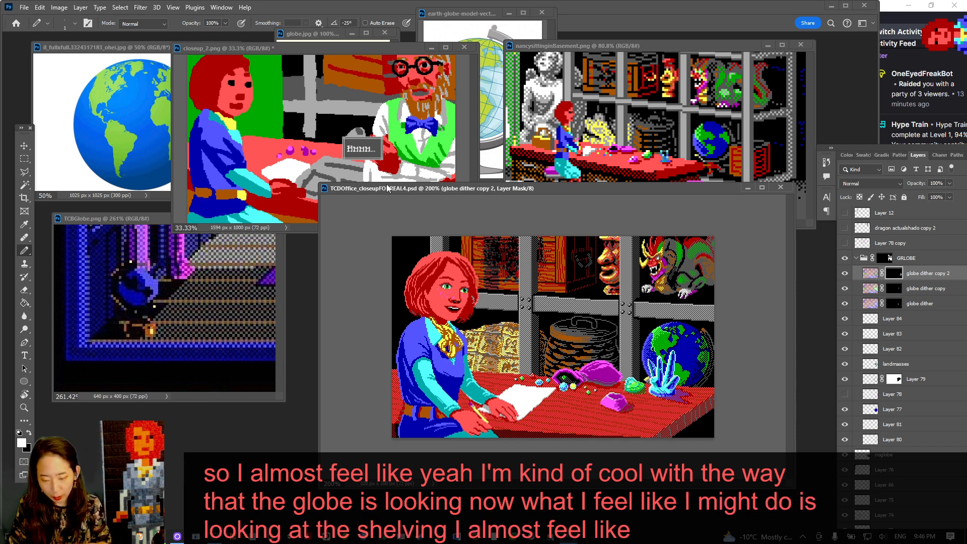
Collapse the GRLOBE layer group and select Layer 78 copy above it
{"action": "left_click", "coordinate": [858, 259]}
{"action": "left_click", "coordinate": [855, 259]}
{"action": "left_click", "coordinate": [909, 243]}
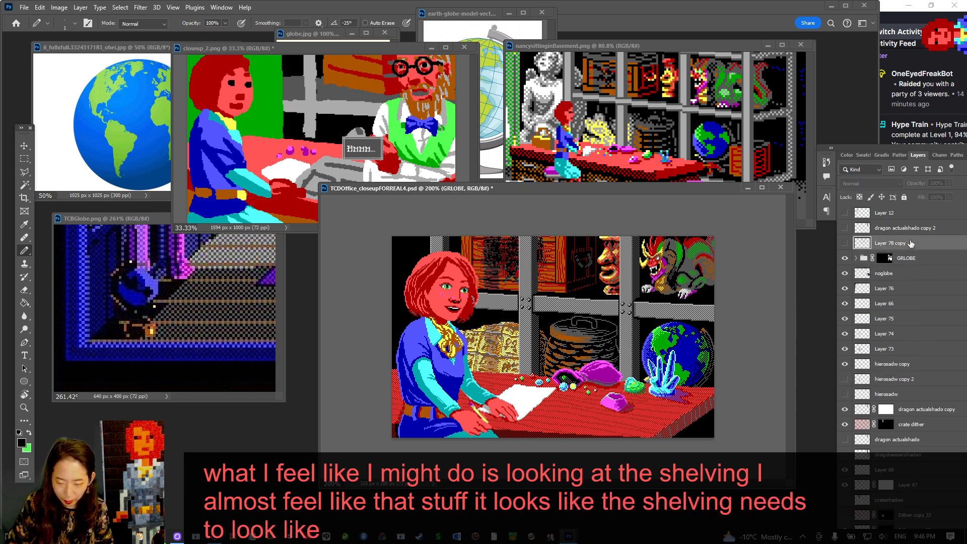
{"action": "key", "text": "ctrl+shift+n"}
{"action": "key", "text": "Return"}
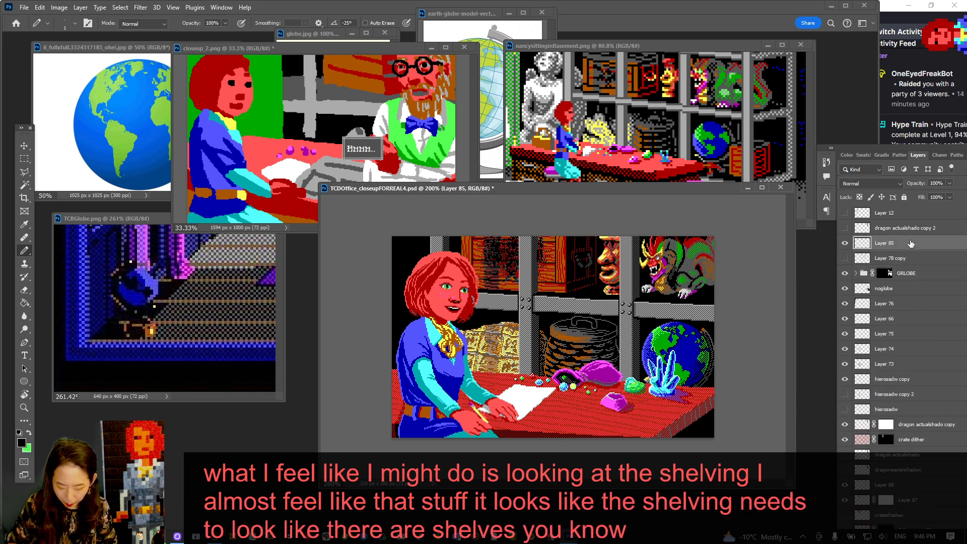
{"action": "key", "text": "ctrl+plus"}
{"action": "key", "text": "ctrl+minus"}
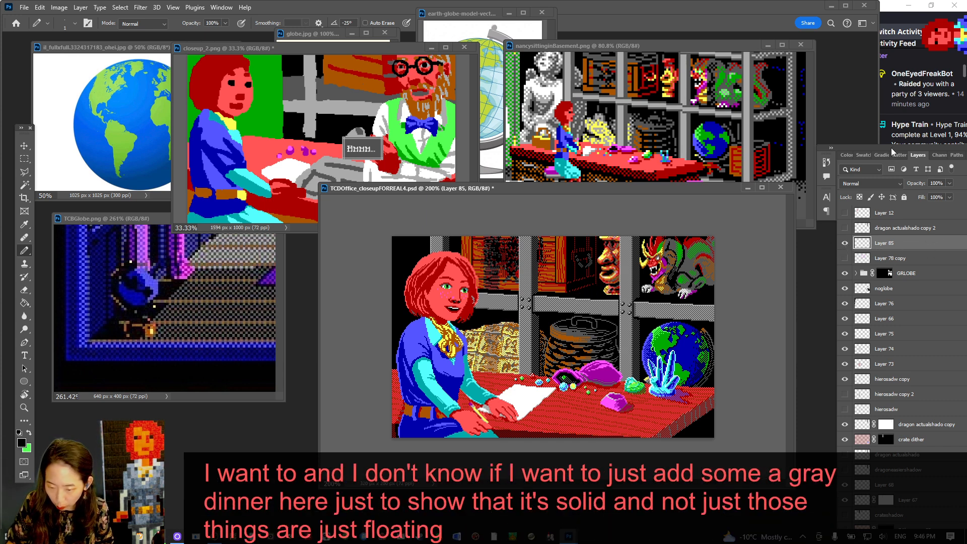
{"action": "left_click_drag", "start_coordinate": [890, 147], "coordinate": [866, 102]}
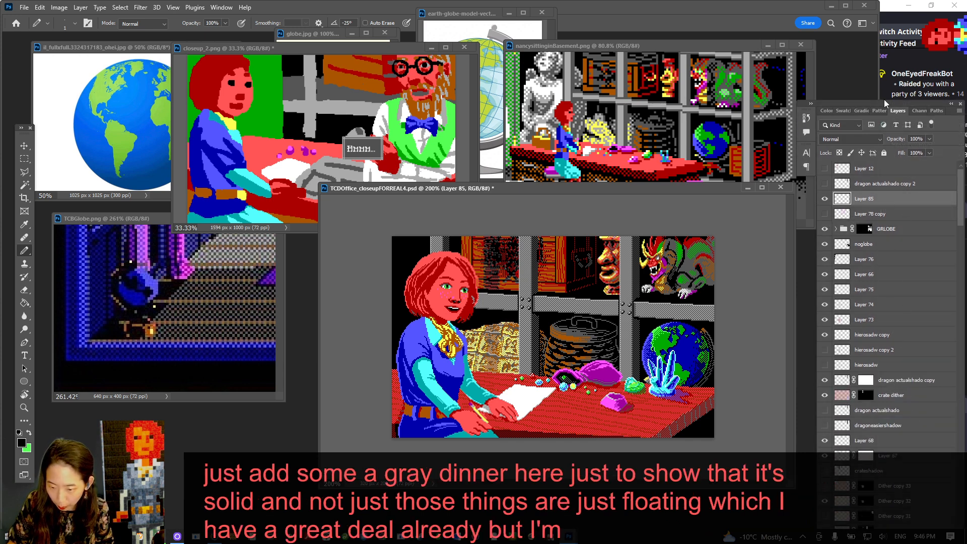
{"action": "right_click", "coordinate": [892, 202]}
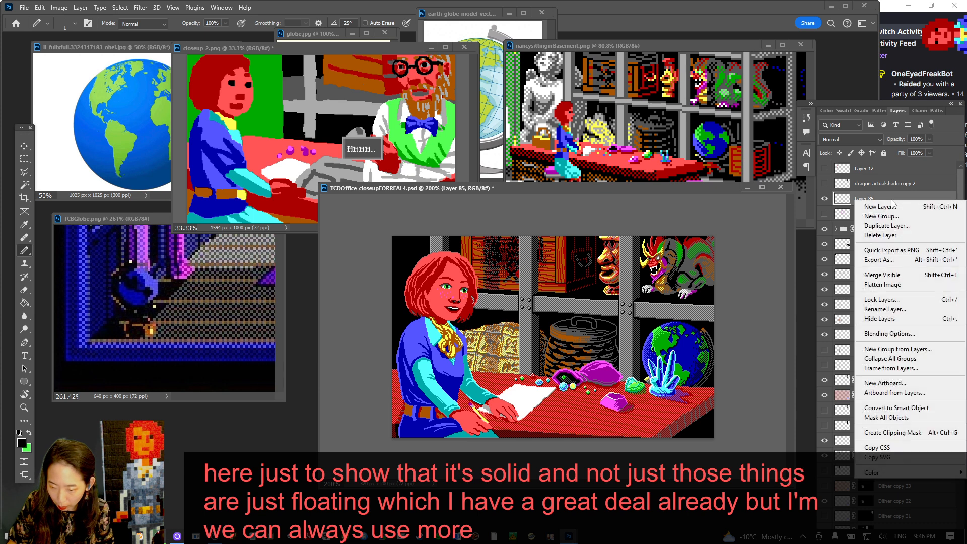
{"action": "left_click", "coordinate": [898, 235]}
{"action": "key", "text": "Return"}
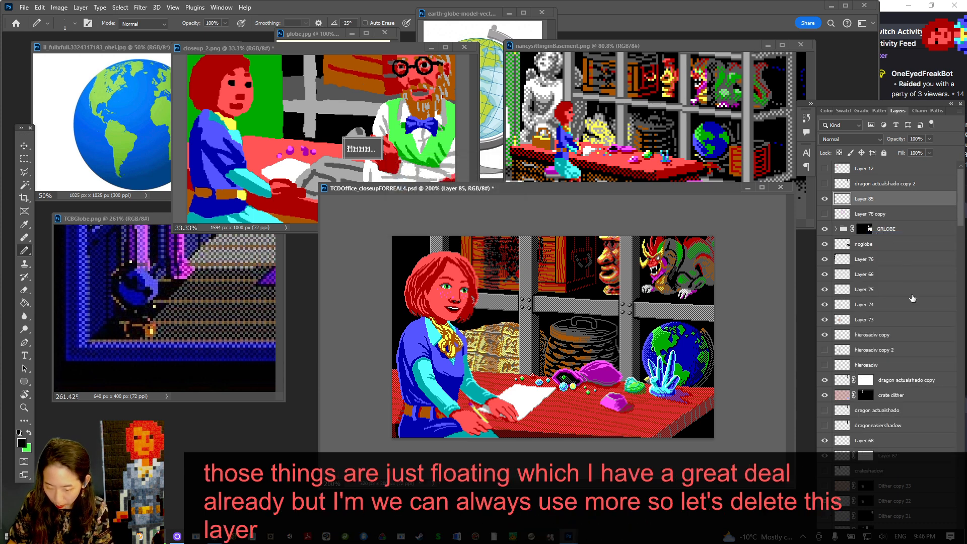
Toggle the visibility of Dither copy 31 and Dither copy 29 to find a reusable gray dither
{"action": "scroll", "coordinate": [845, 382], "scroll_direction": "down", "scroll_amount": 3}
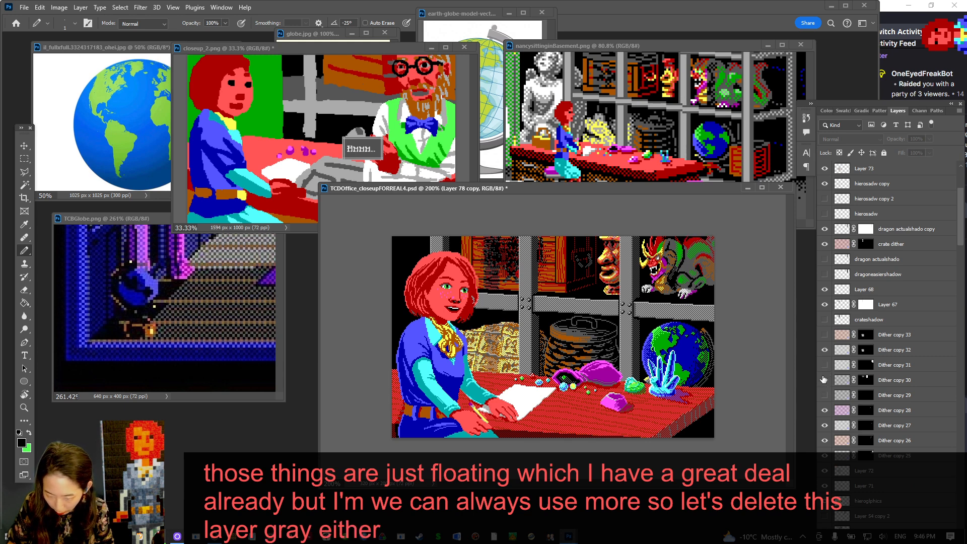
{"action": "left_click", "coordinate": [825, 364]}
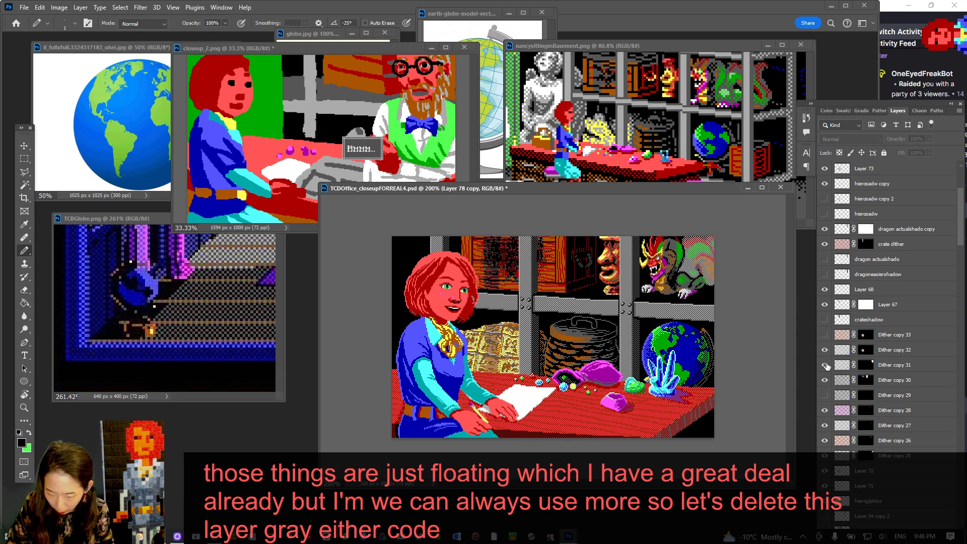
{"action": "left_click", "coordinate": [824, 365]}
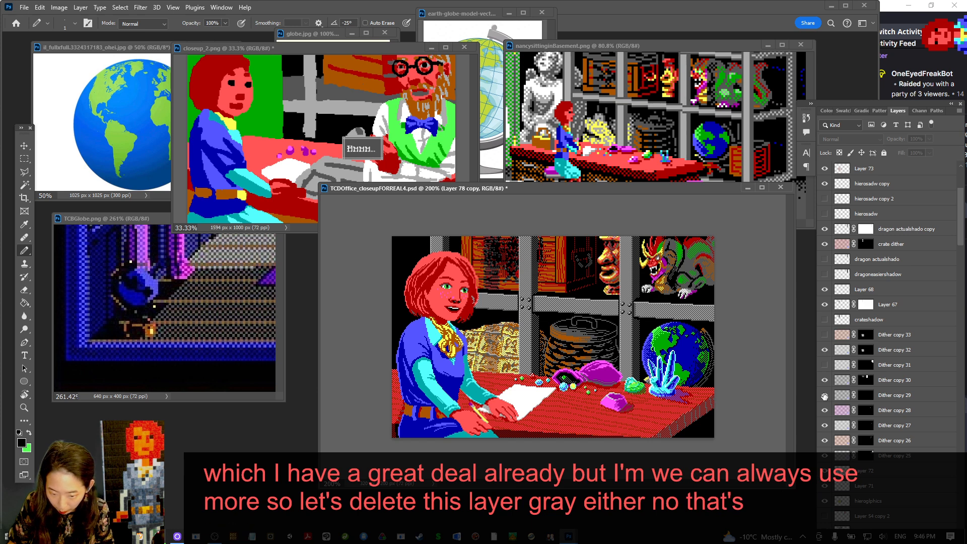
{"action": "left_click", "coordinate": [824, 396]}
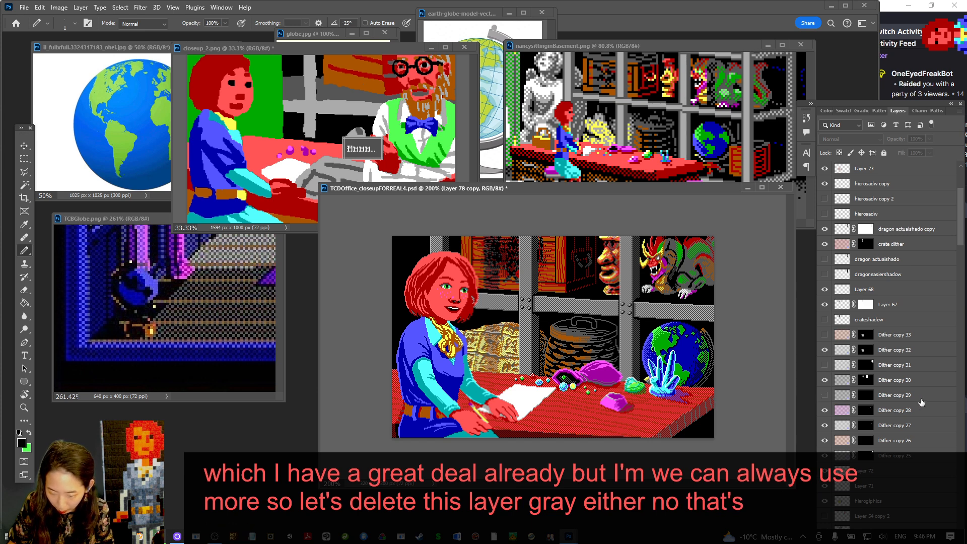
{"action": "left_click", "coordinate": [848, 397]}
{"action": "double_click", "coordinate": [848, 397]}
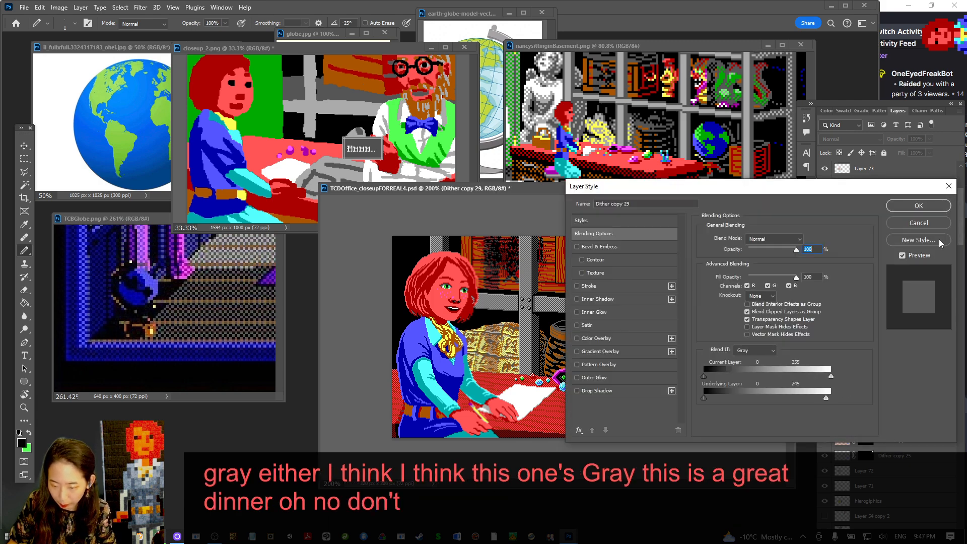
{"action": "left_click", "coordinate": [948, 187]}
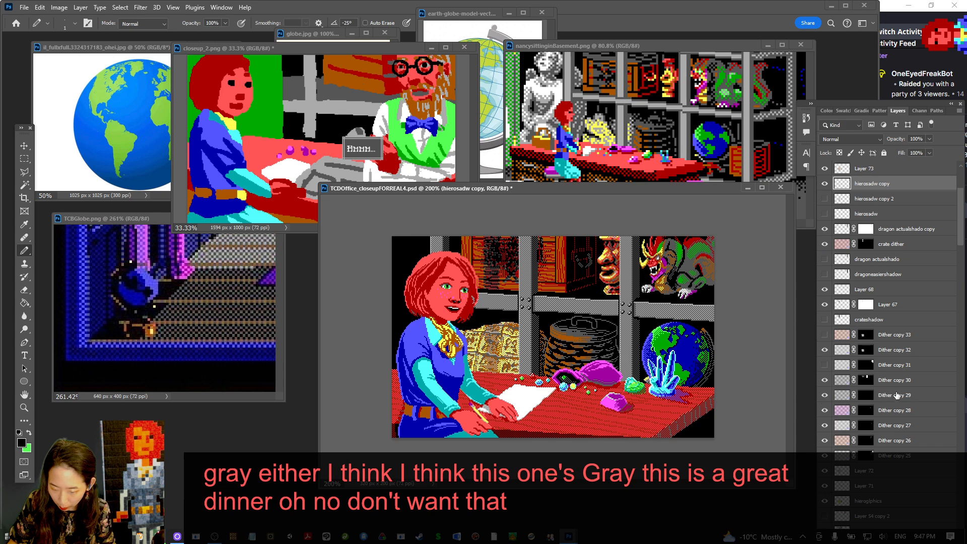
Invert the Dither copy 29 mask and move that layer directly above dragon actualshado copy 2
{"action": "left_click", "coordinate": [866, 396]}
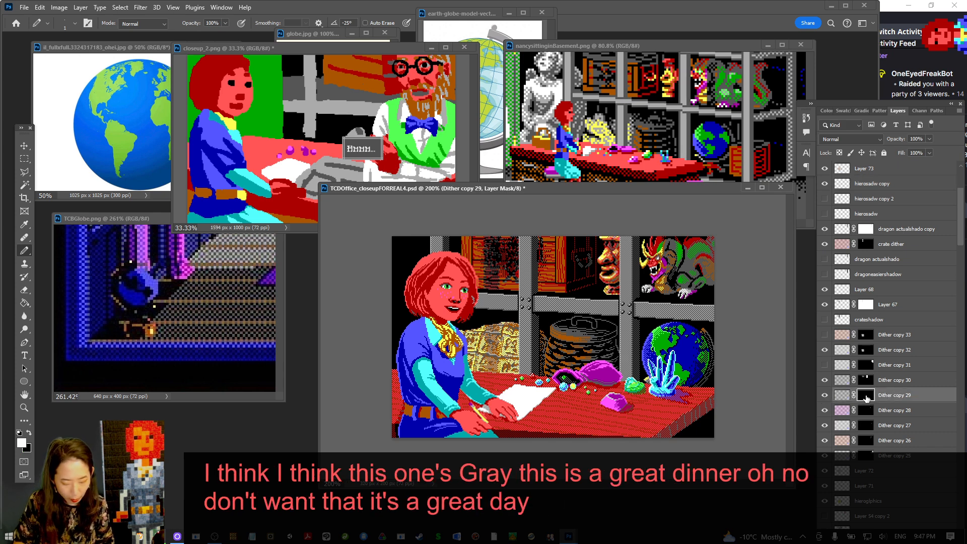
{"action": "key", "text": "ctrl+i"}
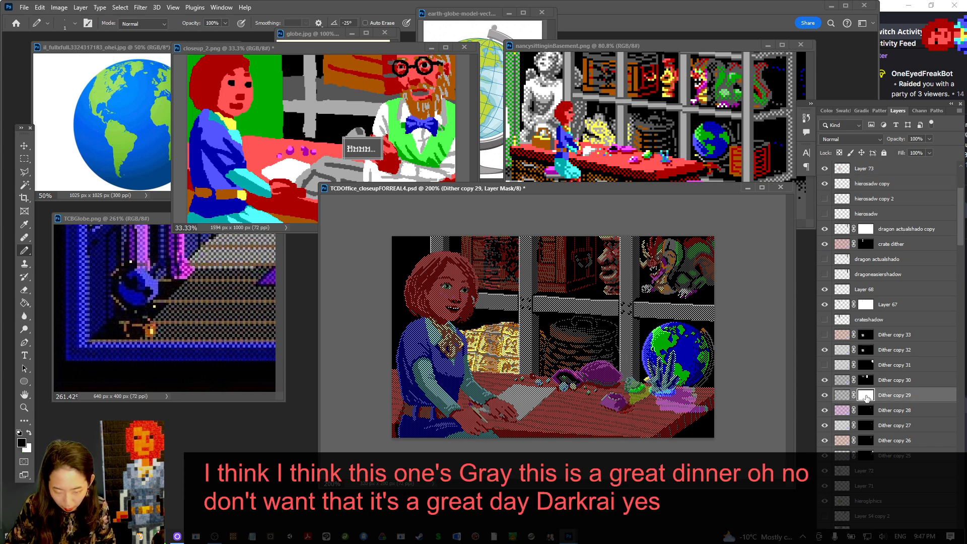
{"action": "scroll", "coordinate": [674, 344], "scroll_direction": "up", "scroll_amount": 5}
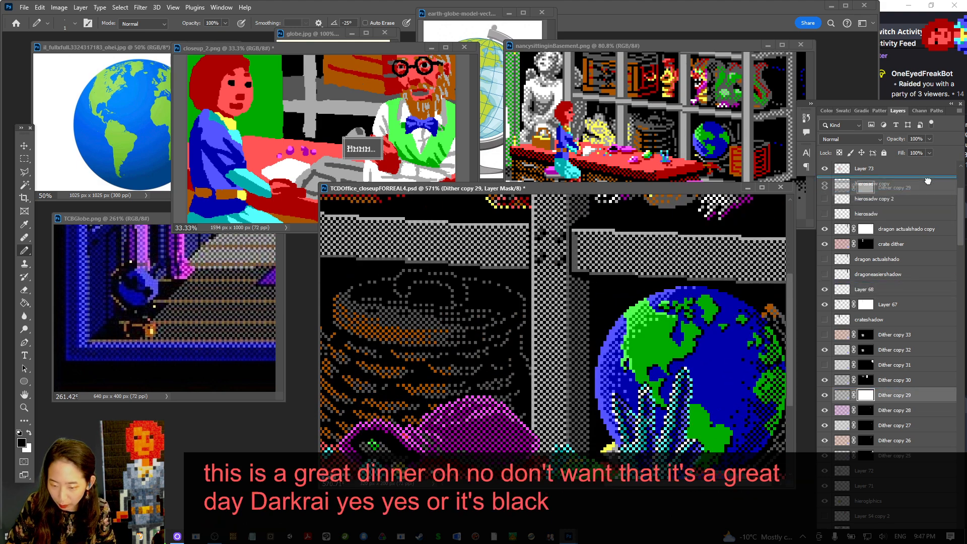
{"action": "left_click_drag", "start_coordinate": [934, 217], "coordinate": [919, 175]}
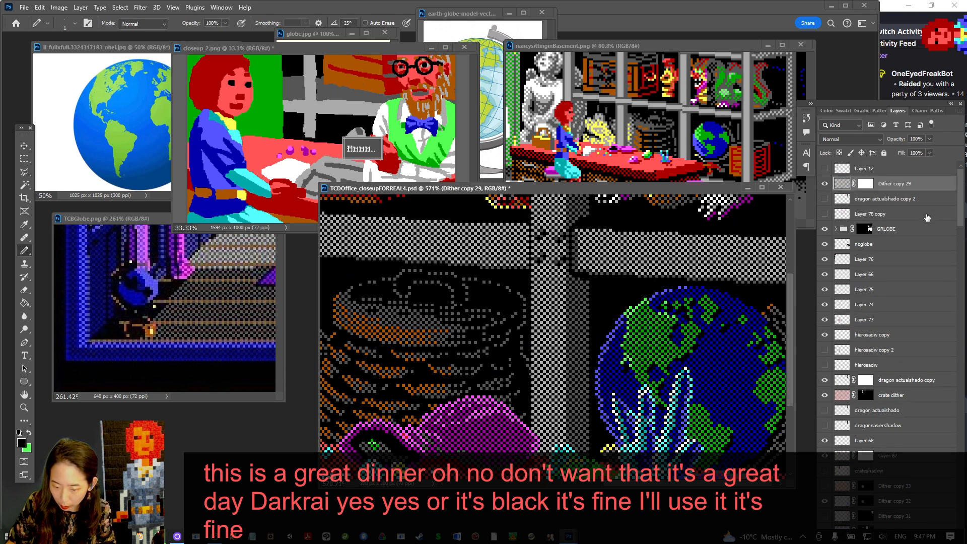
Recolor the Dither copy 29 pixels with dark gray sampled from the picture
{"action": "left_click", "coordinate": [824, 184]}
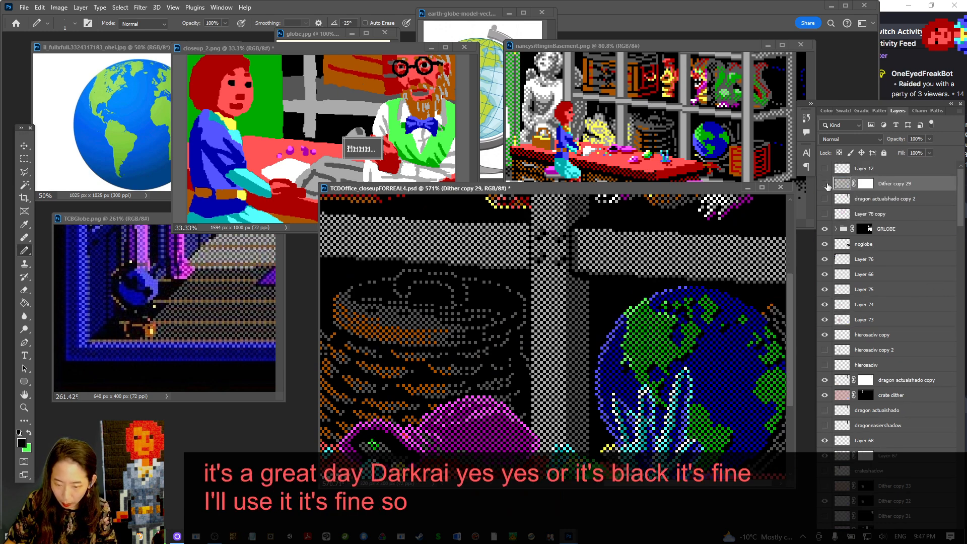
{"action": "left_click", "coordinate": [616, 272], "text": "alt"}
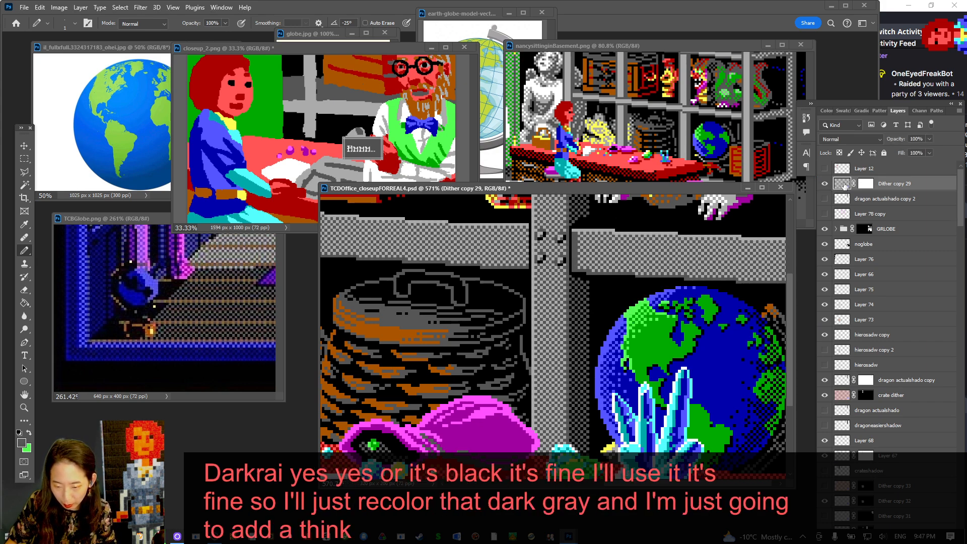
{"action": "left_click", "coordinate": [825, 183]}
{"action": "key", "text": "w"}
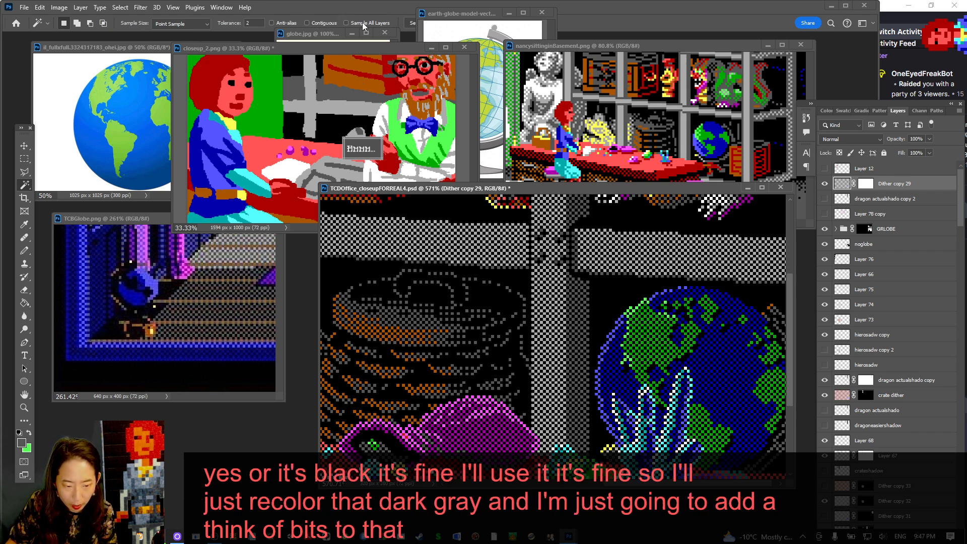
{"action": "left_click", "coordinate": [606, 239]}
{"action": "key", "text": "ctrl+BackSpace"}
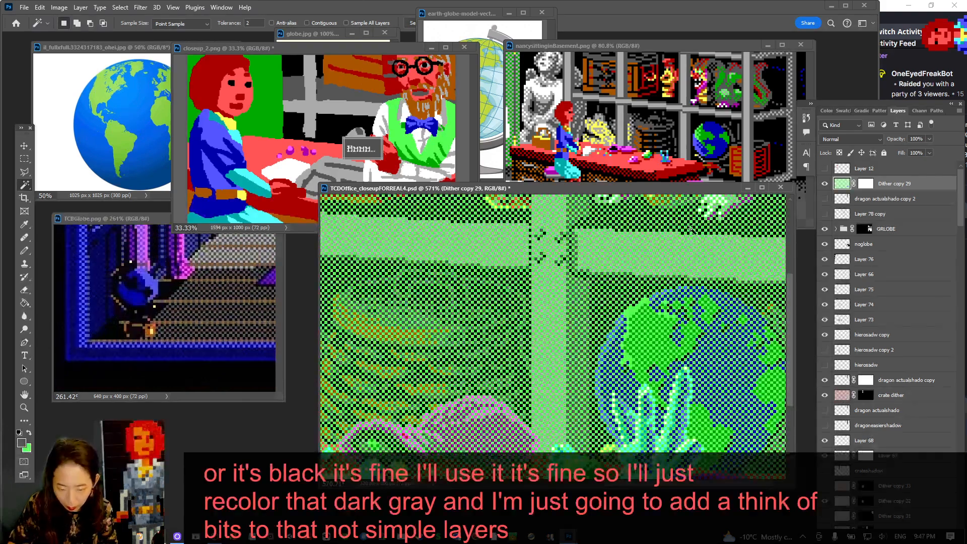
{"action": "key", "text": "ctrl+z"}
{"action": "key", "text": "x"}
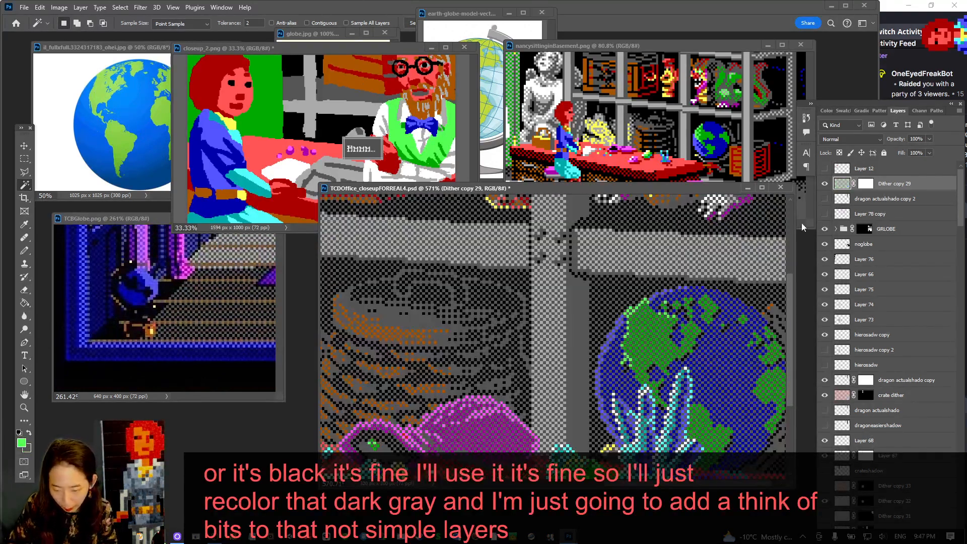
Fill the Dither copy 29 mask with black to hide the whole dither
{"action": "left_click", "coordinate": [863, 185]}
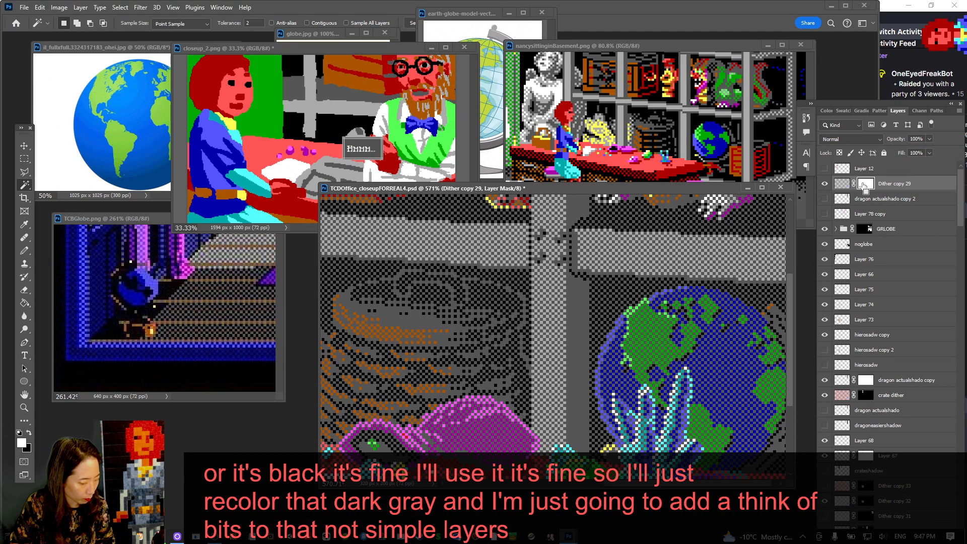
{"action": "key", "text": "ctrl+BackSpace"}
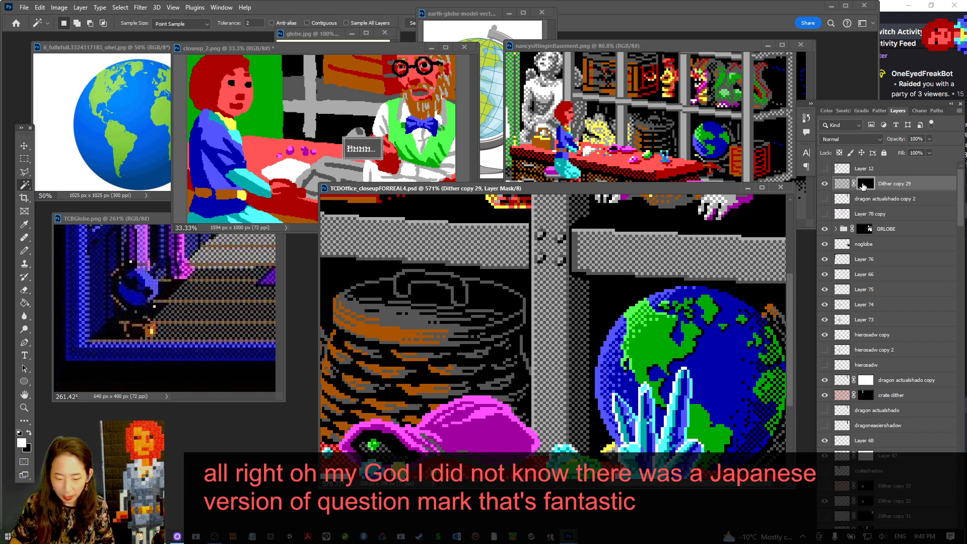
{"action": "key", "text": "ctrl+minus"}
{"action": "key", "text": "ctrl+minus"}
{"action": "key", "text": "ctrl+minus"}
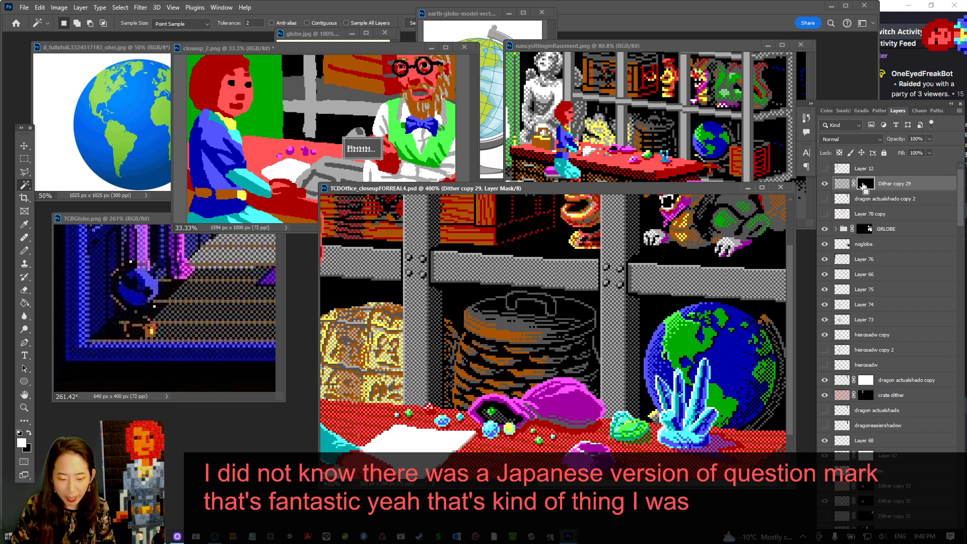
{"action": "key", "text": "ctrl+minus"}
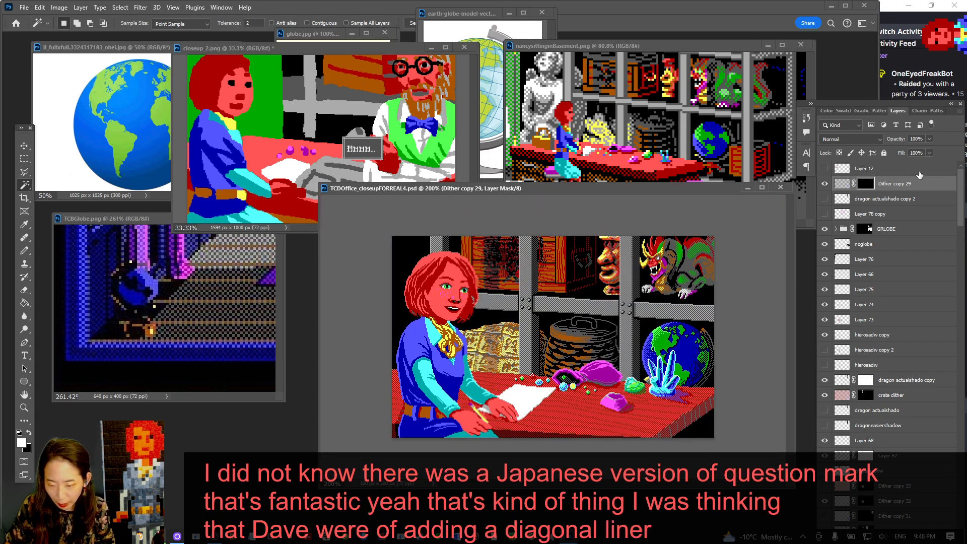
Create a new layer above Dither copy 29 and ready the Pencil tool with dark gray
{"action": "key", "text": "ctrl+shift+n"}
{"action": "key", "text": "Return"}
{"action": "key", "text": "b"}
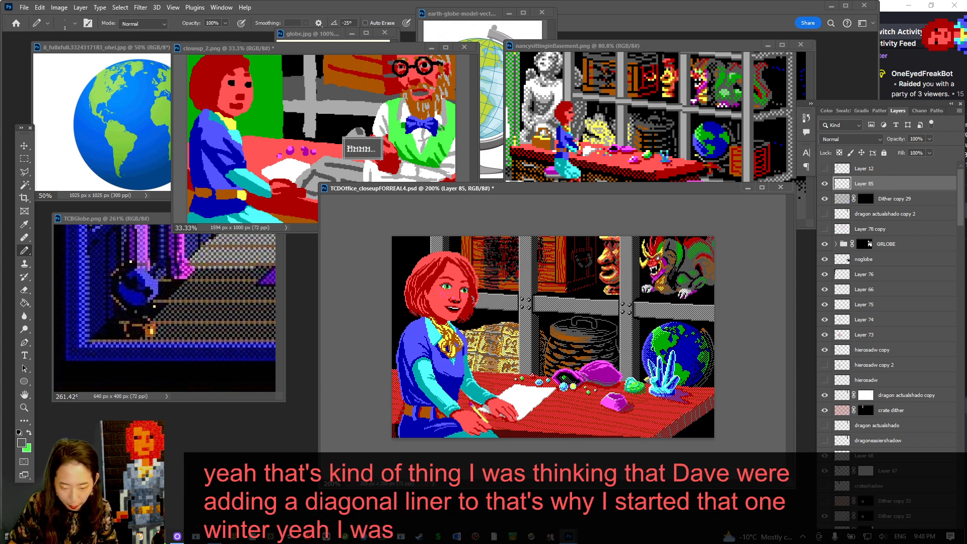
{"action": "key", "text": "x"}
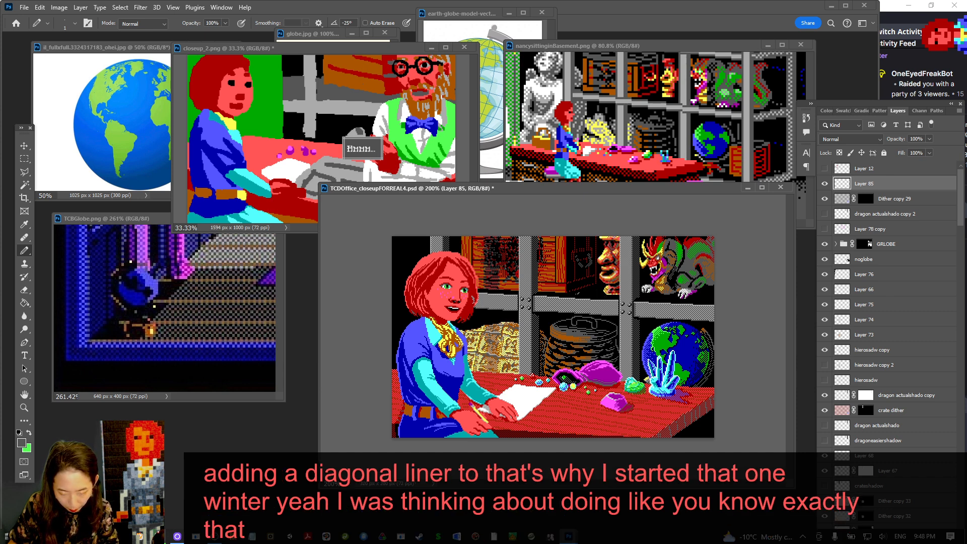
{"action": "key", "text": "e"}
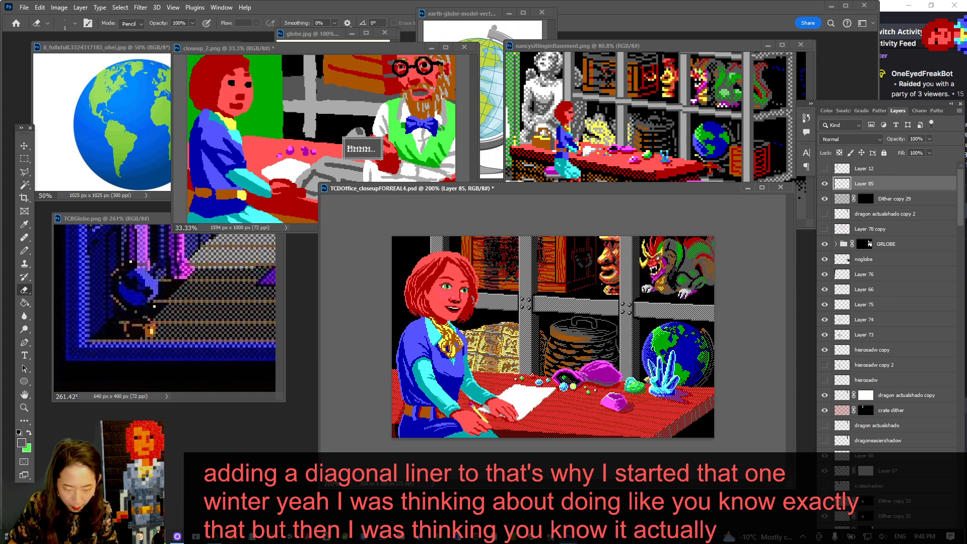
{"action": "key", "text": "b"}
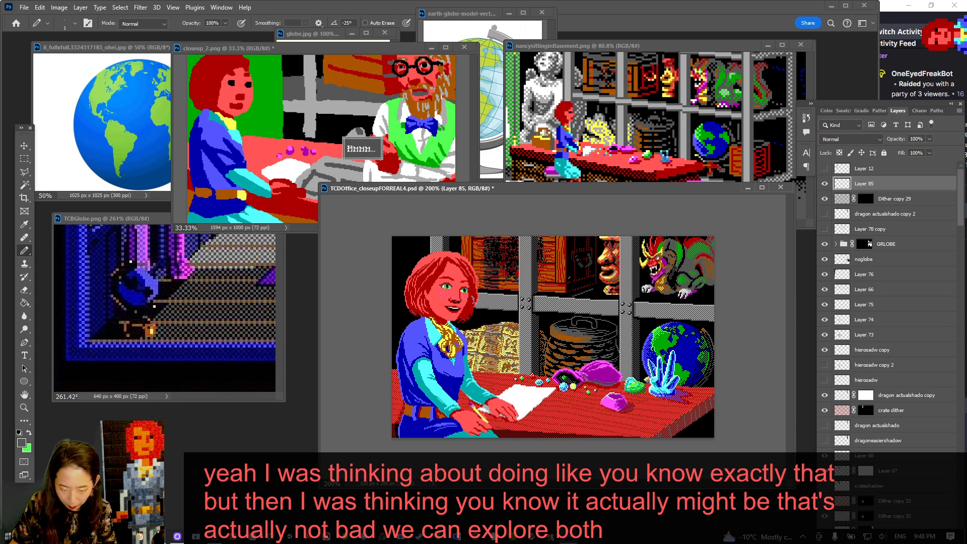
{"action": "key", "text": "ctrl+plus"}
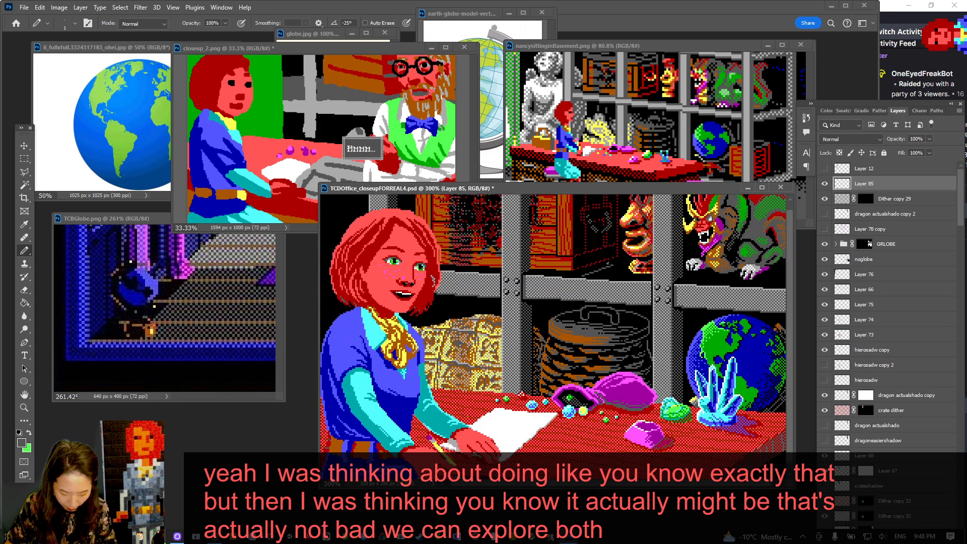
Try an offset duplicate of Layer 85 over the shelving and discard the copy
{"action": "key", "text": "v"}
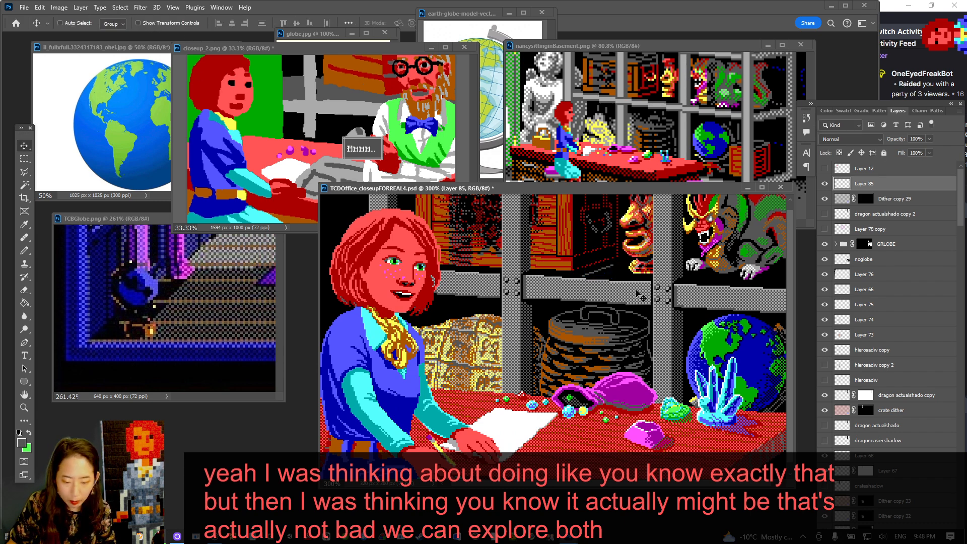
{"action": "left_click_drag", "start_coordinate": [597, 273], "coordinate": [635, 277]}
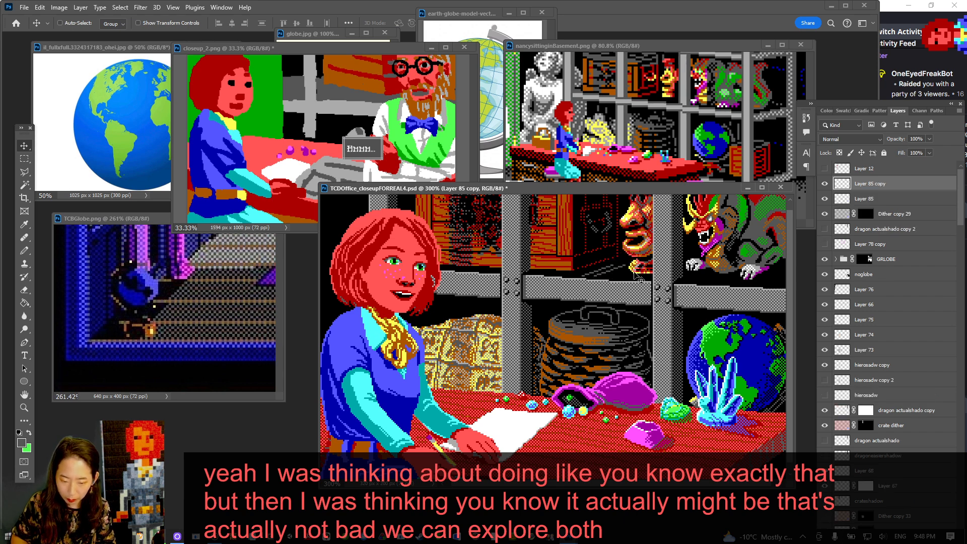
{"action": "key", "text": "b"}
{"action": "key", "text": "ctrl+minus"}
{"action": "key", "text": "ctrl+minus"}
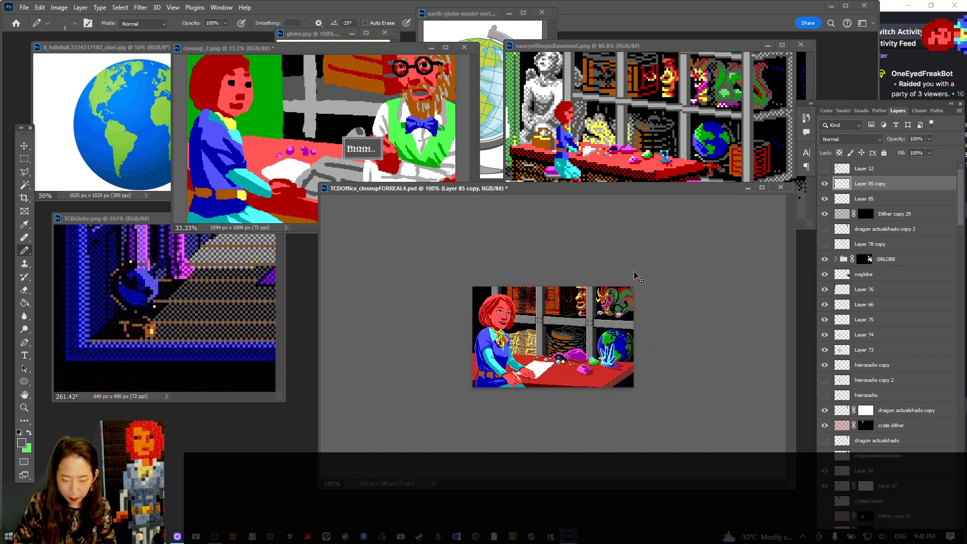
{"action": "key", "text": "ctrl+plus"}
{"action": "key", "text": "ctrl+plus"}
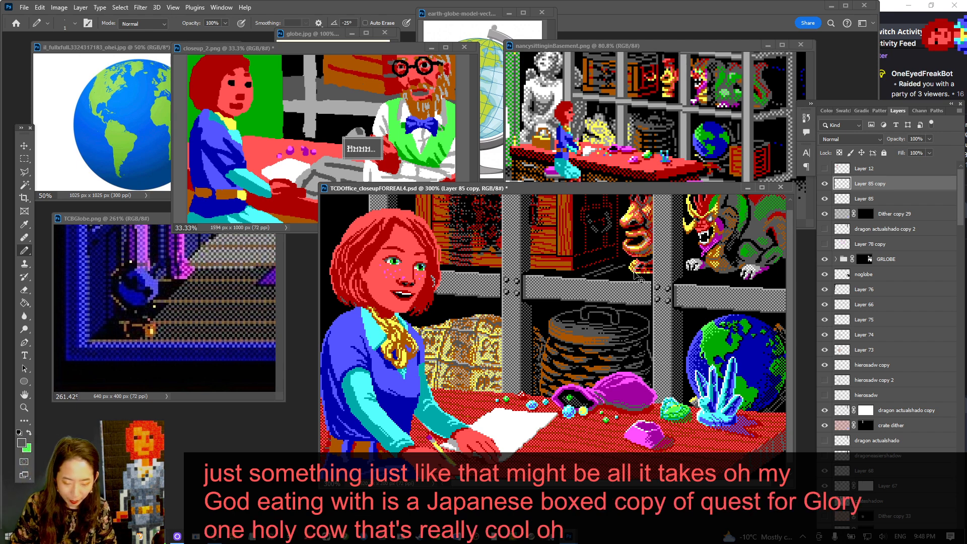
{"action": "key", "text": "ctrl+minus"}
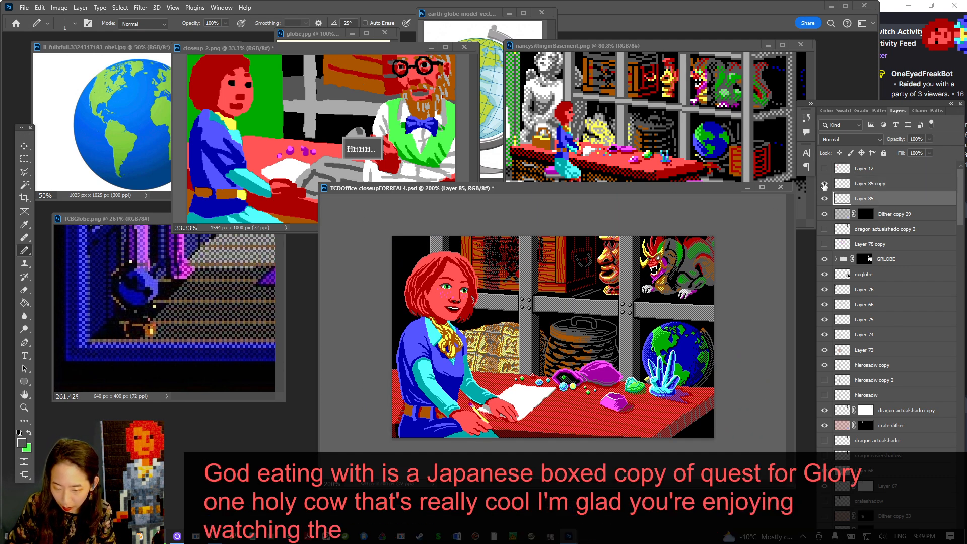
{"action": "key", "text": "Delete"}
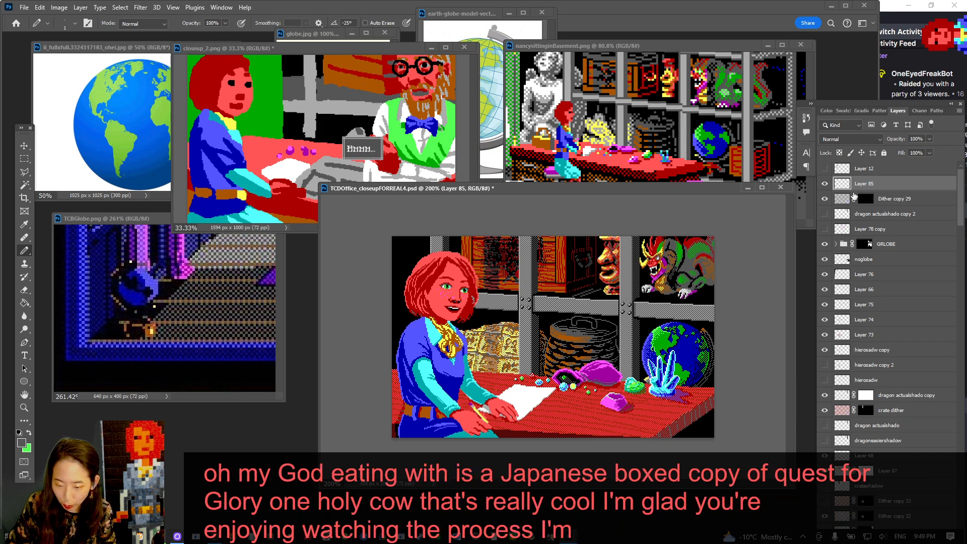
Hide Layer 85 and select the Dither copy 29 mask for painting in white
{"action": "left_click", "coordinate": [866, 199]}
{"action": "left_click", "coordinate": [824, 184]}
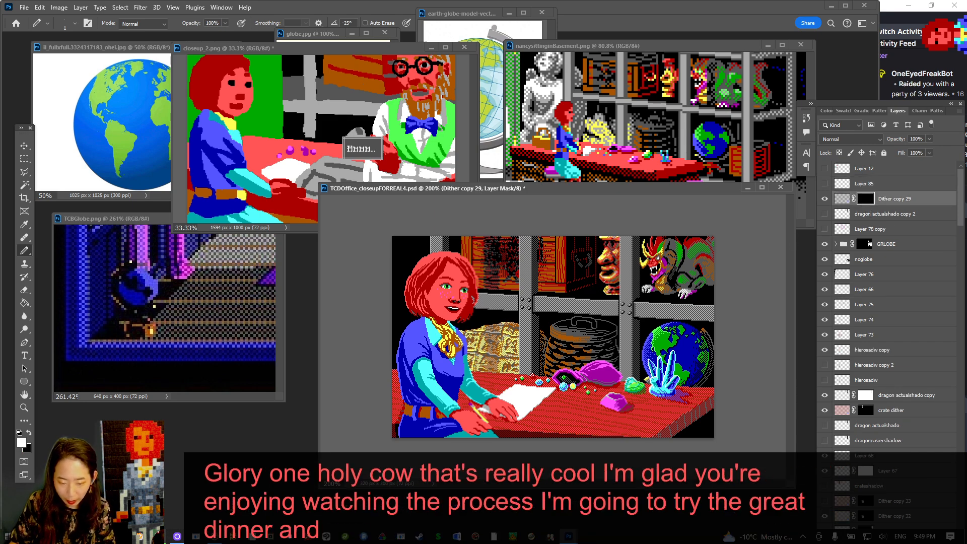
{"action": "key", "text": "ctrl+plus"}
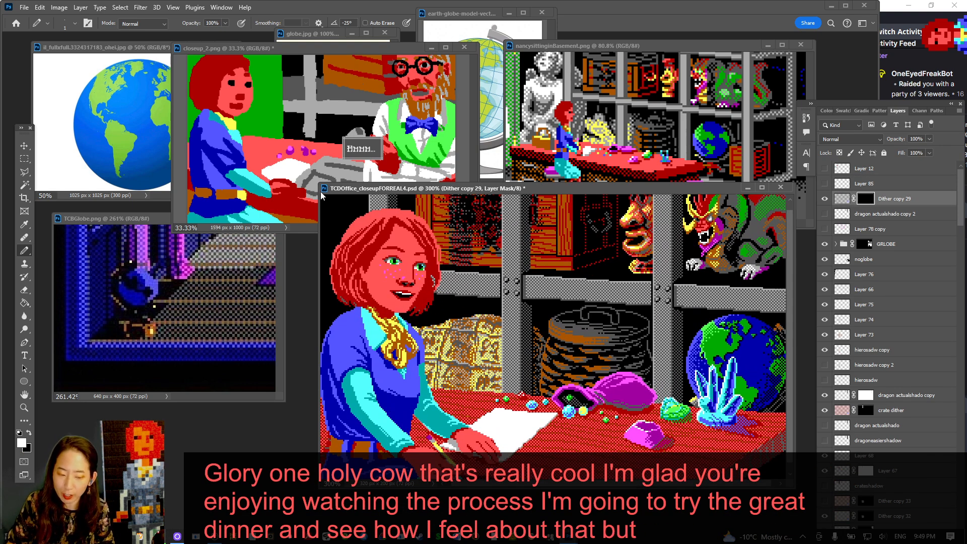
Enlarge the office close-up window toward its upper left, and move the closeup_2.png reference out of its way
{"action": "left_click_drag", "start_coordinate": [320, 185], "coordinate": [221, 136]}
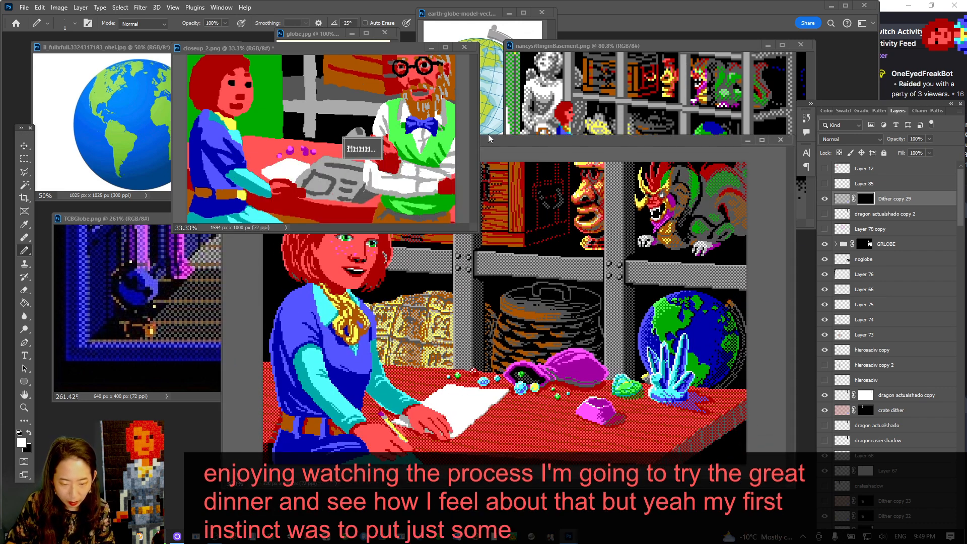
{"action": "left_click", "coordinate": [572, 131]}
{"action": "left_click", "coordinate": [572, 142]}
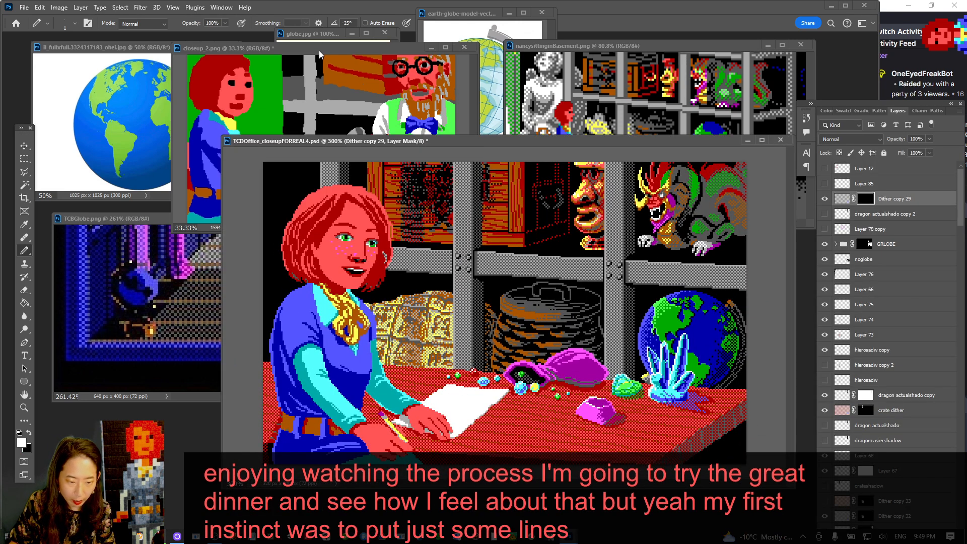
{"action": "left_click_drag", "start_coordinate": [319, 50], "coordinate": [198, 35]}
{"action": "left_click", "coordinate": [455, 140]}
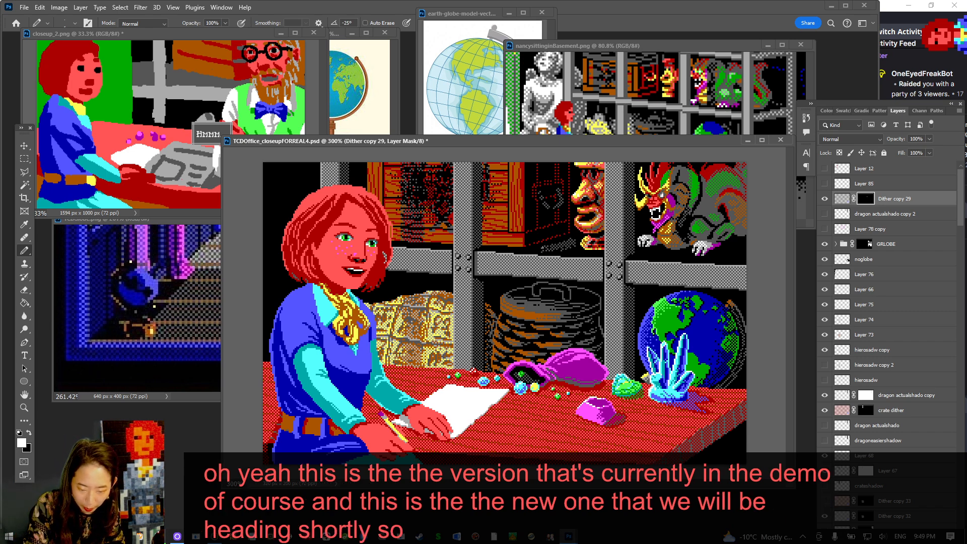
Paint sparse dither along the shelf beneath the wooden crate's left part on the Dither copy 29 mask, alternating white and black, and save
{"action": "key", "text": "x"}
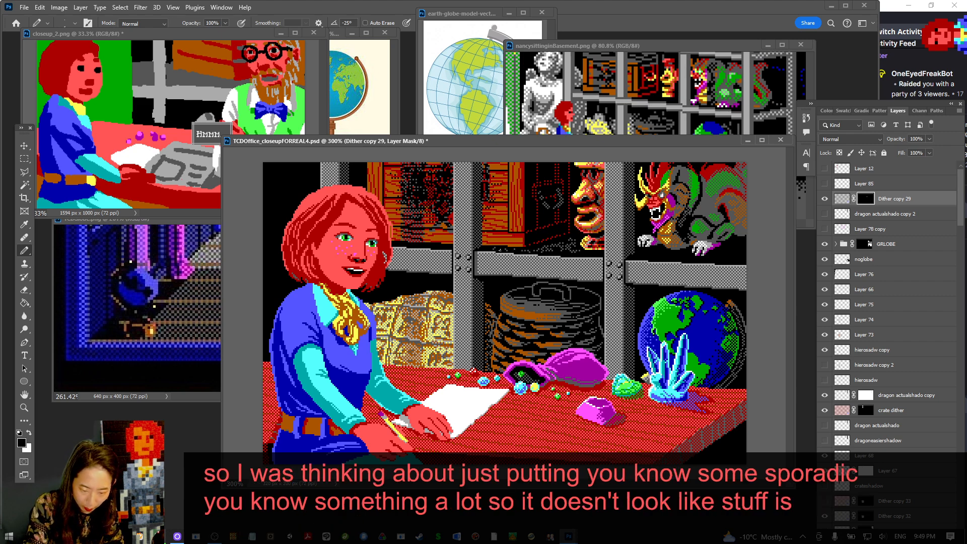
{"action": "key", "text": "x"}
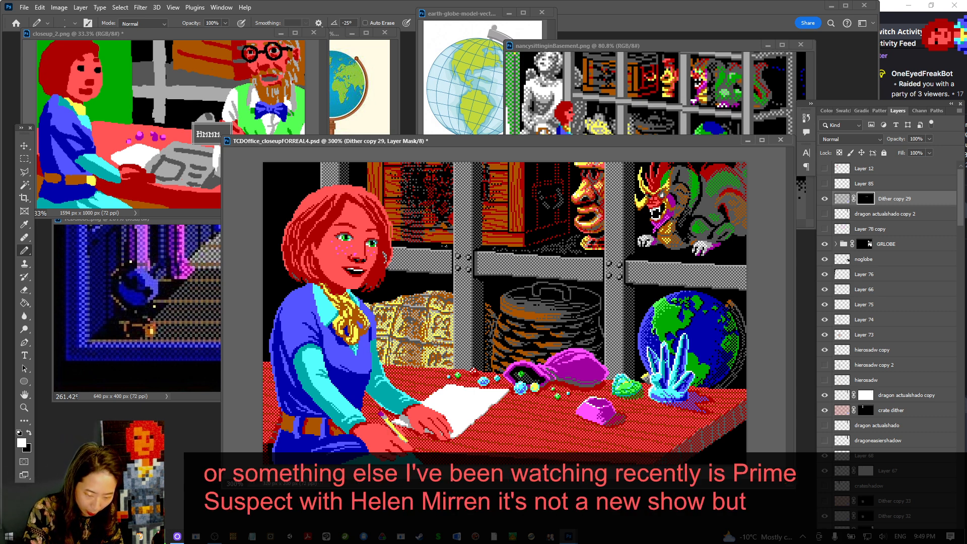
{"action": "key", "text": "x"}
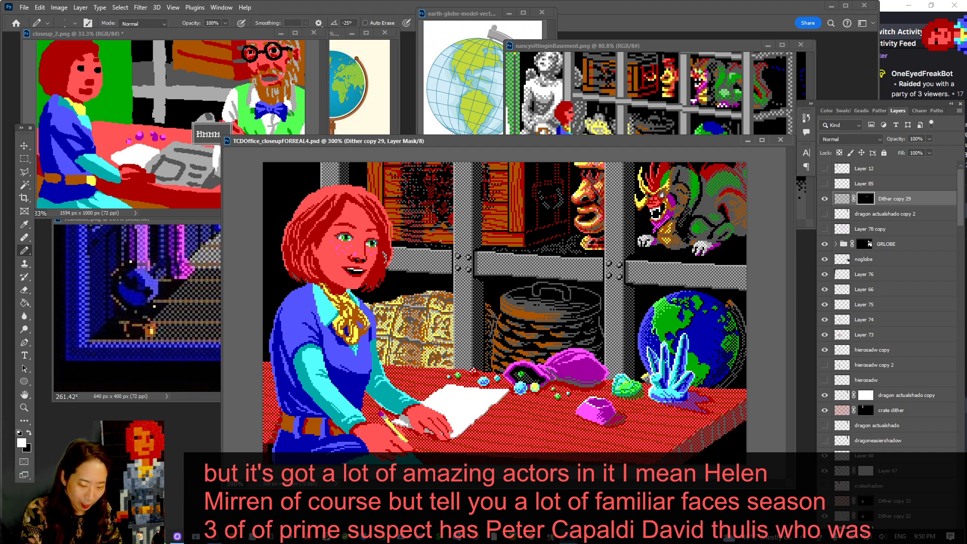
{"action": "left_click", "coordinate": [405, 245]}
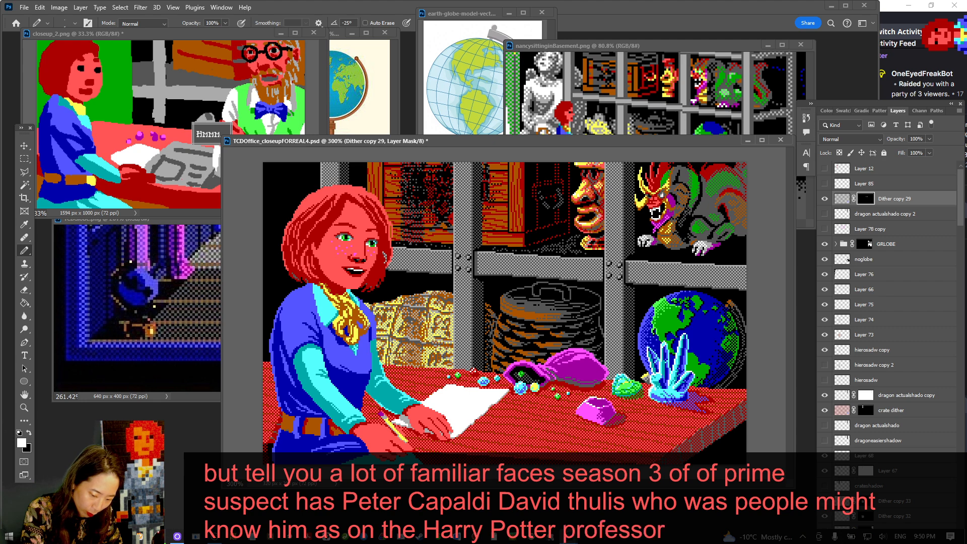
{"action": "key", "text": "x"}
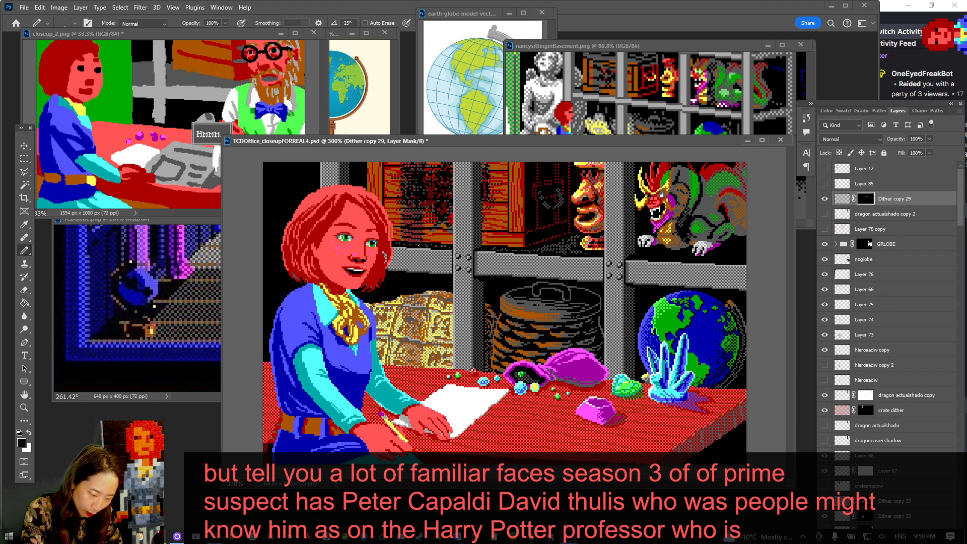
{"action": "key", "text": "x"}
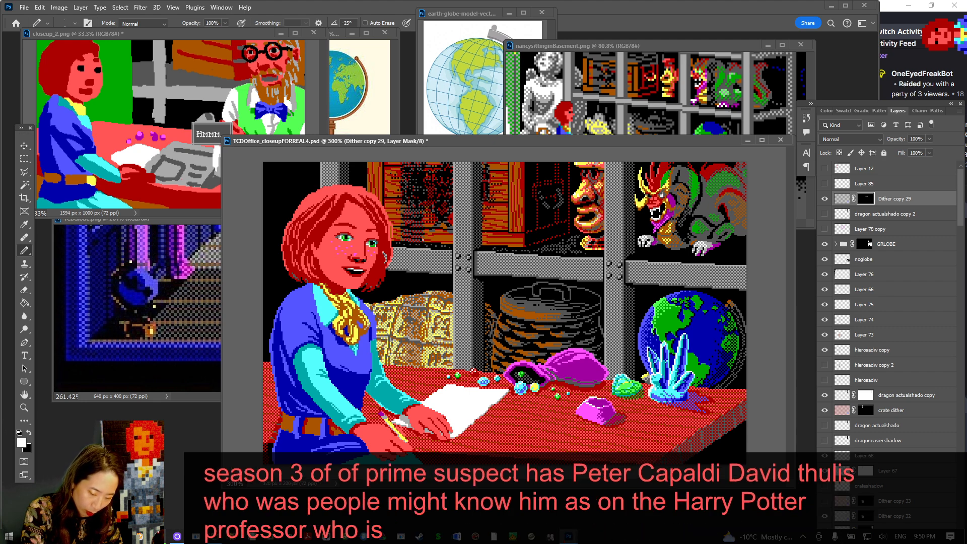
{"action": "key", "text": "x"}
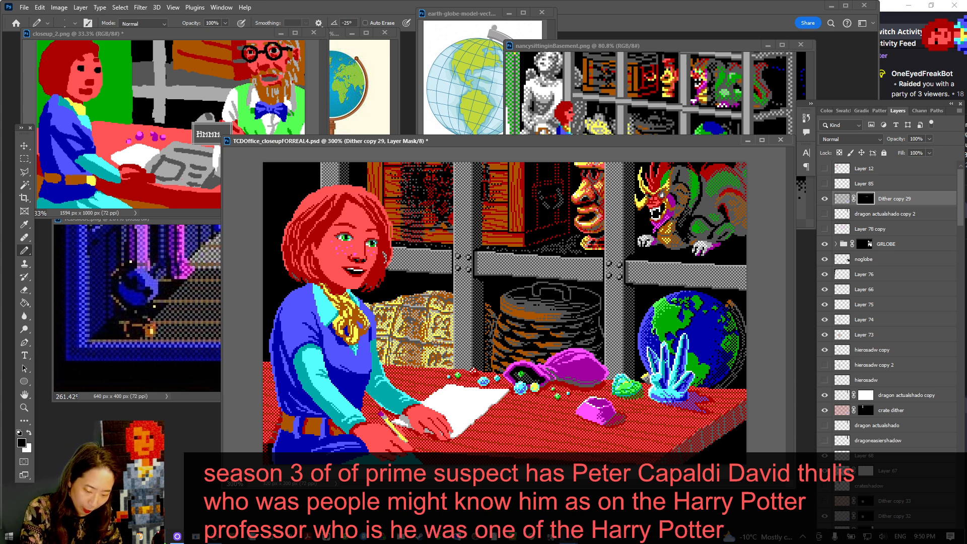
{"action": "key", "text": "x"}
{"action": "key", "text": "ctrl+s"}
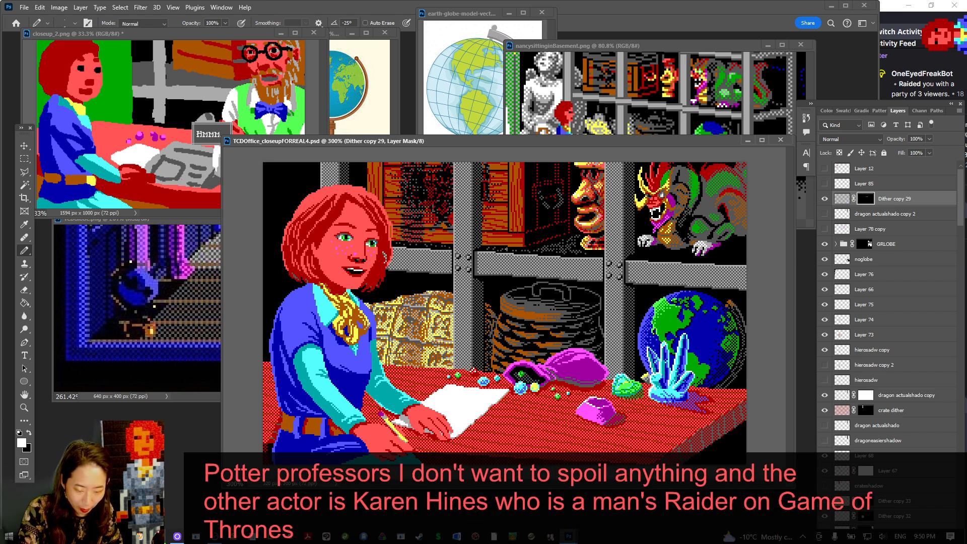
Extend the dither along the shelf beneath the right part of the crate, refining the mask in black and white, and save
{"action": "left_click", "coordinate": [525, 242]}
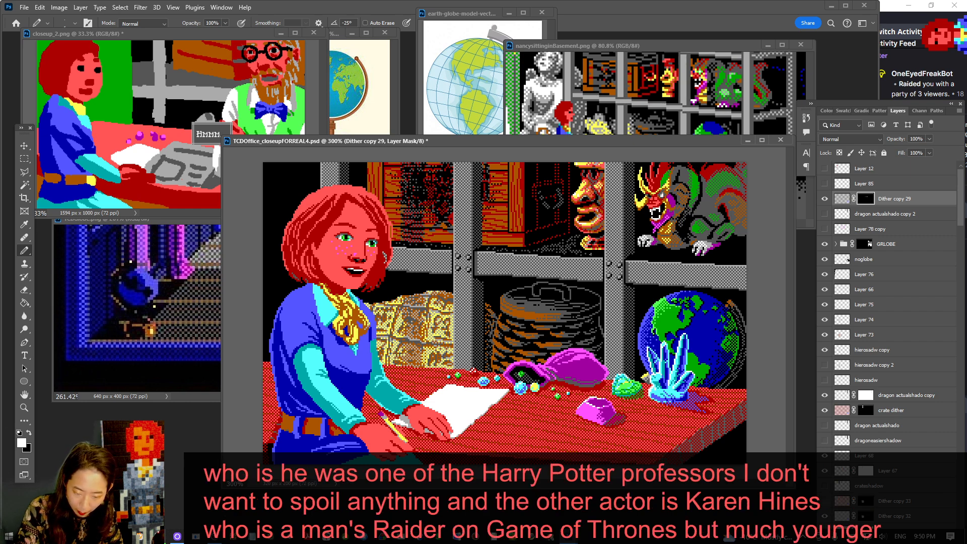
{"action": "key", "text": "x"}
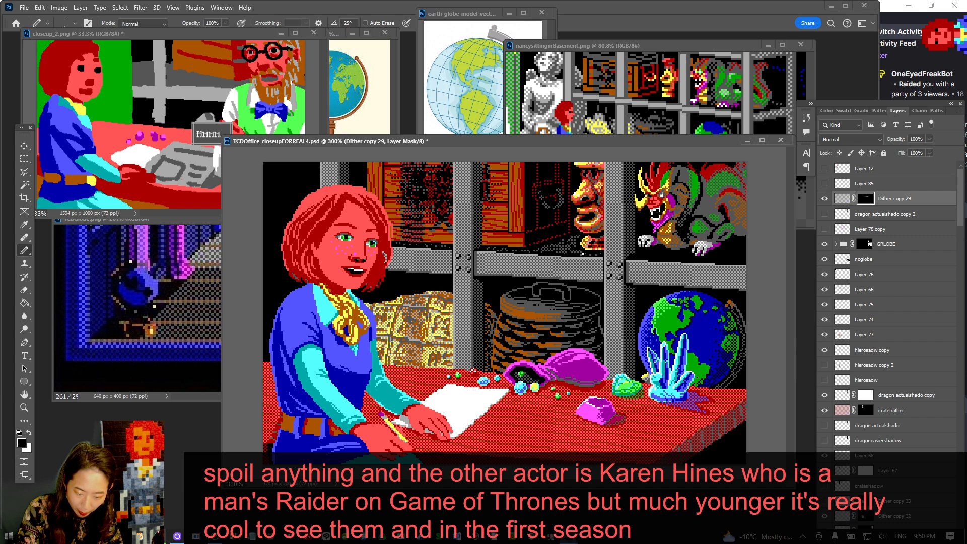
{"action": "key", "text": "x"}
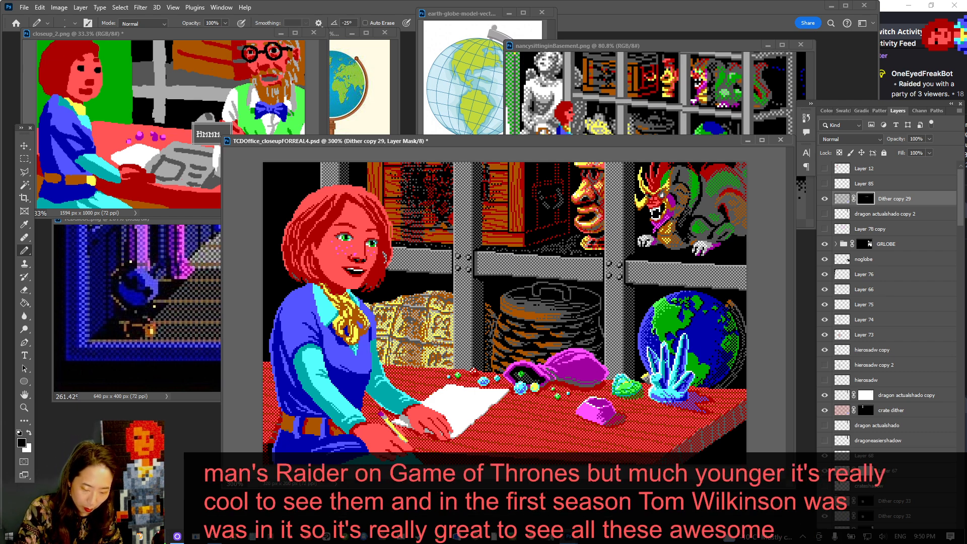
{"action": "key", "text": "x"}
{"action": "key", "text": "ctrl+s"}
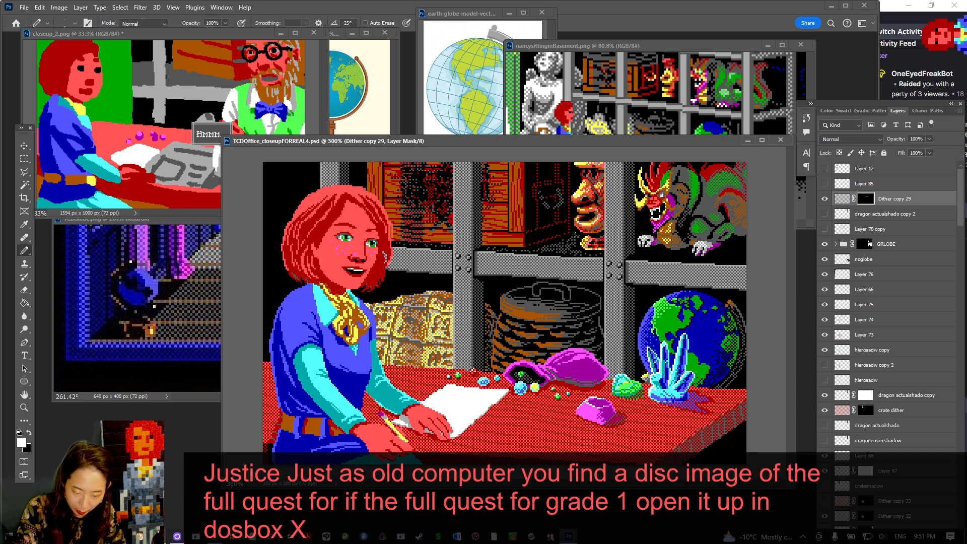
Add dither to the shelf around the carved head's base and compare the result against the lines of Layer 85
{"action": "left_click", "coordinate": [597, 254]}
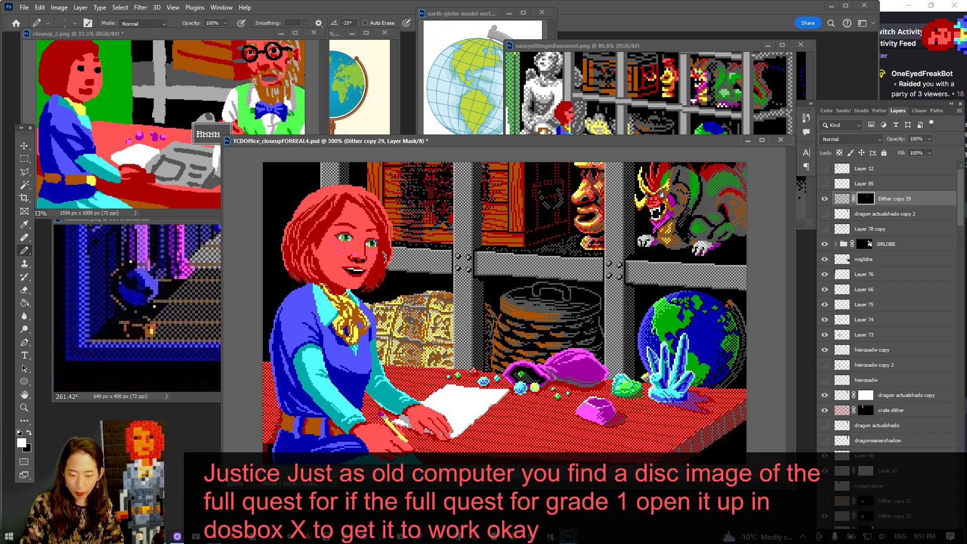
{"action": "left_click", "coordinate": [825, 184]}
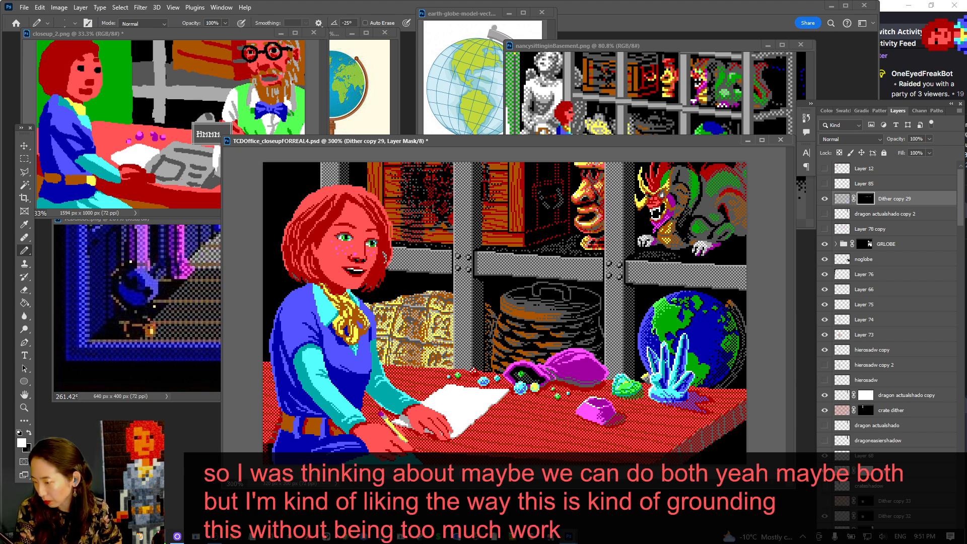
{"action": "key", "text": "x"}
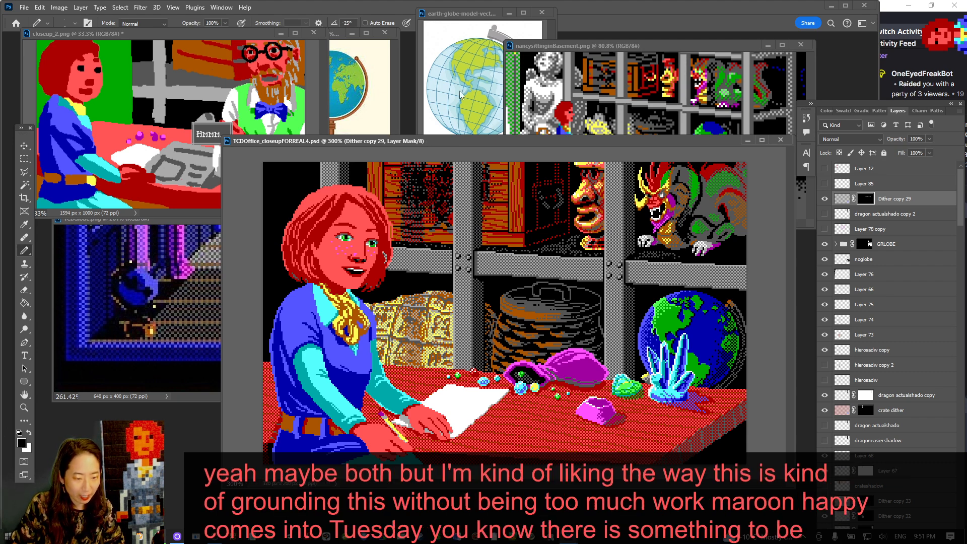
Save closeup_2.png and reposition its window so it can be compared with the office close-up
{"action": "left_click", "coordinate": [206, 34]}
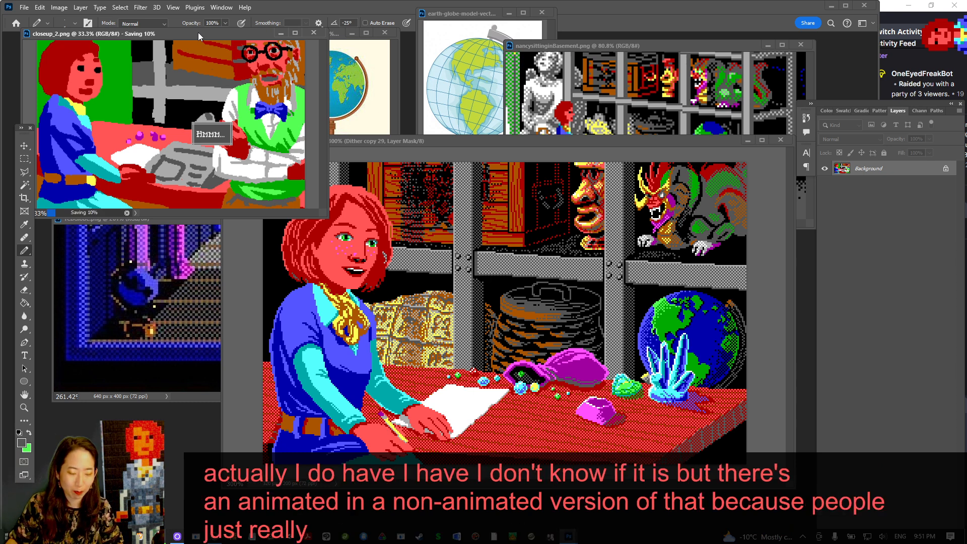
{"action": "key", "text": "ctrl+s"}
{"action": "left_click_drag", "start_coordinate": [147, 34], "coordinate": [184, 46]}
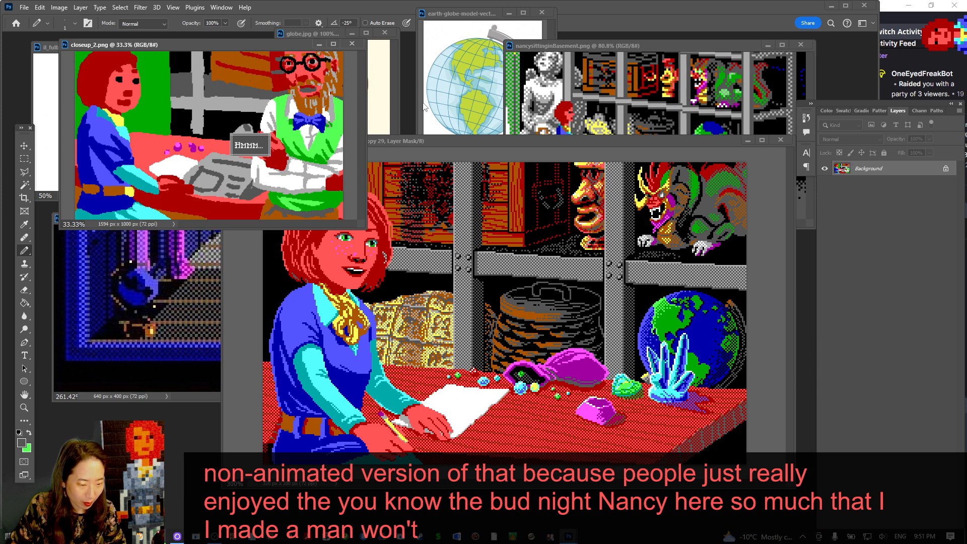
{"action": "mouse_move", "coordinate": [260, 46]}
{"action": "left_mouse_down"}
{"action": "mouse_move", "coordinate": [249, 44]}
{"action": "mouse_move", "coordinate": [291, 62]}
{"action": "mouse_move", "coordinate": [250, 49]}
{"action": "left_mouse_up"}
Rearrange the office close-up and closeup_2.png windows to compare the woman's head and hands in both versions
{"action": "left_click_drag", "start_coordinate": [461, 141], "coordinate": [464, 137]}
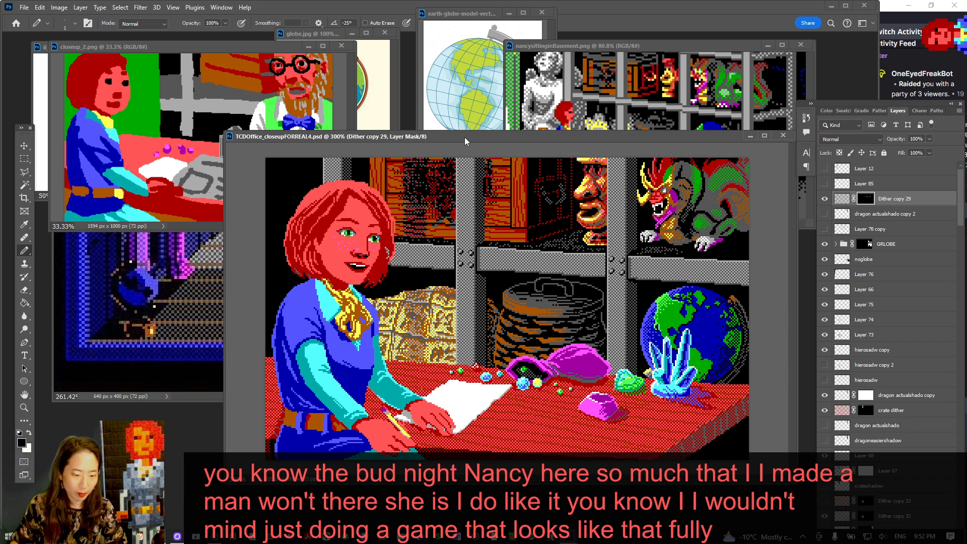
{"action": "mouse_move", "coordinate": [163, 44]}
{"action": "left_mouse_down"}
{"action": "mouse_move", "coordinate": [190, 45]}
{"action": "mouse_move", "coordinate": [152, 40]}
{"action": "left_mouse_up"}
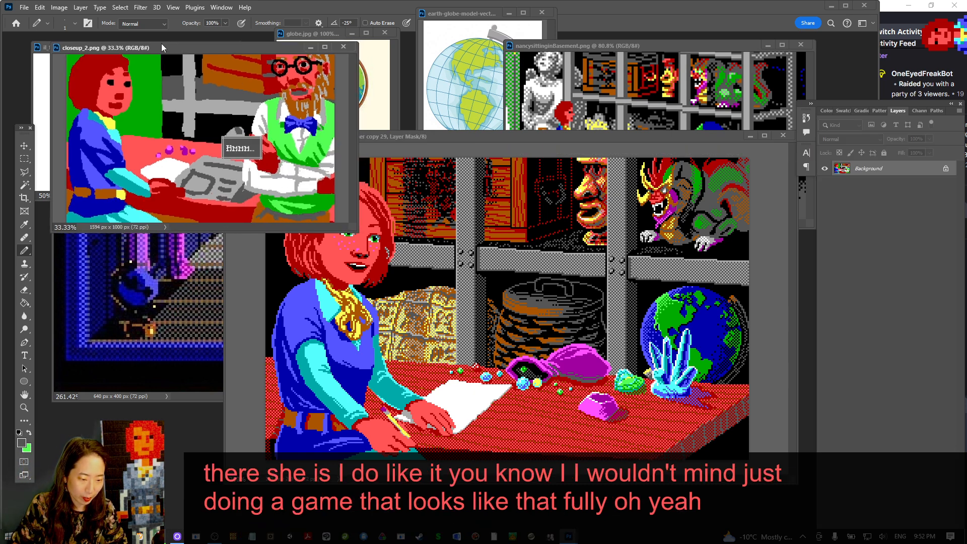
{"action": "left_click_drag", "start_coordinate": [420, 138], "coordinate": [440, 149]}
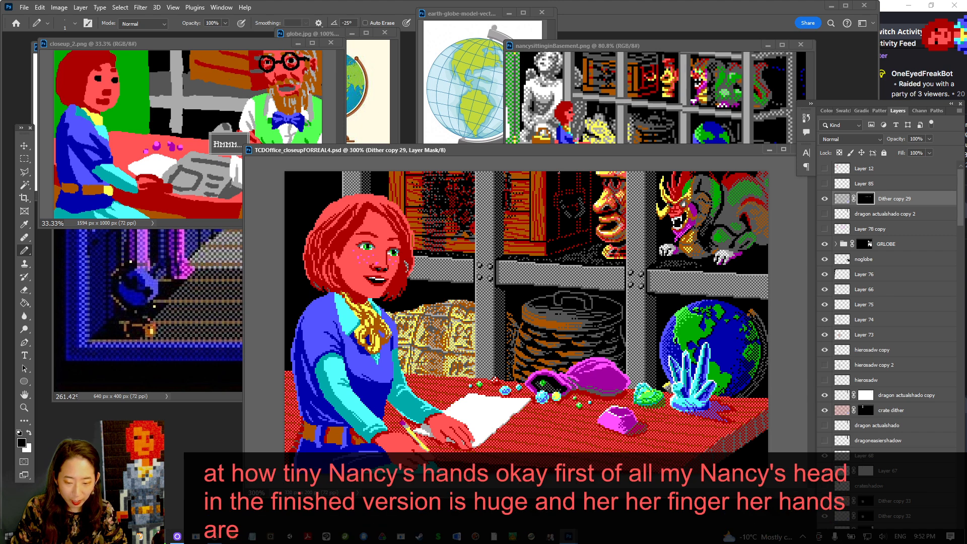
{"action": "left_click_drag", "start_coordinate": [558, 148], "coordinate": [534, 124]}
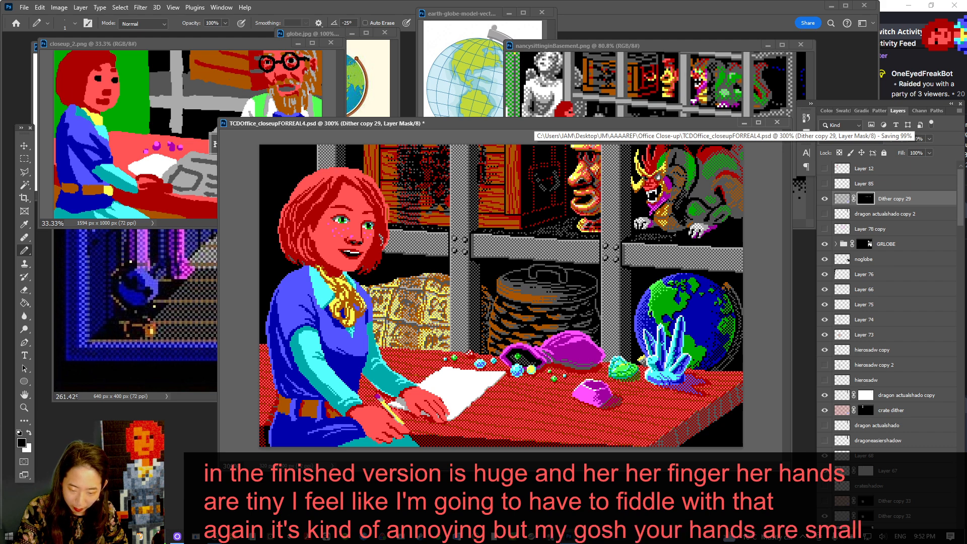
Refine the dither on the shelf beneath the dragon by alternating white and black on the Dither copy 29 mask, and save
{"action": "key", "text": "x"}
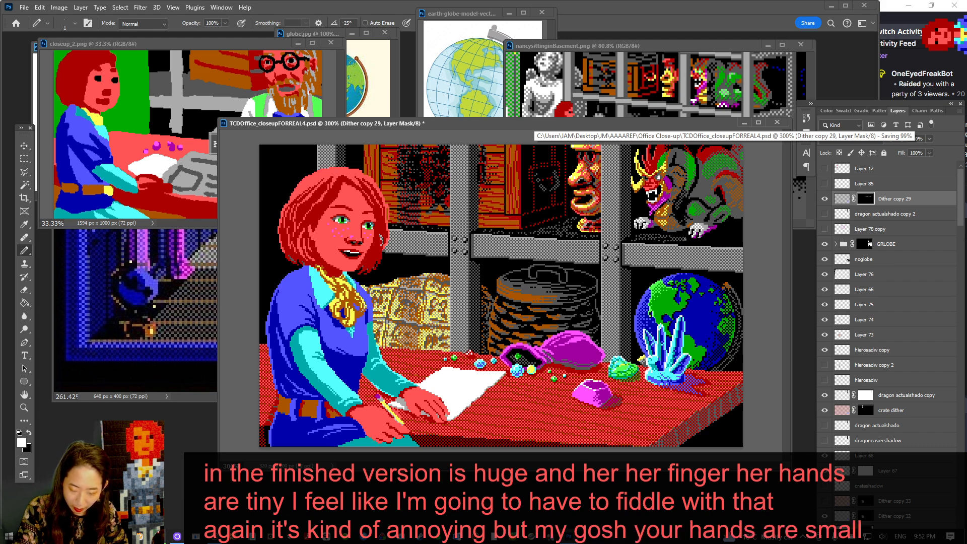
{"action": "key", "text": "x"}
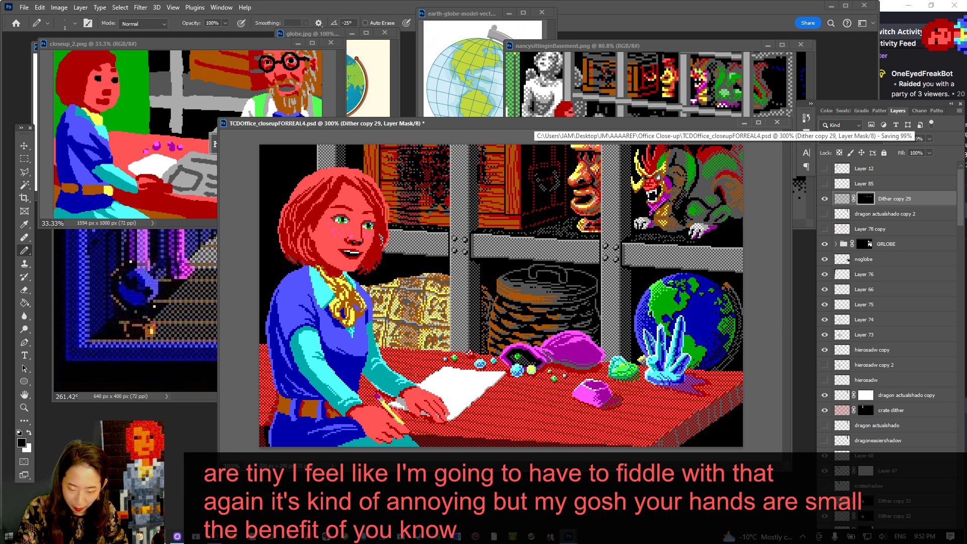
{"action": "key", "text": "x"}
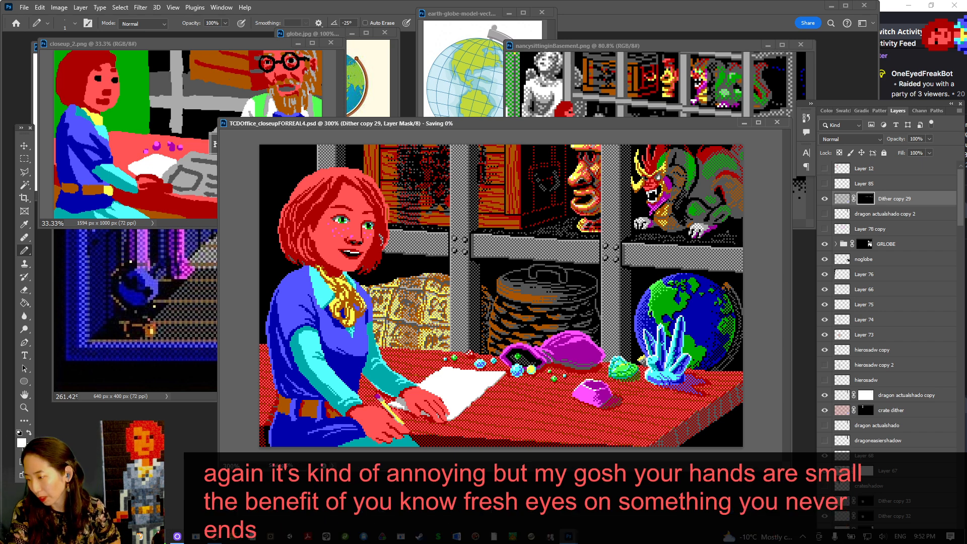
{"action": "key", "text": "ctrl+s"}
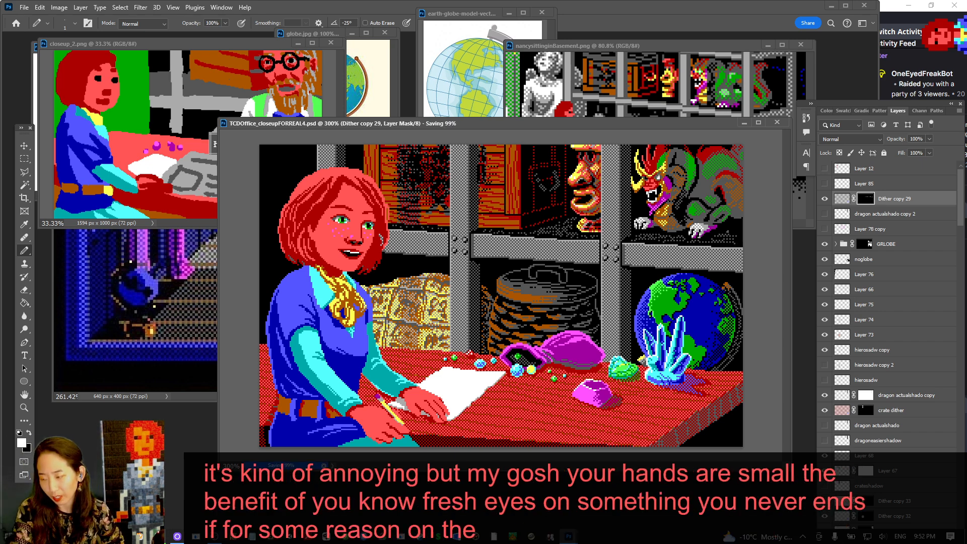
Touch up the mask dither at the shelf's far end beside the dragon, and show and select Layer 85
{"action": "left_click", "coordinate": [734, 234]}
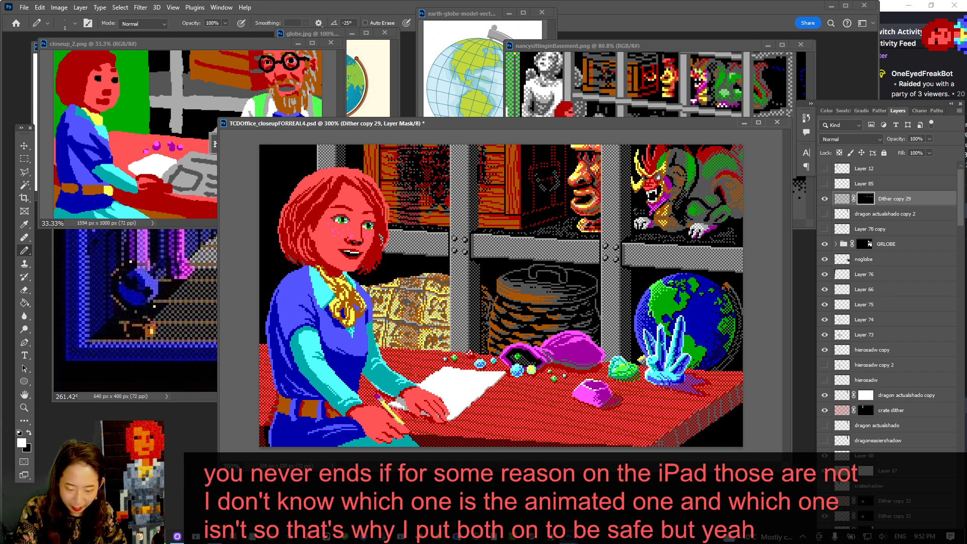
{"action": "key", "text": "x"}
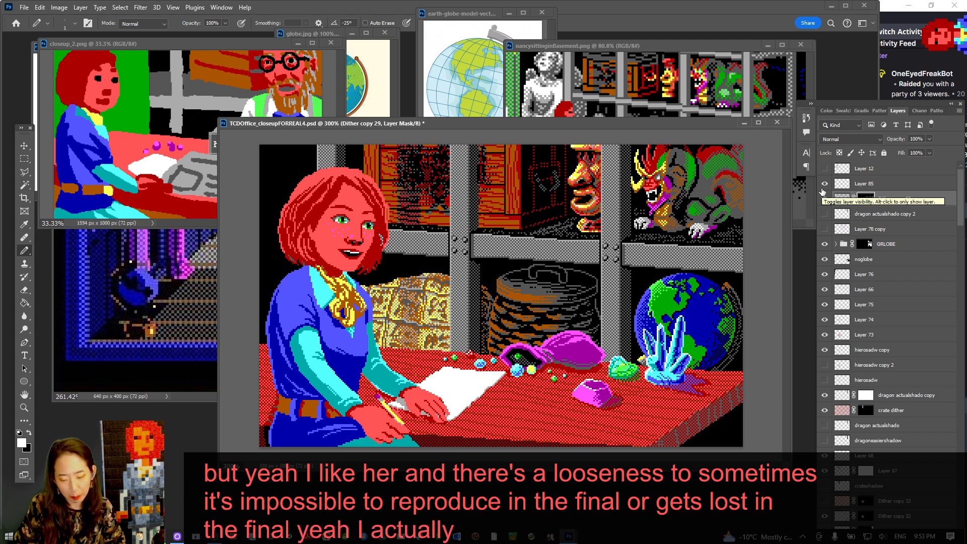
{"action": "key", "text": "x"}
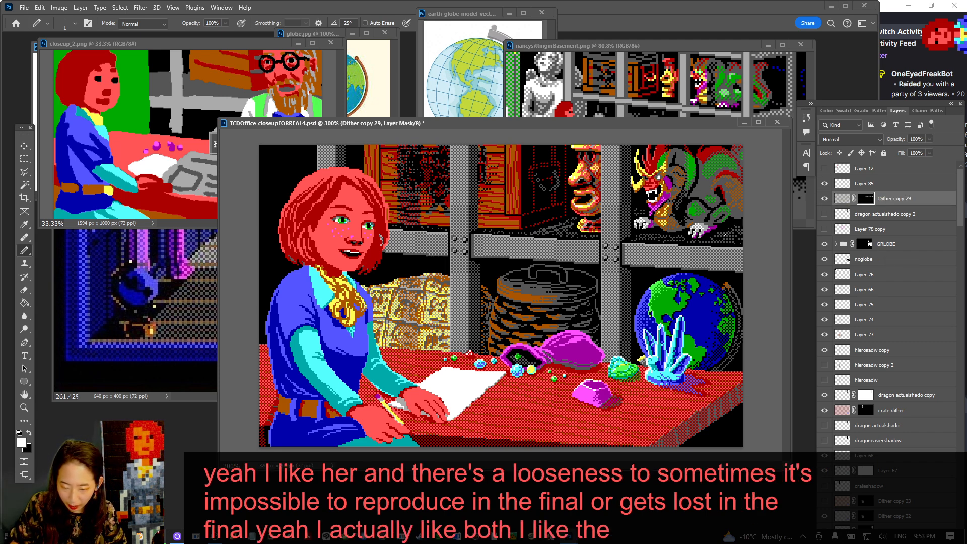
{"action": "left_click", "coordinate": [844, 186]}
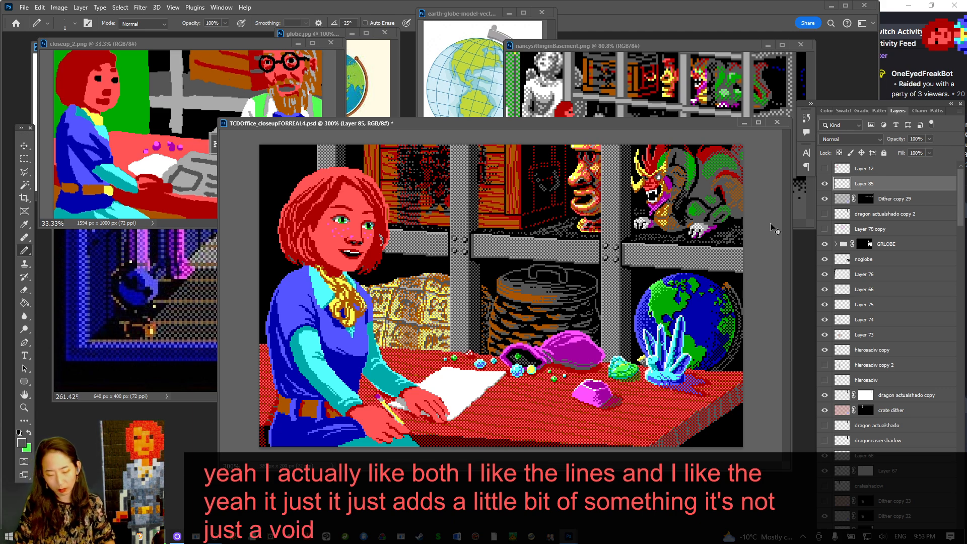
Review the whole office close-up at 200% zoom and save the document
{"action": "key", "text": "ctrl+0"}
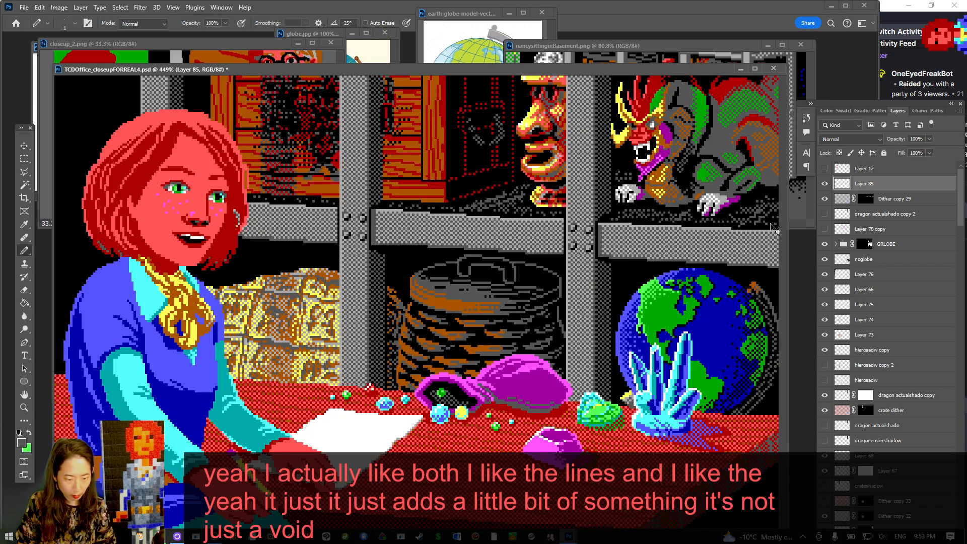
{"action": "key", "text": "ctrl+minus"}
{"action": "key", "text": "ctrl+minus"}
{"action": "key", "text": "ctrl+minus"}
{"action": "key", "text": "ctrl+s"}
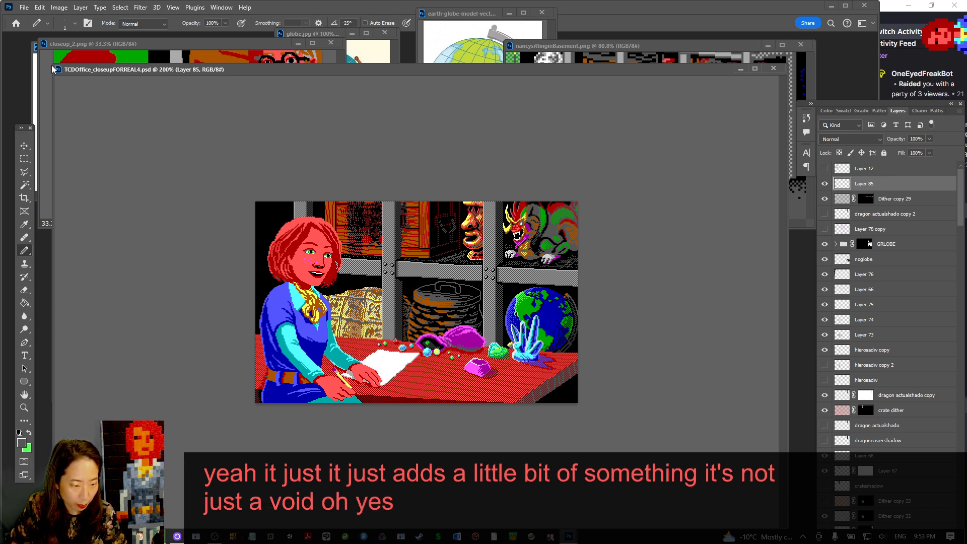
Examine the freckles on the woman's face at 800% zoom, placing the close-up window beside the closeup_2.png and basement scene references
{"action": "left_click_drag", "start_coordinate": [54, 66], "coordinate": [131, 57]}
{"action": "scroll", "coordinate": [376, 246], "scroll_direction": "up", "scroll_amount": 6}
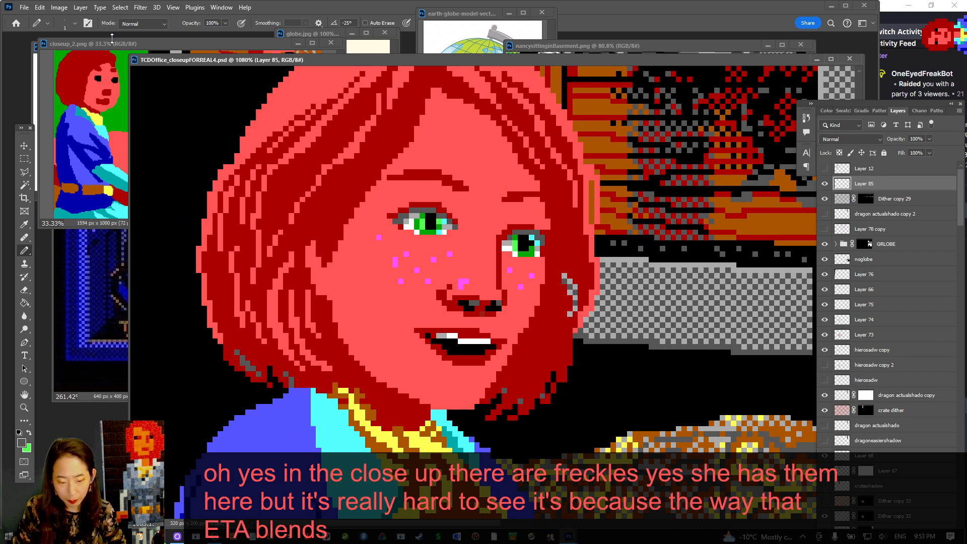
{"action": "key", "text": "ctrl+minus"}
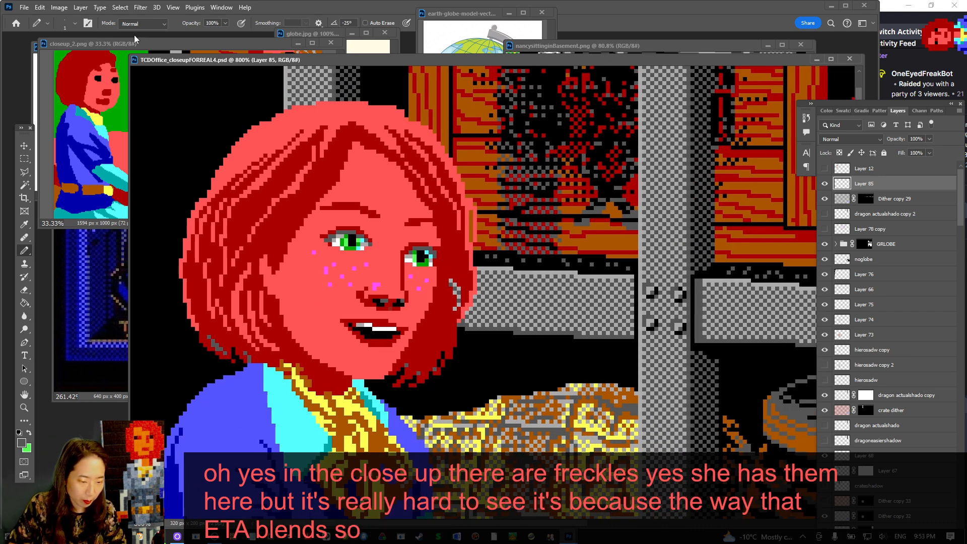
{"action": "left_click_drag", "start_coordinate": [134, 60], "coordinate": [366, 238]}
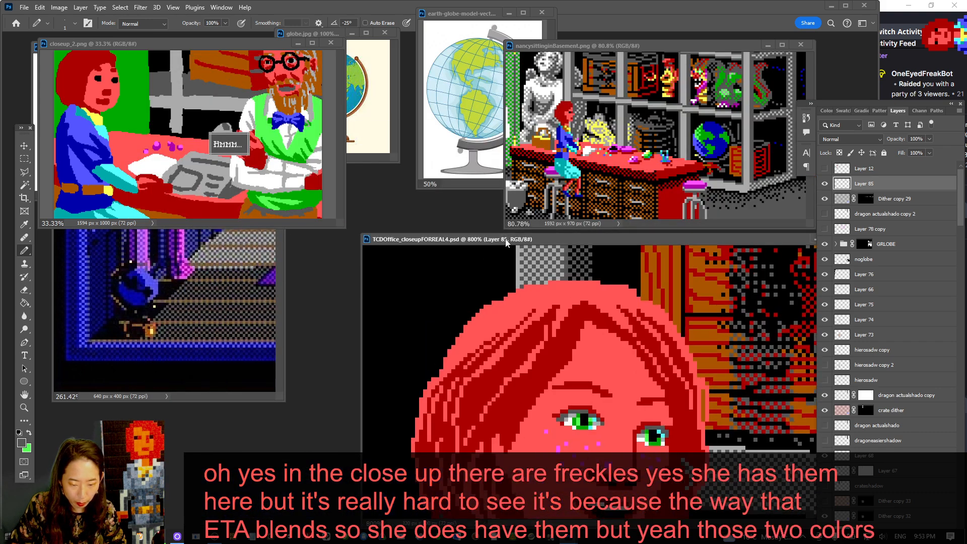
{"action": "left_click_drag", "start_coordinate": [505, 240], "coordinate": [387, 106]}
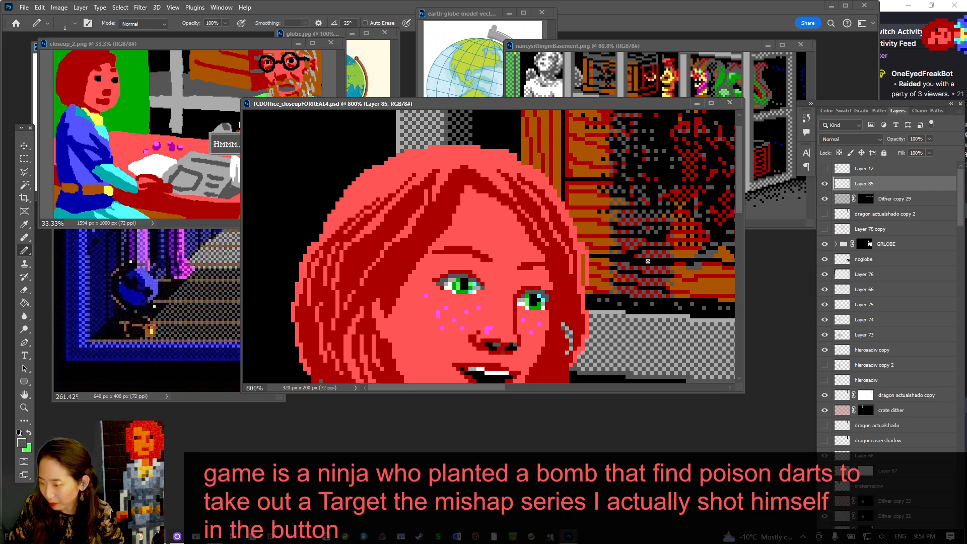
Enlarge the close-up window and examine the woman's figure and hands against the rest of the scene
{"action": "scroll", "coordinate": [644, 262], "scroll_direction": "down", "scroll_amount": 1}
{"action": "left_click_drag", "start_coordinate": [743, 393], "coordinate": [800, 452]}
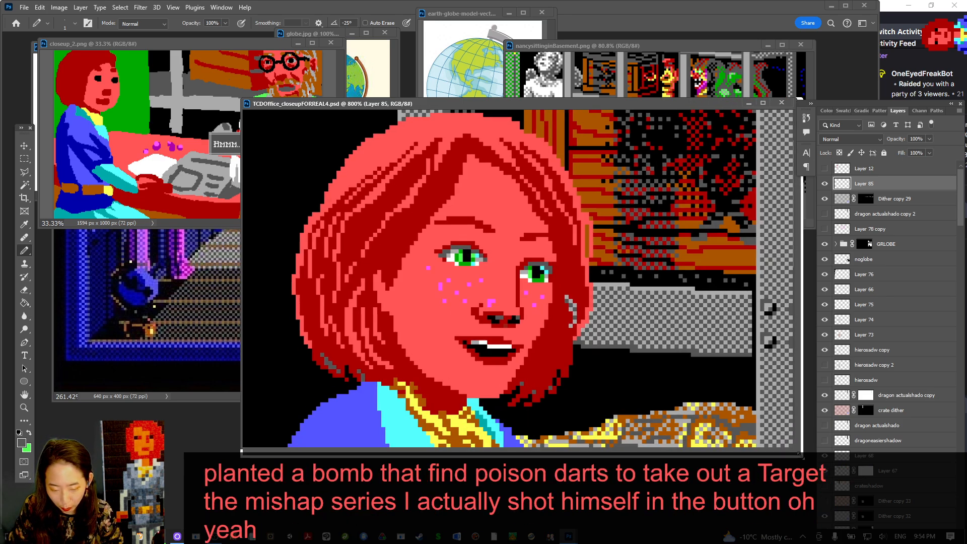
{"action": "key", "text": "ctrl+minus"}
{"action": "key", "text": "ctrl+minus"}
{"action": "key", "text": "ctrl+minus"}
{"action": "key", "text": "ctrl+minus"}
{"action": "key", "text": "ctrl+minus"}
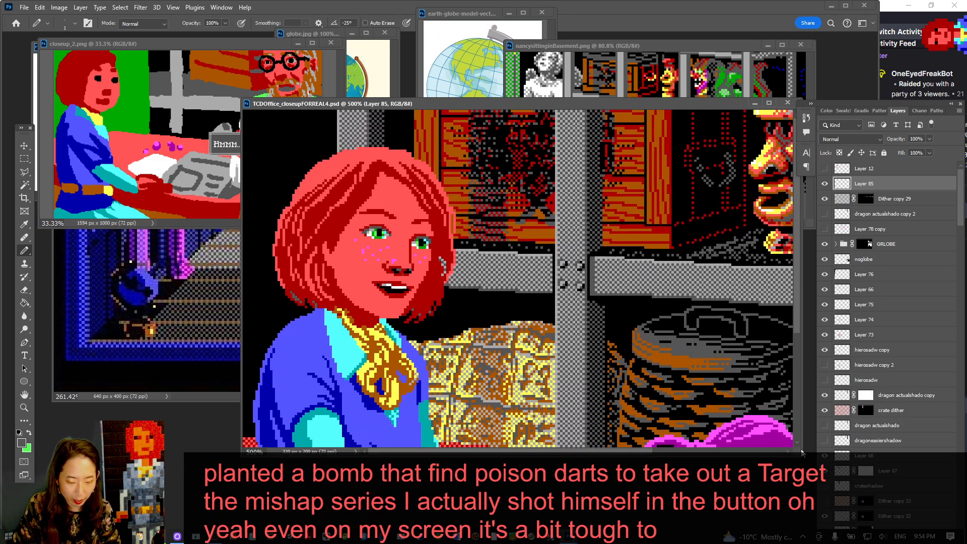
{"action": "key", "text": "ctrl+minus"}
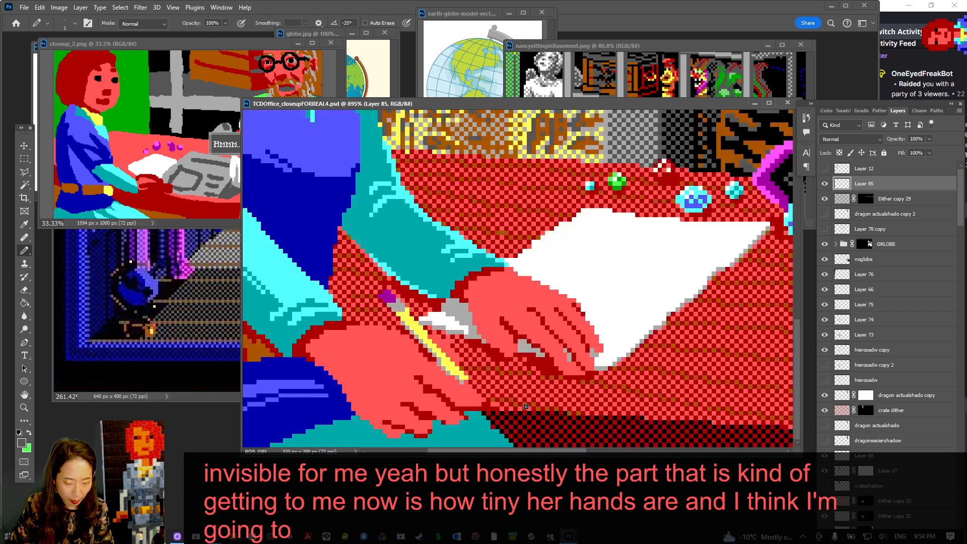
Lasso the fingers and knuckles of the woman's hand on the paper, copy them to a new layer, and offset the copy to lengthen the hand
{"action": "left_click_drag", "start_coordinate": [445, 356], "coordinate": [533, 354]}
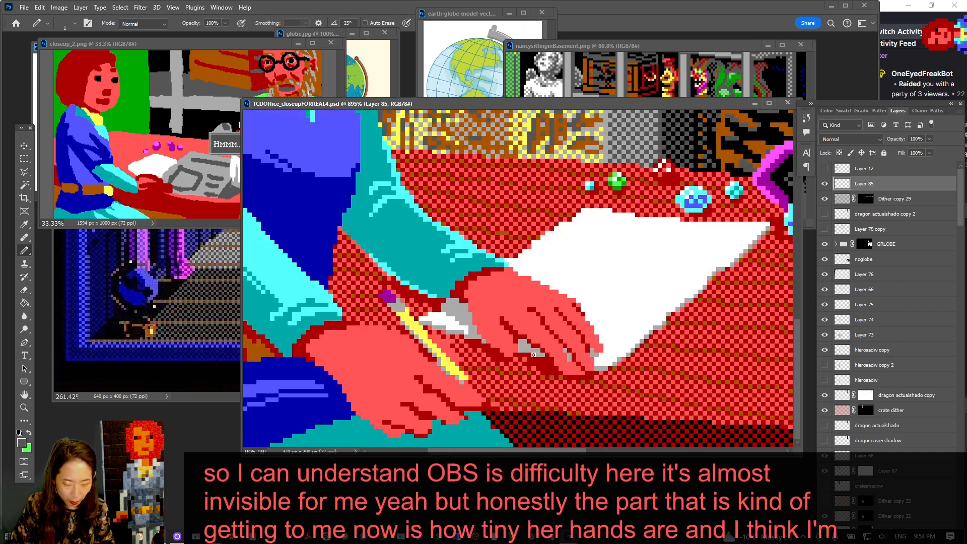
{"action": "key", "text": "l"}
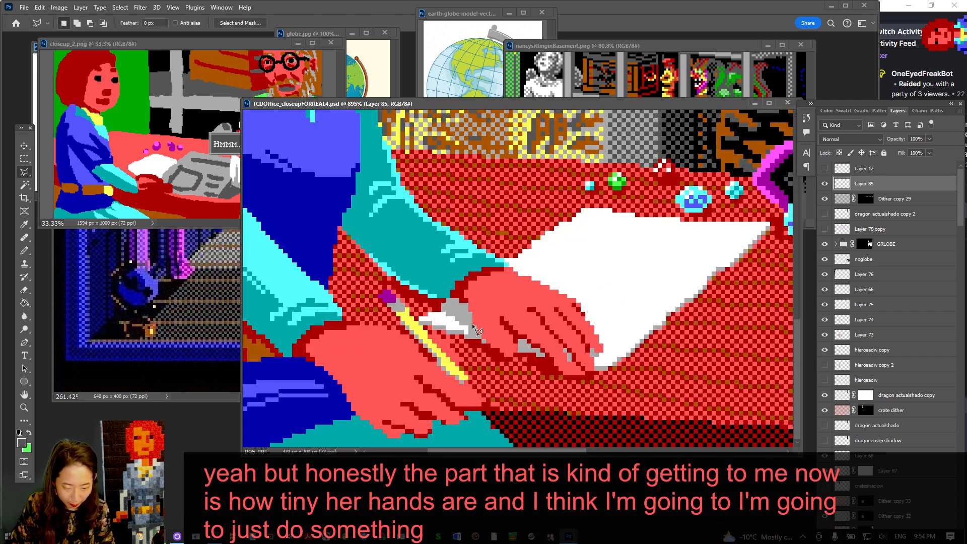
{"action": "left_click", "coordinate": [472, 323]}
{"action": "left_click", "coordinate": [554, 283]}
{"action": "left_click", "coordinate": [595, 315]}
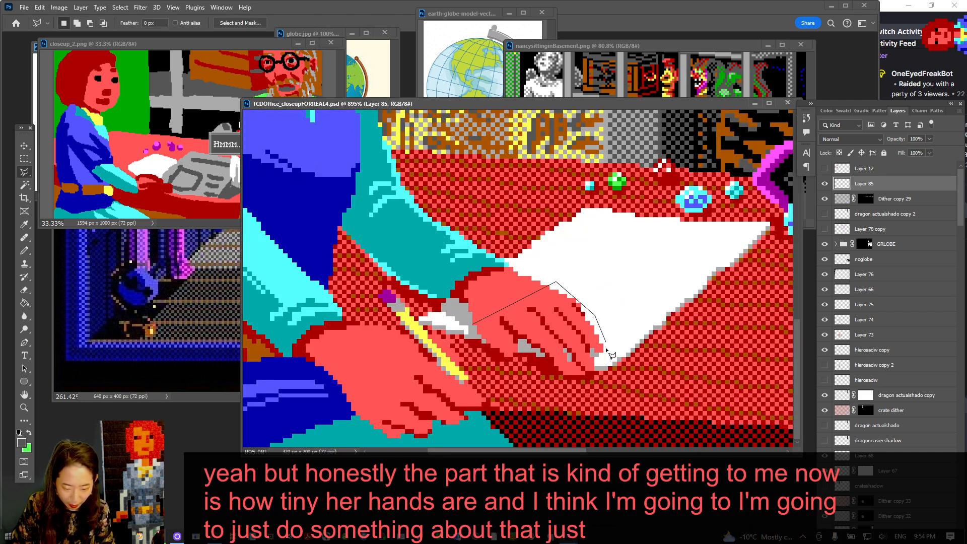
{"action": "left_click", "coordinate": [605, 347]}
{"action": "left_click", "coordinate": [597, 373]}
{"action": "left_click", "coordinate": [580, 379]}
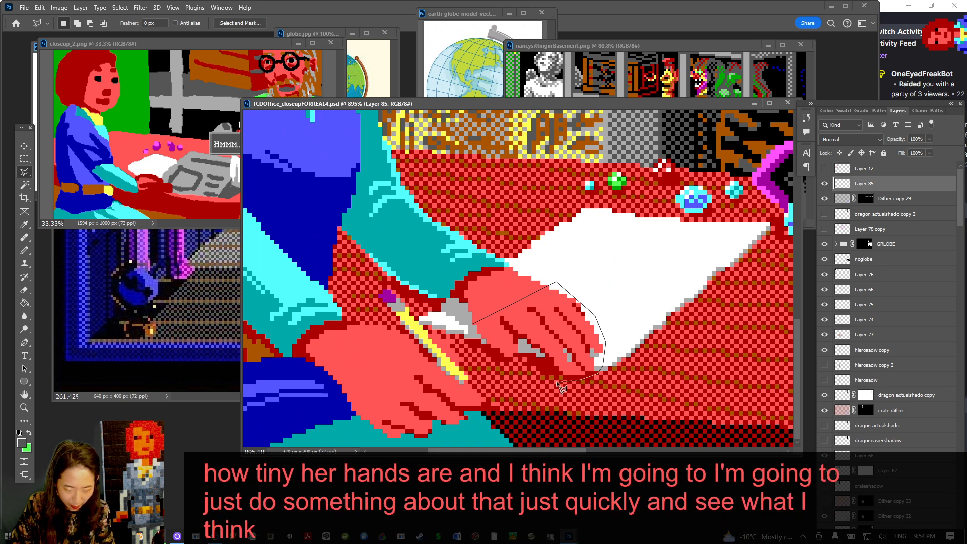
{"action": "left_click", "coordinate": [556, 381]}
{"action": "left_click", "coordinate": [471, 324]}
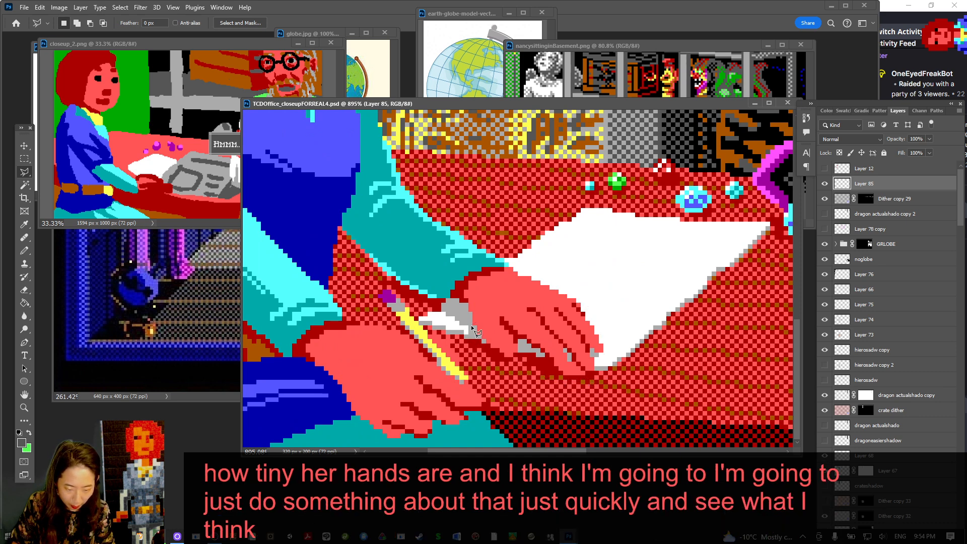
{"action": "key", "text": "ctrl+j"}
{"action": "key", "text": "v"}
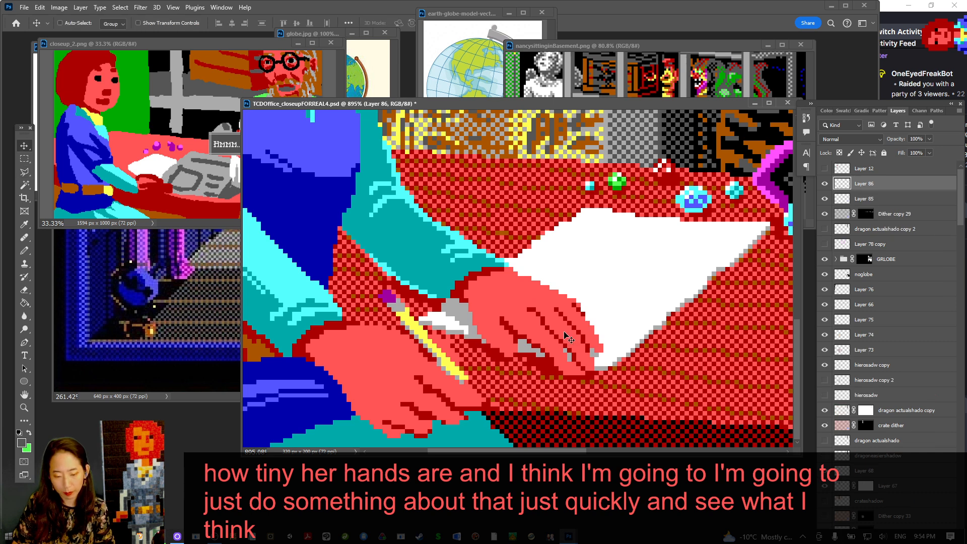
{"action": "left_click_drag", "start_coordinate": [593, 351], "coordinate": [585, 351]}
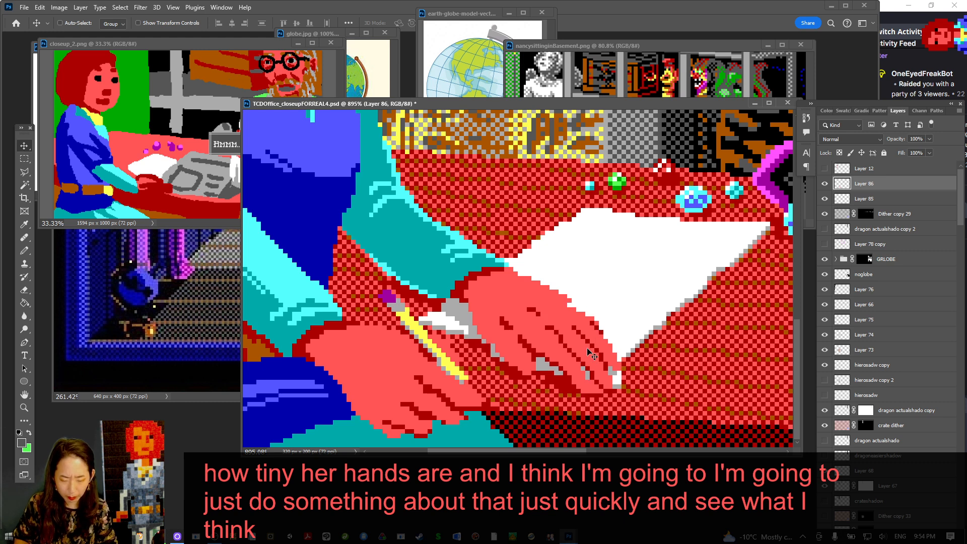
Blend the offset fingers into the hand on Layer 86 with pencil touch-ups in the hand's own dark red and light red
{"action": "key", "text": "b"}
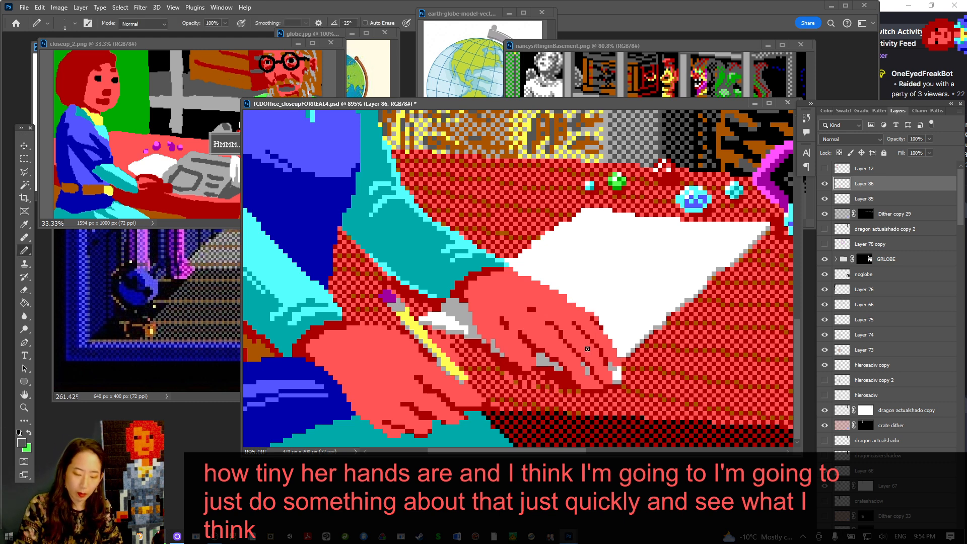
{"action": "left_click", "coordinate": [521, 293], "text": "alt"}
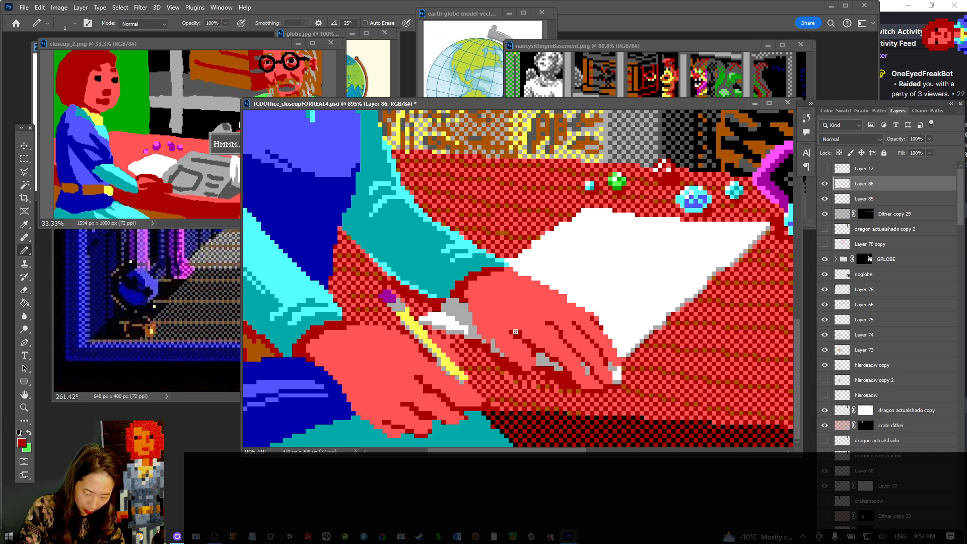
{"action": "left_click", "coordinate": [521, 331], "text": "alt"}
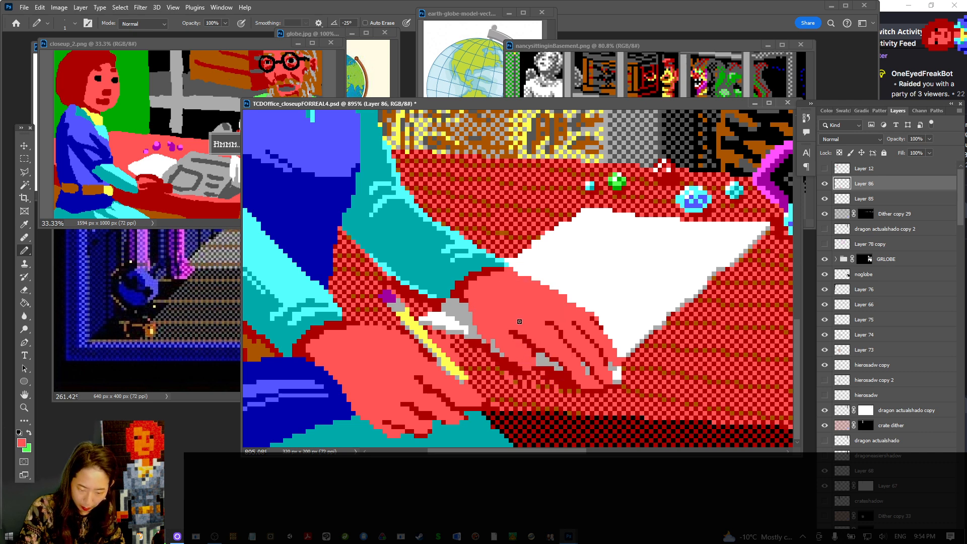
{"action": "left_click", "coordinate": [495, 337], "text": "alt"}
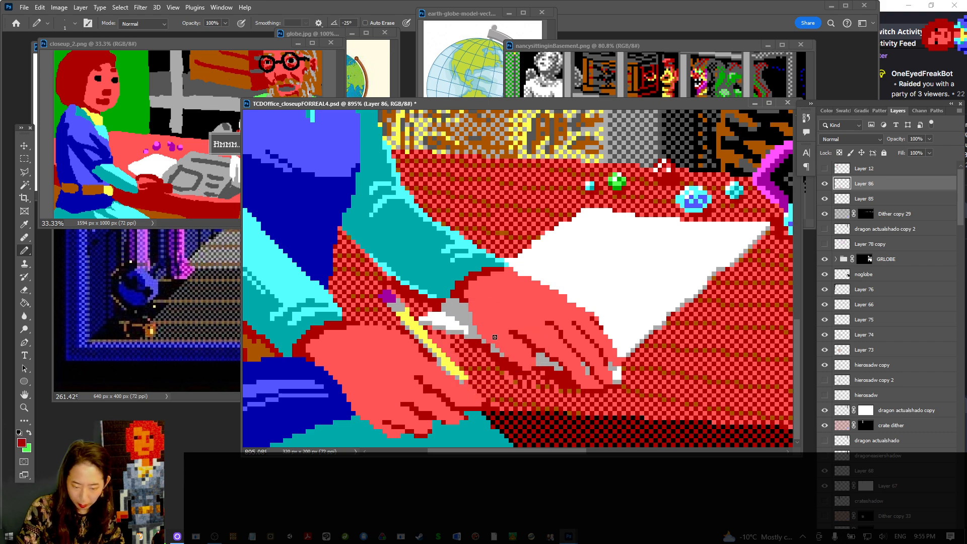
Compare the lengthened hand with the original at 400% and 300% zoom by toggling Layer 86, leaving it visible
{"action": "scroll", "coordinate": [495, 336], "scroll_direction": "down", "scroll_amount": 5}
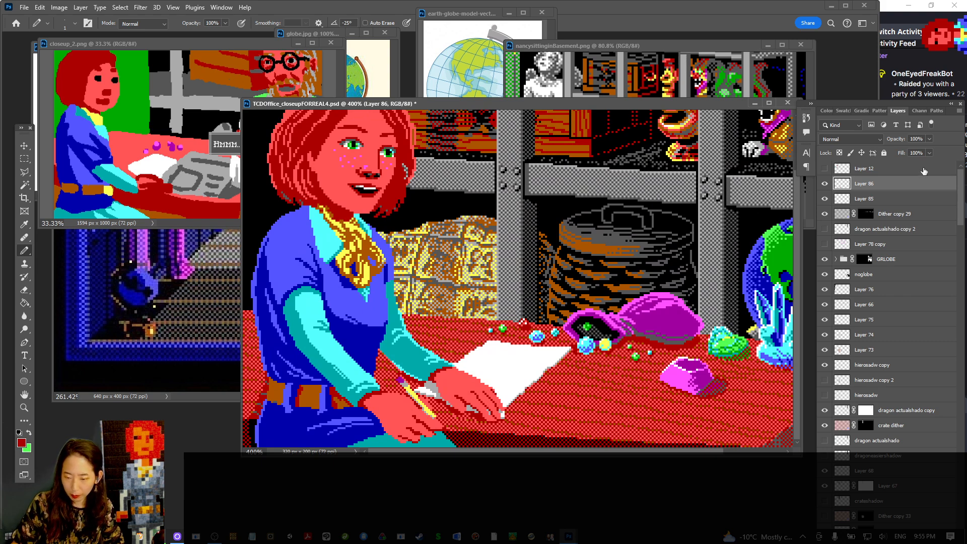
{"action": "left_click", "coordinate": [826, 184]}
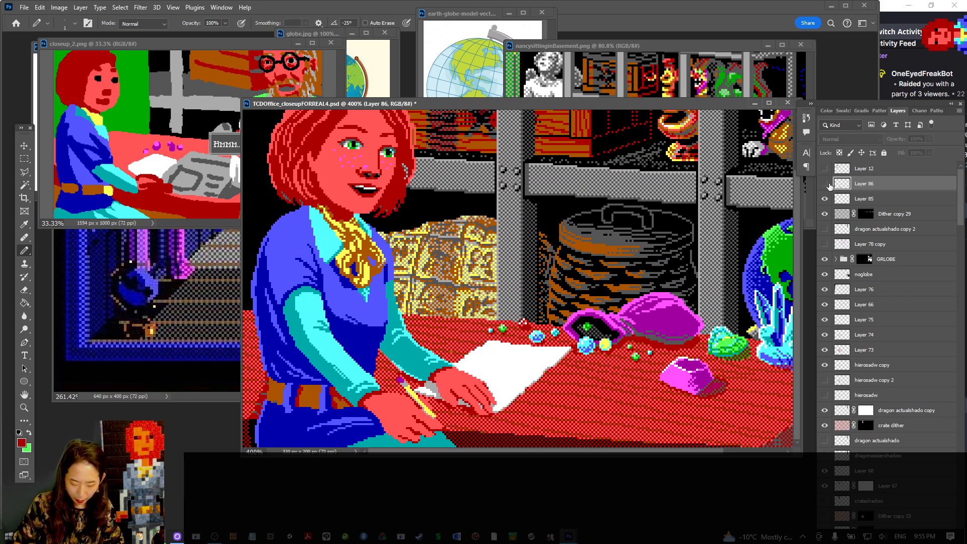
{"action": "key", "text": "ctrl+minus"}
{"action": "left_click", "coordinate": [825, 185]}
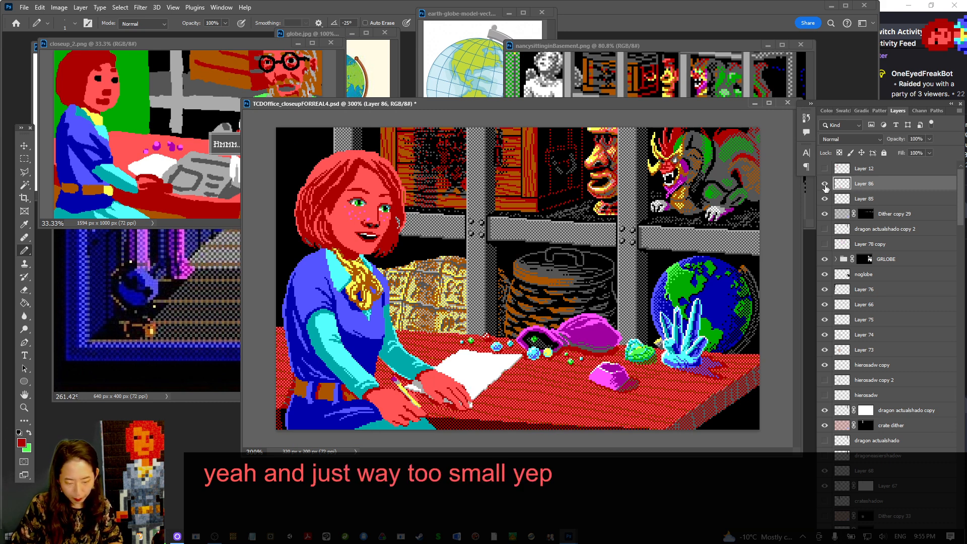
{"action": "left_click", "coordinate": [824, 187]}
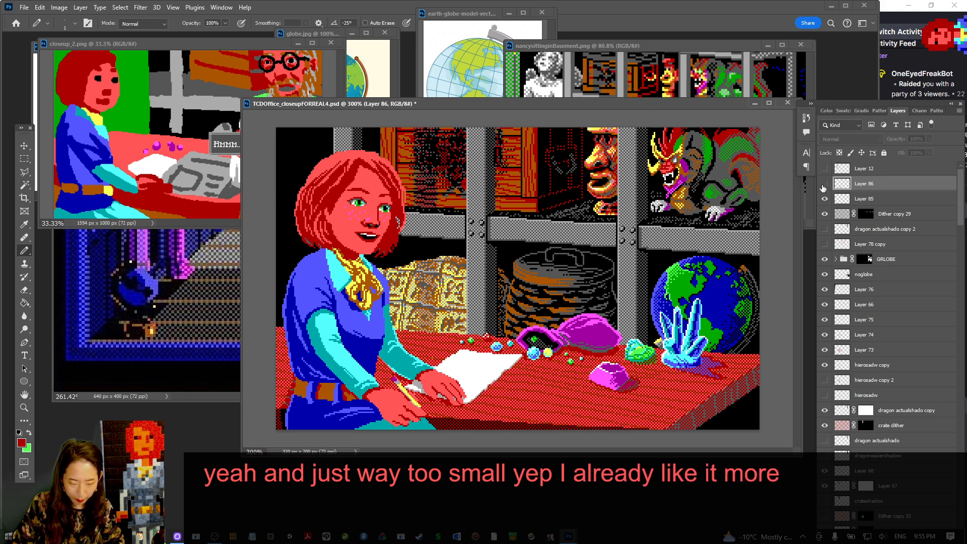
{"action": "left_click", "coordinate": [823, 186]}
{"action": "left_click", "coordinate": [823, 187]}
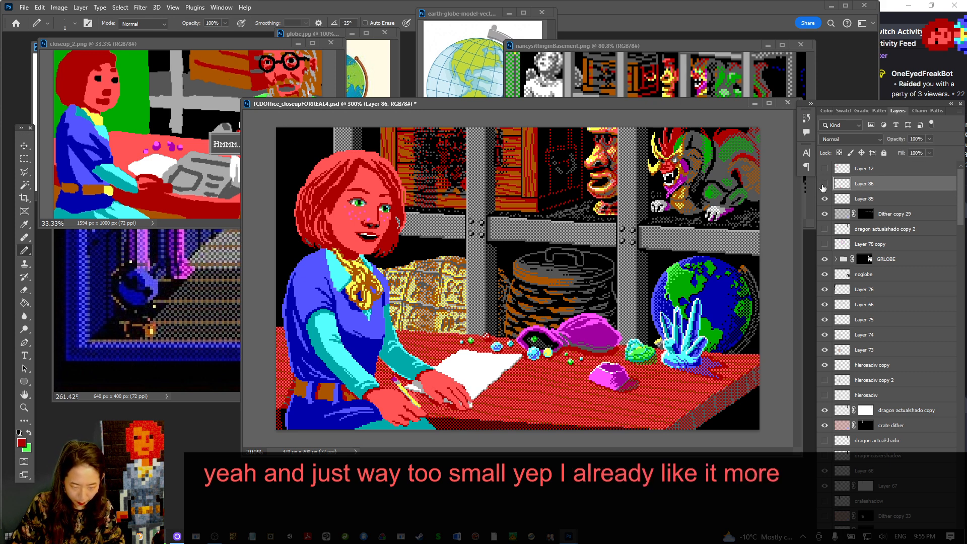
{"action": "left_click", "coordinate": [823, 187]}
{"action": "left_click", "coordinate": [823, 186]}
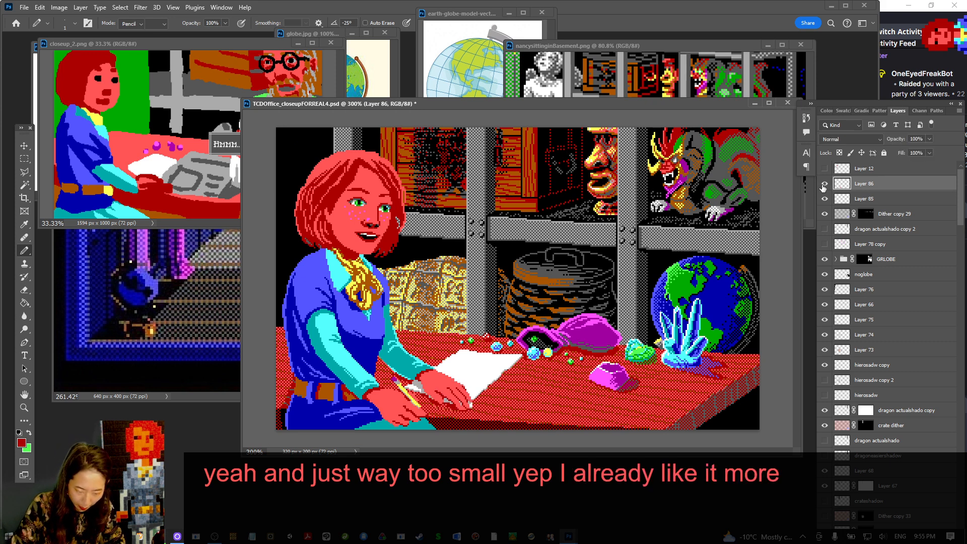
Clean up the leftover paper corner beside the enlarged hand's fingertips, sample the light red skin color, and save the document
{"action": "key", "text": "e"}
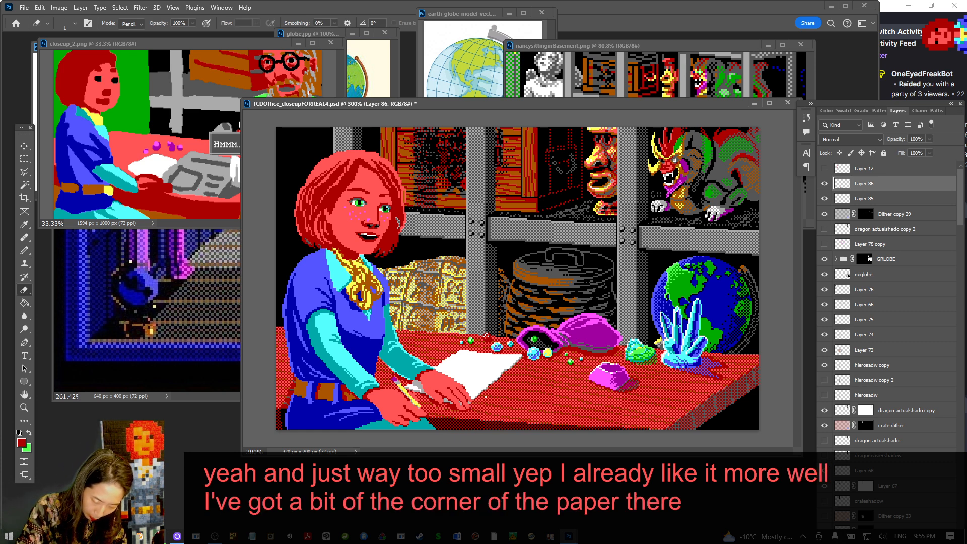
{"action": "key", "text": "b"}
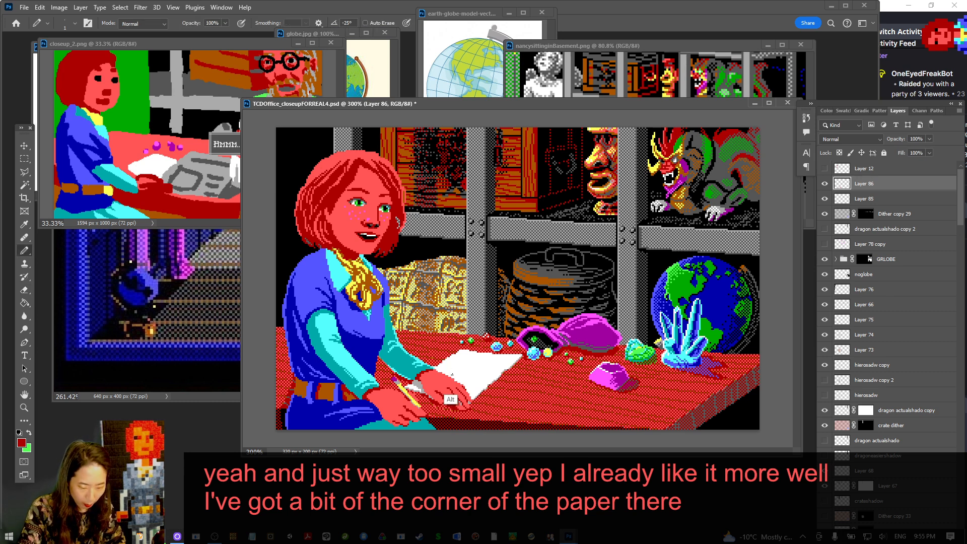
{"action": "left_click", "coordinate": [445, 381]}
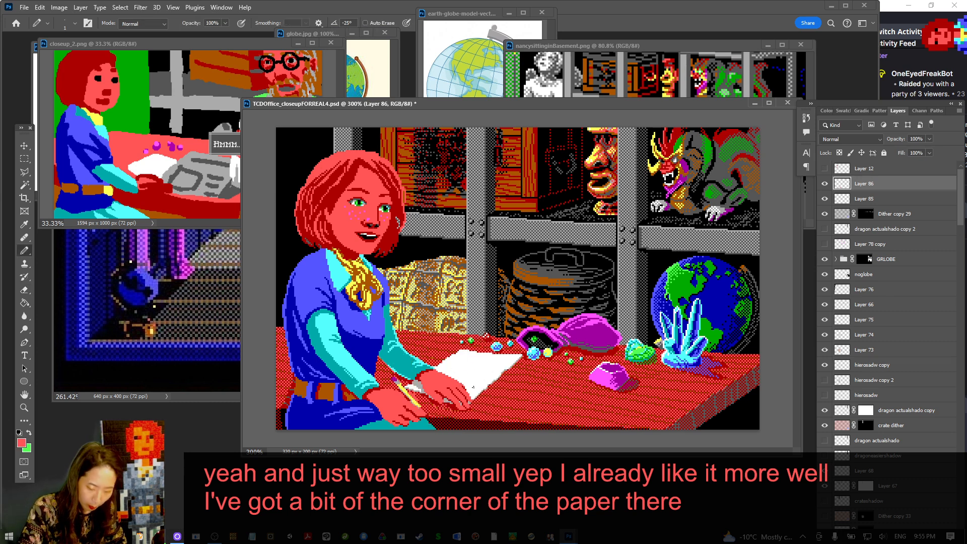
{"action": "key", "text": "ctrl+s"}
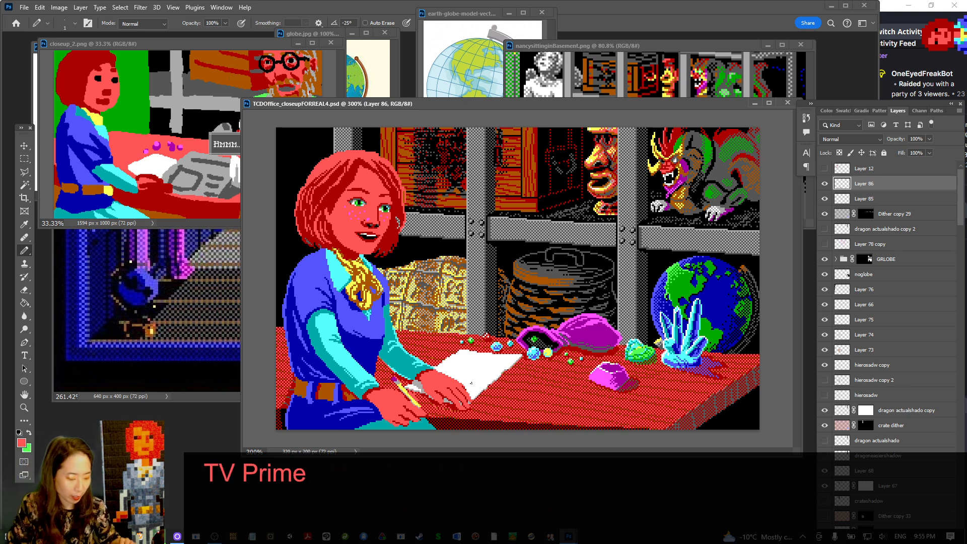
Select the woman's layer, Nancy 2 copy 25, and toggle its visibility to check what it contains
{"action": "right_click", "coordinate": [345, 184], "text": "ctrl"}
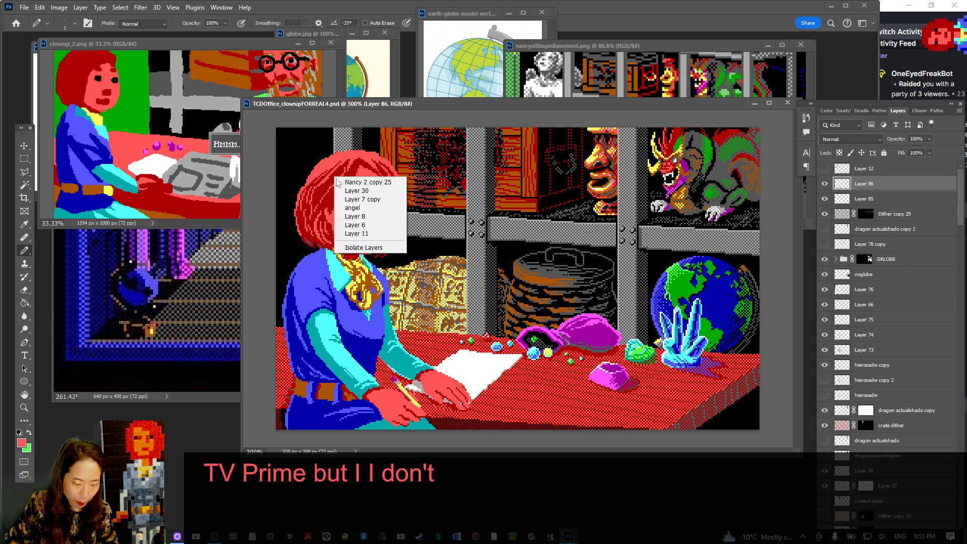
{"action": "left_click", "coordinate": [346, 182]}
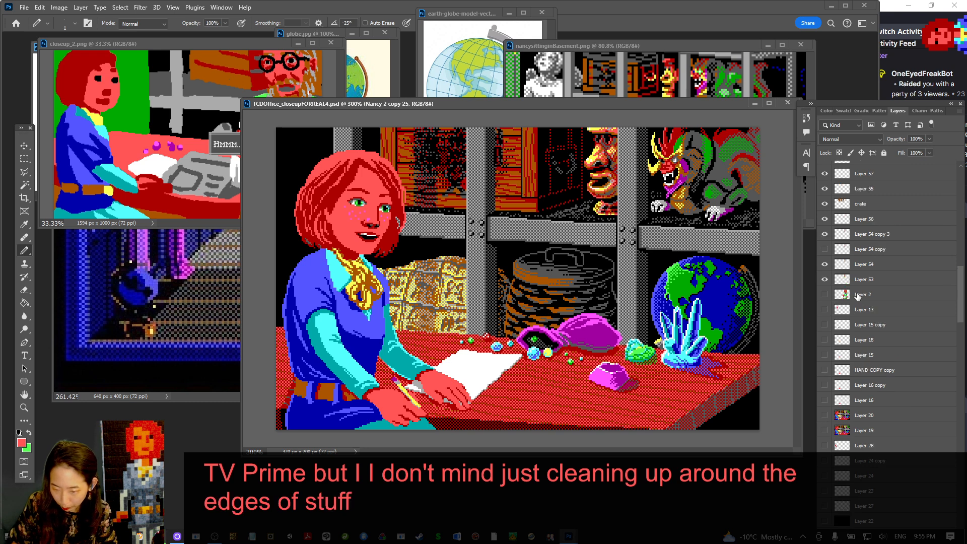
{"action": "scroll", "coordinate": [892, 284], "scroll_direction": "down", "scroll_amount": 6}
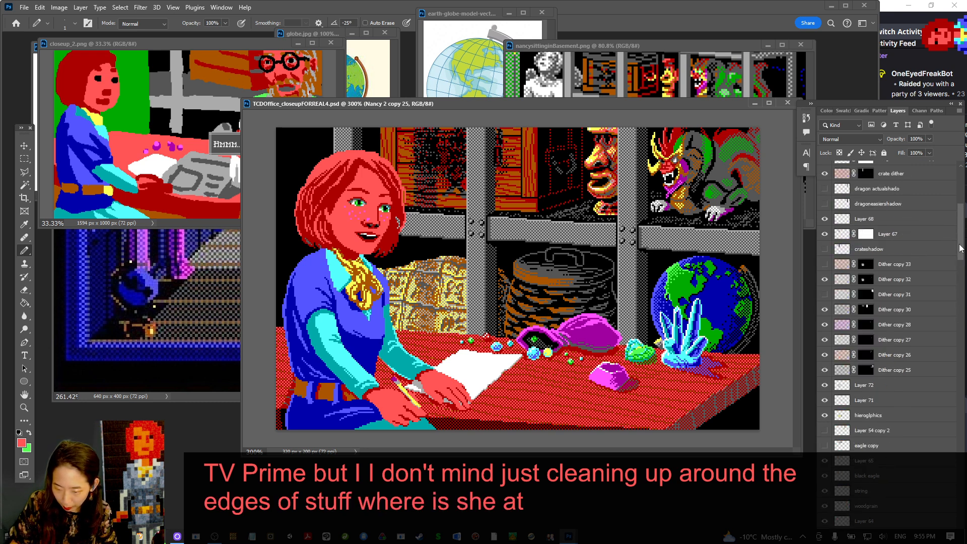
{"action": "scroll", "coordinate": [958, 351], "scroll_direction": "down", "scroll_amount": 4}
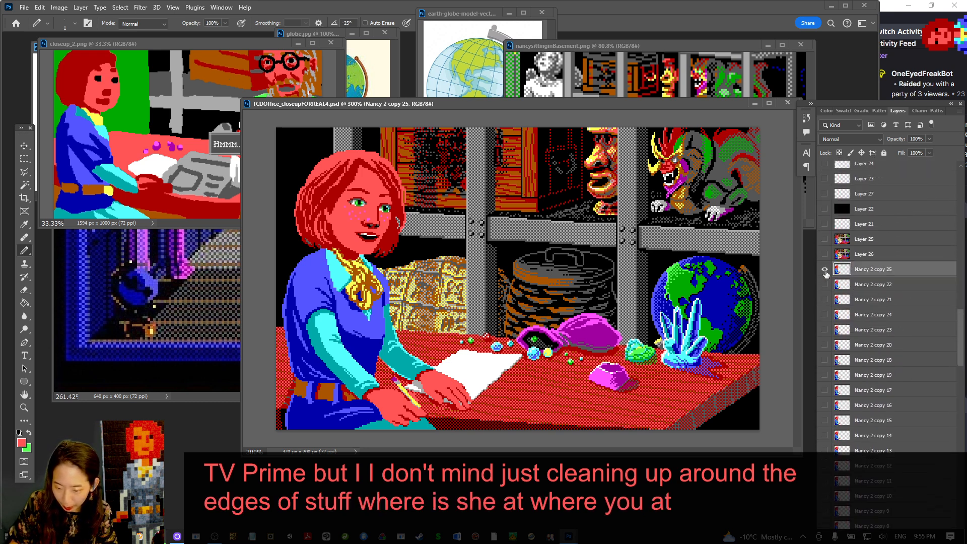
{"action": "left_click", "coordinate": [823, 271]}
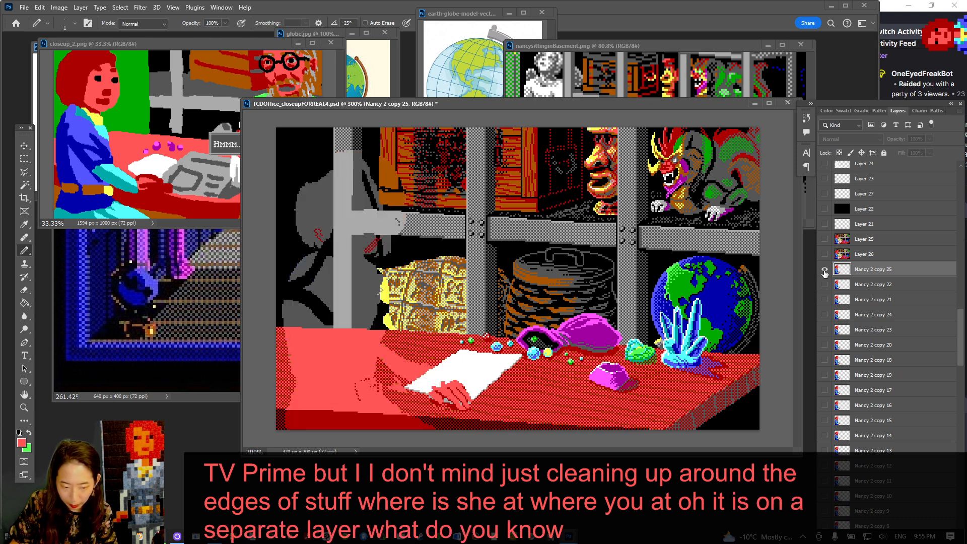
{"action": "left_click", "coordinate": [824, 271]}
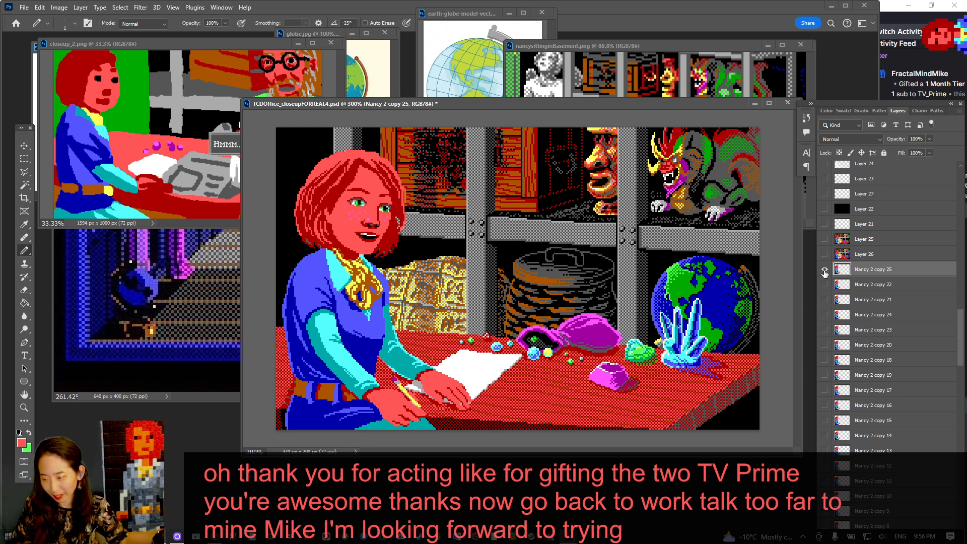
{"action": "right_click", "coordinate": [860, 272]}
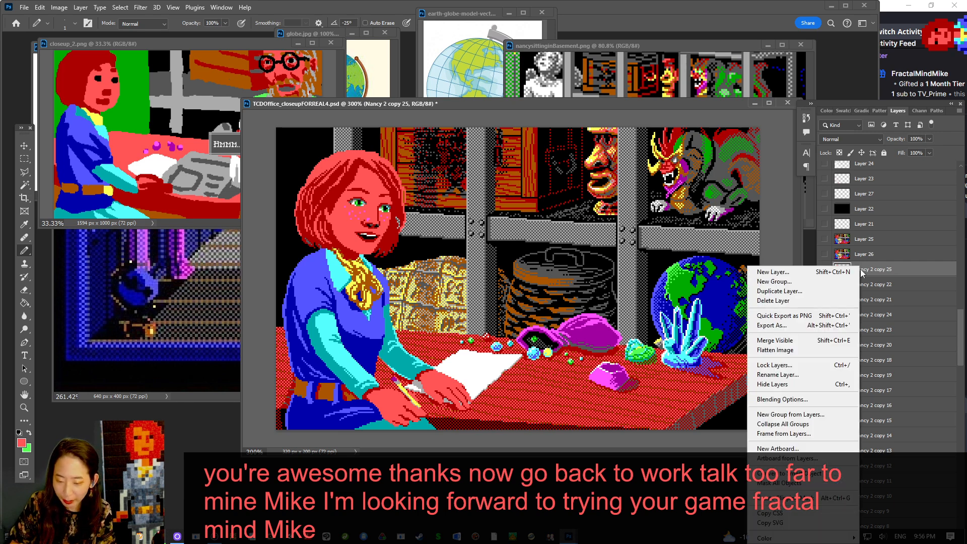
{"action": "left_click", "coordinate": [892, 105]}
Compare earlier versions of the woman by showing the Nancy, Nancy 2 copy 3 and Nancy 2 copy 13 layers in turn, ending with Nancy 2 copy 25 visible
{"action": "scroll", "coordinate": [851, 262], "scroll_direction": "down", "scroll_amount": 1}
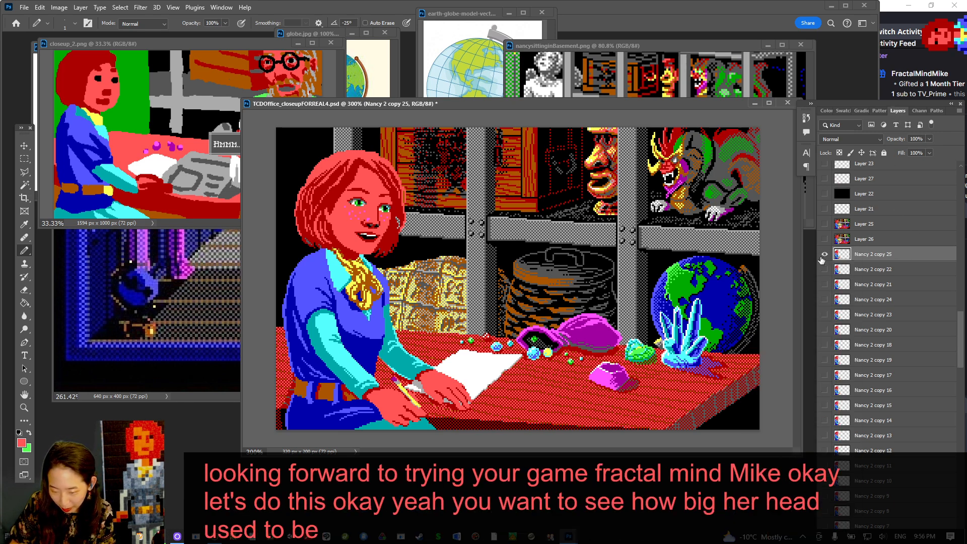
{"action": "left_click", "coordinate": [823, 254]}
{"action": "scroll", "coordinate": [828, 343], "scroll_direction": "down", "scroll_amount": 4}
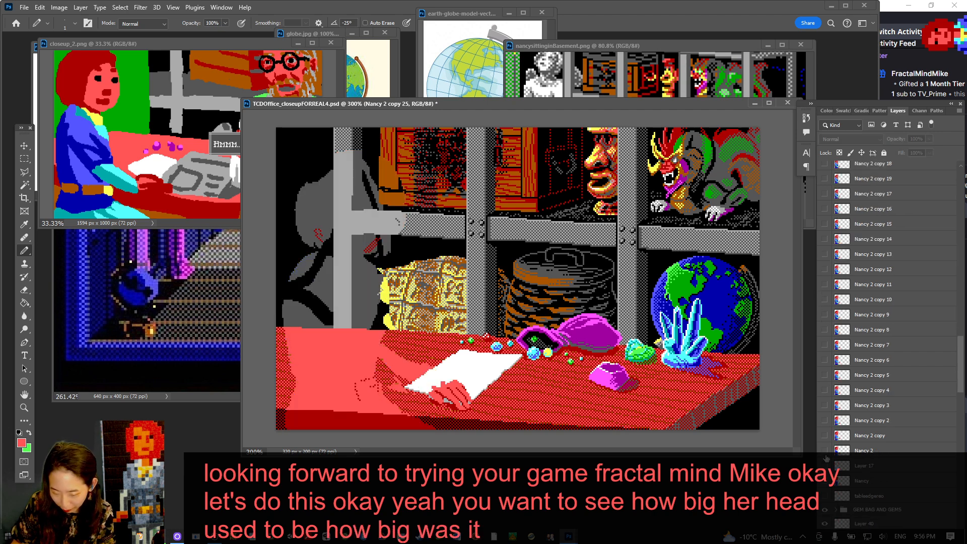
{"action": "scroll", "coordinate": [825, 459], "scroll_direction": "down", "scroll_amount": 1}
{"action": "left_click", "coordinate": [824, 451]}
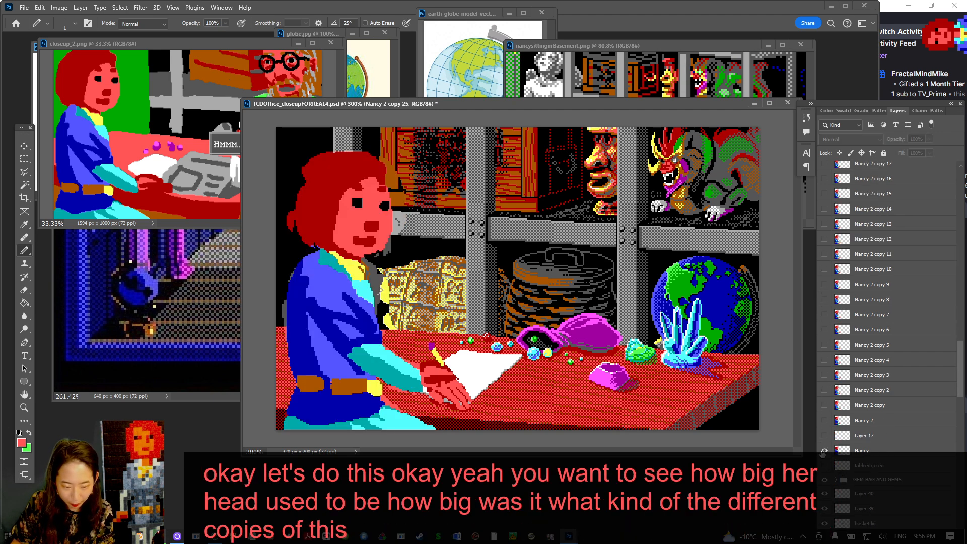
{"action": "left_click", "coordinate": [824, 375]}
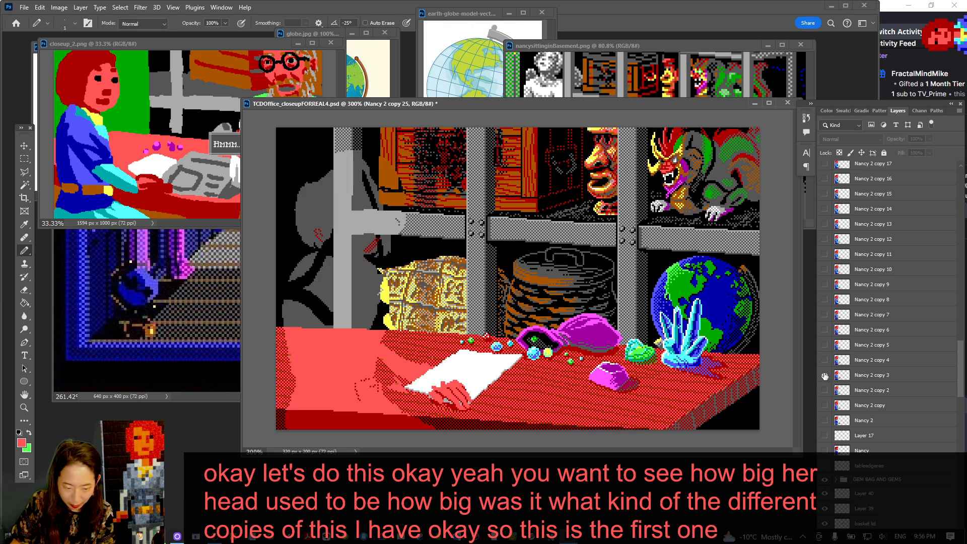
{"action": "left_click", "coordinate": [824, 375]}
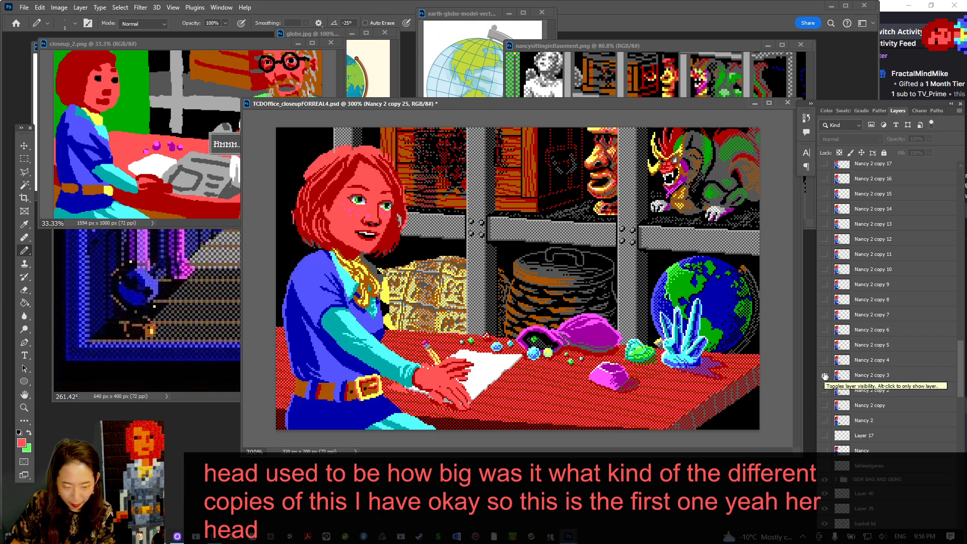
{"action": "left_click", "coordinate": [824, 224]}
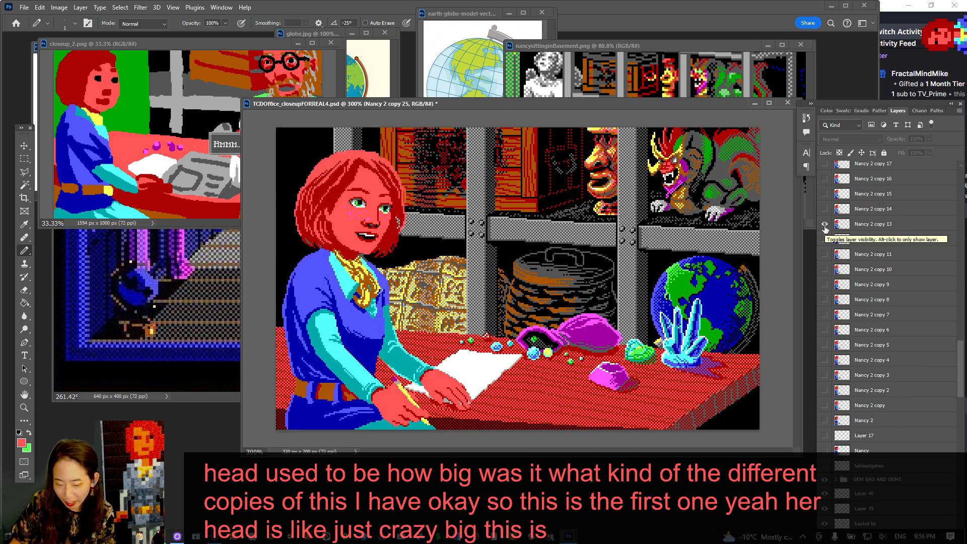
{"action": "scroll", "coordinate": [824, 229], "scroll_direction": "up", "scroll_amount": 1}
{"action": "left_click", "coordinate": [824, 269]}
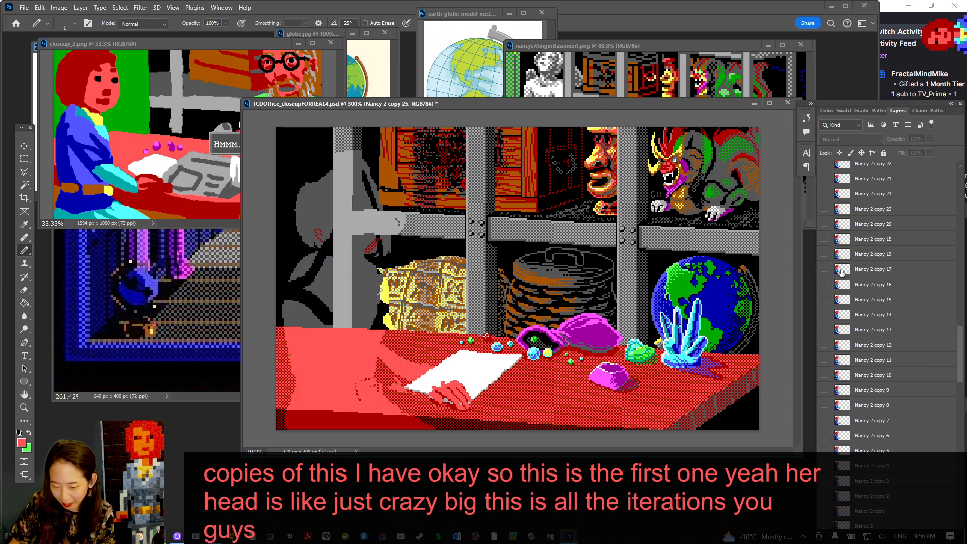
{"action": "scroll", "coordinate": [842, 270], "scroll_direction": "up", "scroll_amount": 3}
{"action": "scroll", "coordinate": [842, 270], "scroll_direction": "up", "scroll_amount": 1}
{"action": "left_click", "coordinate": [824, 255]}
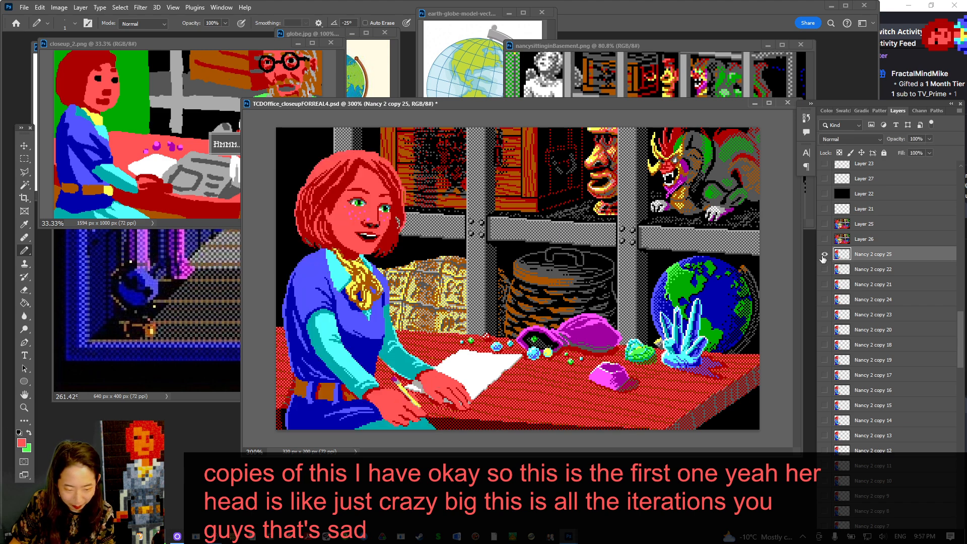
Duplicate the Nancy 2 copy 25 layer and hide the original, keeping the duplicate visible and active
{"action": "right_click", "coordinate": [864, 255]}
{"action": "left_click", "coordinate": [824, 273]}
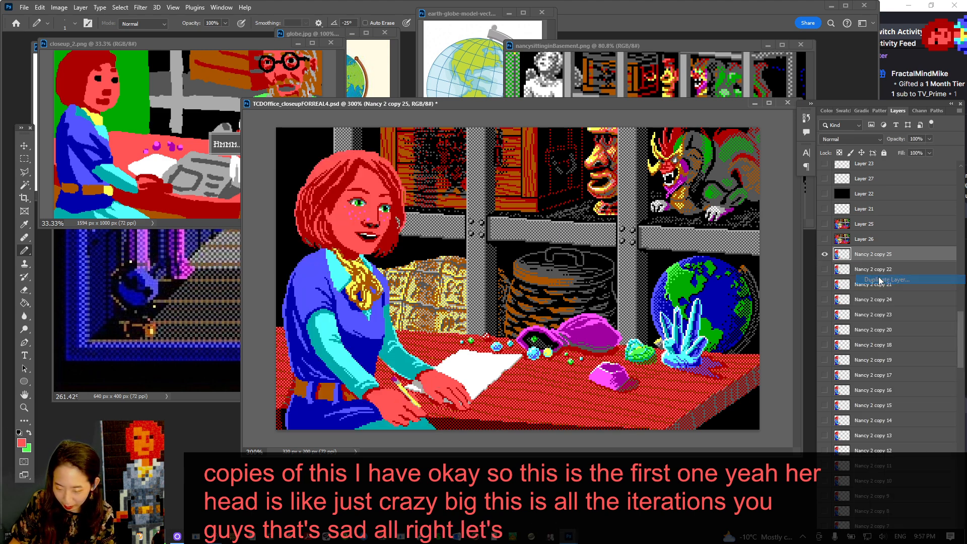
{"action": "key", "text": "ctrl+j"}
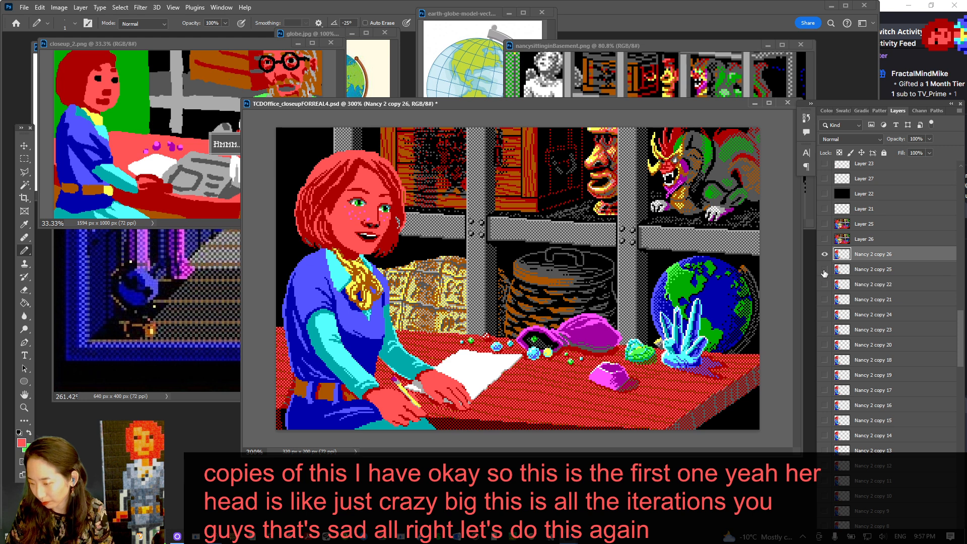
Select the woman's head and hair on the duplicated layer with a loose polygonal lasso outline closing along the neck
{"action": "key", "text": "l"}
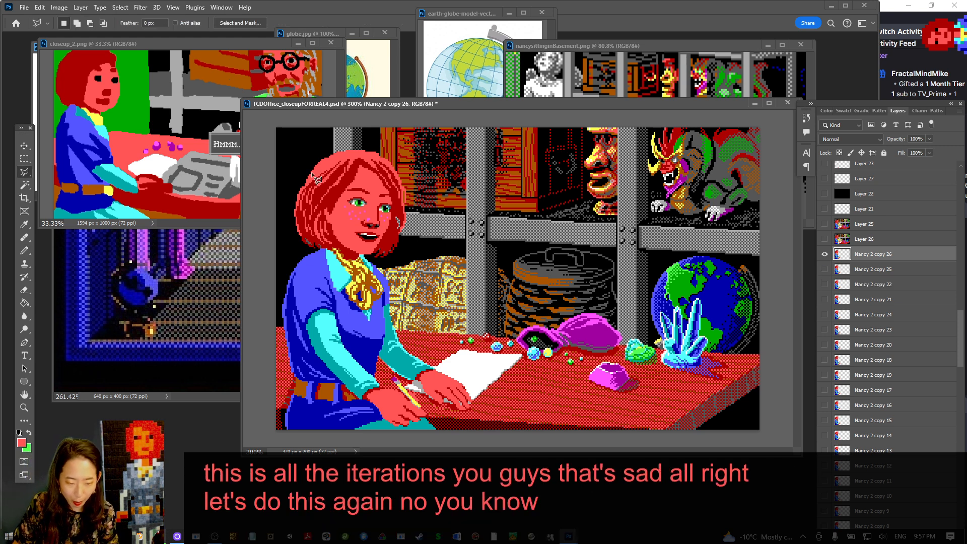
{"action": "left_click", "coordinate": [322, 149]}
{"action": "left_click", "coordinate": [368, 142]}
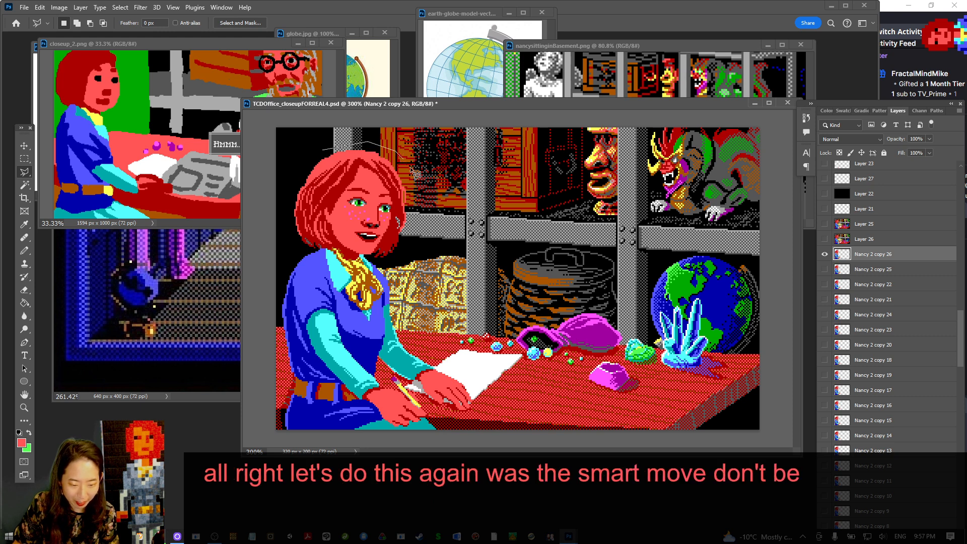
{"action": "left_click", "coordinate": [415, 181]}
{"action": "left_click", "coordinate": [415, 230]}
{"action": "left_click", "coordinate": [392, 260]}
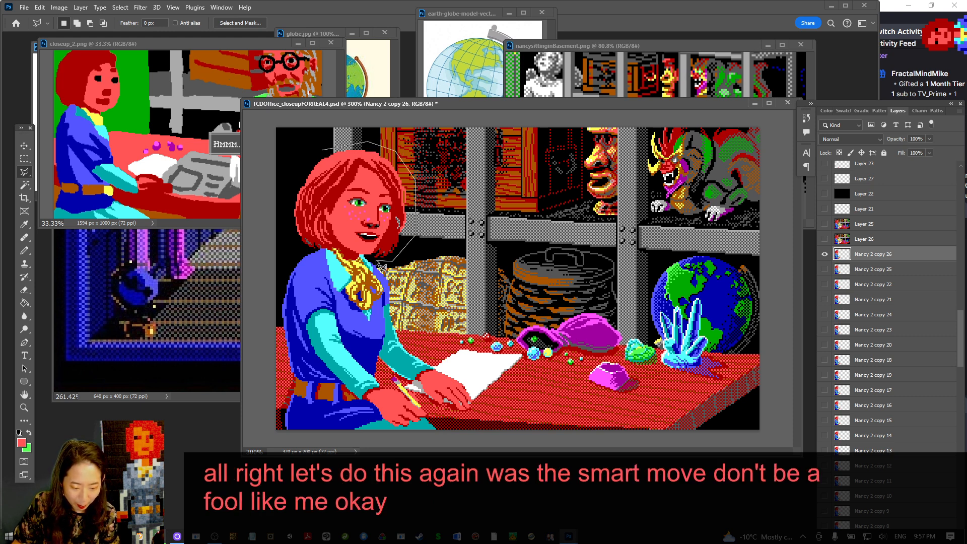
{"action": "left_click", "coordinate": [328, 250]}
{"action": "left_click", "coordinate": [288, 245]}
{"action": "left_click", "coordinate": [285, 207]}
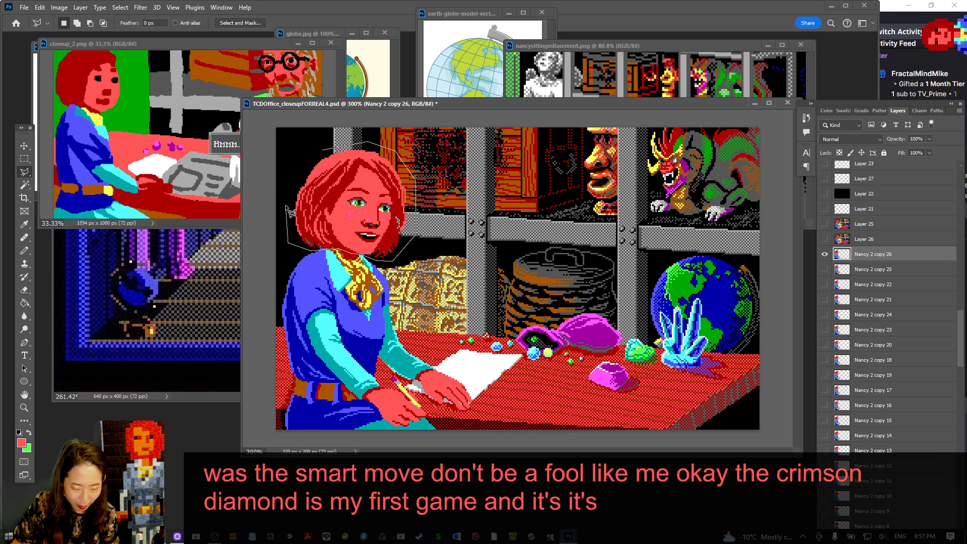
{"action": "left_click", "coordinate": [296, 171]}
{"action": "left_click", "coordinate": [320, 153]}
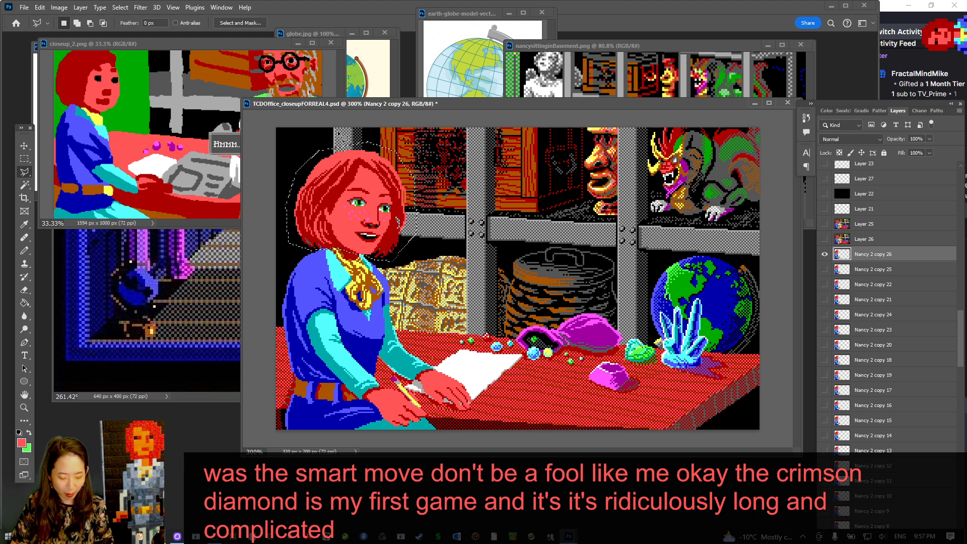
Move the globe reference window away from the head and turn on Show Transform Controls for the head selection with the Move tool
{"action": "key", "text": "v"}
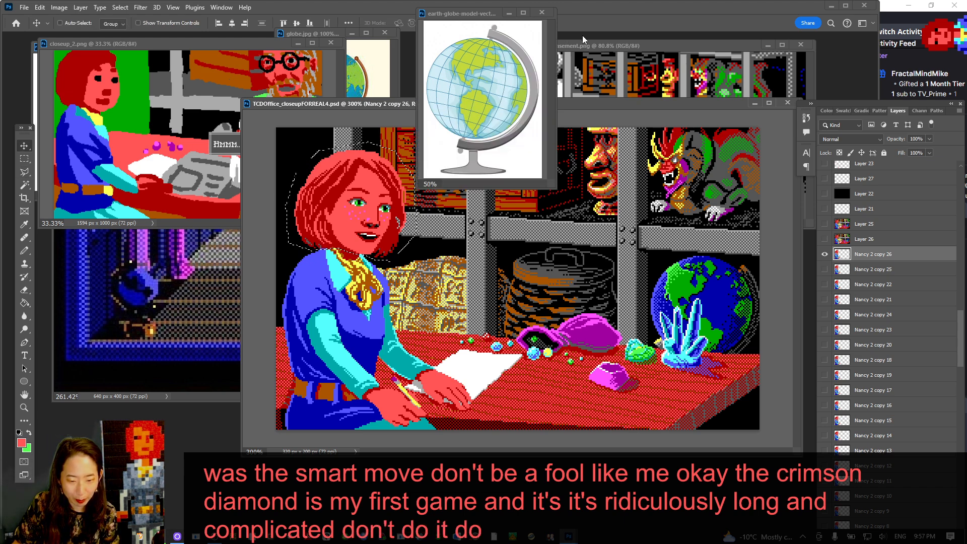
{"action": "left_click_drag", "start_coordinate": [468, 14], "coordinate": [609, 48]}
{"action": "left_click", "coordinate": [442, 105]}
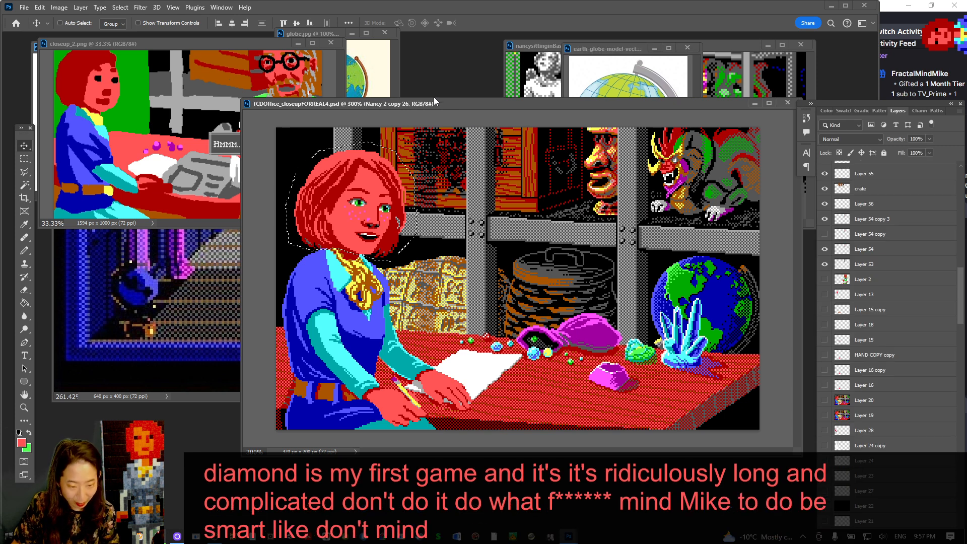
{"action": "left_click", "coordinate": [153, 23]}
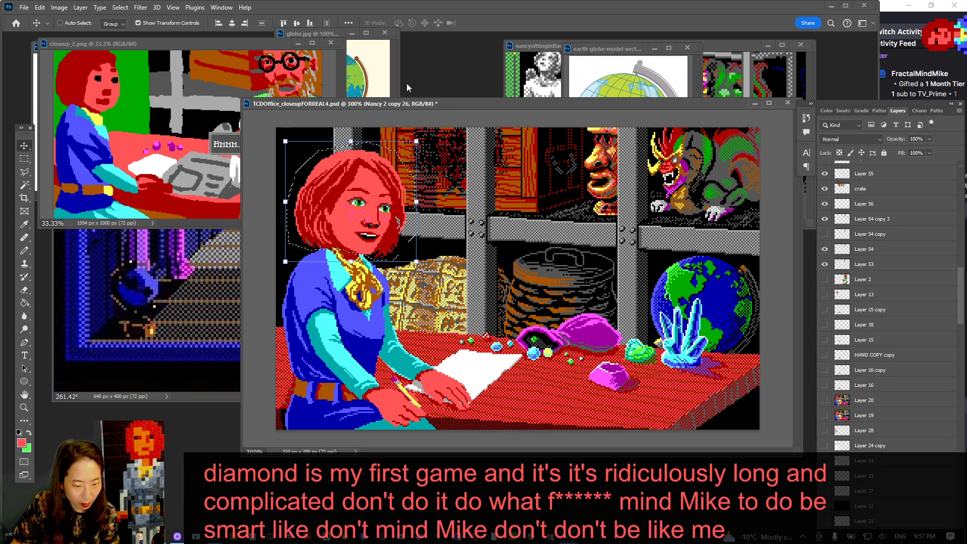
{"action": "left_click", "coordinate": [415, 140]}
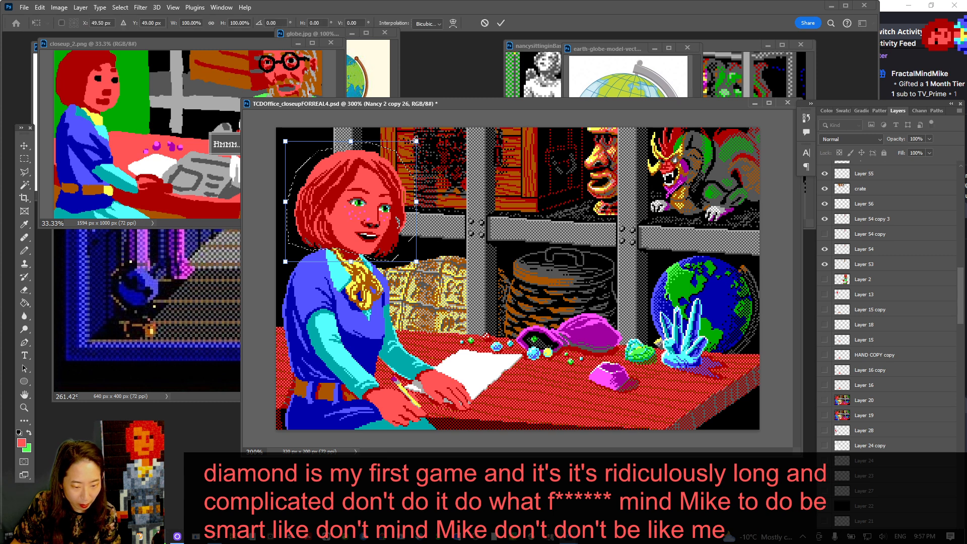
{"action": "key", "text": "Escape"}
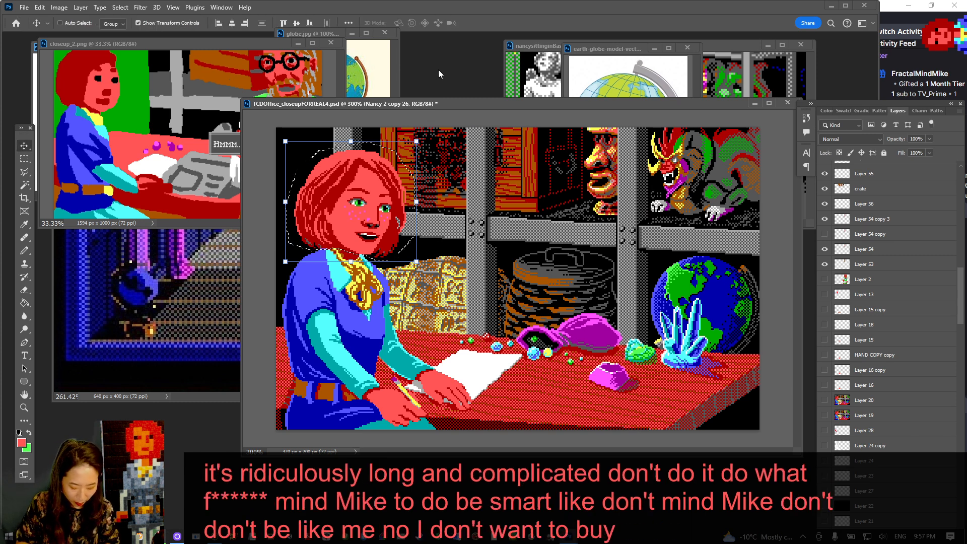
Check the image interpolation setting in the General preferences
{"action": "key", "text": "ctrl"}
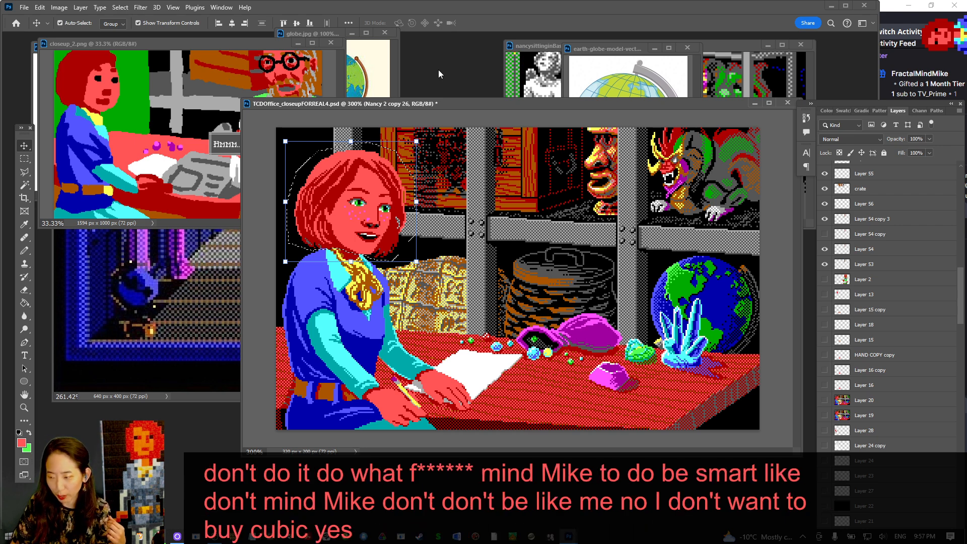
{"action": "key", "text": "i"}
{"action": "key", "text": "ctrl+k"}
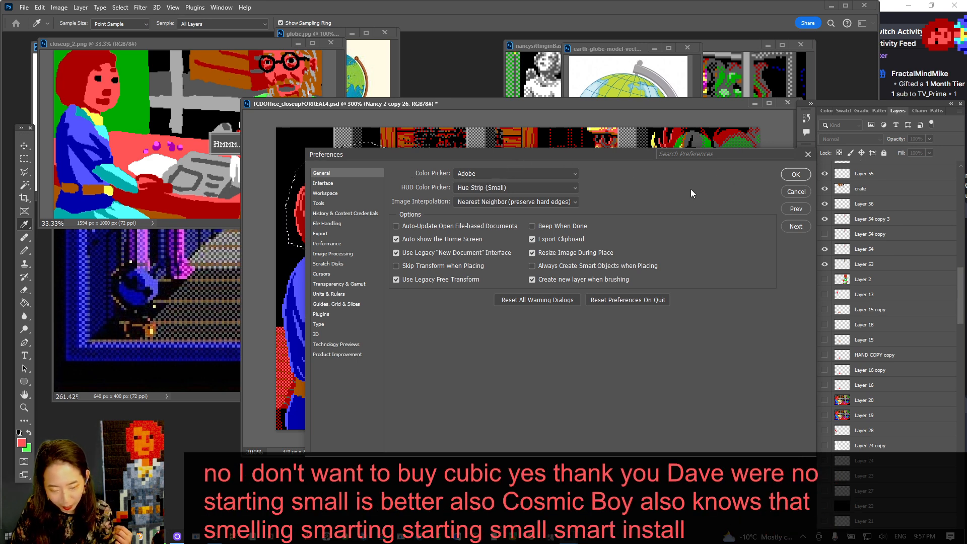
{"action": "left_click", "coordinate": [795, 174]}
{"action": "key", "text": "v"}
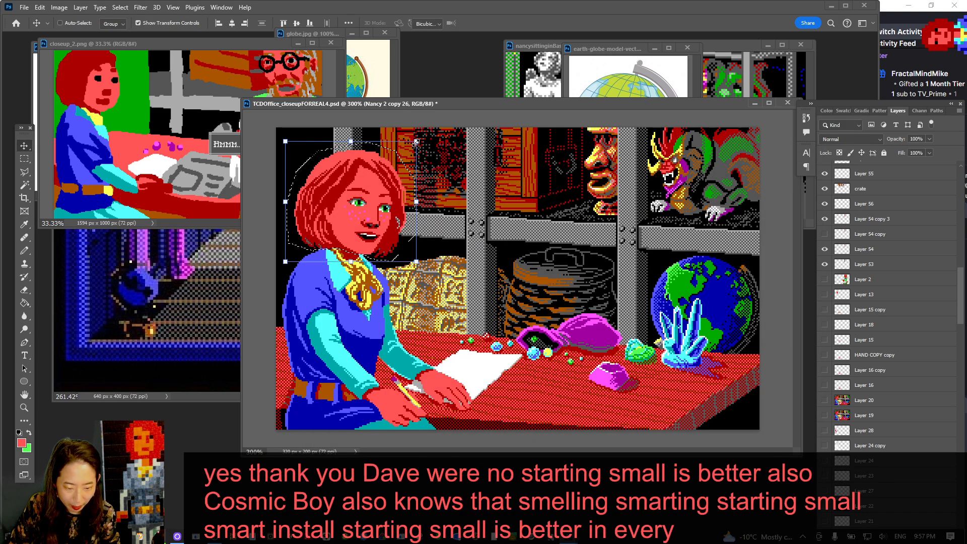
Set the transform interpolation for the selected head to Nearest Neighbor
{"action": "left_click_drag", "start_coordinate": [416, 142], "coordinate": [439, 129]}
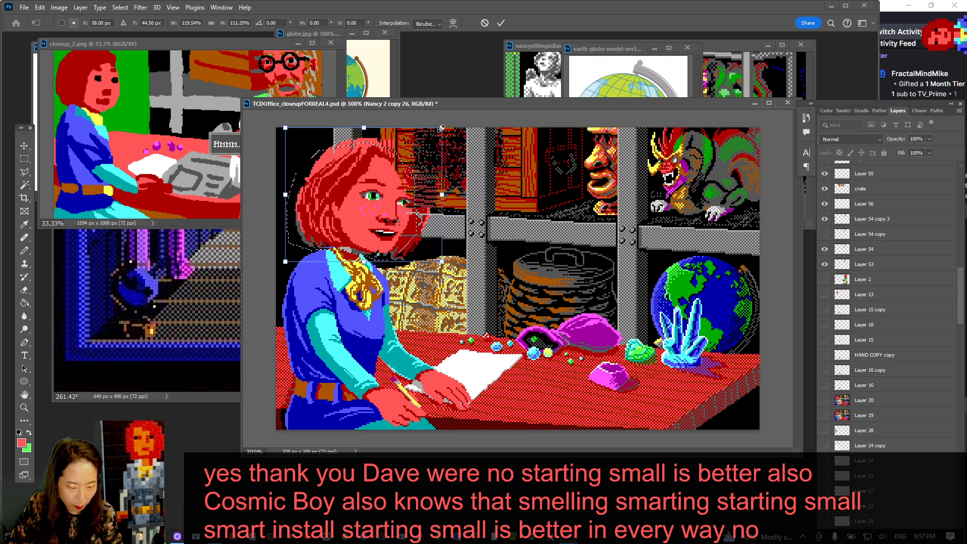
{"action": "key", "text": "Escape"}
{"action": "key", "text": "ctrl+t"}
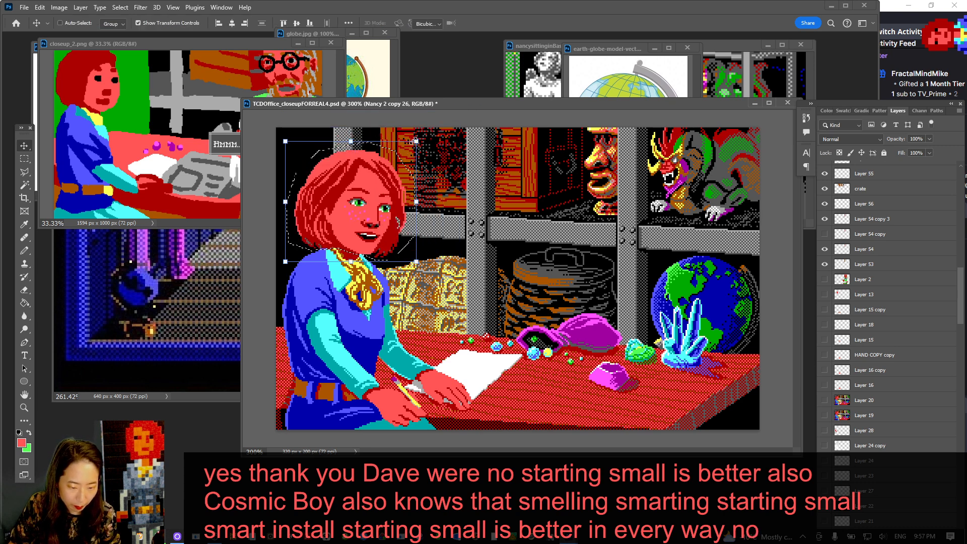
{"action": "left_click", "coordinate": [439, 24]}
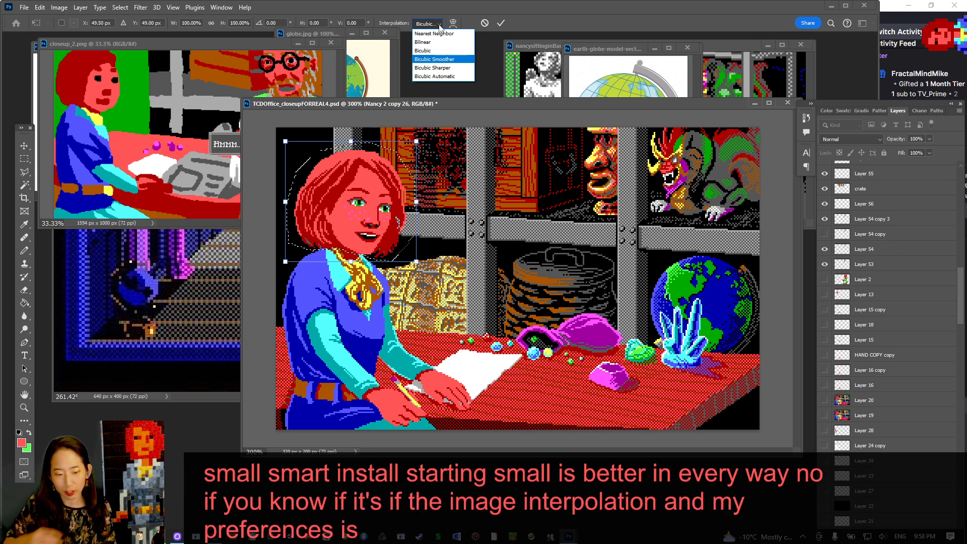
{"action": "left_click", "coordinate": [431, 34]}
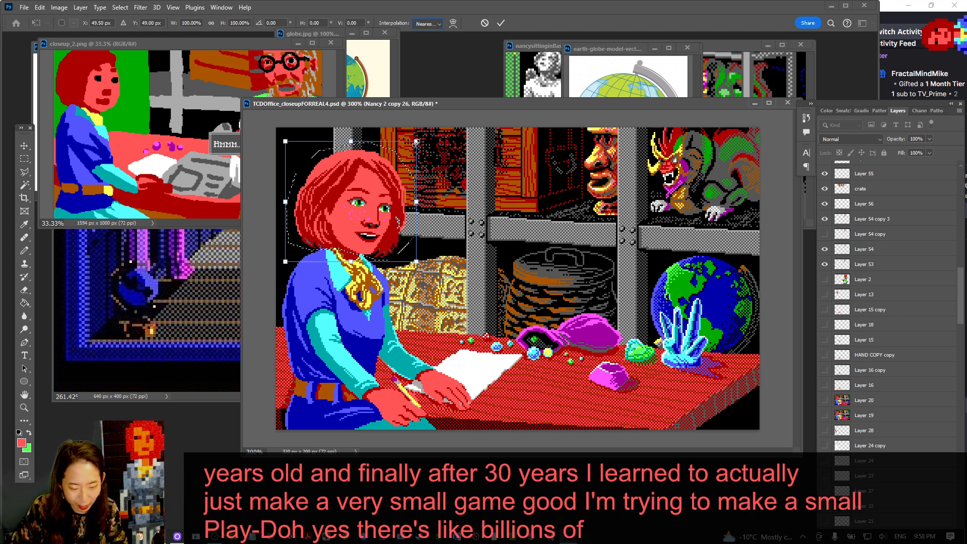
Scale the woman's head down slightly on layer Nancy 2 copy 26 and nudge it up so it sits on the neck
{"action": "left_click_drag", "start_coordinate": [416, 141], "coordinate": [407, 149]}
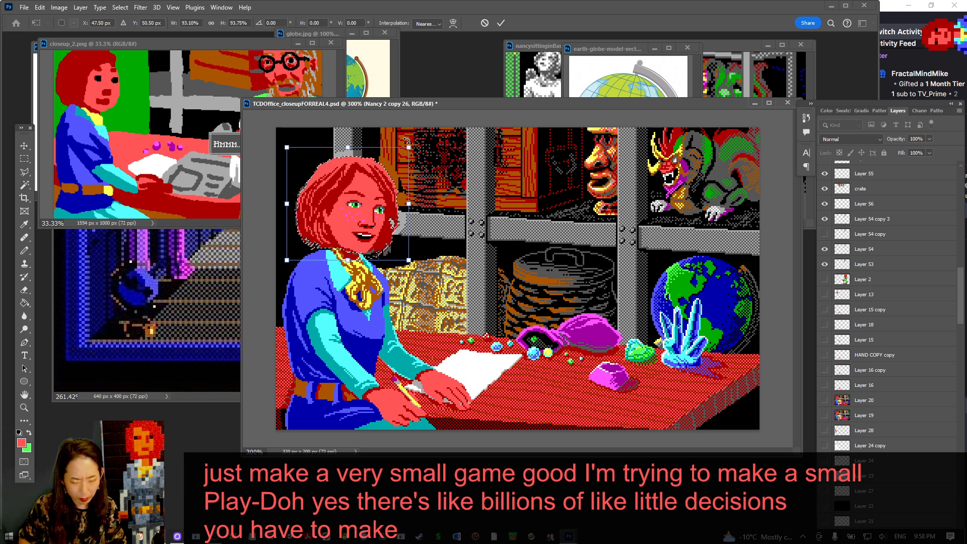
{"action": "key", "text": "Escape"}
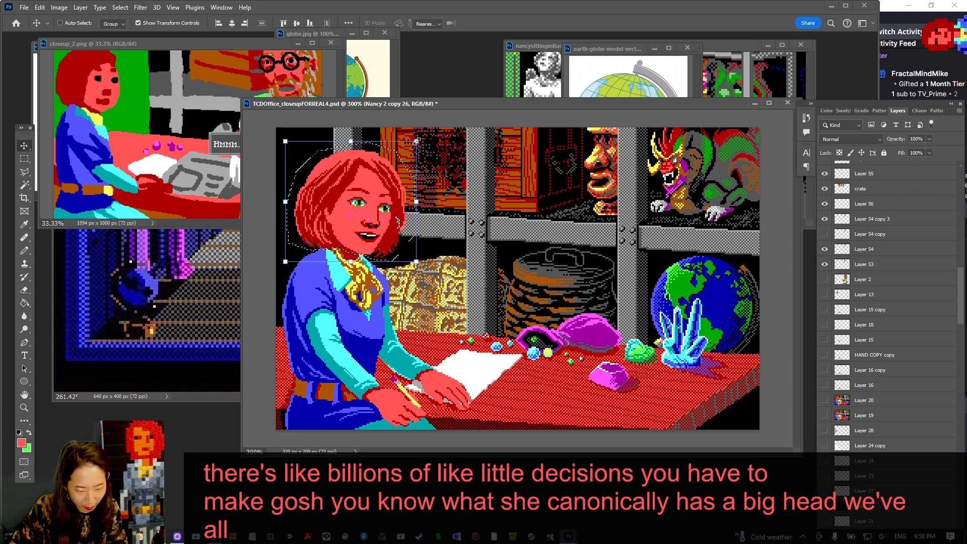
{"action": "left_click_drag", "start_coordinate": [418, 140], "coordinate": [415, 147]}
{"action": "key", "text": "Return"}
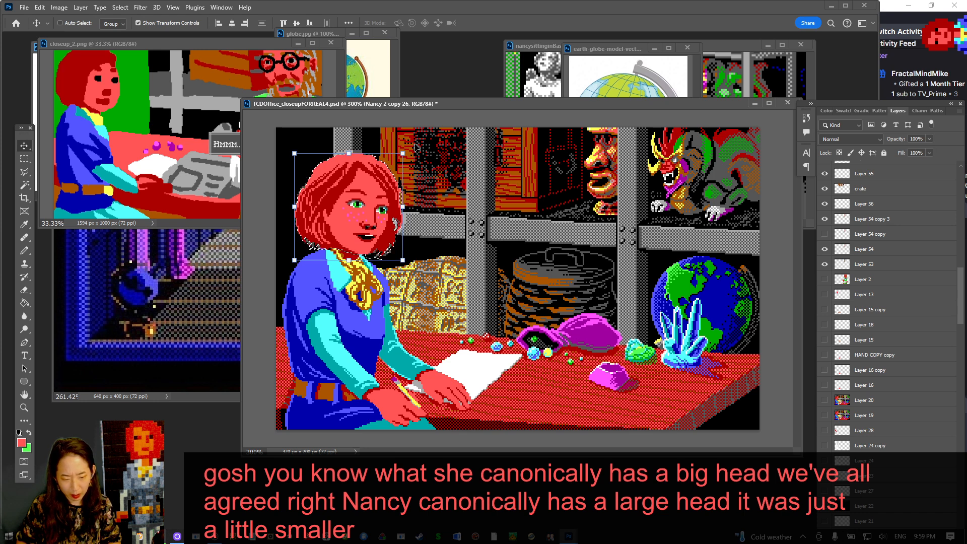
{"action": "key", "text": "Up"}
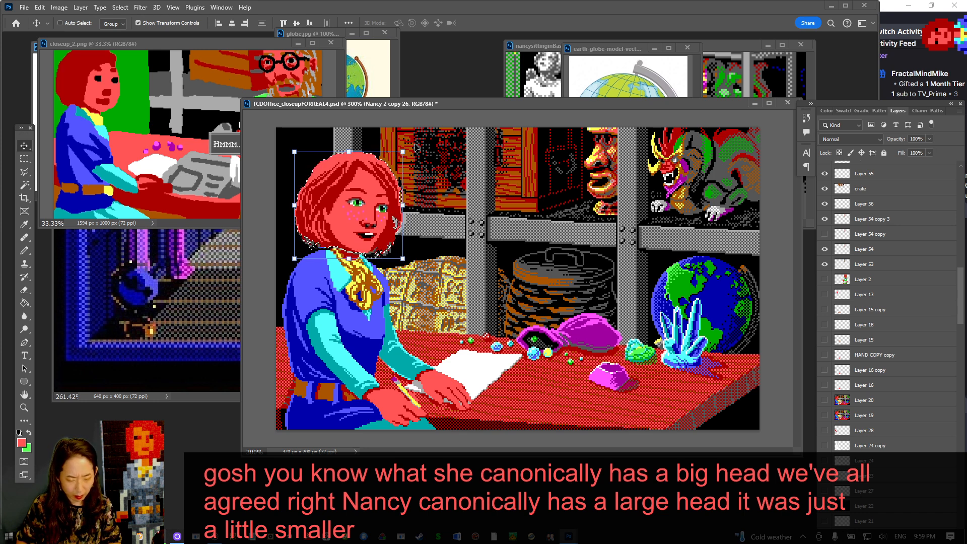
{"action": "key", "text": "Right"}
{"action": "key", "text": "Left"}
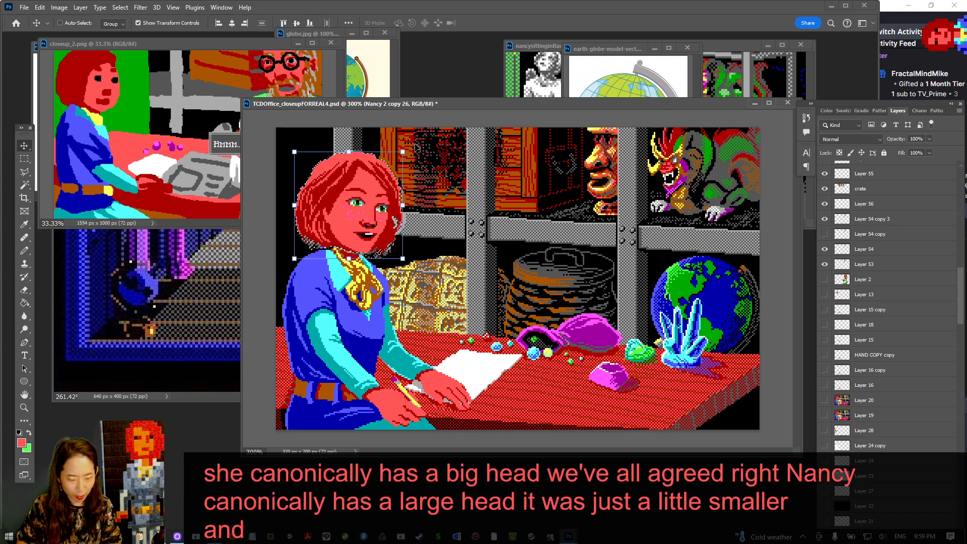
Hide layer Nancy 2 copy 26, and show and select layer Nancy 2 copy 25 with the original head size
{"action": "key", "text": "b"}
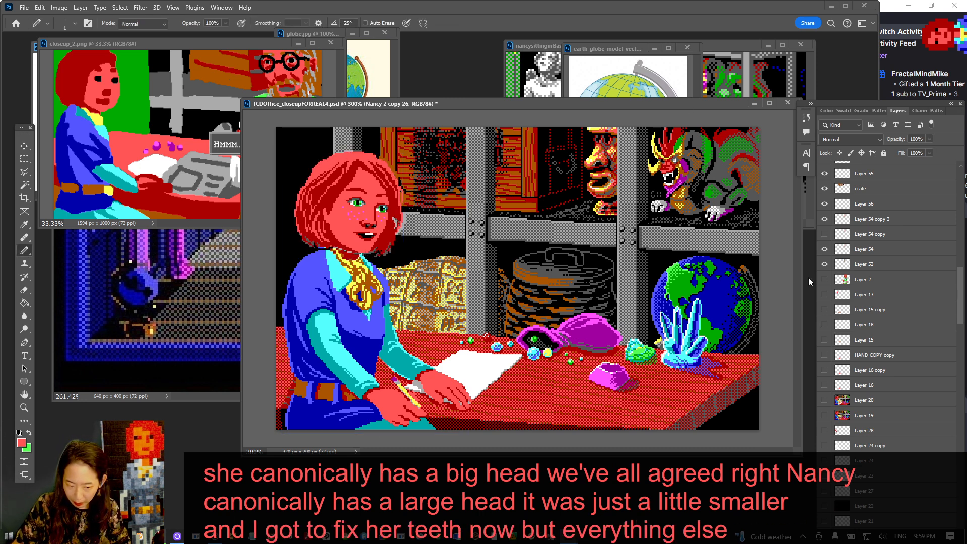
{"action": "scroll", "coordinate": [882, 304], "scroll_direction": "down", "scroll_amount": 3}
{"action": "scroll", "coordinate": [882, 304], "scroll_direction": "down", "scroll_amount": 3}
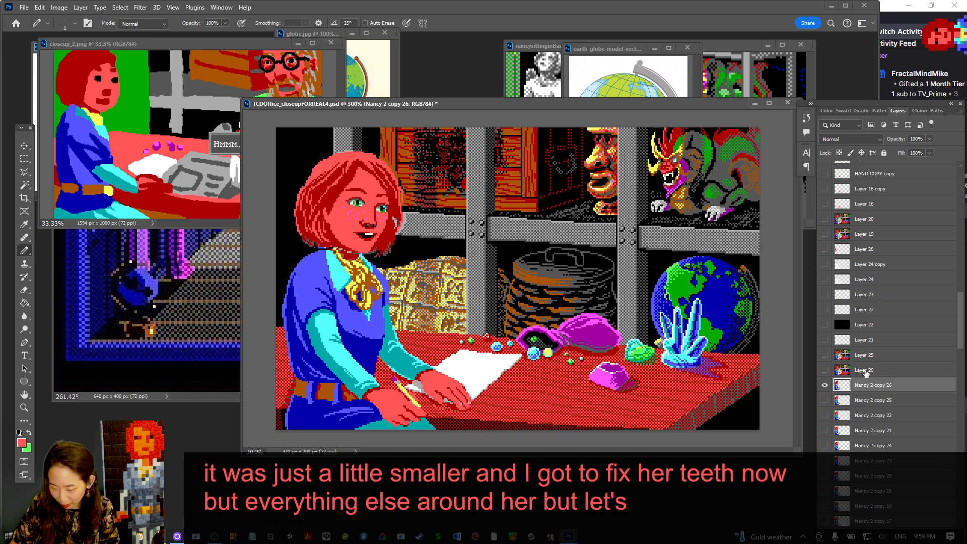
{"action": "left_click", "coordinate": [824, 385]}
{"action": "left_click", "coordinate": [824, 400]}
{"action": "left_click", "coordinate": [862, 400]}
Copy the whole visible image with the original head and paste it into a new 320 × 200 px transparent document
{"action": "key", "text": "ctrl+a"}
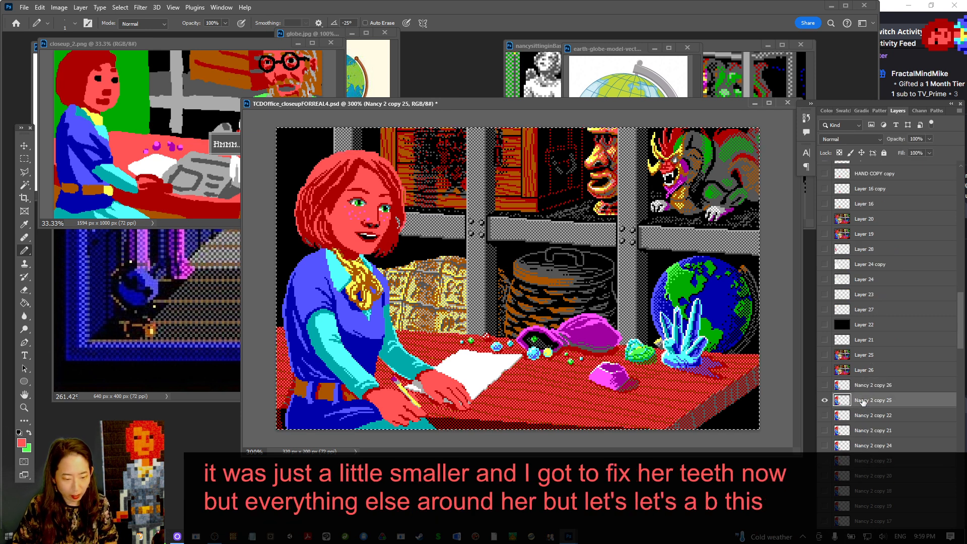
{"action": "key", "text": "ctrl+c"}
{"action": "key", "text": "ctrl+n"}
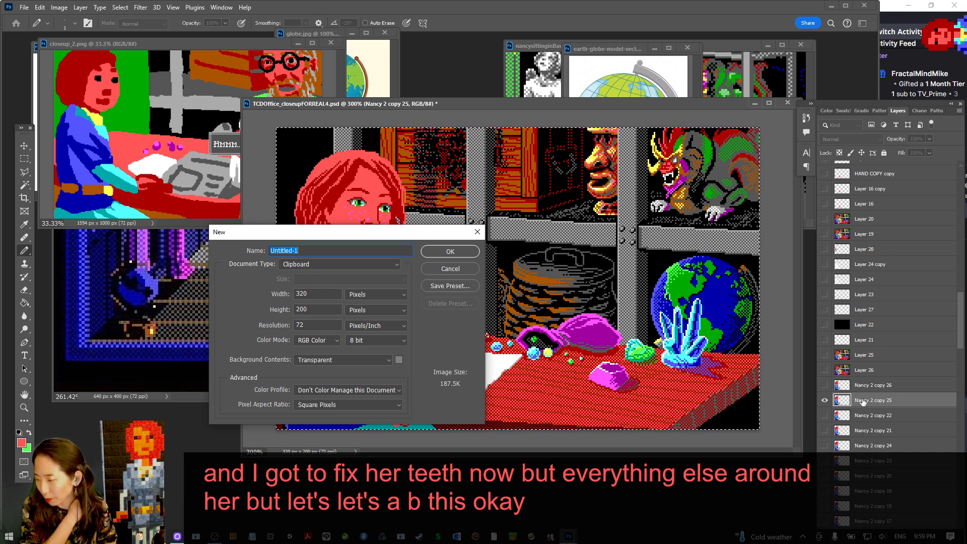
{"action": "key", "text": "Return"}
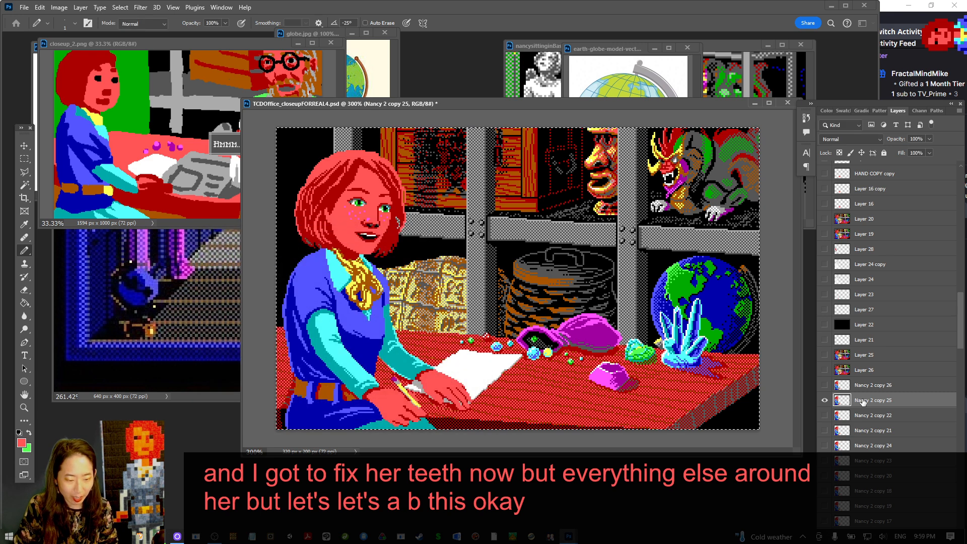
{"action": "key", "text": "ctrl+v"}
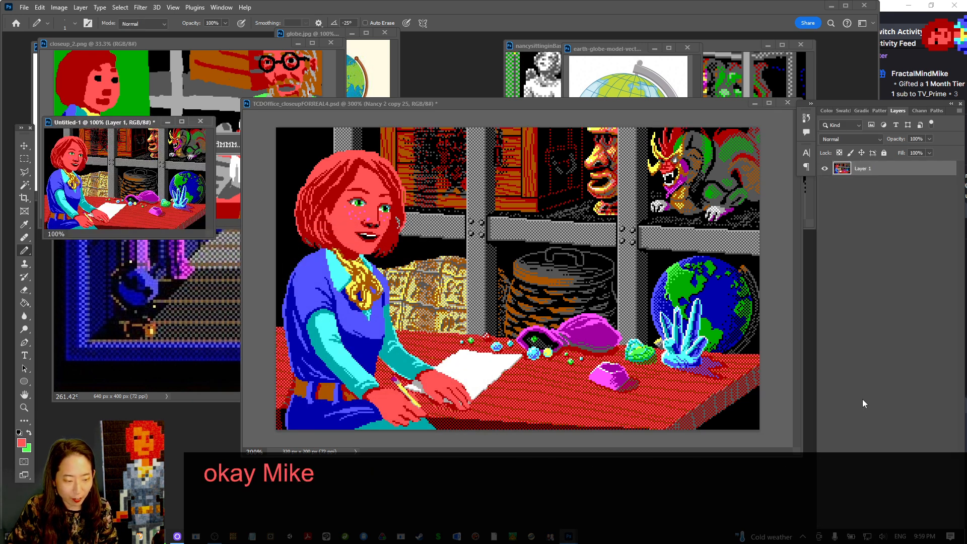
Return to TCDOffice_closeupFORREAL4.psd and show and select layer Nancy 2 copy 26 in place of Nancy 2 copy 25
{"action": "left_click", "coordinate": [627, 110]}
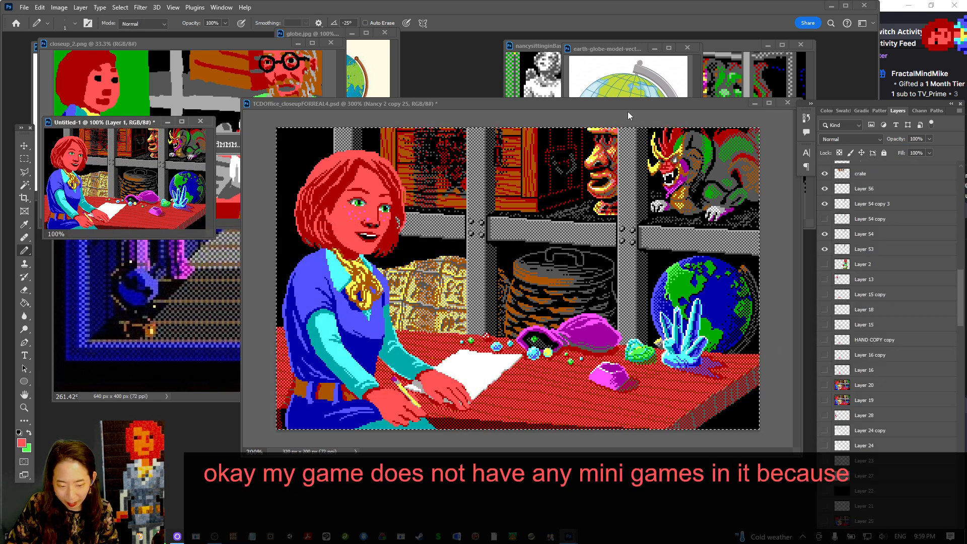
{"action": "scroll", "coordinate": [865, 422], "scroll_direction": "down", "scroll_amount": 1}
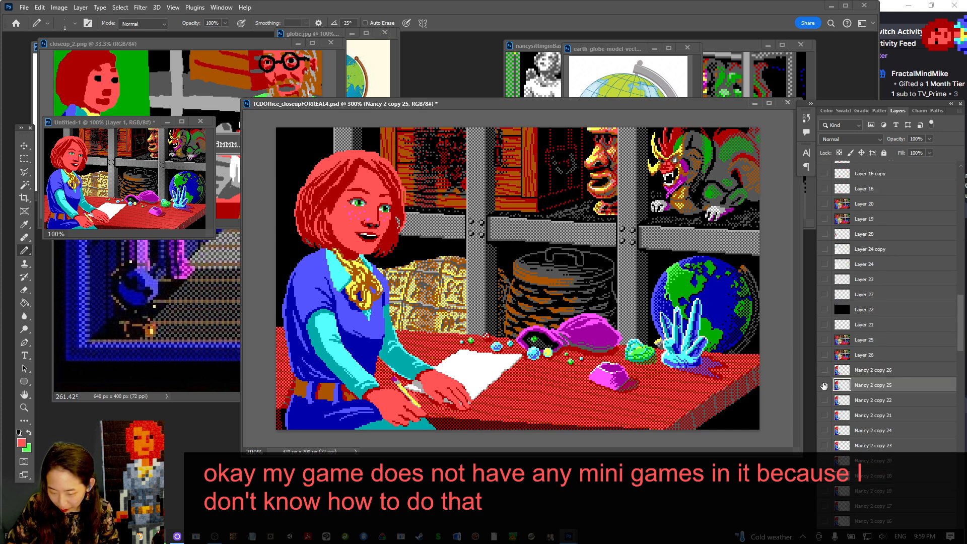
{"action": "left_click", "coordinate": [825, 372]}
{"action": "left_click", "coordinate": [870, 374]}
Copy the whole visible image with the smaller head and paste it into a second new document
{"action": "key", "text": "ctrl+a"}
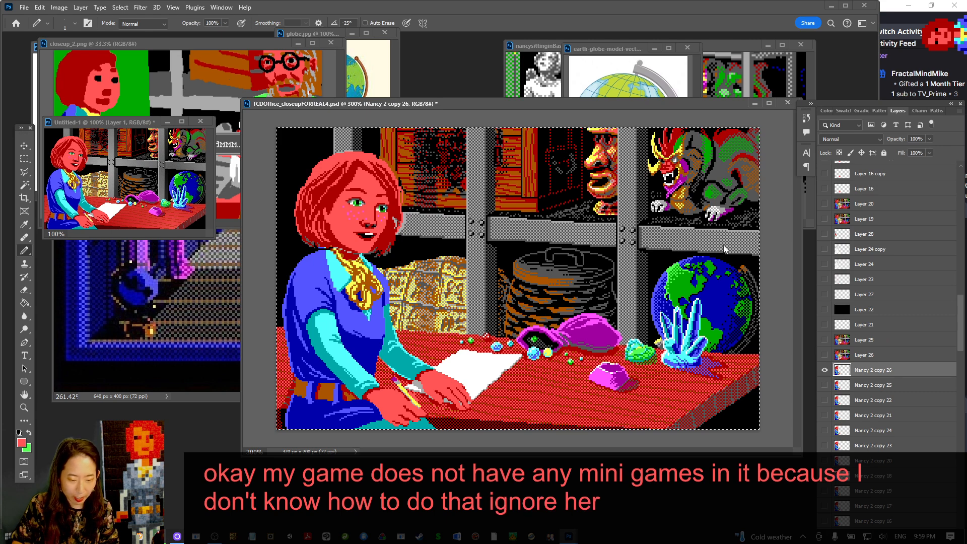
{"action": "key", "text": "ctrl+n"}
{"action": "key", "text": "Return"}
{"action": "key", "text": "ctrl+v"}
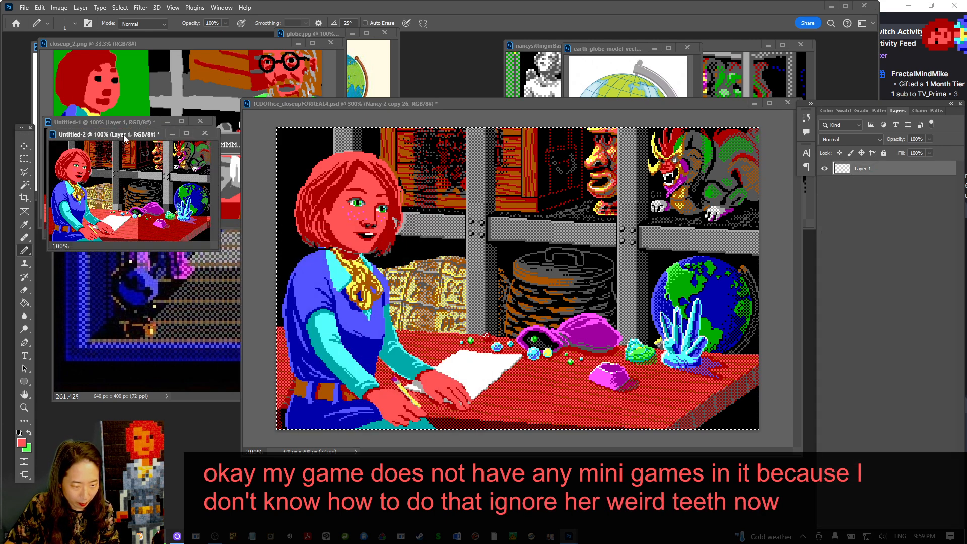
Move the Untitled-2 window away from Untitled-1, enlarge it and show its image at 200%
{"action": "left_click_drag", "start_coordinate": [123, 136], "coordinate": [739, 66]}
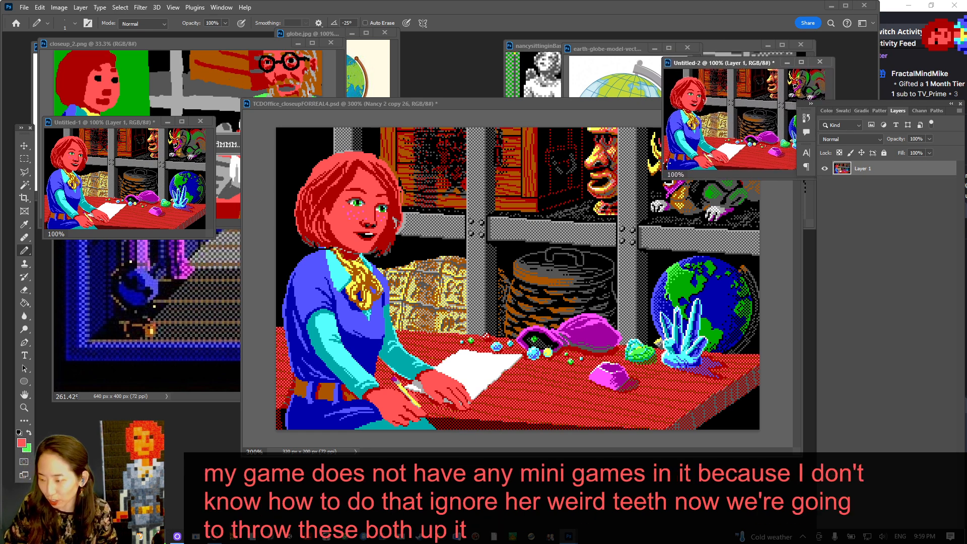
{"action": "mouse_move", "coordinate": [663, 178]}
{"action": "left_mouse_down"}
{"action": "mouse_move", "coordinate": [540, 258]}
{"action": "mouse_move", "coordinate": [449, 270]}
{"action": "left_mouse_up"}
{"action": "key", "text": "shift+plus"}
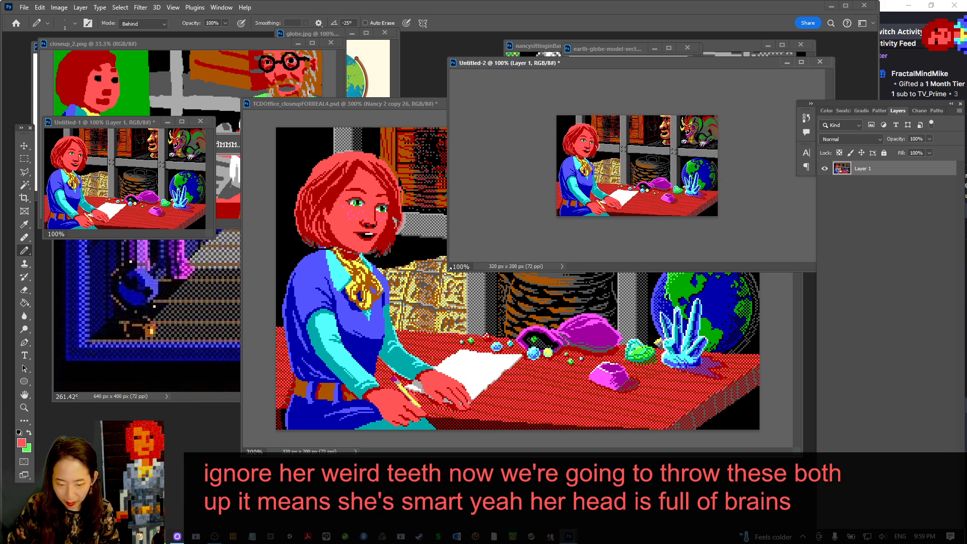
{"action": "key", "text": "ctrl+plus"}
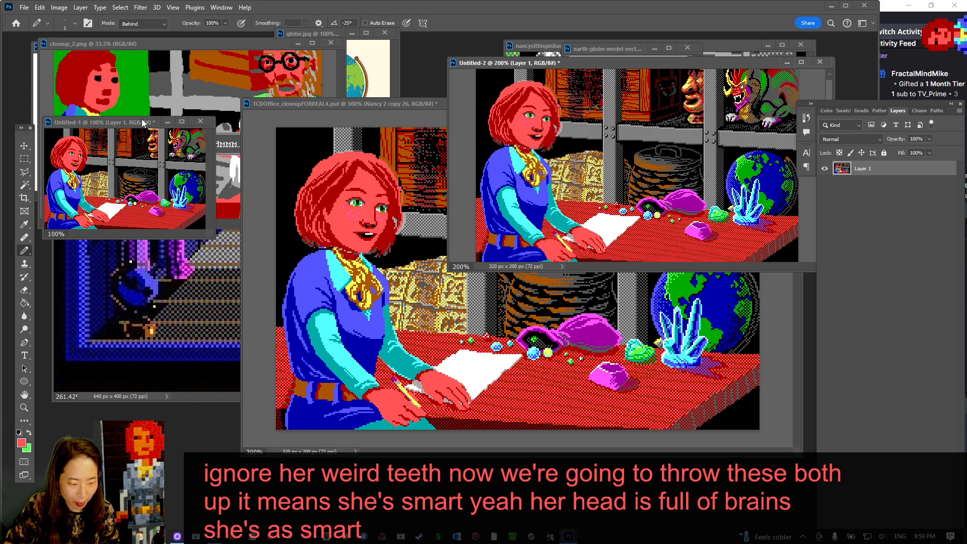
Reposition and enlarge the Untitled-1 window and show its image at 200%
{"action": "left_click_drag", "start_coordinate": [142, 123], "coordinate": [152, 81]}
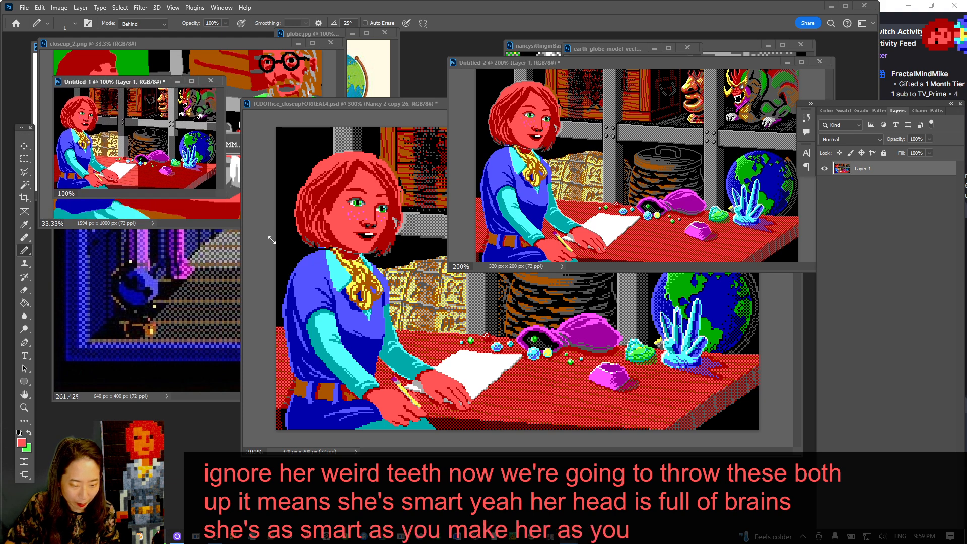
{"action": "left_click_drag", "start_coordinate": [272, 240], "coordinate": [434, 330]}
{"action": "key", "text": "ctrl+plus"}
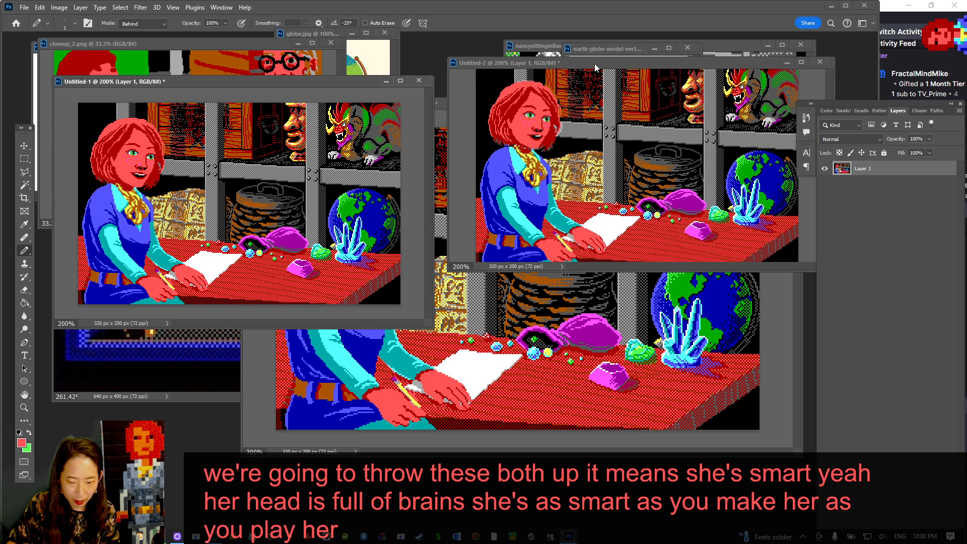
Resize the Untitled-2 window and line it up side by side with Untitled-1
{"action": "left_click_drag", "start_coordinate": [594, 64], "coordinate": [568, 91]}
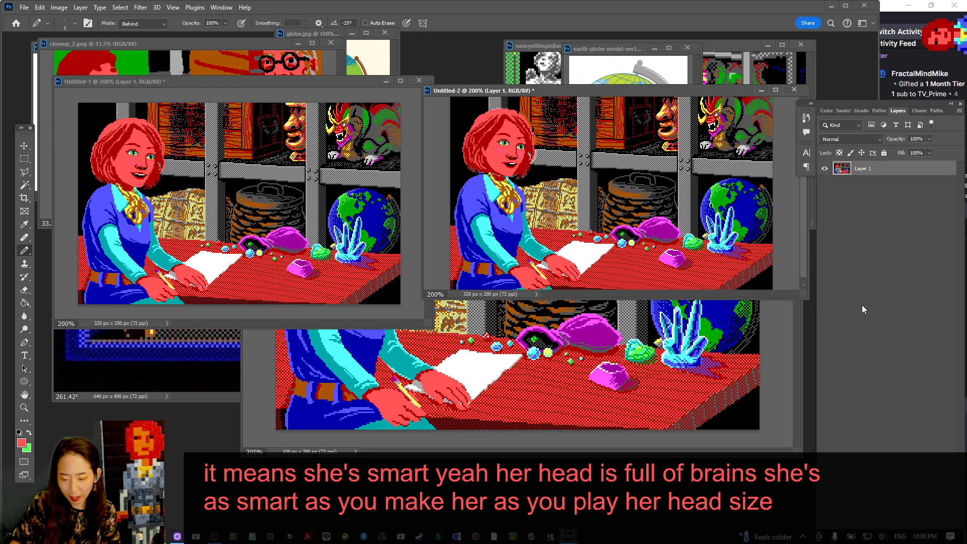
{"action": "left_click_drag", "start_coordinate": [808, 298], "coordinate": [817, 327]}
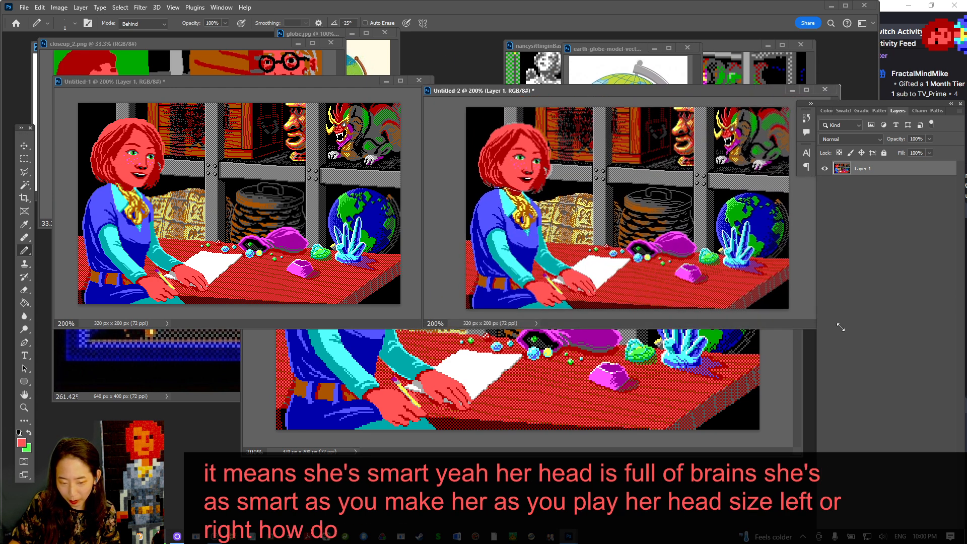
{"action": "left_click_drag", "start_coordinate": [681, 88], "coordinate": [678, 84]}
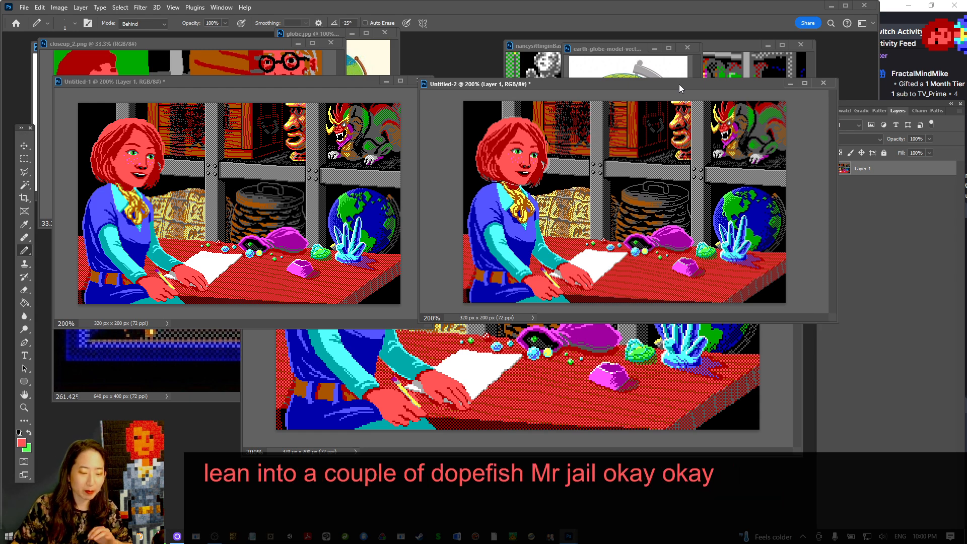
Open Nancyturned.png, enlarge its window to show it at 200%, and place it beside the two comparison images
{"action": "key", "text": "ctrl+o"}
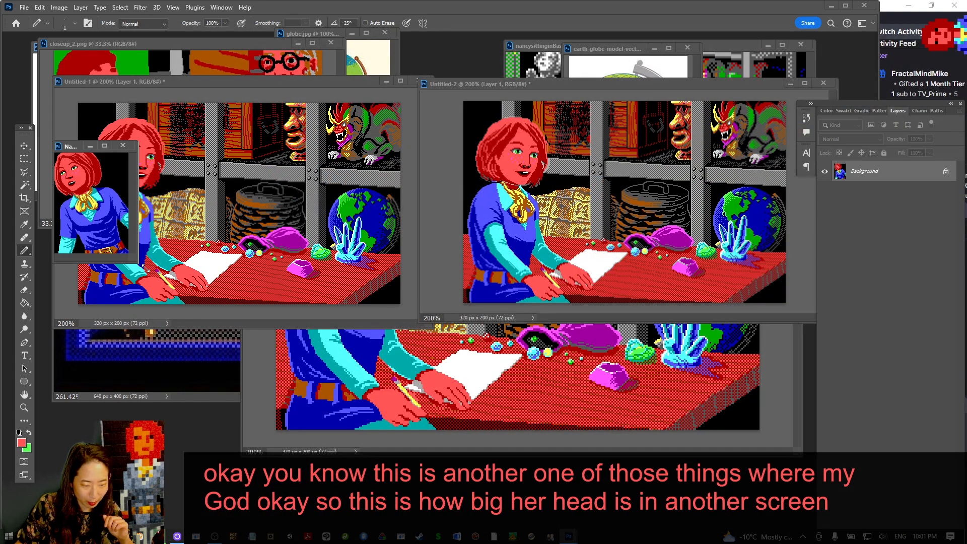
{"action": "left_click_drag", "start_coordinate": [136, 262], "coordinate": [285, 443]}
{"action": "key", "text": "ctrl+plus"}
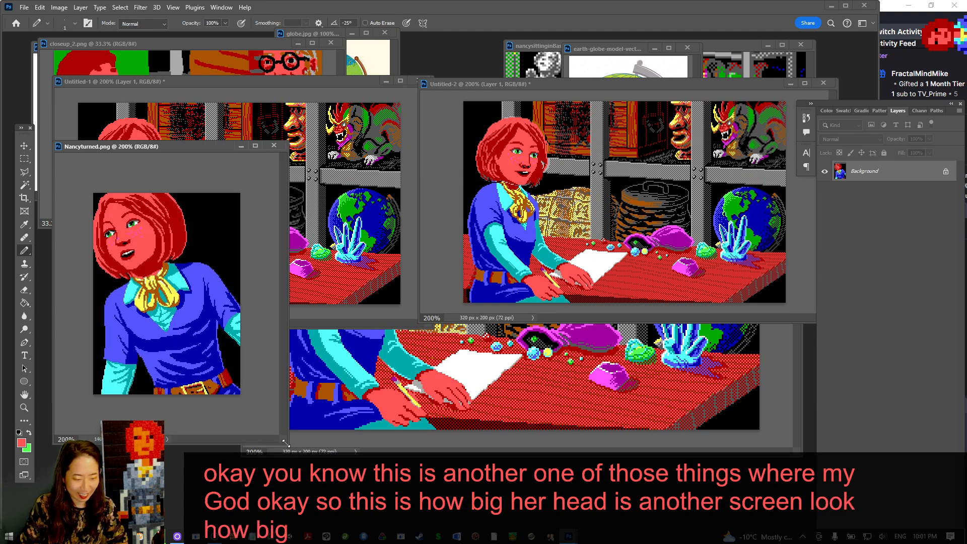
{"action": "left_click_drag", "start_coordinate": [166, 145], "coordinate": [749, 94]}
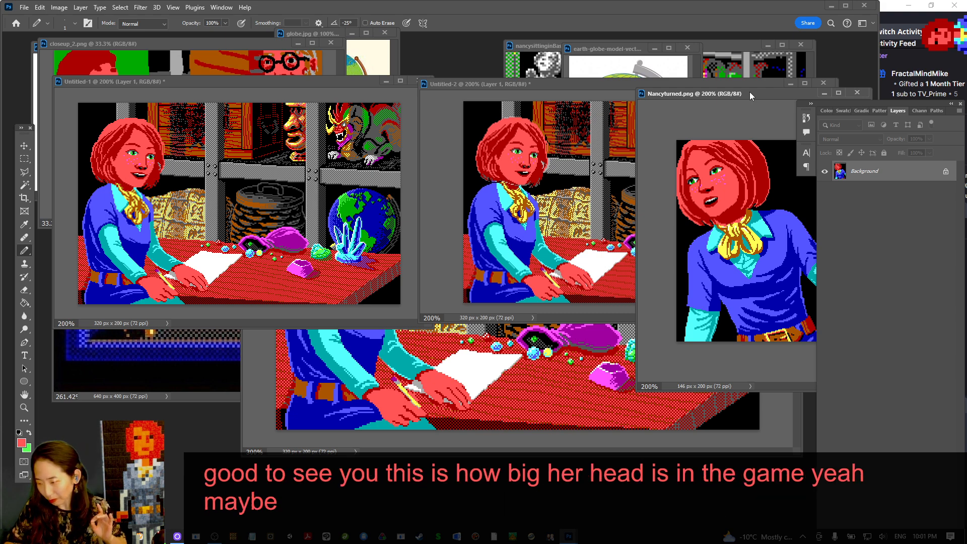
Bring Untitled-2 forward to compare the head sizes, and return to TCDOffice_closeupFORREAL4.psd
{"action": "left_click", "coordinate": [526, 85]}
{"action": "key", "text": "f"}
{"action": "key", "text": "f"}
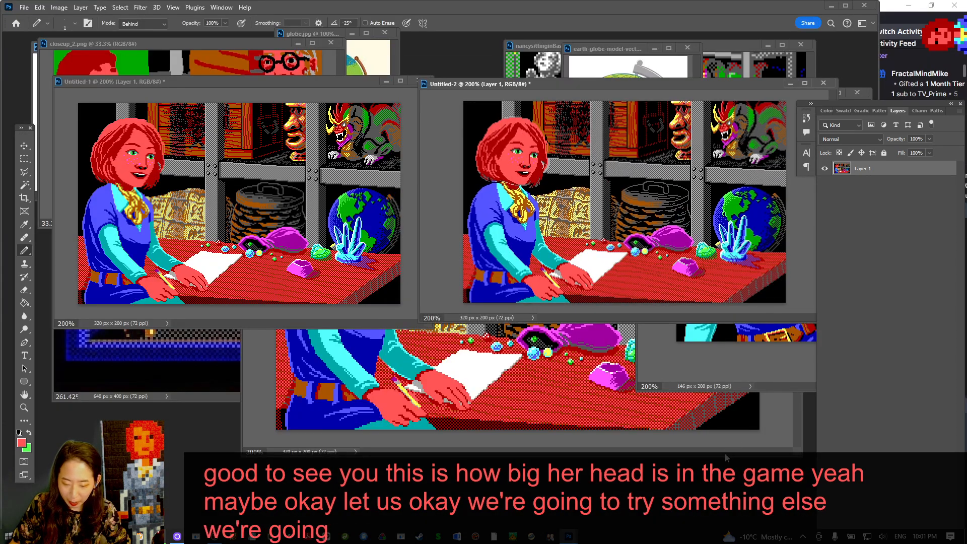
{"action": "left_click", "coordinate": [725, 455]}
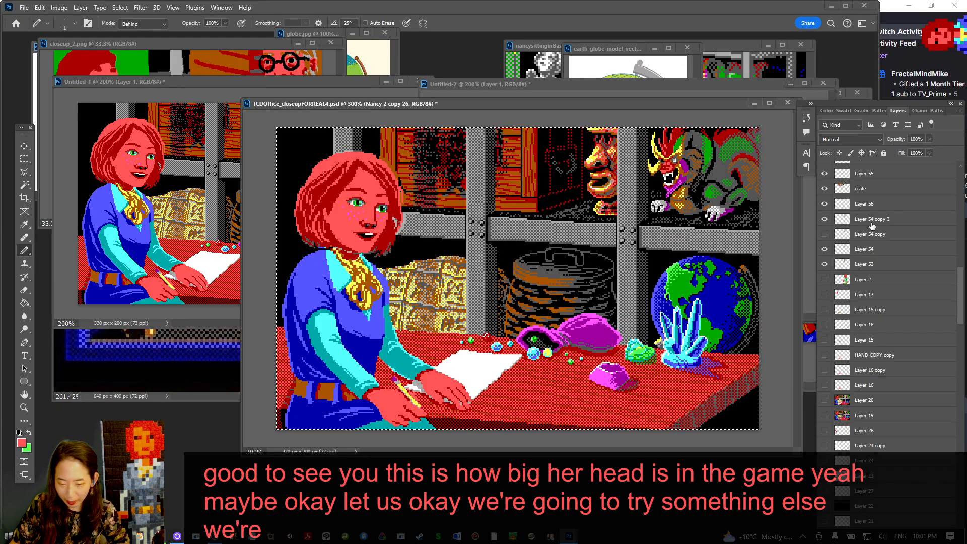
{"action": "scroll", "coordinate": [902, 287], "scroll_direction": "down", "scroll_amount": 5}
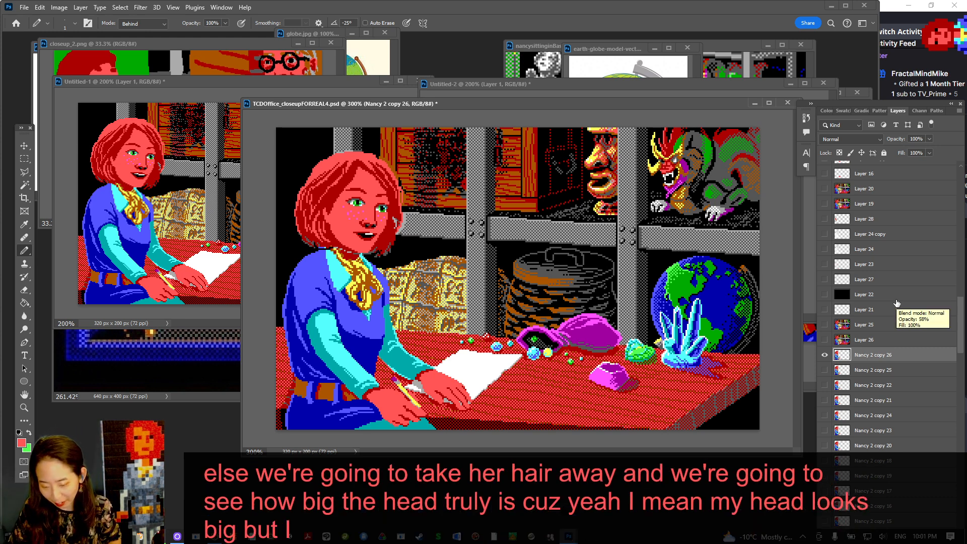
{"action": "right_click", "coordinate": [855, 355]}
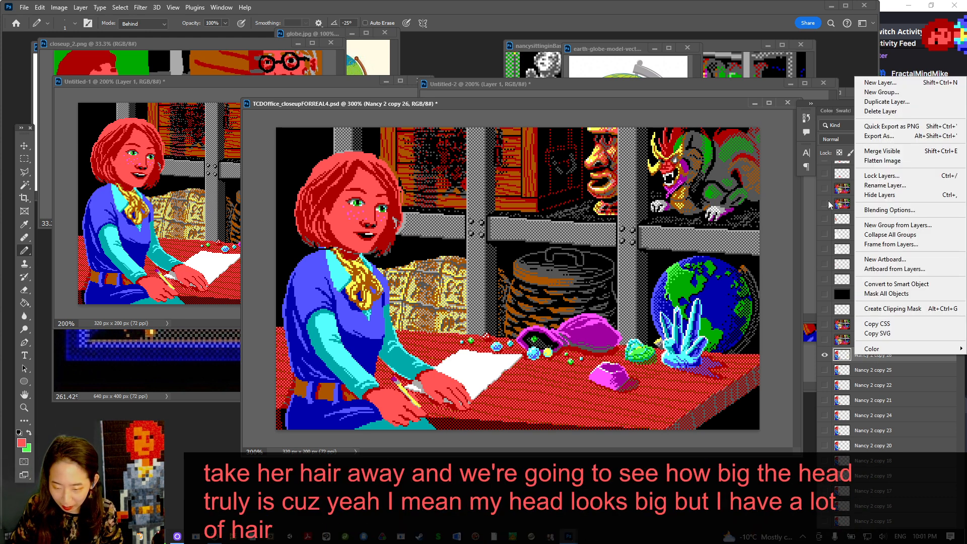
{"action": "left_click", "coordinate": [879, 102]}
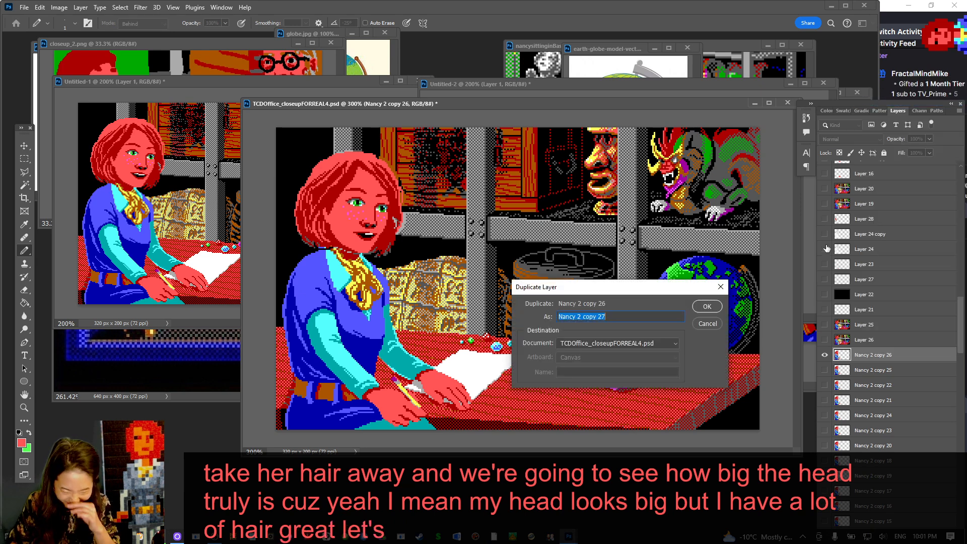
{"action": "key", "text": "Escape"}
Hide the Nancy 2 copy 26 layer, show Nancy 2 copy 25 instead, and duplicate that layer within the same document
{"action": "left_click", "coordinate": [824, 355]}
{"action": "left_click", "coordinate": [824, 369]}
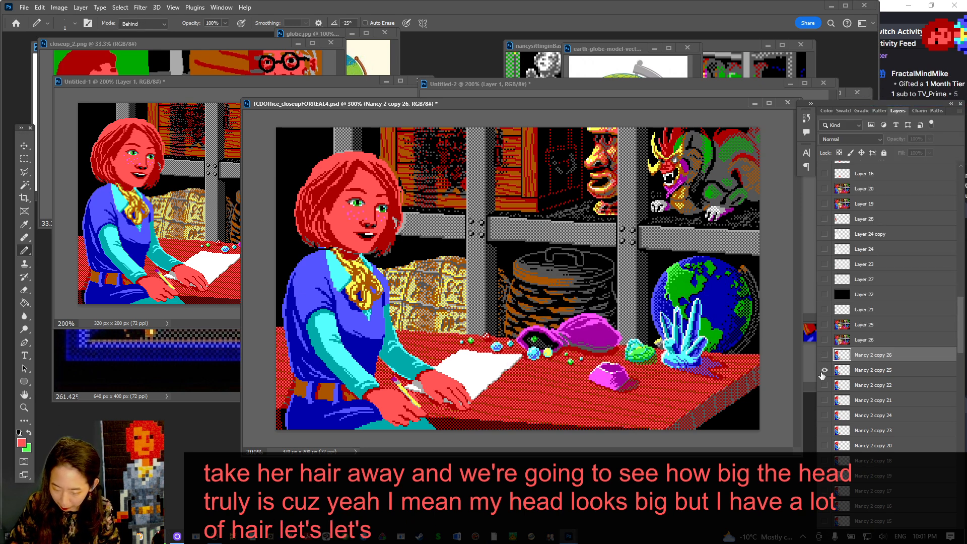
{"action": "left_click", "coordinate": [862, 370]}
{"action": "right_click", "coordinate": [862, 370]}
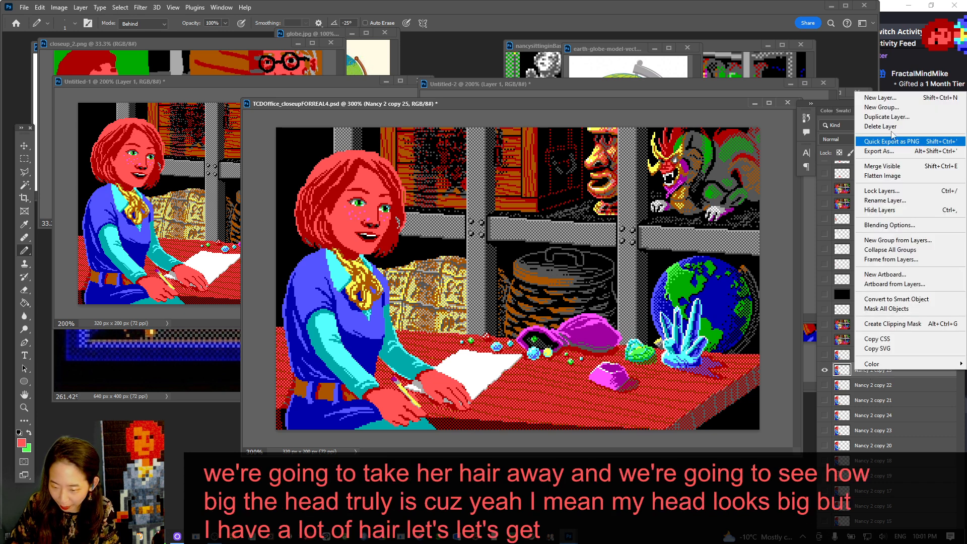
{"action": "left_click", "coordinate": [885, 117]}
{"action": "key", "text": "Return"}
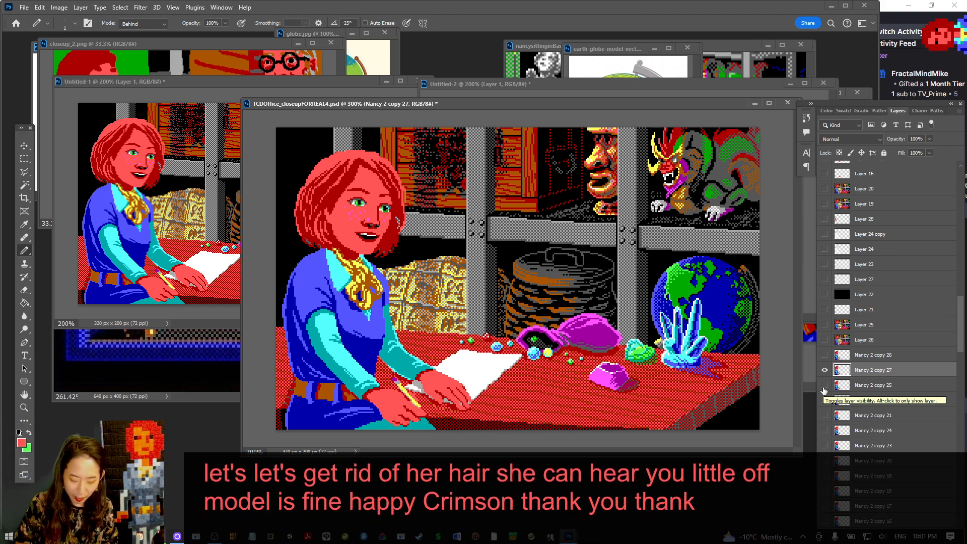
{"action": "scroll", "coordinate": [411, 334], "scroll_direction": "up", "scroll_amount": 1}
{"action": "left_click_drag", "start_coordinate": [411, 334], "coordinate": [459, 366]}
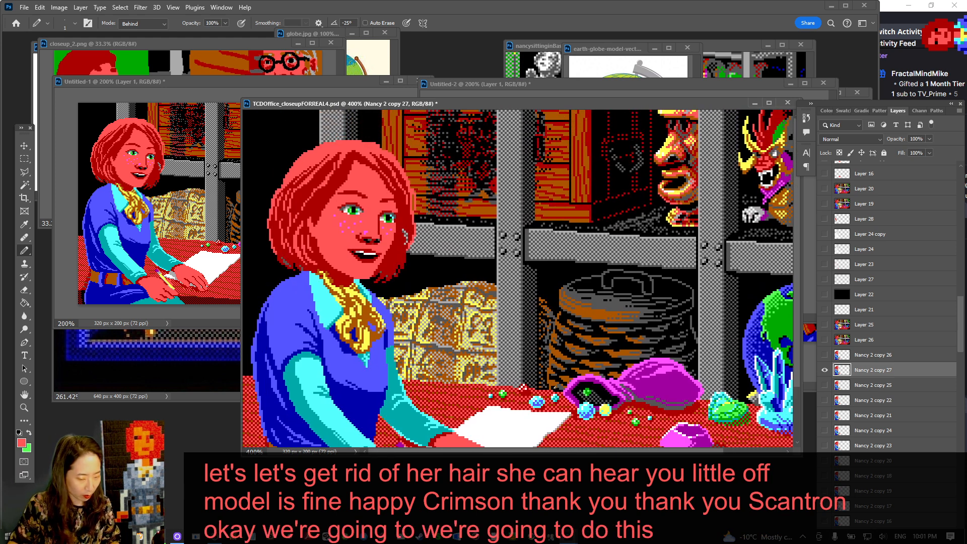
{"action": "key", "text": "w"}
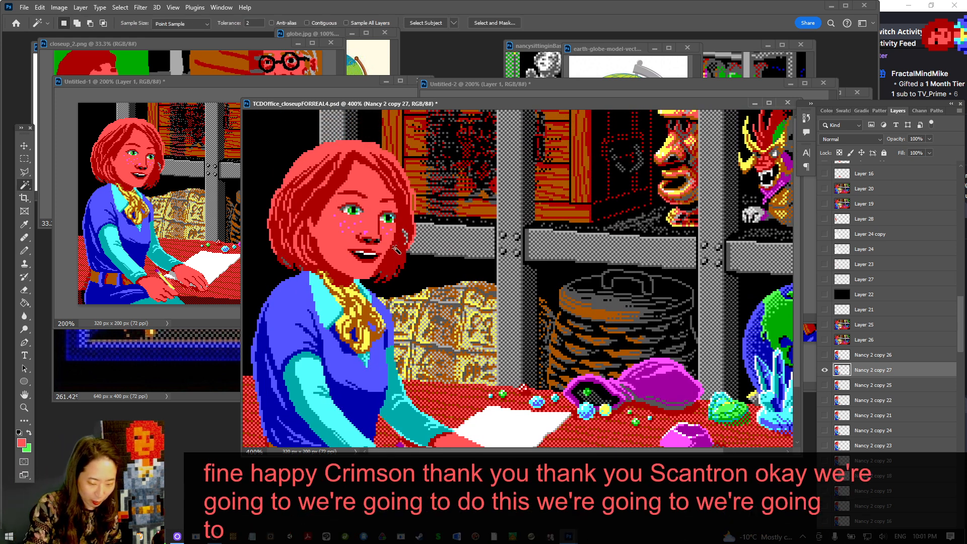
{"action": "left_click", "coordinate": [416, 263]}
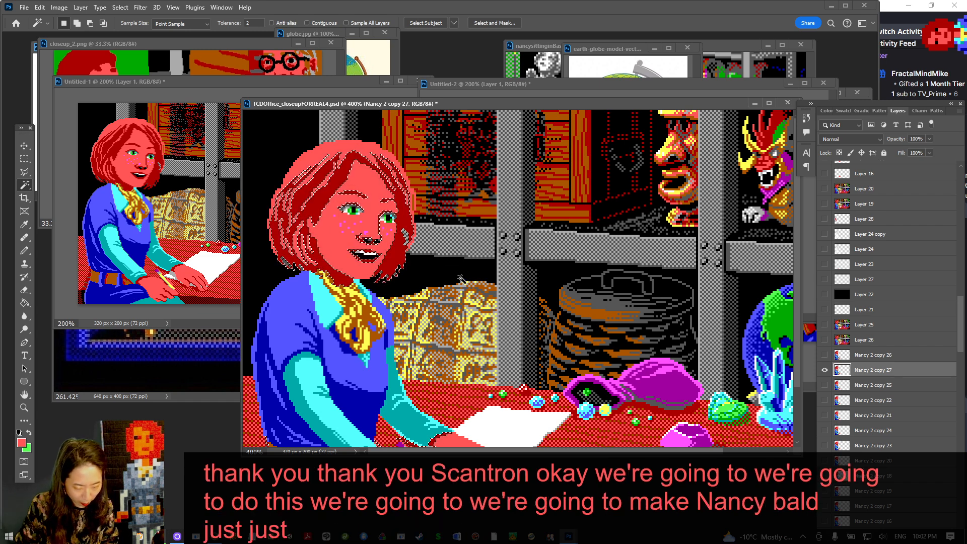
{"action": "key", "text": "Delete"}
{"action": "key", "text": "ctrl+d"}
Erase the hair beside the face and at the back of the woman's head on the duplicated layer
{"action": "key", "text": "e"}
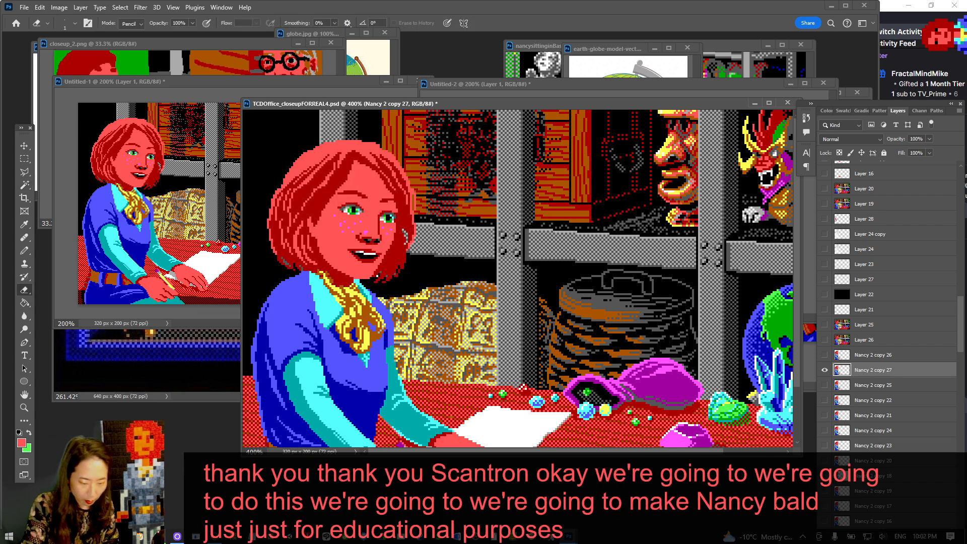
{"action": "mouse_move", "coordinate": [377, 272]}
{"action": "left_mouse_down"}
{"action": "mouse_move", "coordinate": [395, 249]}
{"action": "mouse_move", "coordinate": [384, 266]}
{"action": "mouse_move", "coordinate": [393, 264]}
{"action": "mouse_move", "coordinate": [407, 214]}
{"action": "mouse_move", "coordinate": [390, 175]}
{"action": "mouse_move", "coordinate": [414, 217]}
{"action": "left_mouse_up"}
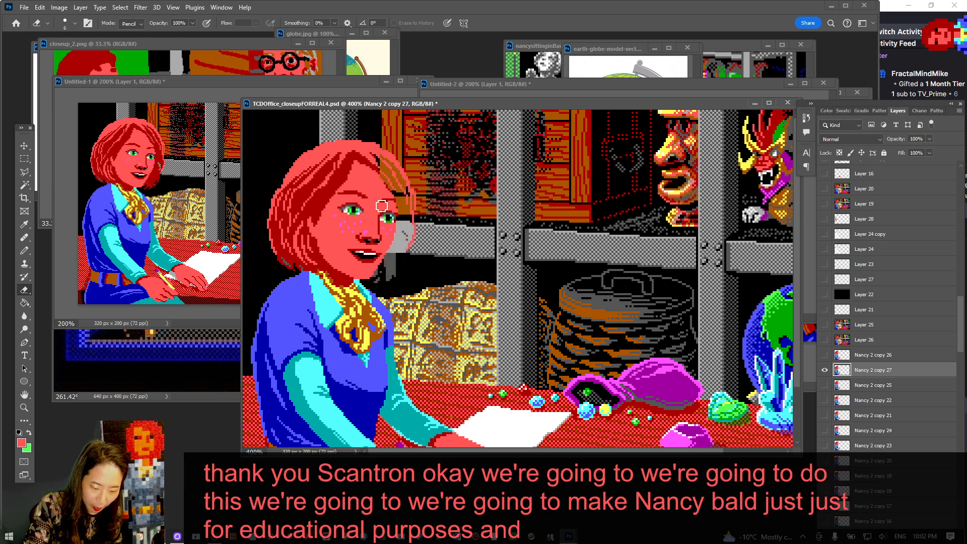
{"action": "mouse_move", "coordinate": [275, 208]}
{"action": "left_mouse_down"}
{"action": "mouse_move", "coordinate": [292, 257]}
{"action": "mouse_move", "coordinate": [274, 213]}
{"action": "mouse_move", "coordinate": [280, 191]}
{"action": "left_mouse_up"}
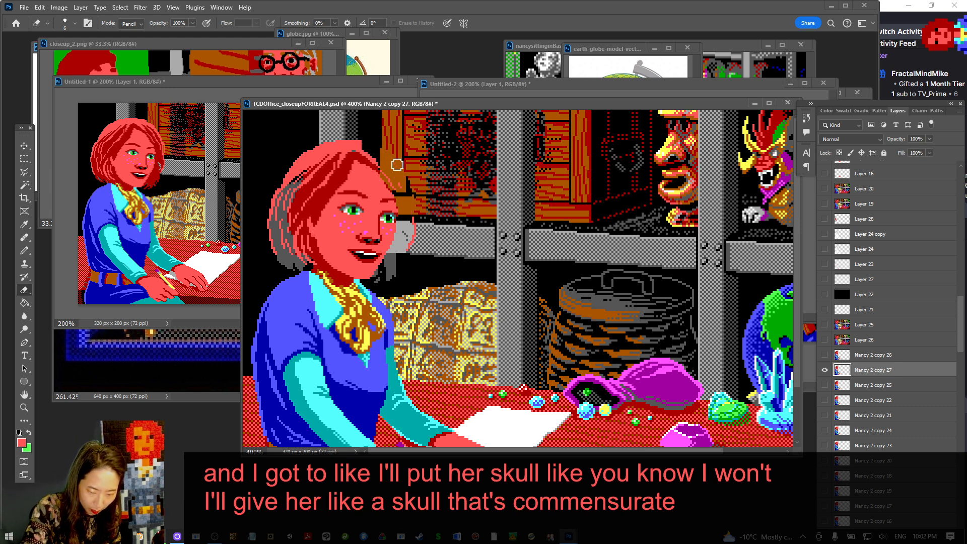
{"action": "left_click", "coordinate": [365, 173], "text": "alt"}
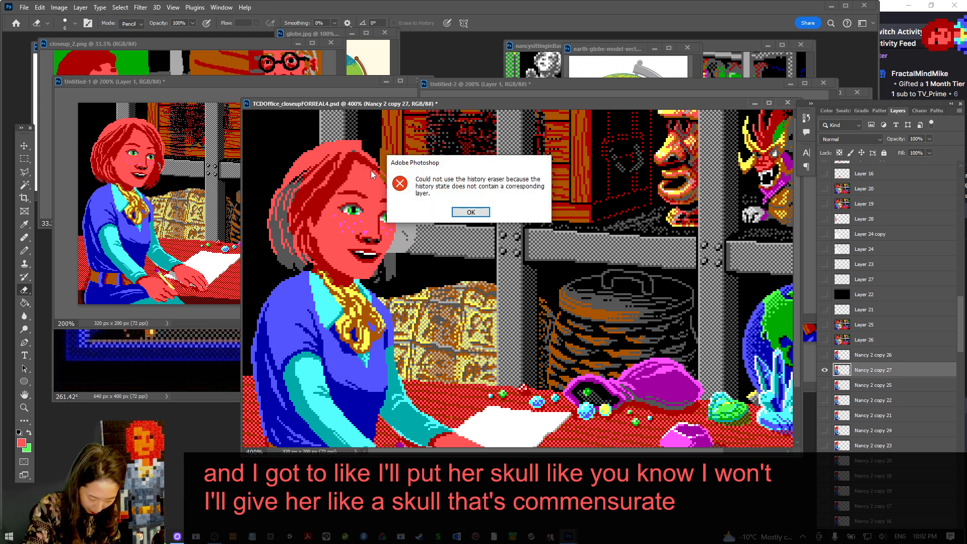
{"action": "key", "text": "Return"}
Add a new layer above Layer 12 and paint light red skin over the dark hair along the forehead
{"action": "key", "text": "b"}
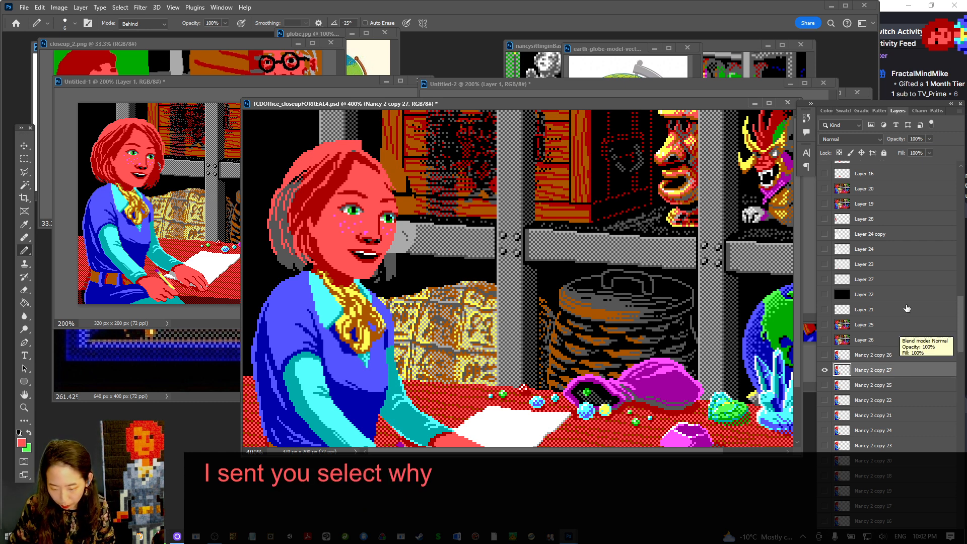
{"action": "scroll", "coordinate": [919, 339], "scroll_direction": "up", "scroll_amount": 5}
{"action": "scroll", "coordinate": [921, 331], "scroll_direction": "up", "scroll_amount": 6}
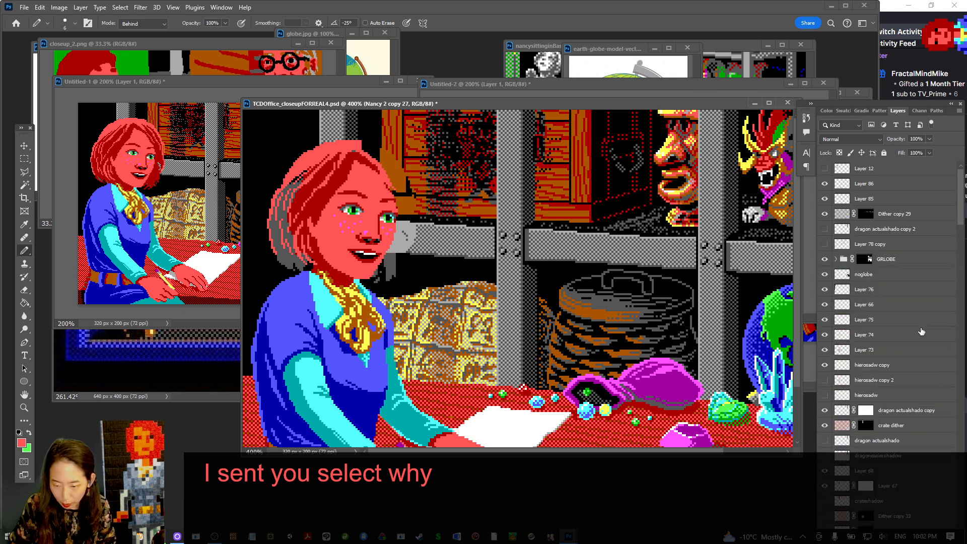
{"action": "left_click", "coordinate": [917, 168]}
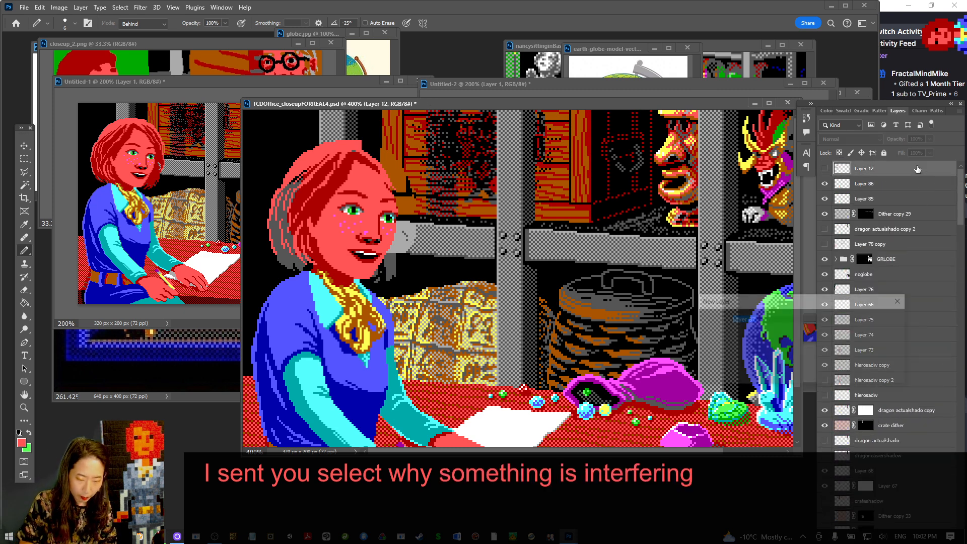
{"action": "key", "text": "ctrl+shift+alt+n"}
{"action": "left_click_drag", "start_coordinate": [350, 147], "coordinate": [383, 174]}
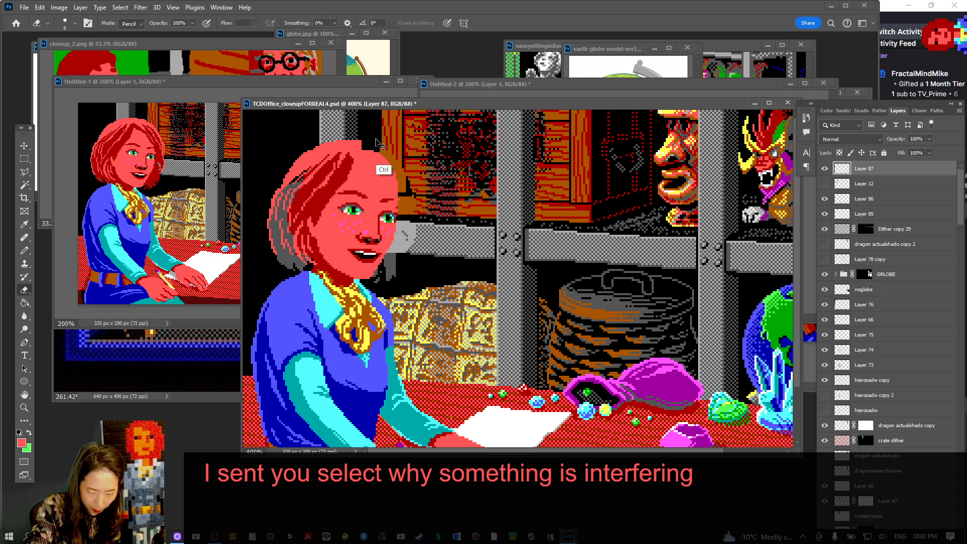
{"action": "key", "text": "b"}
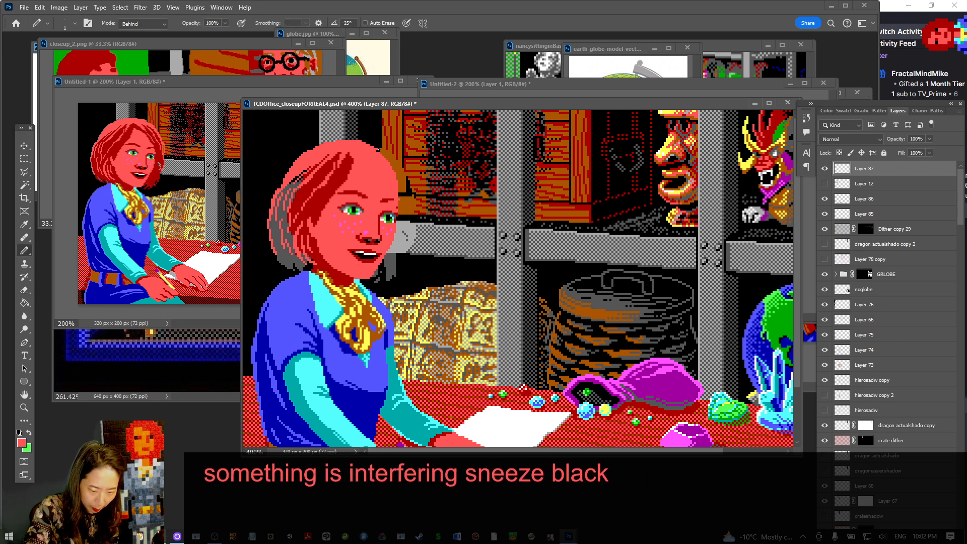
Sample a colour at the edge of the crown for touching up the head's outline, and save the document
{"action": "key", "text": "x"}
{"action": "left_click", "coordinate": [372, 146], "text": "alt"}
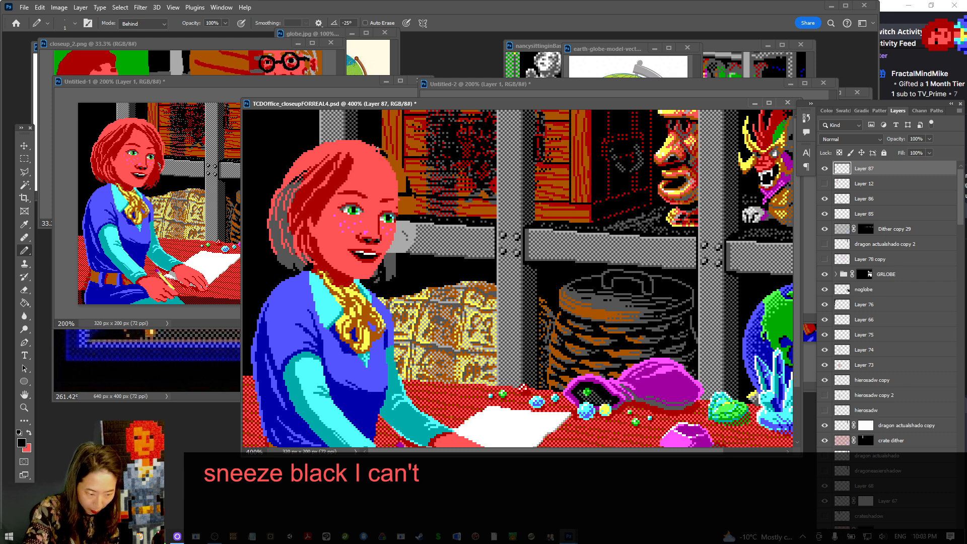
{"action": "key", "text": "ctrl+s"}
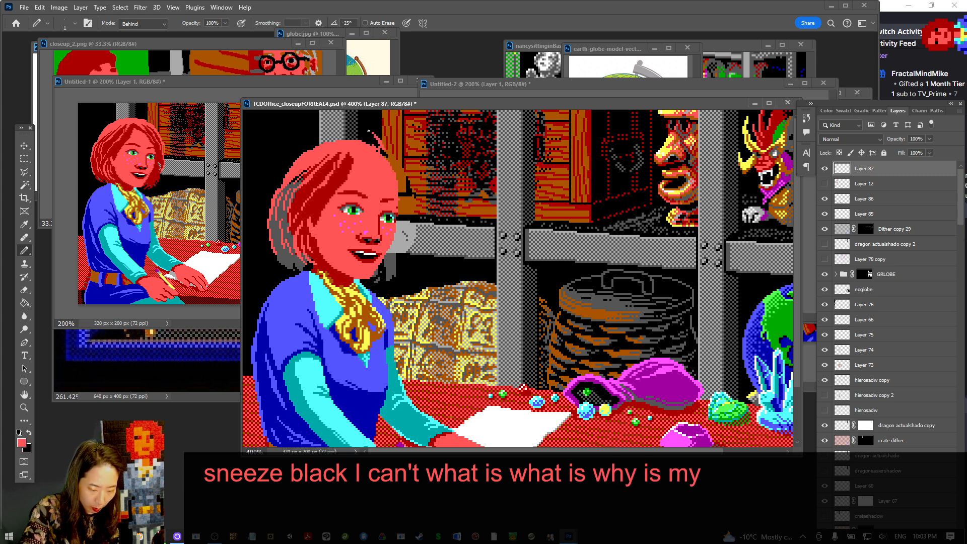
{"action": "key", "text": "ctrl+s"}
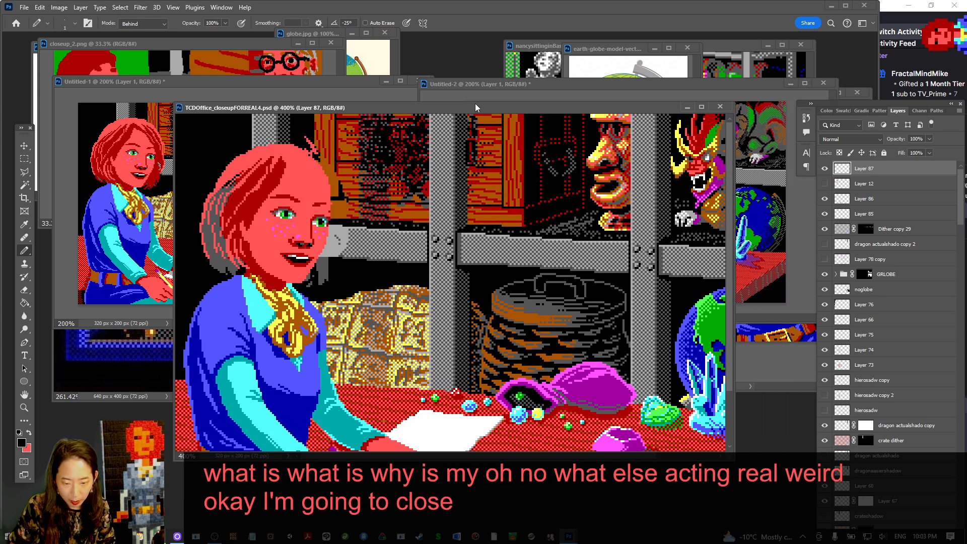
Close and reopen TCDOffice_closeupFORREAL4.psd, enlarge its window, and show the woman at 300%
{"action": "key", "text": "ctrl+w"}
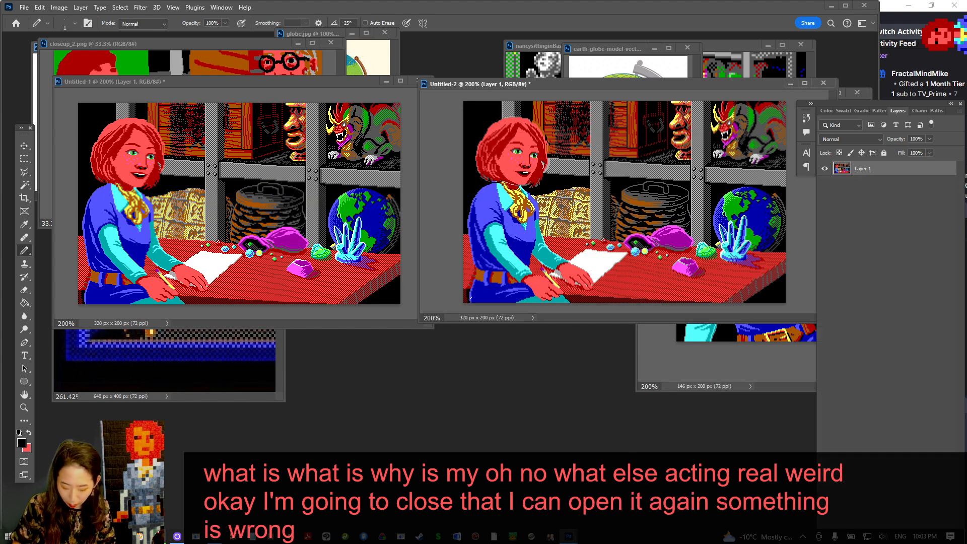
{"action": "key", "text": "ctrl+o"}
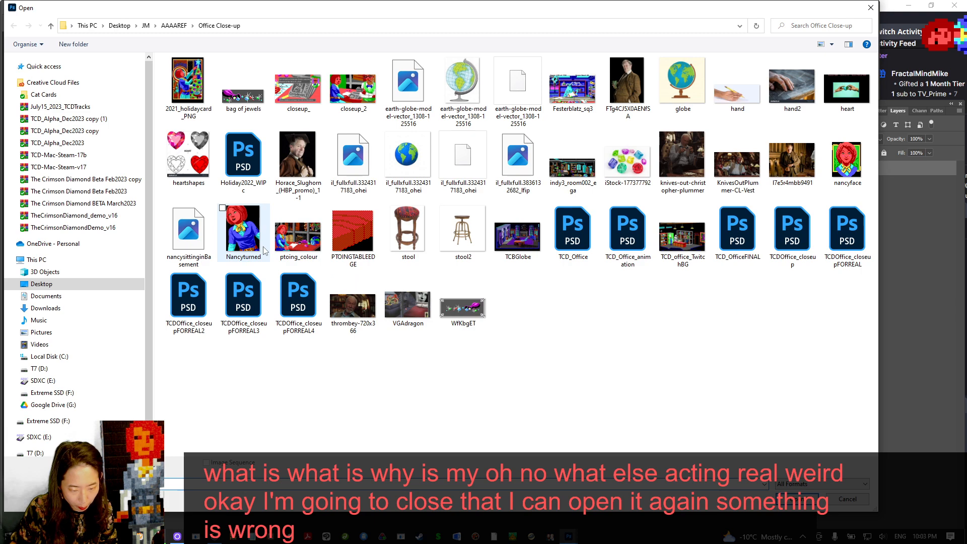
{"action": "double_click", "coordinate": [297, 298]}
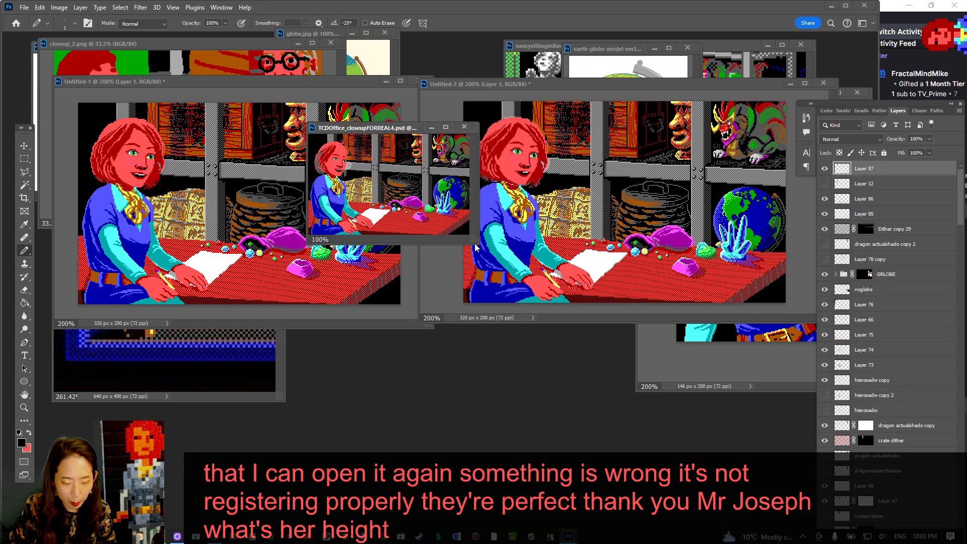
{"action": "left_click_drag", "start_coordinate": [478, 244], "coordinate": [745, 467]}
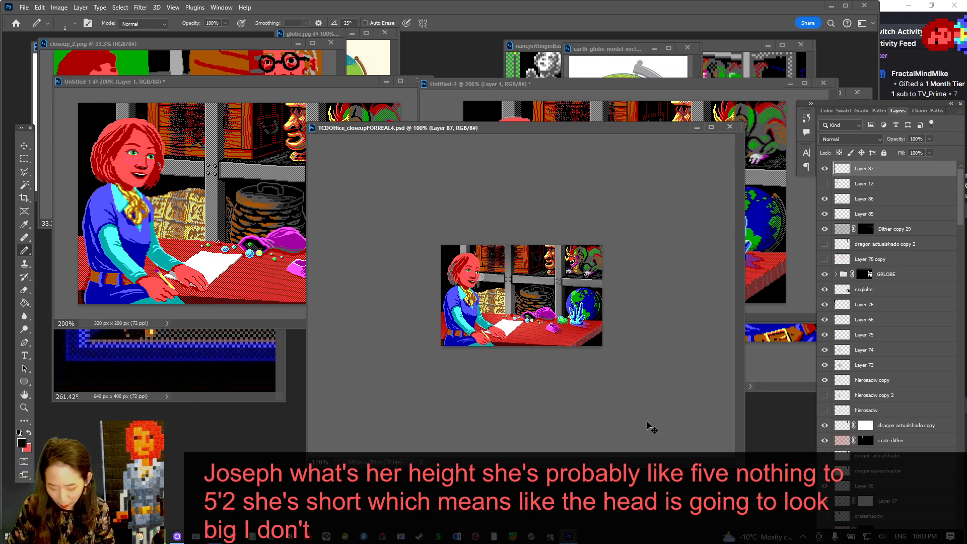
{"action": "key", "text": "ctrl+plus"}
{"action": "key", "text": "ctrl+plus"}
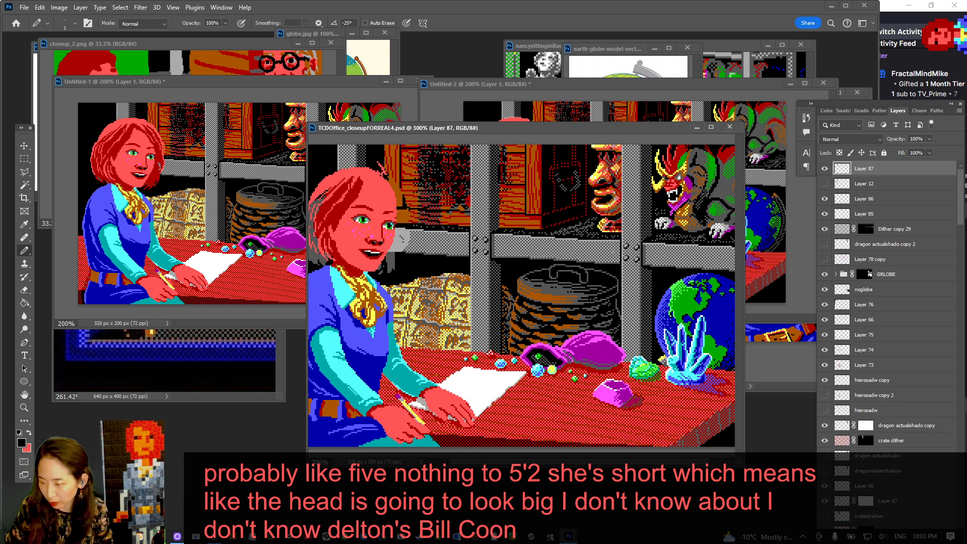
{"action": "left_click_drag", "start_coordinate": [644, 256], "coordinate": [699, 329]}
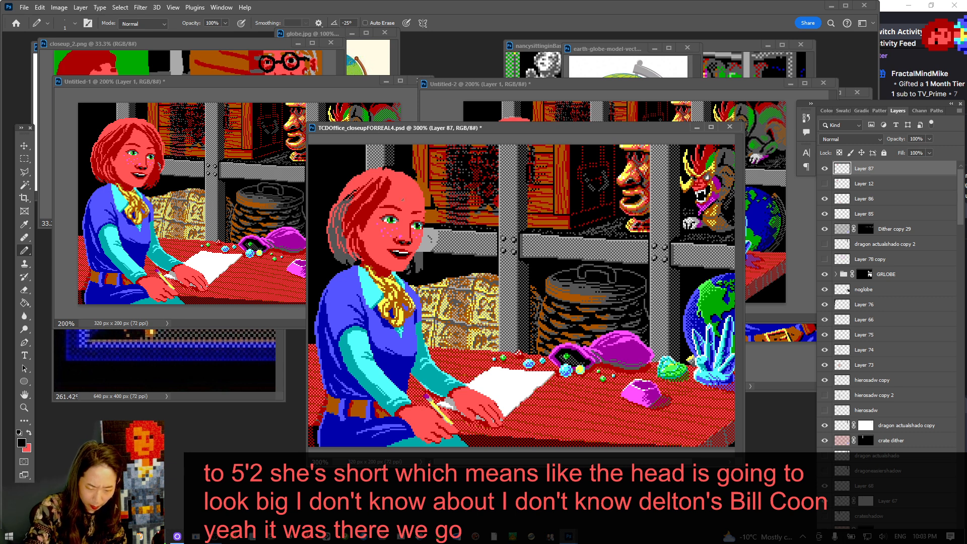
Paint the grey hair remnants behind the head black and cover the remaining hair on the skull with light red
{"action": "mouse_move", "coordinate": [334, 235]}
{"action": "left_mouse_down"}
{"action": "mouse_move", "coordinate": [351, 261]}
{"action": "mouse_move", "coordinate": [336, 257]}
{"action": "mouse_move", "coordinate": [355, 262]}
{"action": "mouse_move", "coordinate": [336, 229]}
{"action": "left_mouse_up"}
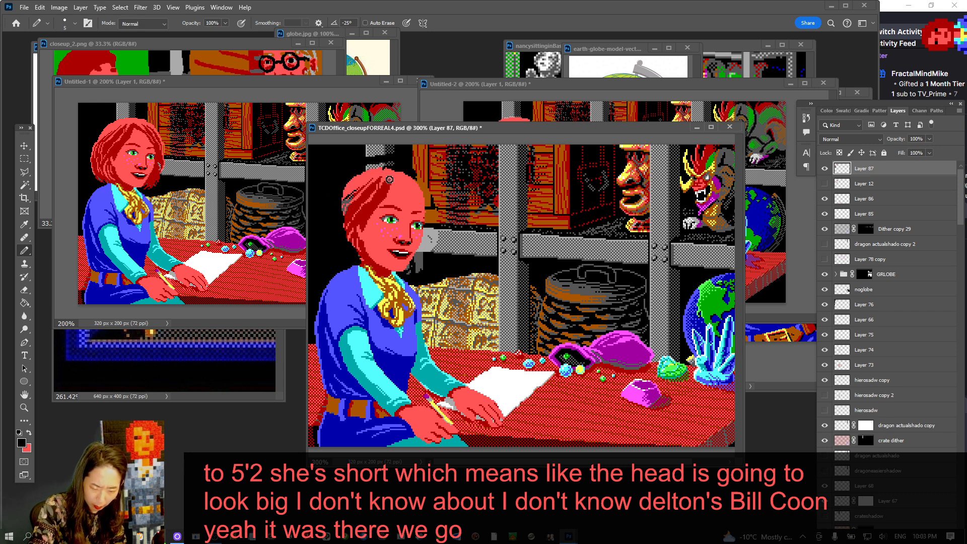
{"action": "key", "text": "x"}
{"action": "left_click_drag", "start_coordinate": [397, 184], "coordinate": [370, 185]}
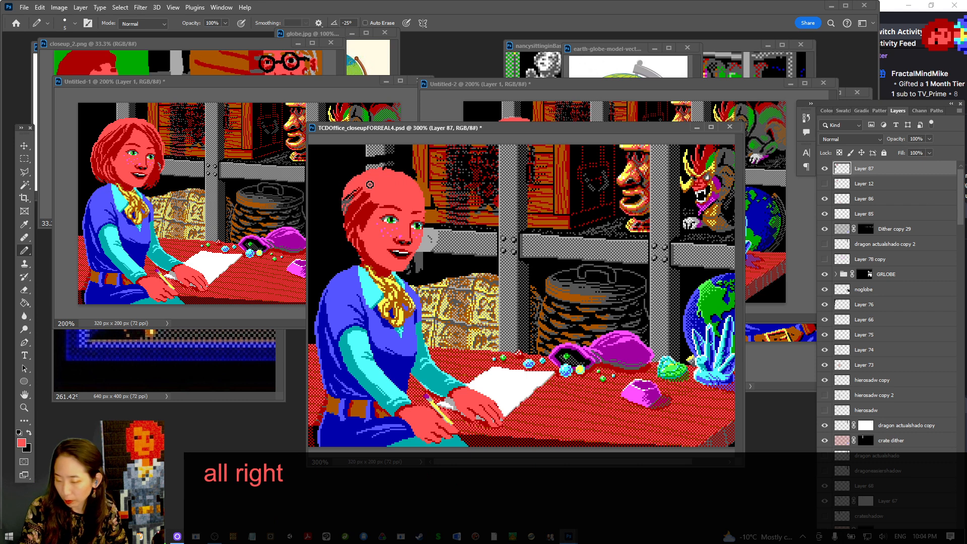
{"action": "mouse_move", "coordinate": [370, 184]}
{"action": "left_mouse_down"}
{"action": "mouse_move", "coordinate": [363, 221]}
{"action": "mouse_move", "coordinate": [357, 199]}
{"action": "mouse_move", "coordinate": [372, 183]}
{"action": "left_mouse_up"}
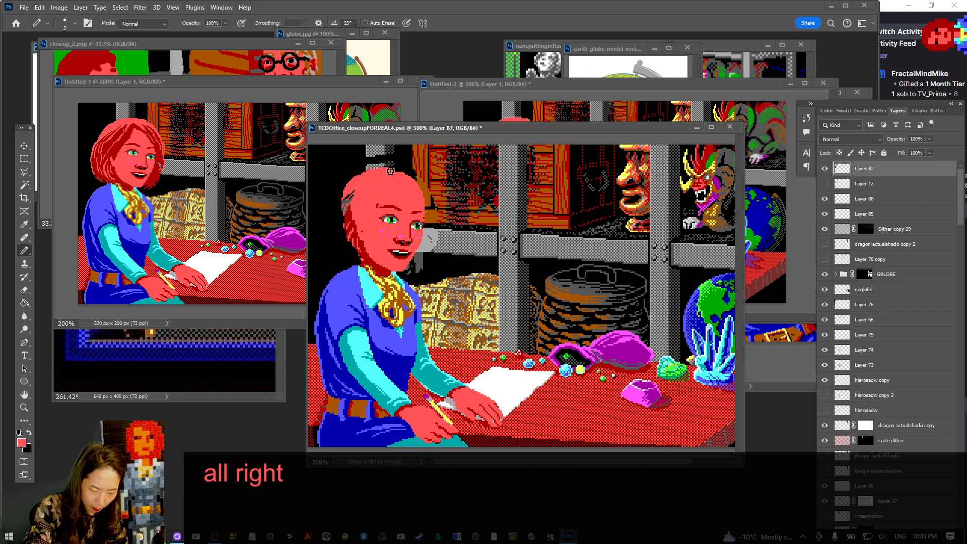
{"action": "mouse_move", "coordinate": [350, 193]}
{"action": "left_mouse_down"}
{"action": "mouse_move", "coordinate": [352, 221]}
{"action": "mouse_move", "coordinate": [374, 211]}
{"action": "mouse_move", "coordinate": [353, 197]}
{"action": "mouse_move", "coordinate": [363, 210]}
{"action": "mouse_move", "coordinate": [347, 210]}
{"action": "mouse_move", "coordinate": [360, 222]}
{"action": "left_mouse_up"}
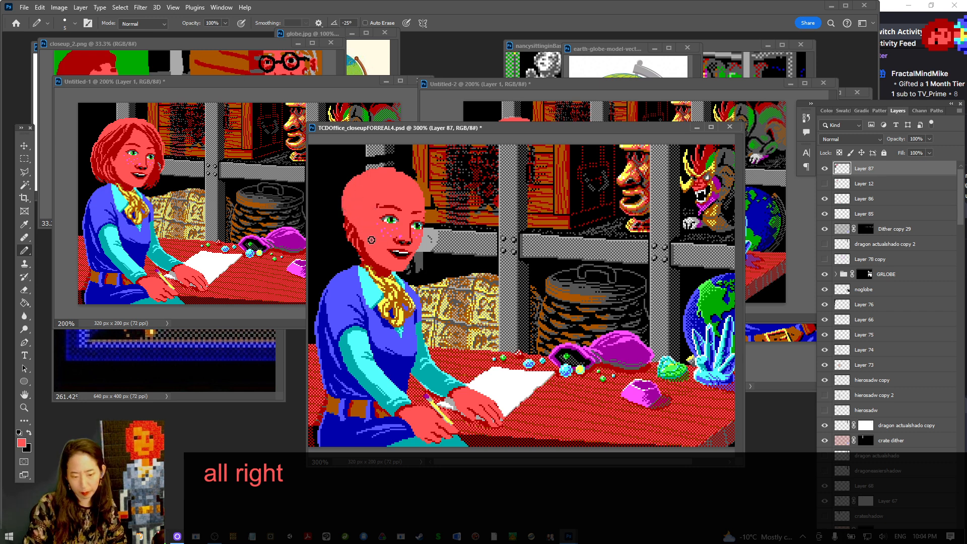
Trim the outline at the back and top of the bald skull with a smaller black pencil tip, and save the document
{"action": "key", "text": "x"}
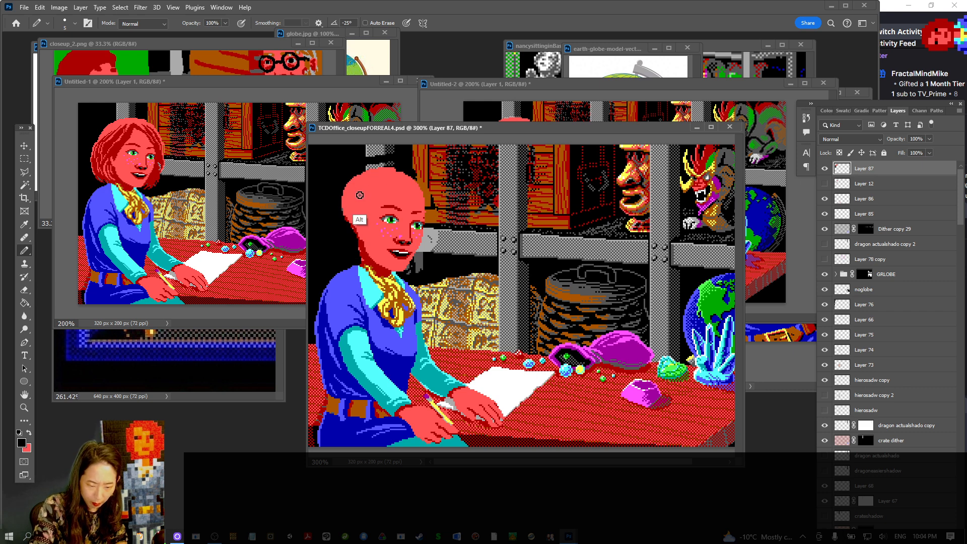
{"action": "left_click", "coordinate": [361, 226], "text": "alt"}
{"action": "key", "text": "x"}
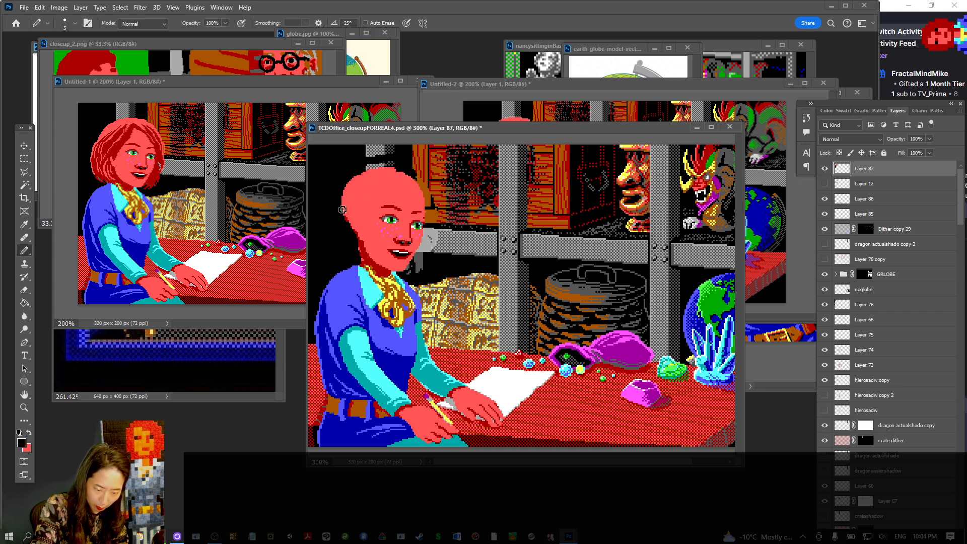
{"action": "left_click_drag", "start_coordinate": [352, 173], "coordinate": [339, 208]}
{"action": "key", "text": "ctrl+z"}
{"action": "key", "text": "bracketleft"}
{"action": "key", "text": "bracketleft"}
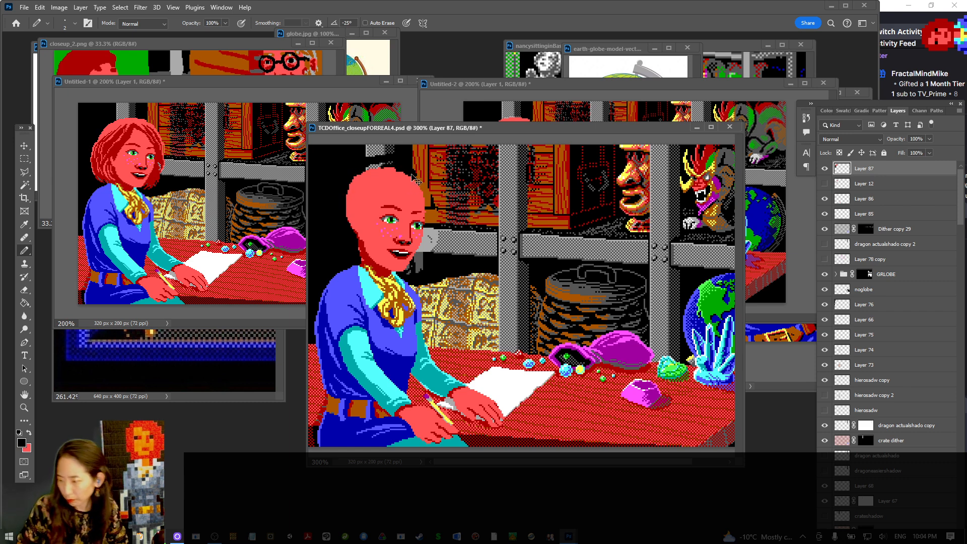
{"action": "key", "text": "ctrl+s"}
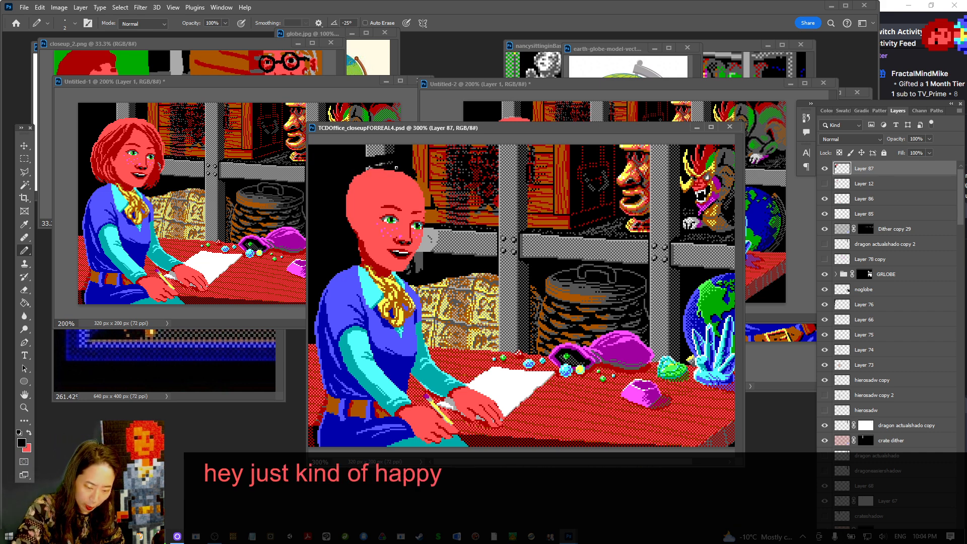
Paint black over the stray pixels above the bald skull and the grey hair remnants beside the jaw
{"action": "left_click", "coordinate": [365, 166]}
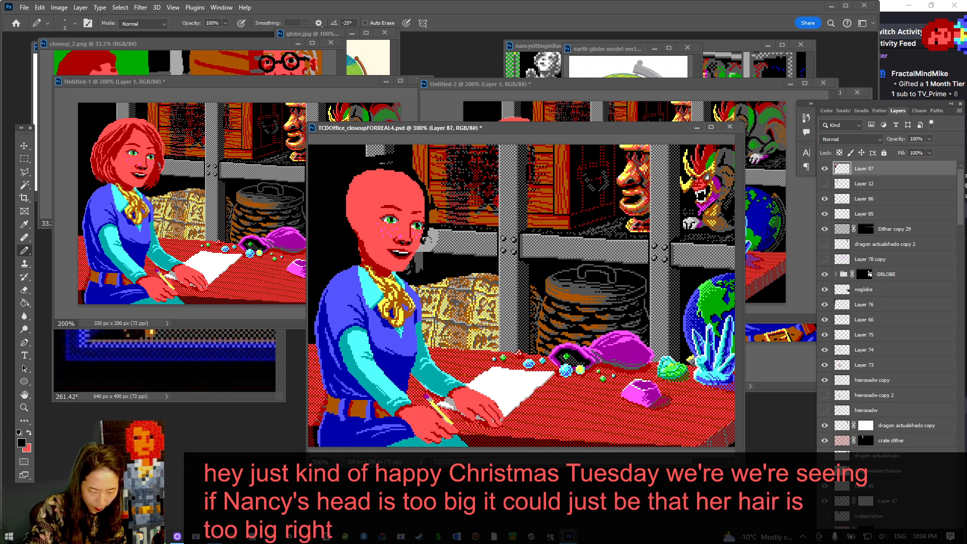
{"action": "left_click_drag", "start_coordinate": [421, 254], "coordinate": [416, 273]}
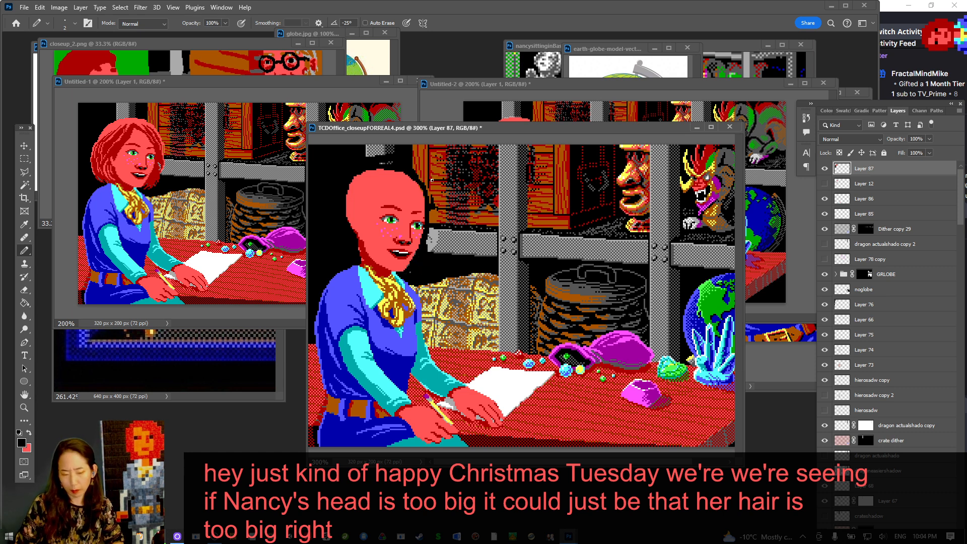
Draw a rough ear on the side of the bald head with sampled dark red and light red, and save the document
{"action": "left_click", "coordinate": [350, 218], "text": "alt"}
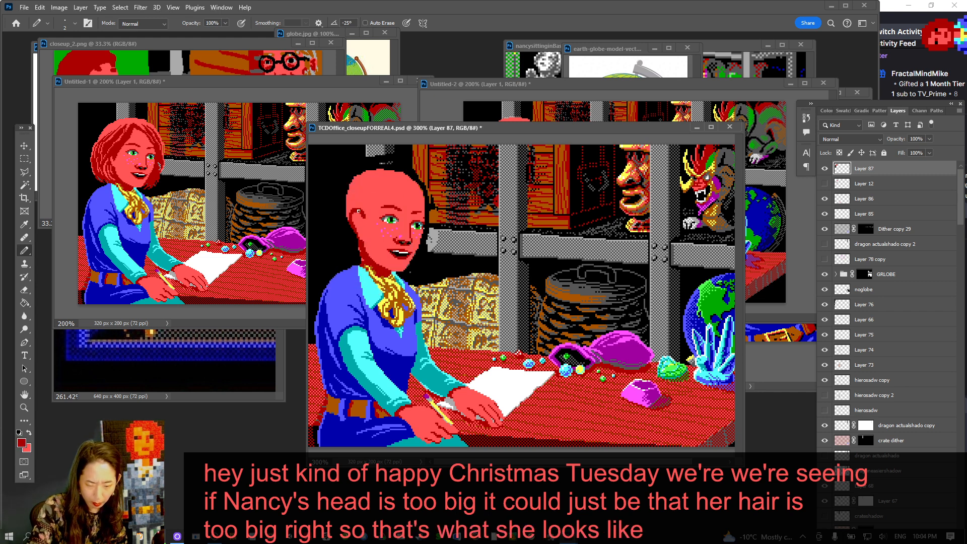
{"action": "left_click", "coordinate": [348, 215], "text": "alt"}
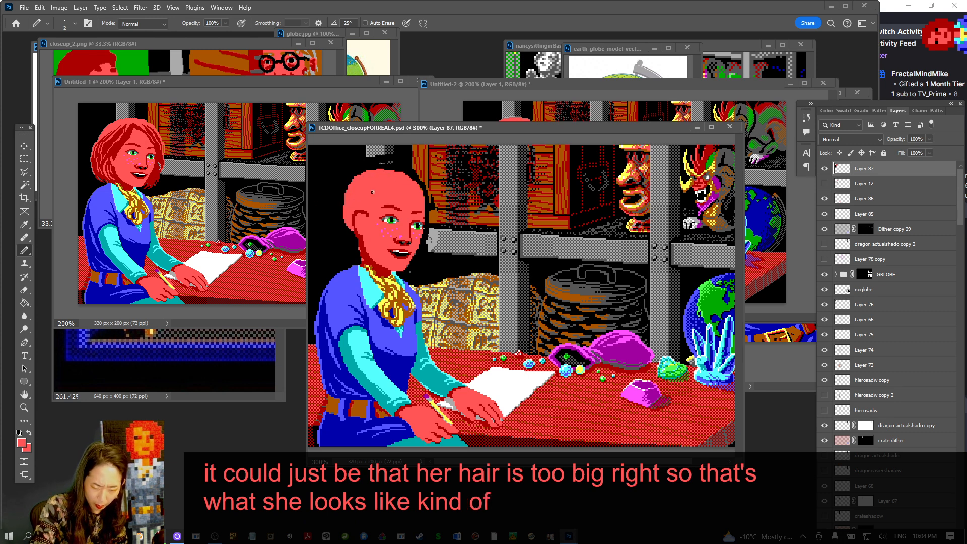
{"action": "left_click", "coordinate": [364, 253], "text": "alt"}
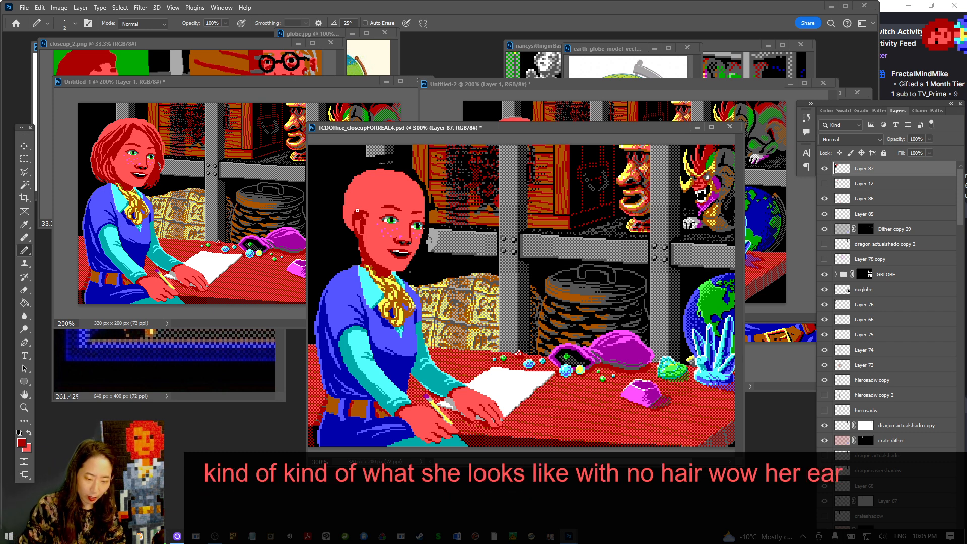
{"action": "key", "text": "x"}
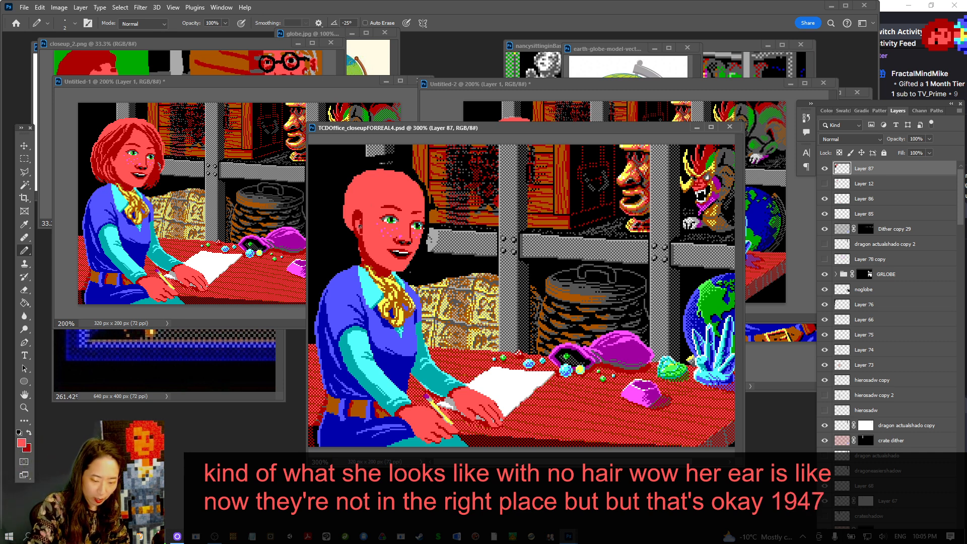
{"action": "left_click", "coordinate": [360, 227]}
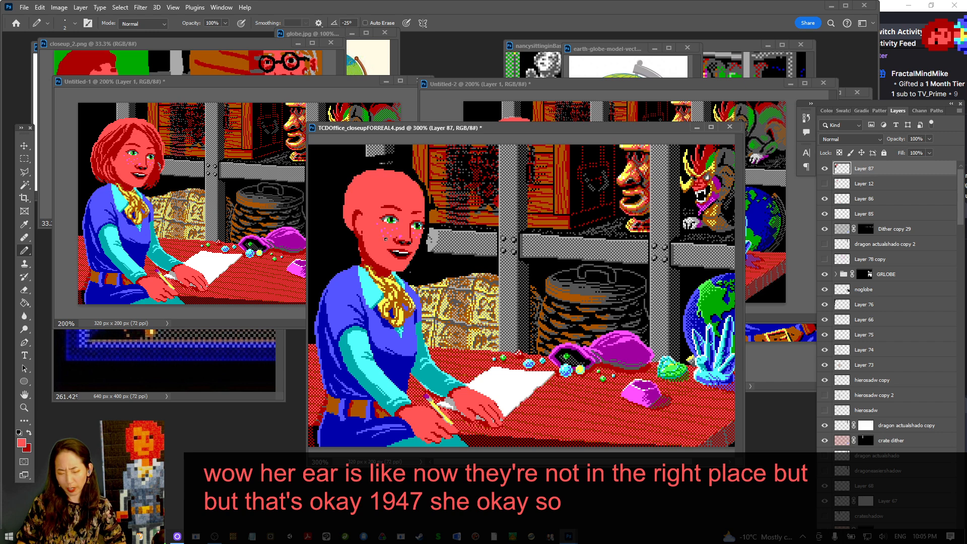
Show the bald close-up at 200% and reposition the Untitled-1 window beside it to compare the head sizes
{"action": "key", "text": "ctrl+minus"}
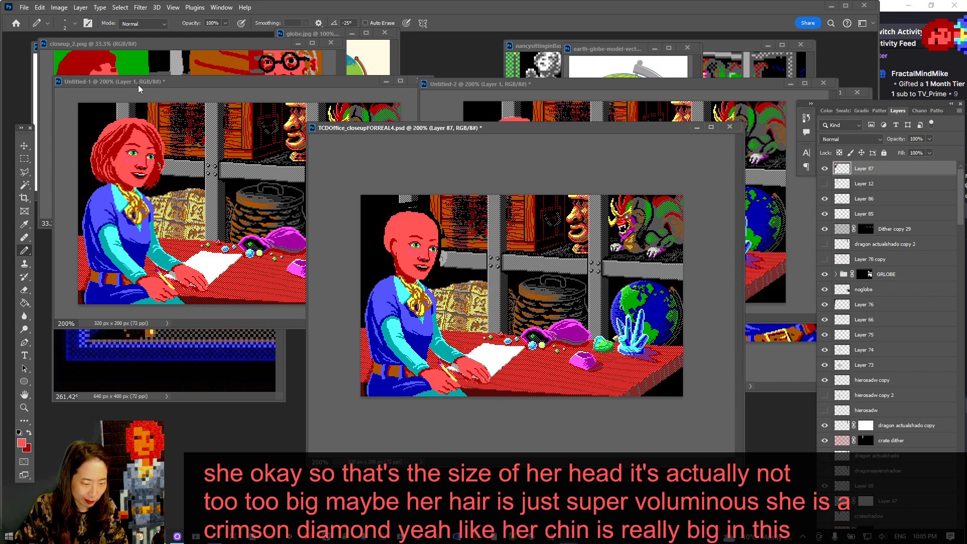
{"action": "left_click_drag", "start_coordinate": [138, 85], "coordinate": [134, 303]}
{"action": "left_click", "coordinate": [274, 282]}
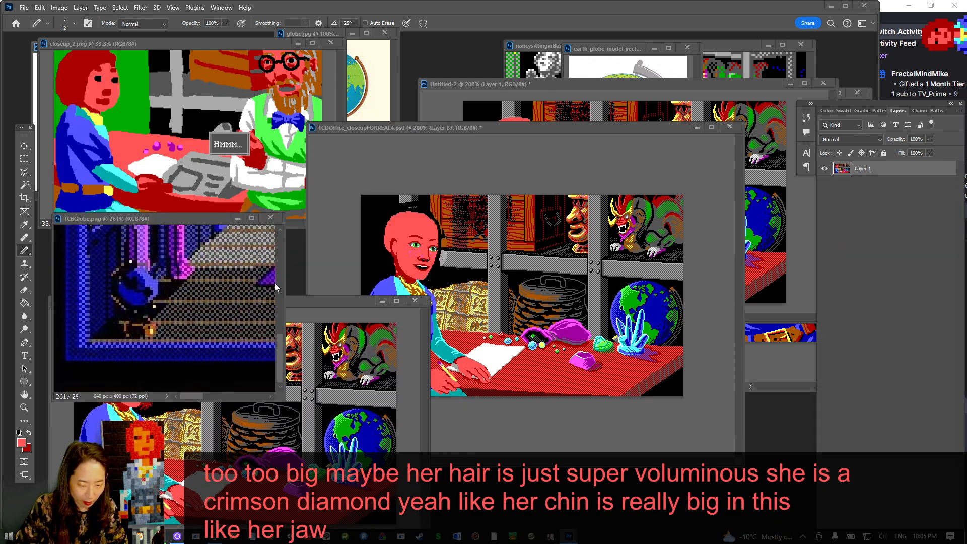
{"action": "left_click_drag", "start_coordinate": [292, 297], "coordinate": [292, 101]}
{"action": "left_click", "coordinate": [471, 139]}
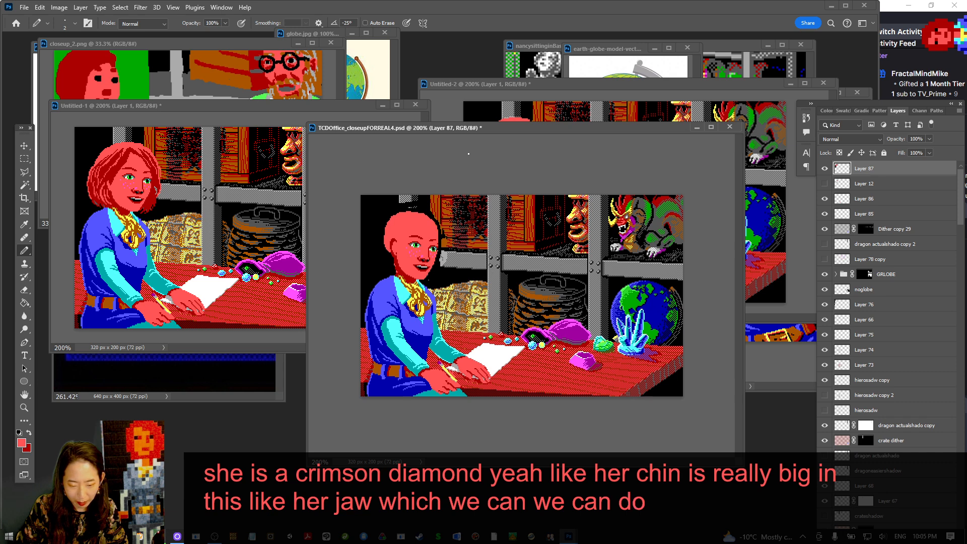
Hide the bald-head Layer 87 and show Nancy 2 copy 25 in place of Nancy 2 copy 27
{"action": "left_click", "coordinate": [820, 167]}
{"action": "left_click_drag", "start_coordinate": [961, 171], "coordinate": [962, 329]}
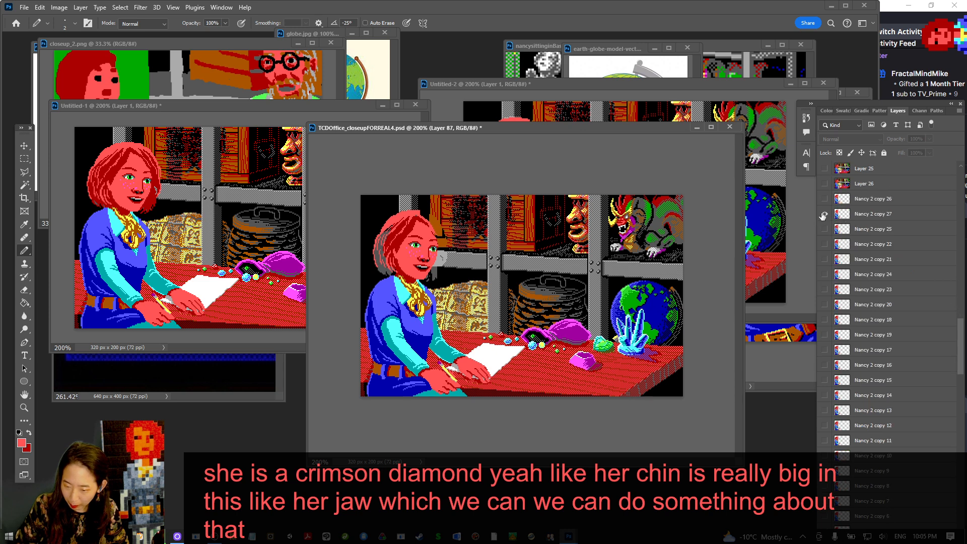
{"action": "left_click", "coordinate": [824, 229]}
{"action": "left_click", "coordinate": [824, 229]}
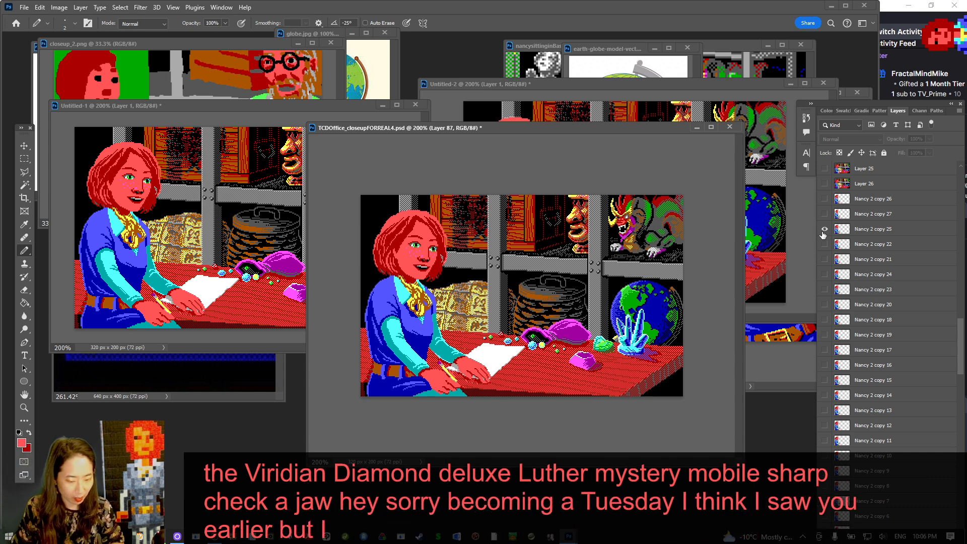
{"action": "key", "text": "ctrl+plus"}
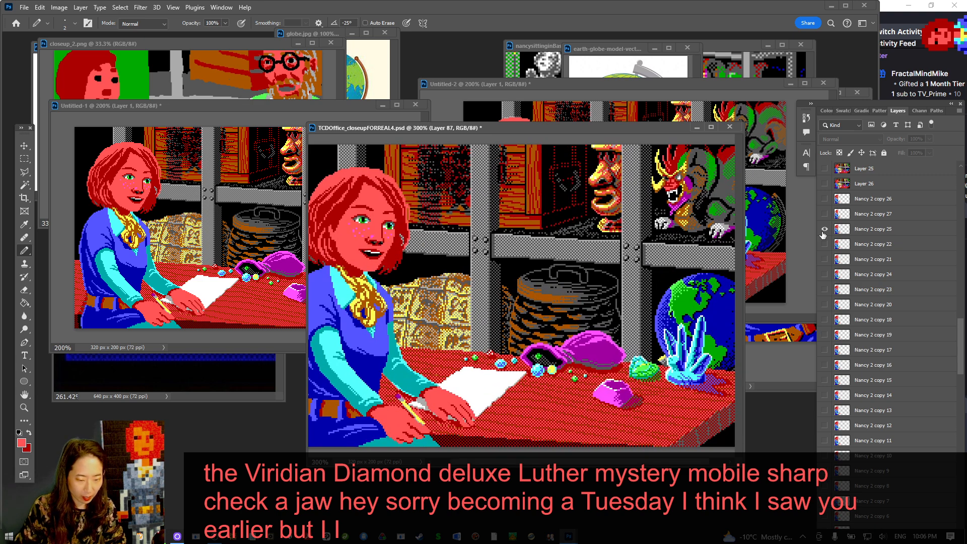
{"action": "key", "text": "ctrl+minus"}
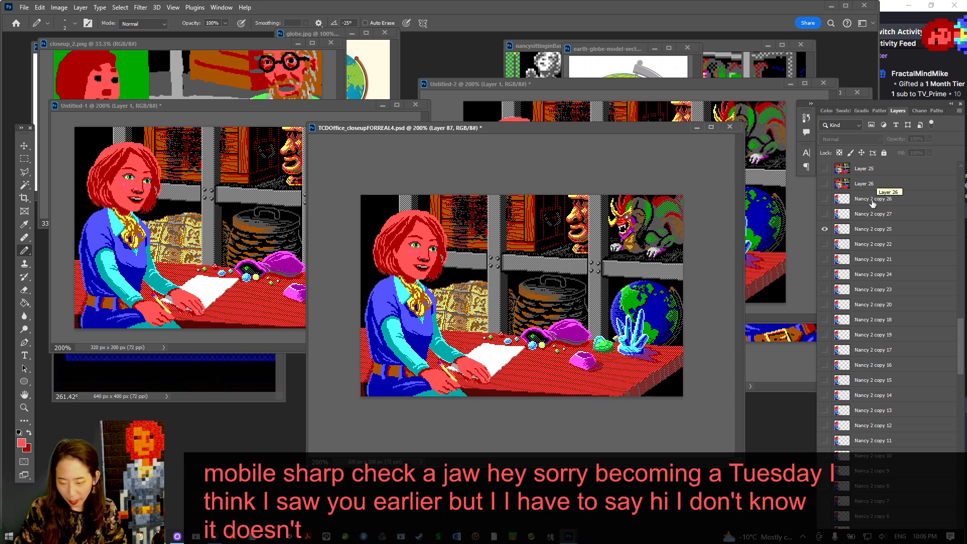
Hide Nancy 2 copy 25 and line up Untitled-1 beside Untitled-2 to compare their head sizes
{"action": "left_click", "coordinate": [829, 223]}
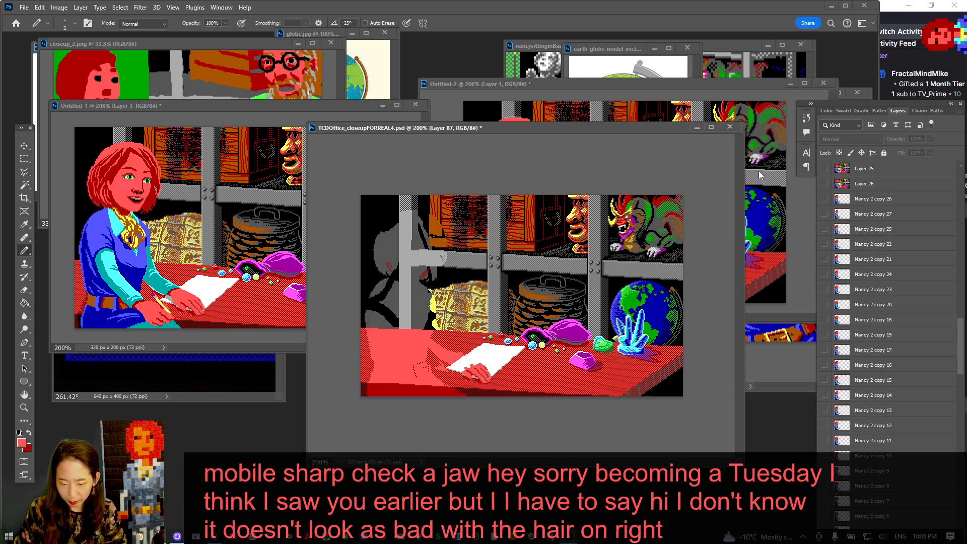
{"action": "left_click", "coordinate": [603, 93]}
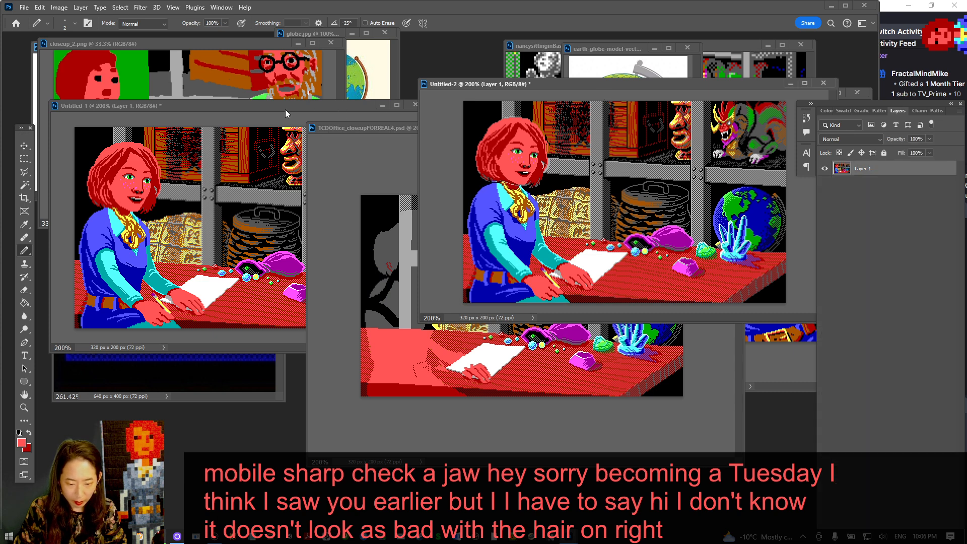
{"action": "left_click", "coordinate": [258, 116]}
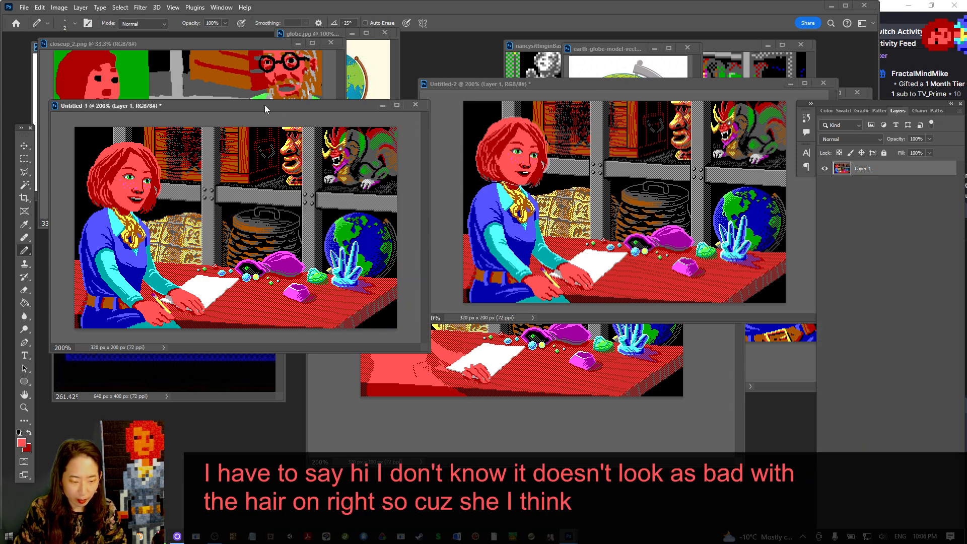
{"action": "left_click_drag", "start_coordinate": [264, 104], "coordinate": [265, 81]}
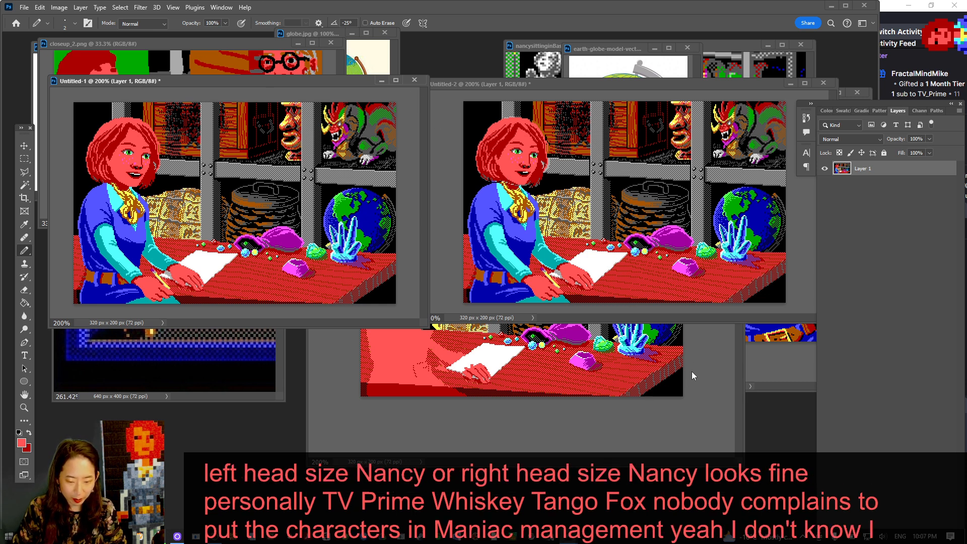
Make Nancy 2 copy 25 visible in TCDOffice_closeupFORREAL4.psd and save the document
{"action": "left_click", "coordinate": [710, 382]}
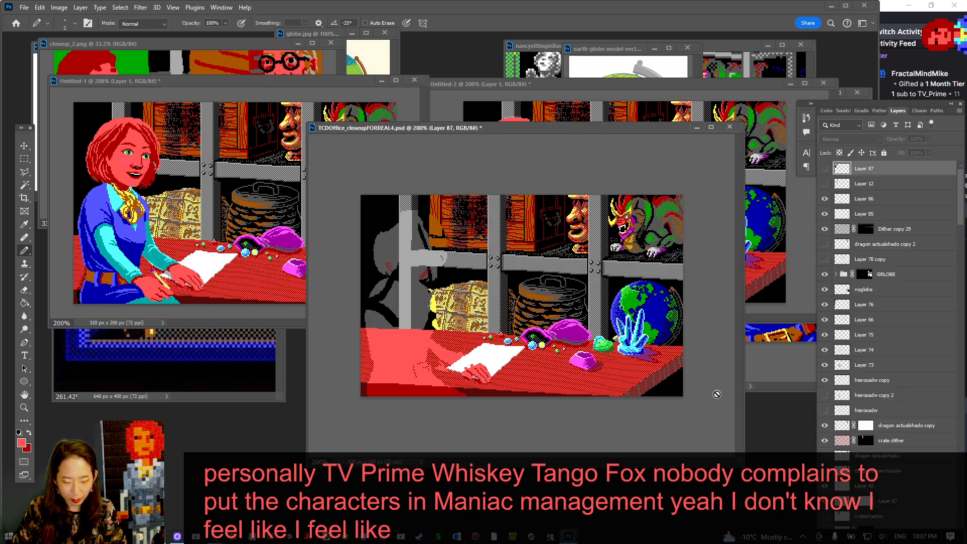
{"action": "scroll", "coordinate": [821, 367], "scroll_direction": "down", "scroll_amount": 10}
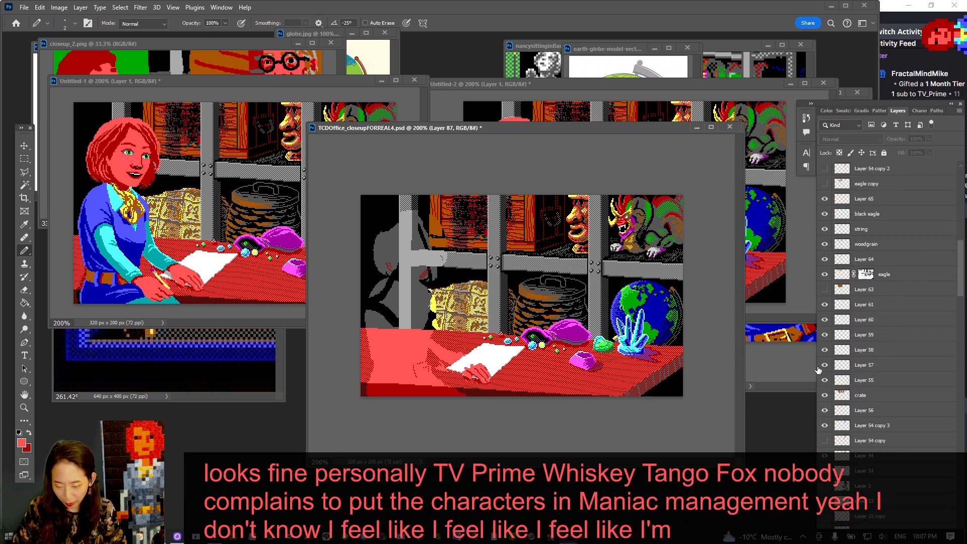
{"action": "scroll", "coordinate": [823, 370], "scroll_direction": "down", "scroll_amount": 6}
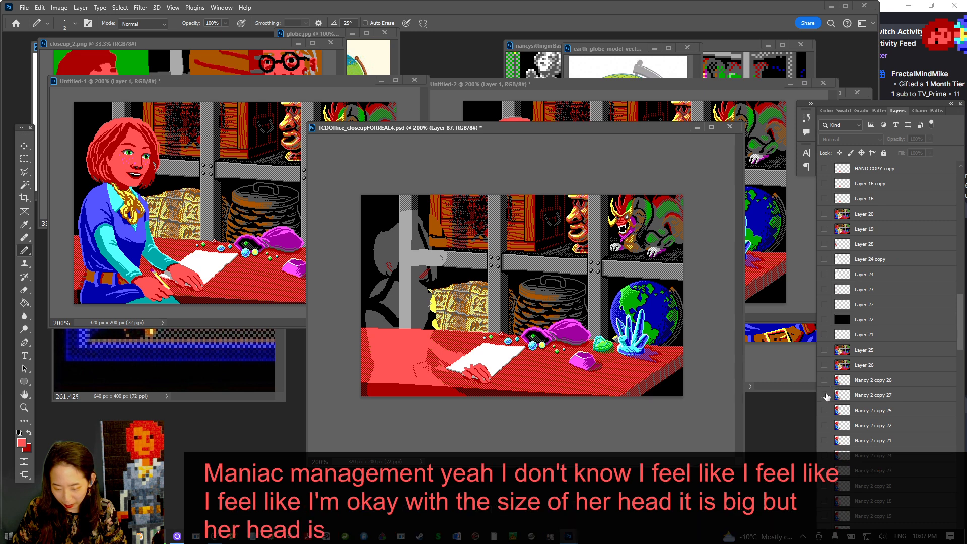
{"action": "left_click", "coordinate": [821, 383]}
{"action": "left_click", "coordinate": [824, 410]}
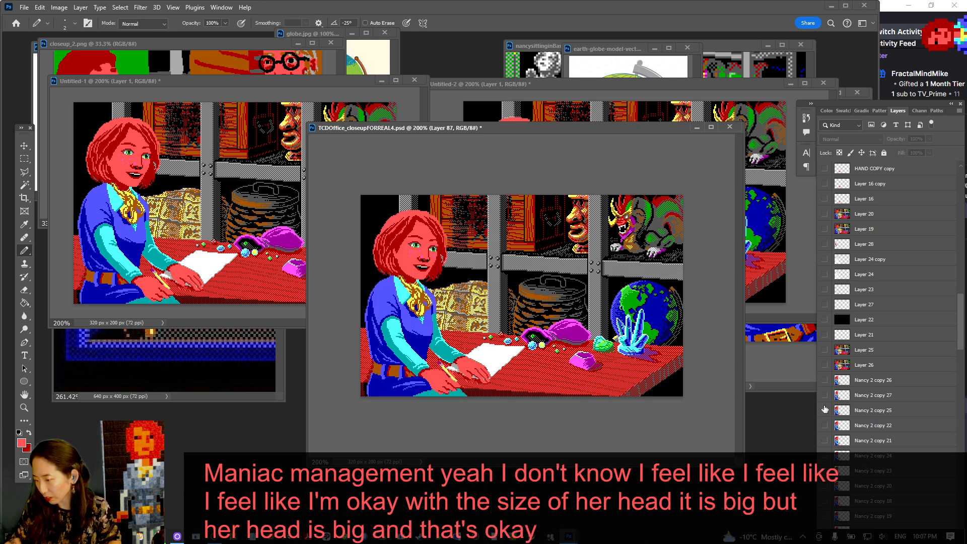
{"action": "key", "text": "ctrl+s"}
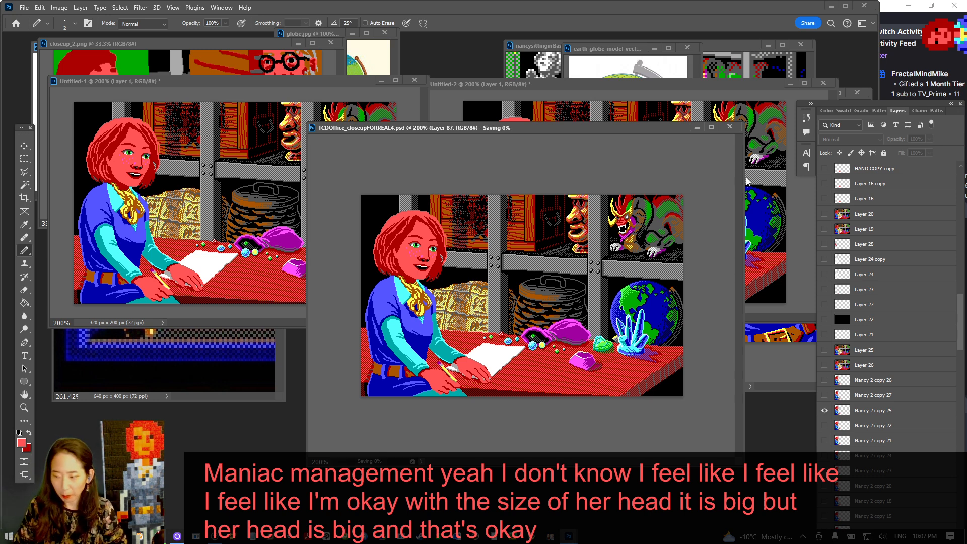
Rearrange the Untitled-2, Nancyturned.png and TCDOffice_closeupFORREAL4.psd windows and compare the woman's head size across them
{"action": "left_click", "coordinate": [683, 83]}
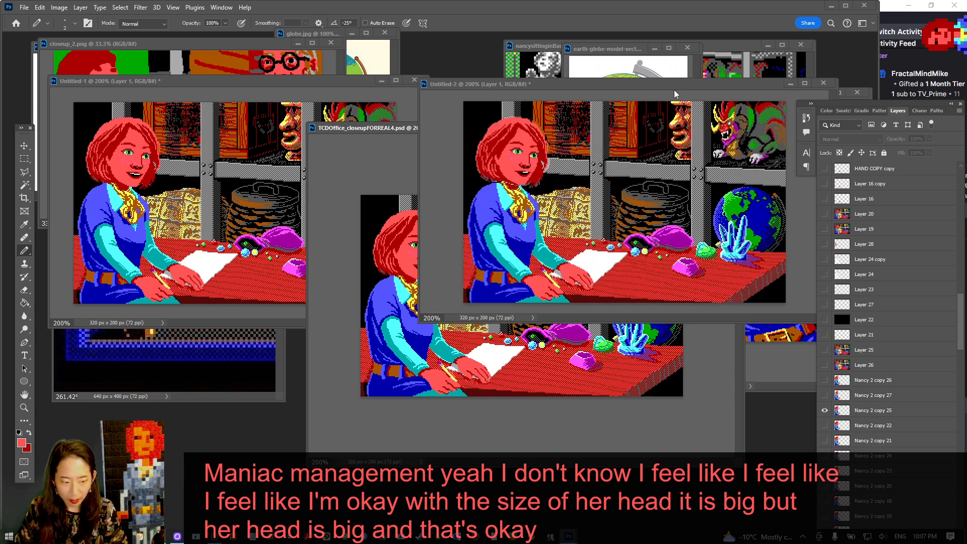
{"action": "left_click_drag", "start_coordinate": [660, 89], "coordinate": [632, 88]}
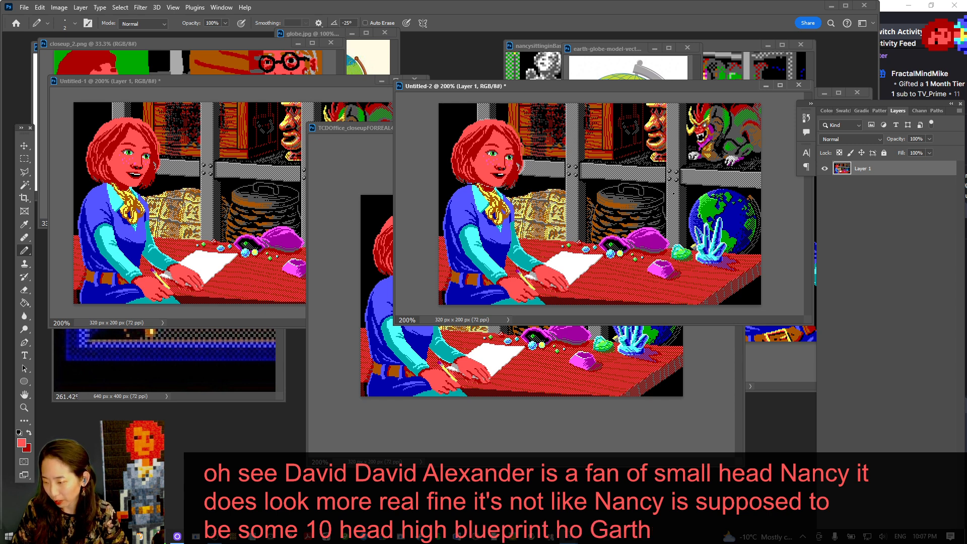
{"action": "left_click", "coordinate": [772, 368]}
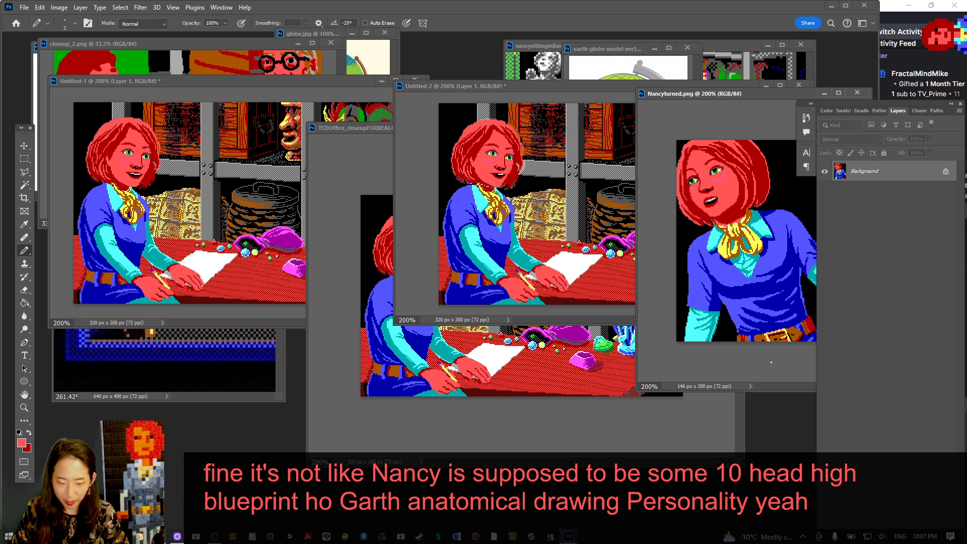
{"action": "left_click_drag", "start_coordinate": [717, 97], "coordinate": [803, 147]}
{"action": "left_click_drag", "start_coordinate": [358, 129], "coordinate": [369, 113]}
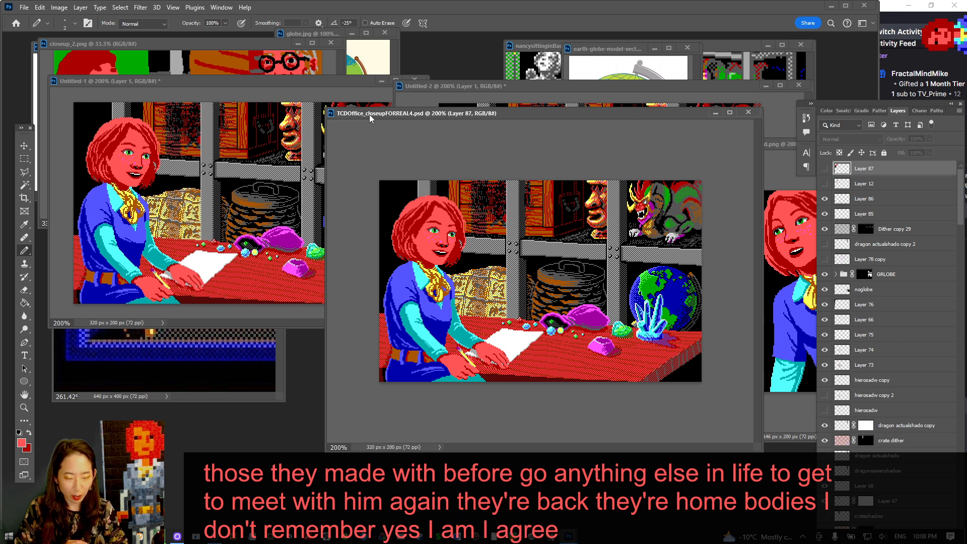
{"action": "left_click", "coordinate": [547, 84]}
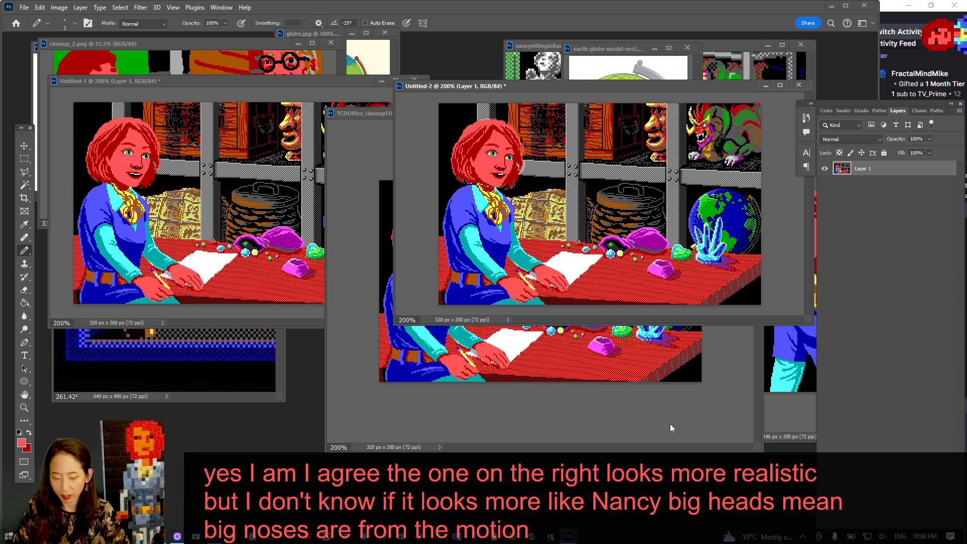
{"action": "left_click", "coordinate": [669, 424]}
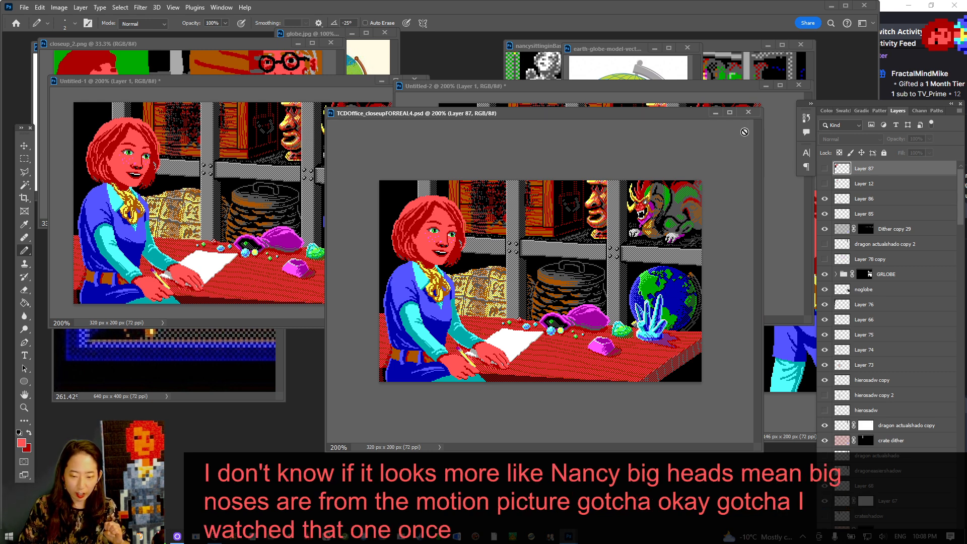
Move and enlarge the TCDOffice_closeupFORREAL4.psd window and show the picture at 300%
{"action": "left_click_drag", "start_coordinate": [657, 111], "coordinate": [627, 59]}
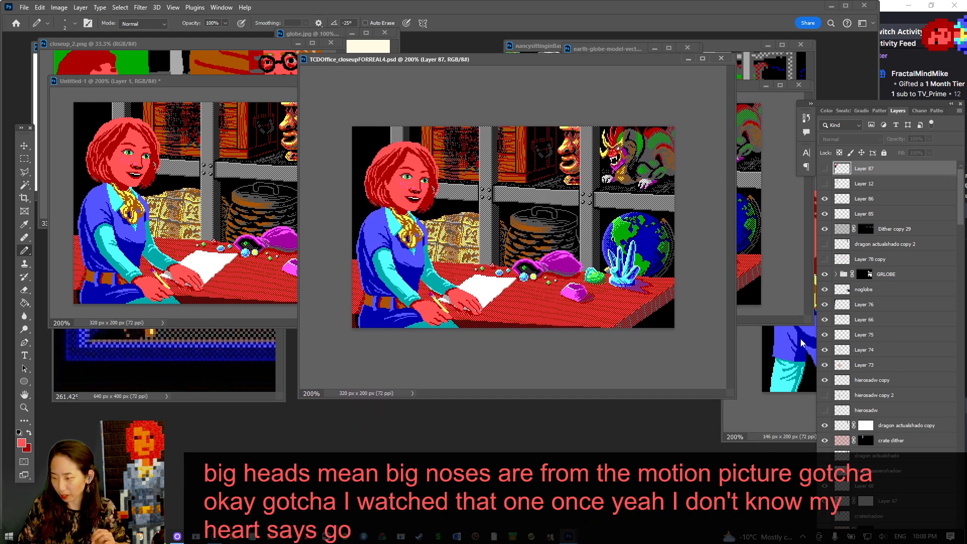
{"action": "left_click_drag", "start_coordinate": [732, 393], "coordinate": [801, 462]}
{"action": "key", "text": "ctrl+plus"}
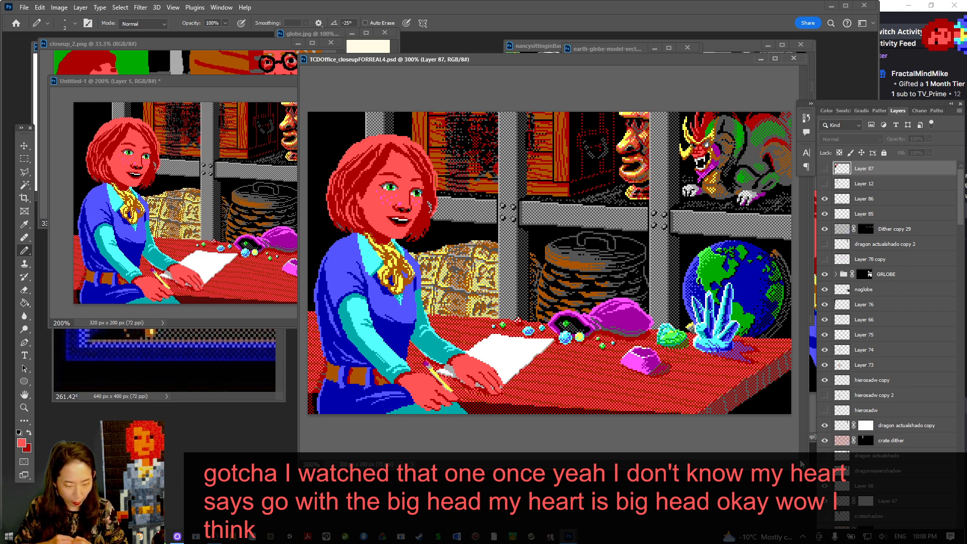
Toggle Layer 86 off and on to check its changes, and make it the active layer
{"action": "left_click", "coordinate": [822, 199]}
{"action": "left_click", "coordinate": [823, 199]}
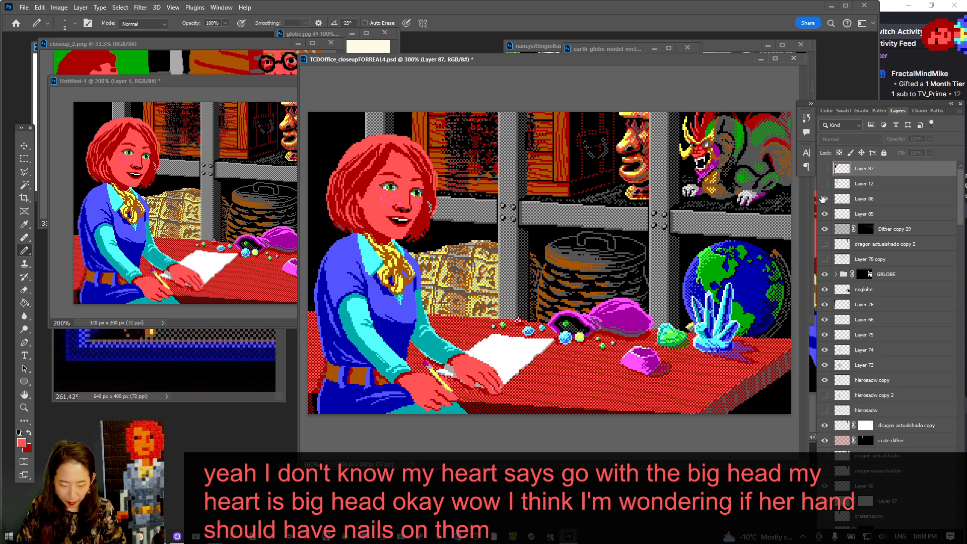
{"action": "left_click", "coordinate": [880, 201]}
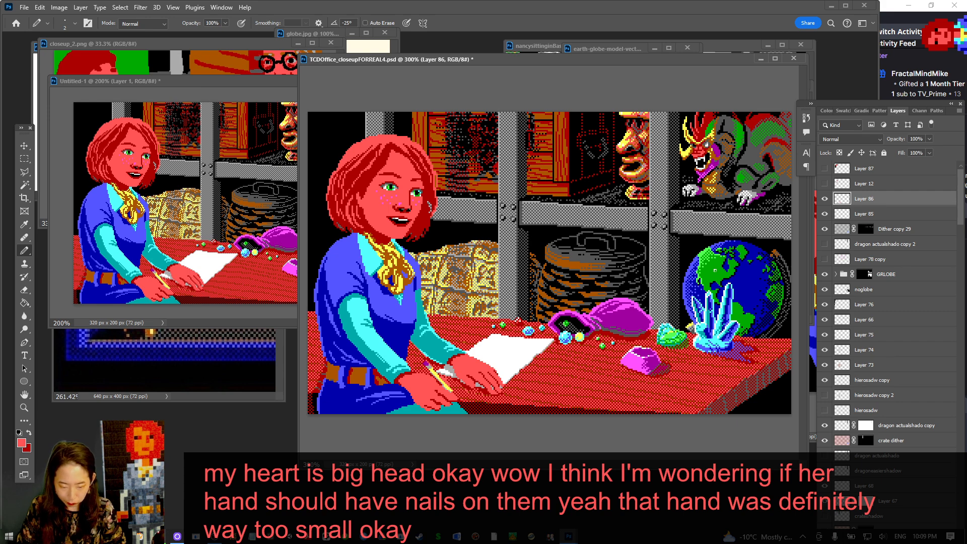
Reduce the pencil size, pick the hand's dark red shadow colour, add a new layer above Layer 86 and save
{"action": "scroll", "coordinate": [526, 415], "scroll_direction": "up", "scroll_amount": 5}
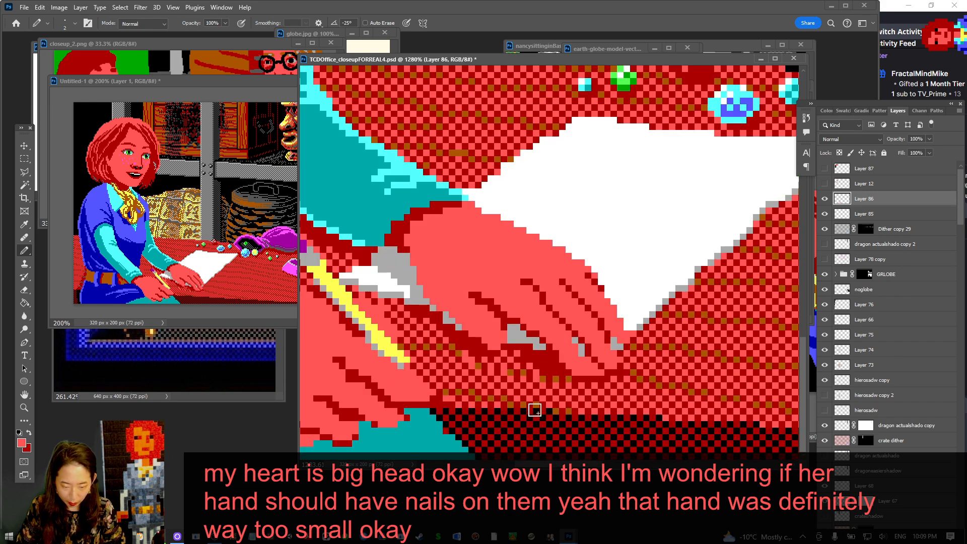
{"action": "scroll", "coordinate": [534, 410], "scroll_direction": "down", "scroll_amount": 3}
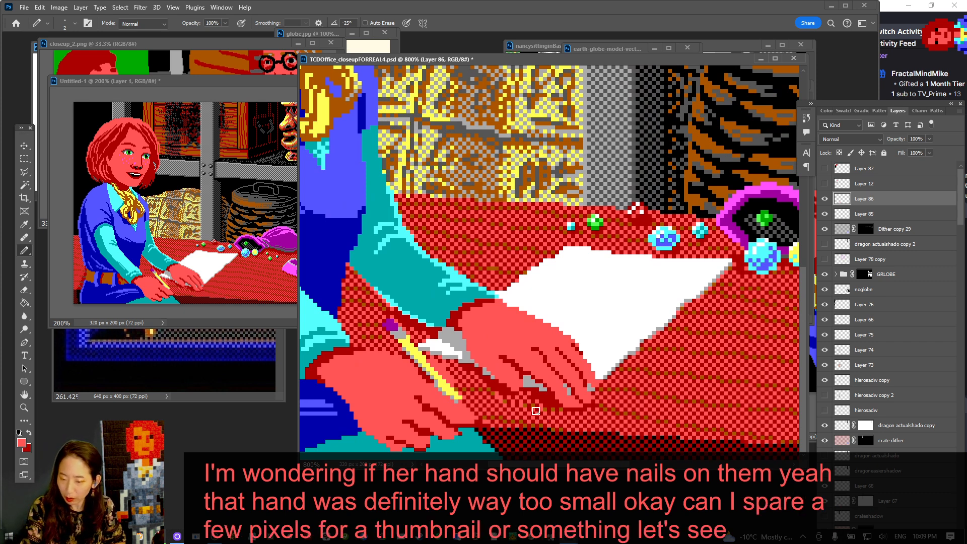
{"action": "key", "text": "ctrl"}
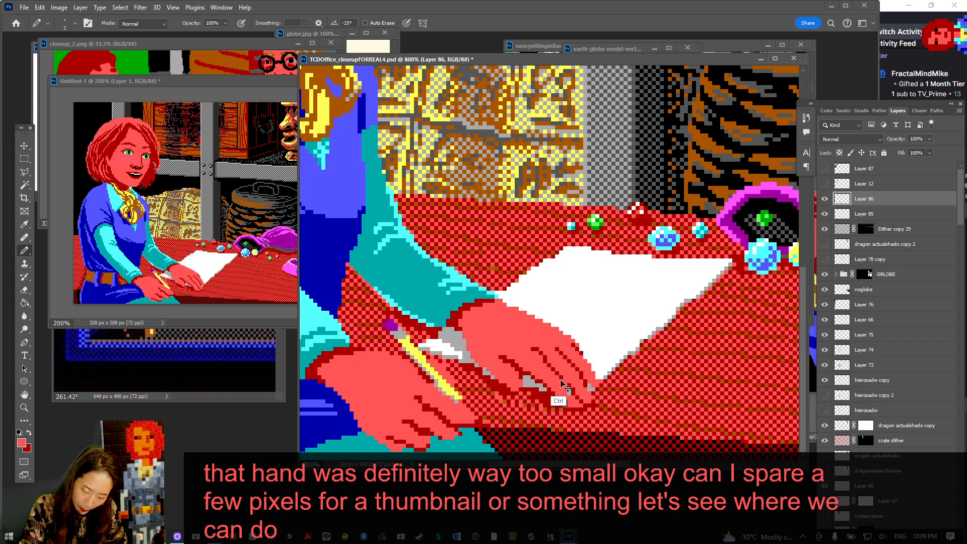
{"action": "key", "text": "bracketleft"}
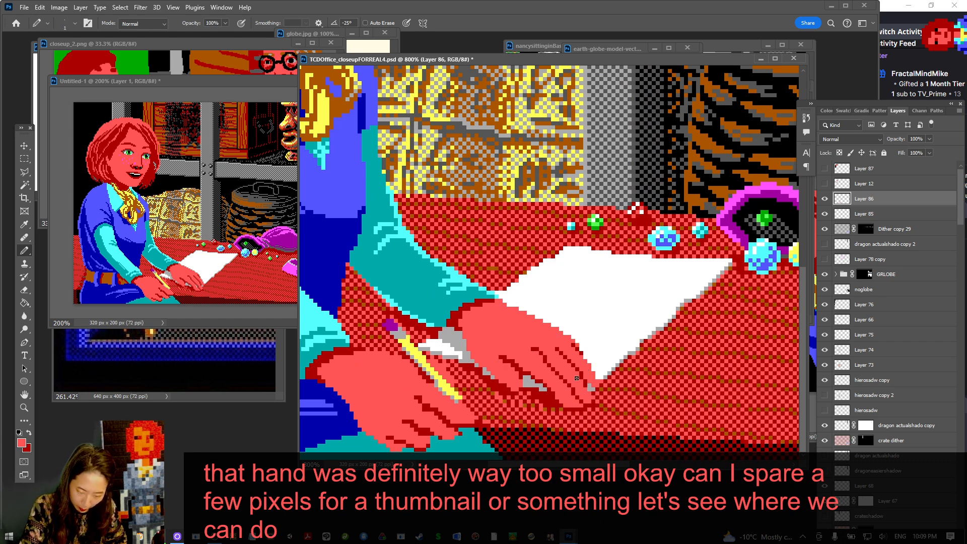
{"action": "left_click", "coordinate": [586, 410], "text": "alt"}
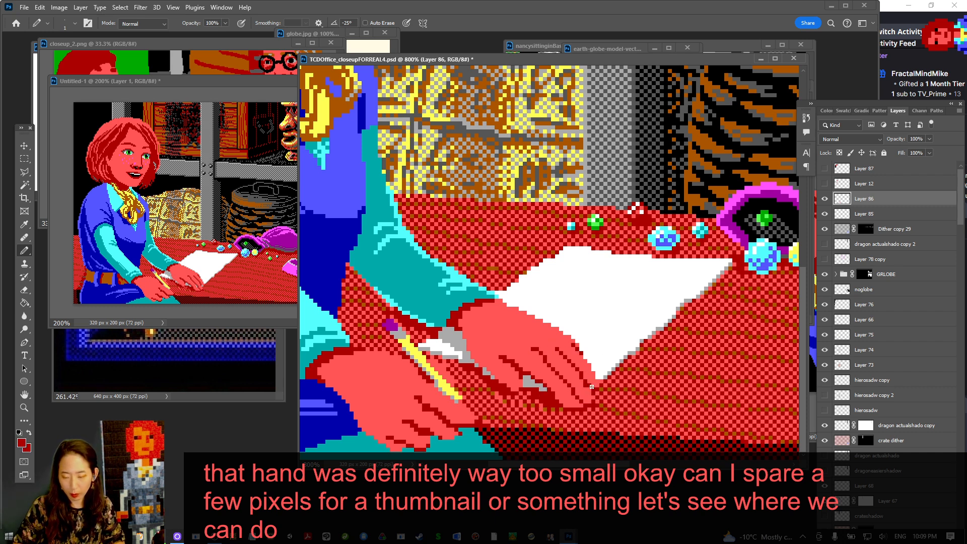
{"action": "key", "text": "ctrl+shift+n"}
{"action": "key", "text": "Return"}
{"action": "key", "text": "ctrl+s"}
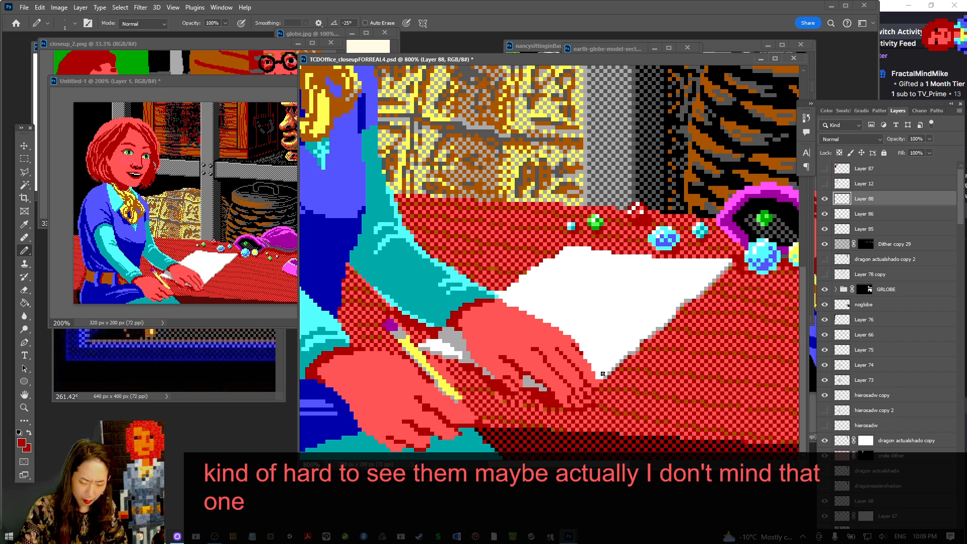
Lengthen the short finger of the hand on the paper, using light red for skin and dark red underneath
{"action": "left_click", "coordinate": [582, 389], "text": "alt"}
{"action": "left_click", "coordinate": [582, 390], "text": "alt"}
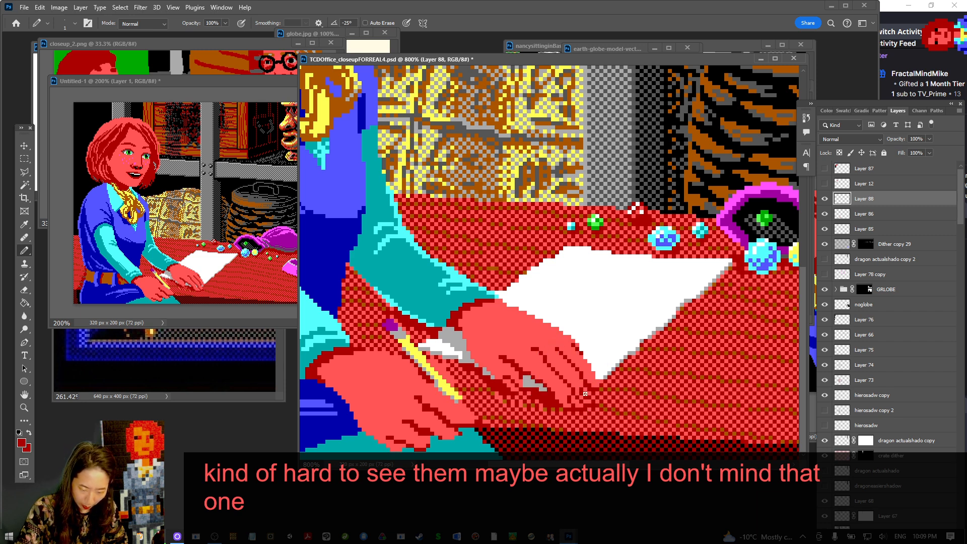
{"action": "left_click", "coordinate": [589, 385], "text": "alt"}
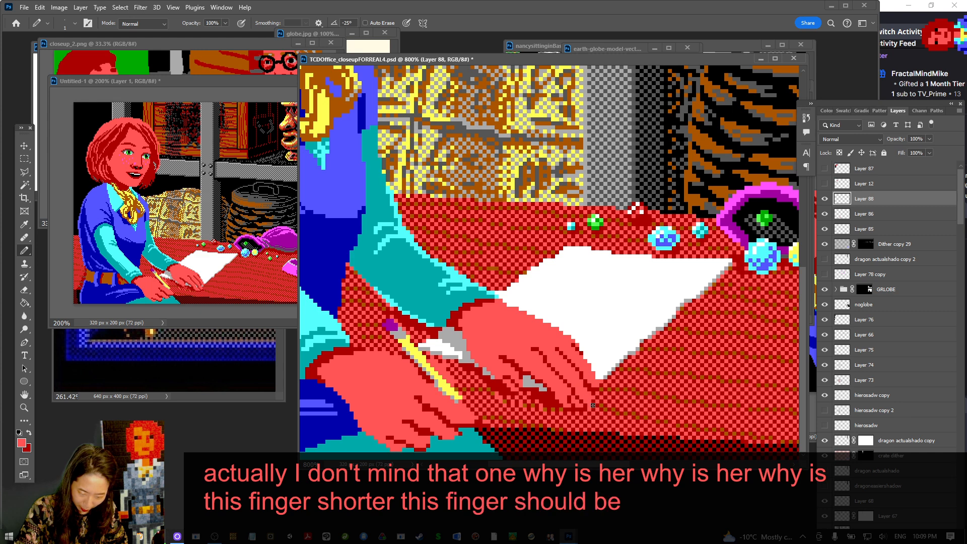
{"action": "left_click", "coordinate": [583, 407], "text": "alt"}
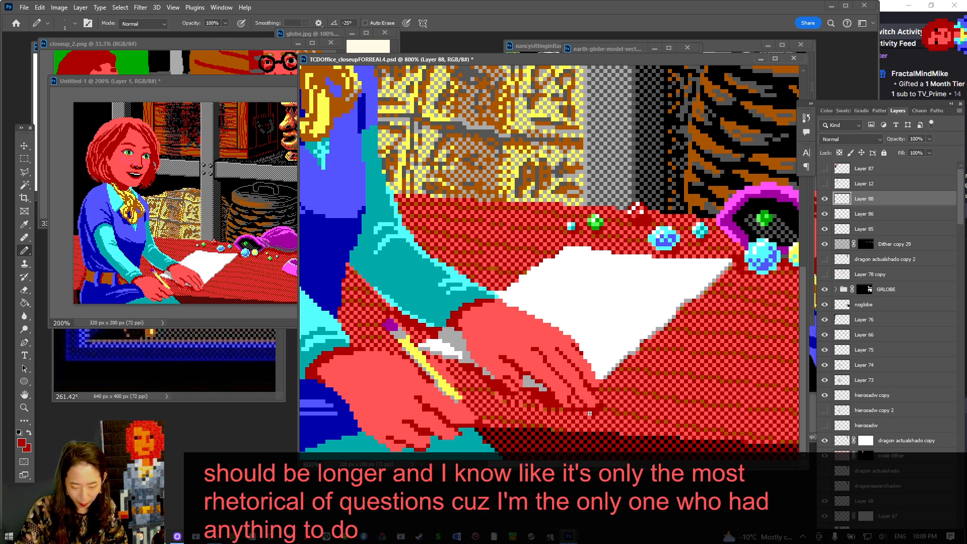
{"action": "left_click", "coordinate": [593, 407], "text": "alt"}
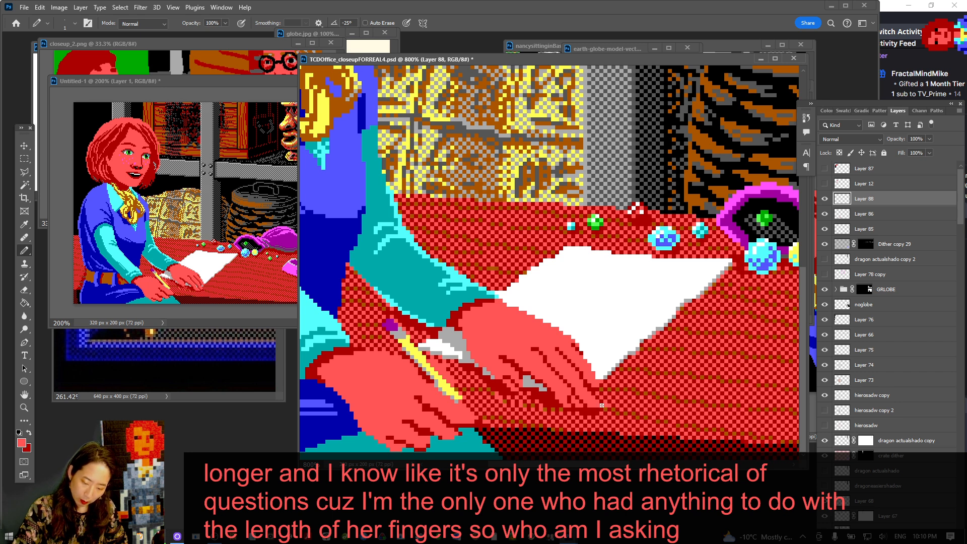
Refine the lengthened fingertip's outline and shadow with alternating dark and light red pixels, and save the document
{"action": "key", "text": "x"}
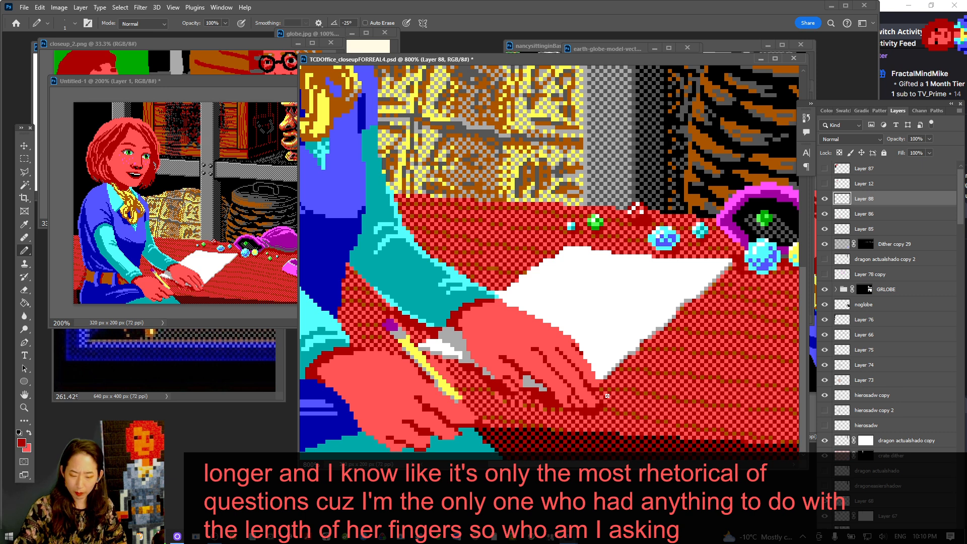
{"action": "key", "text": "x"}
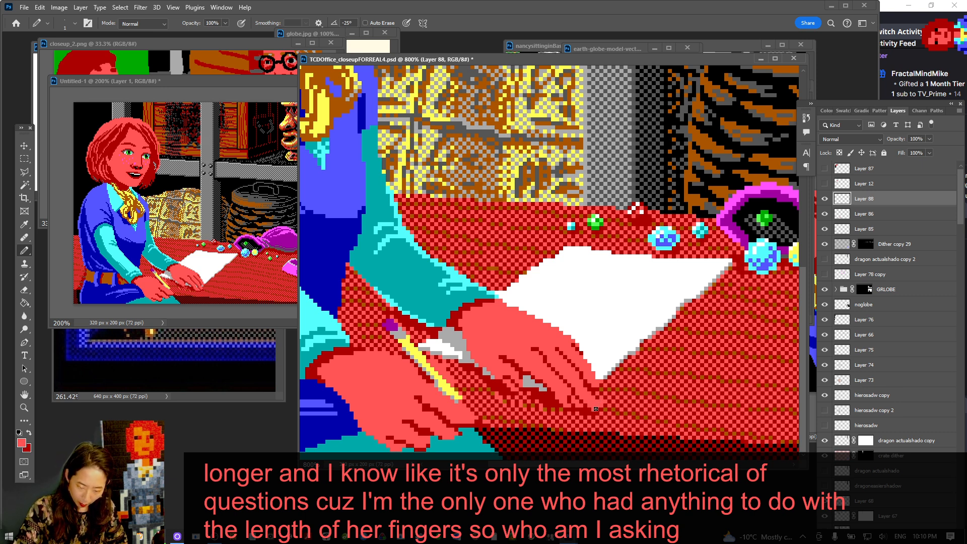
{"action": "key", "text": "x"}
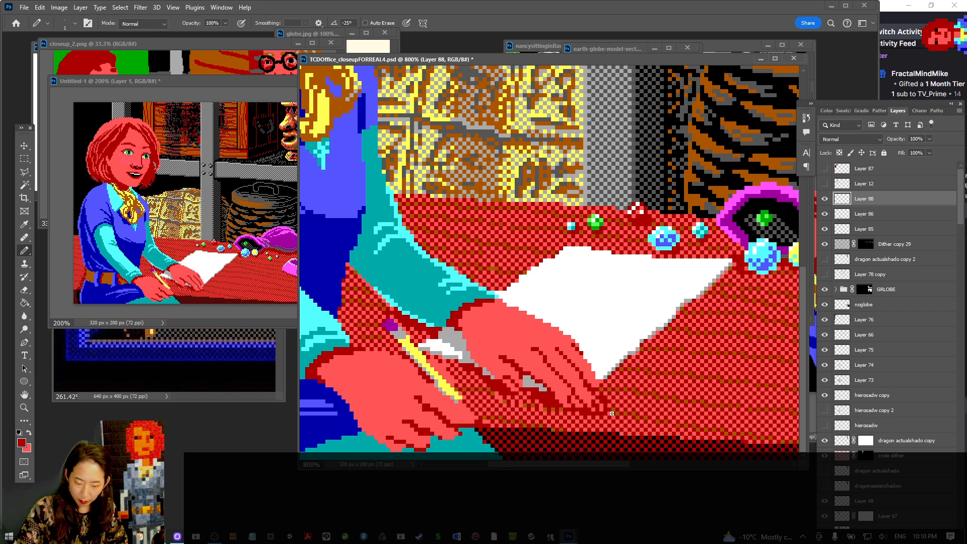
{"action": "key", "text": "x"}
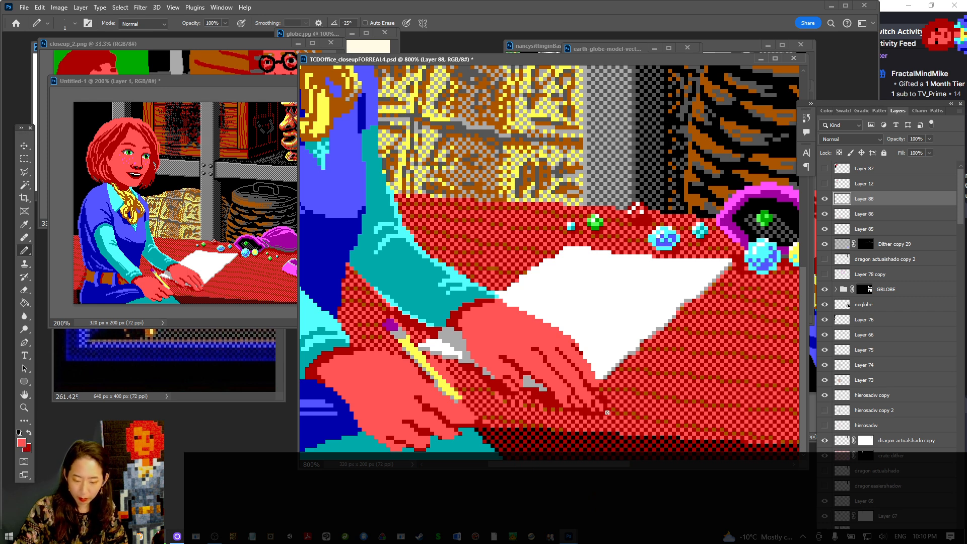
{"action": "key", "text": "ctrl+s"}
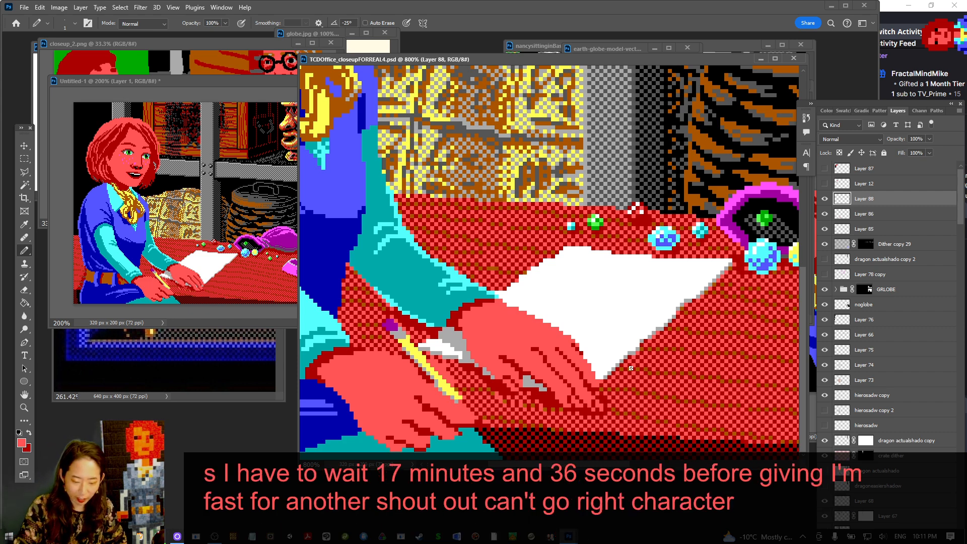
Touch up the fingertips of the pencil hand and the hand on the paper in both reds, and save
{"action": "key", "text": "x"}
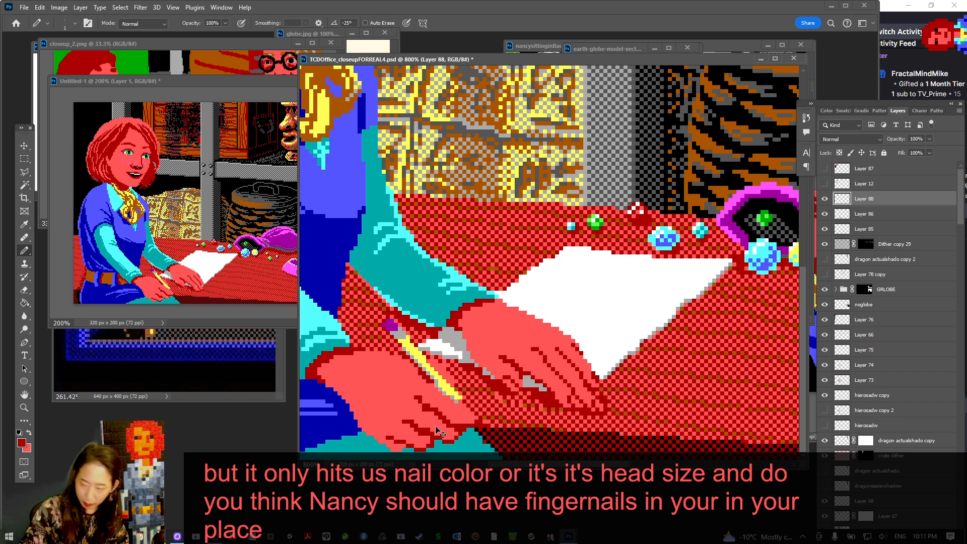
{"action": "key", "text": "ctrl+s"}
{"action": "key", "text": "ctrl+minus"}
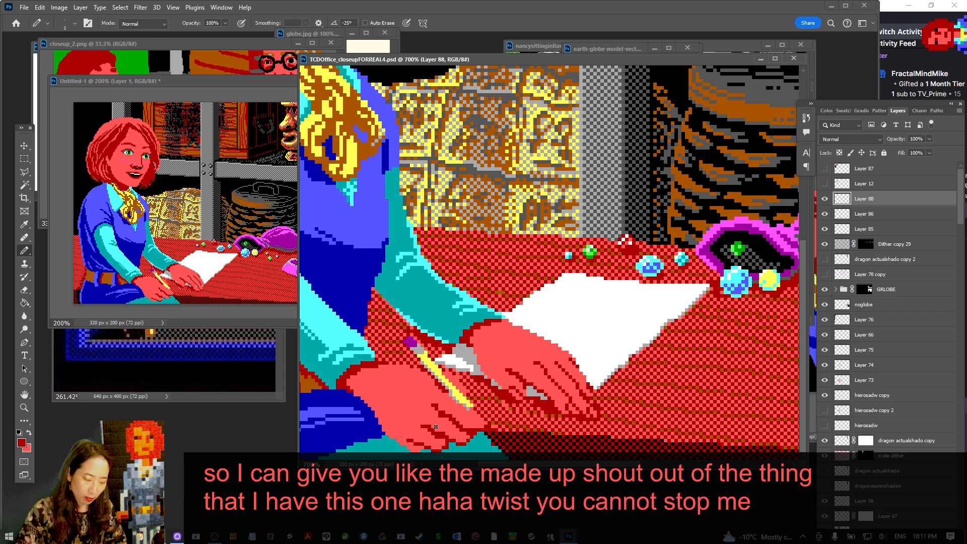
{"action": "key", "text": "x"}
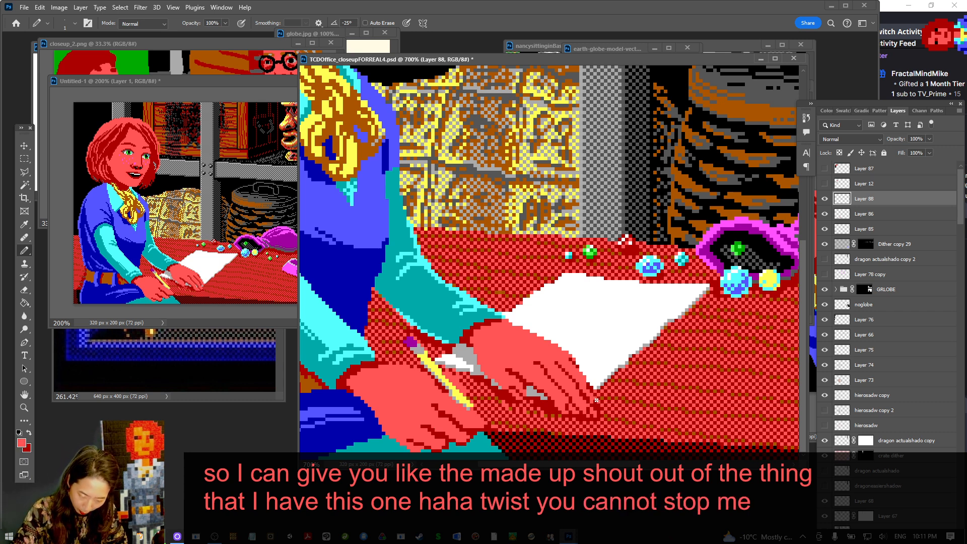
{"action": "key", "text": "x"}
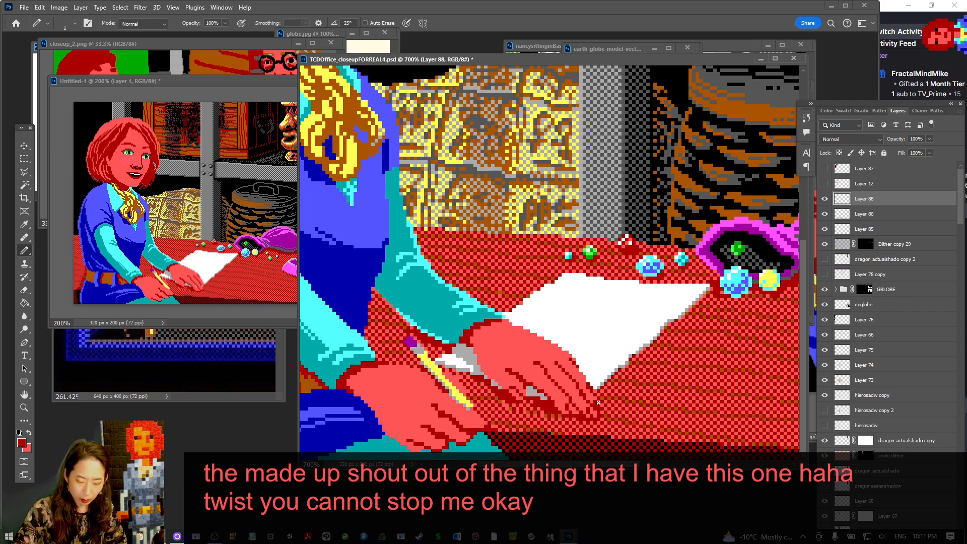
{"action": "scroll", "coordinate": [598, 385], "scroll_direction": "down", "scroll_amount": 1}
{"action": "scroll", "coordinate": [598, 385], "scroll_direction": "down", "scroll_amount": 3}
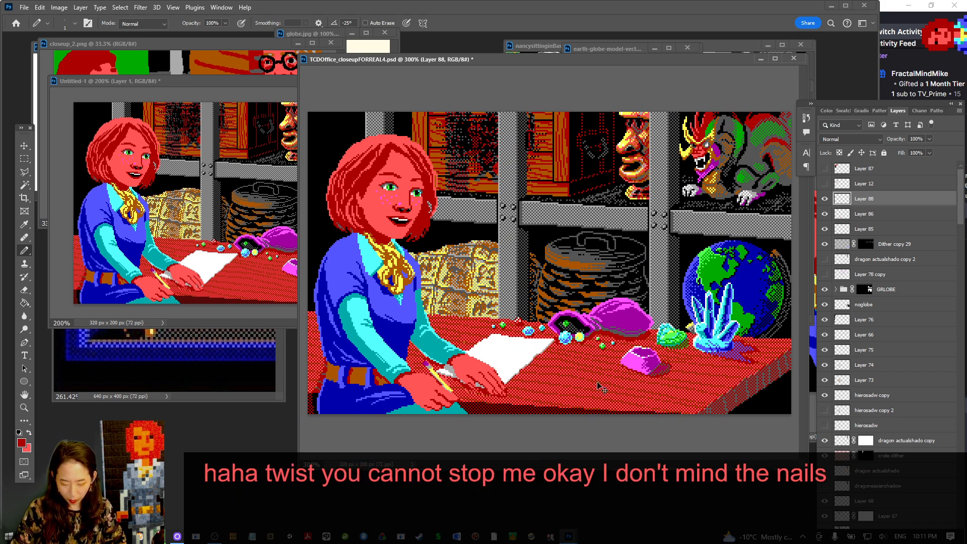
{"action": "key", "text": "ctrl+s"}
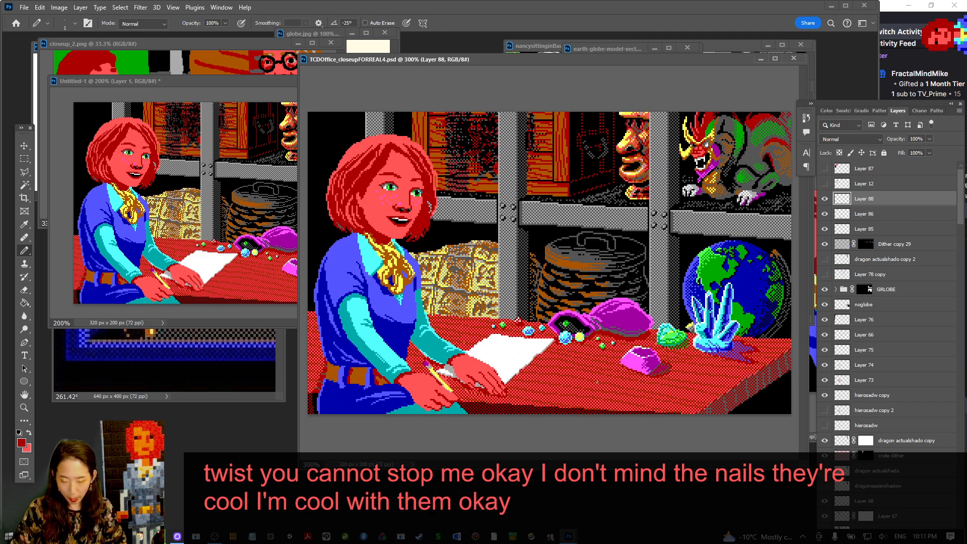
Show TCDOffice_closeupFORREAL4.psd at 200% and arrange it beside the closeup_2.png reference sketch
{"action": "scroll", "coordinate": [597, 382], "scroll_direction": "up", "scroll_amount": 2}
{"action": "scroll", "coordinate": [599, 387], "scroll_direction": "down", "scroll_amount": 3}
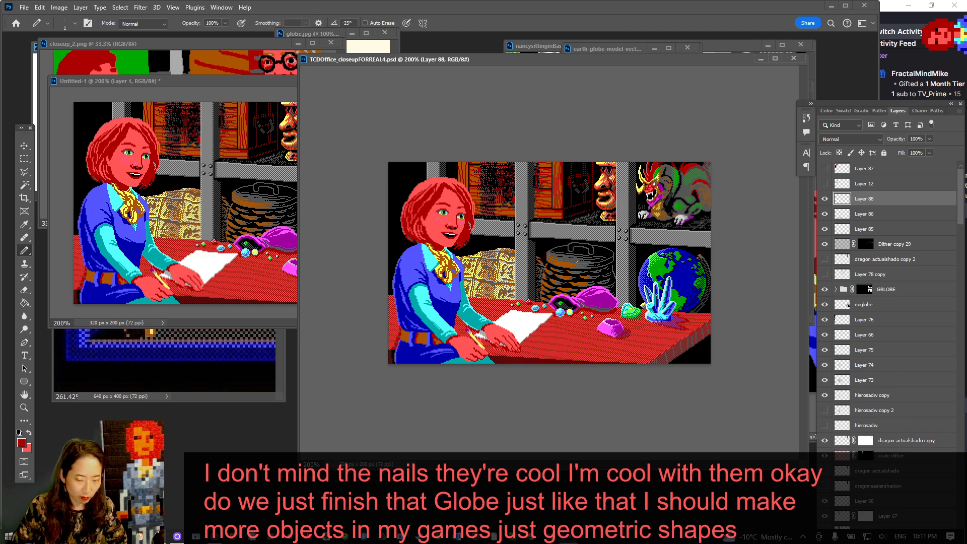
{"action": "left_click_drag", "start_coordinate": [301, 56], "coordinate": [379, 196]}
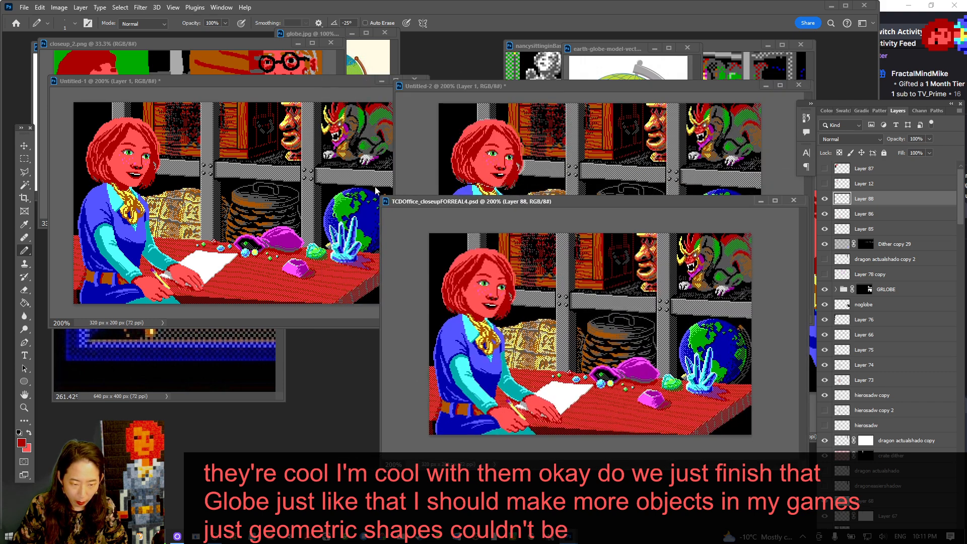
{"action": "left_click", "coordinate": [201, 44]}
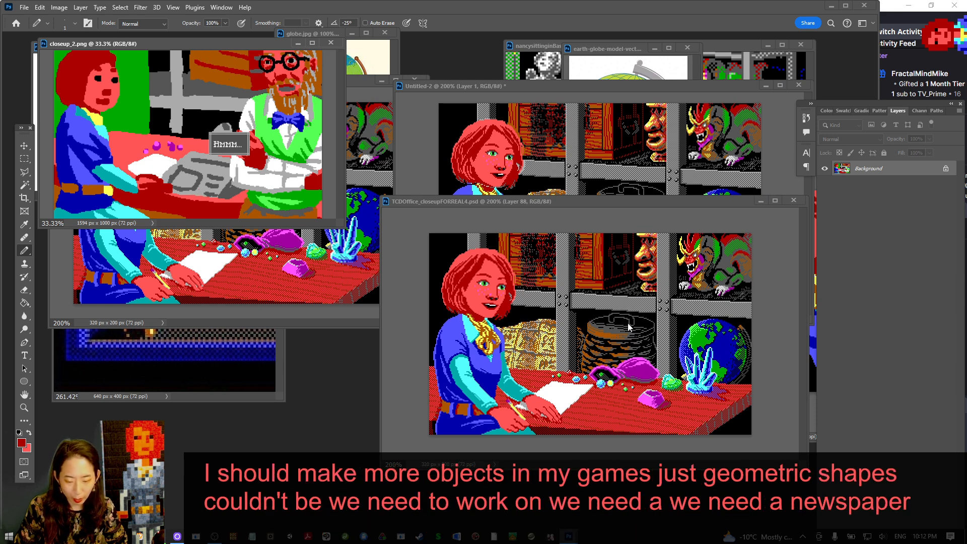
{"action": "left_click_drag", "start_coordinate": [547, 204], "coordinate": [493, 185]}
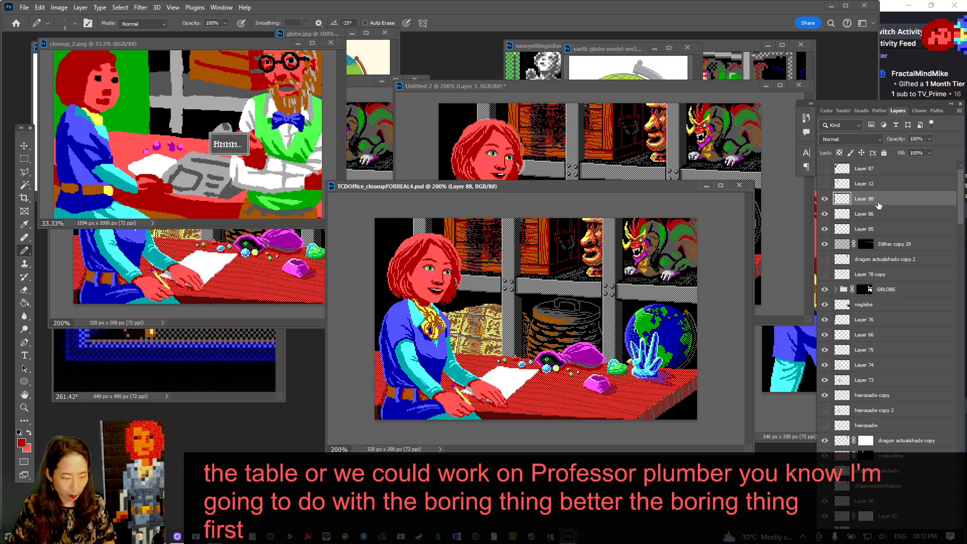
Close the blue globe reference and open newpaper.jpg and the Daily Telegraph front-page image from the Office Close-up folder
{"action": "key", "text": "ctrl+o"}
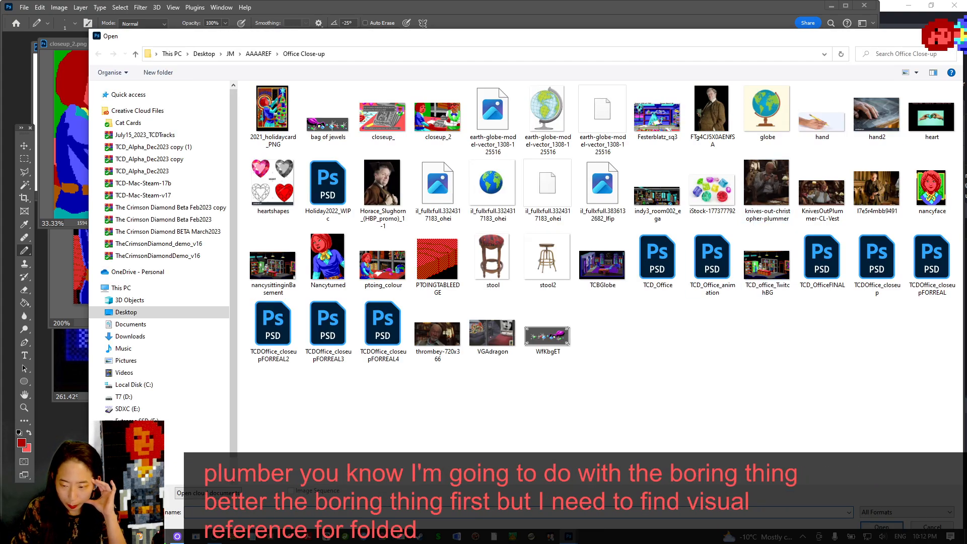
{"action": "key", "text": "Escape"}
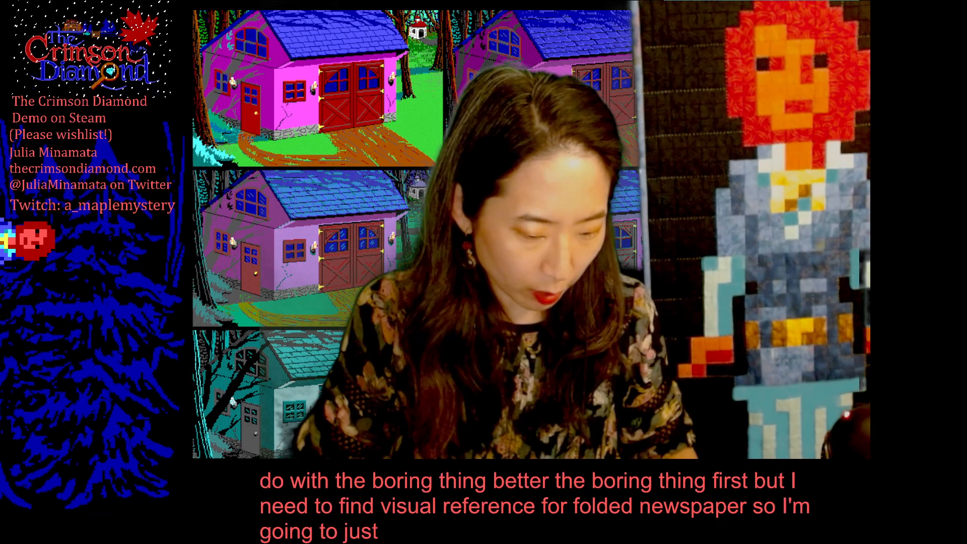
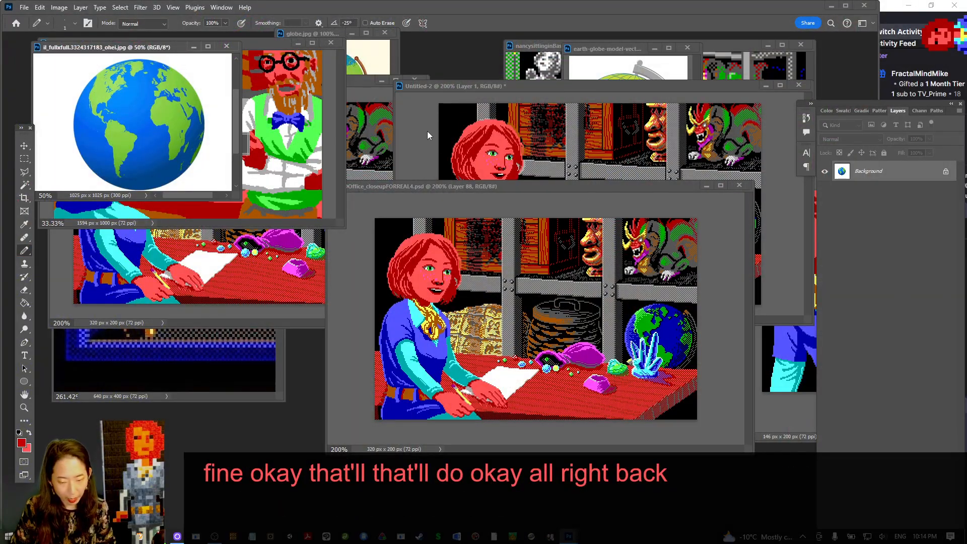
{"action": "key", "text": "ctrl+w"}
{"action": "key", "text": "ctrl+o"}
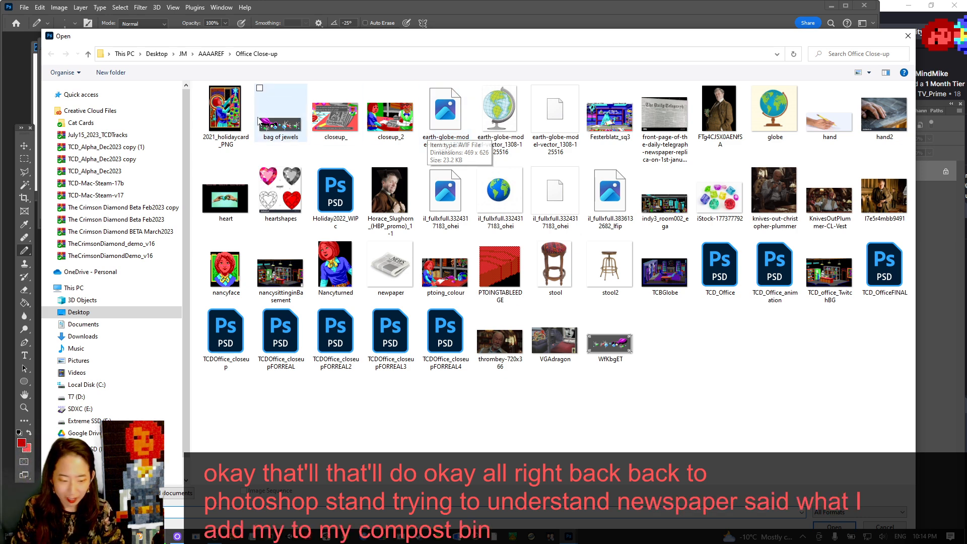
{"action": "left_click", "coordinate": [643, 121]}
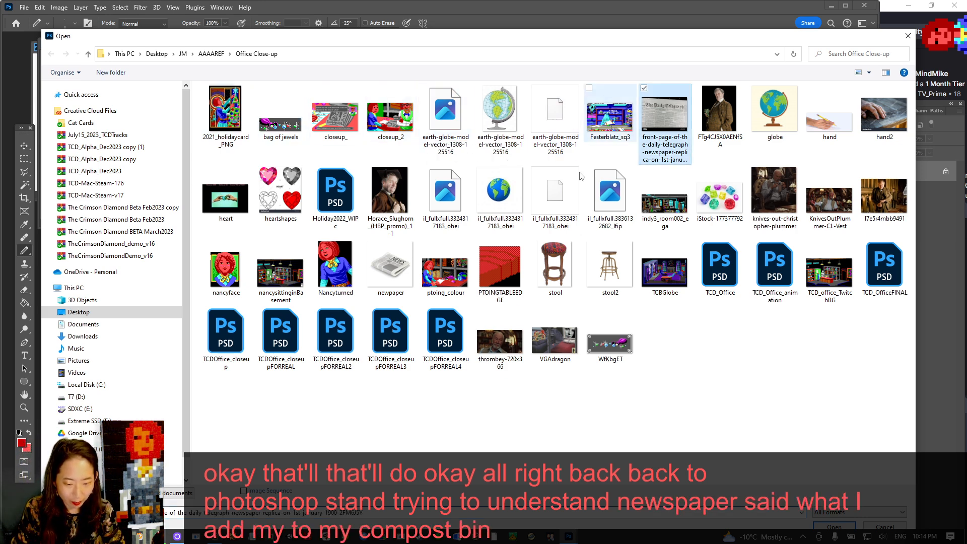
{"action": "left_click", "coordinate": [369, 246]}
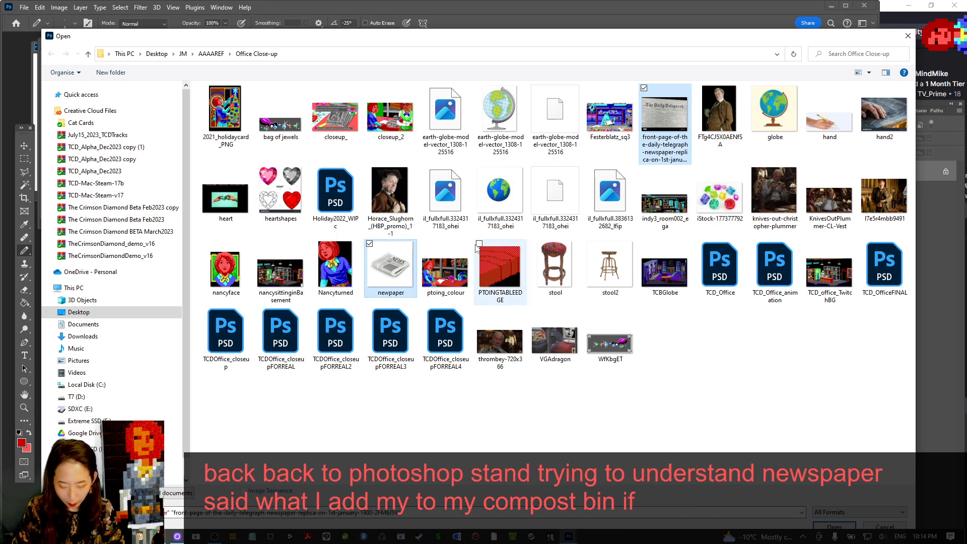
{"action": "key", "text": "Return"}
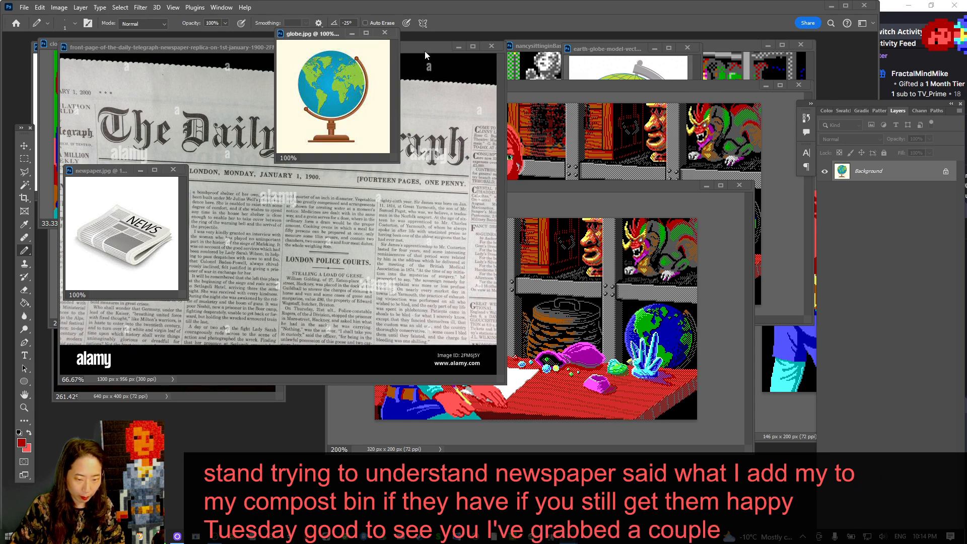
Move the Daily Telegraph image window aside and show the picture at 33.3%
{"action": "left_click_drag", "start_coordinate": [424, 47], "coordinate": [481, 53]}
{"action": "key", "text": "ctrl+minus"}
{"action": "key", "text": "ctrl+minus"}
{"action": "key", "text": "ctrl+minus"}
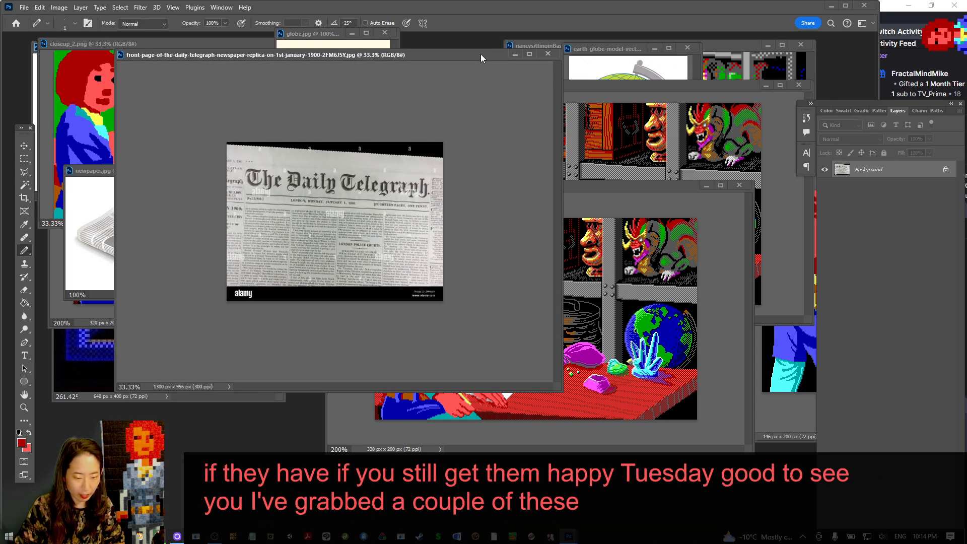
Shrink the Daily Telegraph window to 25%, move newpaper.jpg clear of it, and switch to TCDOffice_closeupFORREAL4.psd
{"action": "left_click_drag", "start_coordinate": [559, 387], "coordinate": [375, 199]}
{"action": "left_click_drag", "start_coordinate": [89, 173], "coordinate": [113, 253]}
{"action": "left_click", "coordinate": [555, 188]}
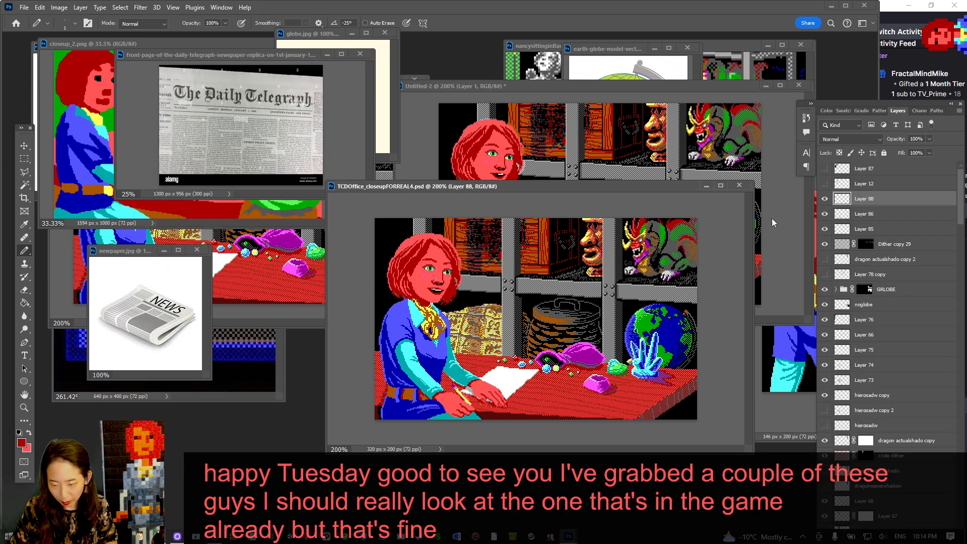
Add a new layer named Newspaper above Layer 88, save, and show the picture at 300%
{"action": "key", "text": "ctrl+shift+n"}
{"action": "type", "text": "N"}
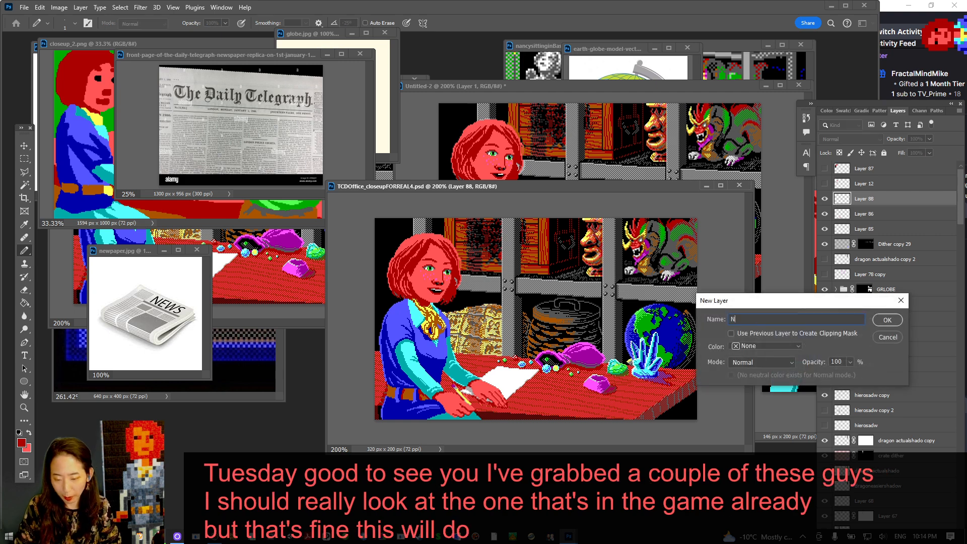
{"action": "type", "text": "ewspaper"}
{"action": "key", "text": "Return"}
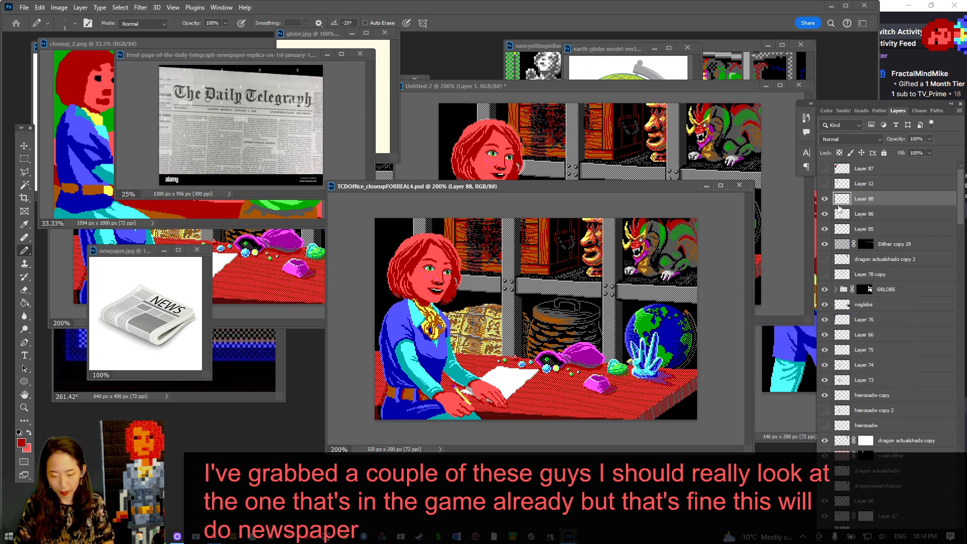
{"action": "key", "text": "ctrl+s"}
{"action": "key", "text": "ctrl+plus"}
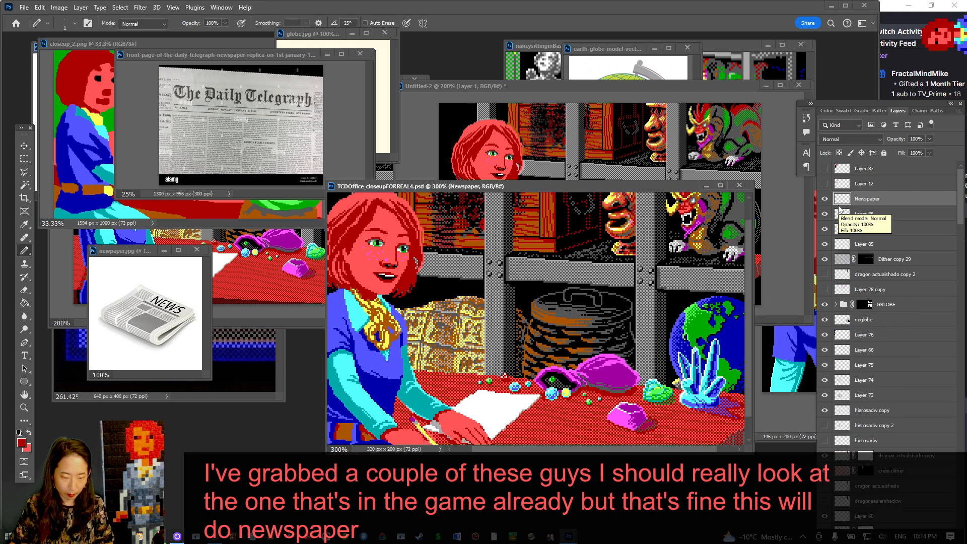
Enlarge the office close-up window and arrange the closeup_2.png sketch and the Daily Telegraph reference around it
{"action": "left_click_drag", "start_coordinate": [543, 187], "coordinate": [530, 156]}
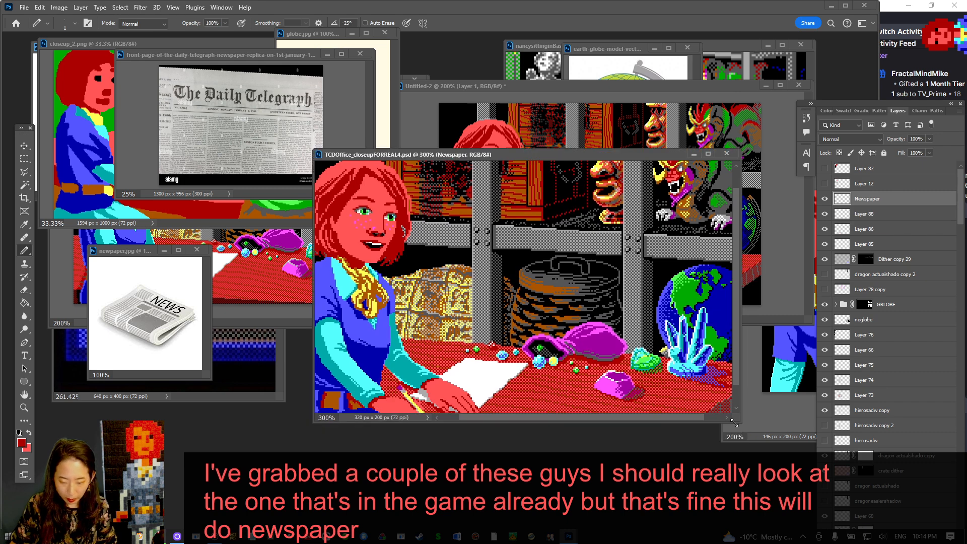
{"action": "left_click_drag", "start_coordinate": [733, 422], "coordinate": [788, 471]}
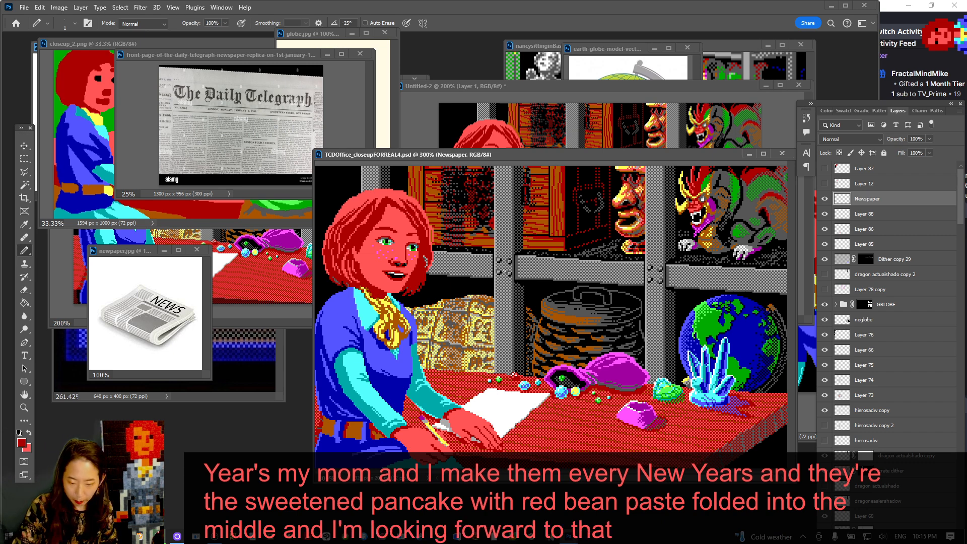
{"action": "left_click_drag", "start_coordinate": [106, 42], "coordinate": [116, 72]}
{"action": "left_click_drag", "start_coordinate": [192, 49], "coordinate": [452, 31]}
{"action": "left_click_drag", "start_coordinate": [227, 74], "coordinate": [210, 38]}
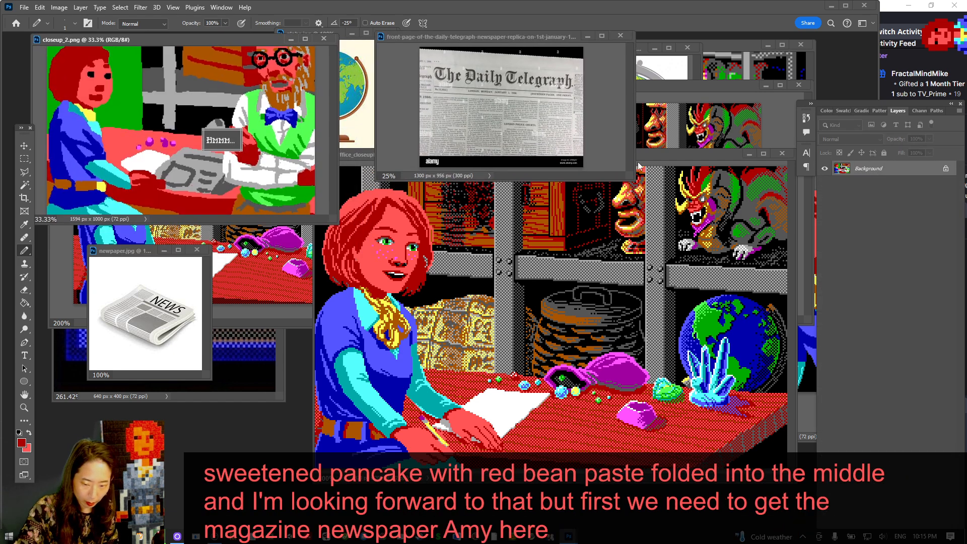
{"action": "left_click", "coordinate": [665, 158]}
{"action": "left_click_drag", "start_coordinate": [672, 157], "coordinate": [686, 174]}
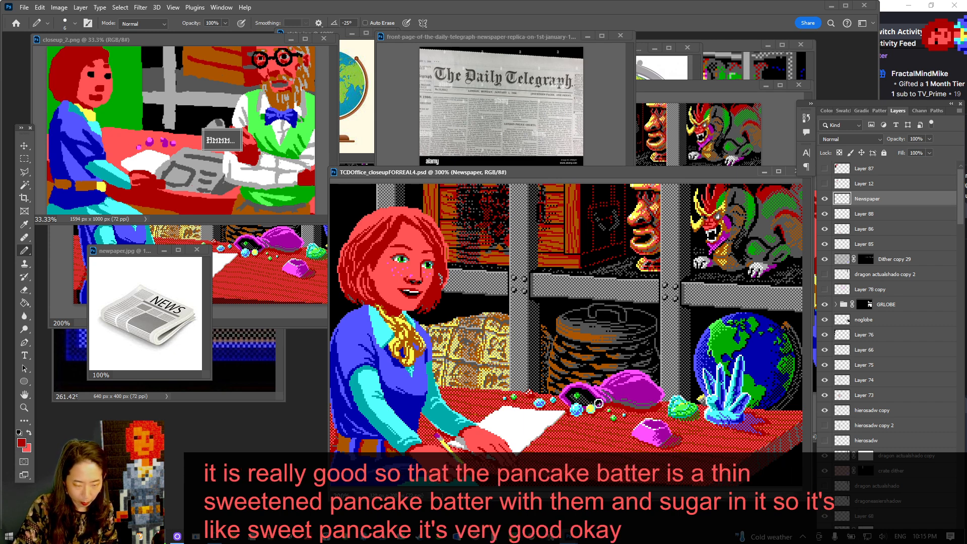
Outline a four-sided newspaper on the table beside the white sheet in light grey and fill it in
{"action": "left_click_drag", "start_coordinate": [589, 398], "coordinate": [663, 446]}
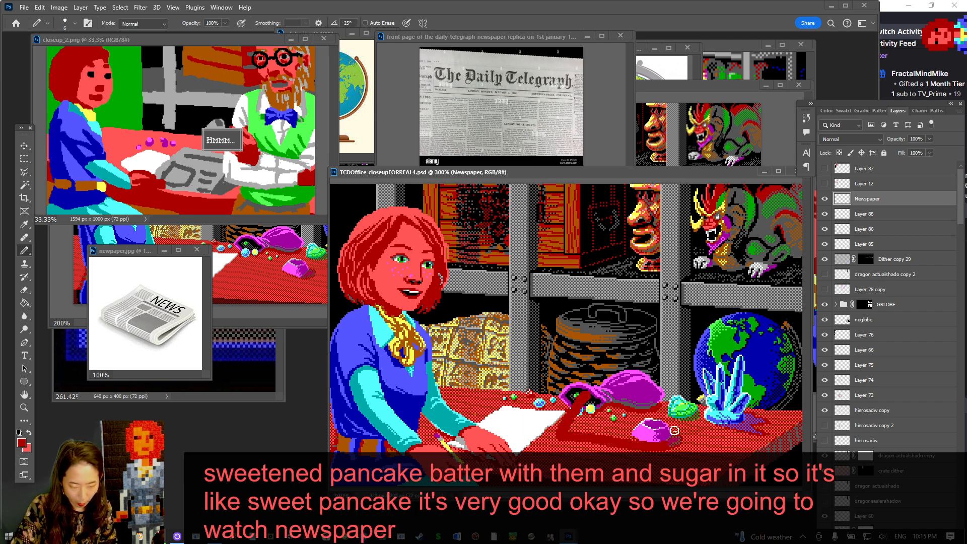
{"action": "key", "text": "ctrl+z"}
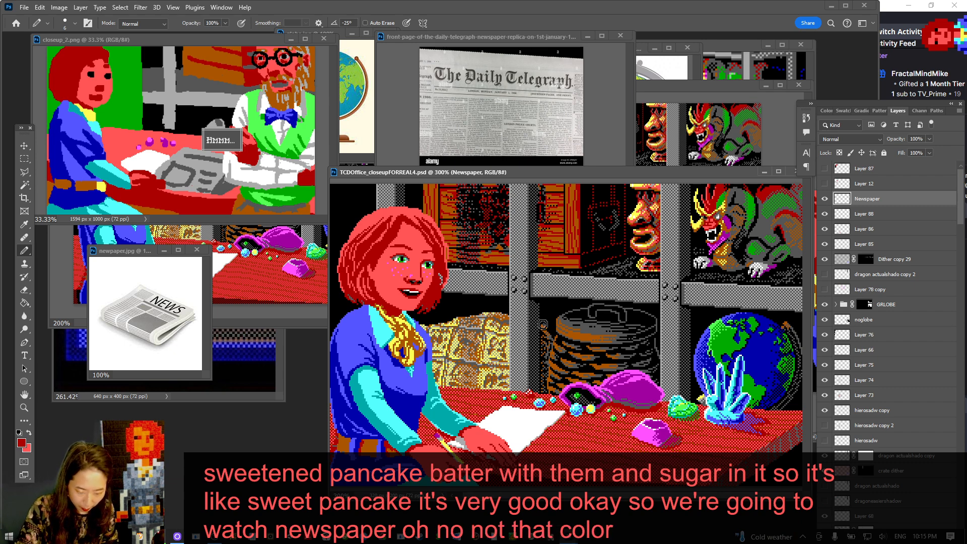
{"action": "key", "text": "alt"}
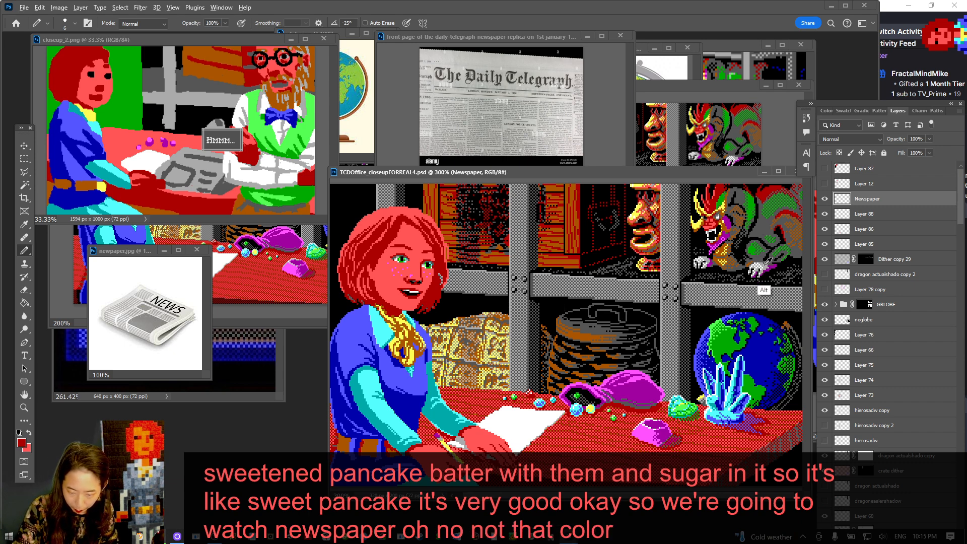
{"action": "left_click", "coordinate": [772, 215], "text": "alt"}
{"action": "mouse_move", "coordinate": [583, 383]}
{"action": "left_mouse_down"}
{"action": "mouse_move", "coordinate": [559, 425]}
{"action": "mouse_move", "coordinate": [694, 448]}
{"action": "left_mouse_up"}
{"action": "key", "text": "ctrl+z"}
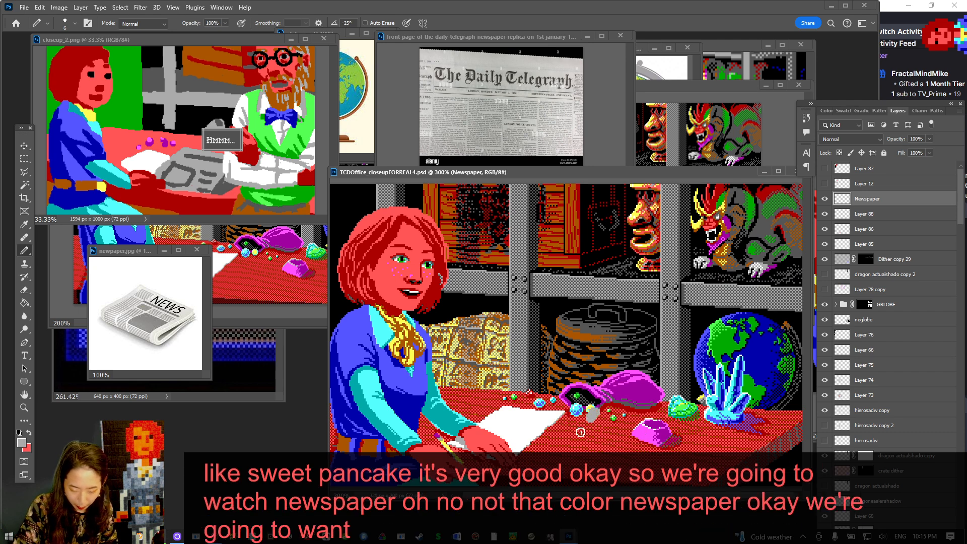
{"action": "left_click_drag", "start_coordinate": [599, 413], "coordinate": [689, 455]}
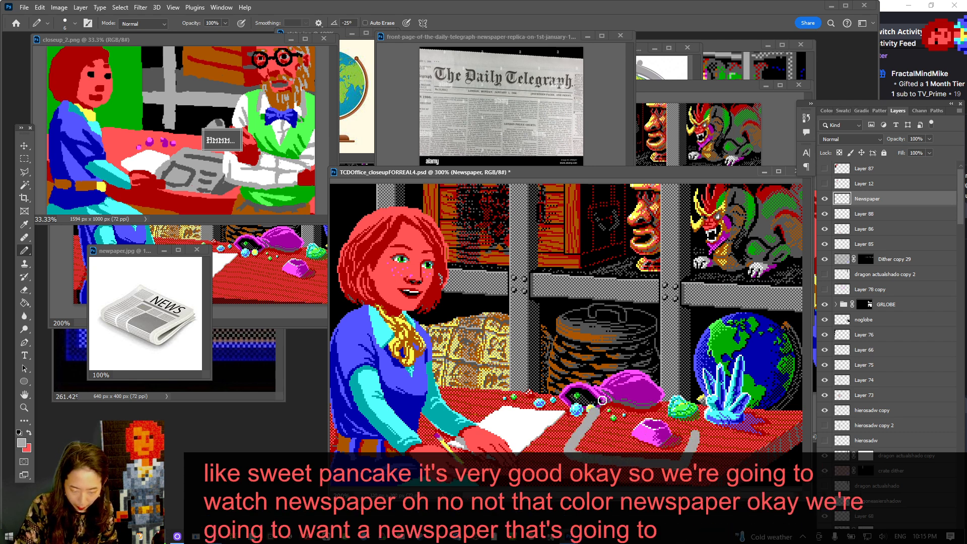
{"action": "mouse_move", "coordinate": [598, 403]}
{"action": "left_mouse_down"}
{"action": "mouse_move", "coordinate": [661, 398]}
{"action": "mouse_move", "coordinate": [699, 408]}
{"action": "left_mouse_up"}
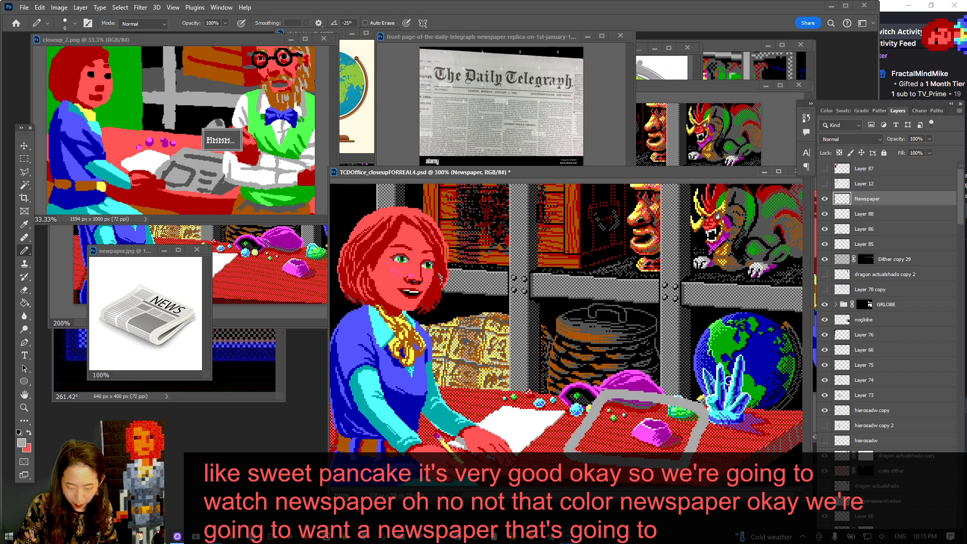
{"action": "mouse_move", "coordinate": [588, 430]}
{"action": "left_mouse_down"}
{"action": "mouse_move", "coordinate": [624, 439]}
{"action": "mouse_move", "coordinate": [637, 399]}
{"action": "mouse_move", "coordinate": [676, 424]}
{"action": "mouse_move", "coordinate": [654, 417]}
{"action": "mouse_move", "coordinate": [580, 448]}
{"action": "mouse_move", "coordinate": [618, 448]}
{"action": "mouse_move", "coordinate": [602, 446]}
{"action": "mouse_move", "coordinate": [627, 410]}
{"action": "mouse_move", "coordinate": [600, 440]}
{"action": "mouse_move", "coordinate": [646, 451]}
{"action": "mouse_move", "coordinate": [641, 422]}
{"action": "mouse_move", "coordinate": [639, 447]}
{"action": "mouse_move", "coordinate": [693, 417]}
{"action": "left_mouse_up"}
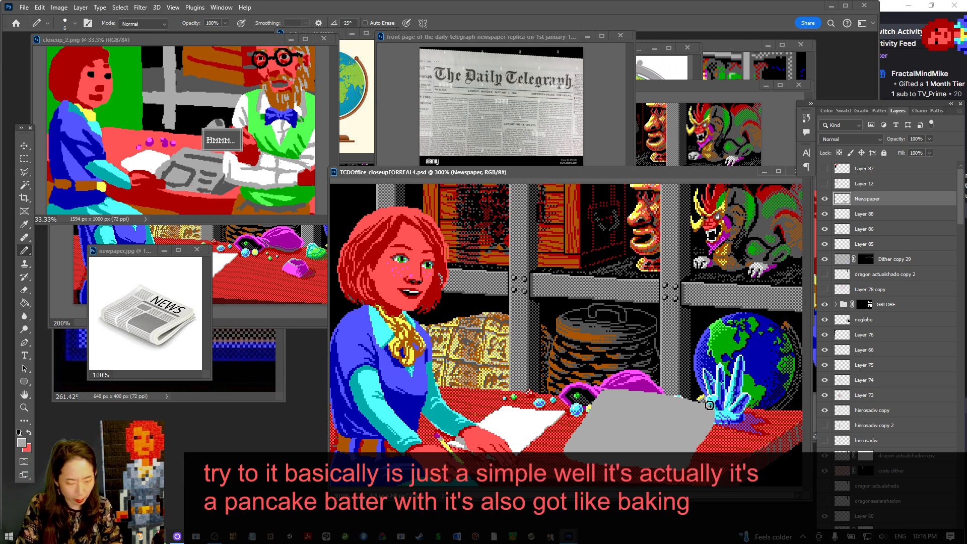
Pick the dark grey from the shelf area and shade along the newspaper's lower edge
{"action": "left_click", "coordinate": [761, 242], "text": "alt"}
{"action": "left_click", "coordinate": [761, 250], "text": "alt"}
{"action": "mouse_move", "coordinate": [576, 446]}
{"action": "left_mouse_down"}
{"action": "mouse_move", "coordinate": [587, 461]}
{"action": "mouse_move", "coordinate": [687, 468]}
{"action": "left_mouse_up"}
{"action": "left_click_drag", "start_coordinate": [571, 451], "coordinate": [670, 465]}
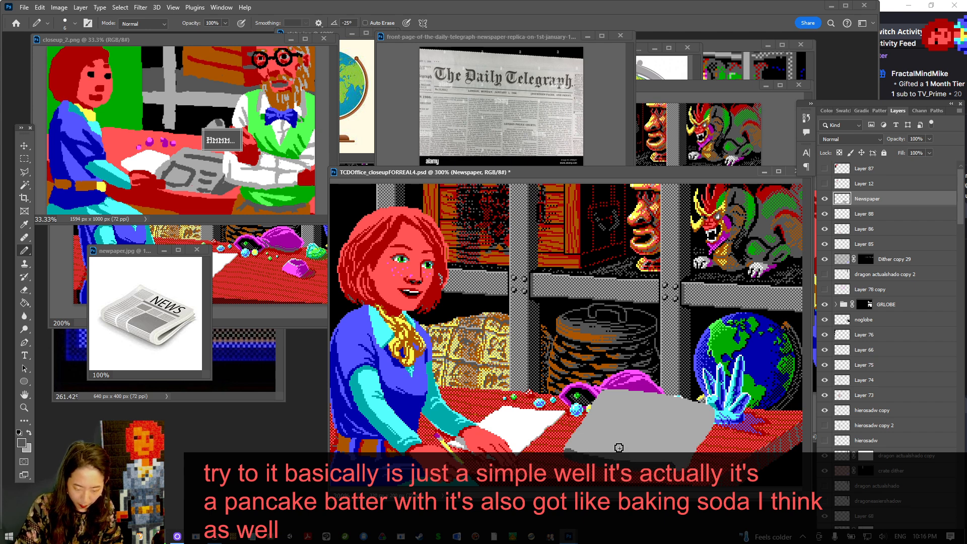
Reduce the pencil to 2 px and draw the newspaper's folded right end and front edge in dark grey
{"action": "key", "text": "bracketleft"}
{"action": "key", "text": "bracketleft"}
{"action": "key", "text": "bracketleft"}
{"action": "key", "text": "bracketleft"}
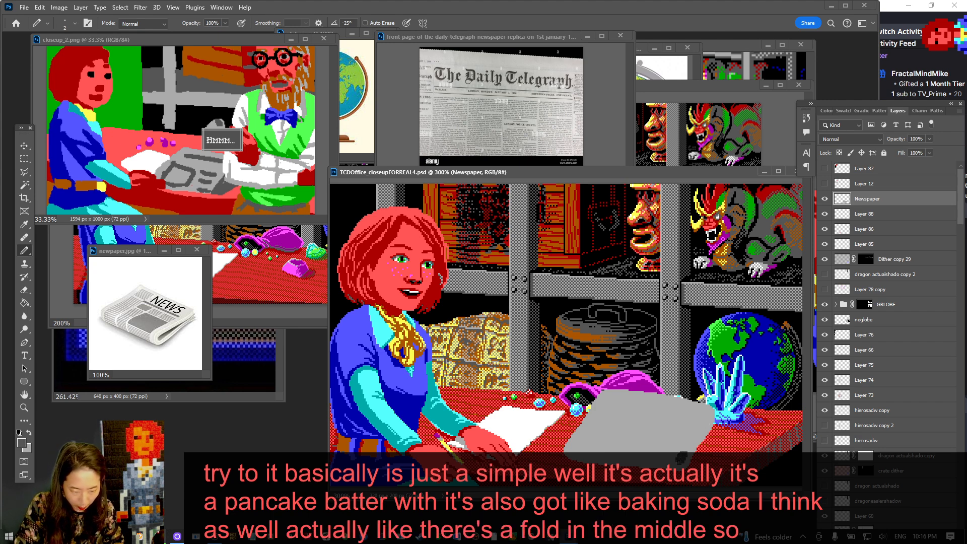
{"action": "left_click_drag", "start_coordinate": [688, 447], "coordinate": [708, 419]}
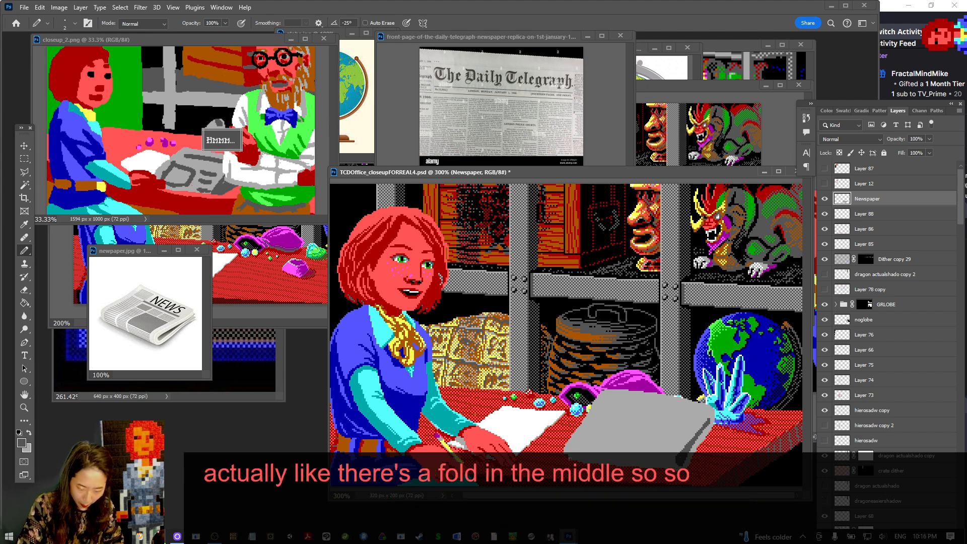
{"action": "left_click_drag", "start_coordinate": [569, 456], "coordinate": [631, 464]}
{"action": "key", "text": "ctrl+z"}
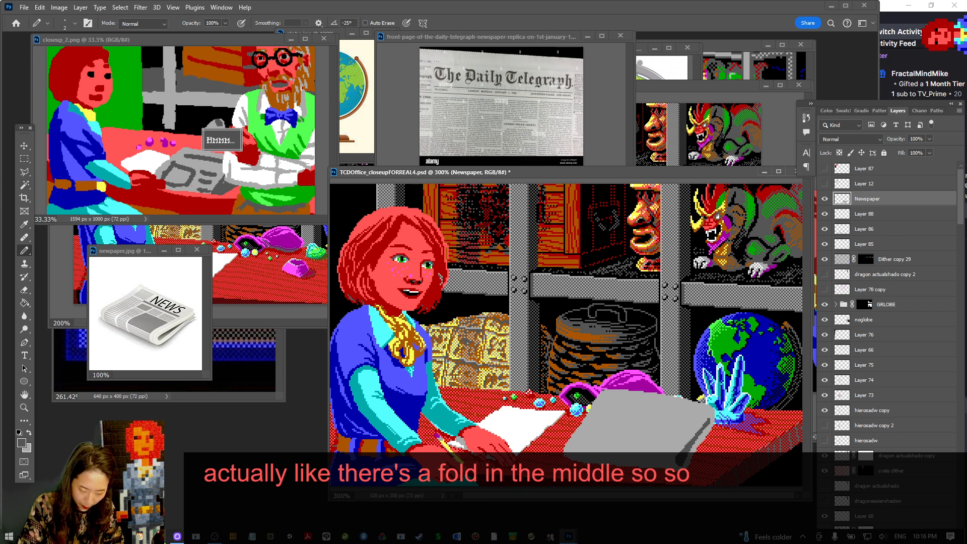
{"action": "left_click_drag", "start_coordinate": [567, 456], "coordinate": [657, 467]}
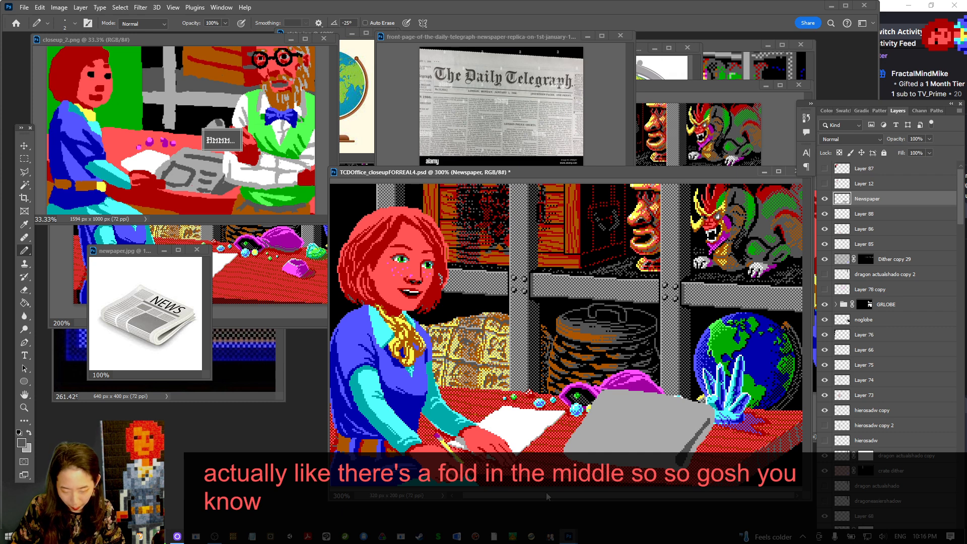
Erase the newspaper's upper edge to a straight line, save, and reduce the eraser to 1 px
{"action": "key", "text": "e"}
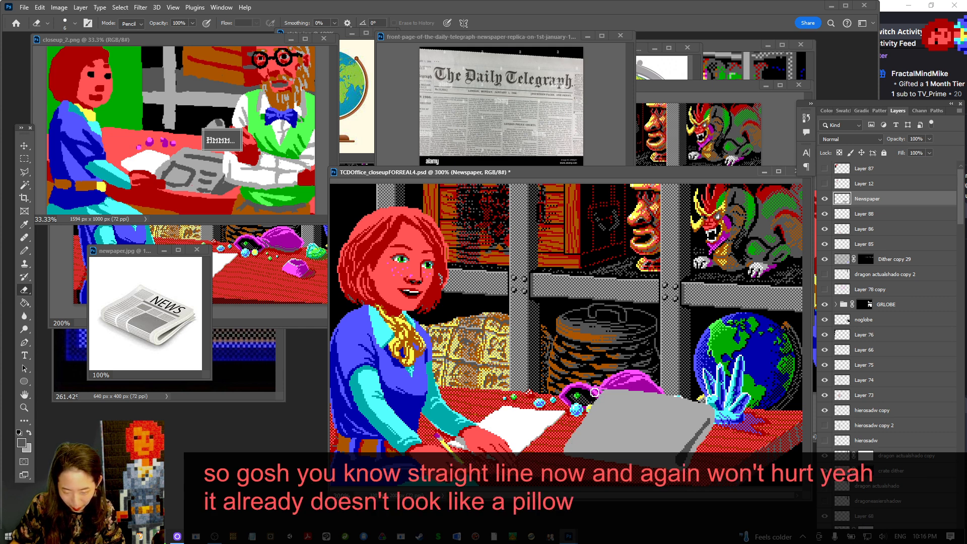
{"action": "left_click", "coordinate": [707, 401], "text": "shift"}
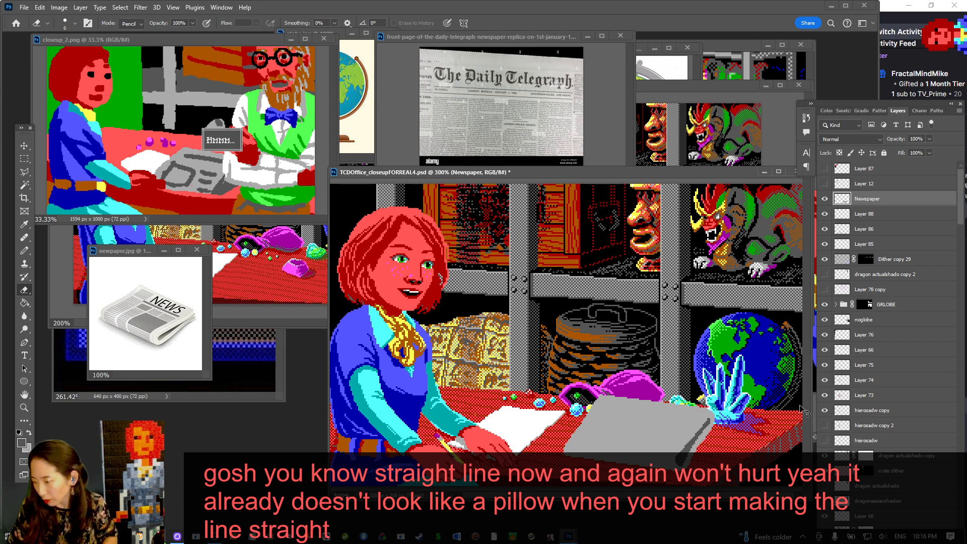
{"action": "key", "text": "ctrl+s"}
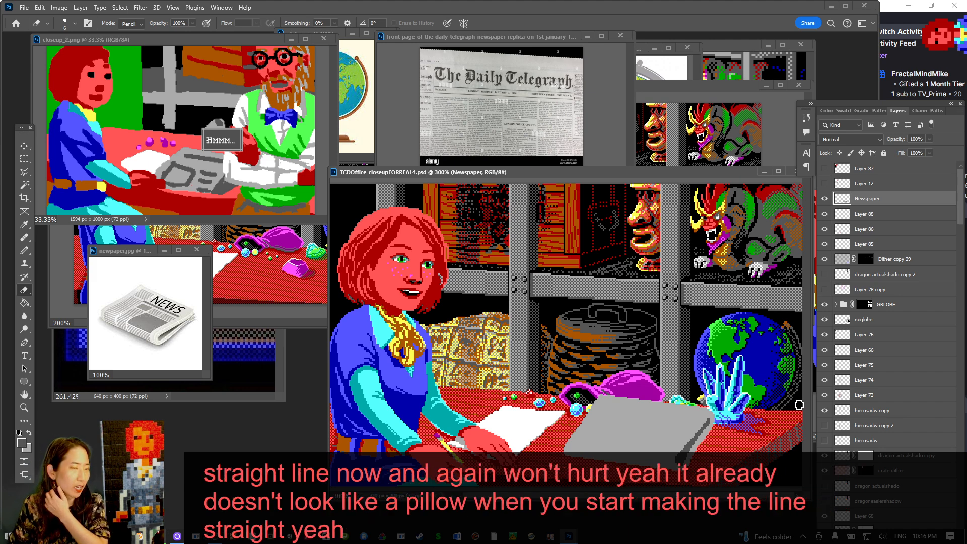
{"action": "key", "text": "bracketleft"}
{"action": "key", "text": "bracketleft"}
{"action": "key", "text": "bracketleft"}
{"action": "key", "text": "bracketleft"}
{"action": "key", "text": "bracketleft"}
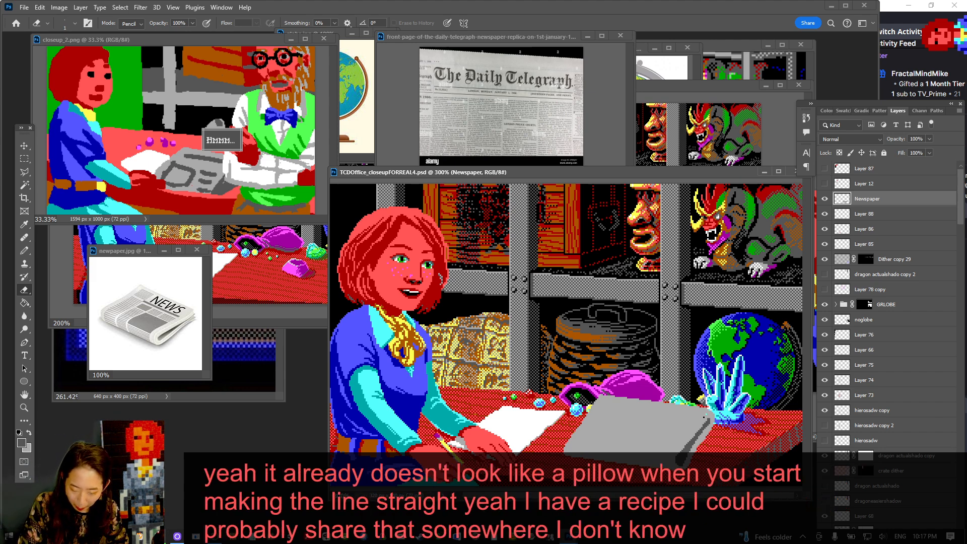
Draw thin dark grey page lines along the newspaper's folded right end with a 1 px pencil, and save
{"action": "key", "text": "b"}
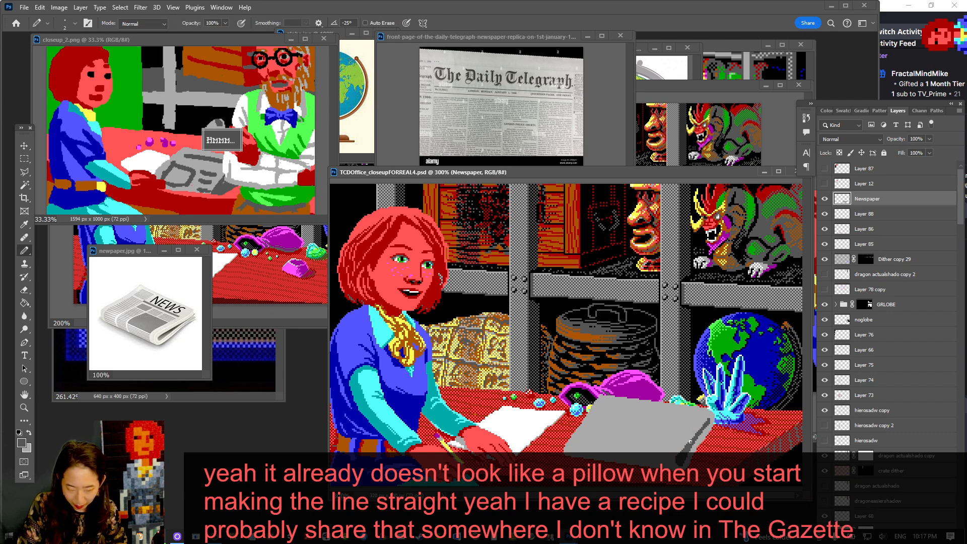
{"action": "key", "text": "bracketleft"}
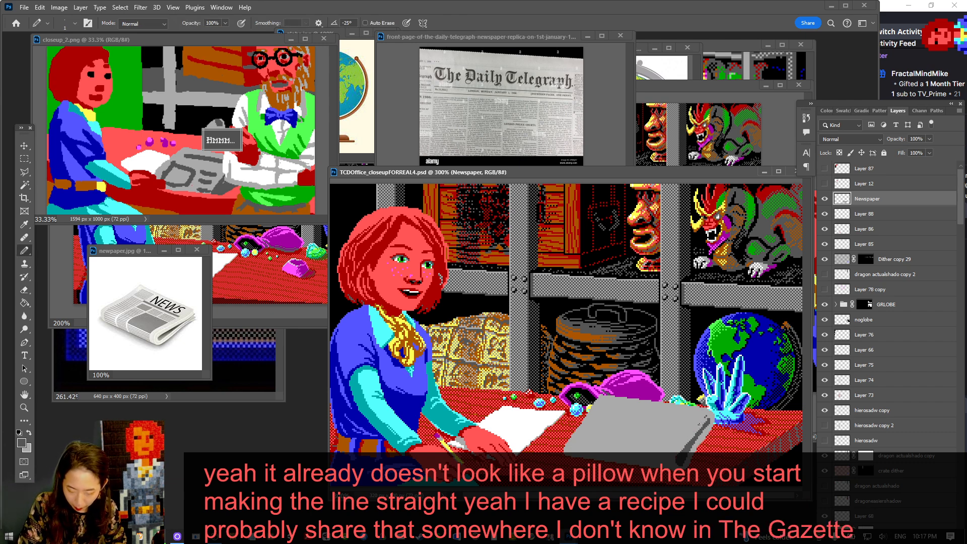
{"action": "left_click_drag", "start_coordinate": [702, 418], "coordinate": [673, 453]}
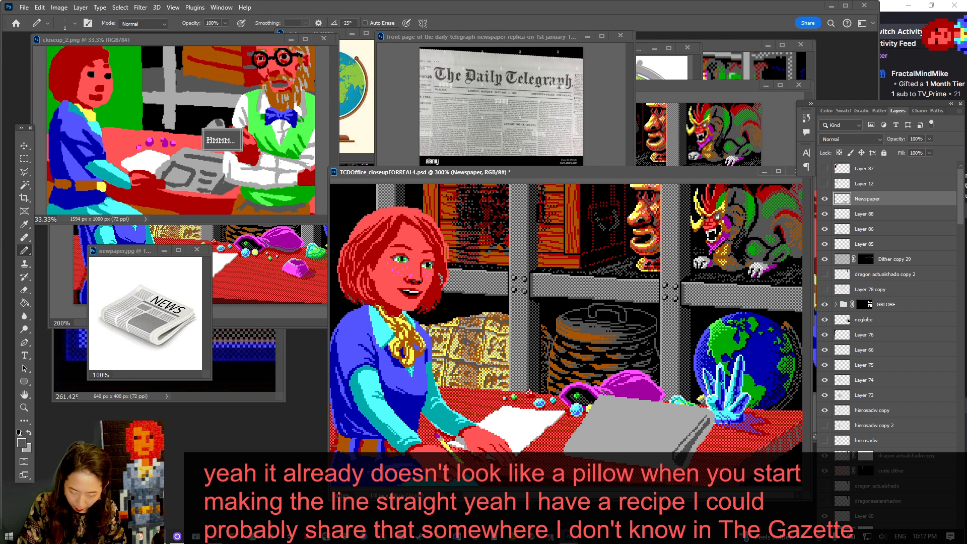
{"action": "key", "text": "ctrl+z"}
{"action": "left_click_drag", "start_coordinate": [692, 431], "coordinate": [677, 451]}
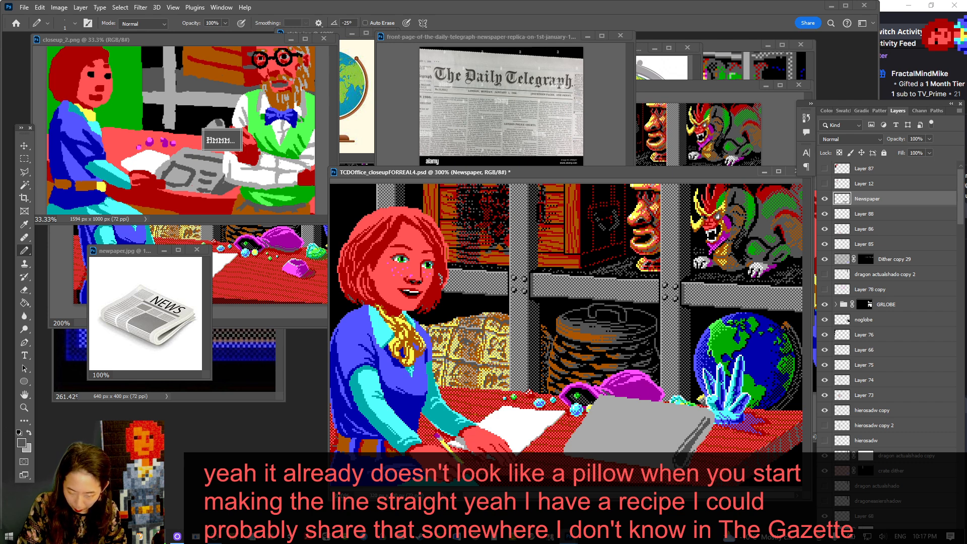
{"action": "left_click_drag", "start_coordinate": [710, 425], "coordinate": [693, 454]}
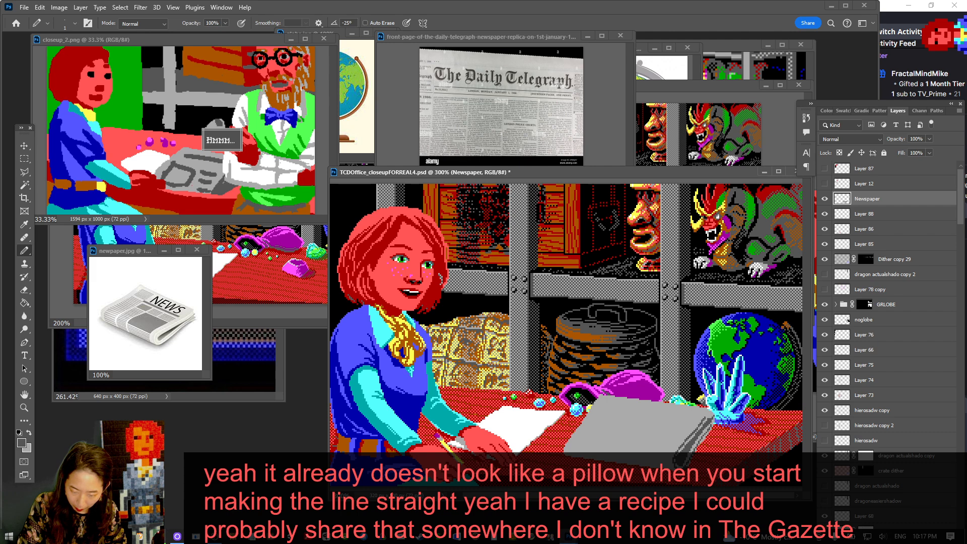
{"action": "key", "text": "ctrl+s"}
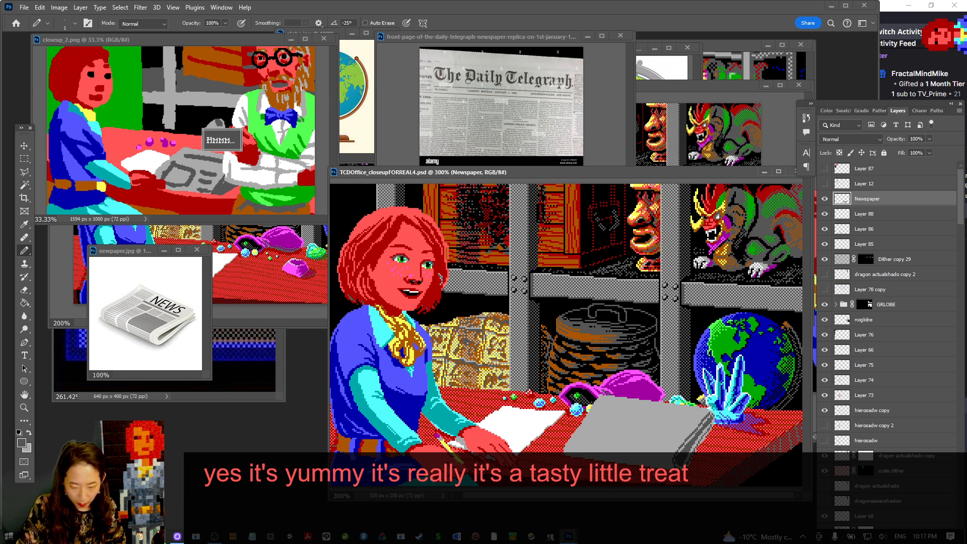
Touch up the newspaper's upper-left corner with the eraser, save, and move the newspaper left against the white sheet
{"action": "key", "text": "e"}
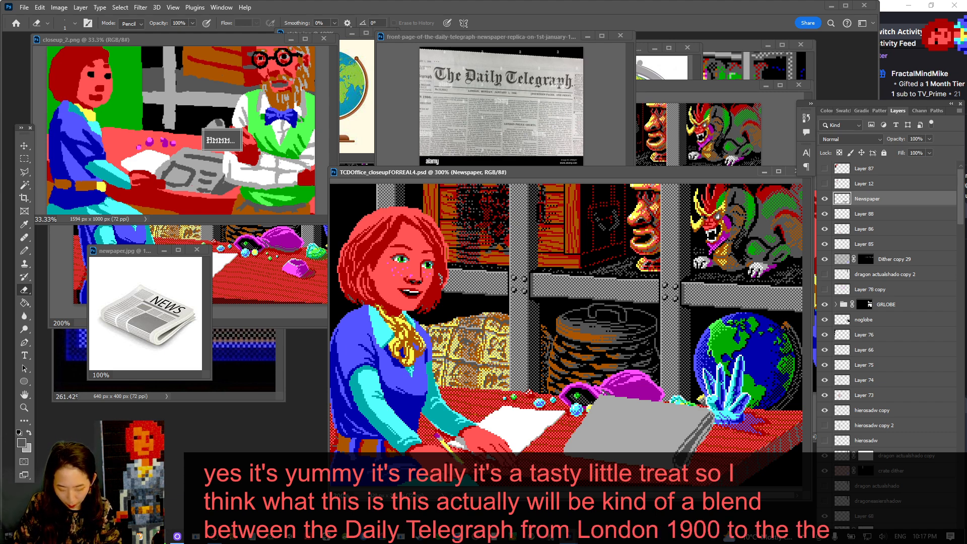
{"action": "left_click", "coordinate": [602, 393]}
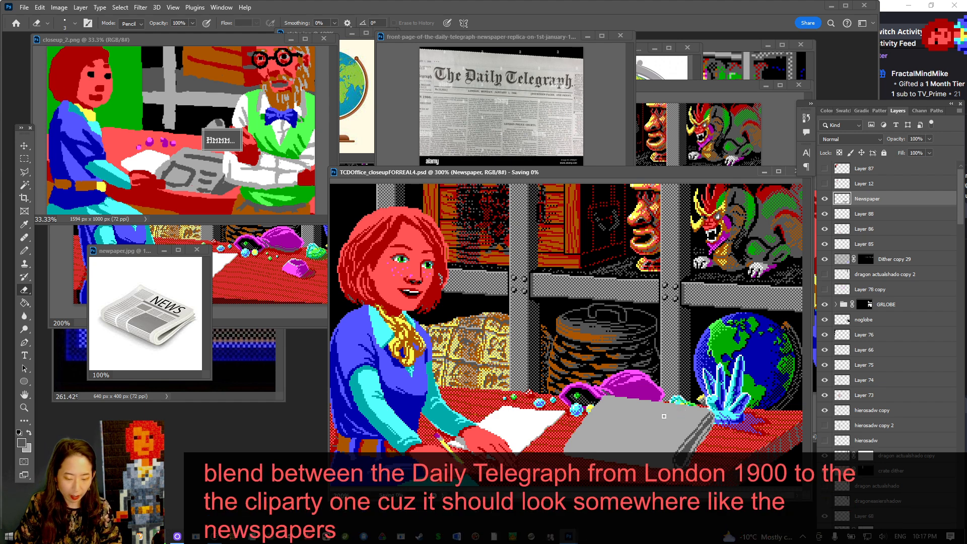
{"action": "key", "text": "v"}
{"action": "key", "text": "ctrl+s"}
{"action": "mouse_move", "coordinate": [638, 421]}
{"action": "left_mouse_down"}
{"action": "mouse_move", "coordinate": [617, 356]}
{"action": "mouse_move", "coordinate": [574, 384]}
{"action": "mouse_move", "coordinate": [736, 385]}
{"action": "mouse_move", "coordinate": [585, 420]}
{"action": "mouse_move", "coordinate": [608, 414]}
{"action": "left_mouse_up"}
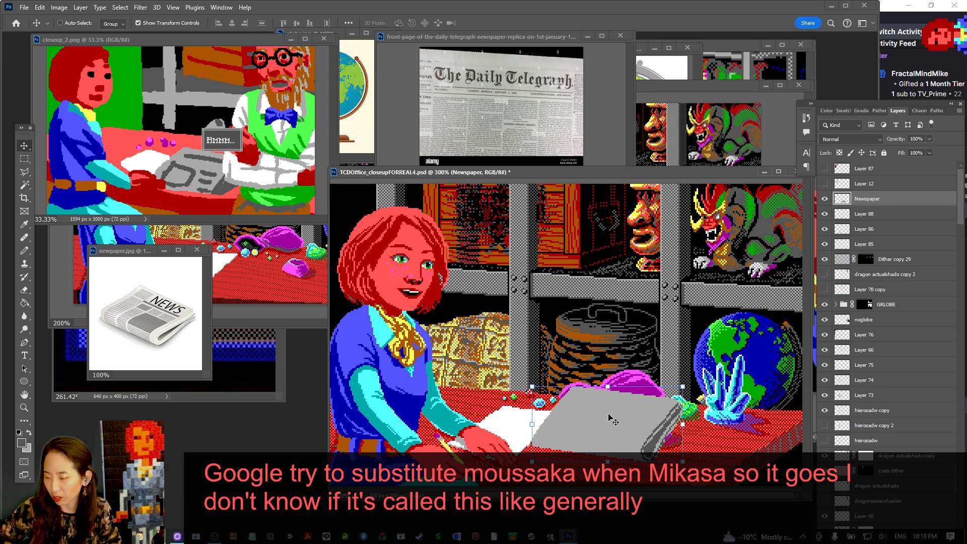
{"action": "key", "text": "b"}
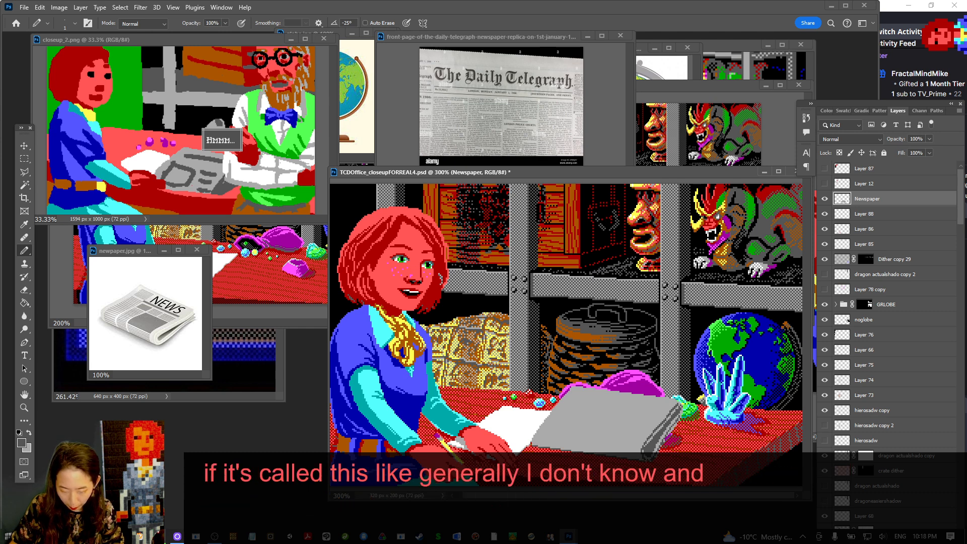
{"action": "key", "text": "v"}
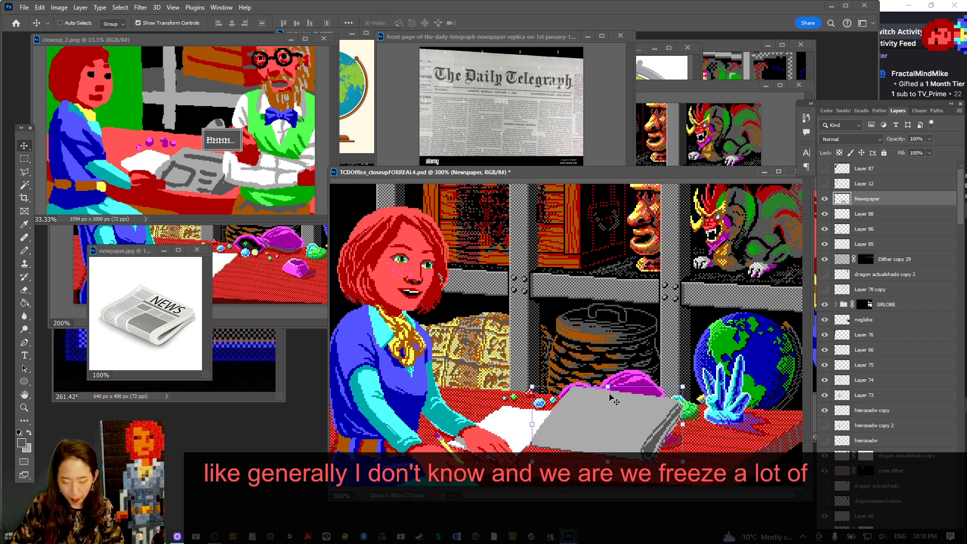
Move the newspaper slightly up and left, touch up the shading of its folded right end with light grey pencil, and save
{"action": "left_click_drag", "start_coordinate": [607, 418], "coordinate": [587, 413]}
{"action": "scroll", "coordinate": [587, 413], "scroll_direction": "up", "scroll_amount": 2}
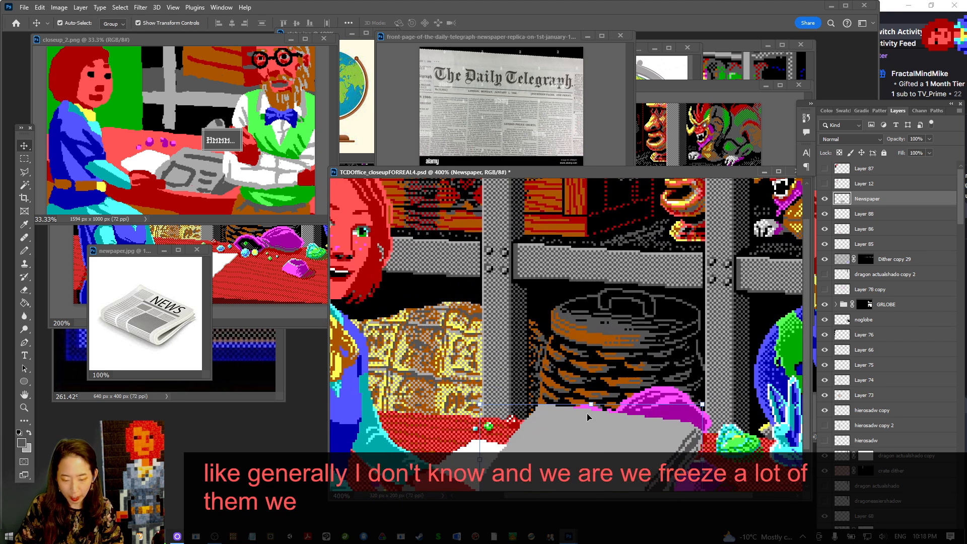
{"action": "left_click_drag", "start_coordinate": [633, 392], "coordinate": [542, 293]}
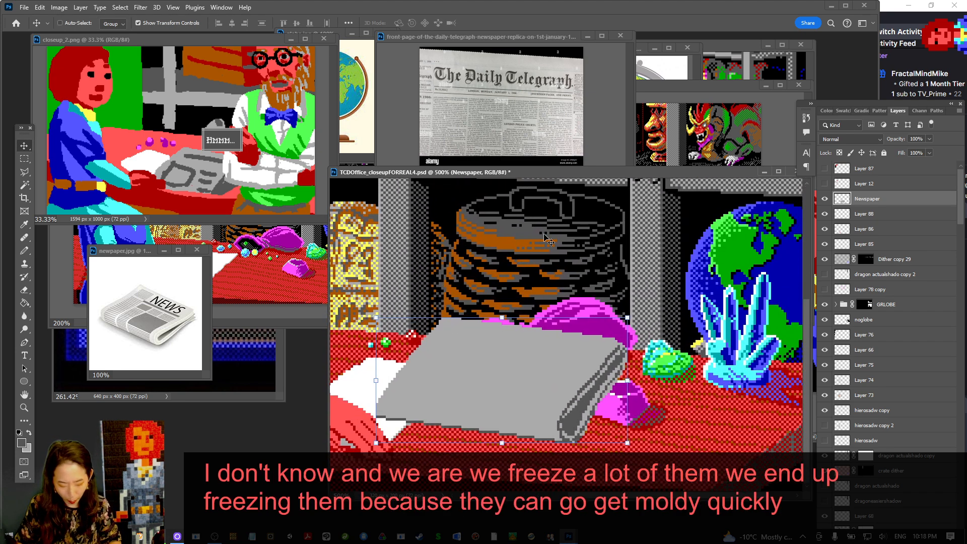
{"action": "key", "text": "b"}
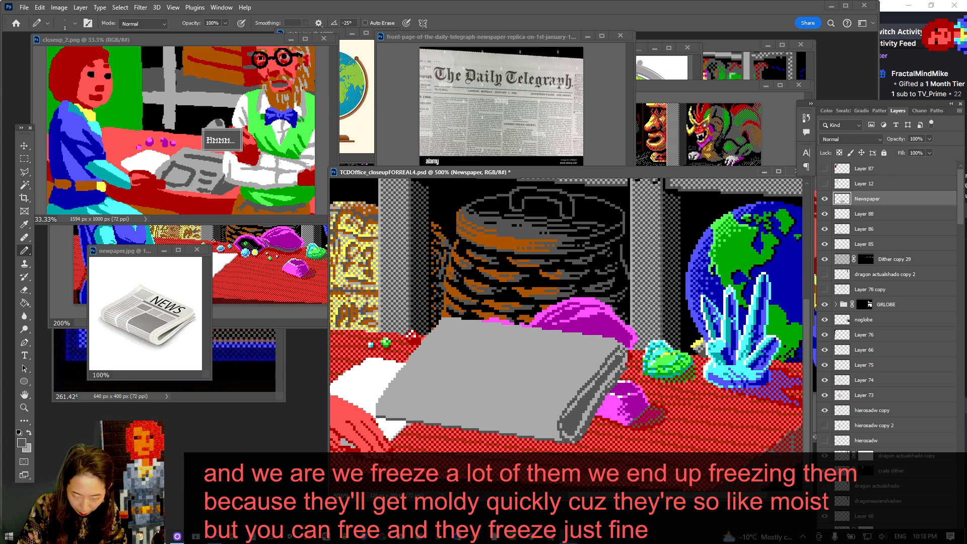
{"action": "left_click", "coordinate": [591, 417], "text": "alt"}
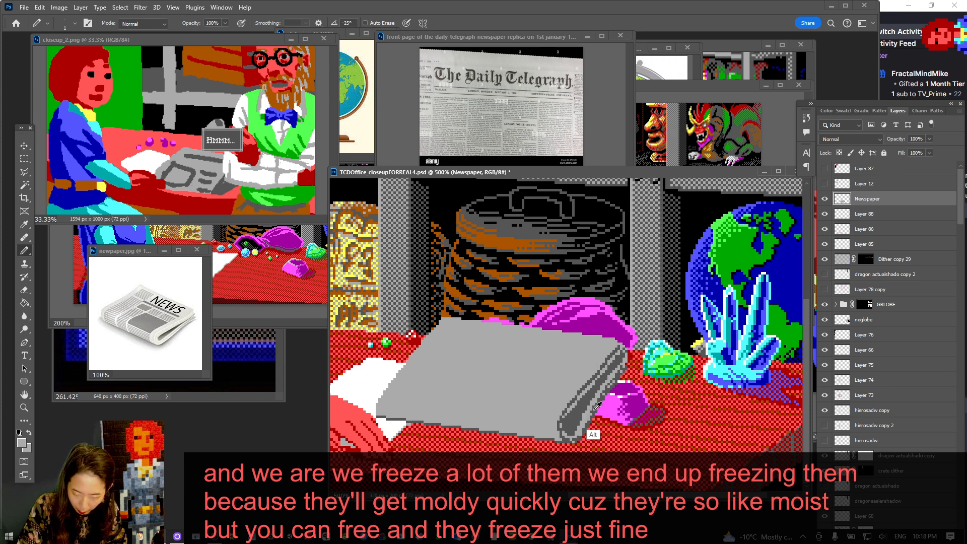
{"action": "left_click", "coordinate": [579, 430], "text": "alt"}
{"action": "left_click_drag", "start_coordinate": [577, 434], "coordinate": [584, 423]}
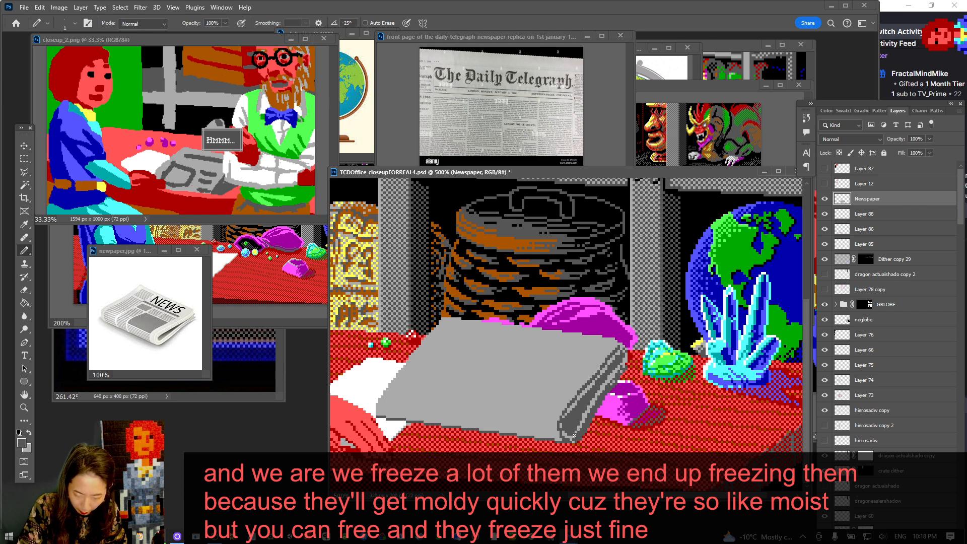
{"action": "key", "text": "x"}
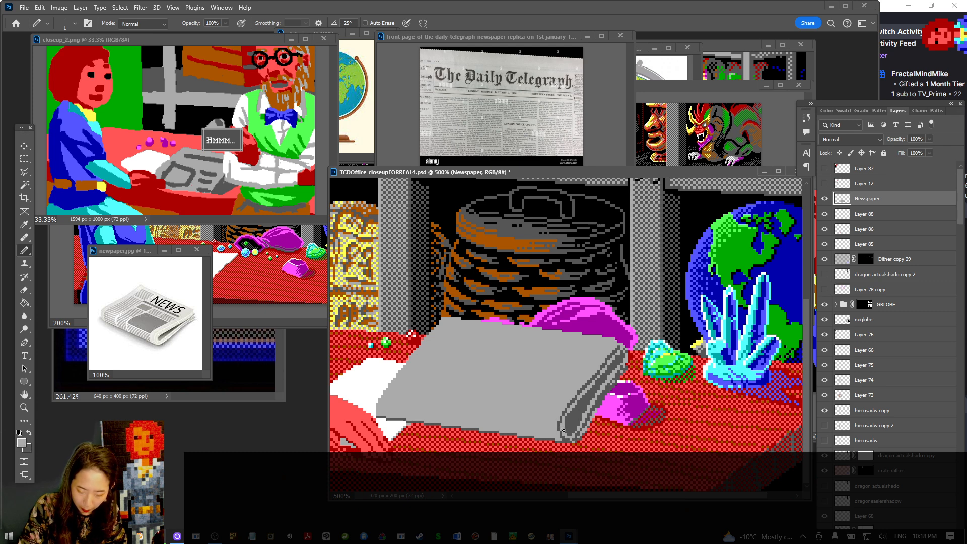
{"action": "key", "text": "ctrl+s"}
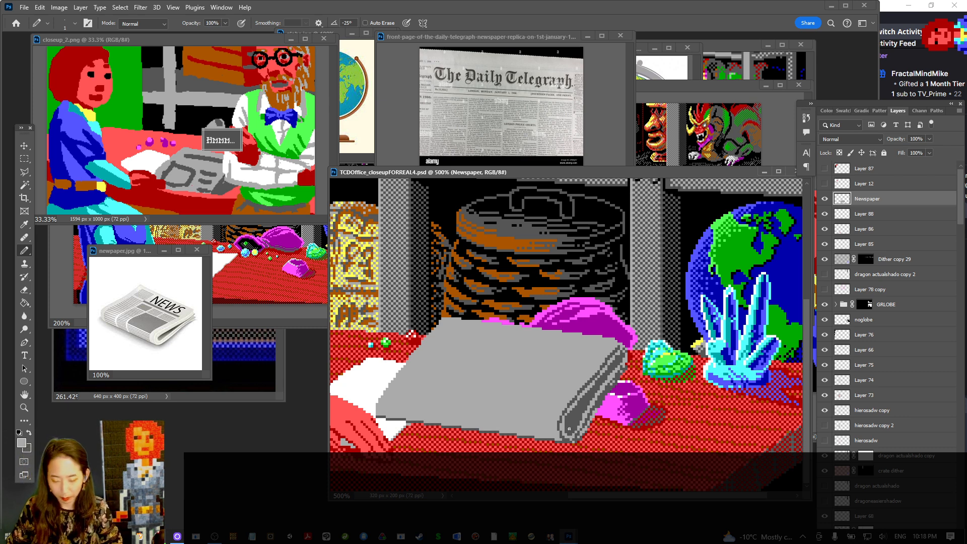
Move the newspaper lower on the table, in front of the purple jewel bag, and save
{"action": "key", "text": "v"}
{"action": "mouse_move", "coordinate": [536, 376]}
{"action": "left_mouse_down"}
{"action": "mouse_move", "coordinate": [558, 388]}
{"action": "mouse_move", "coordinate": [540, 402]}
{"action": "left_mouse_up"}
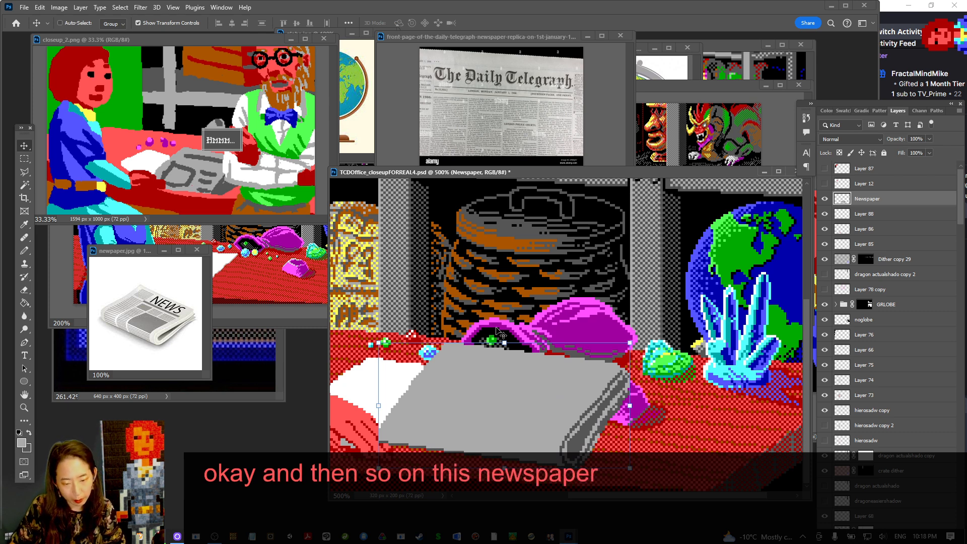
{"action": "key", "text": "b"}
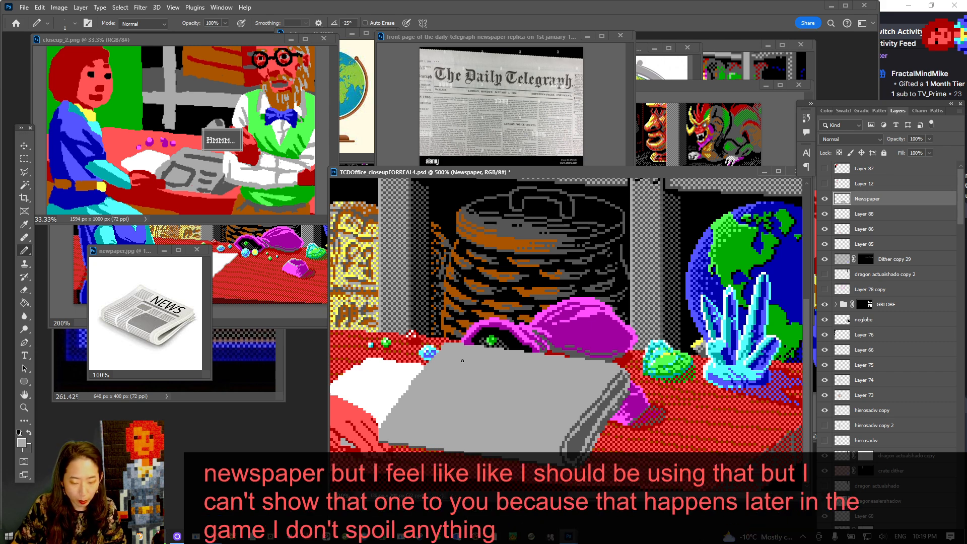
{"action": "scroll", "coordinate": [462, 361], "scroll_direction": "down", "scroll_amount": 1}
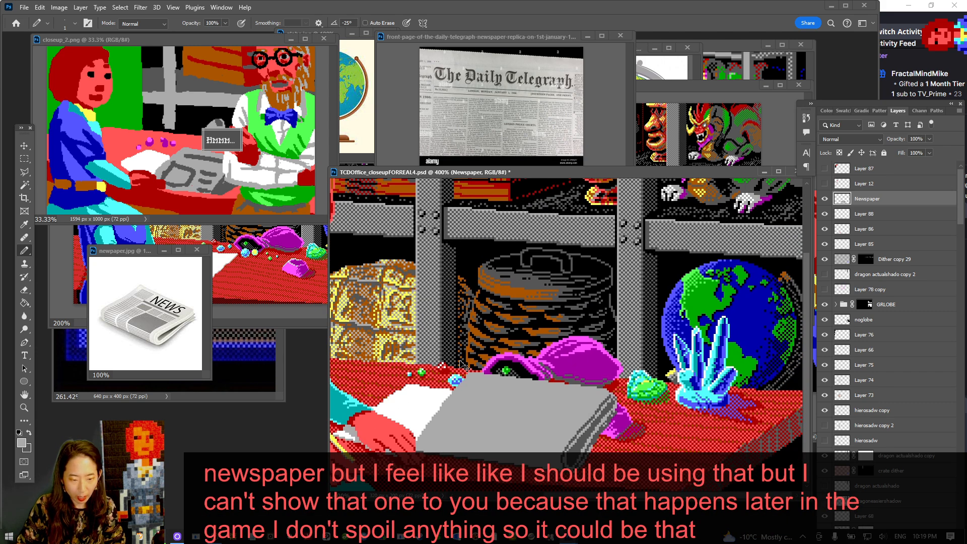
{"action": "scroll", "coordinate": [462, 364], "scroll_direction": "down", "scroll_amount": 1}
{"action": "key", "text": "ctrl+s"}
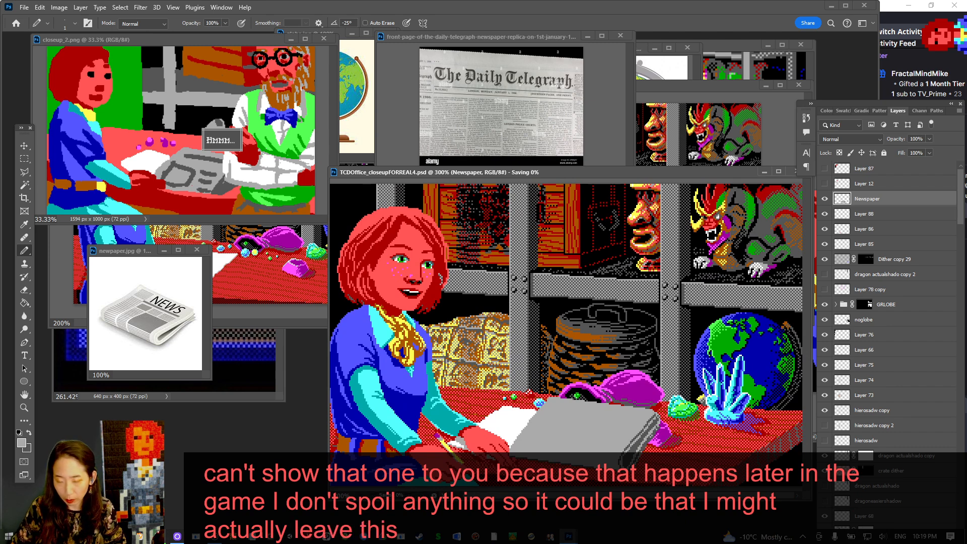
Shift the newspaper right along the table, toward the green gem, and save
{"action": "key", "text": "v"}
{"action": "mouse_move", "coordinate": [566, 462]}
{"action": "left_mouse_down"}
{"action": "mouse_move", "coordinate": [651, 385]}
{"action": "mouse_move", "coordinate": [604, 405]}
{"action": "mouse_move", "coordinate": [579, 432]}
{"action": "mouse_move", "coordinate": [659, 380]}
{"action": "mouse_move", "coordinate": [606, 421]}
{"action": "mouse_move", "coordinate": [663, 429]}
{"action": "mouse_move", "coordinate": [586, 430]}
{"action": "mouse_move", "coordinate": [780, 419]}
{"action": "mouse_move", "coordinate": [637, 442]}
{"action": "mouse_move", "coordinate": [607, 435]}
{"action": "mouse_move", "coordinate": [641, 406]}
{"action": "mouse_move", "coordinate": [609, 430]}
{"action": "mouse_move", "coordinate": [590, 430]}
{"action": "mouse_move", "coordinate": [608, 422]}
{"action": "mouse_move", "coordinate": [573, 433]}
{"action": "mouse_move", "coordinate": [620, 420]}
{"action": "mouse_move", "coordinate": [533, 424]}
{"action": "mouse_move", "coordinate": [616, 423]}
{"action": "mouse_move", "coordinate": [603, 431]}
{"action": "left_mouse_up"}
{"action": "left_click_drag", "start_coordinate": [606, 435], "coordinate": [635, 428]}
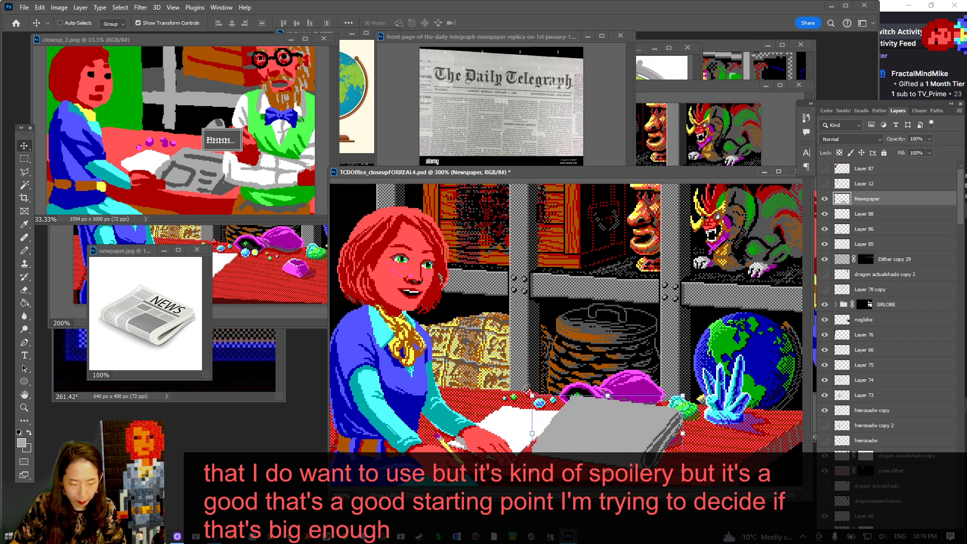
{"action": "key", "text": "ctrl+s"}
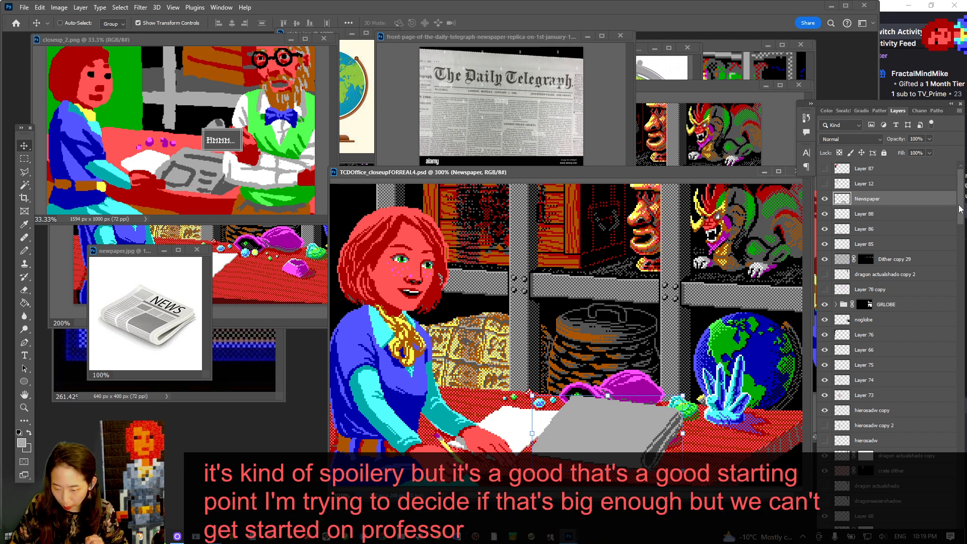
Move the professor's Layer 2 directly below Layer 87, show it, and shift the professor right in the scene
{"action": "left_click_drag", "start_coordinate": [959, 209], "coordinate": [964, 278]}
{"action": "scroll", "coordinate": [889, 401], "scroll_direction": "down", "scroll_amount": 3}
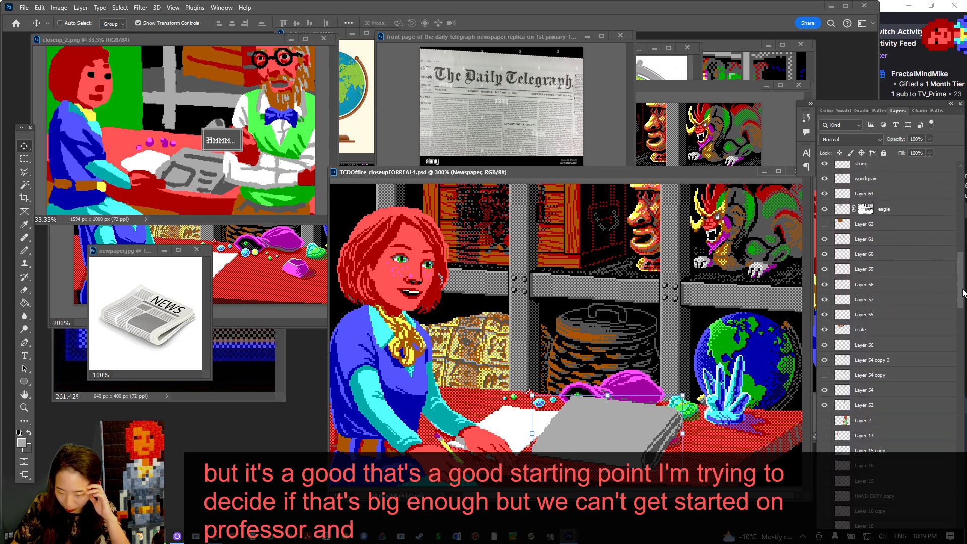
{"action": "left_click", "coordinate": [890, 396]}
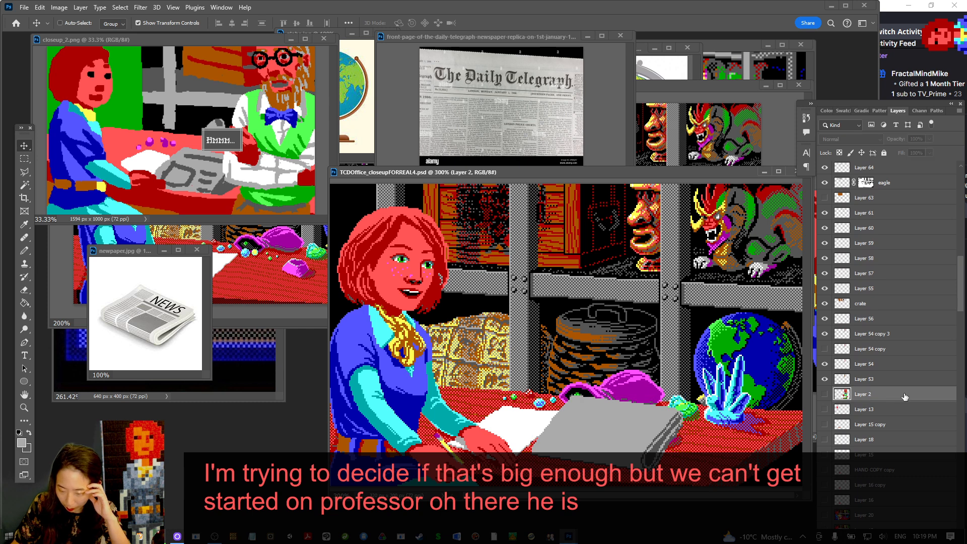
{"action": "left_click_drag", "start_coordinate": [904, 396], "coordinate": [840, 171]}
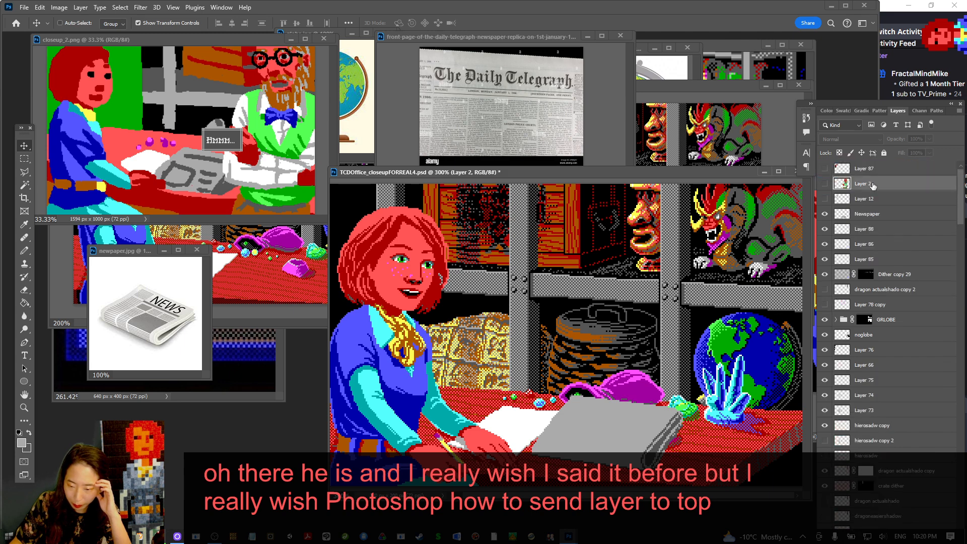
{"action": "left_click", "coordinate": [824, 184]}
{"action": "key", "text": "ctrl+minus"}
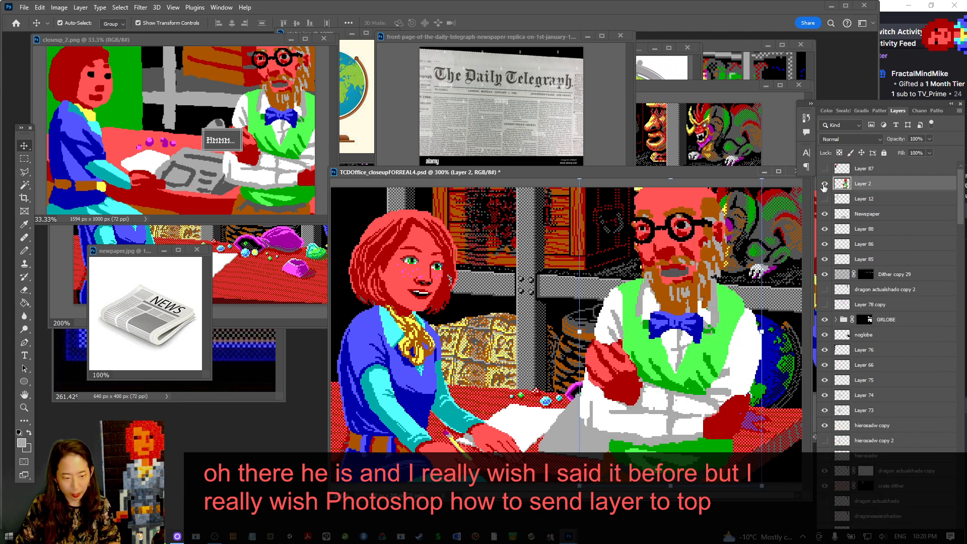
{"action": "left_click_drag", "start_coordinate": [637, 307], "coordinate": [664, 298]}
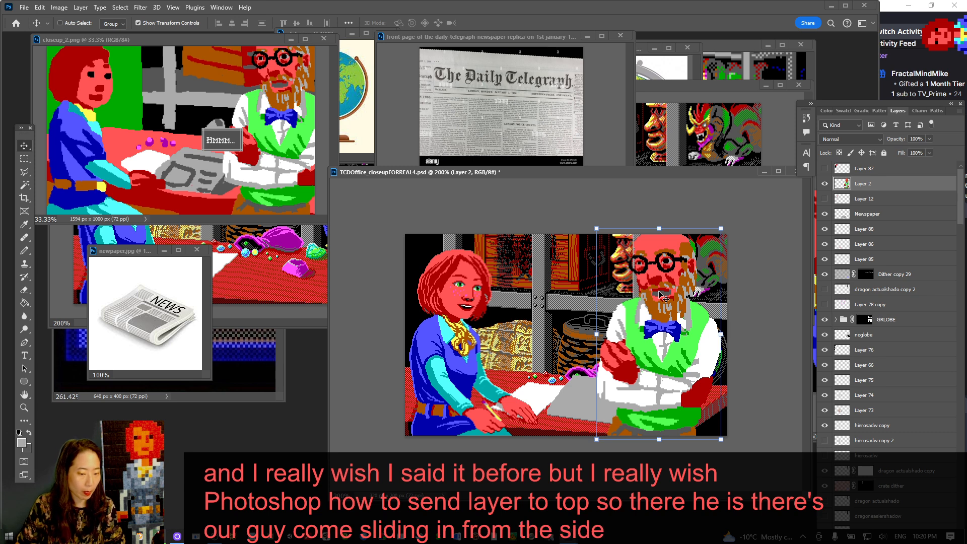
Bring nancysittinginBasement.png forward and enlarge the pasted professor sprite's window to view the sprite at 600%
{"action": "left_click", "coordinate": [734, 43]}
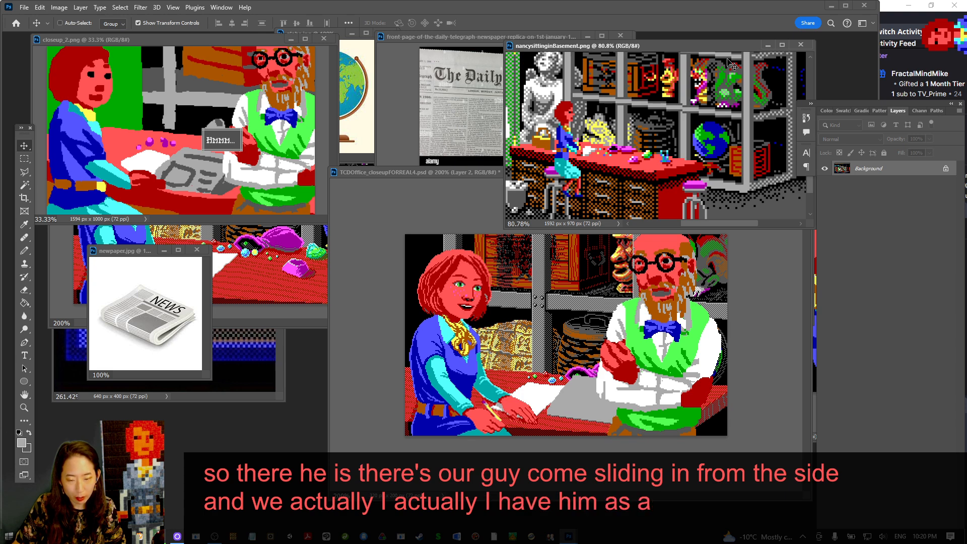
{"action": "key", "text": "ctrl"}
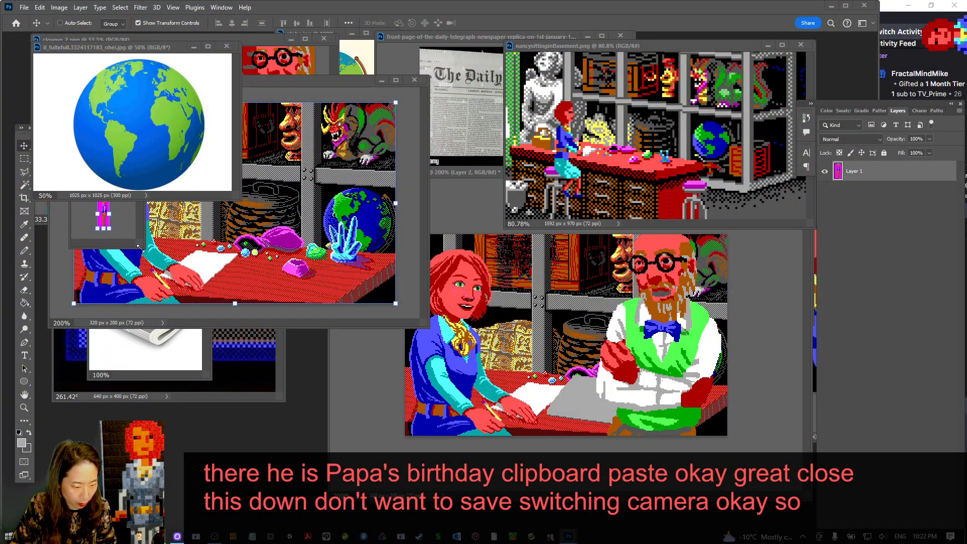
{"action": "left_click_drag", "start_coordinate": [140, 247], "coordinate": [361, 444]}
{"action": "key", "text": "ctrl+plus"}
{"action": "key", "text": "ctrl+plus"}
{"action": "key", "text": "ctrl+plus"}
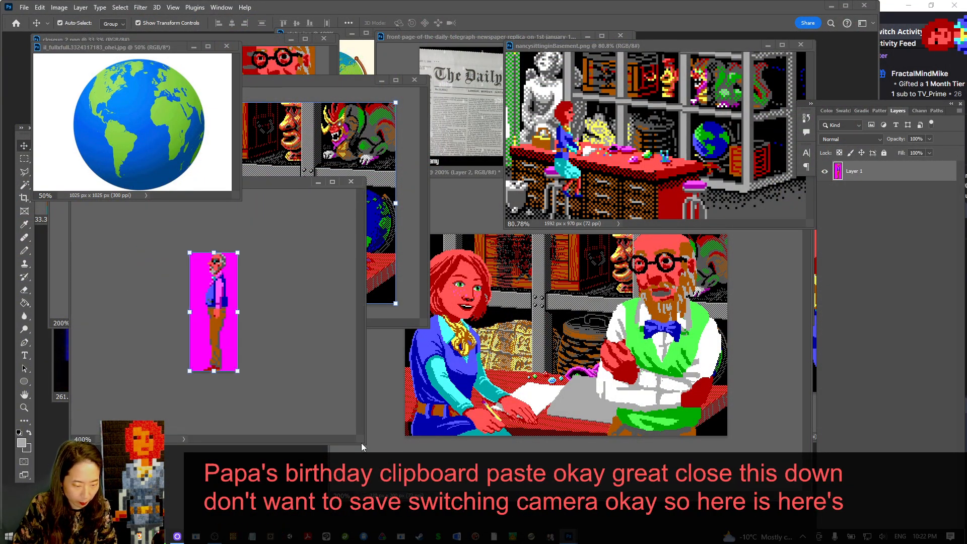
{"action": "key", "text": "ctrl+plus"}
{"action": "key", "text": "ctrl+plus"}
Replace the sprite's magenta background with dark green sampled from the close-up artwork, and deselect
{"action": "key", "text": "b"}
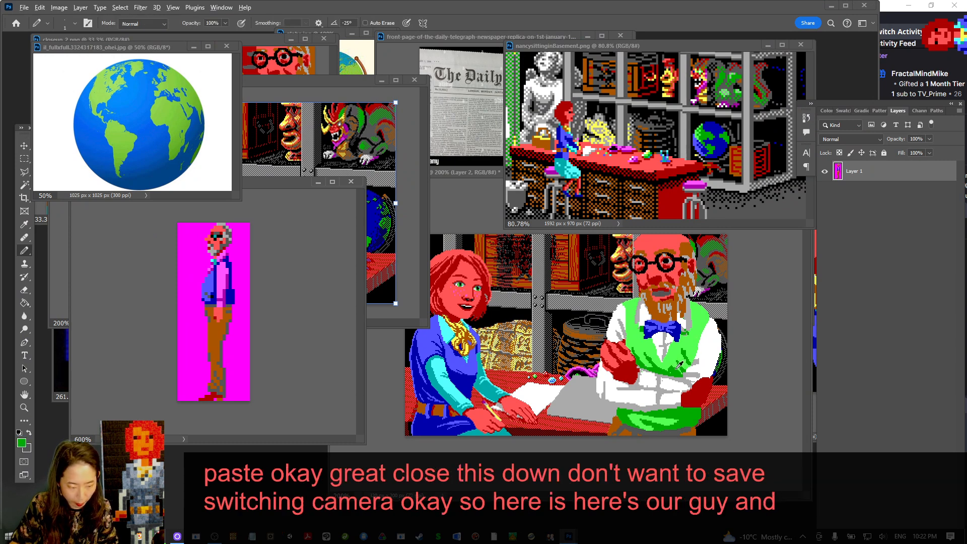
{"action": "key", "text": "w"}
{"action": "key", "text": "x"}
{"action": "left_click", "coordinate": [245, 257]}
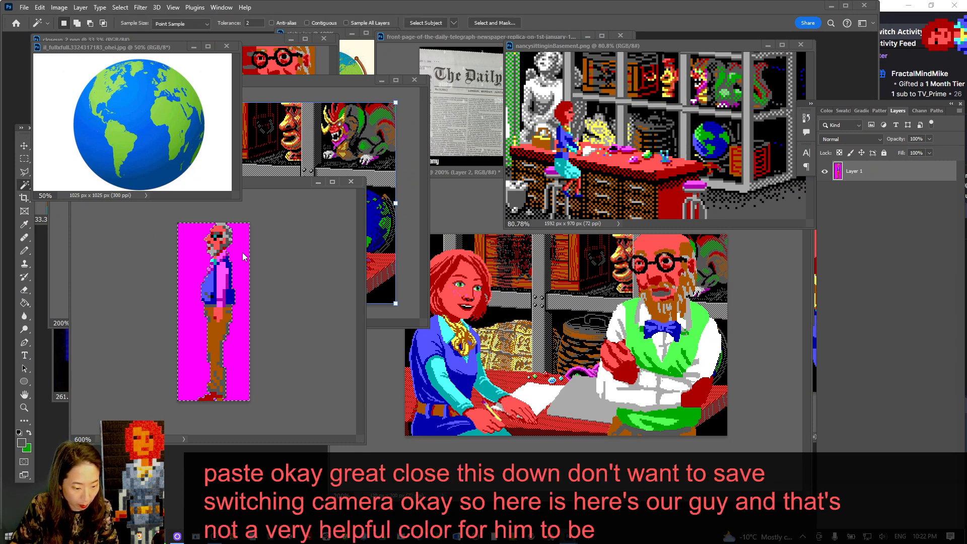
{"action": "key", "text": "ctrl+BackSpace"}
{"action": "key", "text": "ctrl+d"}
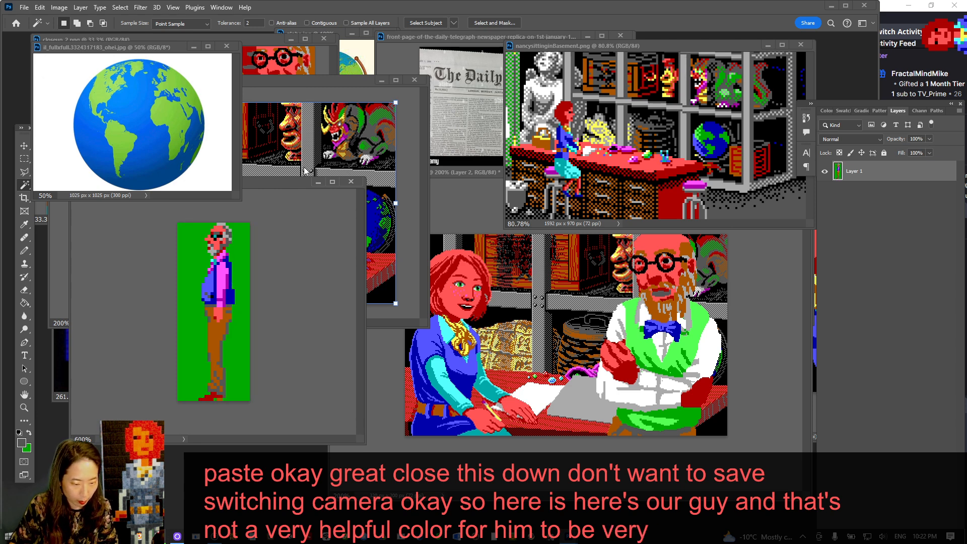
Place the sprite's window beside the close-up and save it as prof.png in the Office Close-up folder with large file size
{"action": "left_click_drag", "start_coordinate": [305, 180], "coordinate": [224, 222]}
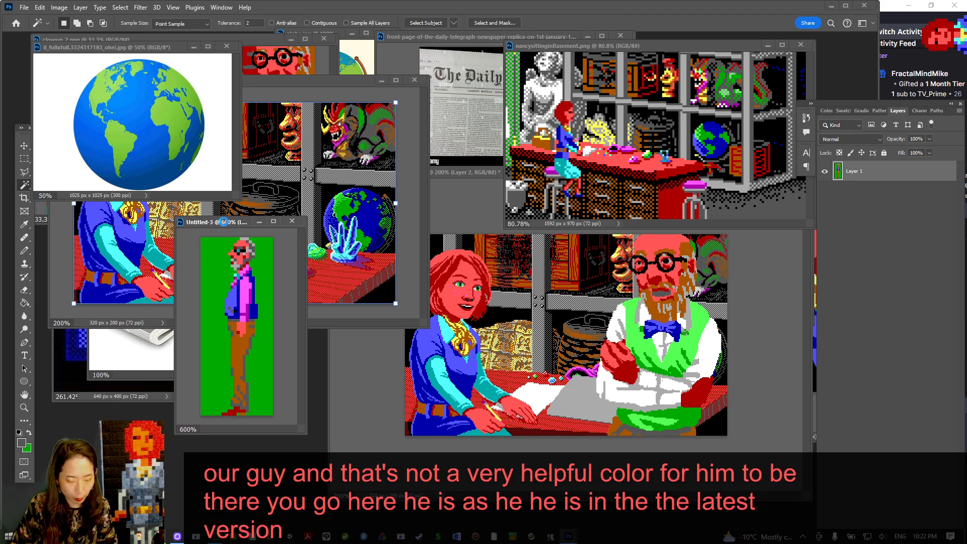
{"action": "key", "text": "ctrl+s"}
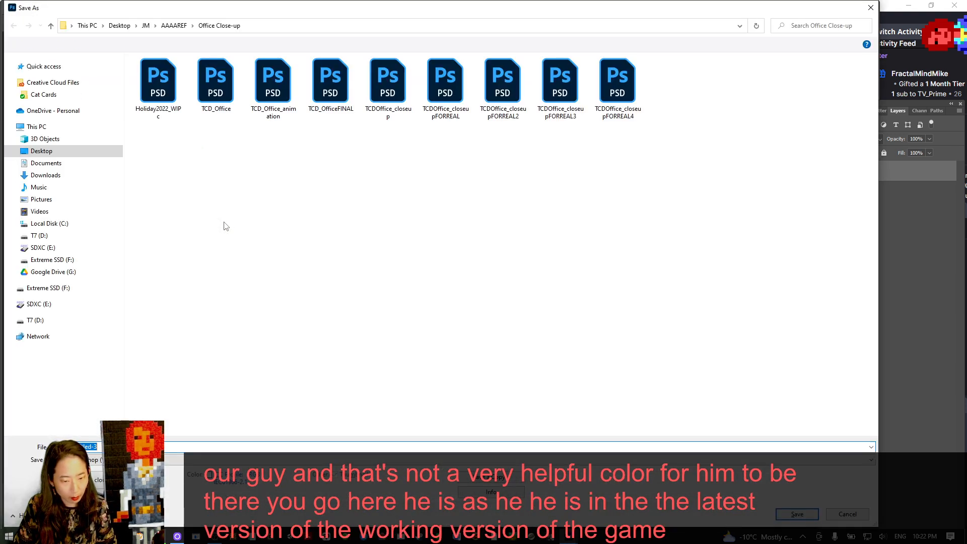
{"action": "left_click", "coordinate": [173, 459]}
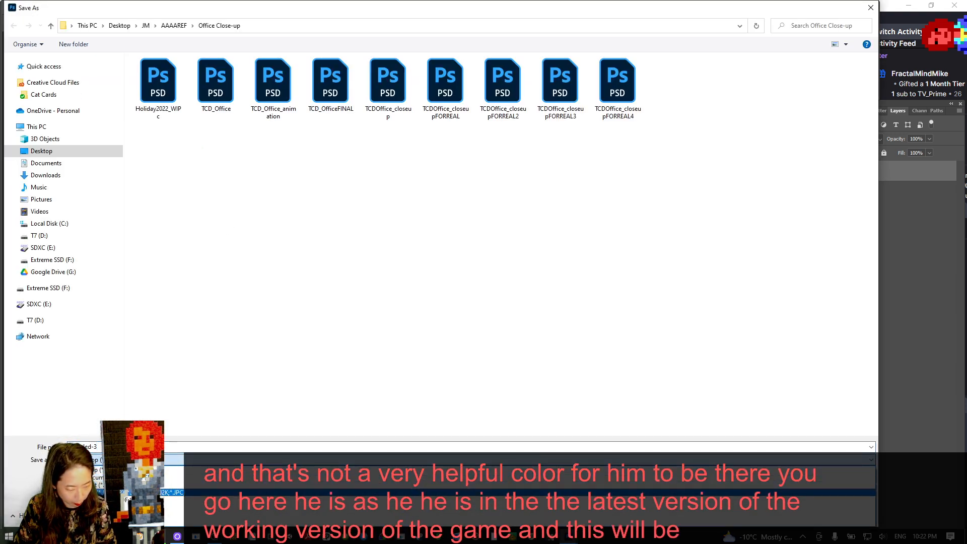
{"action": "left_click", "coordinate": [127, 499]}
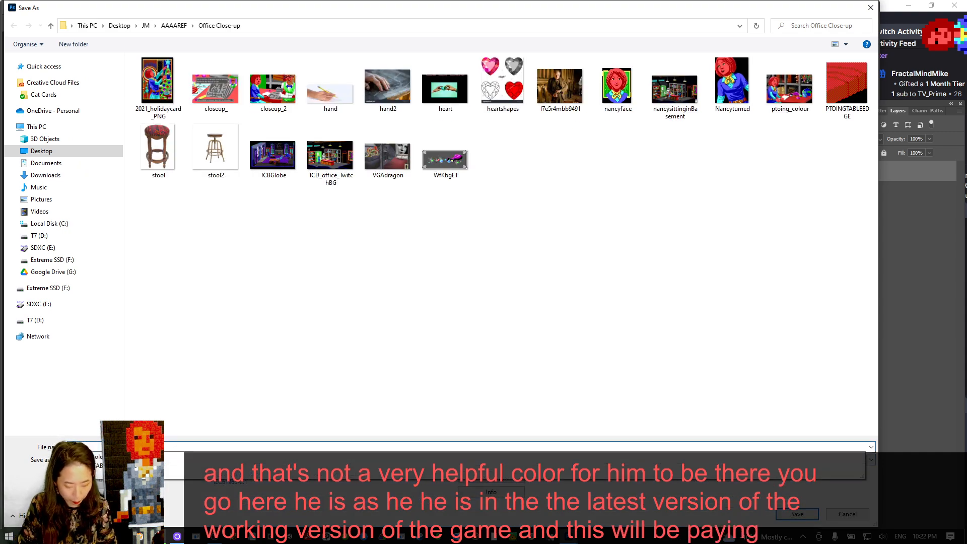
{"action": "key", "text": "Return"}
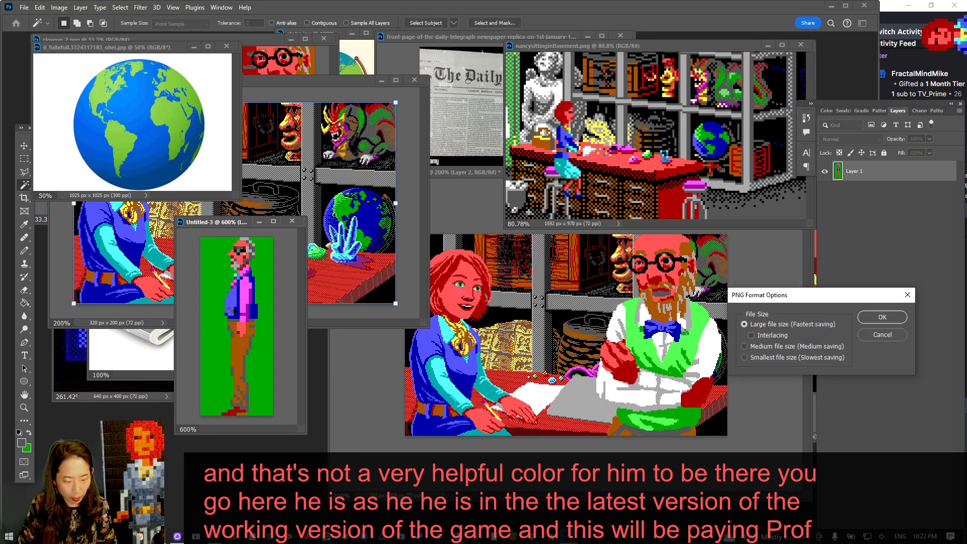
{"action": "key", "text": "Return"}
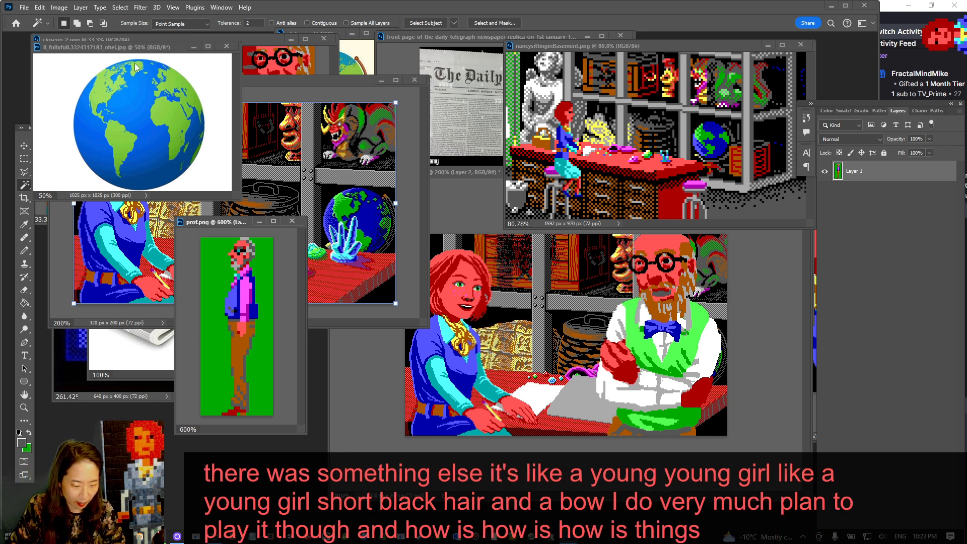
Bring TCDOffice_closeupFORREAL4.psd forward and move the professor left and slightly down in the scene
{"action": "left_click_drag", "start_coordinate": [466, 170], "coordinate": [468, 128]}
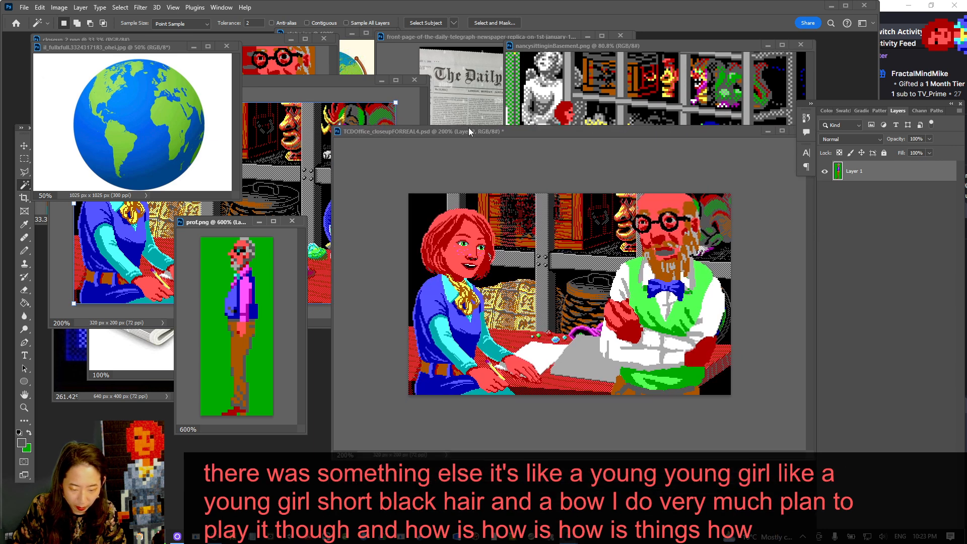
{"action": "key", "text": "v"}
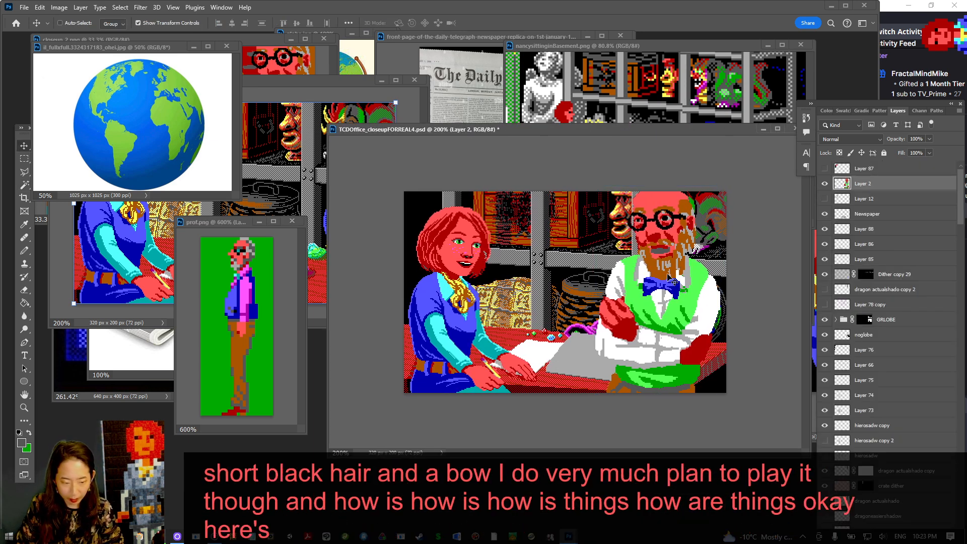
{"action": "left_click_drag", "start_coordinate": [701, 276], "coordinate": [682, 286]}
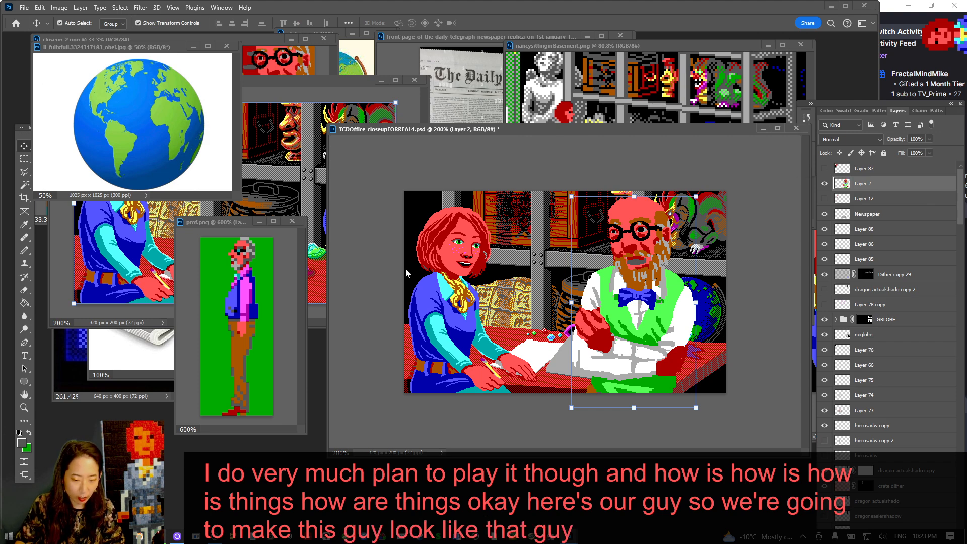
Open FTg4CJ5X0AENfSA, Horace_Slughorn_(HBP_promo)_1-1, knives-out-christopher-plummer and KnivesOutPlummer-CL-Vest from the Office Close-up folder
{"action": "key", "text": "ctrl+o"}
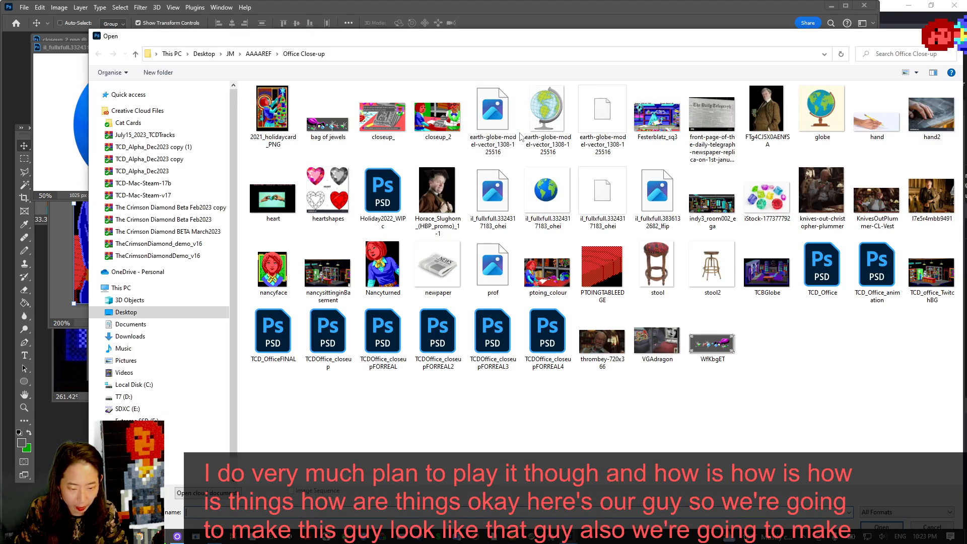
{"action": "left_click", "coordinate": [766, 113]}
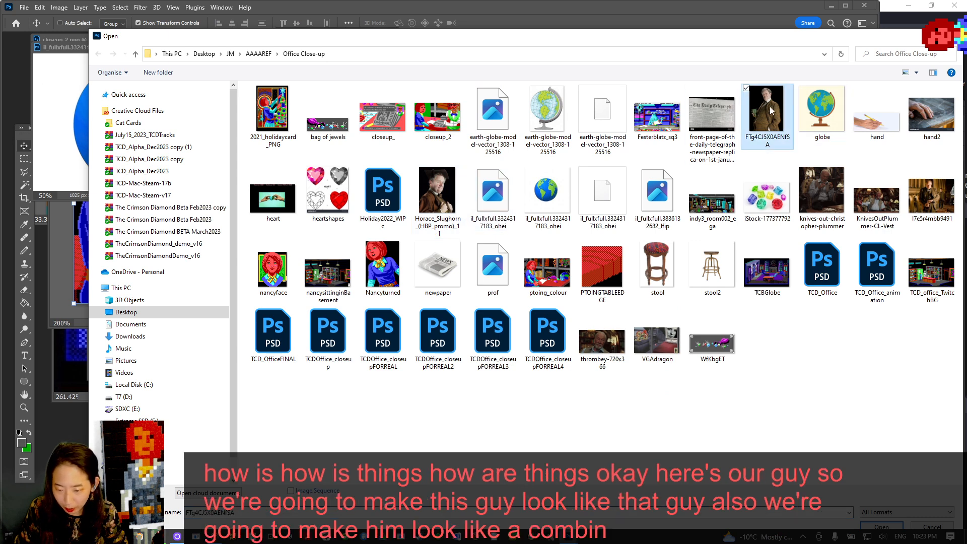
{"action": "left_click", "coordinate": [855, 171]}
{"action": "left_click", "coordinate": [801, 170]}
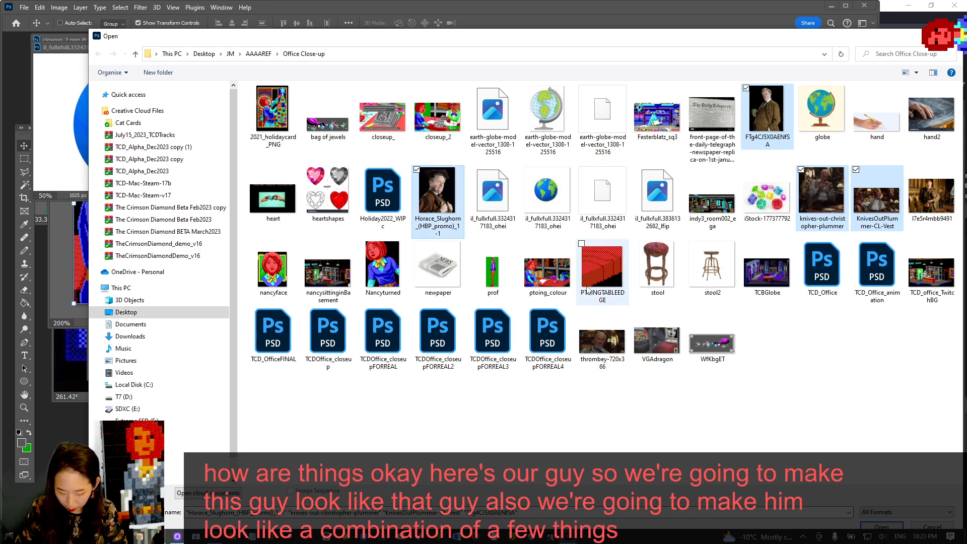
{"action": "key", "text": "Return"}
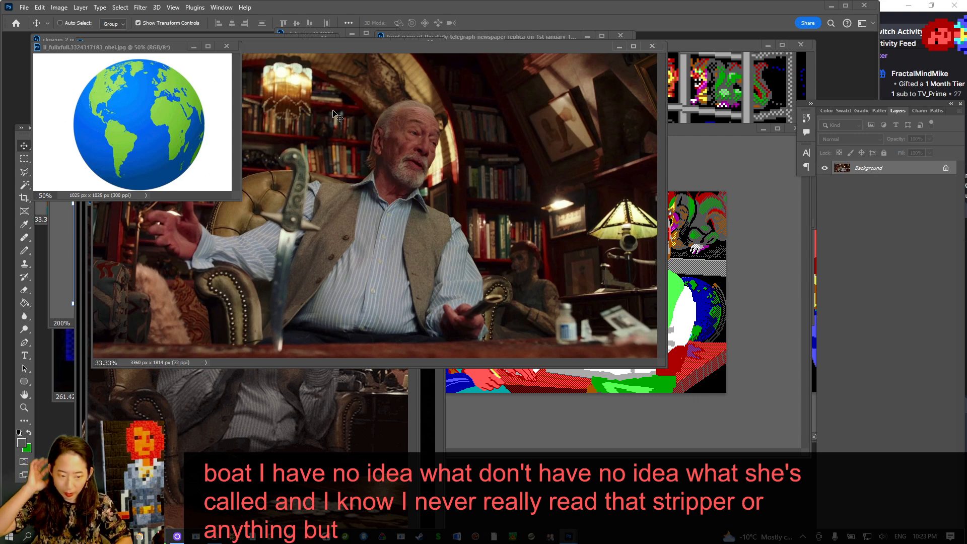
Narrow the KnivesOutPlummer-CL-Vest.webp window around the seated man and arrange it beside the TCDOffice_closeupFORREAL4.psd window
{"action": "left_click_drag", "start_coordinate": [536, 44], "coordinate": [622, 70]}
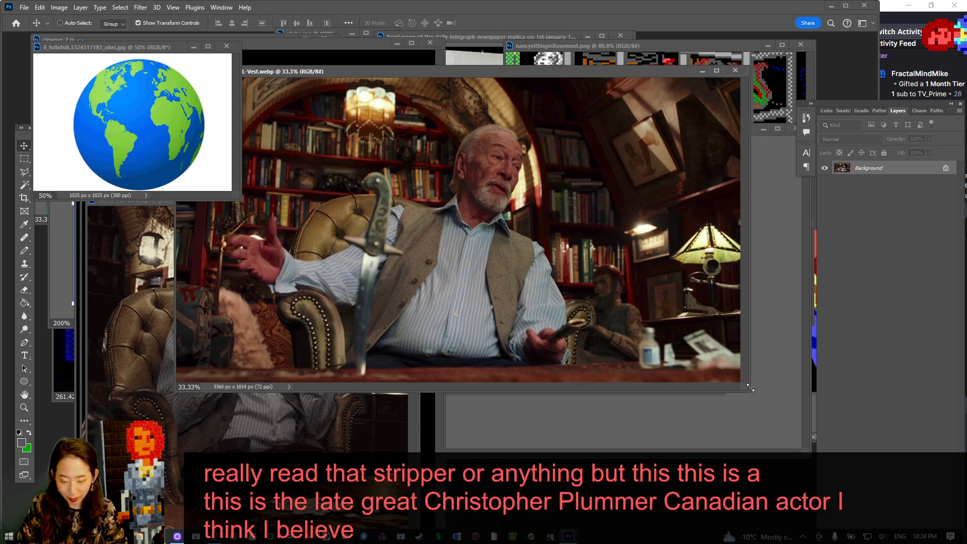
{"action": "left_click_drag", "start_coordinate": [750, 387], "coordinate": [583, 390]}
{"action": "left_click_drag", "start_coordinate": [499, 334], "coordinate": [339, 317]}
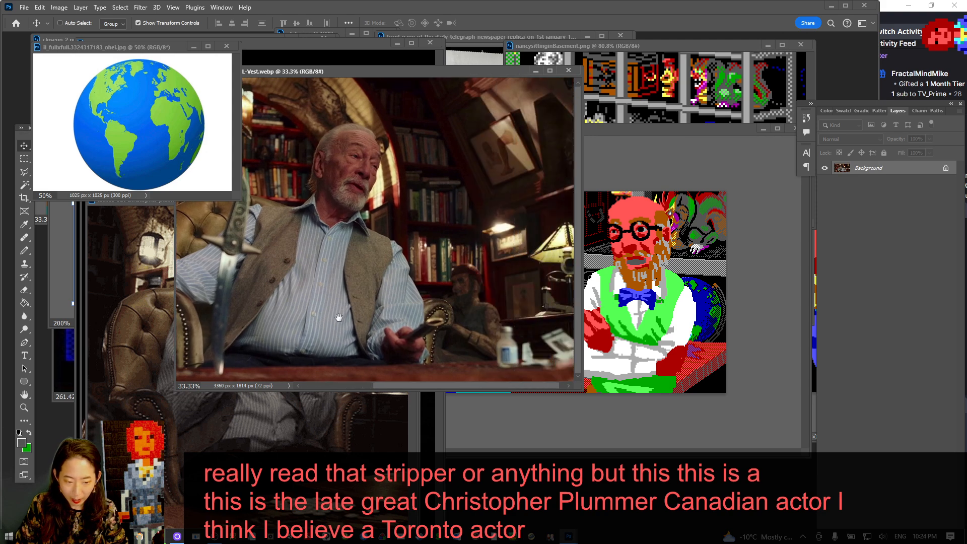
{"action": "left_click_drag", "start_coordinate": [582, 274], "coordinate": [459, 273]}
{"action": "left_click_drag", "start_coordinate": [360, 71], "coordinate": [427, 126]}
{"action": "left_click_drag", "start_coordinate": [631, 131], "coordinate": [705, 103]}
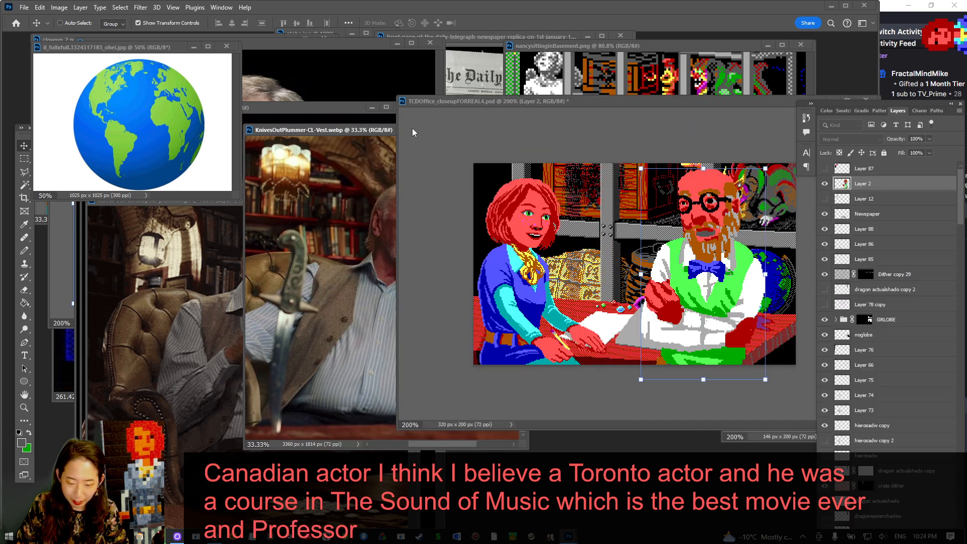
{"action": "left_click_drag", "start_coordinate": [397, 98], "coordinate": [480, 102]}
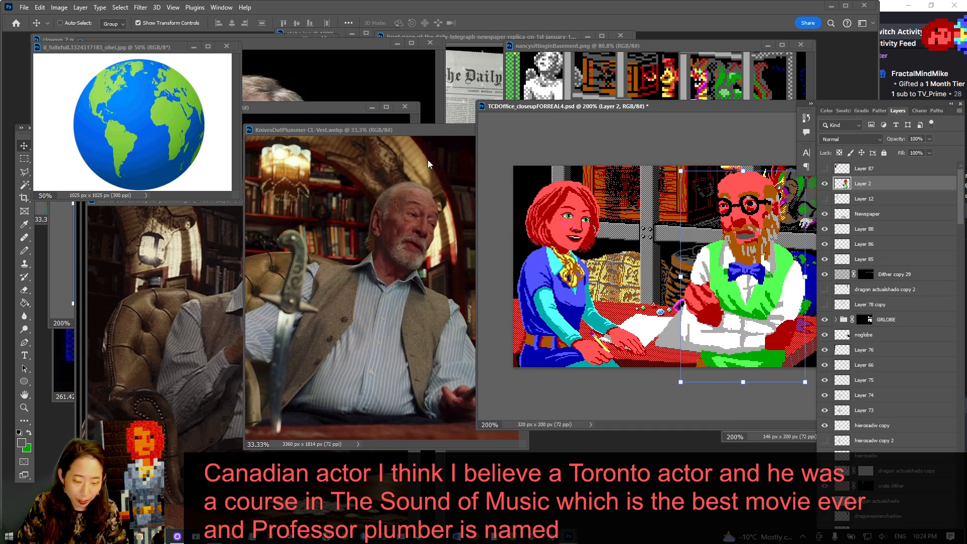
Show the Horace_Slughorn photo at 50%, shrink and place its window beside the vest photo, and close the blue-green globe image
{"action": "left_click_drag", "start_coordinate": [329, 128], "coordinate": [412, 82]}
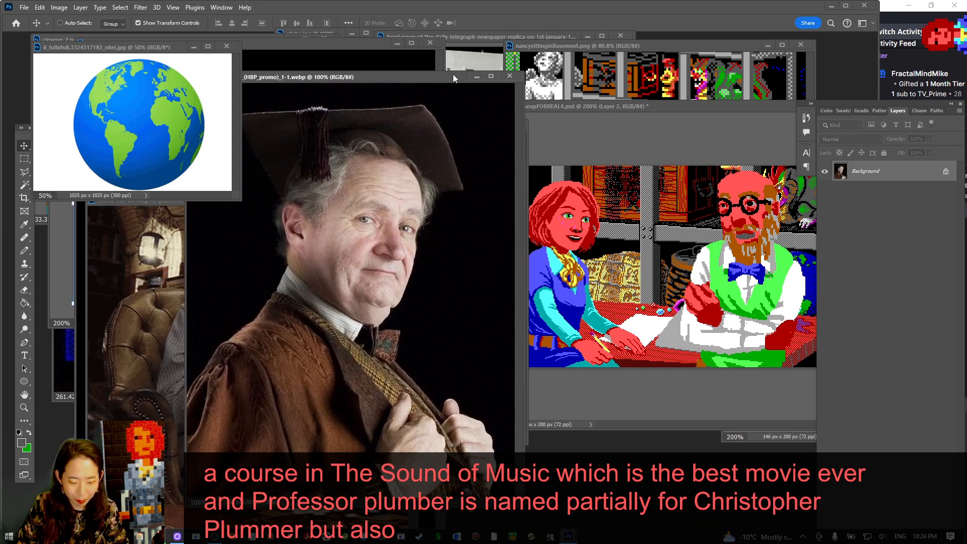
{"action": "key", "text": "ctrl+minus"}
{"action": "key", "text": "ctrl+minus"}
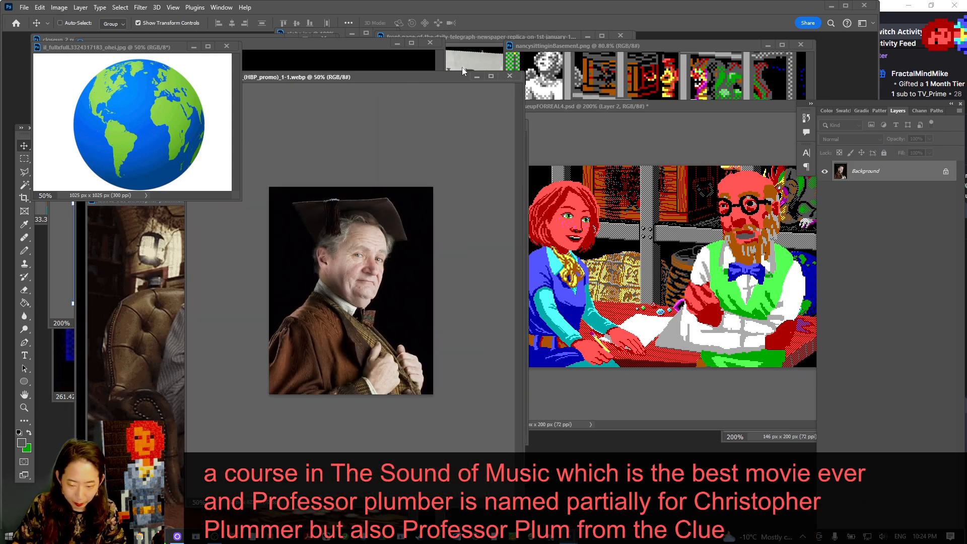
{"action": "left_click_drag", "start_coordinate": [522, 71], "coordinate": [456, 217]}
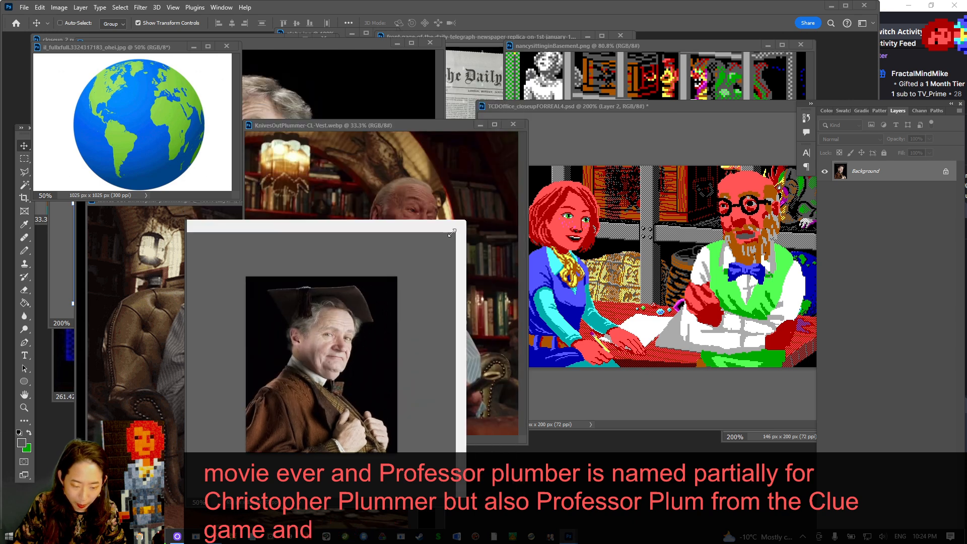
{"action": "left_click_drag", "start_coordinate": [345, 222], "coordinate": [151, 92]}
{"action": "left_click", "coordinate": [227, 46]}
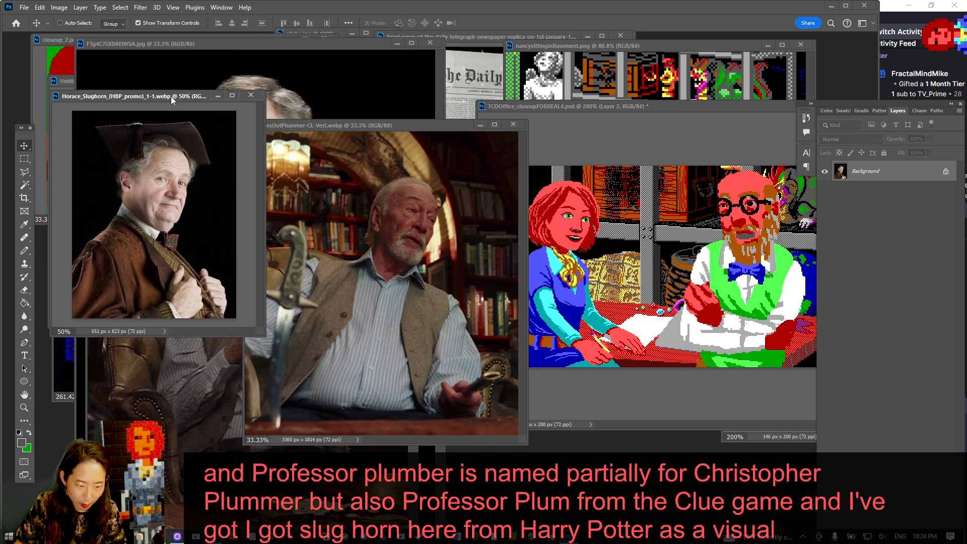
Show FTg4CJ5X0AENfSA.jpg at 16.7%, shrink its window around the man, and place the Horace_Slughorn photo above it
{"action": "left_click", "coordinate": [252, 47]}
{"action": "key", "text": "ctrl+minus"}
{"action": "key", "text": "ctrl+minus"}
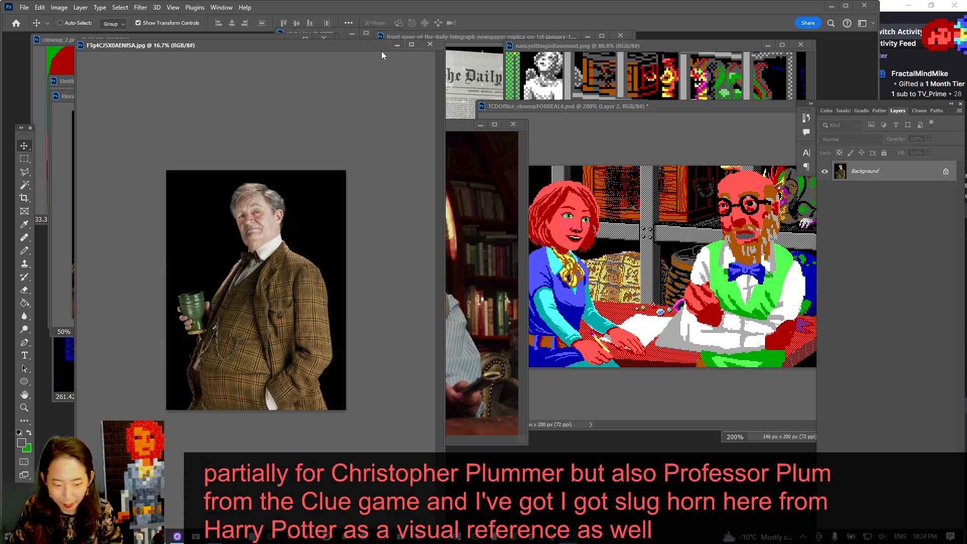
{"action": "left_click_drag", "start_coordinate": [439, 40], "coordinate": [263, 243]}
{"action": "left_click", "coordinate": [137, 94]}
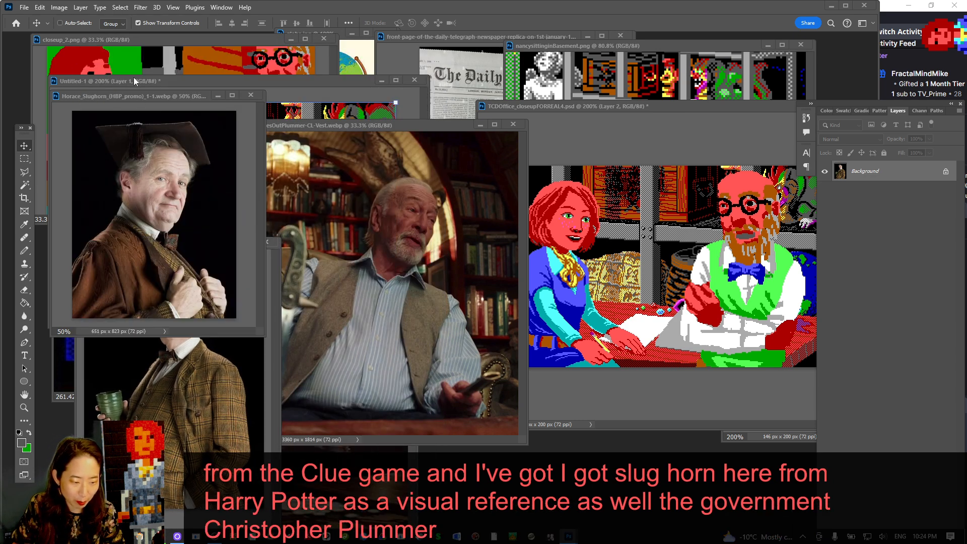
{"action": "left_click_drag", "start_coordinate": [134, 77], "coordinate": [117, 29]}
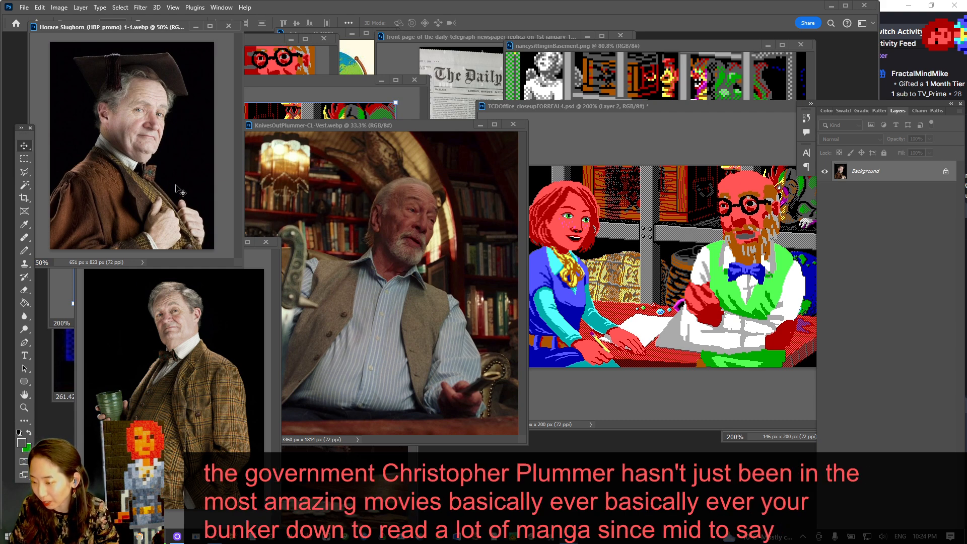
Place KnivesOutPlummer-CL-Vest.webp beside the Horace_Slughorn photo, show it at 25%, and shrink its window to fit
{"action": "left_click_drag", "start_coordinate": [297, 129], "coordinate": [301, 36]}
{"action": "key", "text": "ctrl+minus"}
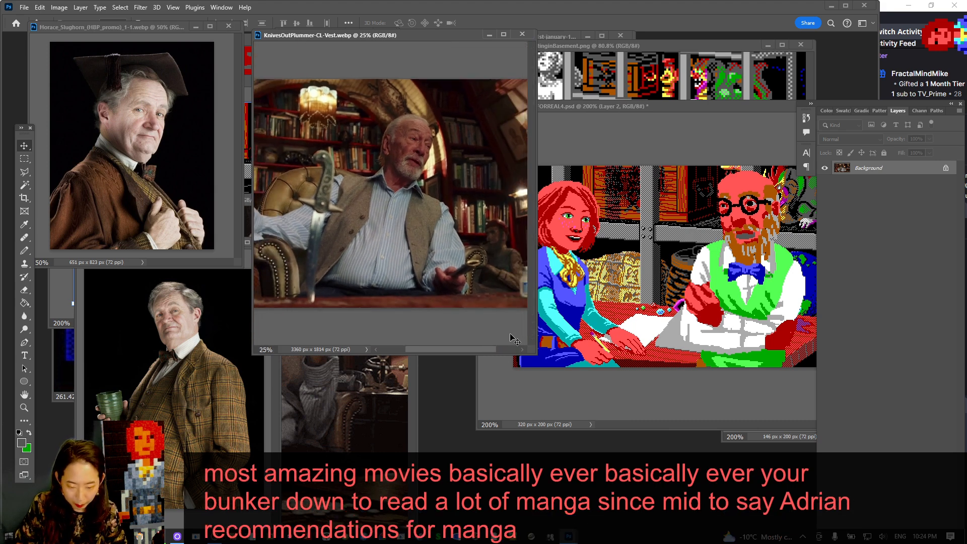
{"action": "left_click_drag", "start_coordinate": [527, 354], "coordinate": [488, 282]}
Bring knives-out-christopher-plummer.gif forward, show it at 66.7%, and shrink its window around the picture below the vest photo
{"action": "left_click", "coordinate": [406, 334]}
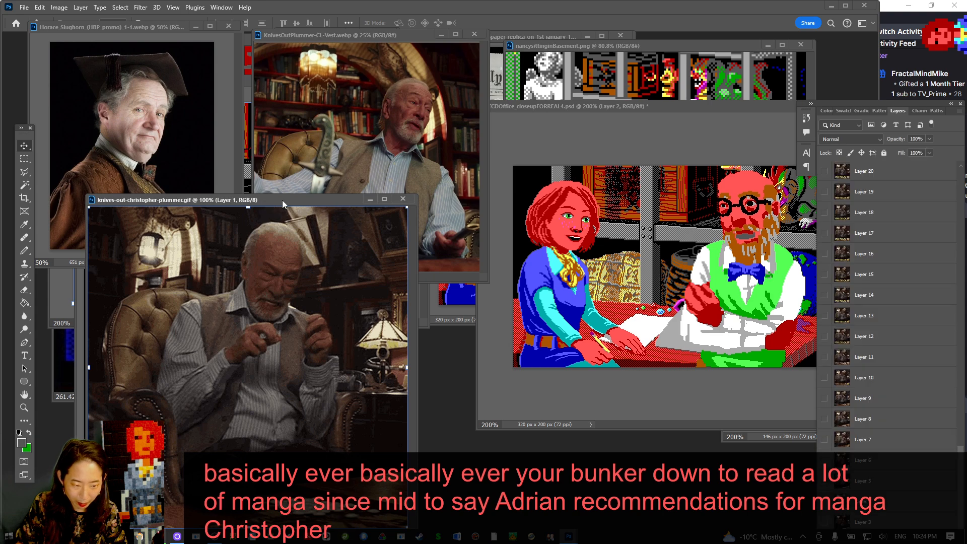
{"action": "left_click_drag", "start_coordinate": [264, 194], "coordinate": [405, 192]}
{"action": "key", "text": "ctrl+minus"}
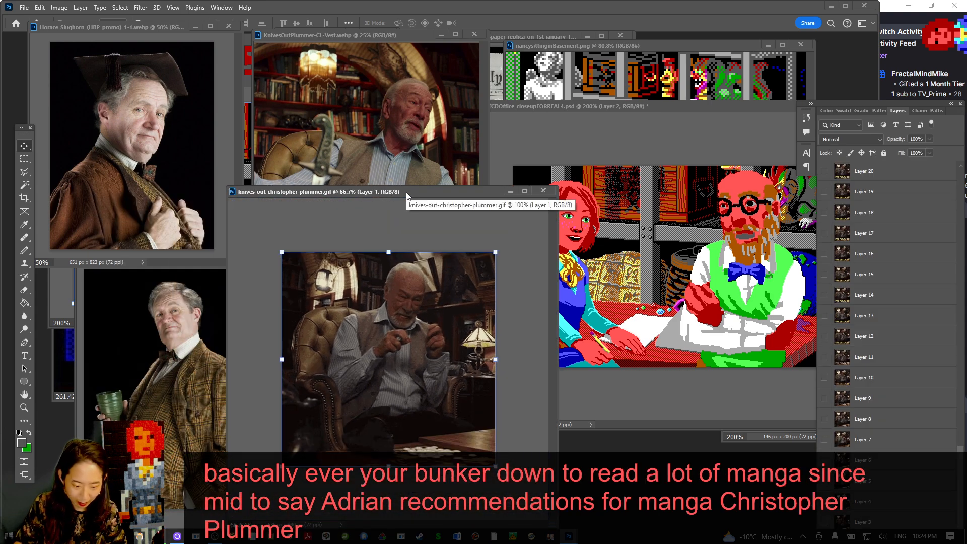
{"action": "left_click_drag", "start_coordinate": [231, 186], "coordinate": [324, 271]}
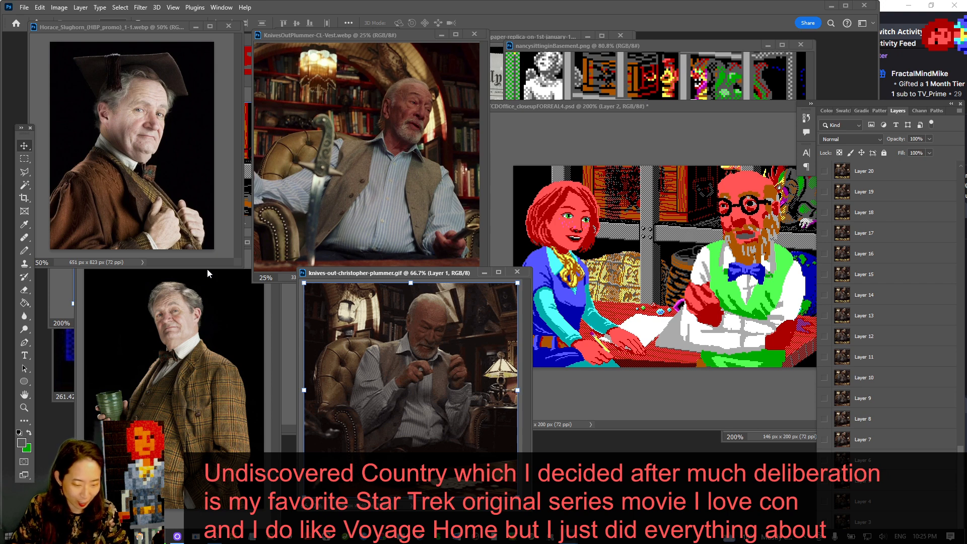
Shift FTg4CJ5X0AENfSA.jpg left and place the knives-out-christopher-plummer.gif window directly beside it
{"action": "left_click", "coordinate": [268, 320]}
{"action": "left_click_drag", "start_coordinate": [203, 247], "coordinate": [188, 245]}
{"action": "left_click", "coordinate": [327, 269]}
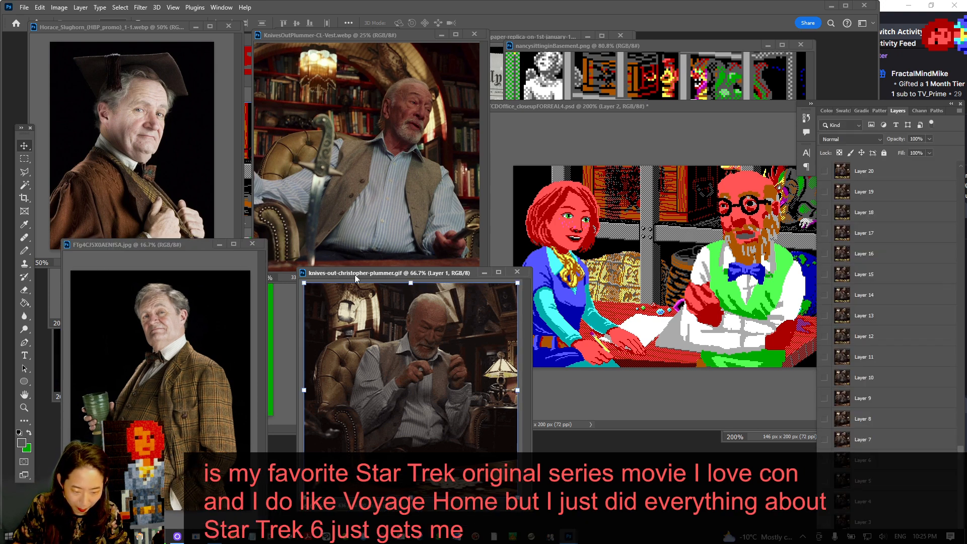
{"action": "left_click_drag", "start_coordinate": [348, 273], "coordinate": [285, 258]}
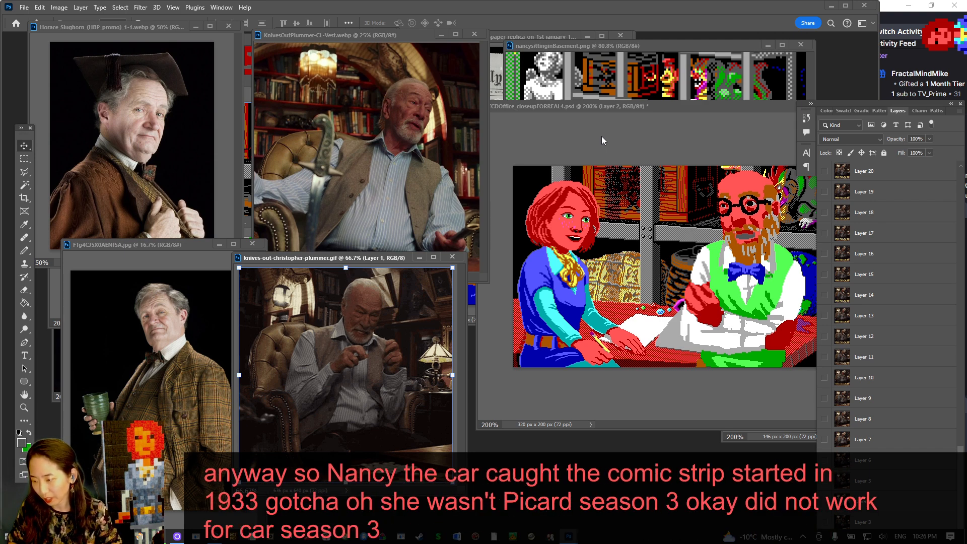
Bring TCDOffice_closeupFORREAL4.psd forward, save it, and move the professor higher in the scene
{"action": "mouse_move", "coordinate": [653, 106]}
{"action": "left_mouse_down"}
{"action": "mouse_move", "coordinate": [675, 108]}
{"action": "mouse_move", "coordinate": [648, 109]}
{"action": "left_mouse_up"}
{"action": "key", "text": "ctrl+s"}
{"action": "mouse_move", "coordinate": [689, 230]}
{"action": "left_mouse_down"}
{"action": "mouse_move", "coordinate": [681, 217]}
{"action": "mouse_move", "coordinate": [670, 222]}
{"action": "mouse_move", "coordinate": [769, 233]}
{"action": "mouse_move", "coordinate": [667, 238]}
{"action": "mouse_move", "coordinate": [715, 241]}
{"action": "mouse_move", "coordinate": [695, 243]}
{"action": "mouse_move", "coordinate": [693, 231]}
{"action": "left_mouse_up"}
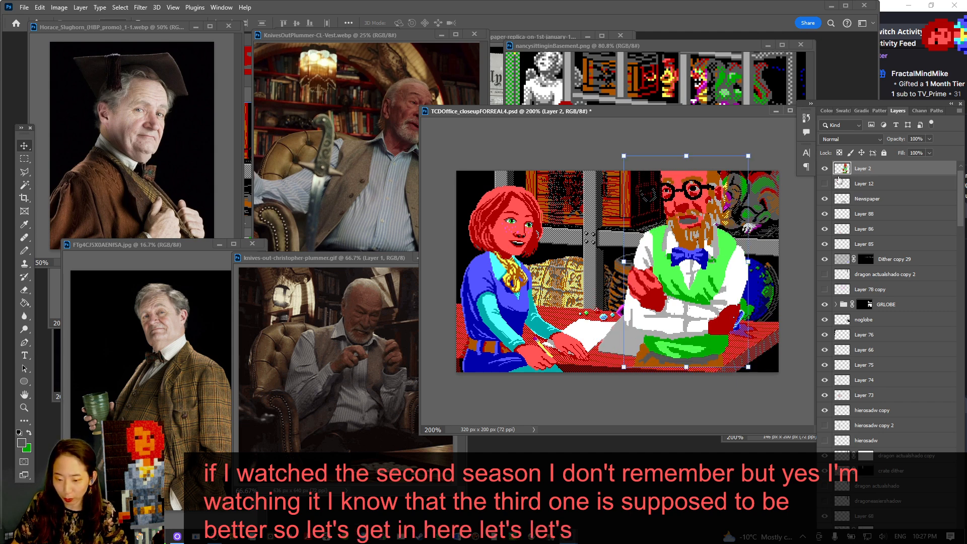
Duplicate the professor's Layer 2 and hide the original layer
{"action": "right_click", "coordinate": [895, 166]}
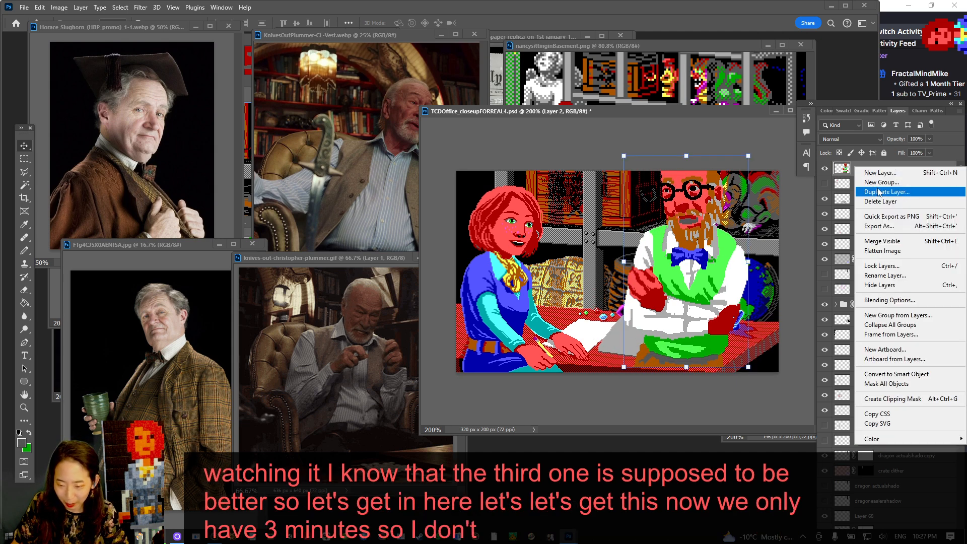
{"action": "left_click", "coordinate": [878, 189]}
{"action": "key", "text": "Return"}
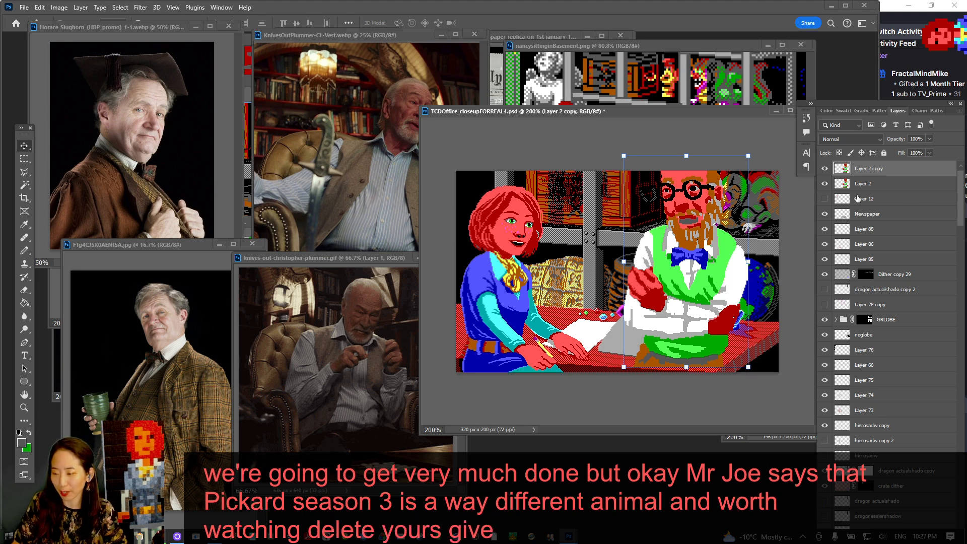
{"action": "left_click", "coordinate": [824, 187]}
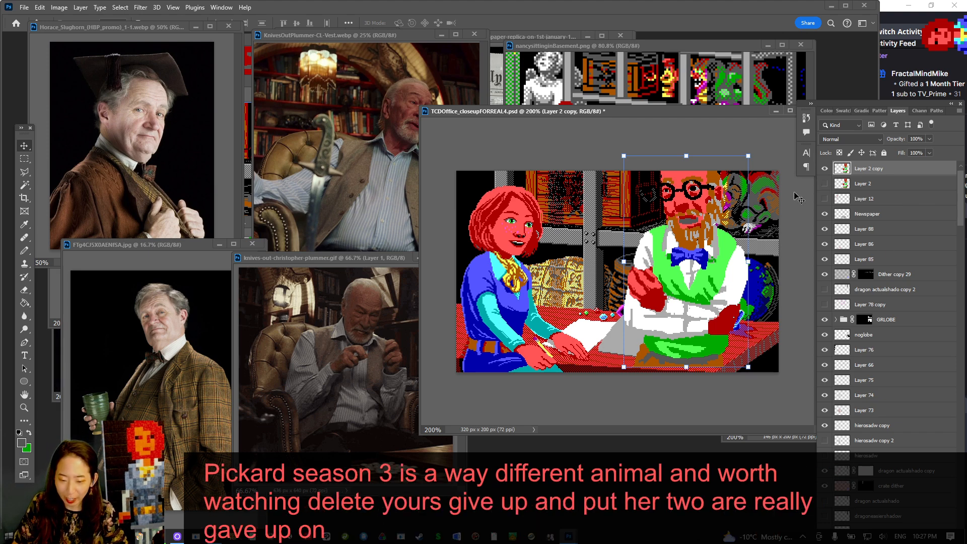
Move the duplicated professor slightly left and down in the scene, ending with a one-pixel nudge up
{"action": "mouse_move", "coordinate": [716, 243]}
{"action": "left_mouse_down"}
{"action": "mouse_move", "coordinate": [721, 269]}
{"action": "mouse_move", "coordinate": [709, 250]}
{"action": "left_mouse_up"}
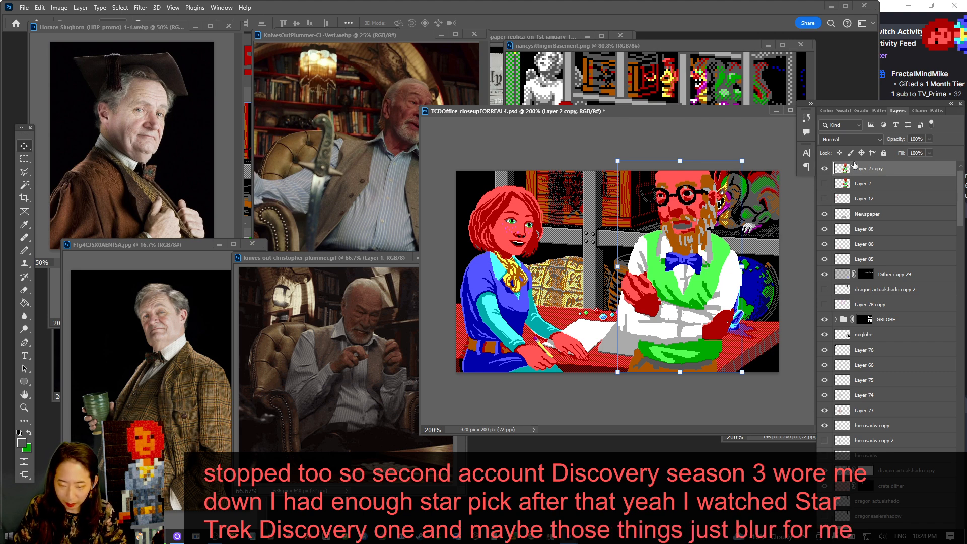
{"action": "left_click_drag", "start_coordinate": [688, 232], "coordinate": [683, 240]}
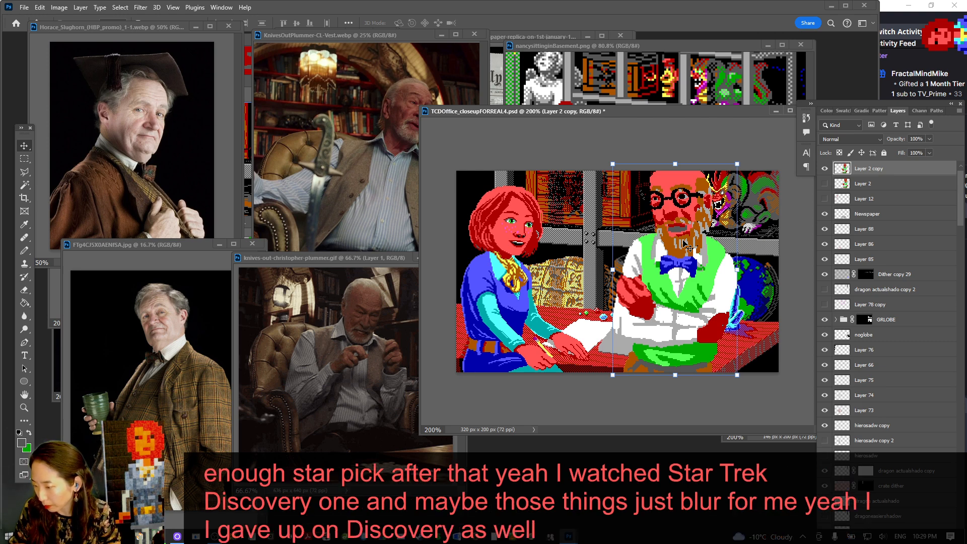
{"action": "key", "text": "Up"}
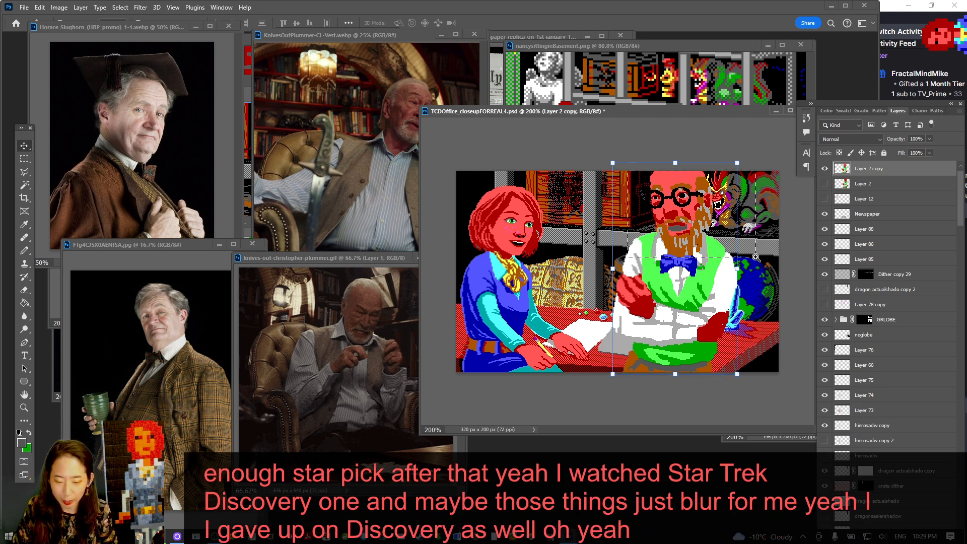
Enlarge the close-up's window to view the professor's face at about 609% and move the KnivesOutPlummer-CL-Vest photo clear of it
{"action": "scroll", "coordinate": [707, 289], "scroll_direction": "up", "scroll_amount": 5}
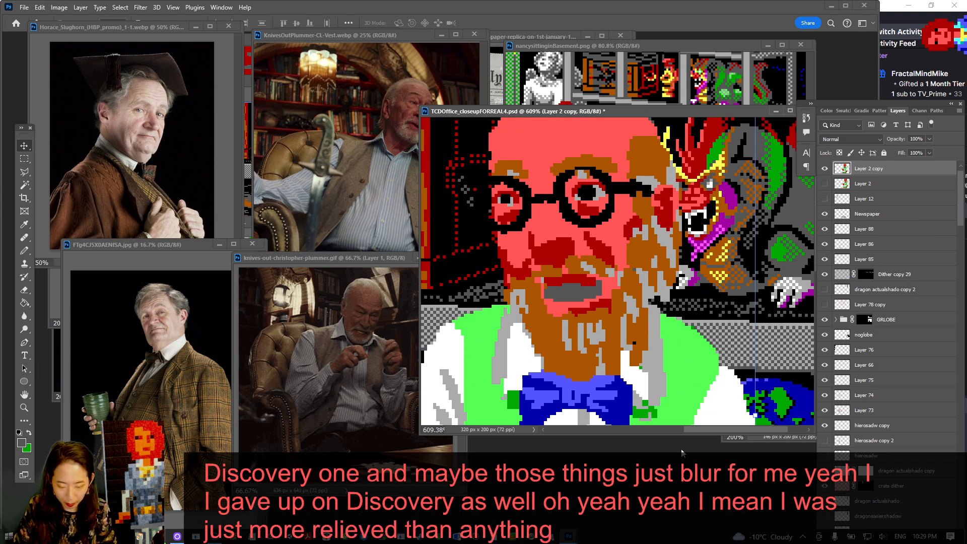
{"action": "left_click_drag", "start_coordinate": [677, 434], "coordinate": [677, 492]}
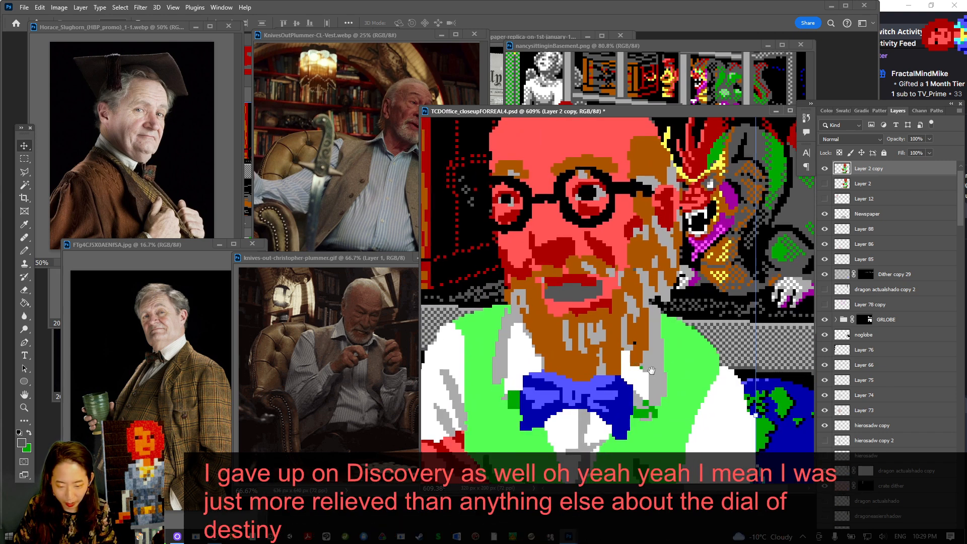
{"action": "scroll", "coordinate": [705, 392], "scroll_direction": "left", "scroll_amount": 3}
{"action": "key", "text": "b"}
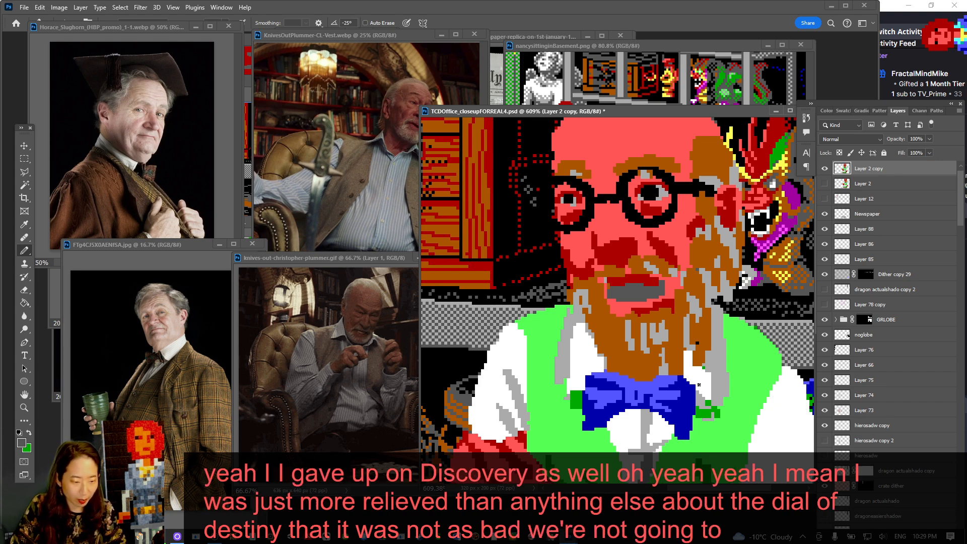
{"action": "left_click_drag", "start_coordinate": [361, 35], "coordinate": [298, 40]}
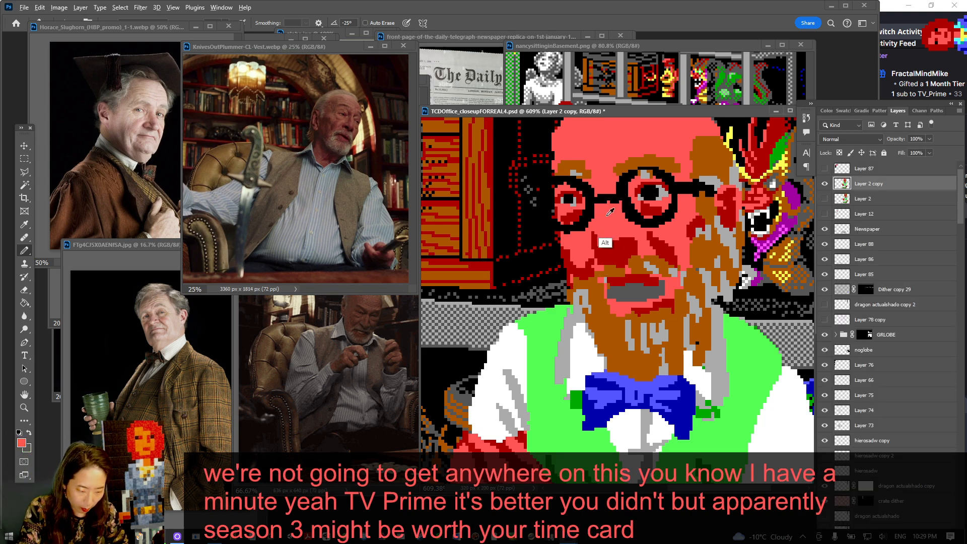
Sample the face's reds and pencil light red over the round frames and bridge of the professor's glasses on Layer 2 copy
{"action": "left_click", "coordinate": [614, 256], "text": "alt"}
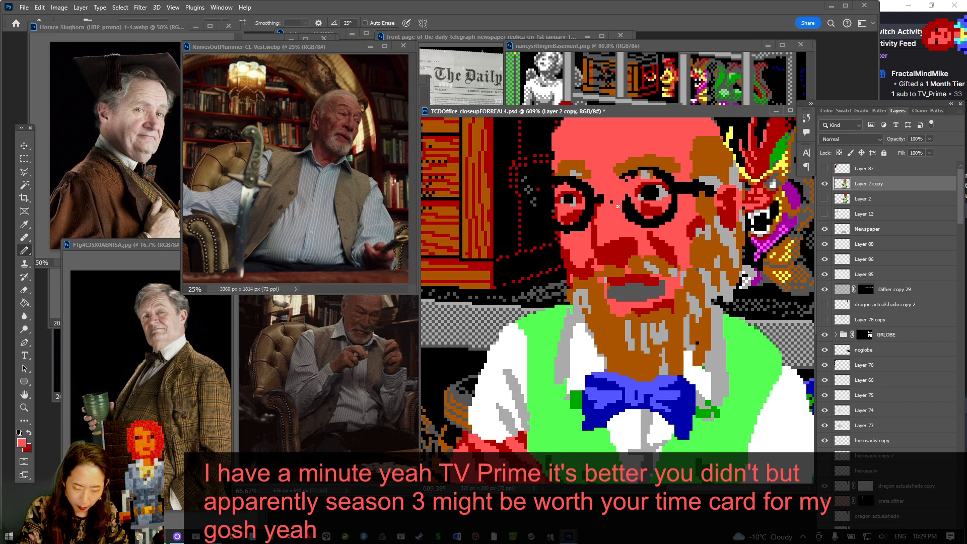
{"action": "mouse_move", "coordinate": [622, 197]}
{"action": "left_mouse_down"}
{"action": "mouse_move", "coordinate": [628, 214]}
{"action": "mouse_move", "coordinate": [660, 216]}
{"action": "mouse_move", "coordinate": [665, 177]}
{"action": "mouse_move", "coordinate": [624, 169]}
{"action": "mouse_move", "coordinate": [619, 158]}
{"action": "left_mouse_up"}
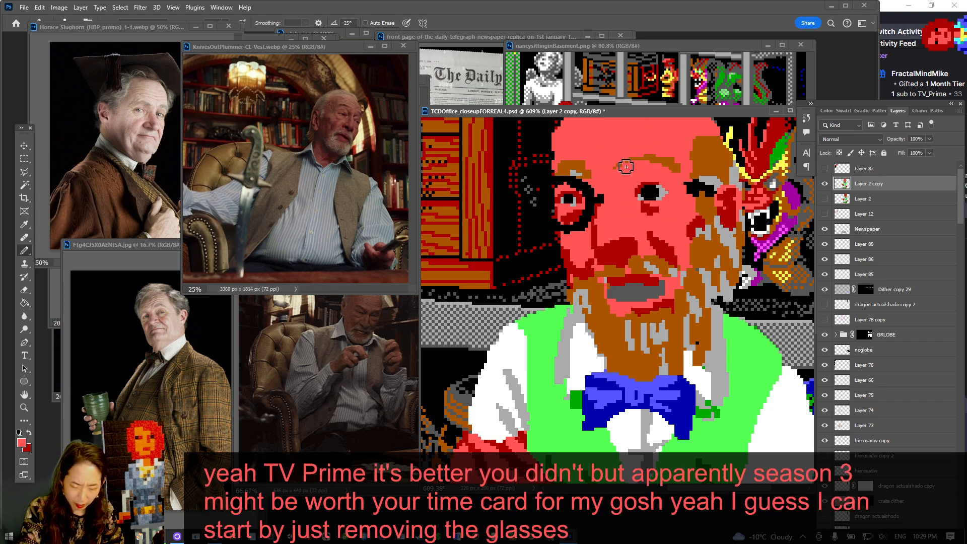
{"action": "mouse_move", "coordinate": [560, 180]}
{"action": "left_mouse_down"}
{"action": "mouse_move", "coordinate": [594, 200]}
{"action": "mouse_move", "coordinate": [571, 232]}
{"action": "left_mouse_up"}
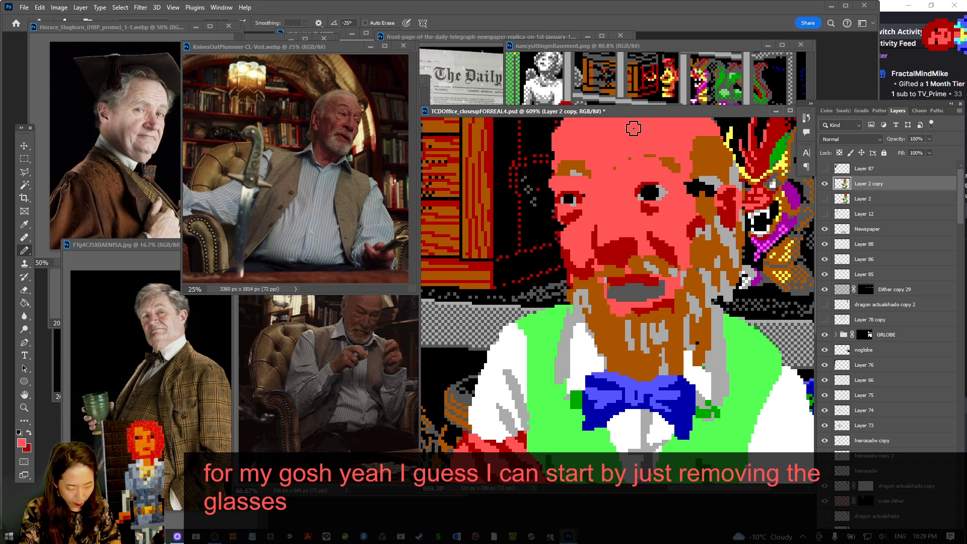
Pencil dark red eyelid and under-eye lines around the professor's larger eye and touch up his nose on Layer 2 copy
{"action": "key", "text": "x"}
{"action": "mouse_move", "coordinate": [593, 235]}
{"action": "left_mouse_down"}
{"action": "mouse_move", "coordinate": [609, 171]}
{"action": "mouse_move", "coordinate": [591, 248]}
{"action": "mouse_move", "coordinate": [605, 233]}
{"action": "left_mouse_up"}
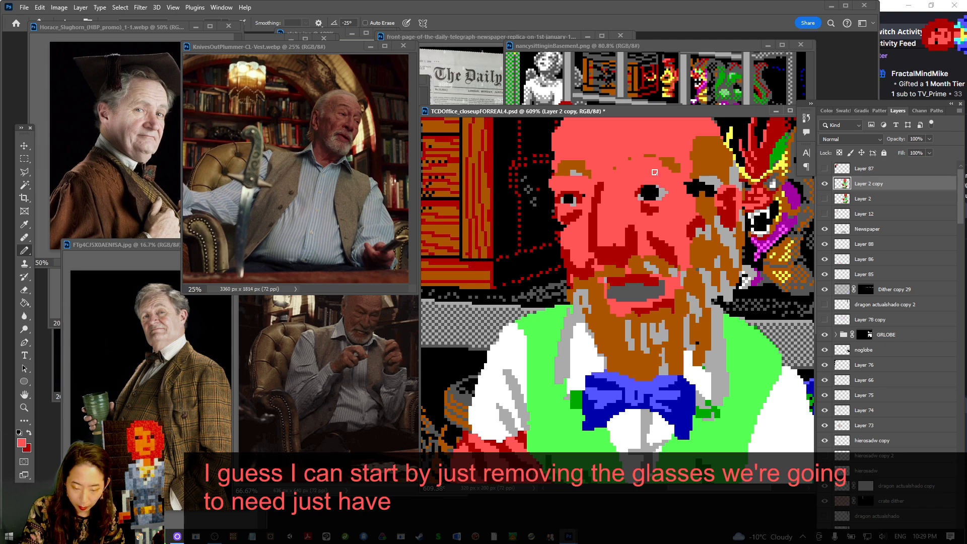
{"action": "key", "text": "x"}
{"action": "left_click_drag", "start_coordinate": [661, 183], "coordinate": [649, 179]}
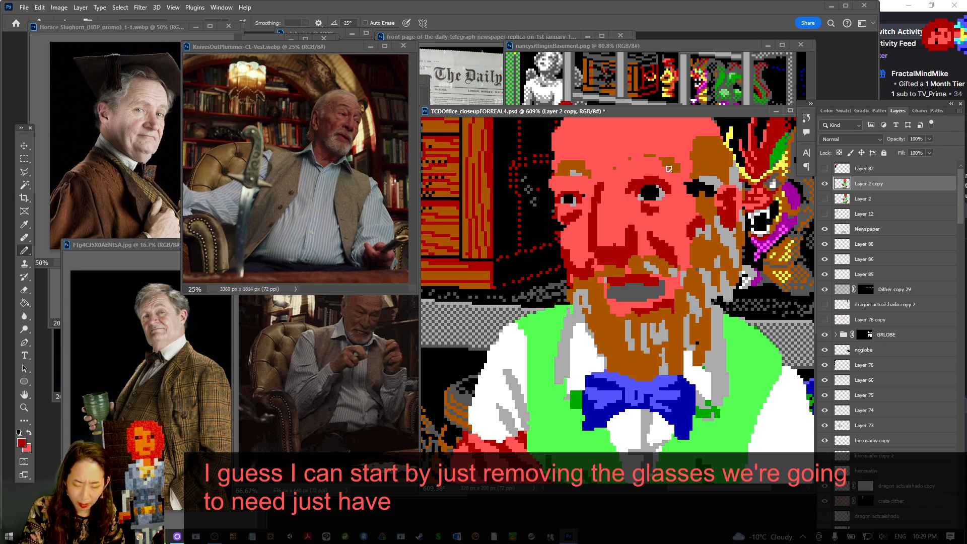
{"action": "key", "text": "x"}
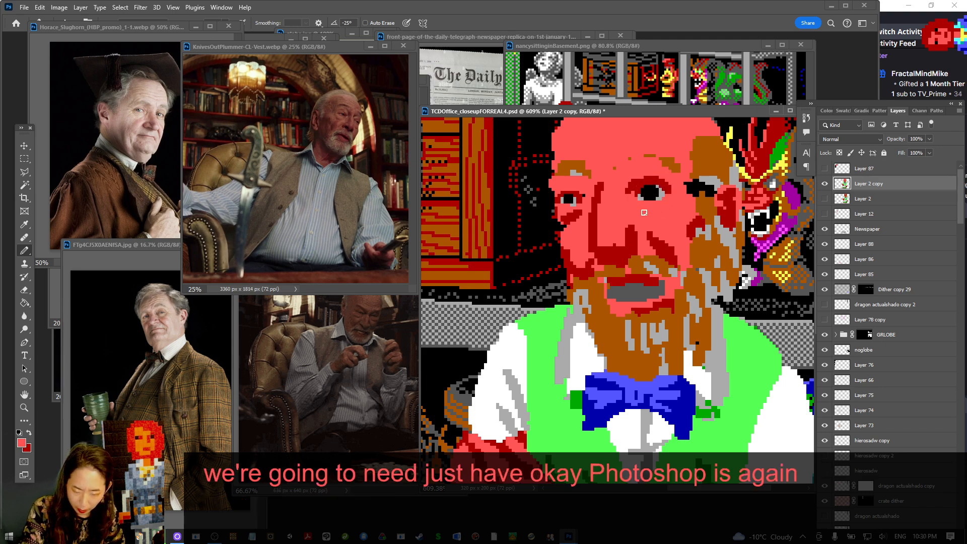
{"action": "key", "text": "x"}
{"action": "left_click_drag", "start_coordinate": [633, 208], "coordinate": [656, 212]}
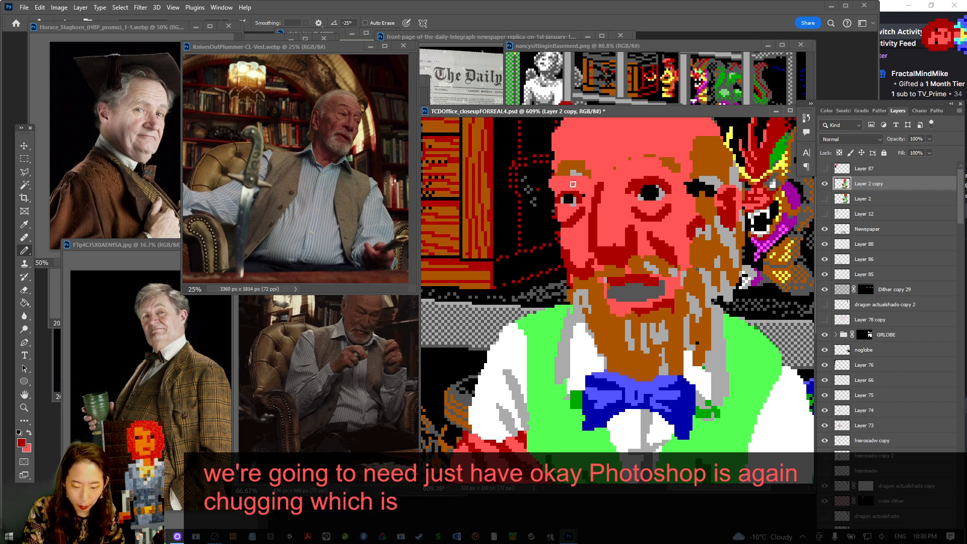
Rework the professor's eyebrows in brown and his nostrils in black, resample the skin's light red, and save the file
{"action": "key", "text": "x"}
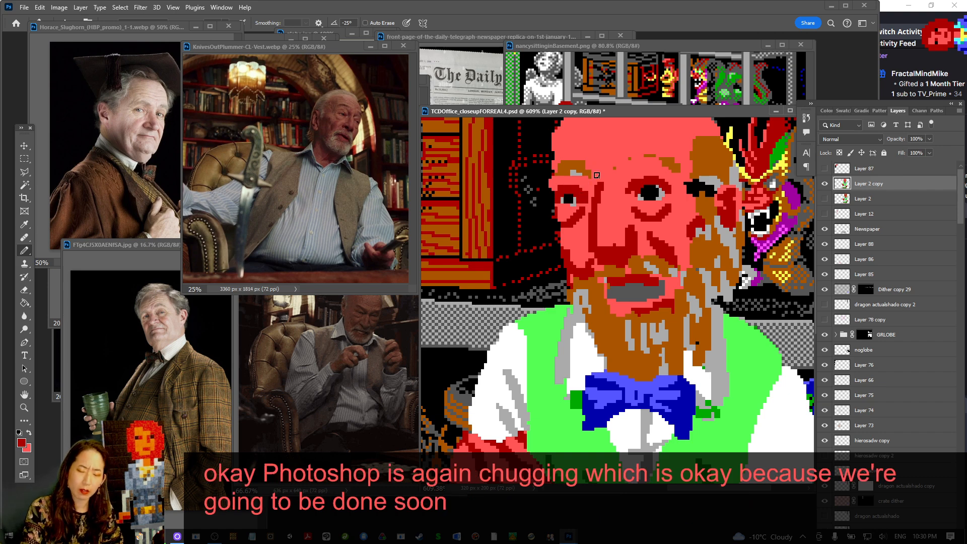
{"action": "key", "text": "x"}
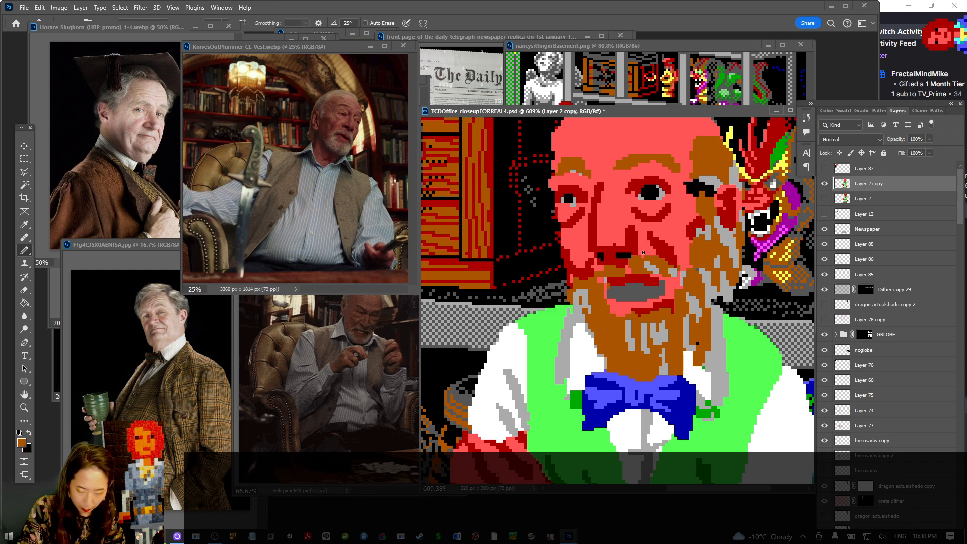
{"action": "left_click", "coordinate": [642, 252], "text": "alt"}
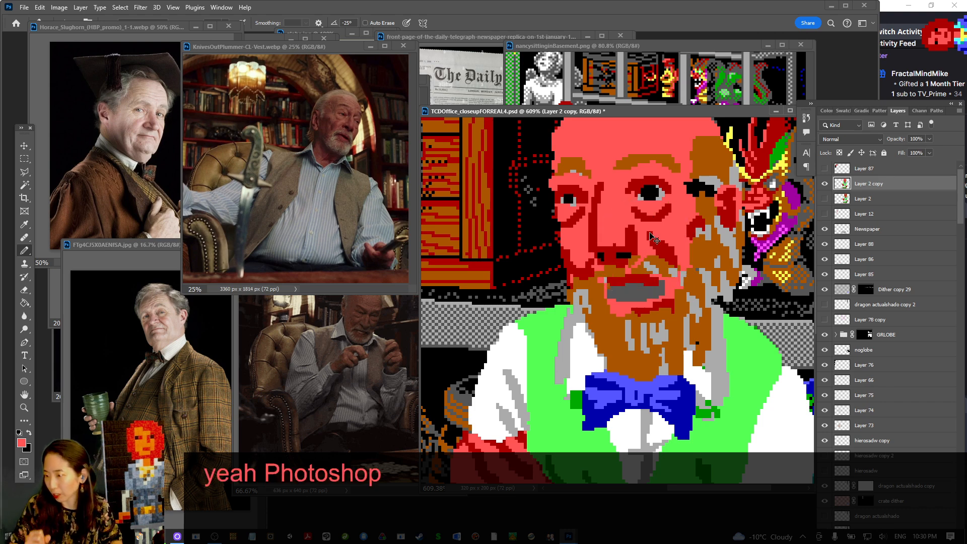
{"action": "key", "text": "ctrl+s"}
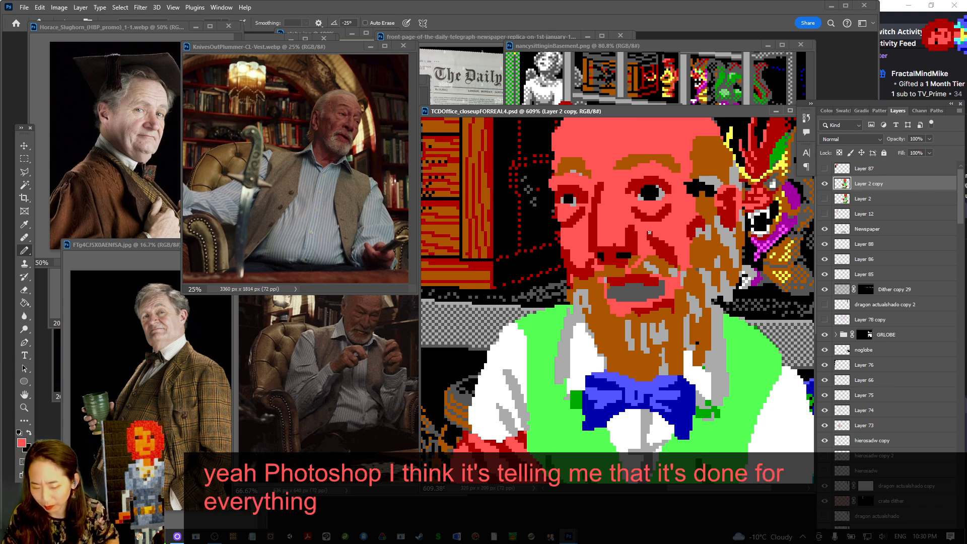
Sample the eye's light gray, pencil it into the whites of both of the professor's eyes, and save the file
{"action": "left_click", "coordinate": [561, 198], "text": "alt"}
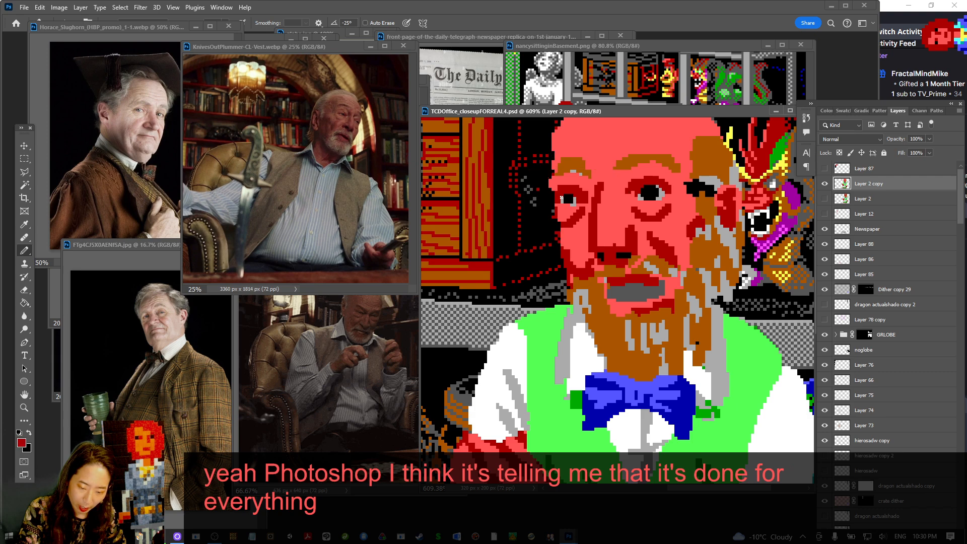
{"action": "left_click", "coordinate": [577, 199], "text": "alt"}
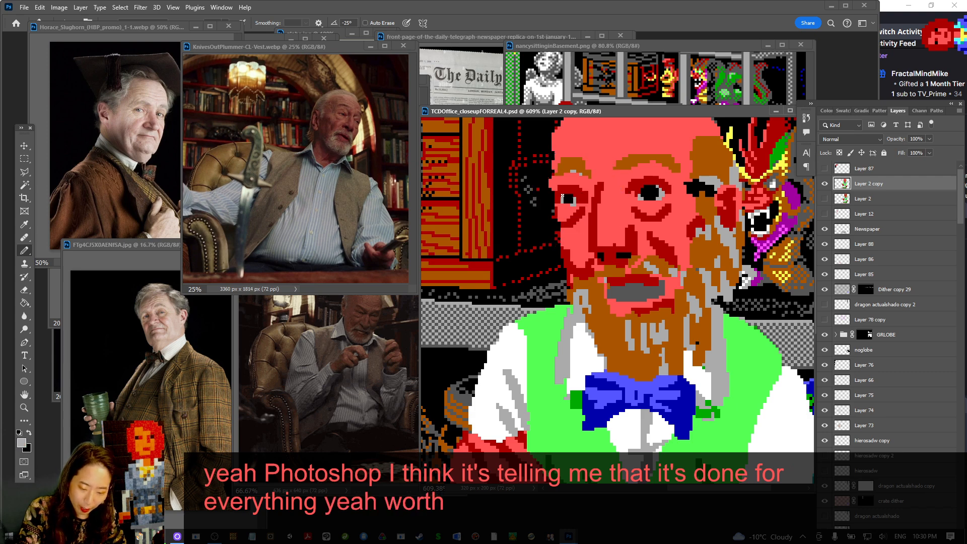
{"action": "left_click", "coordinate": [563, 198]}
{"action": "left_click", "coordinate": [564, 197], "text": "alt"}
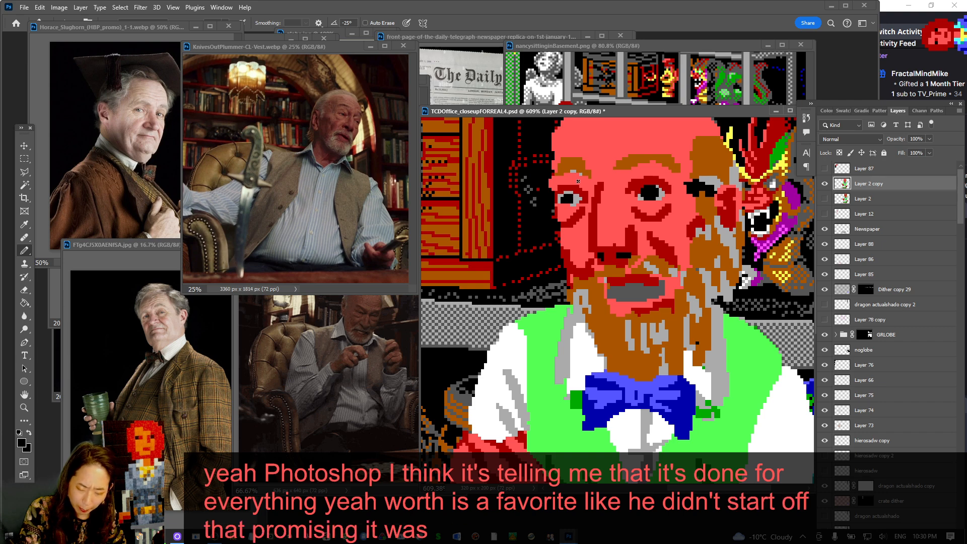
{"action": "left_click", "coordinate": [643, 191], "text": "alt"}
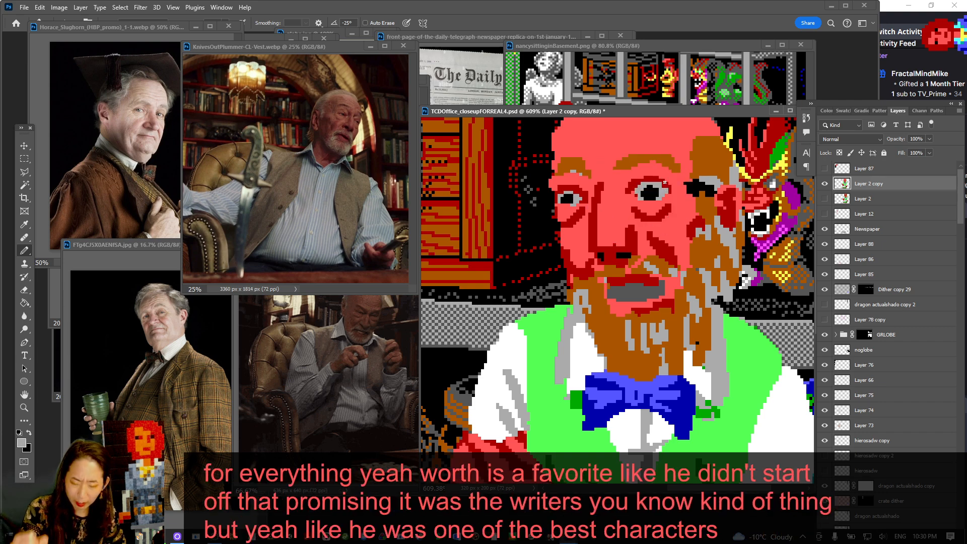
{"action": "key", "text": "ctrl+s"}
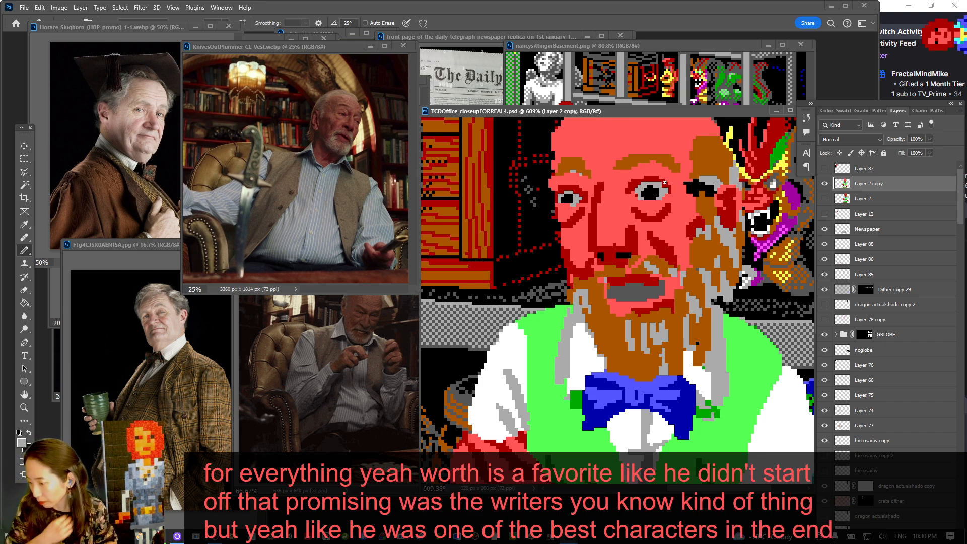
Touch up the professor's nose and the temple beside his ear with the sampled light red, and save the file
{"action": "left_click", "coordinate": [598, 246], "text": "alt"}
{"action": "left_click", "coordinate": [605, 246]}
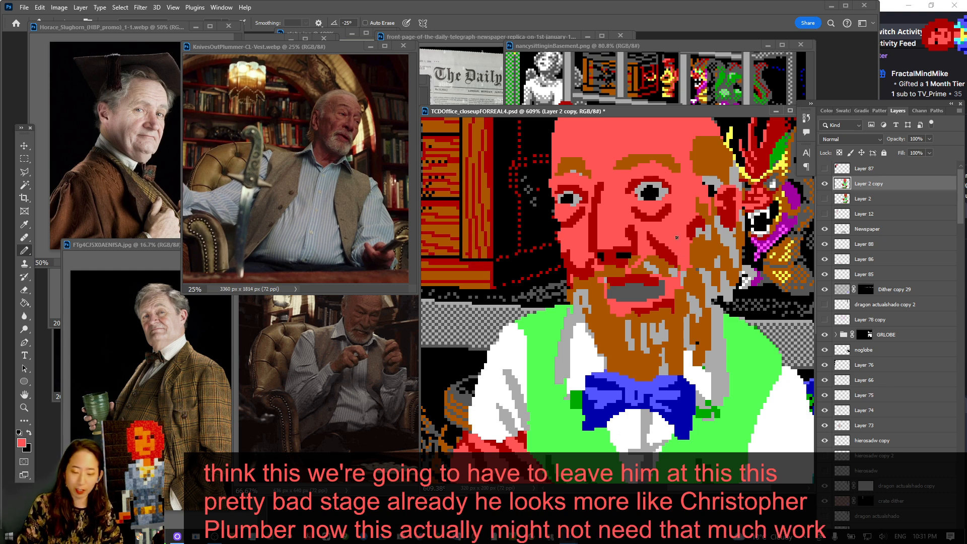
{"action": "key", "text": "ctrl+s"}
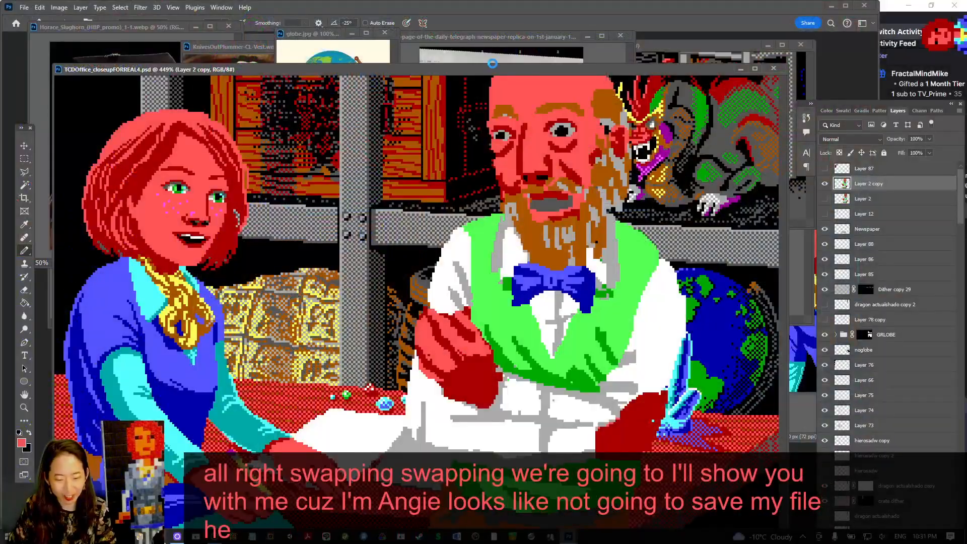
Back up the close-up as TCDOffice_closeupFORREAL4 on the T7 (D:) drive, replacing the existing file with Maximize Compatibility on
{"action": "key", "text": "ctrl+shift+s"}
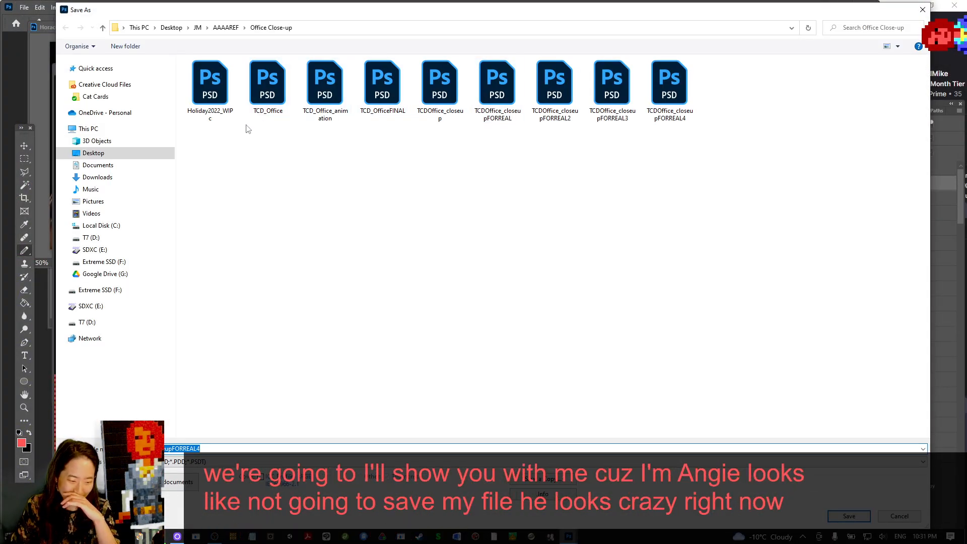
{"action": "left_click", "coordinate": [101, 274]}
{"action": "left_click", "coordinate": [108, 239]}
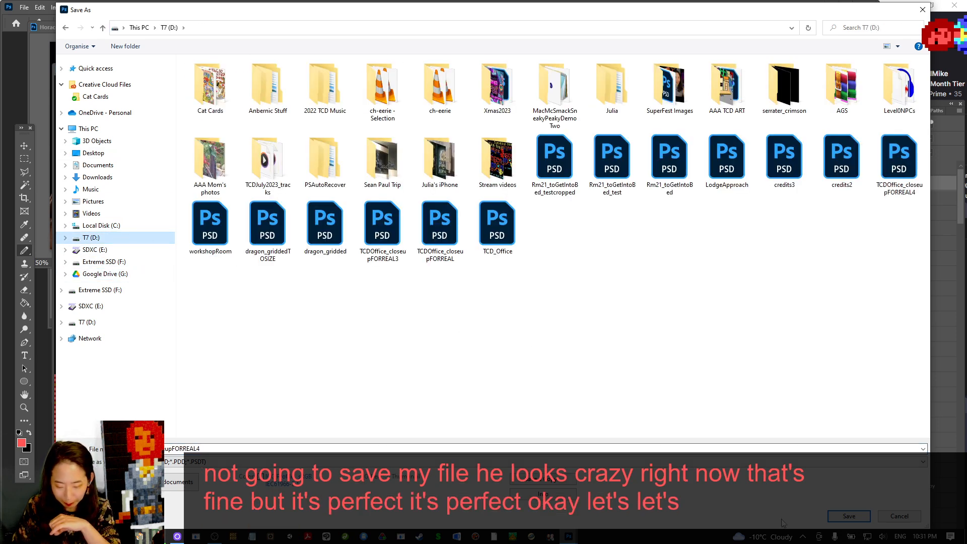
{"action": "left_click", "coordinate": [849, 516]}
{"action": "left_click", "coordinate": [503, 276]}
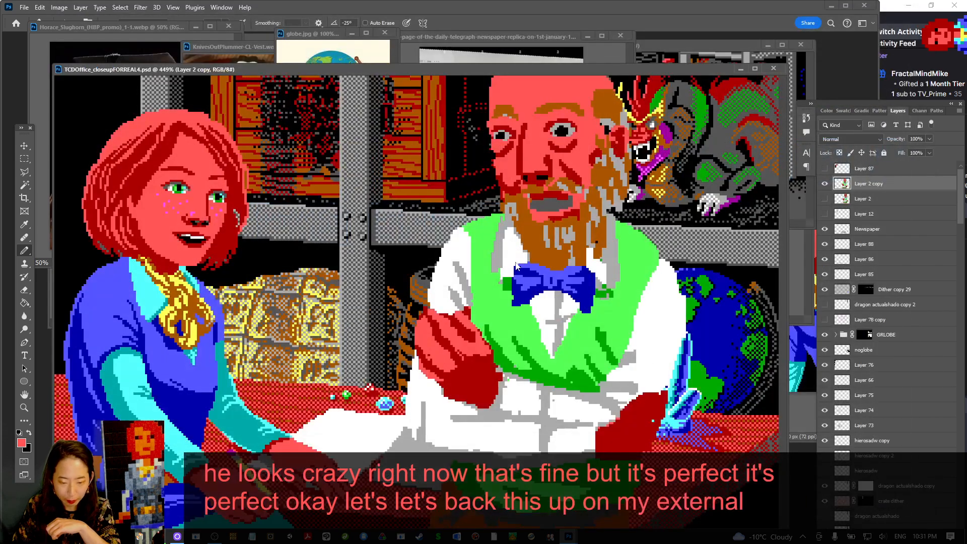
{"action": "left_click", "coordinate": [872, 303]}
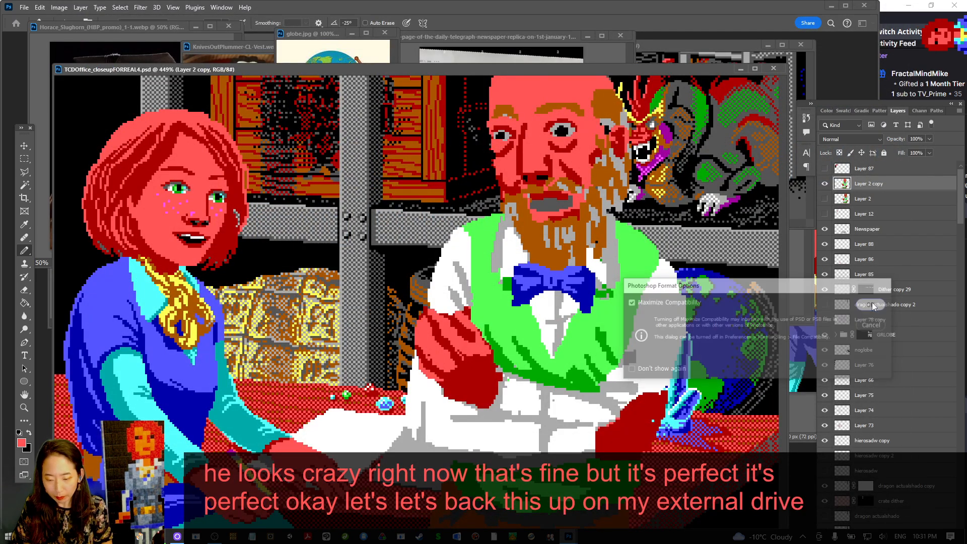
{"action": "left_click_drag", "start_coordinate": [586, 70], "coordinate": [631, 54]}
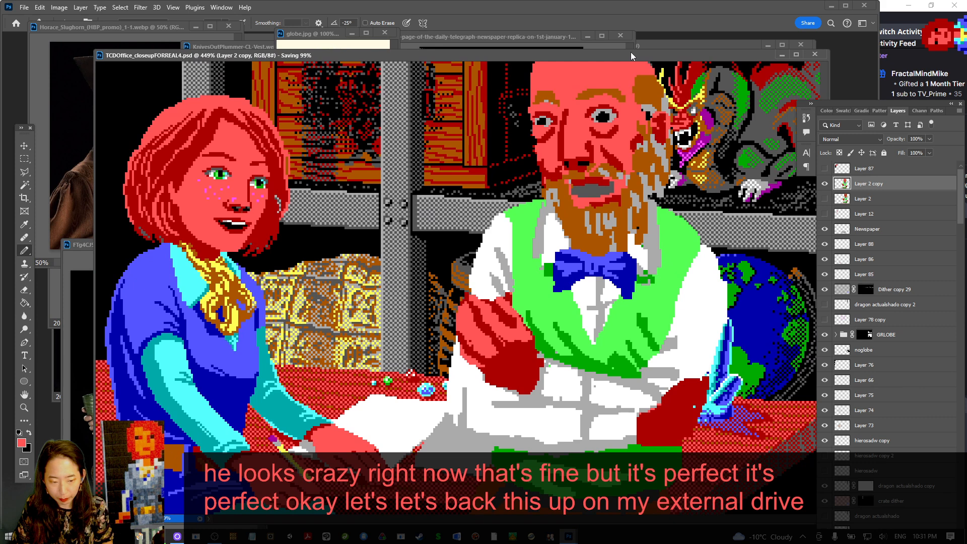
{"action": "key", "text": "ctrl+shift+s"}
{"action": "left_click", "coordinate": [499, 215]}
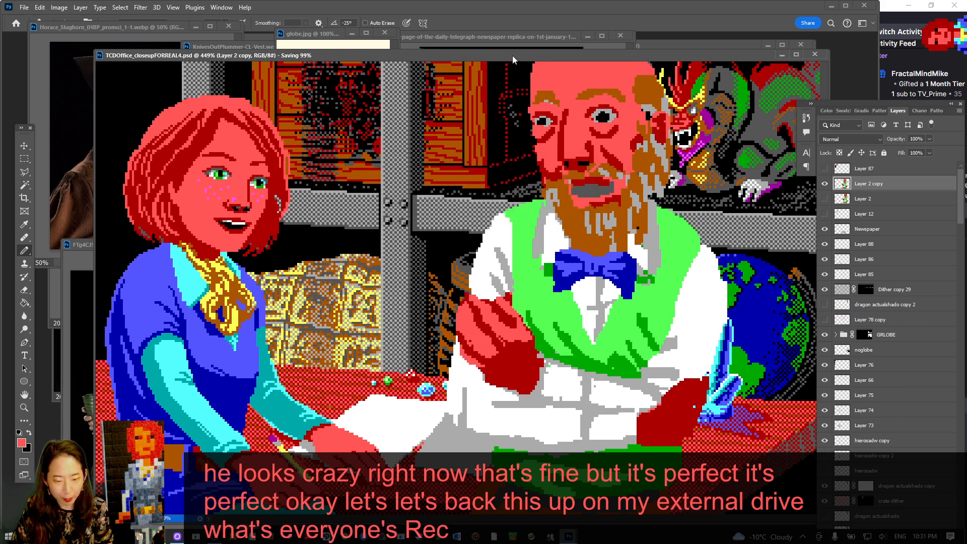
{"action": "left_click_drag", "start_coordinate": [512, 55], "coordinate": [524, 40]}
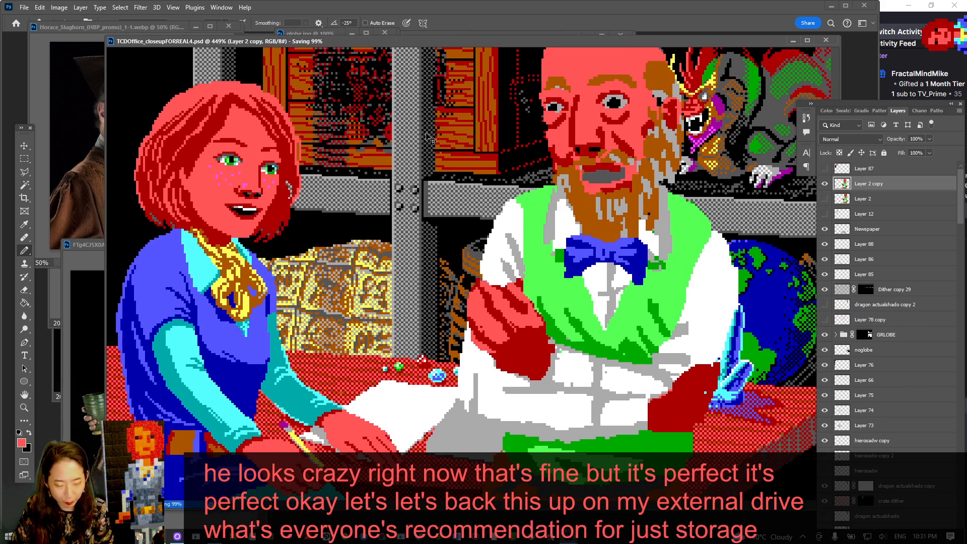
{"action": "key", "text": "ctrl+shift+s"}
{"action": "left_click", "coordinate": [489, 212]}
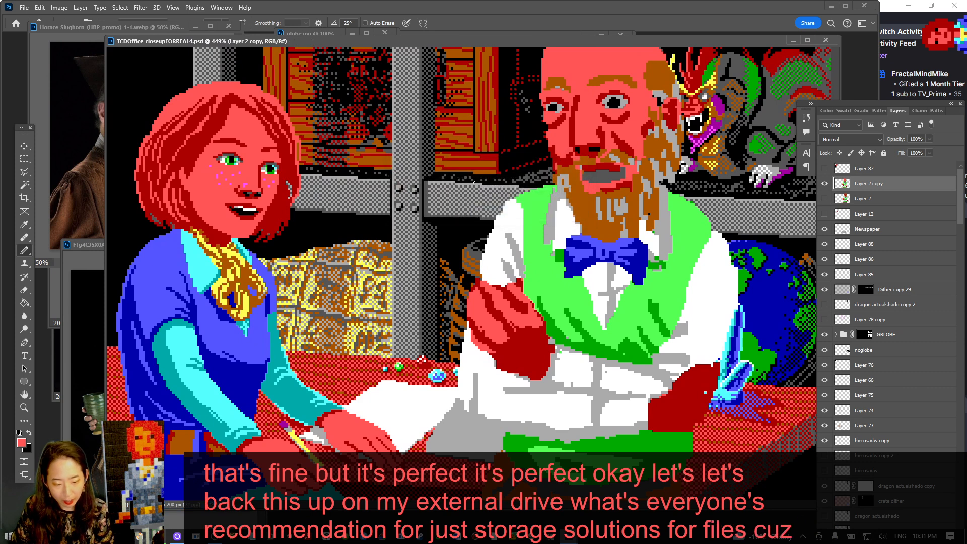
{"action": "left_click_drag", "start_coordinate": [516, 41], "coordinate": [509, 44]}
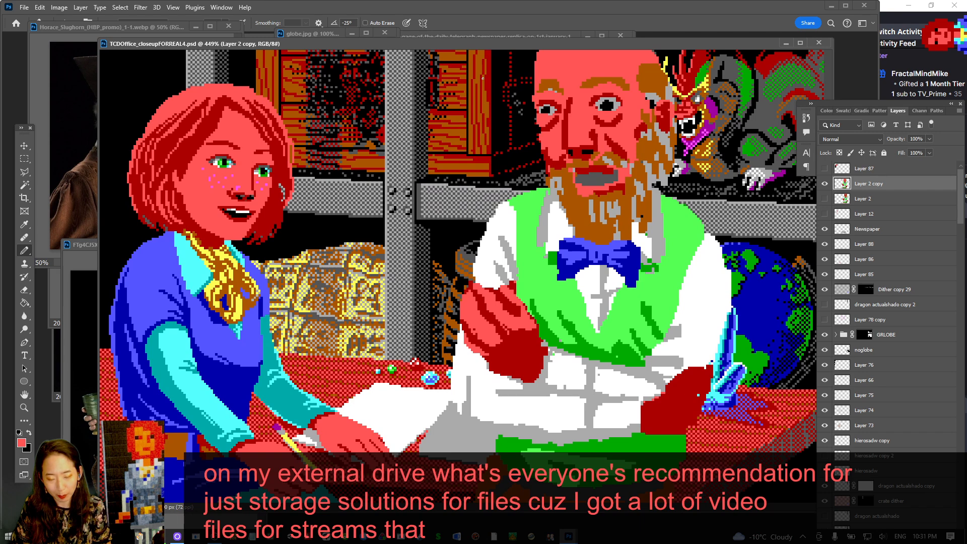
Save another backup of TCDOffice_closeupFORREAL4 to My Drive on Google Drive (G:), replacing the existing file with Maximize Compatibility on
{"action": "key", "text": "ctrl+shift+s"}
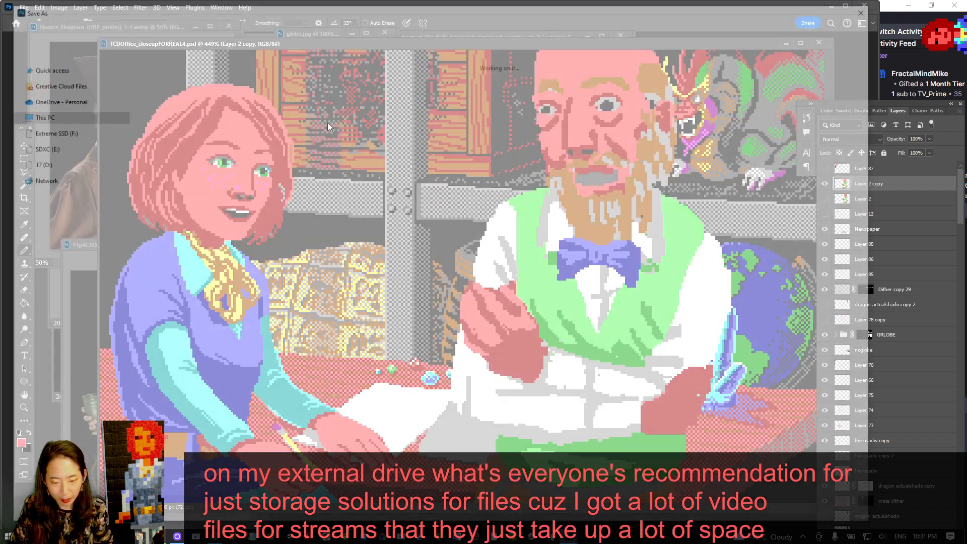
{"action": "left_click_drag", "start_coordinate": [501, 12], "coordinate": [561, 19]}
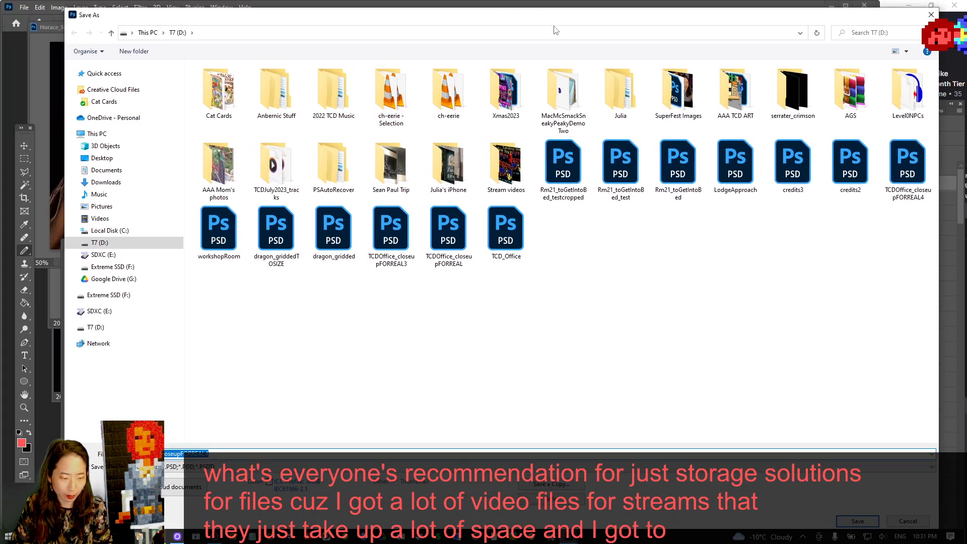
{"action": "left_click", "coordinate": [131, 270]}
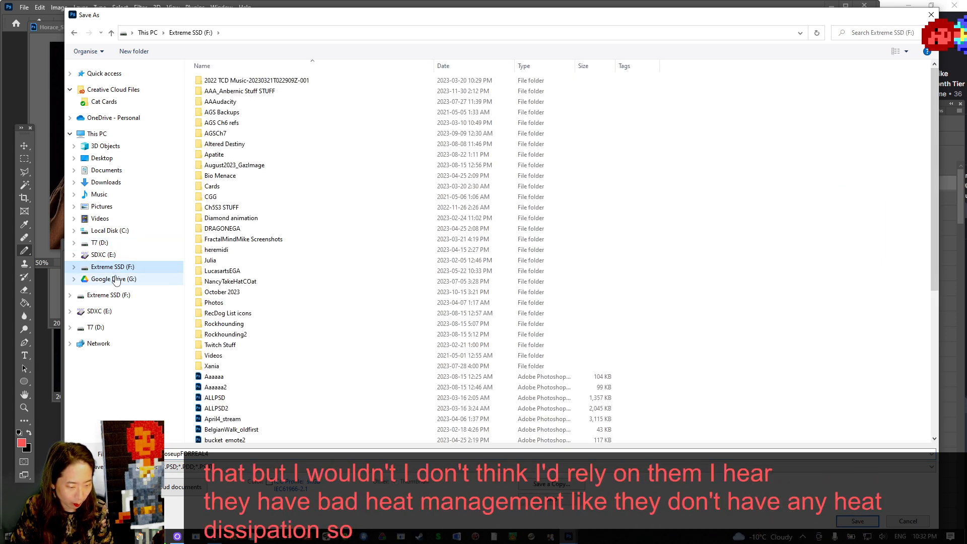
{"action": "left_click", "coordinate": [117, 277]}
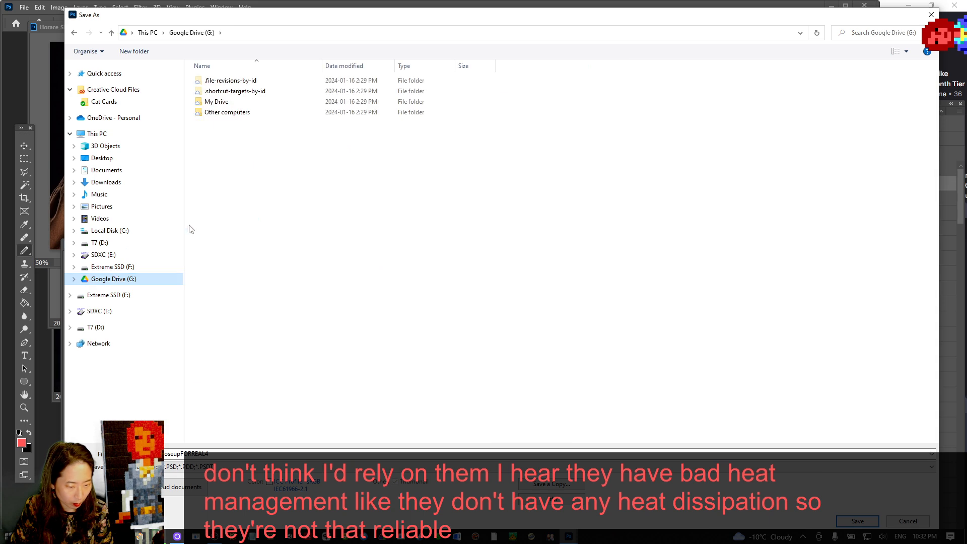
{"action": "double_click", "coordinate": [229, 102]}
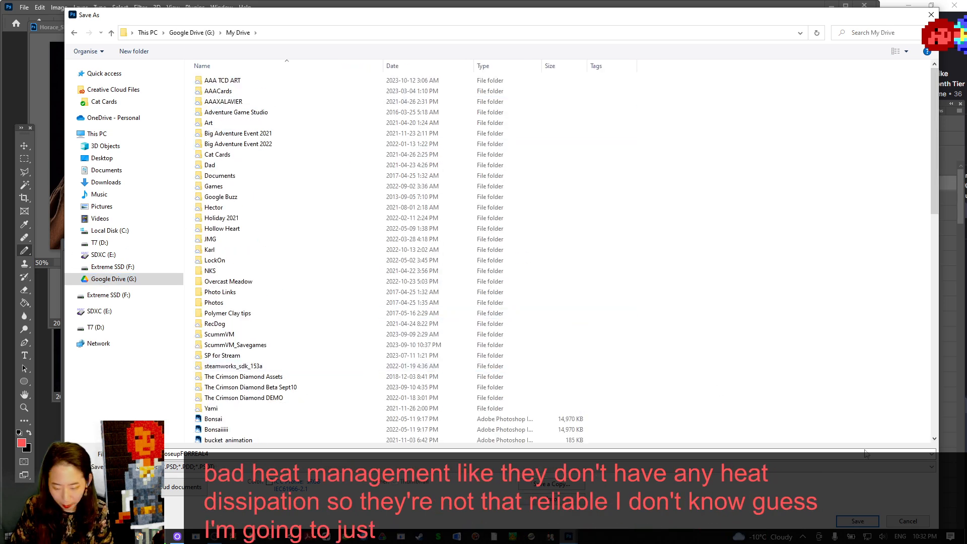
{"action": "left_click", "coordinate": [856, 521]}
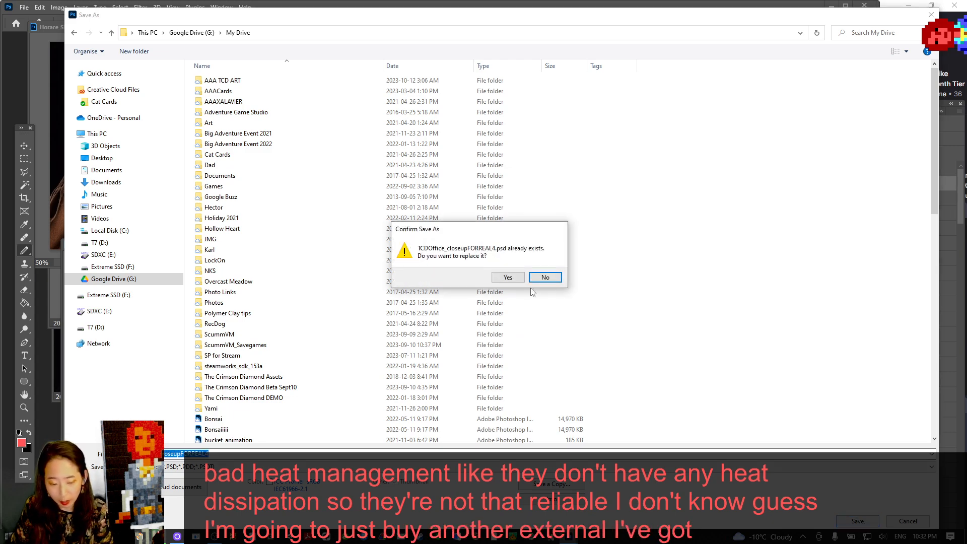
{"action": "left_click", "coordinate": [519, 276]}
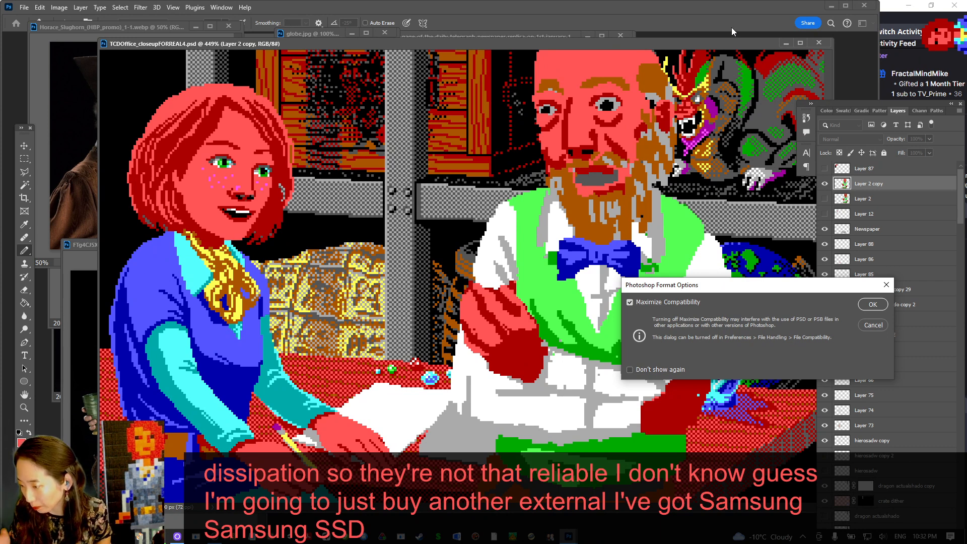
{"action": "key", "text": "Return"}
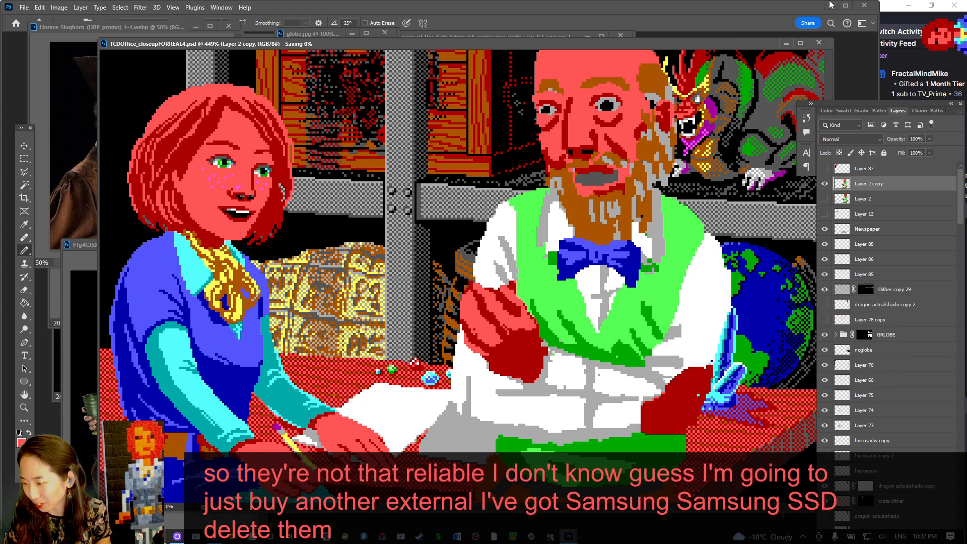
Quit the image editor, discarding changes to the open reference images and untitled documents and letting the TCDOffice_closeupFORREAL4.psd background save finish
{"action": "left_click", "coordinate": [845, 5]}
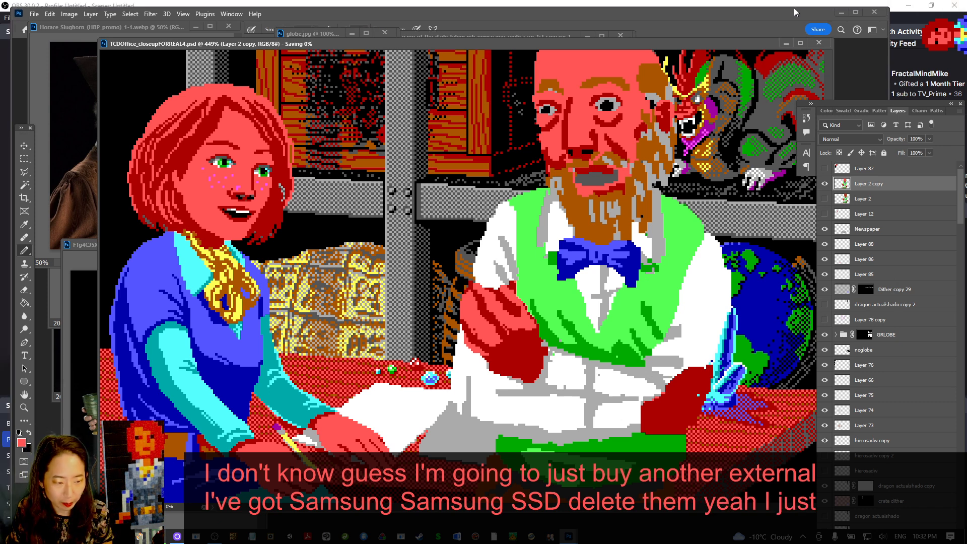
{"action": "left_click", "coordinate": [874, 12]}
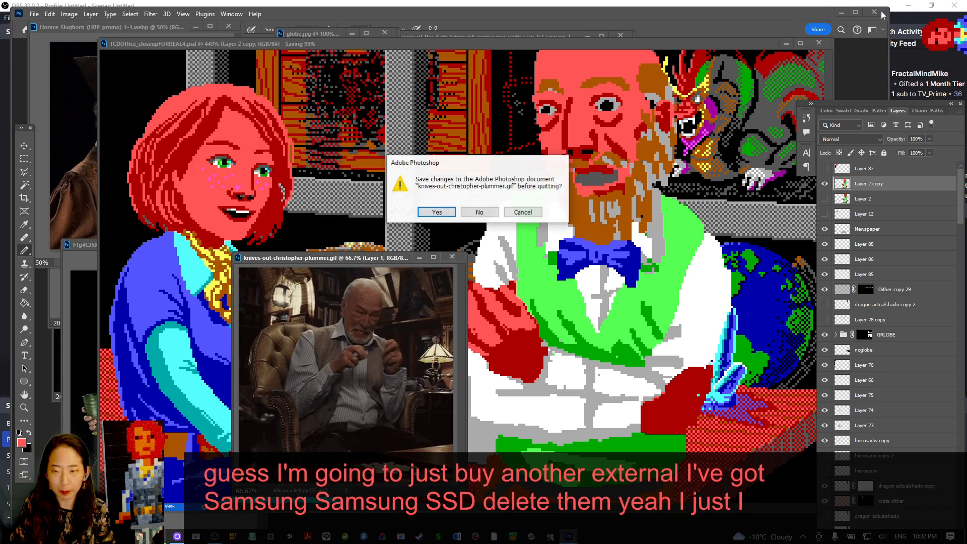
{"action": "left_click", "coordinate": [493, 212]}
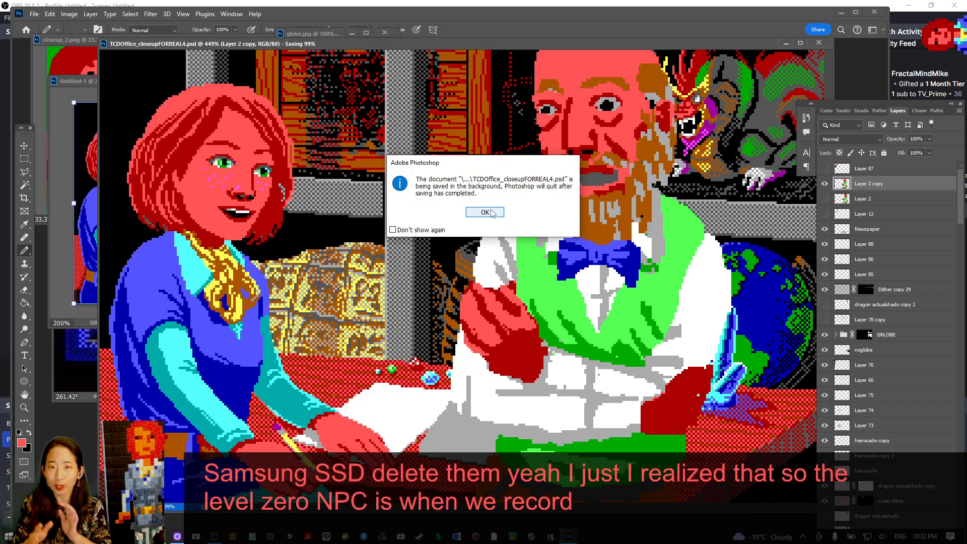
{"action": "left_click", "coordinate": [484, 212]}
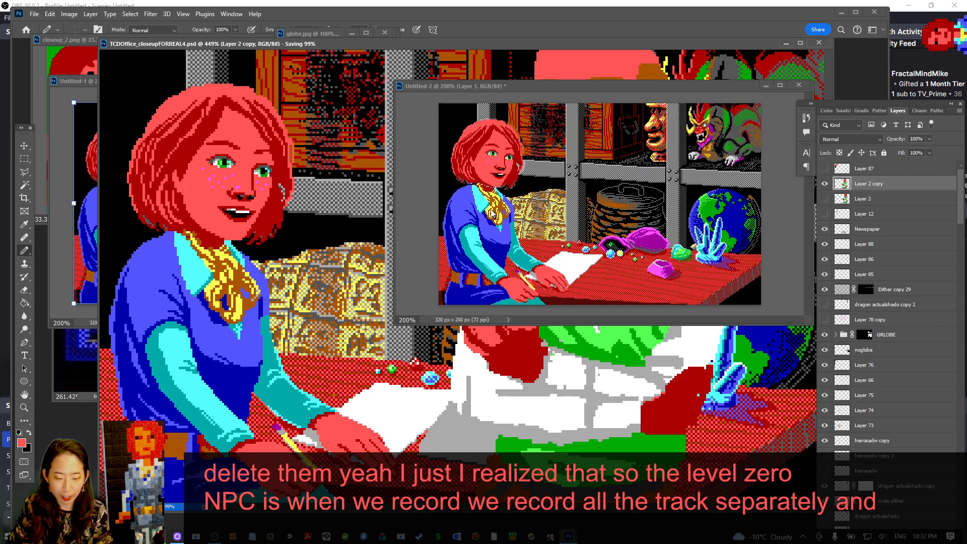
{"action": "left_click", "coordinate": [479, 205]}
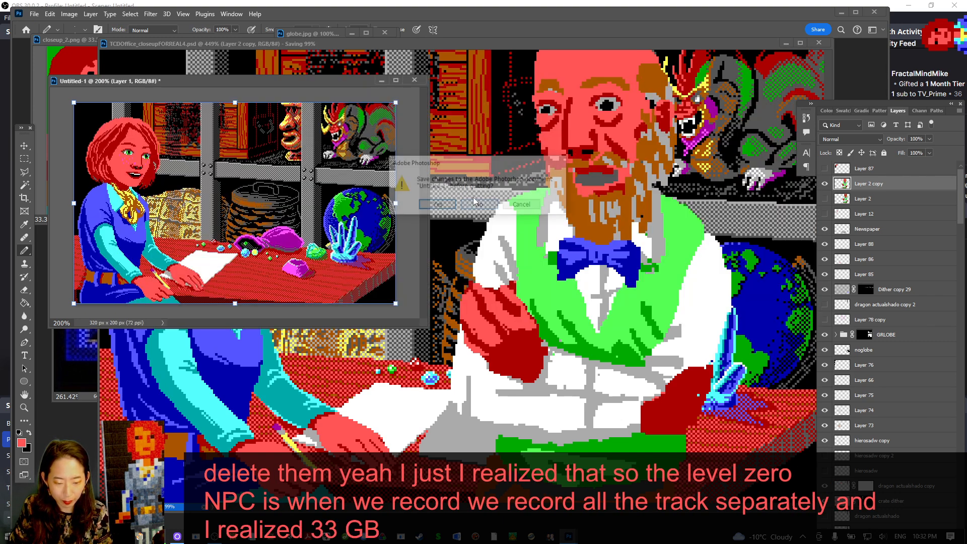
{"action": "left_click", "coordinate": [481, 207]}
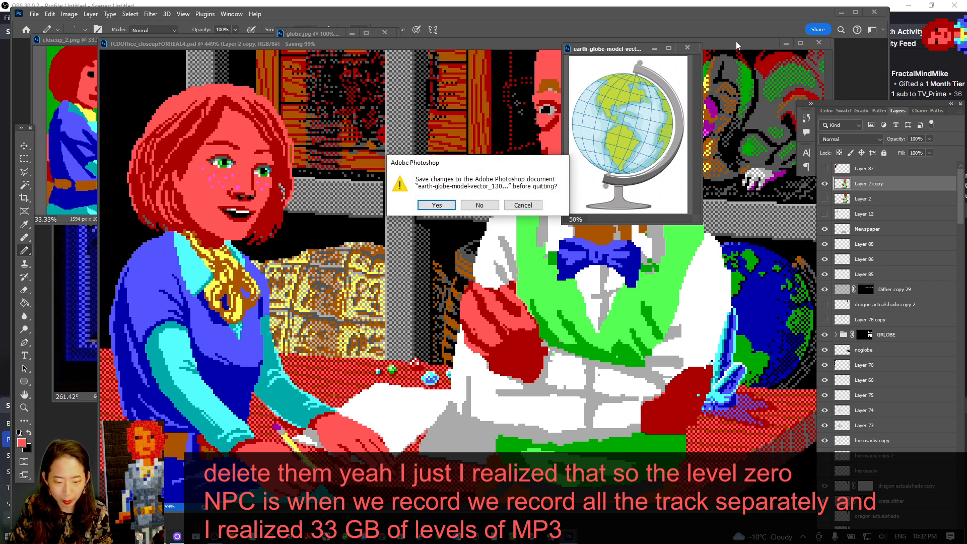
{"action": "left_click", "coordinate": [480, 205]}
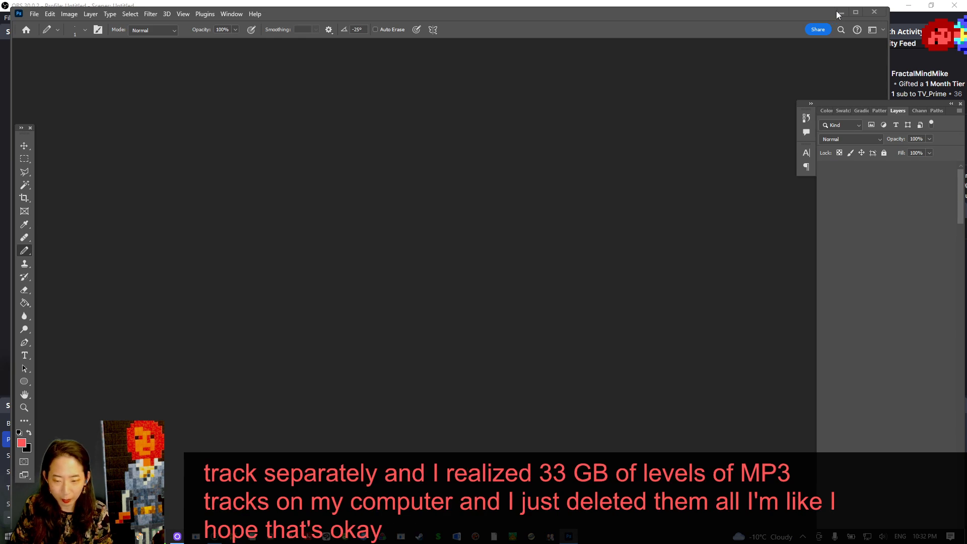
Switch to OBS, clearing the emptied editor window out of the way, and change the live scene from Photoshop to Show n Tell
{"action": "left_click", "coordinate": [836, 12]}
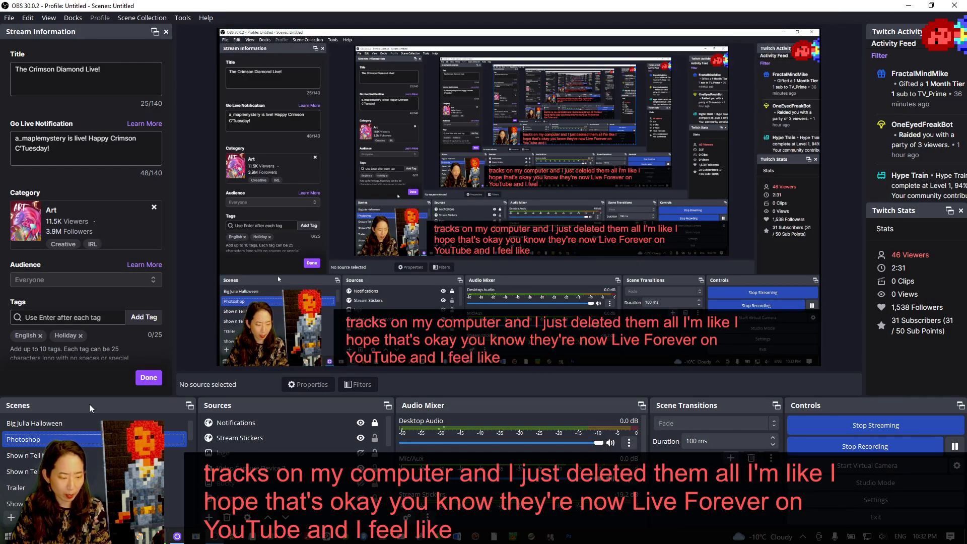
{"action": "left_click", "coordinate": [66, 455]}
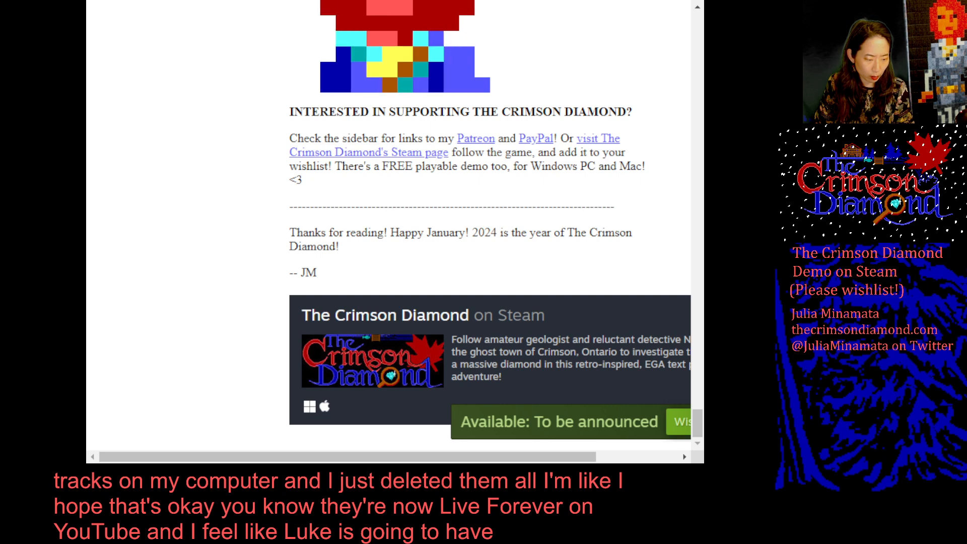